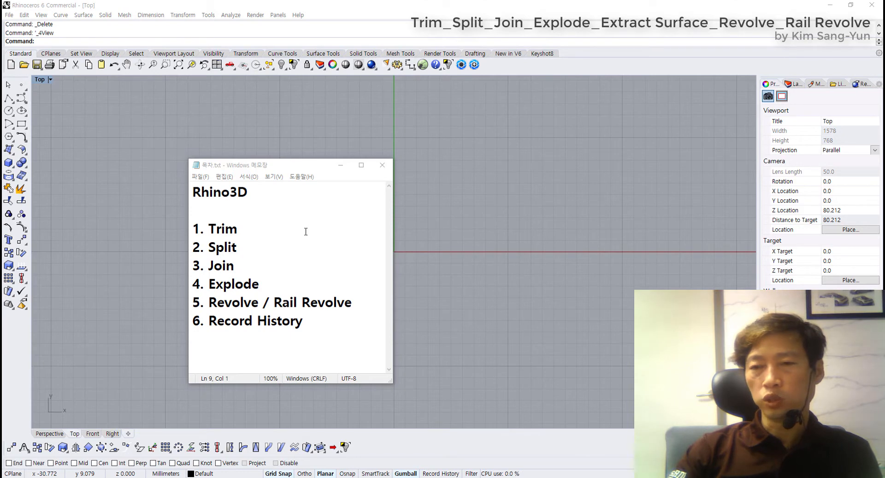
Review the text file's lesson outline covering Trim, Split, Join, Explode, Revolve / Rail Revolve and Record History
drag(193, 229, 327, 321)
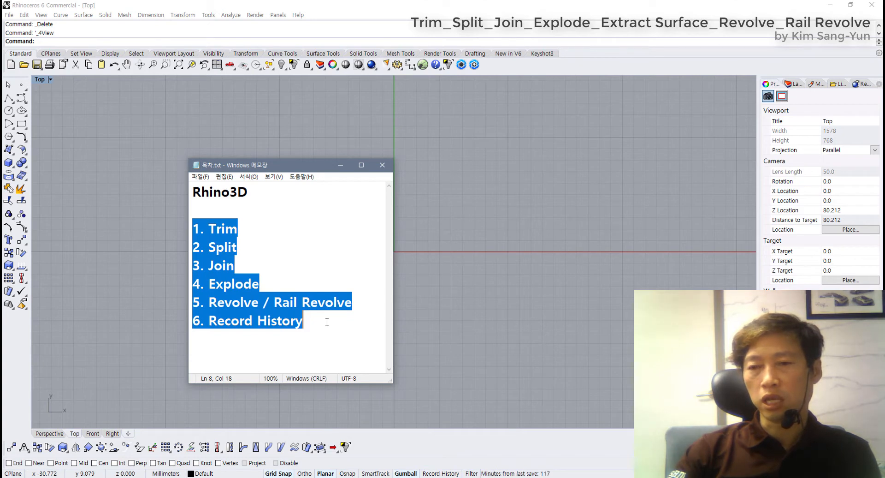
click(256, 263)
drag(192, 229, 192, 247)
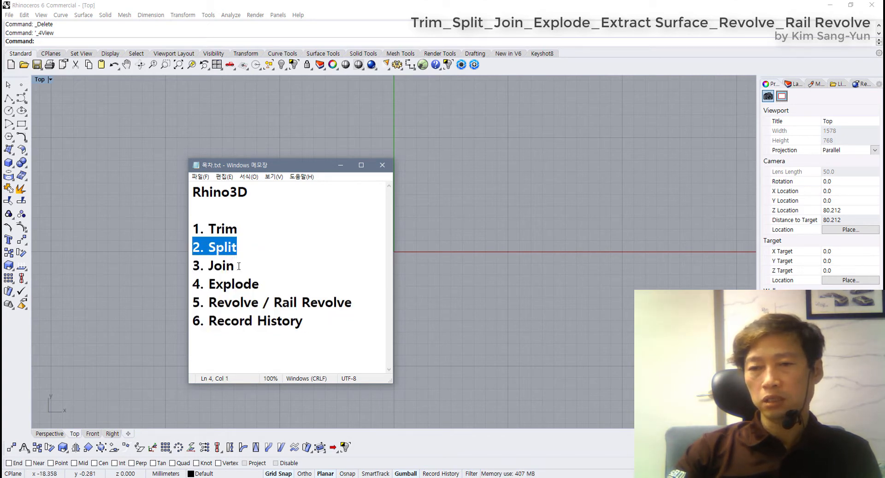
drag(260, 284, 185, 328)
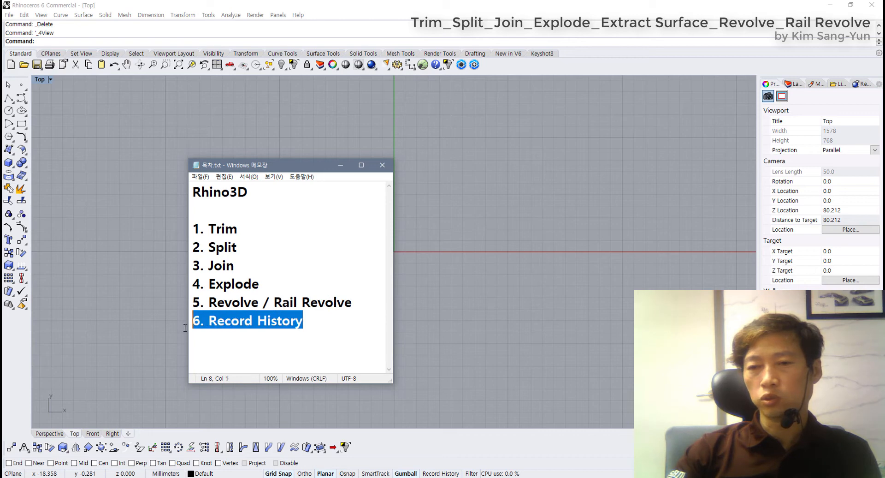
click(307, 339)
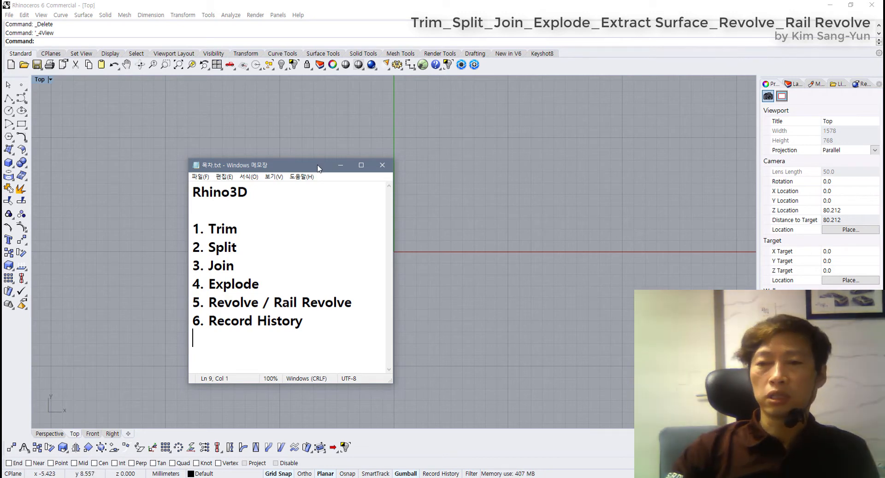
click(249, 229)
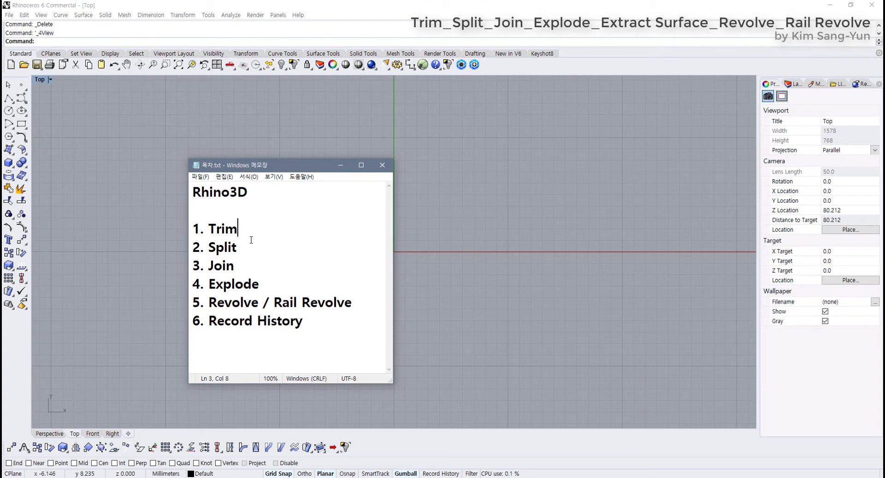
click(70, 161)
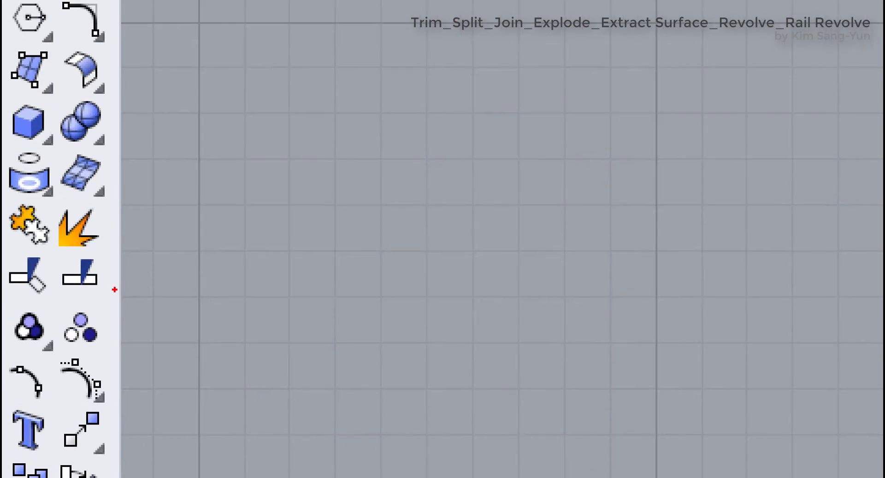
mouse_move(84, 294)
mouse_down()
mouse_move(65, 300)
mouse_move(4, 277)
mouse_move(109, 232)
mouse_move(84, 325)
mouse_up()
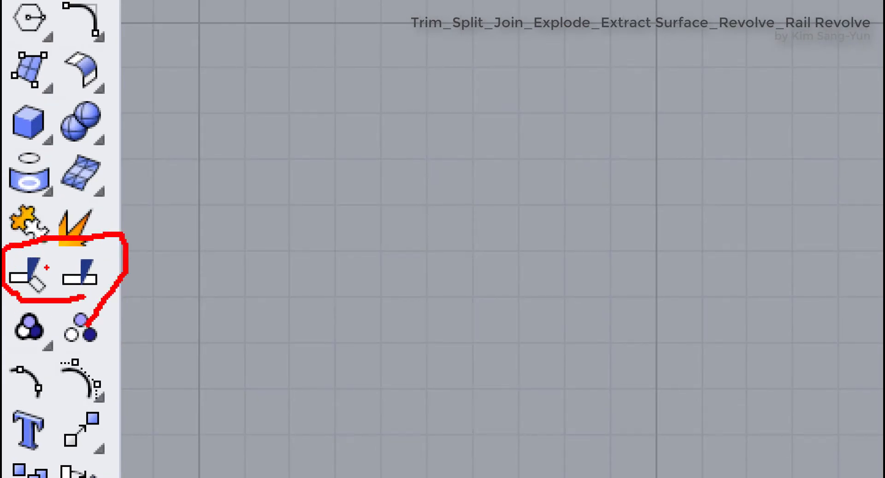
mouse_move(41, 296)
mouse_down()
mouse_move(6, 289)
mouse_move(23, 249)
mouse_move(47, 277)
mouse_move(46, 294)
mouse_move(56, 258)
mouse_move(103, 256)
mouse_move(90, 307)
mouse_up()
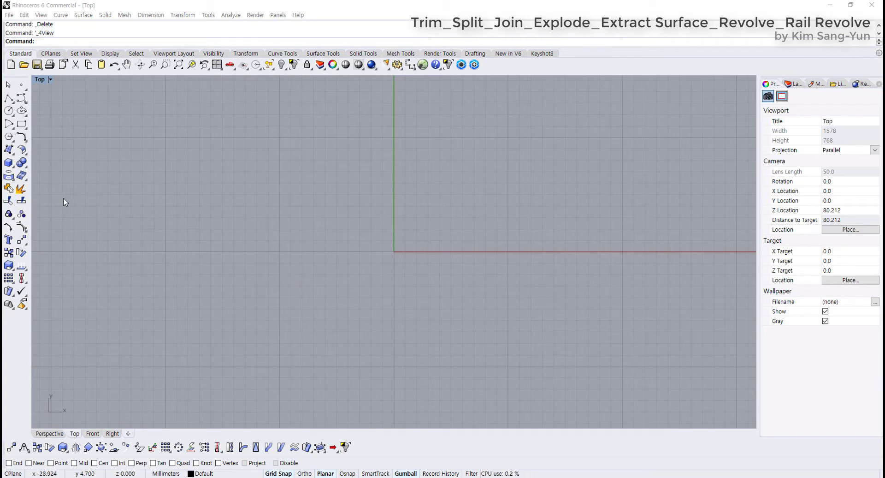
Draw a circle with a radius of about 5 mm in the Top view, to the negative-X side of the origin
click(8, 111)
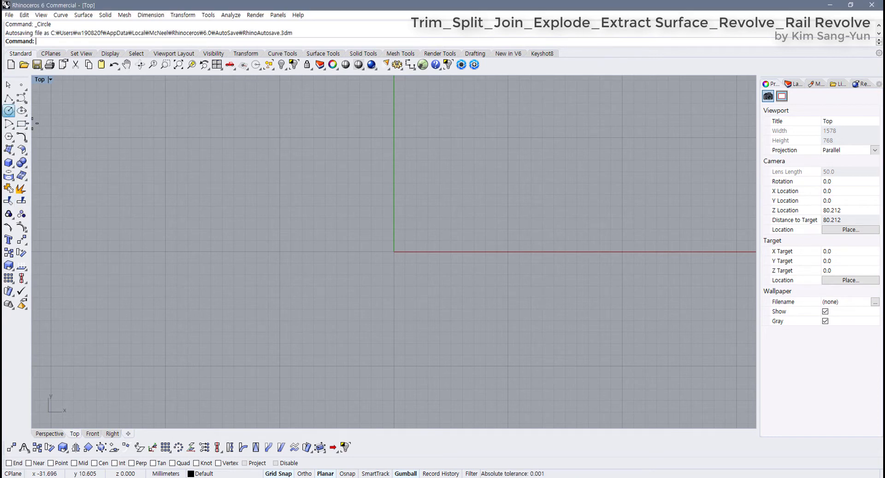
click(199, 220)
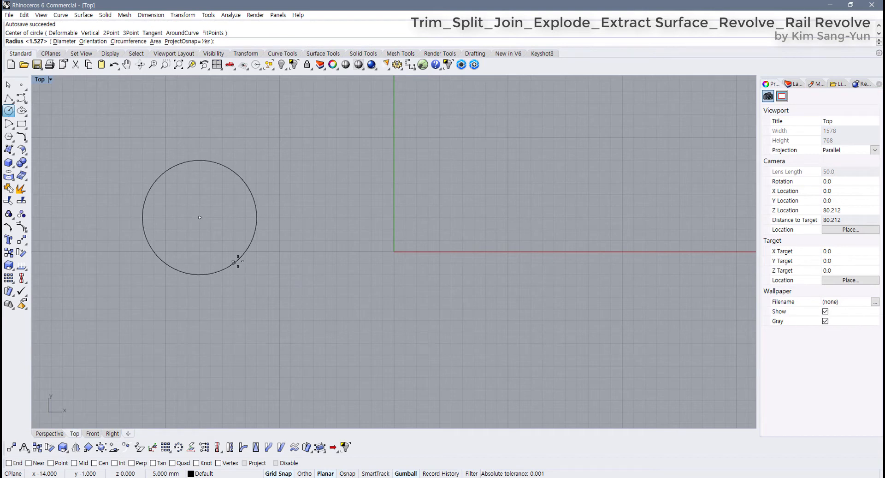
click(234, 262)
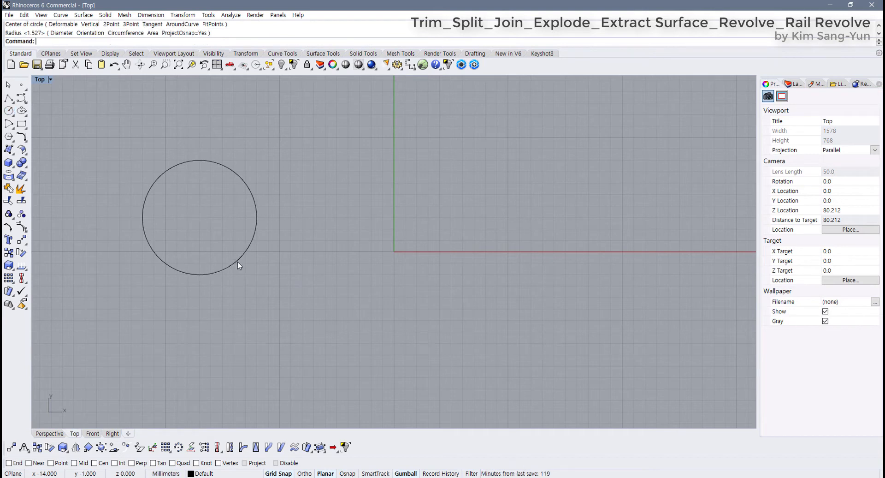
Draw an upright rectangle narrower than the circle, with its lower part overlapping the circle's upper part
click(22, 122)
click(165, 102)
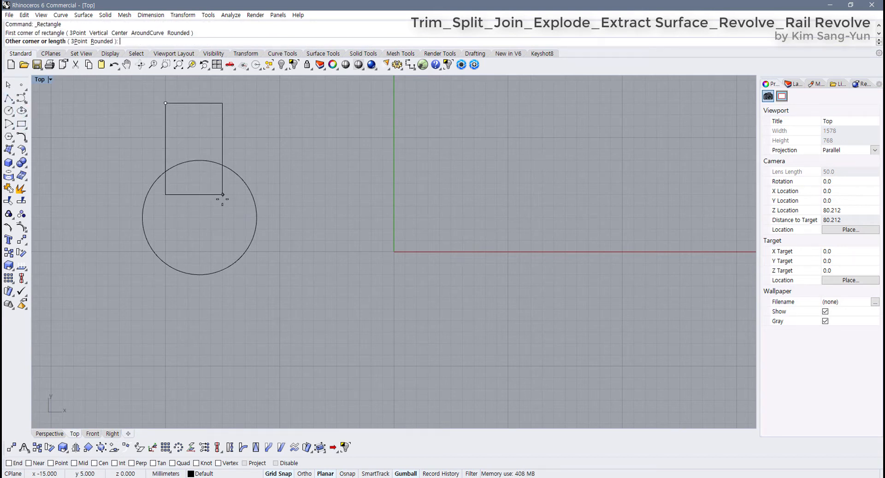
click(223, 195)
right_click(159, 225)
key(Escape)
Duplicate the rectangle straight down so that the copy overlaps the circle's lower part
click(223, 159)
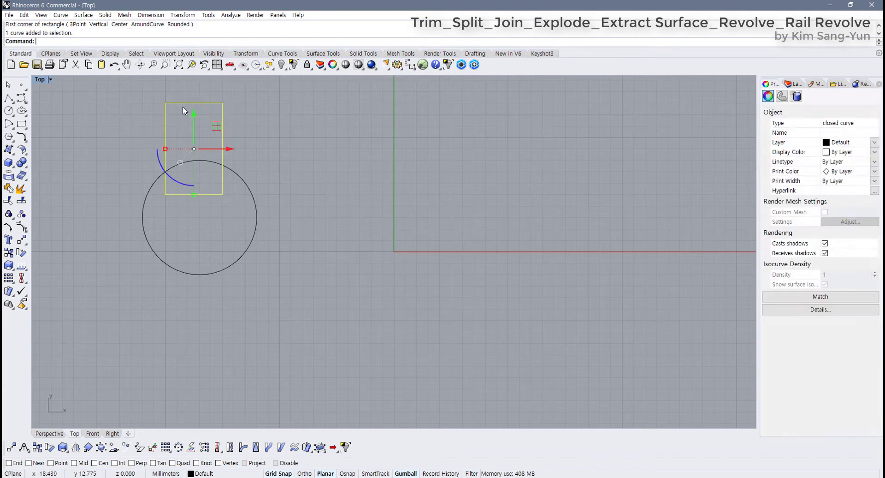
drag(194, 119, 212, 267)
key(Escape)
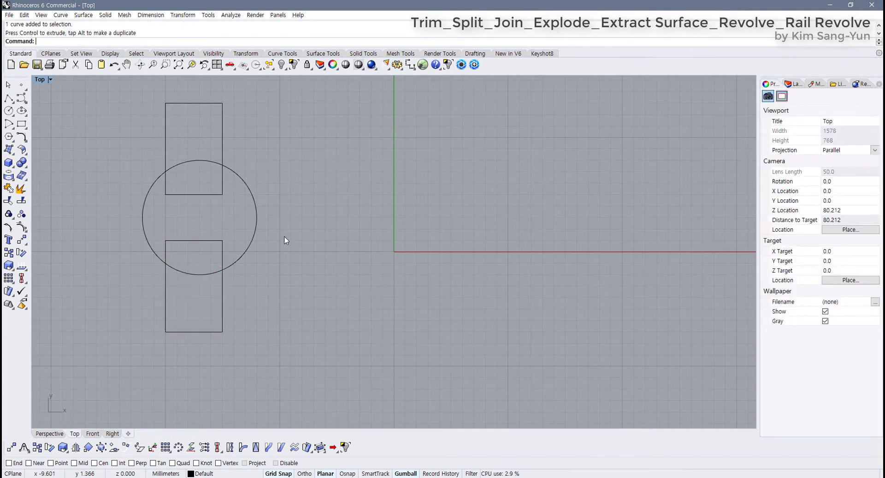
Create a sphere centred on the origin, beside the circle and rectangles
right_drag(275, 239, 220, 245)
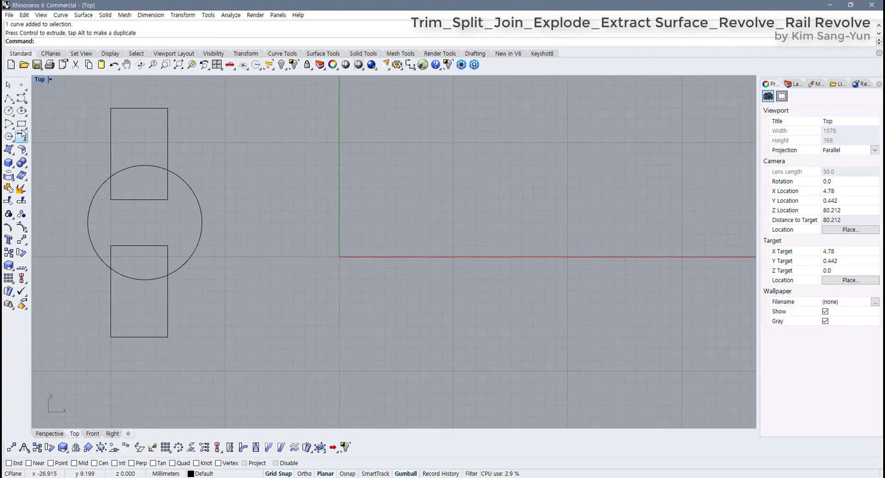
click(12, 165)
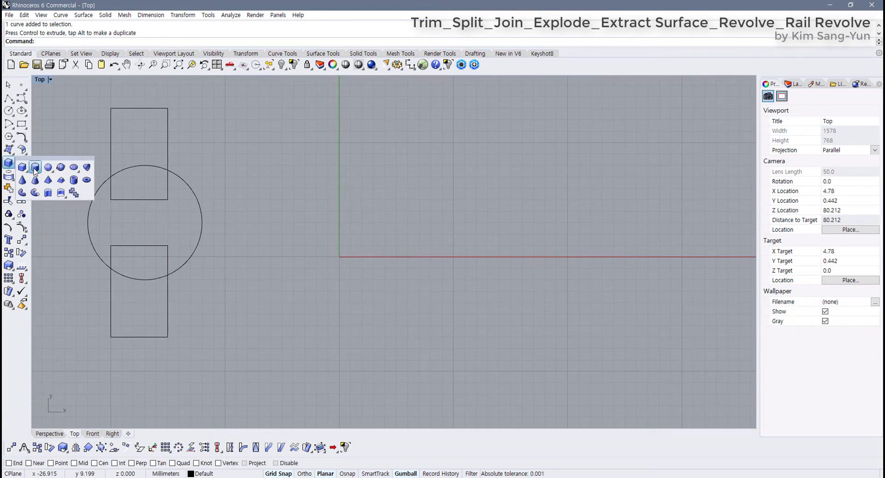
click(35, 168)
click(340, 257)
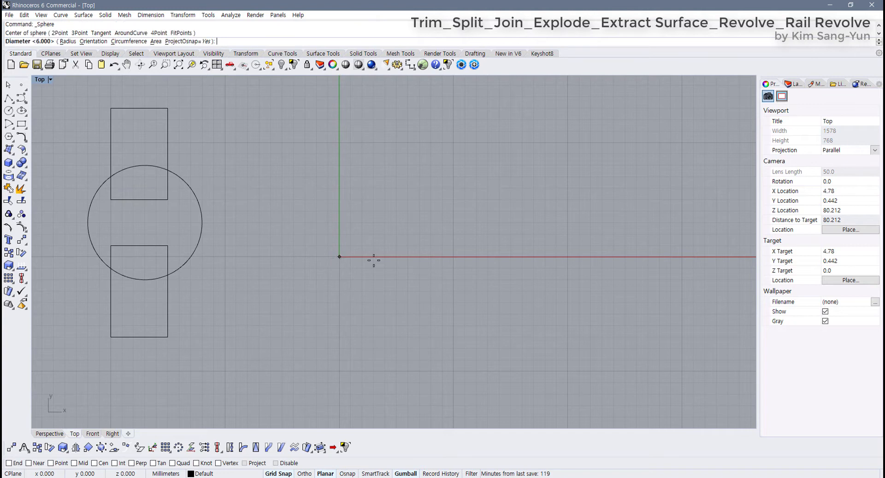
key(Escape)
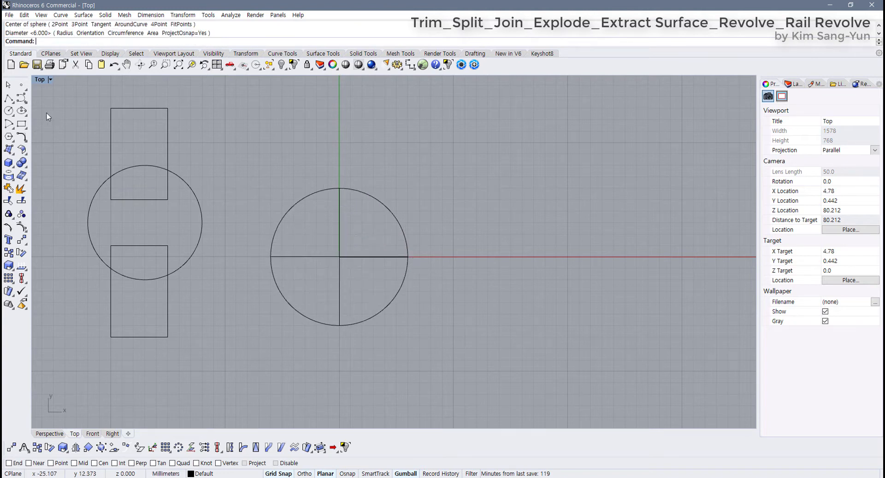
Draw a degree-3 control-point curve running diagonally across the sphere and extending past it at both ends
click(22, 98)
click(431, 165)
click(362, 211)
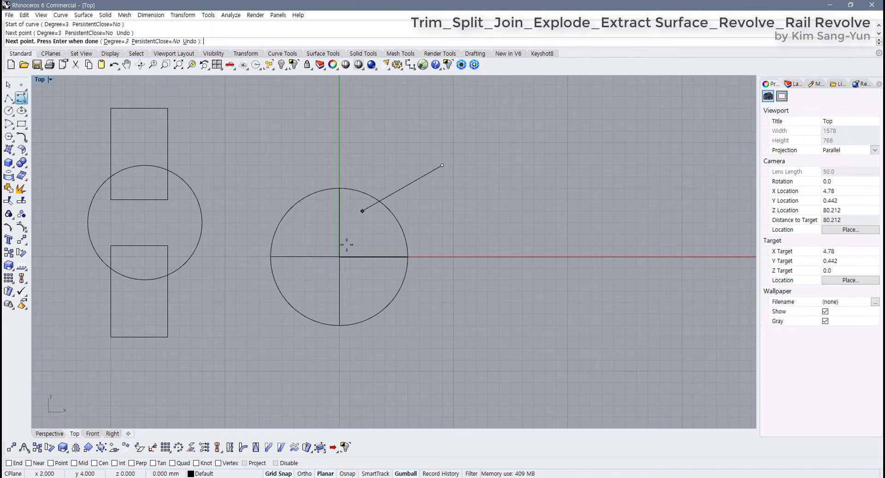
click(339, 302)
key(Return)
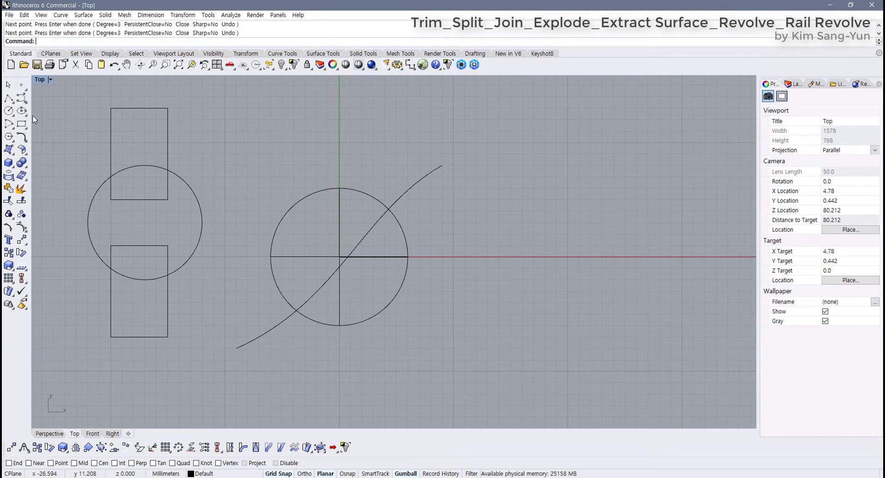
Restore the four-viewport layout to show the curves and sphere in Perspective as well
double_click(40, 79)
right_drag(528, 146, 567, 151)
drag(568, 150, 540, 183)
click(587, 209)
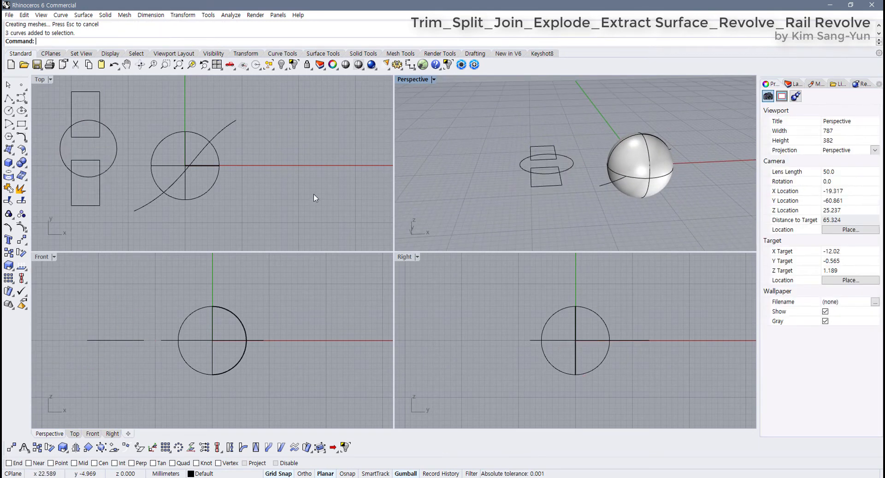
Using the circle and both rectangles as cutters, trim the upper rectangle's part inside the circle and the circle's arc inside that rectangle
right_drag(173, 179, 280, 212)
scroll(207, 193, up, 2)
right_drag(207, 192, 179, 178)
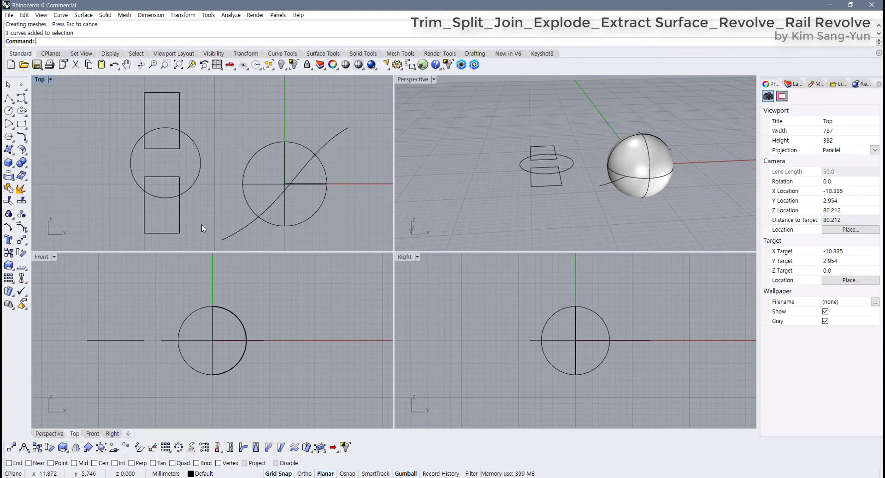
drag(199, 224, 110, 93)
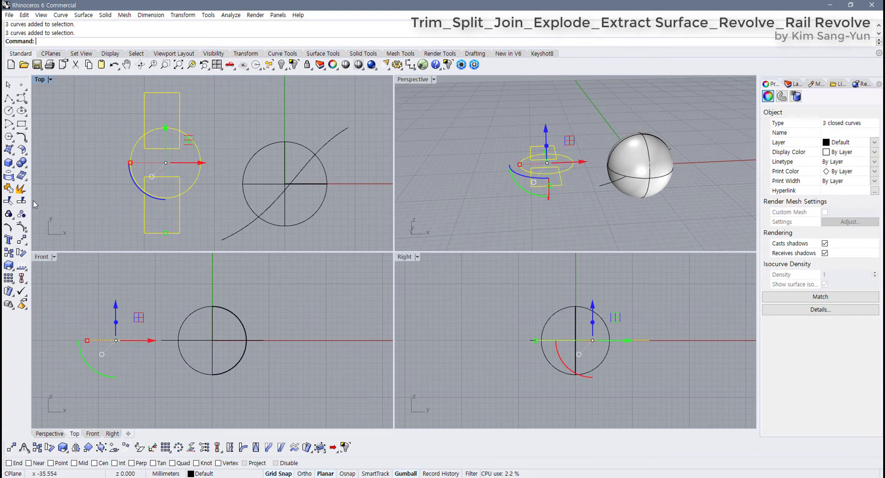
click(9, 202)
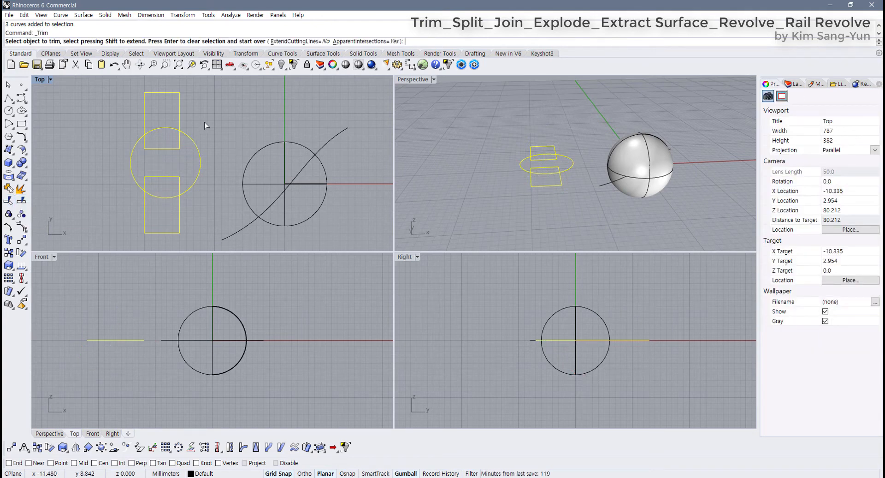
click(170, 148)
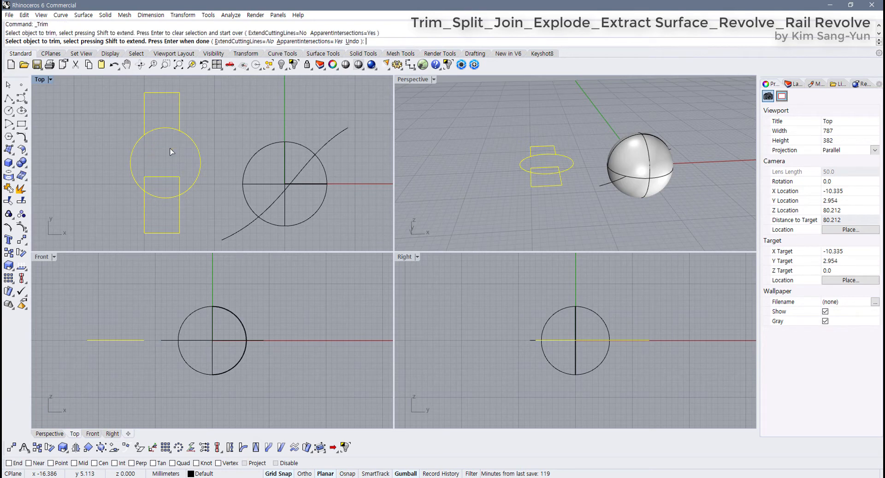
click(165, 129)
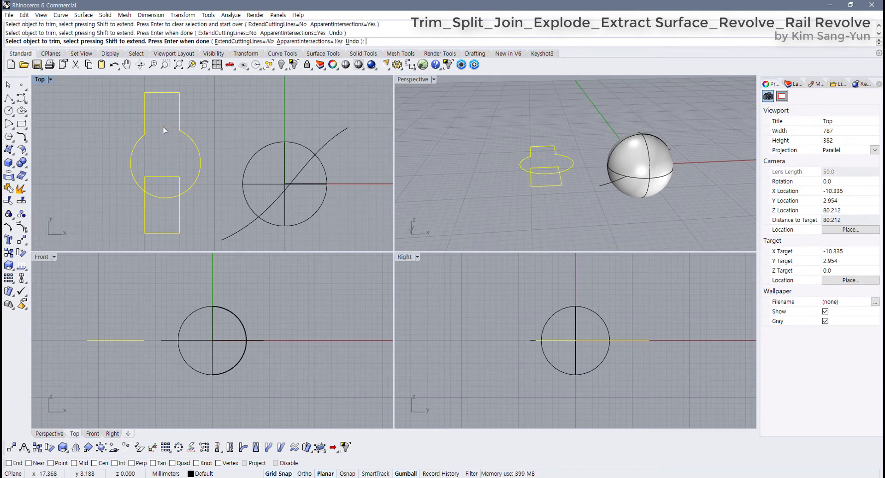
Trim away the circle's arc inside the lower rectangle and that rectangle's part outside the circle
click(165, 199)
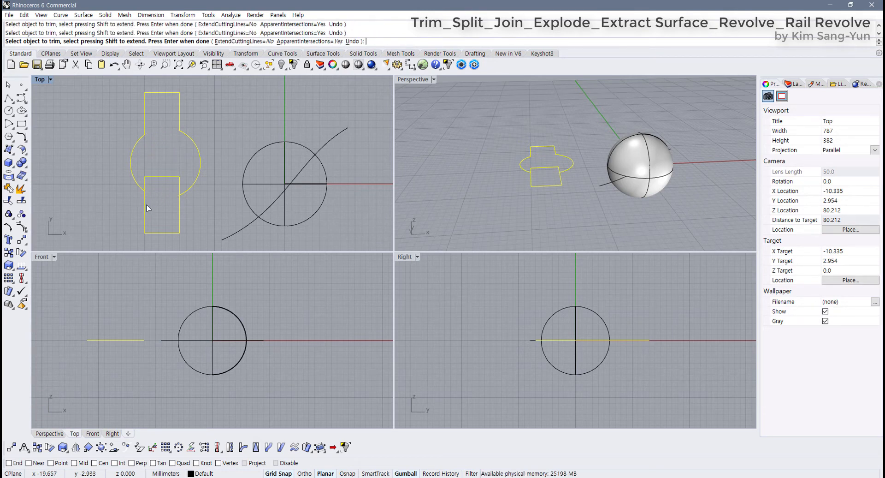
click(145, 207)
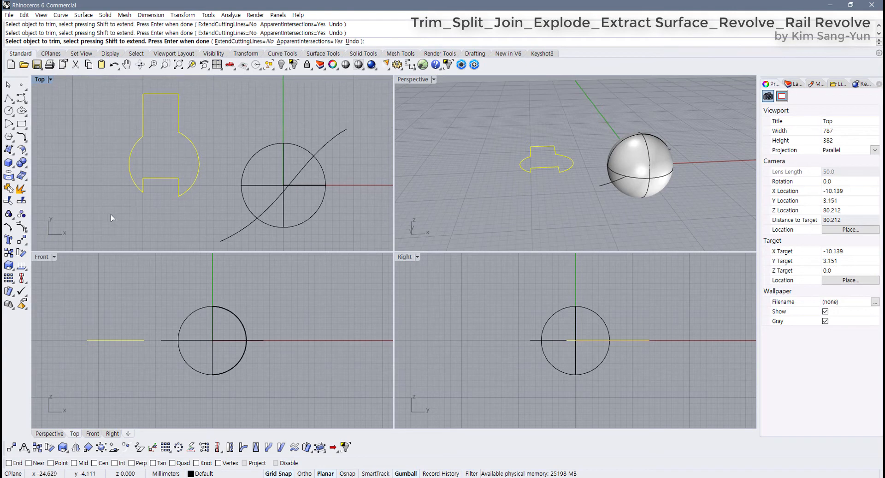
key(Return)
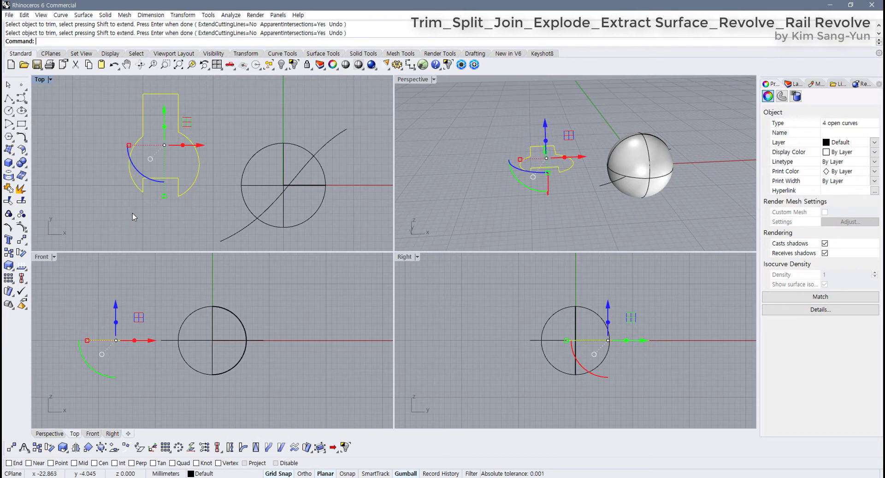
click(145, 220)
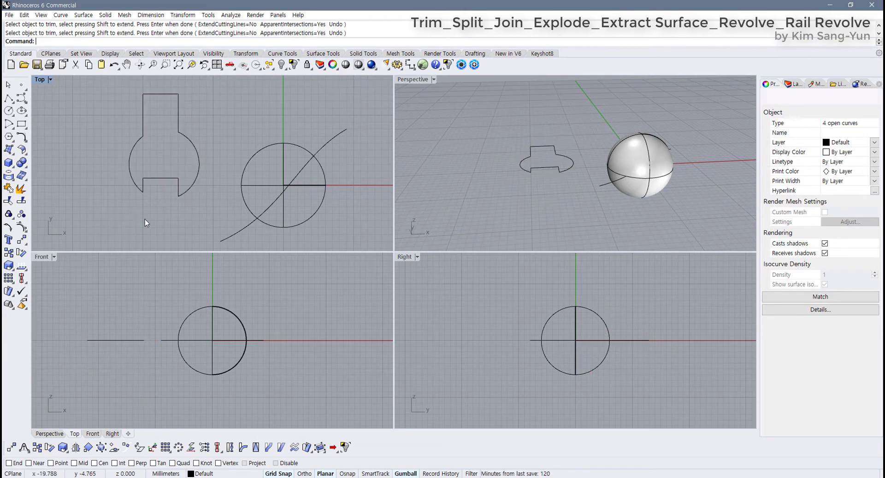
Move the upper rectangle piece upward and the left arc away from the outline to test whether the trimmed curves are separate
right_drag(203, 207, 206, 233)
drag(206, 233, 104, 115)
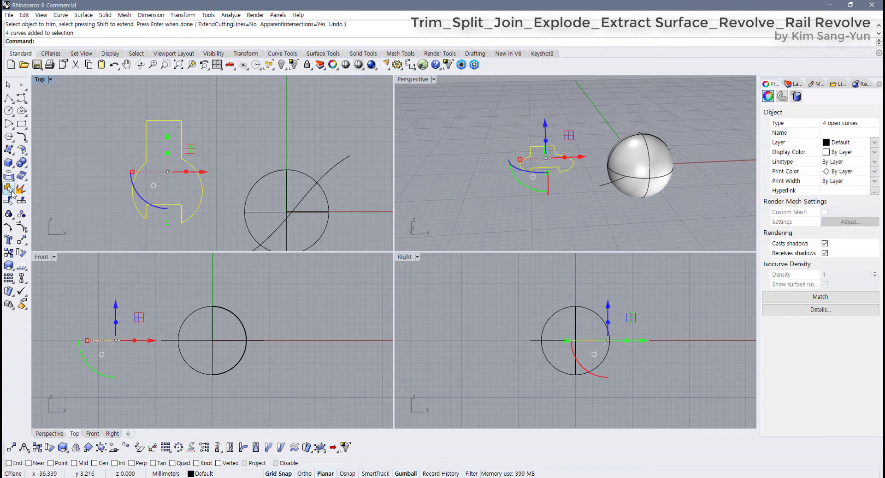
click(154, 176)
drag(146, 145, 146, 123)
click(137, 173)
drag(180, 182, 167, 182)
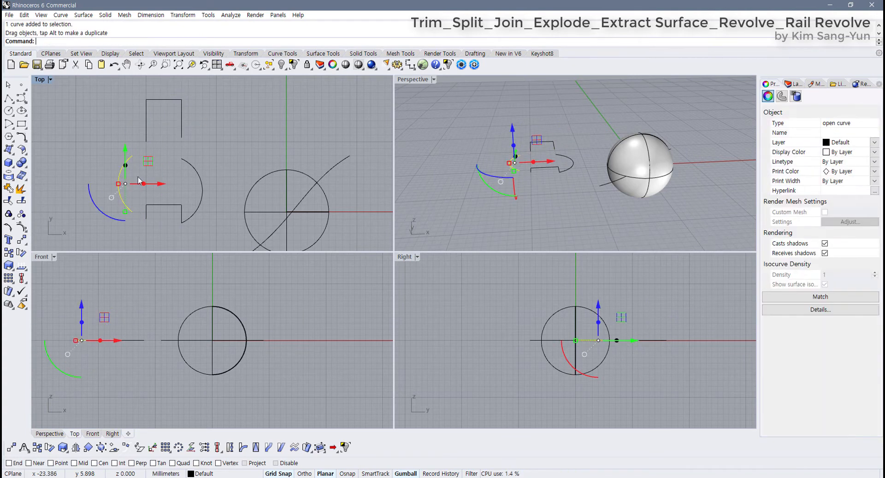
Undo the moves of the left arc and the upper rectangle piece, and clear the selection
key(ctrl+z)
key(ctrl+z)
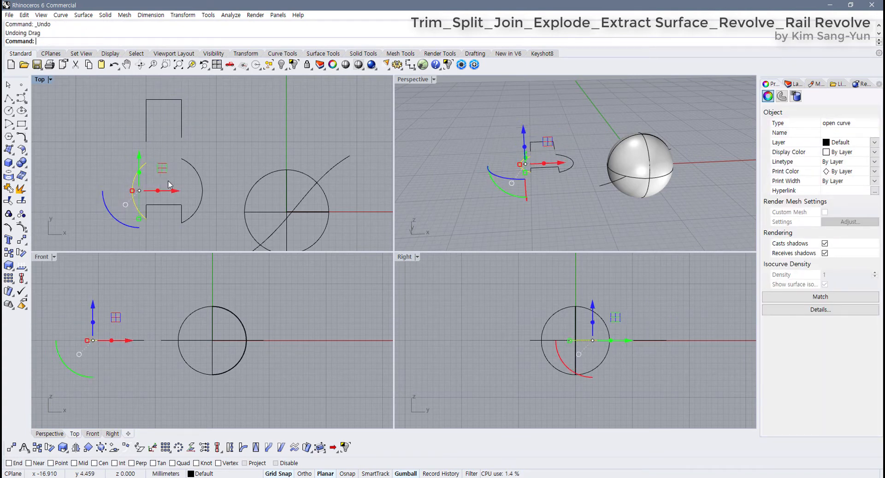
key(Escape)
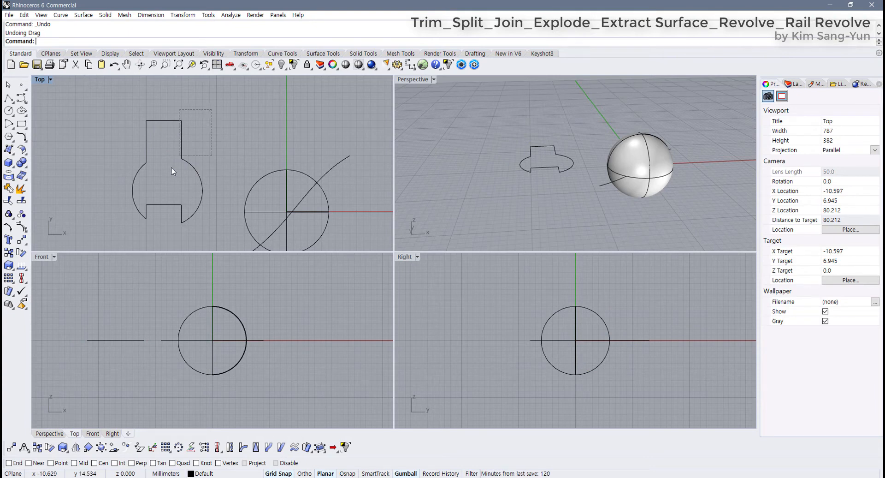
Join the four trimmed outline curves into one closed curve
drag(114, 239, 109, 246)
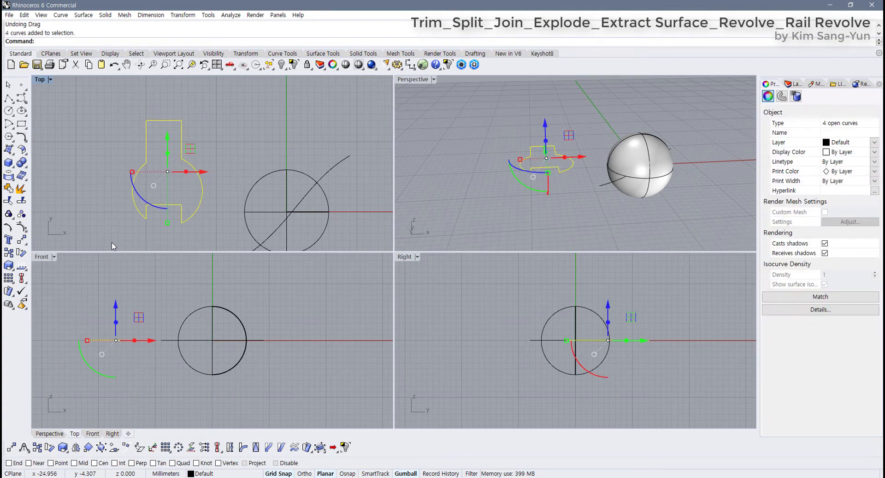
click(10, 189)
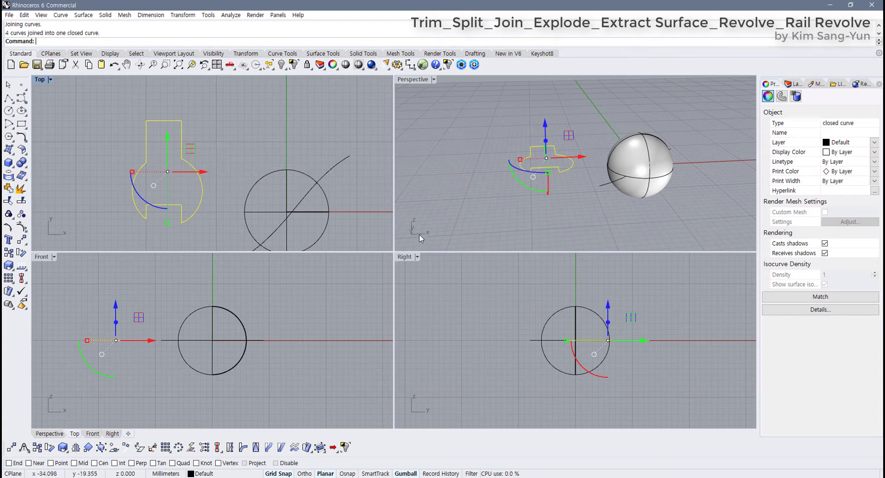
With the open curve and the sphere as cutters, trim away the sphere's part below the curve in the Top view
right_drag(347, 248, 321, 207)
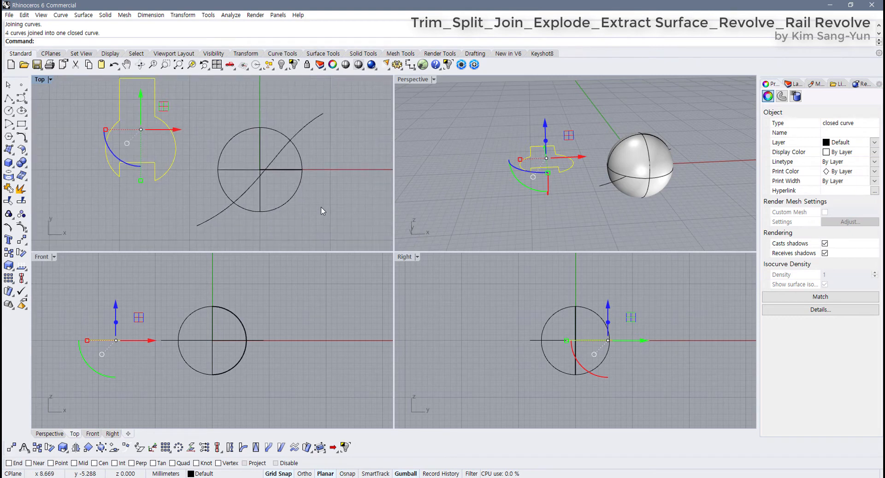
drag(316, 215, 290, 201)
scroll(624, 187, up, 2)
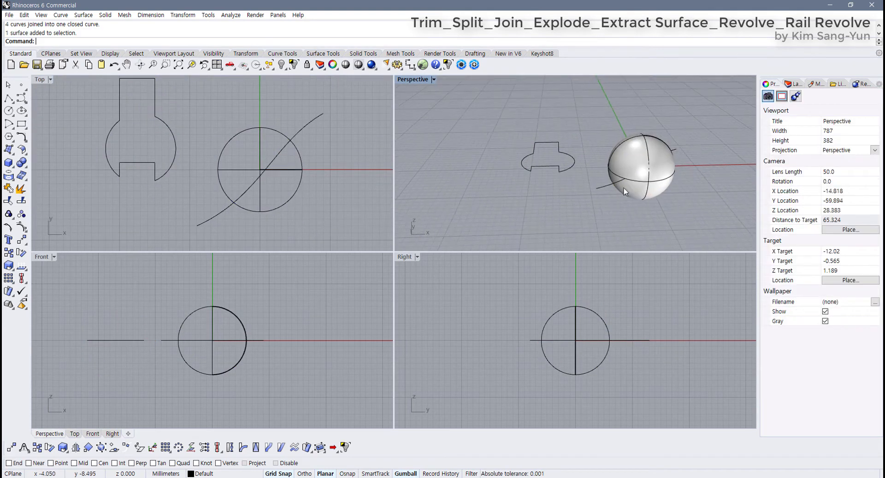
click(601, 188)
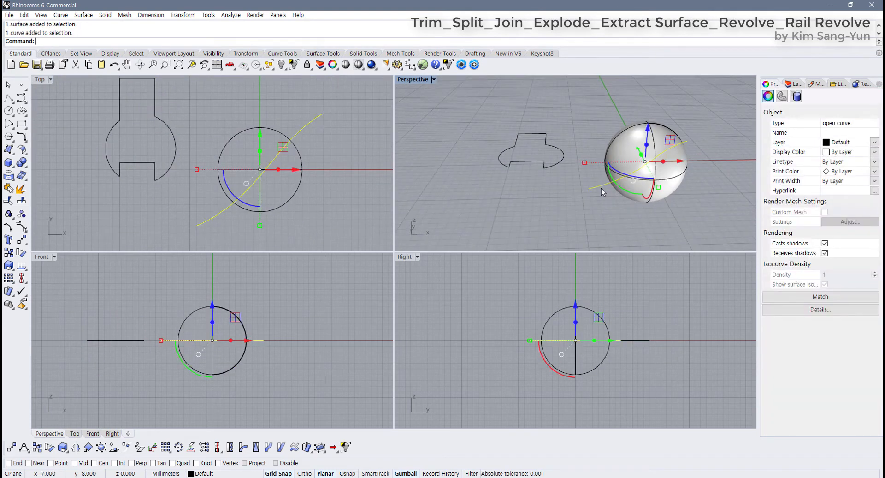
click(314, 213)
drag(244, 148, 245, 148)
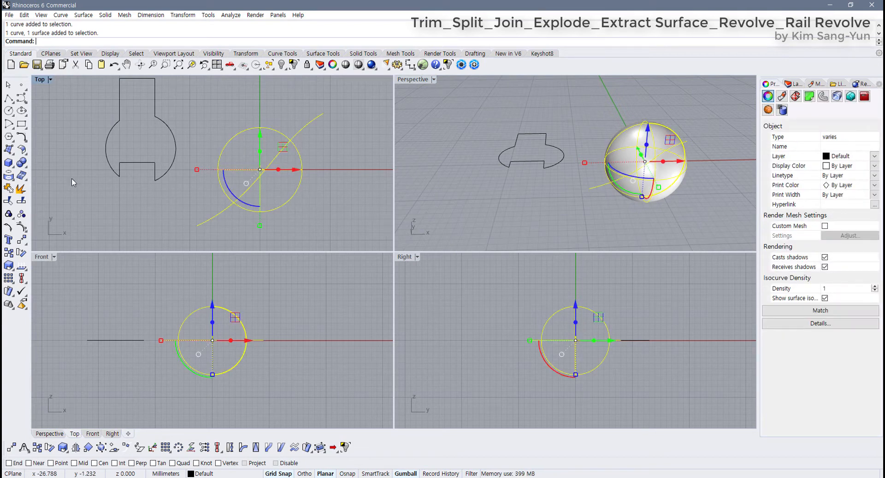
click(9, 199)
right_drag(261, 179, 214, 192)
scroll(215, 192, up, 2)
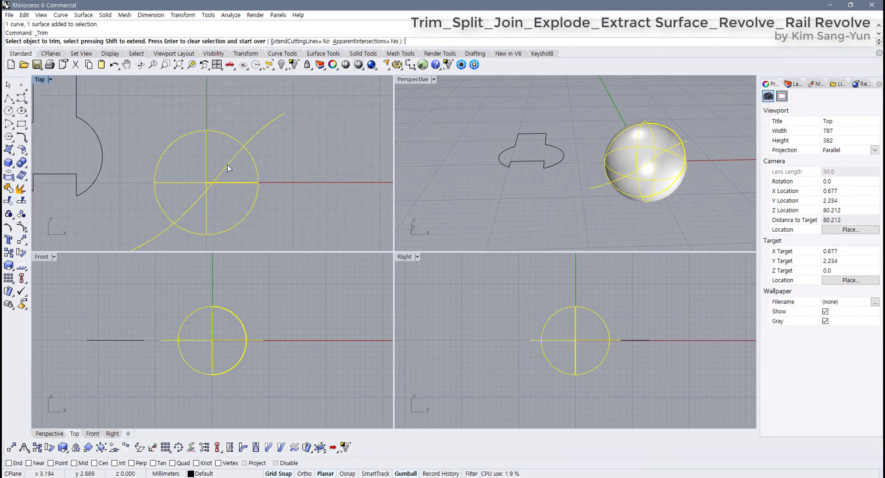
drag(271, 202, 246, 204)
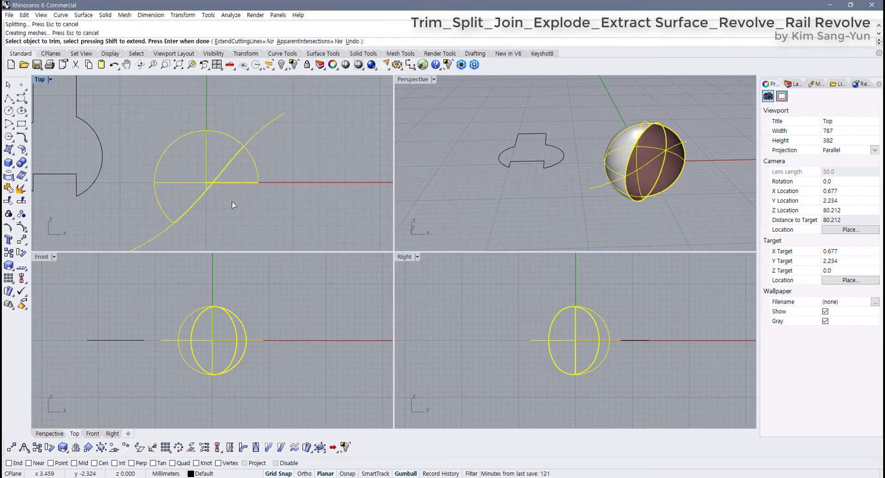
scroll(215, 199, up, 2)
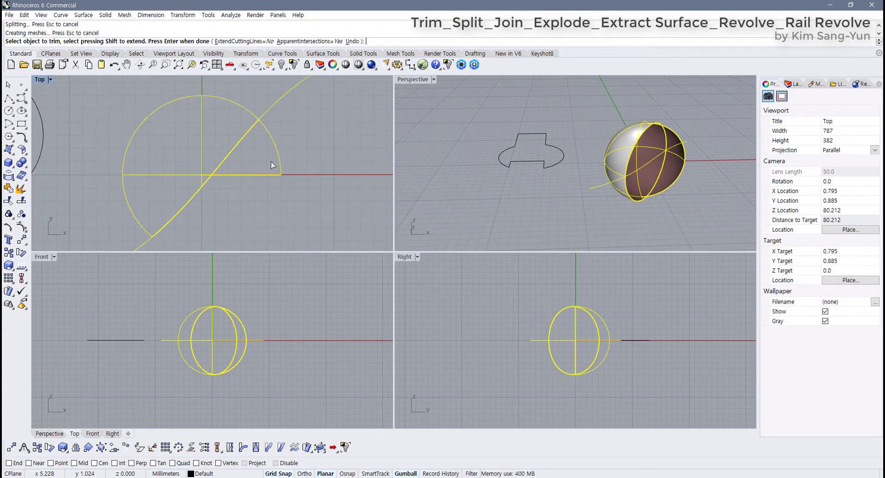
scroll(213, 175, up, 2)
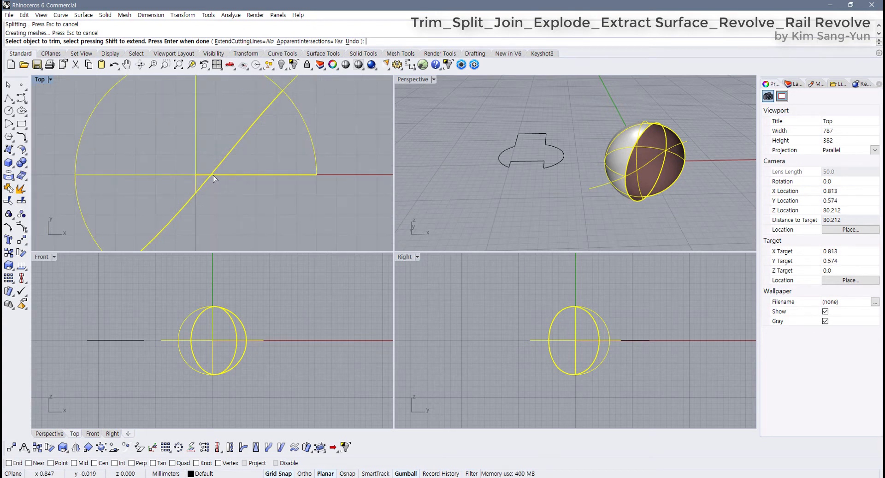
scroll(213, 175, down, 5)
right_click(221, 193)
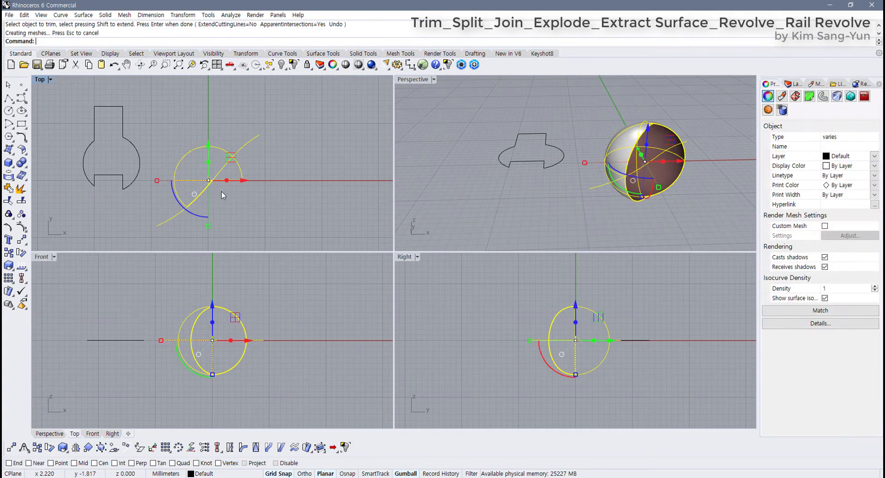
Undo the sphere trim and clear the selection
key(ctrl+z)
click(251, 204)
scroll(241, 180, up, 7)
right_drag(237, 185, 224, 186)
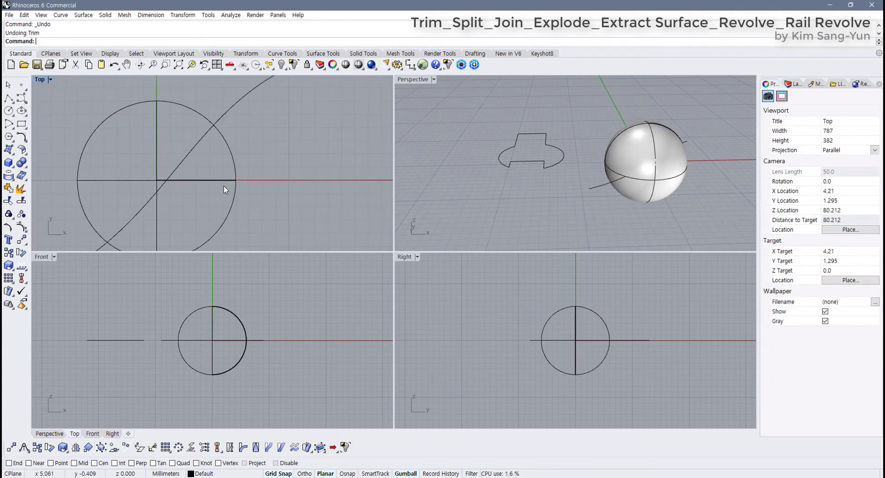
mouse_move(156, 184)
mouse_down()
mouse_move(201, 170)
mouse_move(243, 180)
mouse_move(153, 187)
mouse_up()
key(Escape)
drag(206, 181, 263, 152)
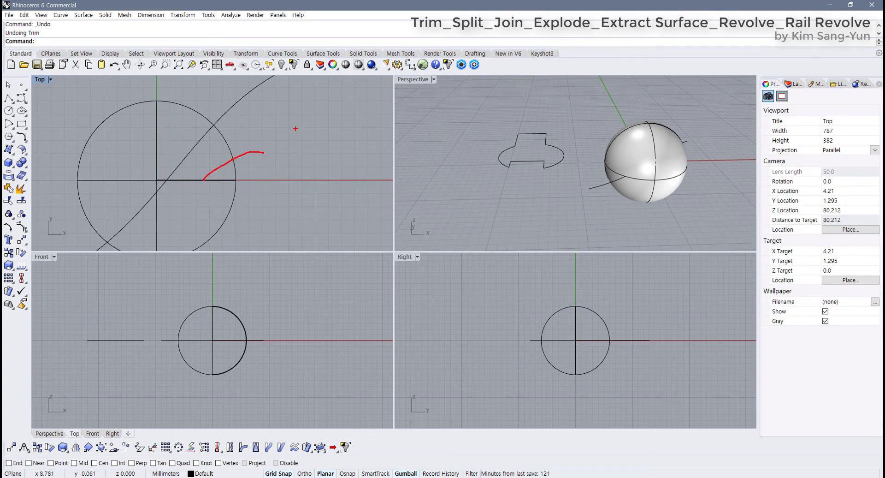
mouse_move(296, 128)
mouse_down()
mouse_move(284, 162)
mouse_move(328, 154)
mouse_up()
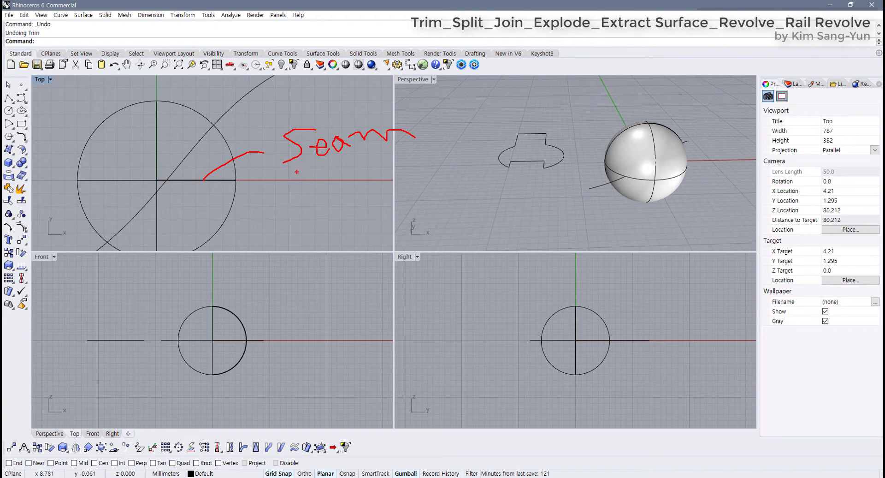
drag(289, 181, 391, 161)
mouse_move(258, 240)
mouse_down()
mouse_move(506, 224)
mouse_move(421, 383)
mouse_up()
drag(250, 240, 339, 404)
drag(328, 395, 410, 383)
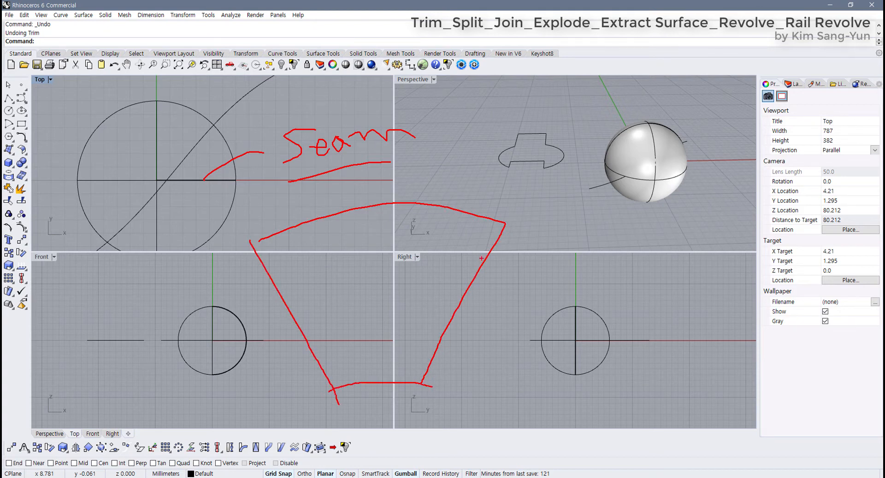
drag(500, 218, 438, 343)
drag(236, 228, 316, 373)
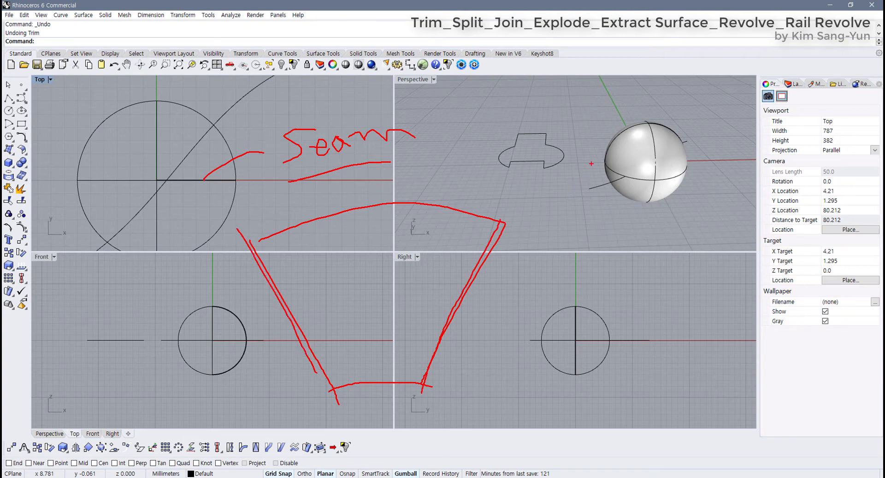
mouse_move(592, 163)
mouse_down()
mouse_move(705, 172)
mouse_move(594, 164)
mouse_up()
drag(507, 175, 577, 326)
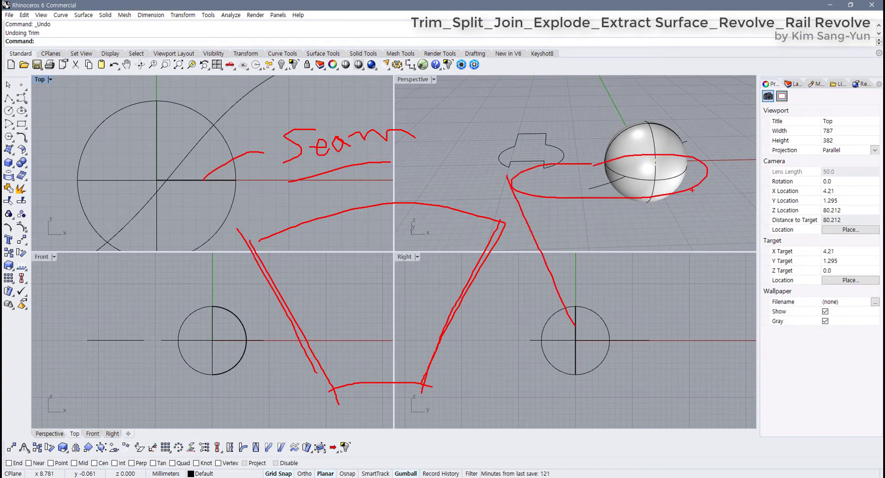
drag(693, 189, 664, 300)
drag(552, 322, 667, 307)
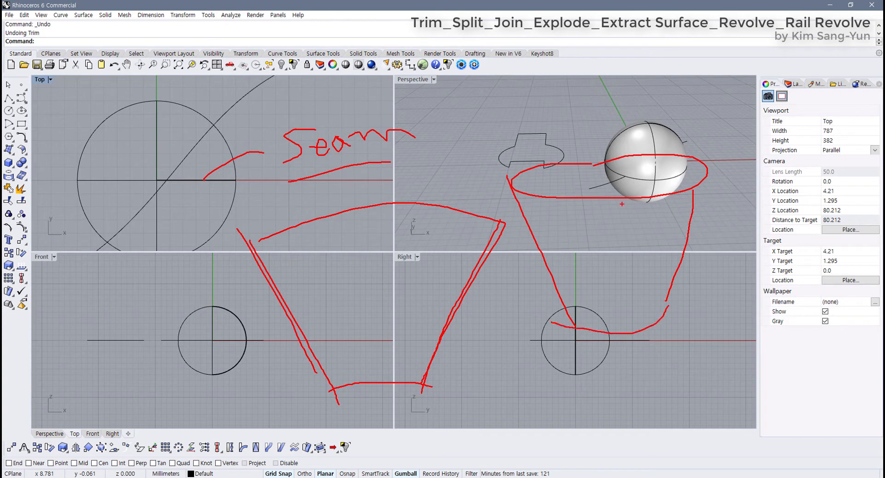
drag(618, 197, 629, 332)
drag(468, 286, 454, 330)
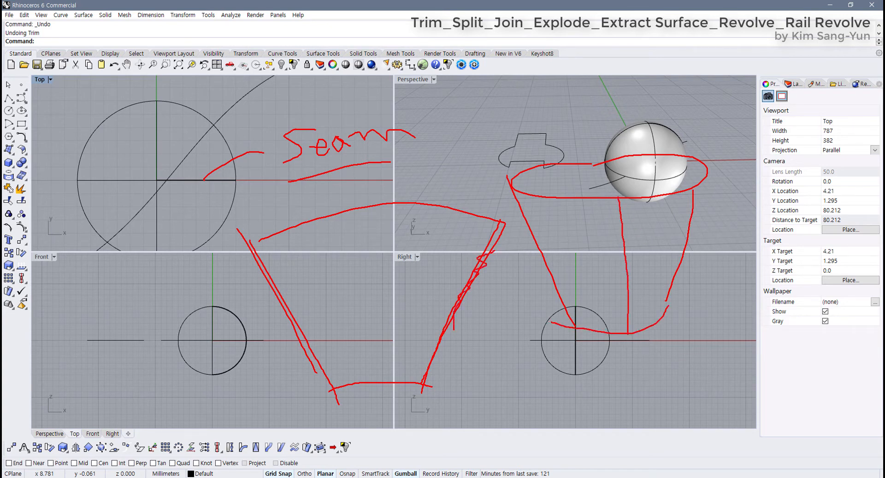
mouse_move(280, 269)
mouse_down()
mouse_move(267, 293)
mouse_move(319, 308)
mouse_move(329, 334)
mouse_up()
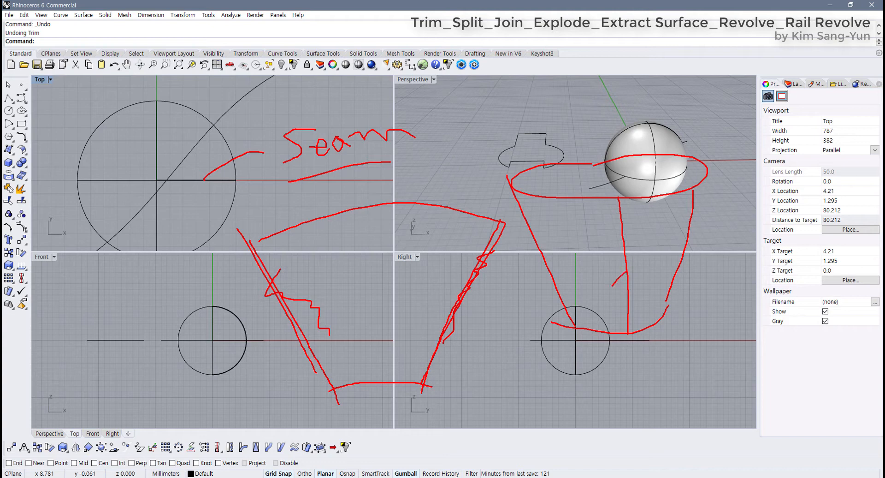
drag(613, 286, 538, 368)
key(Escape)
Move the open curve toward negative X and positive Y in the Top view so it crosses the sphere clear of the seam
mouse_move(544, 193)
right_down()
mouse_move(596, 183)
mouse_move(526, 138)
mouse_move(475, 120)
mouse_move(500, 125)
mouse_move(494, 115)
mouse_move(516, 146)
mouse_move(503, 175)
mouse_move(520, 214)
mouse_move(531, 191)
right_up()
scroll(190, 174, up, 3)
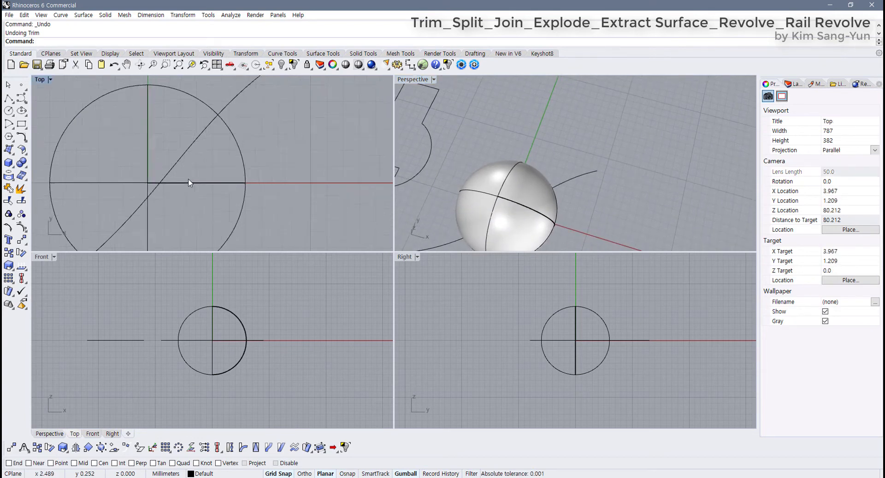
scroll(165, 190, down, 2)
click(168, 170)
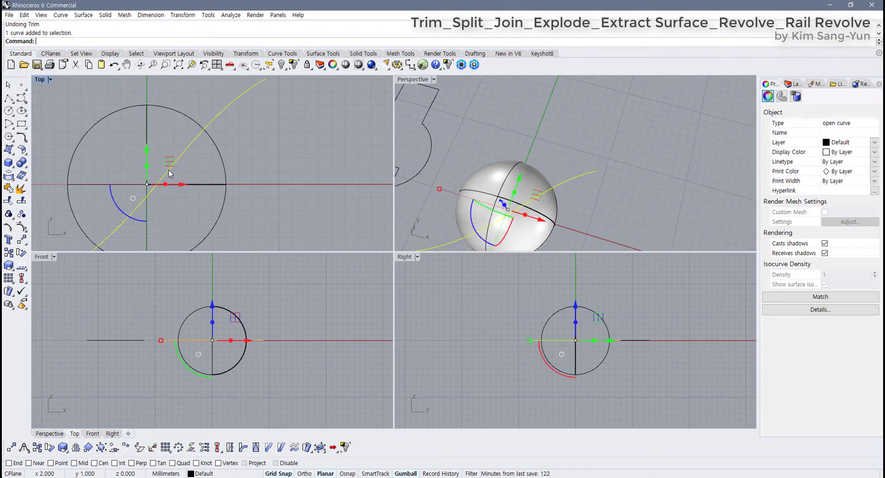
drag(170, 163, 143, 150)
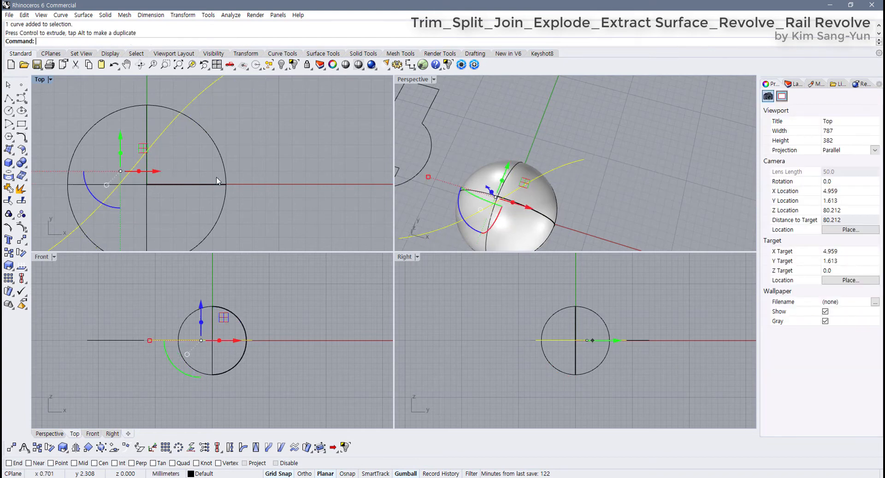
key(Escape)
Using the moved curve and the sphere as cutters, trim away the sphere's seam-side part in the Top view
right_drag(194, 164, 217, 162)
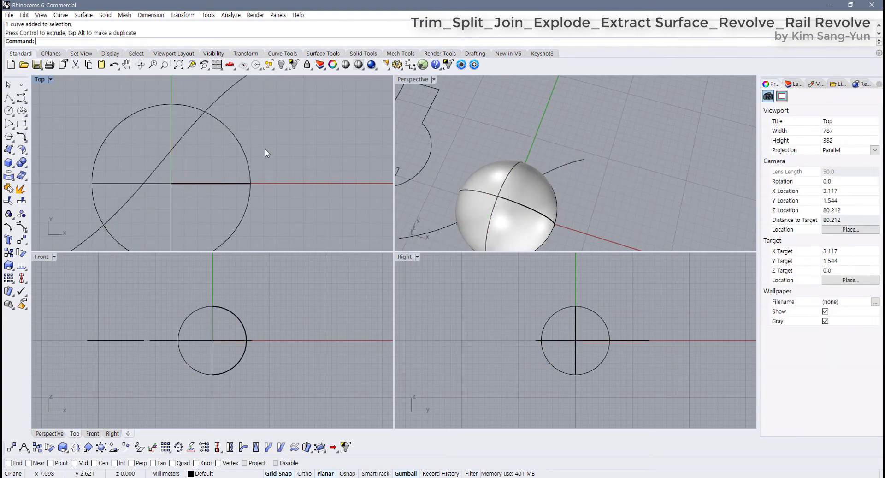
drag(156, 175, 156, 177)
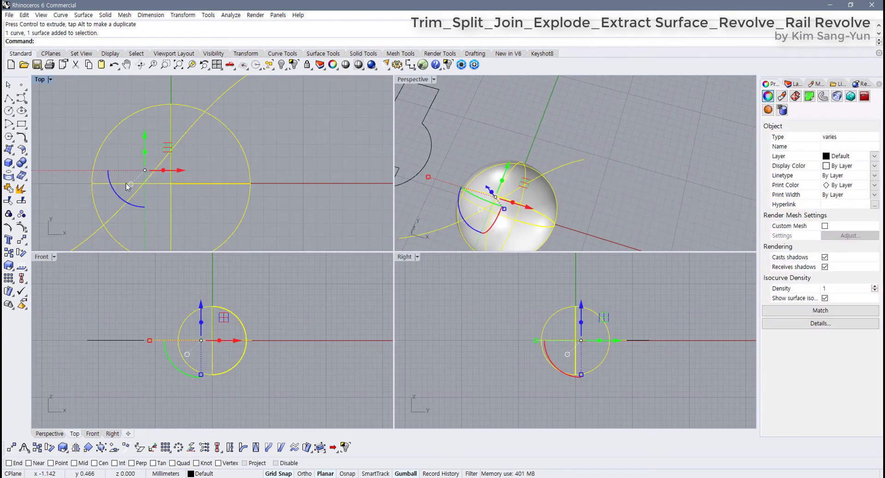
click(9, 202)
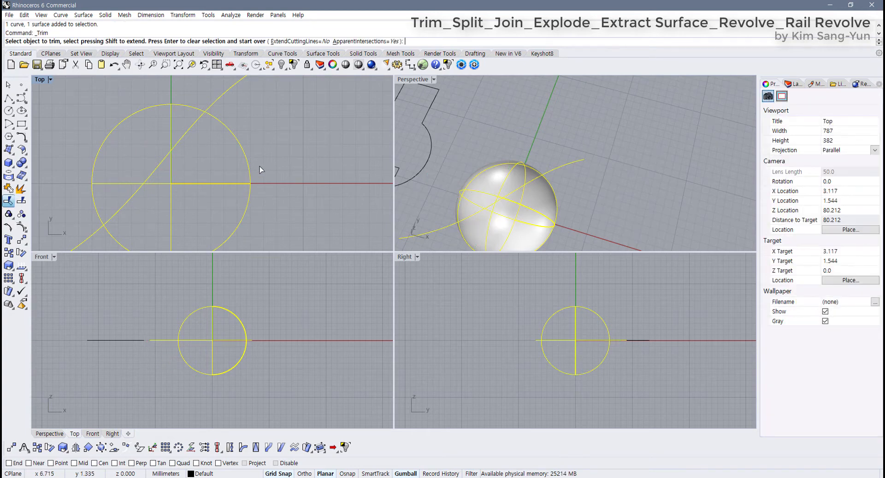
click(234, 164)
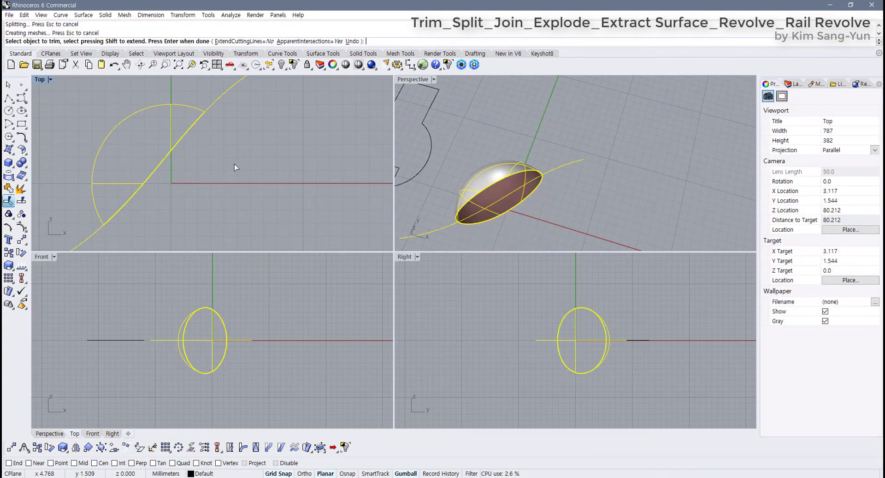
key(Return)
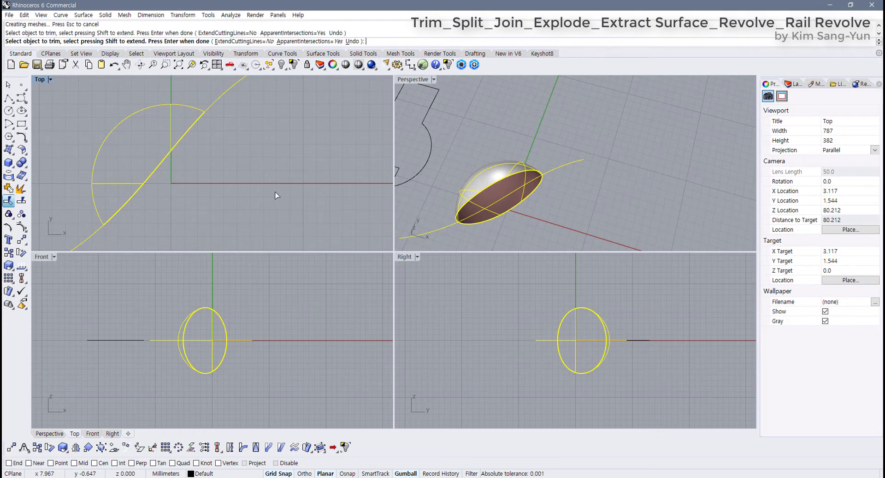
Undo the last sphere trim and move the open curve freely back so it crosses the sphere's seam in the Top view
key(ctrl+z)
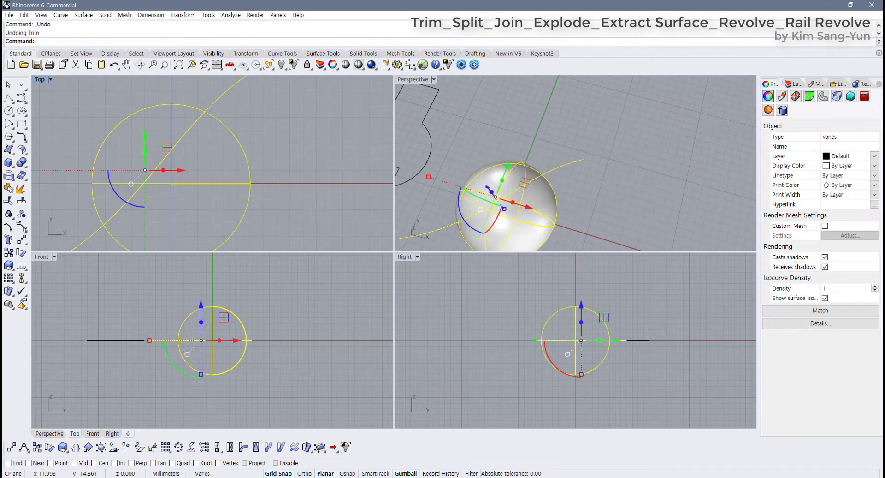
click(265, 190)
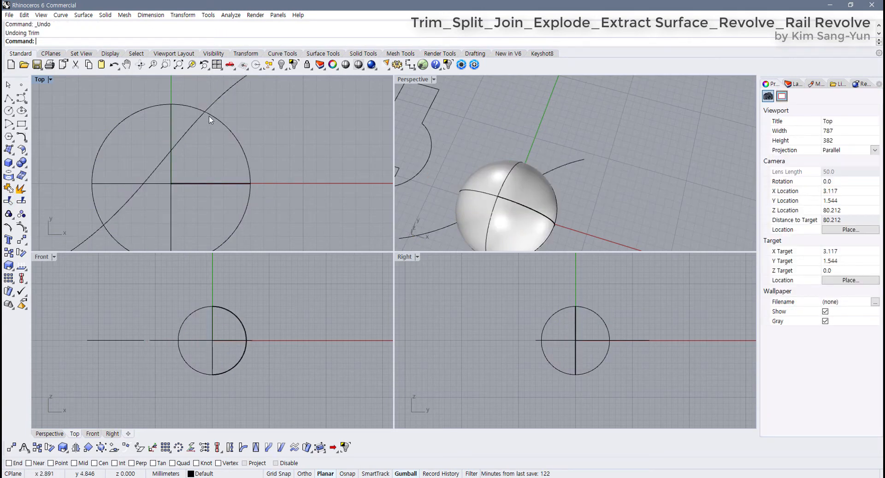
drag(209, 115, 243, 133)
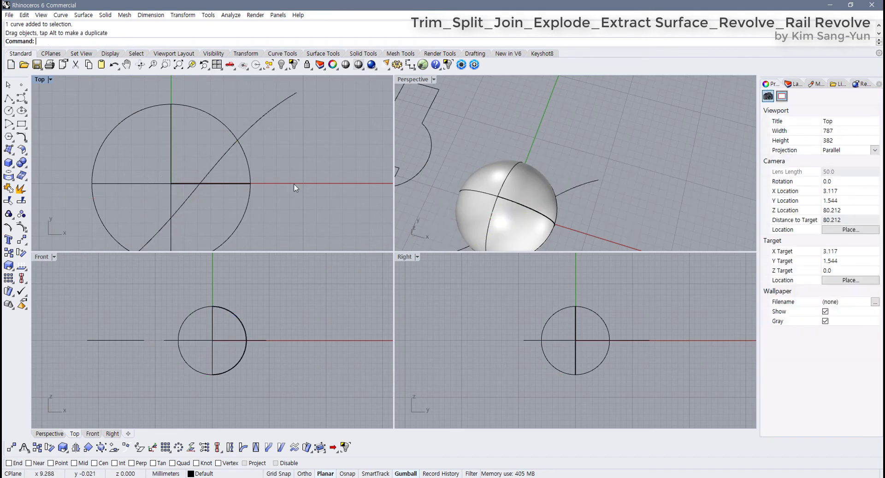
right_drag(243, 180, 234, 158)
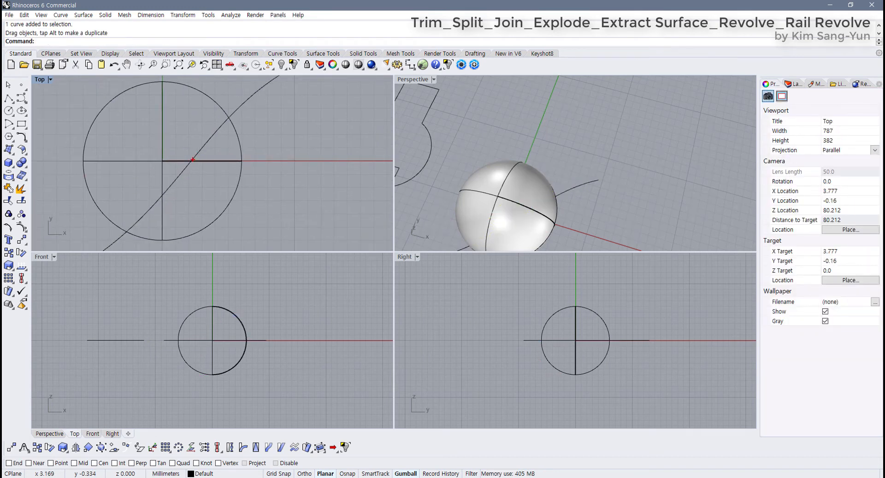
mouse_move(193, 159)
mouse_down()
mouse_move(220, 160)
mouse_move(252, 136)
mouse_up()
Trim away the sphere's part below the repositioned curve in the Top view, using the curve and sphere as cutters
mouse_move(216, 188)
mouse_down()
mouse_move(244, 182)
mouse_move(192, 147)
mouse_up()
key(Escape)
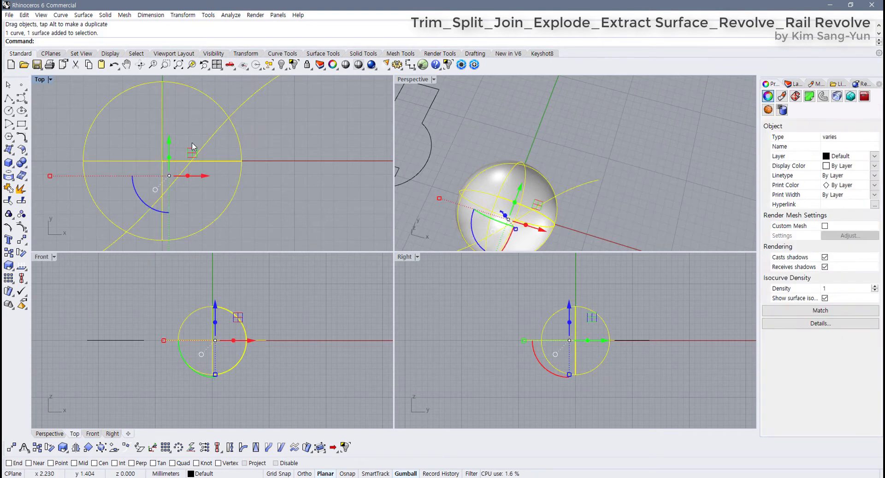
click(9, 201)
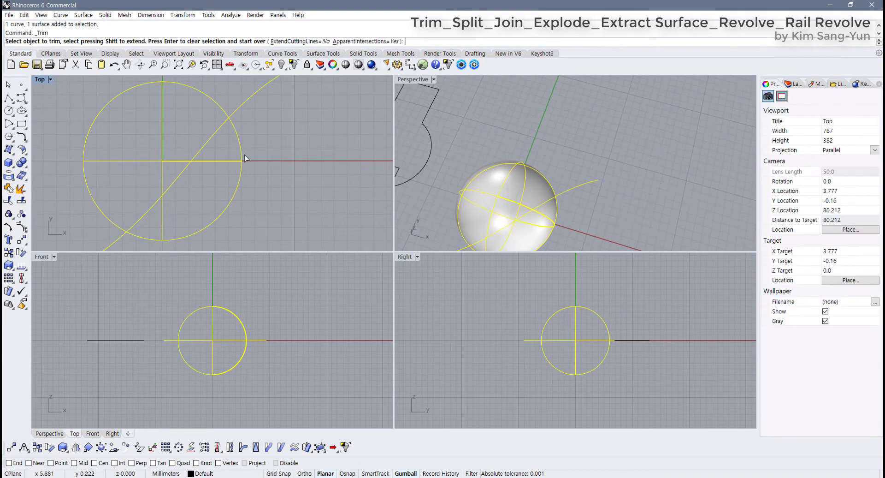
click(215, 227)
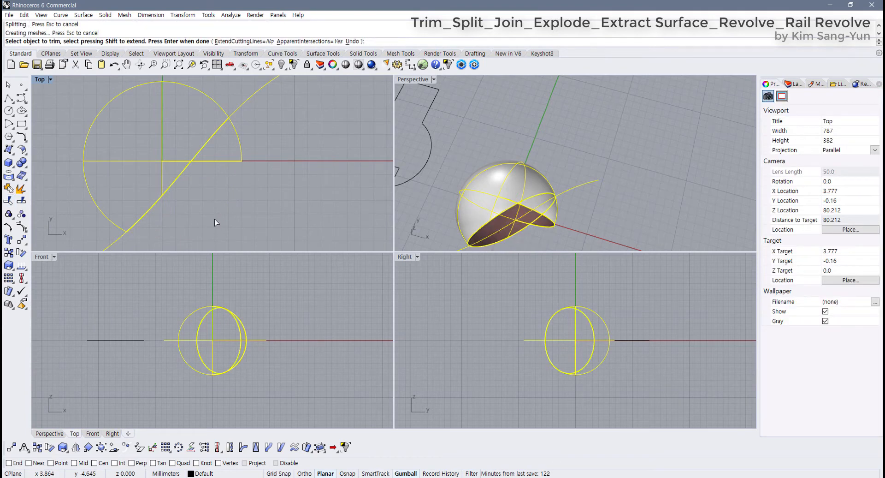
Pull the trimmed sphere toward positive X in the Top view to expose the cut, and undo the move and the trim
right_click(221, 201)
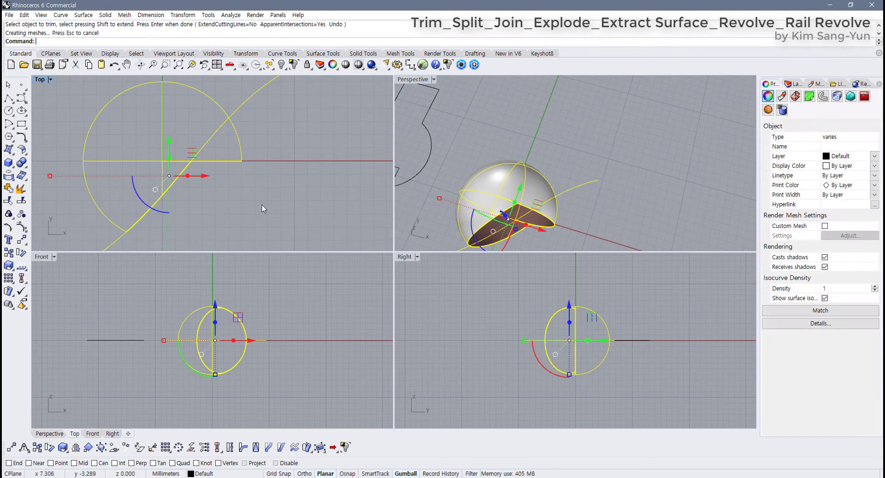
click(262, 205)
drag(242, 161, 274, 175)
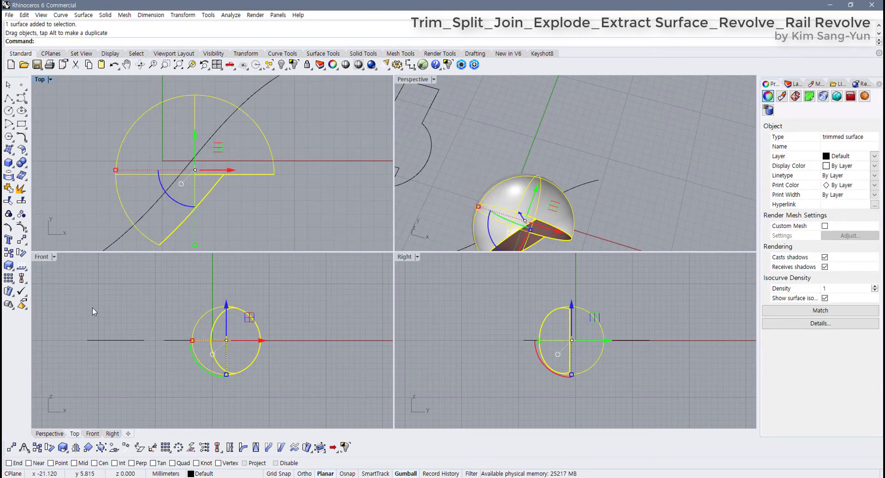
key(ctrl+z)
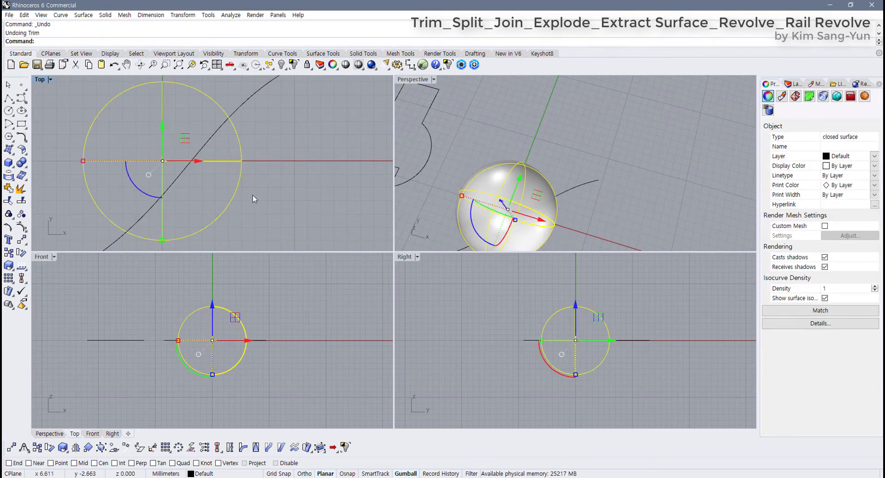
Using the open curve and sphere as cutters, trim away only the wedge between the curve and the seam above the X axis in the Top view
drag(253, 192, 202, 138)
right_click(249, 160)
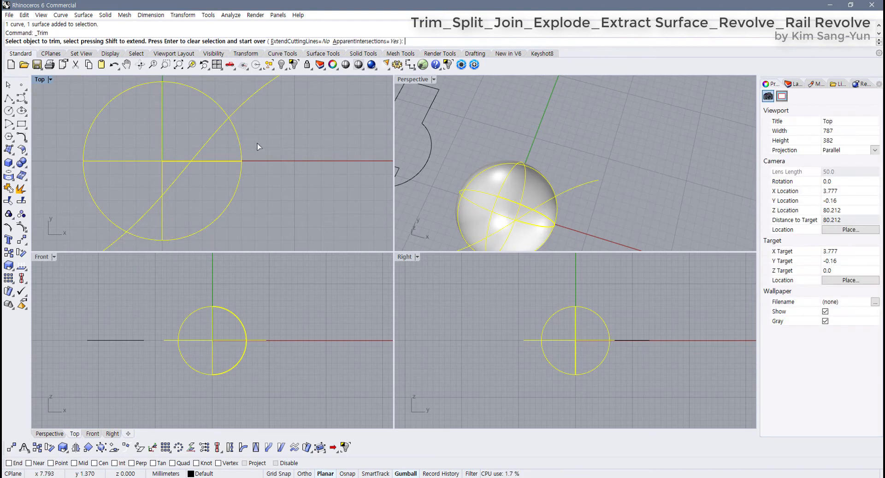
click(238, 145)
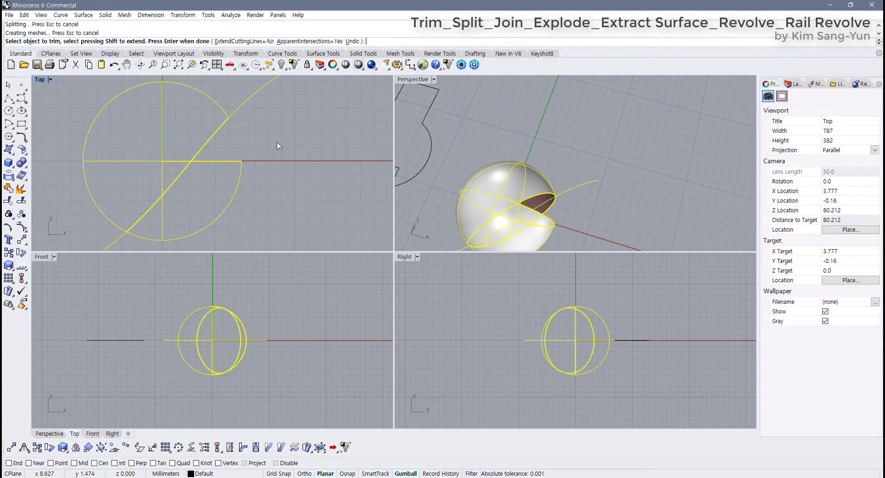
right_click(241, 150)
Move the wedge-trimmed sphere slightly, undo both the move and the trim, and clear the selection
mouse_move(243, 181)
mouse_down()
mouse_move(223, 202)
mouse_move(222, 184)
mouse_move(228, 192)
mouse_up()
key(ctrl+z)
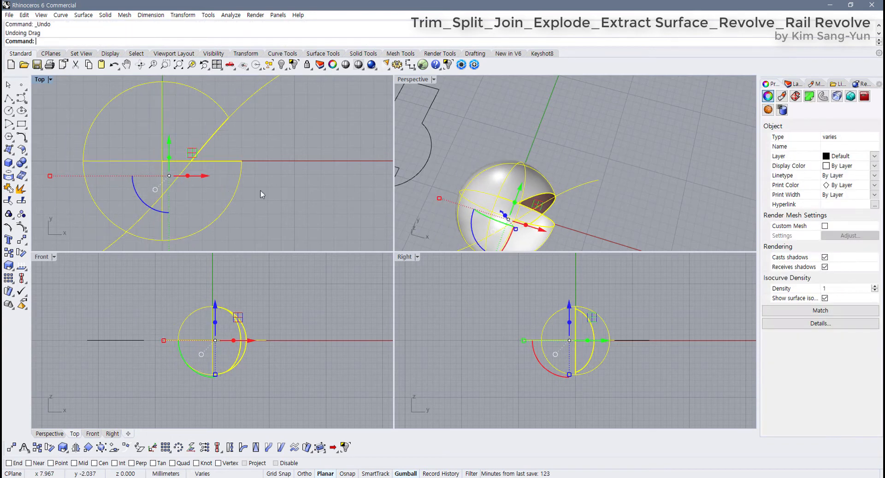
key(ctrl+z)
key(Escape)
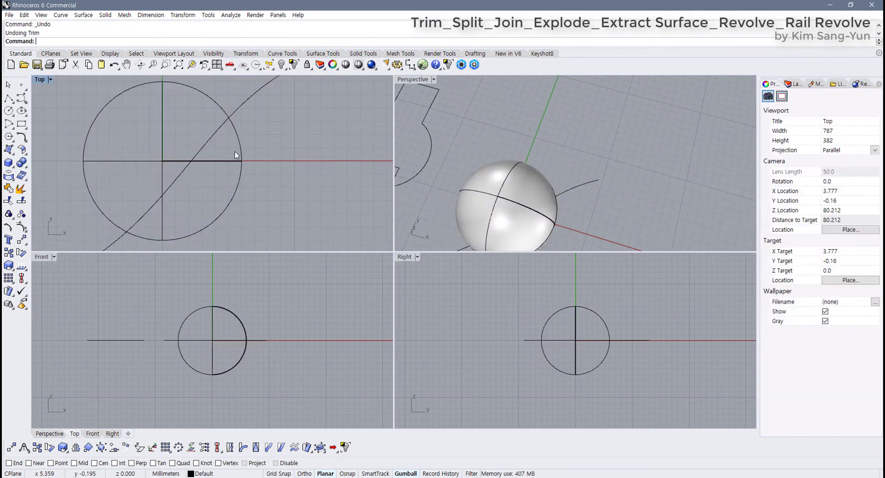
right_click(262, 173)
drag(262, 198, 258, 179)
drag(270, 200, 248, 150)
drag(294, 202, 232, 149)
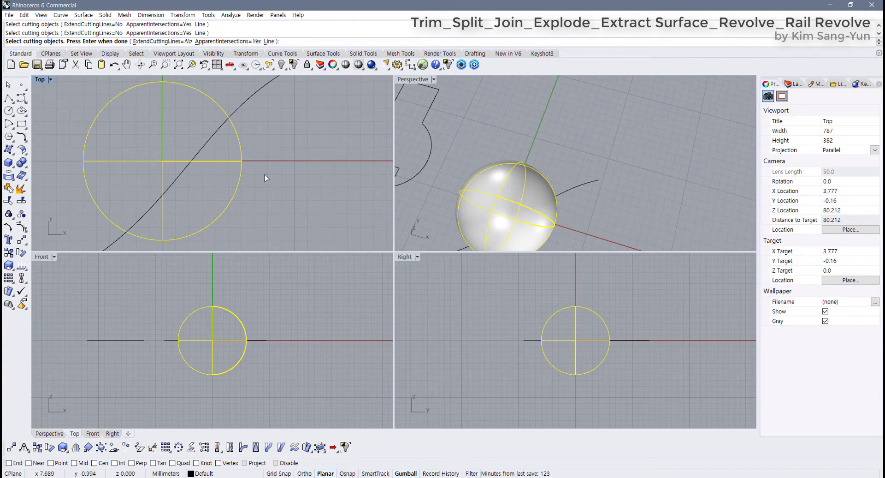
key(Escape)
Trim away the whole part of the sphere below the curve, on both sides of the seam, using curve and sphere as cutters
drag(178, 131, 115, 199)
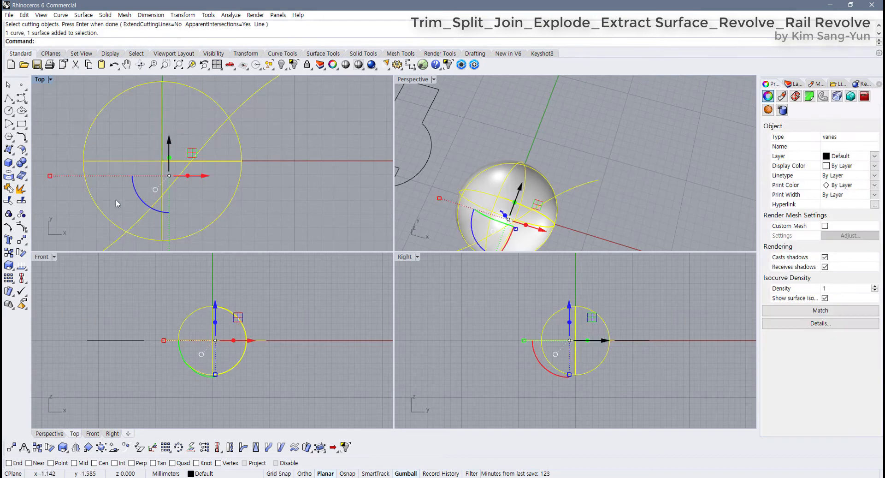
click(9, 200)
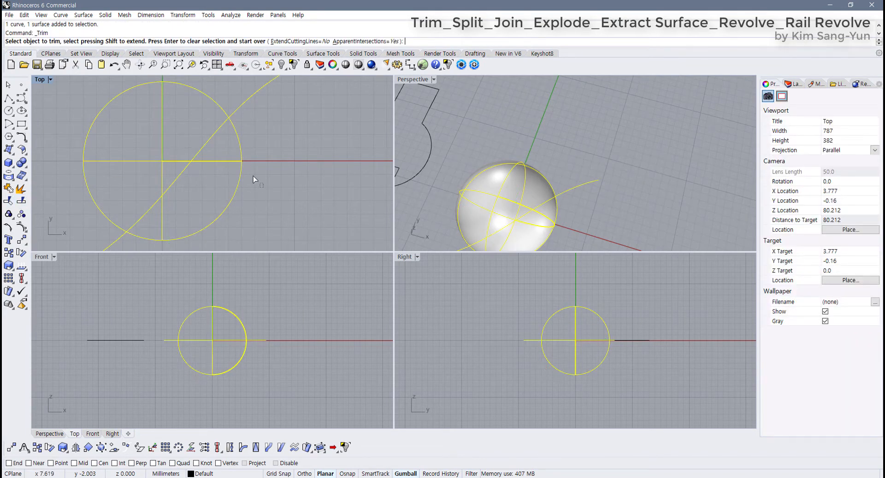
click(237, 151)
key(Return)
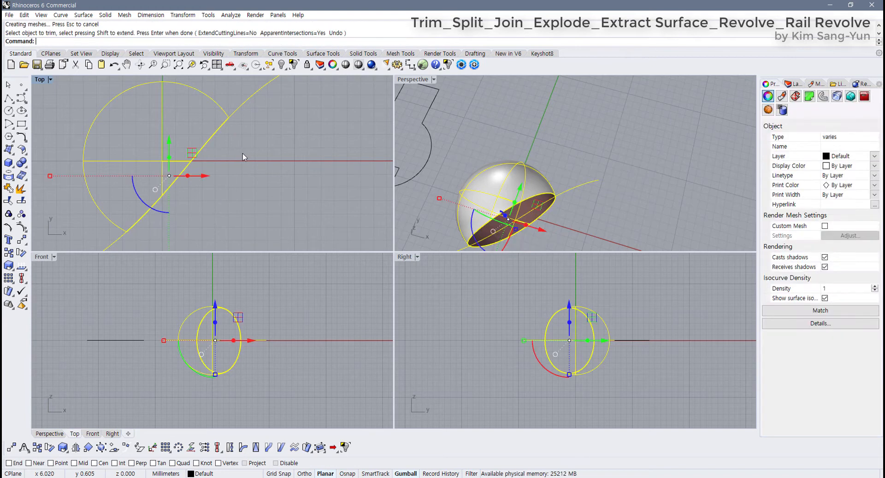
Undo the last sphere trim and delete the open curve crossing the sphere
key(Escape)
right_drag(582, 209, 401, 153)
key(ctrl+z)
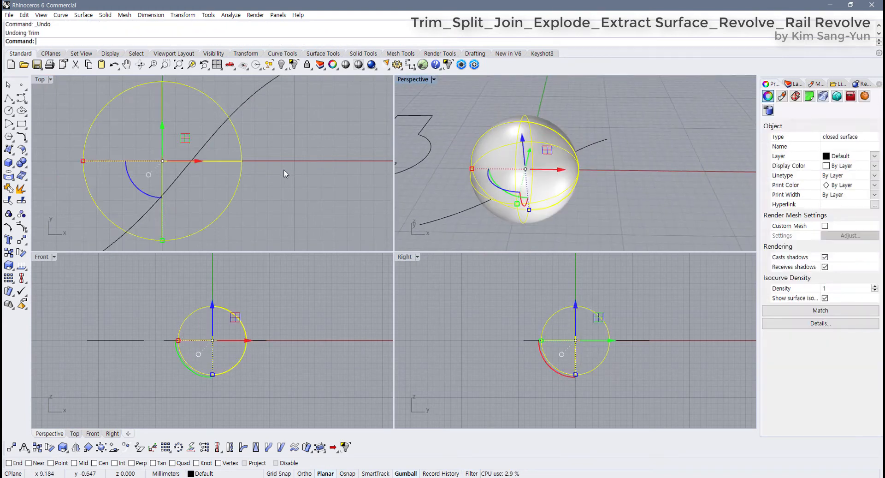
click(284, 170)
click(253, 88)
key(Delete)
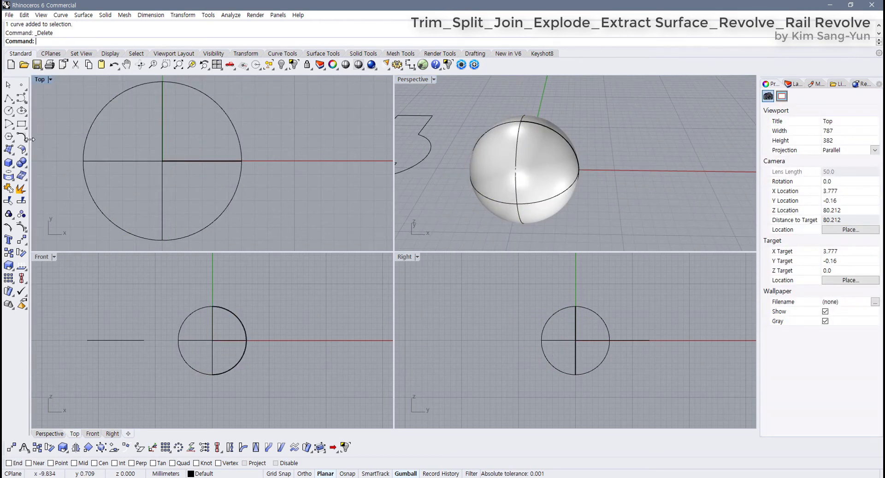
Draw a circle of about 3 mm radius centred on the origin (0) in the Top view, inside the sphere's outline
click(9, 110)
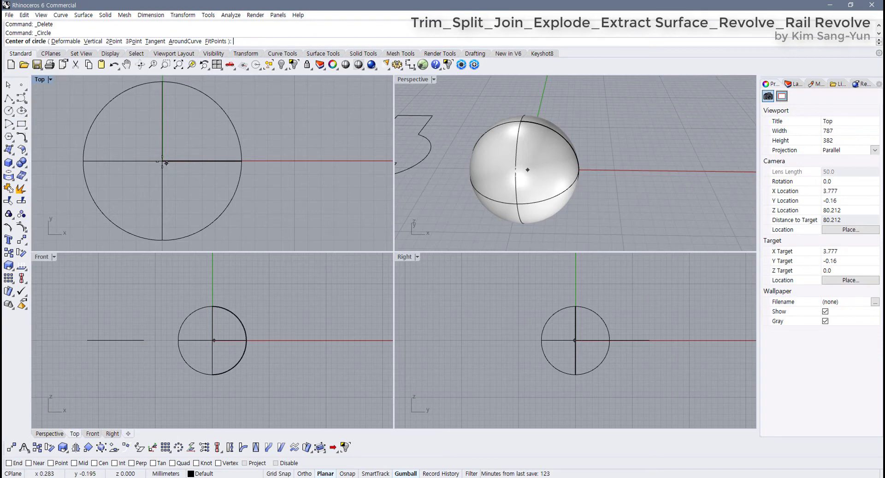
text(0)
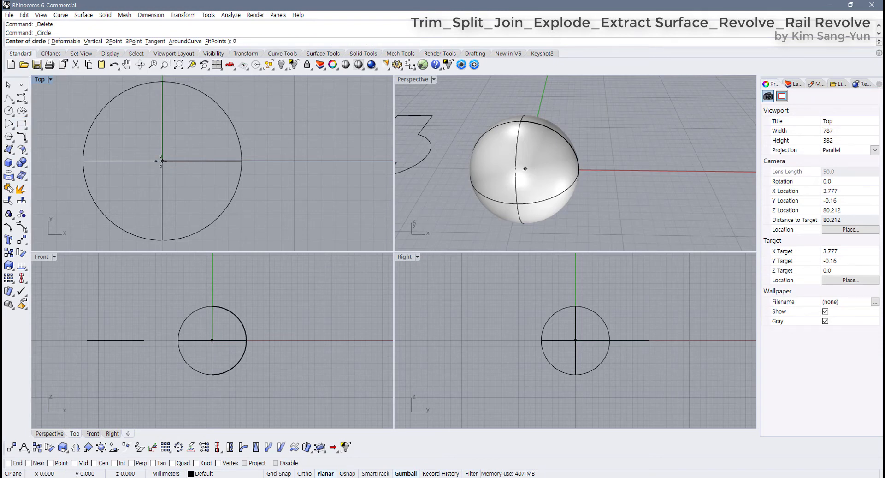
key(Return)
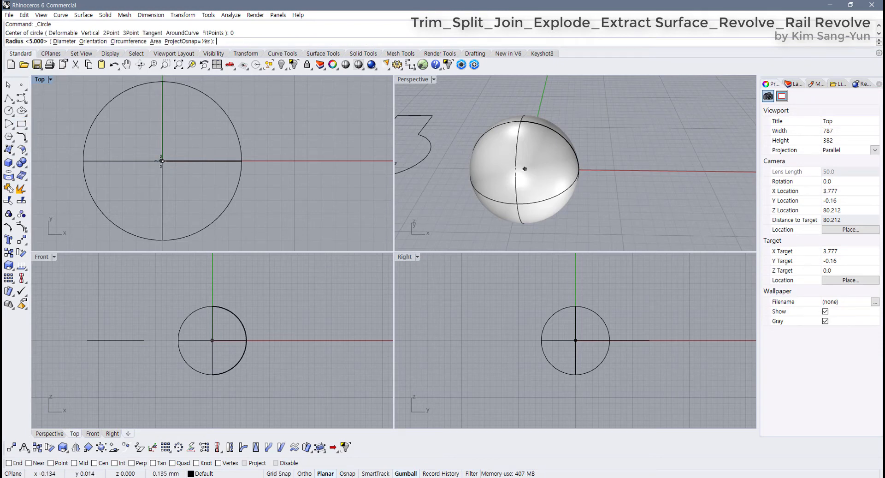
click(202, 161)
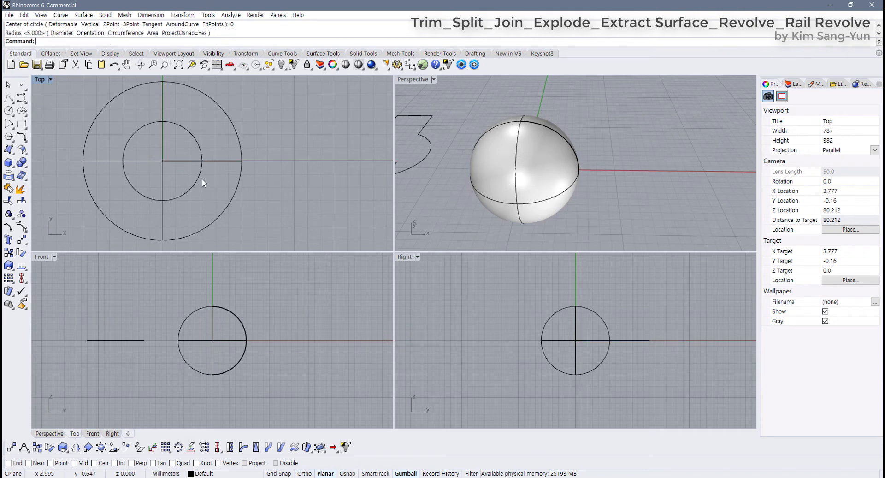
click(180, 197)
scroll(220, 189, down, 3)
click(248, 217)
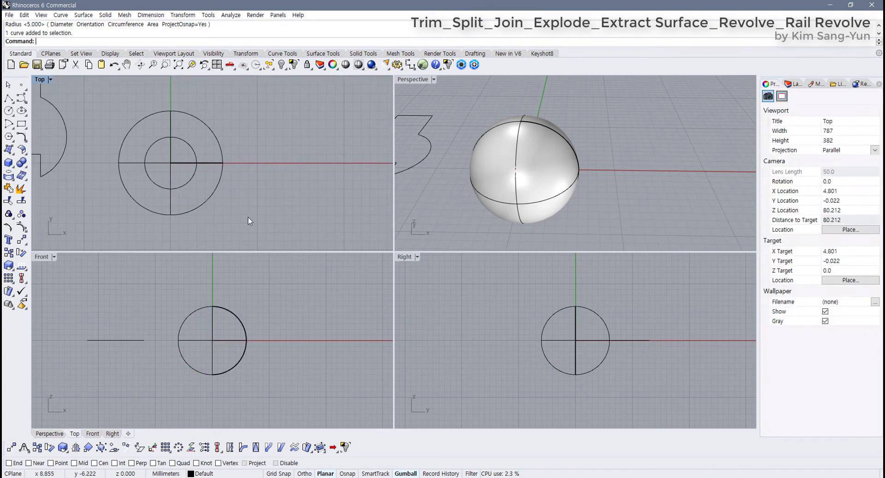
Using the circle and sphere as cutters, trim away both sphere caps inside the circle in the Top view, and undo the trim
drag(175, 162, 175, 162)
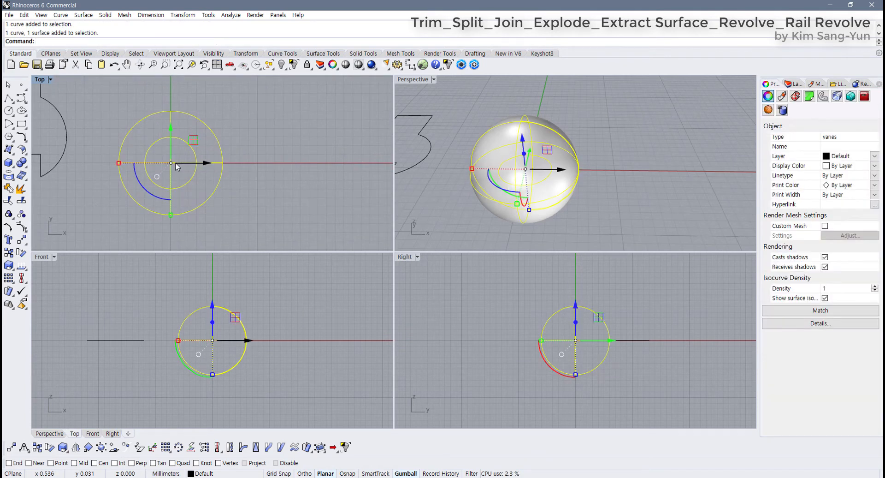
click(9, 201)
scroll(185, 166, up, 1)
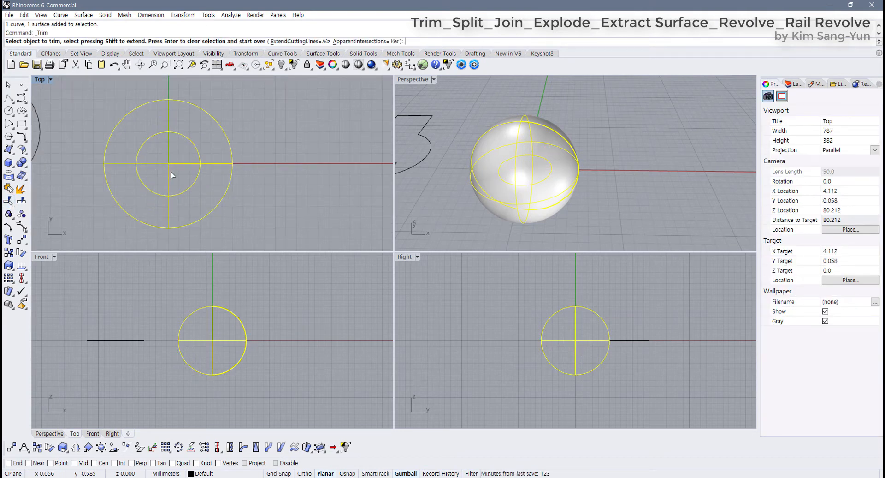
scroll(179, 178, up, 4)
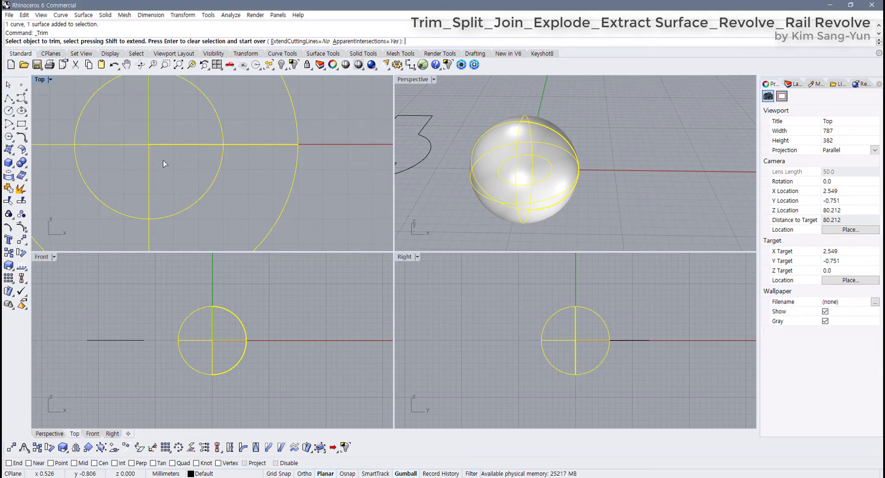
drag(163, 151, 141, 140)
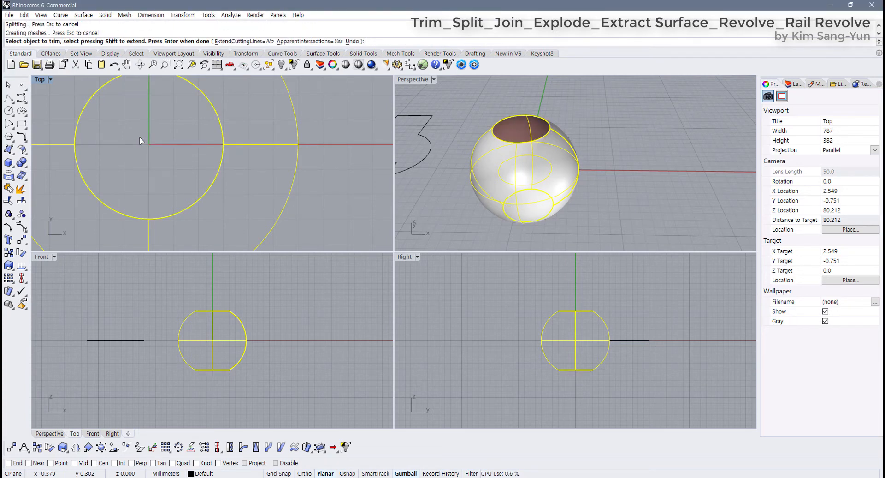
key(ctrl+z)
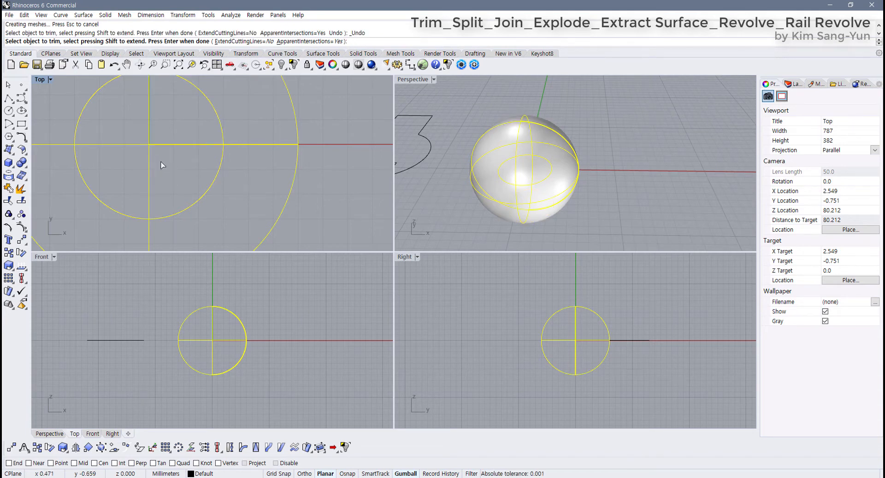
key(Return)
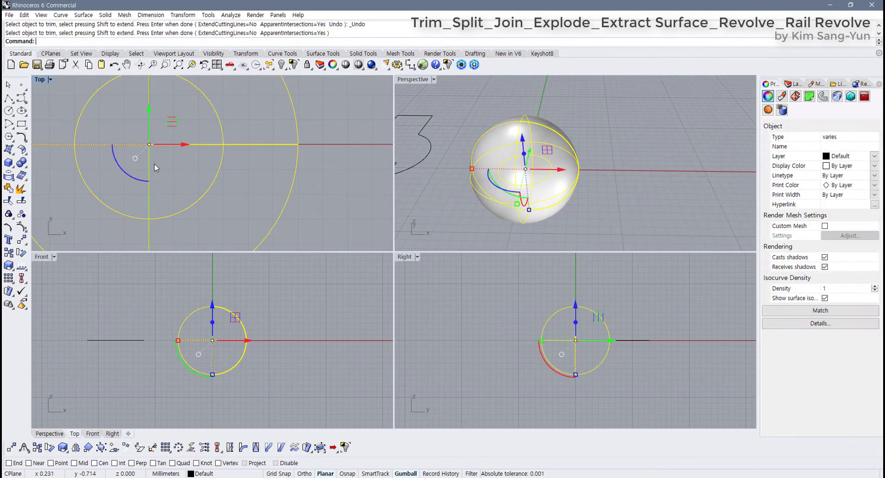
Trim away the sphere's lower cap and its upper cap one after another inside the circle in the Top view, and undo both trims
click(8, 201)
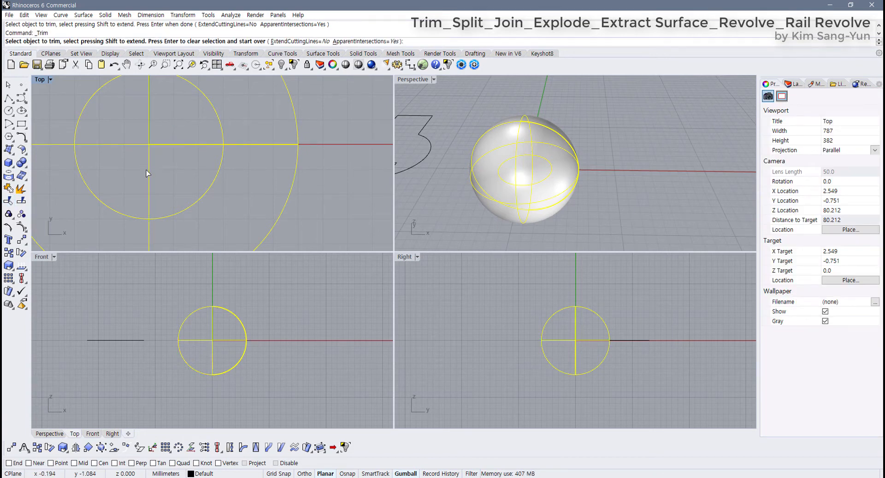
right_drag(616, 211, 569, 122)
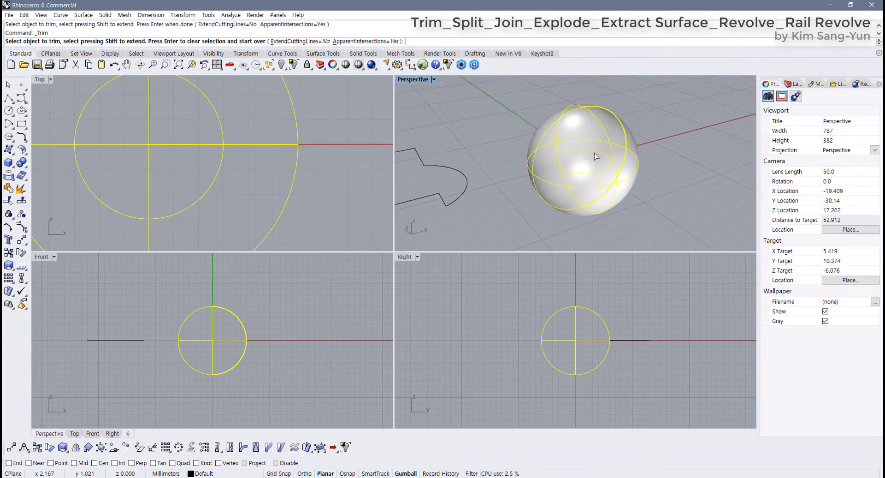
click(151, 184)
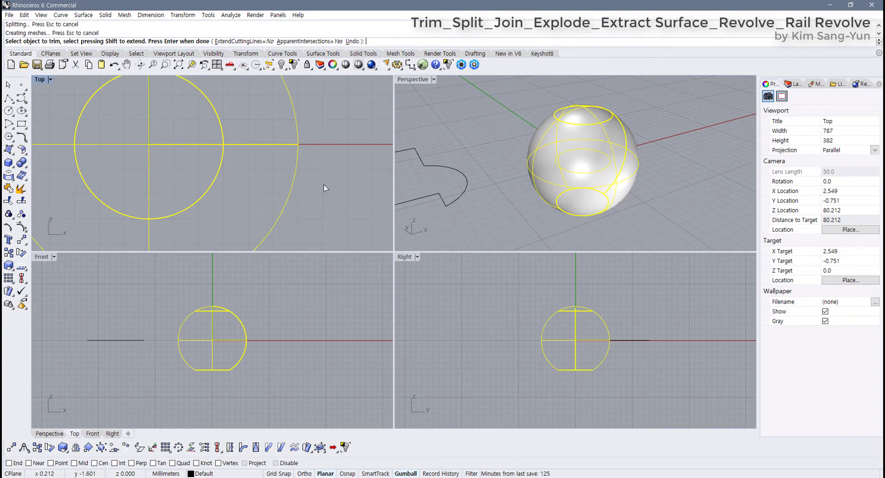
right_drag(515, 190, 526, 133)
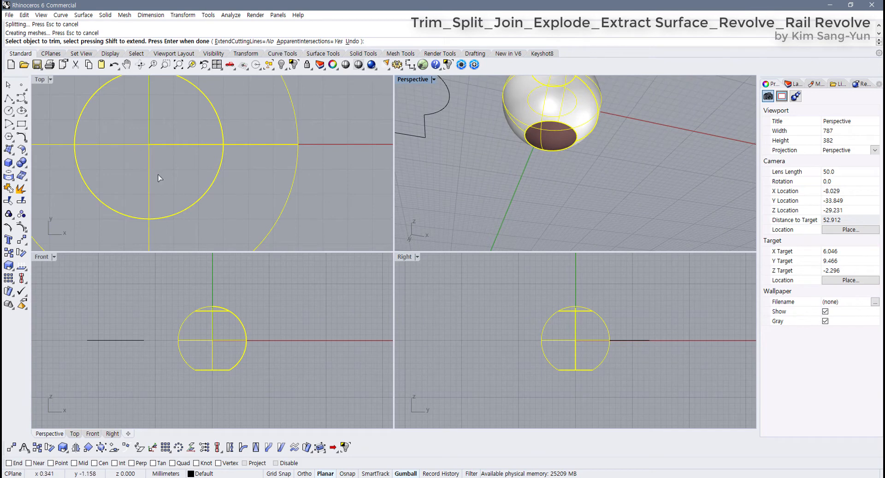
right_drag(462, 145, 471, 208)
drag(158, 180, 139, 185)
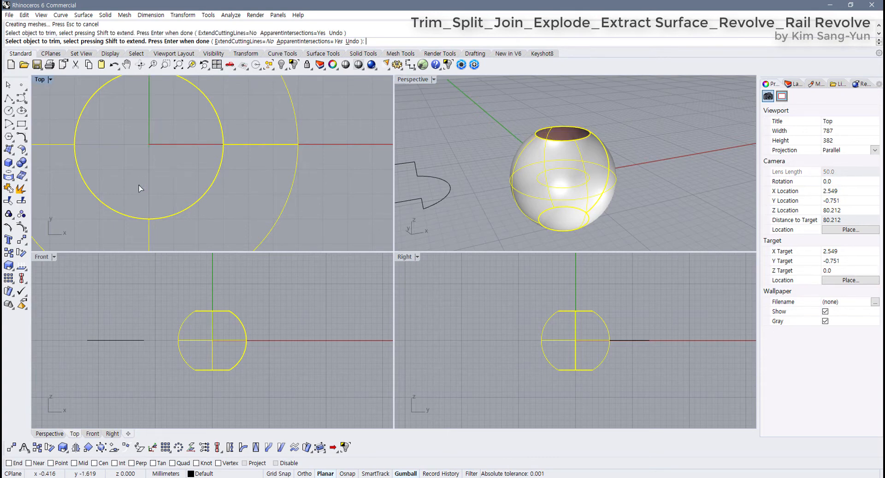
key(ctrl+z)
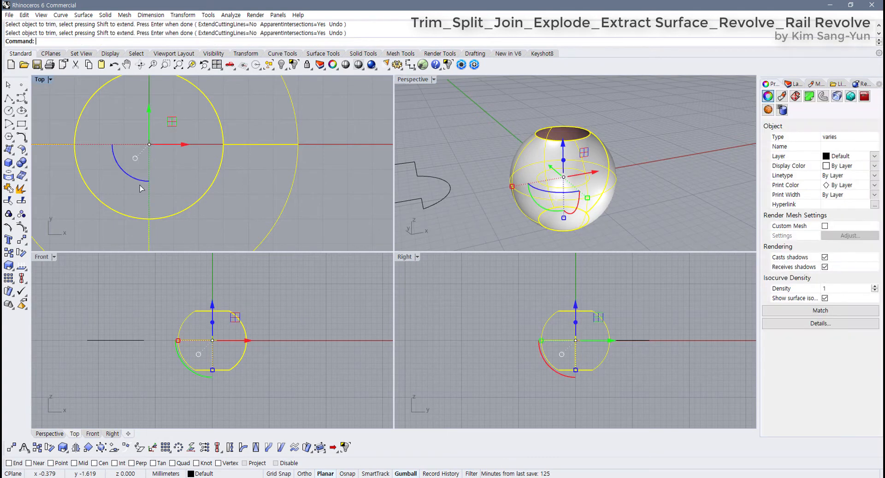
Trim away the sphere's middle band outside the circle in the Perspective view, using the circle and sphere as cutters, and undo it
drag(639, 216, 514, 121)
right_click(572, 167)
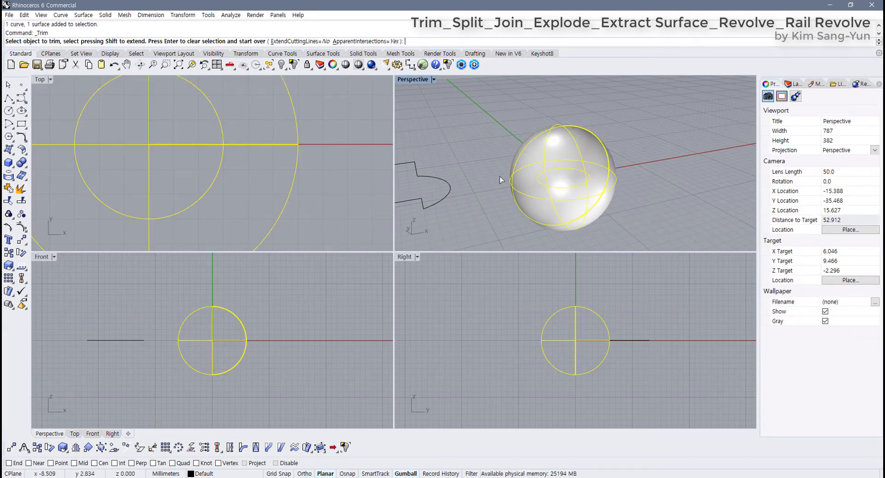
right_drag(532, 173, 587, 188)
click(588, 188)
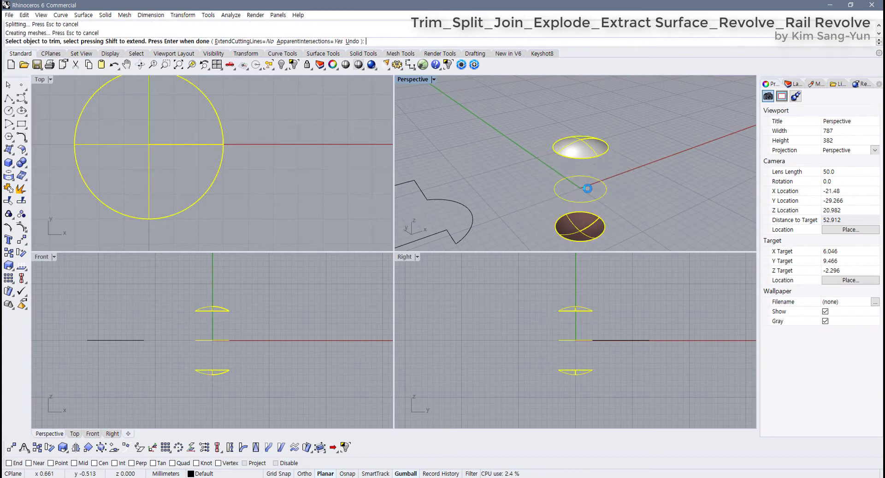
key(ctrl+z)
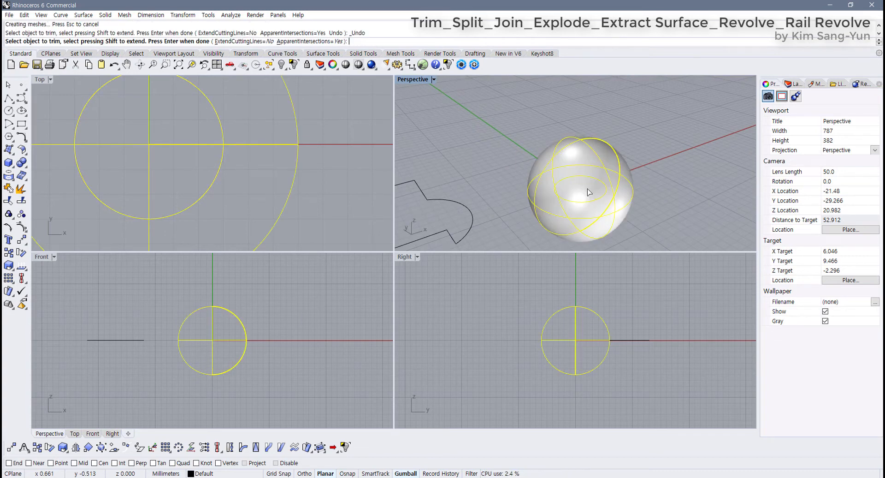
right_click(588, 191)
Trim the sphere once more from a lower viewing angle in the Perspective view, undo that trim, and leave the command
right_drag(588, 192, 567, 144)
right_click(520, 164)
click(552, 153)
key(ctrl+z)
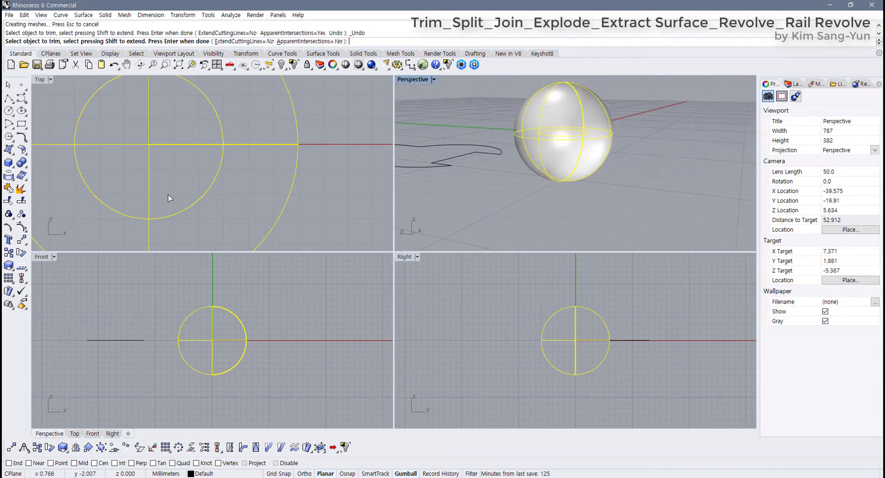
right_click(167, 179)
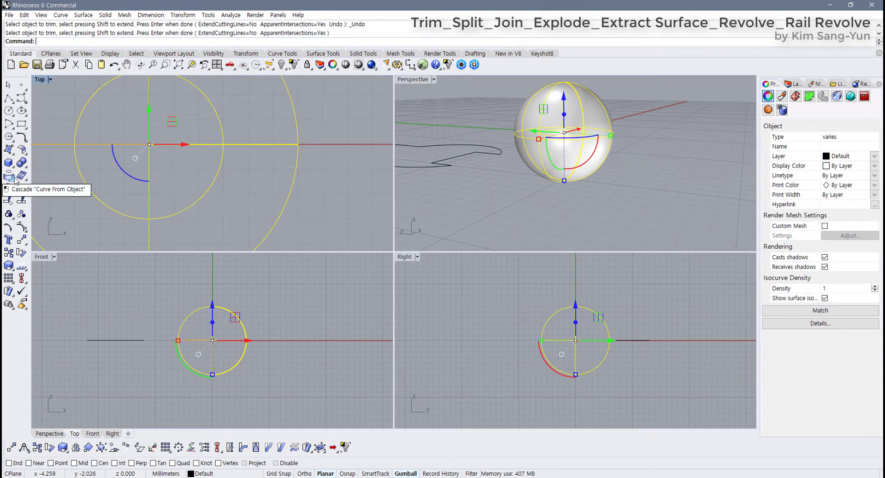
Trim away both sphere caps inside the circle in the Top view, using the circle and sphere as cutters, and inspect the cut
click(170, 164)
click(157, 174)
drag(339, 208, 129, 139)
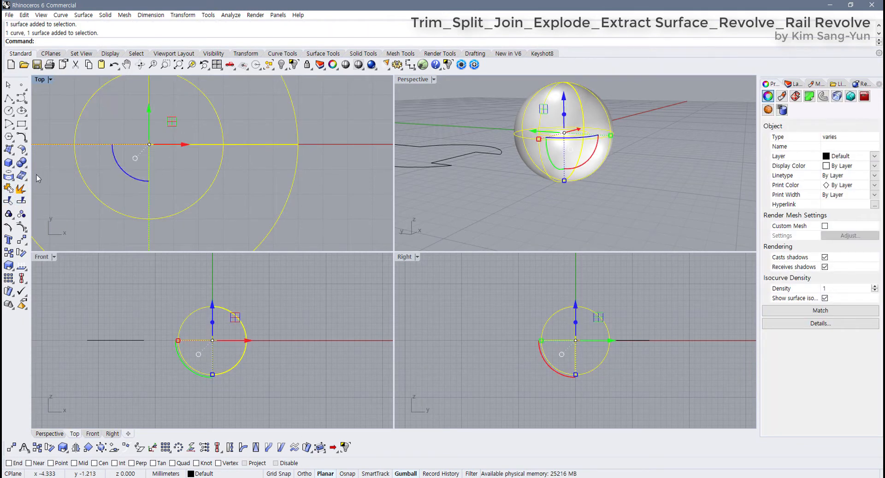
click(8, 201)
scroll(175, 210, down, 3)
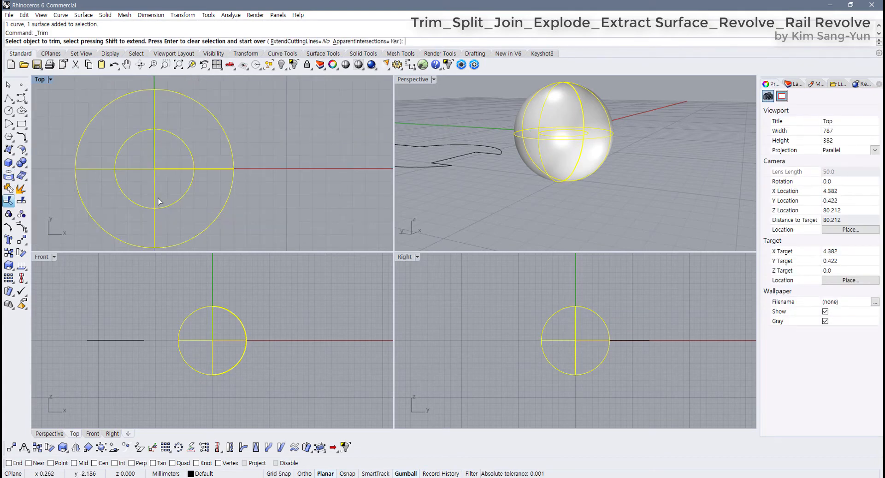
click(168, 179)
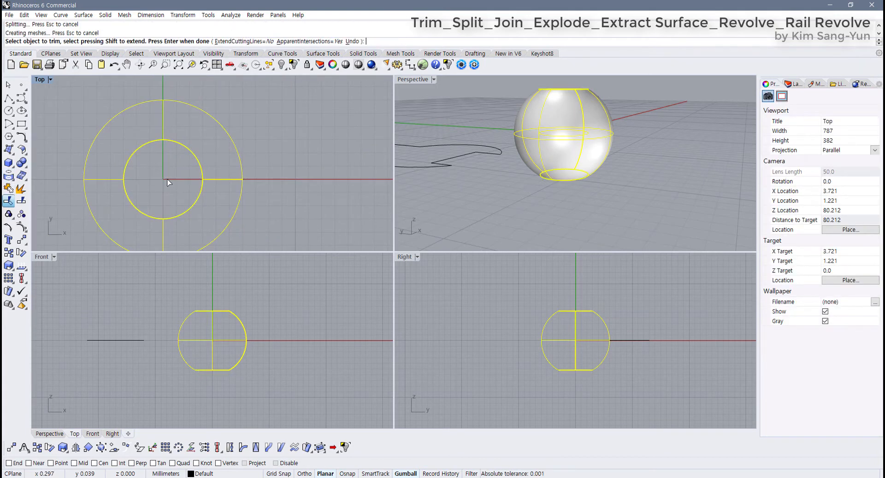
right_click(586, 185)
mouse_move(585, 184)
right_down()
mouse_move(595, 124)
mouse_move(593, 184)
right_up()
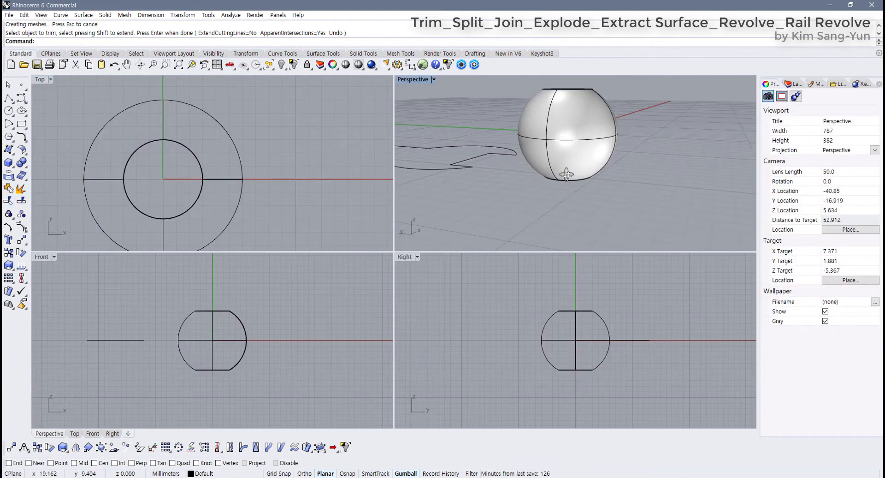
scroll(210, 344, up, 3)
scroll(251, 207, down, 3)
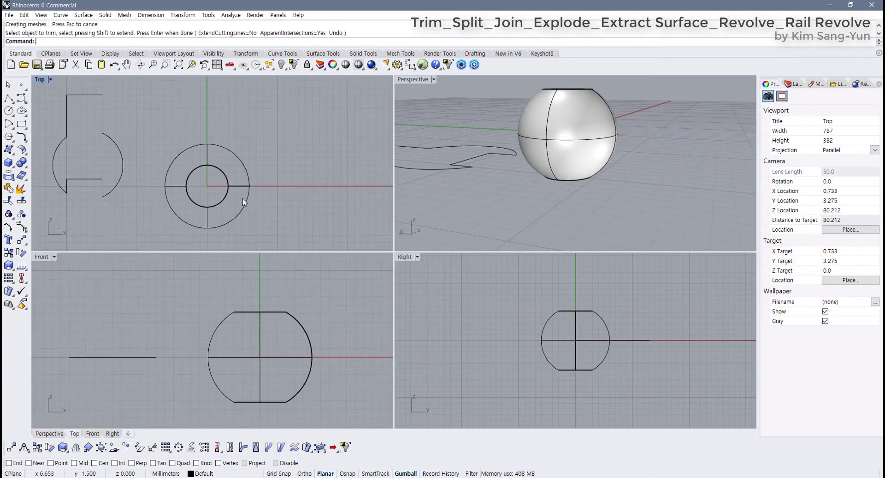
Undo the sphere trim, its cutting circle and the earlier curve edits back to the two full rectangles and the full circle
right_drag(242, 198, 287, 199)
key(ctrl+z)
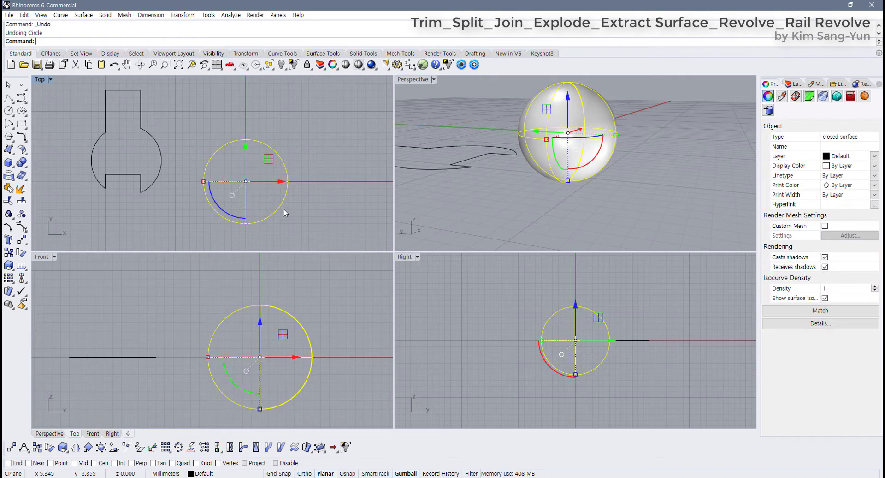
key(ctrl+z)
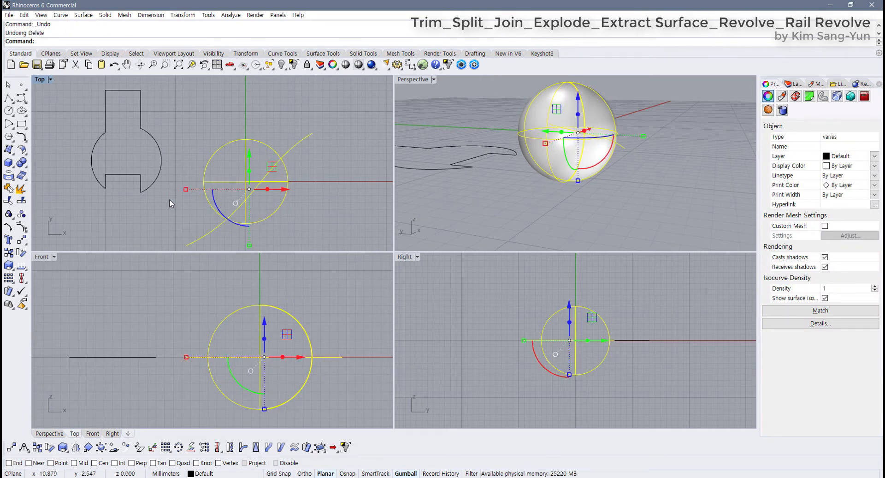
key(ctrl+z)
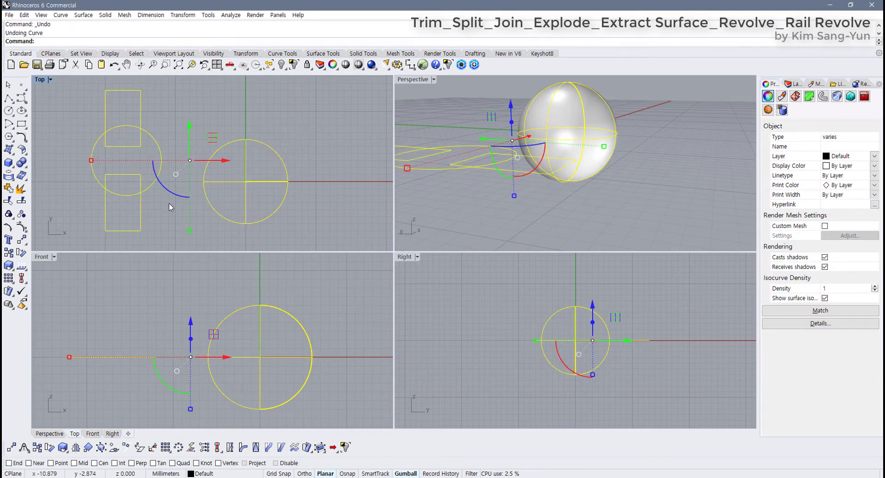
right_drag(165, 202, 170, 205)
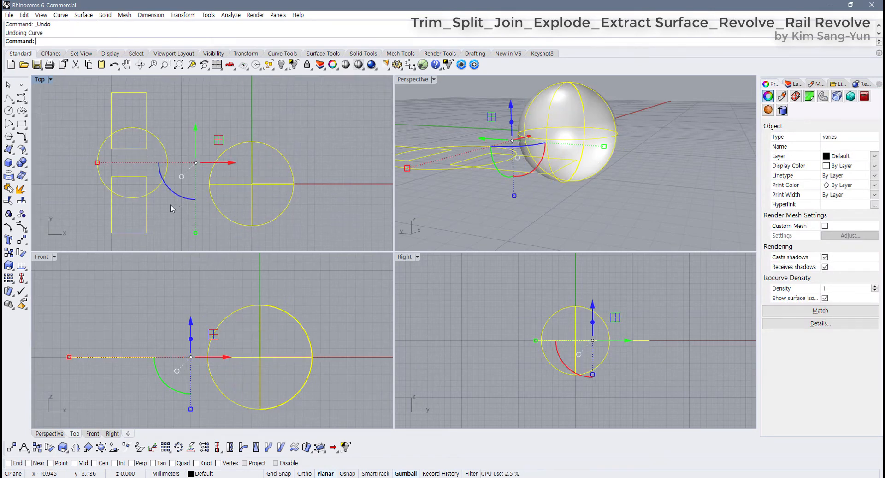
Draw a circle centered on the origin in the Top view, about half the sphere's diameter
click(8, 111)
click(252, 183)
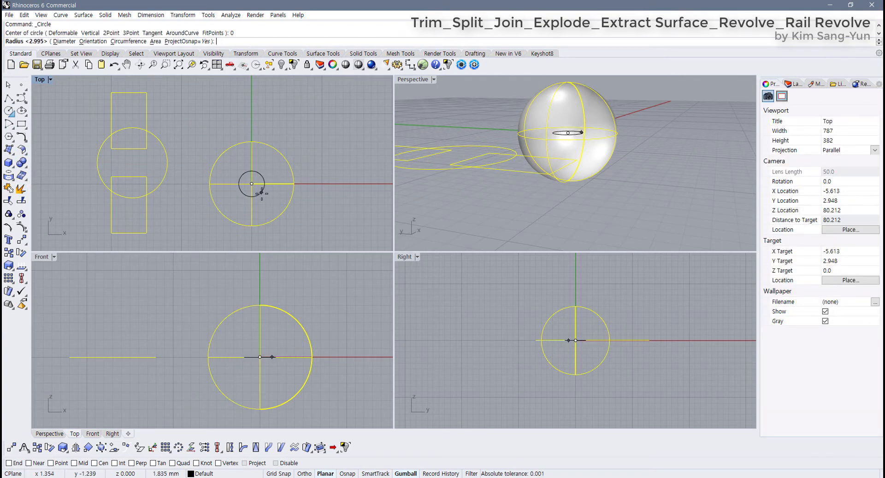
click(265, 197)
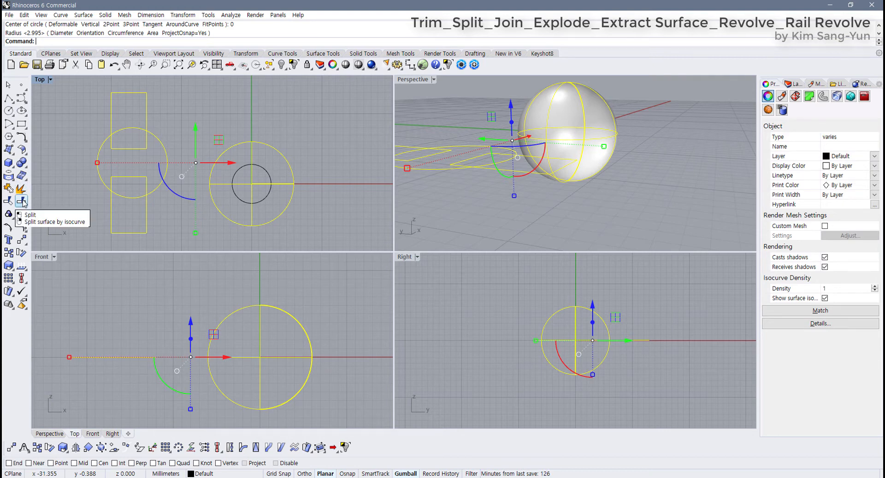
Maximize the Top viewport and clear the selection
click(157, 219)
click(134, 232)
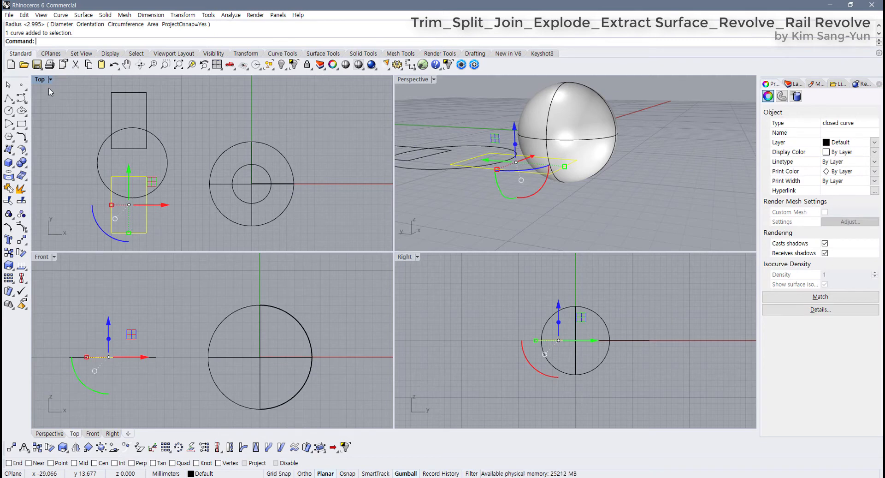
double_click(40, 80)
scroll(227, 208, up, 3)
key(Escape)
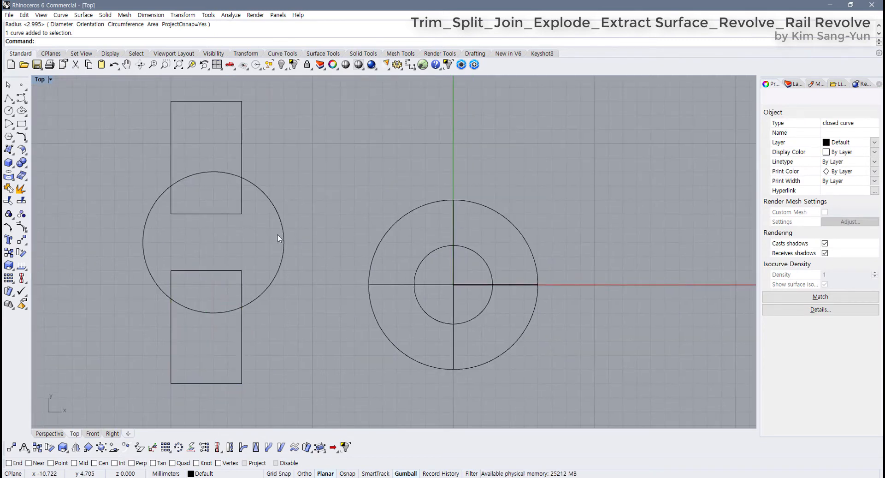
Move the circle between the two rectangles about 0.5 mm in the negative X direction, and deselect it
click(280, 234)
drag(249, 242, 240, 241)
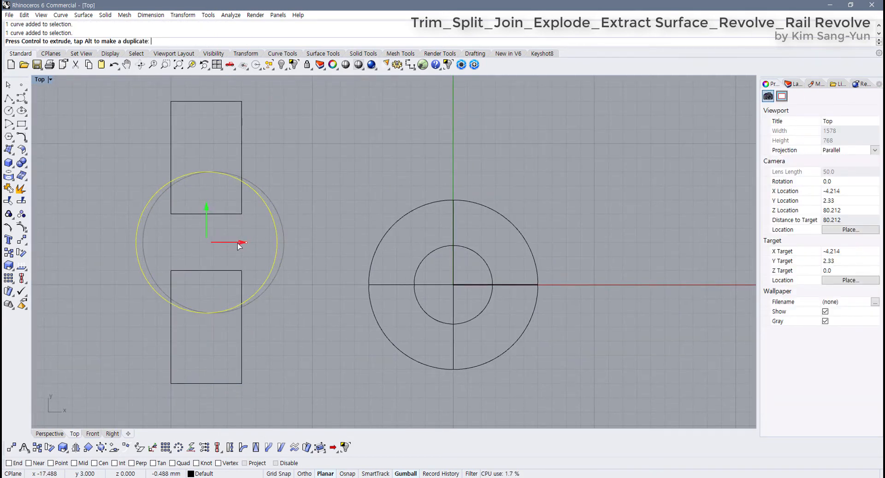
click(247, 285)
right_drag(196, 297, 215, 300)
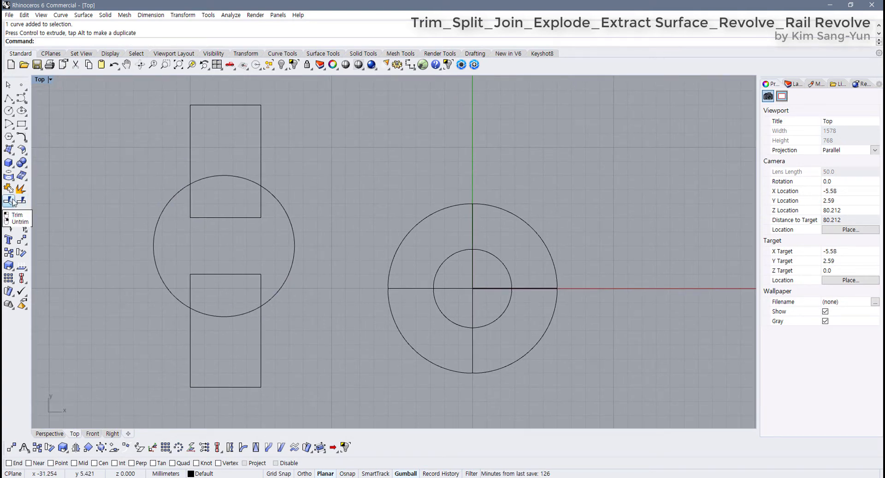
Split the circle between the two rectangles, using both rectangles as the cutting objects
drag(311, 369, 148, 112)
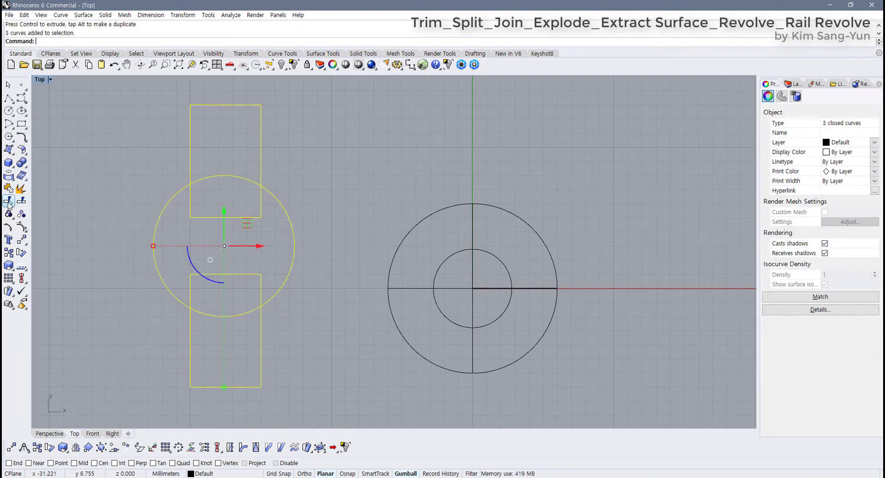
key(Escape)
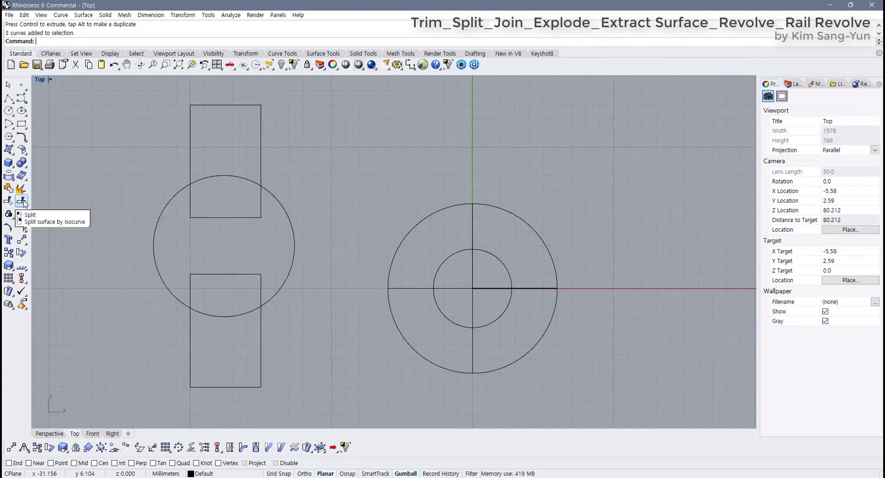
click(21, 201)
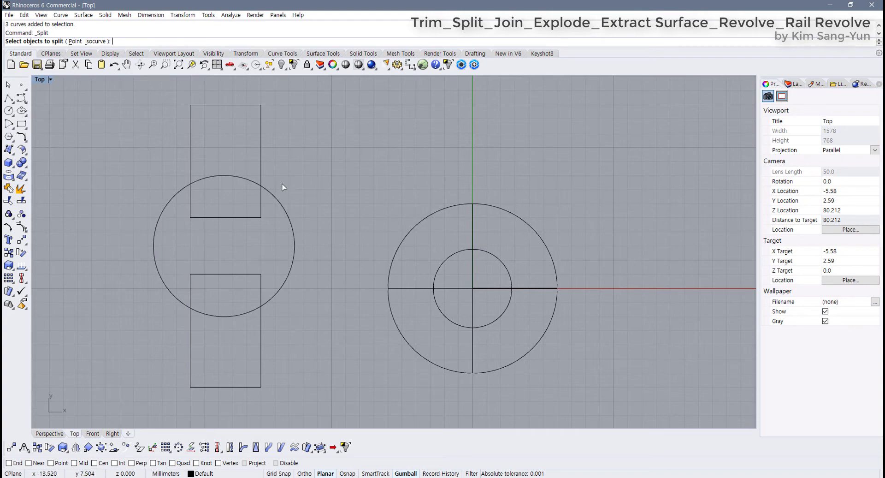
click(292, 240)
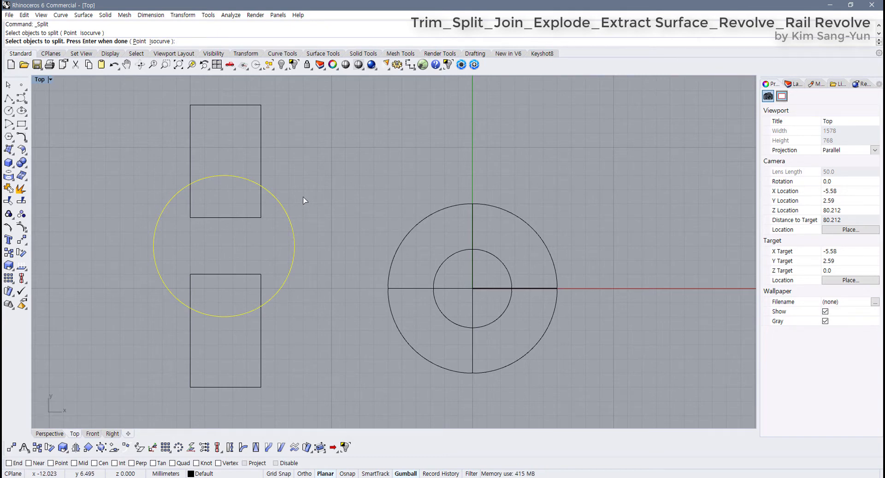
key(Return)
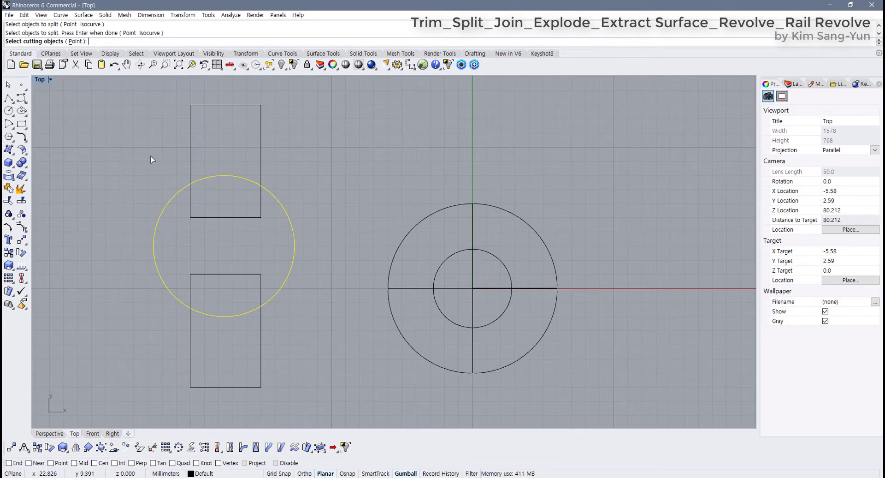
click(261, 150)
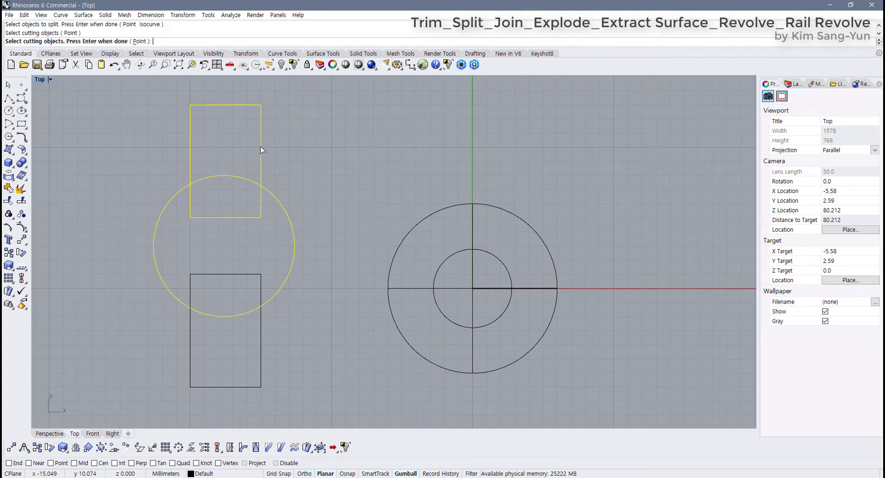
click(261, 323)
key(Return)
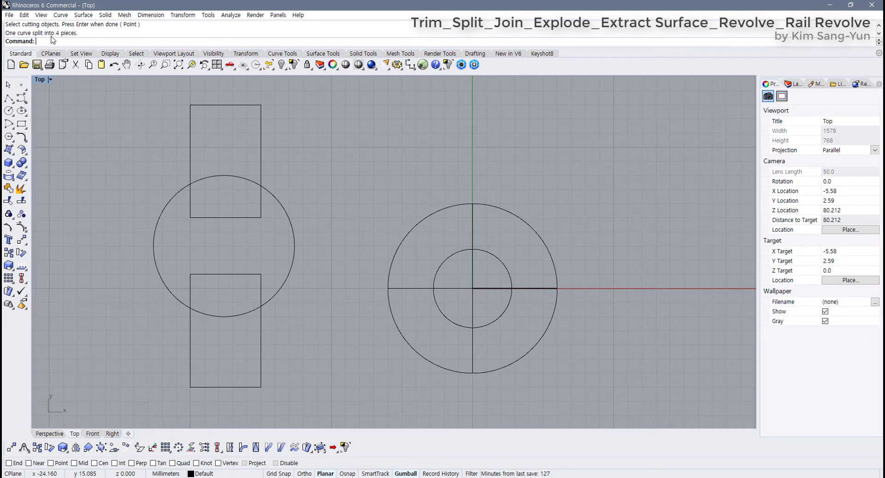
Move the four arcs of the split circle outward, away from one another, and deselect them
click(286, 221)
drag(285, 221, 150, 221)
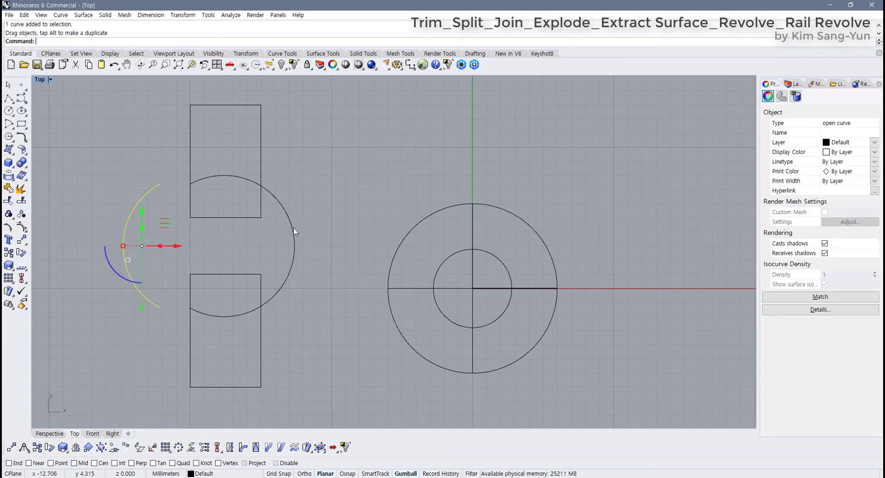
drag(293, 227, 313, 227)
drag(220, 175, 221, 156)
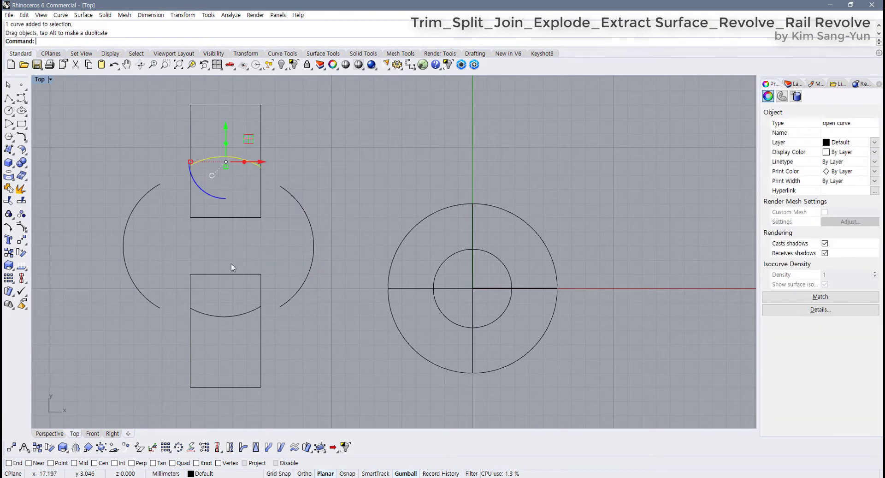
drag(231, 314, 231, 335)
click(299, 349)
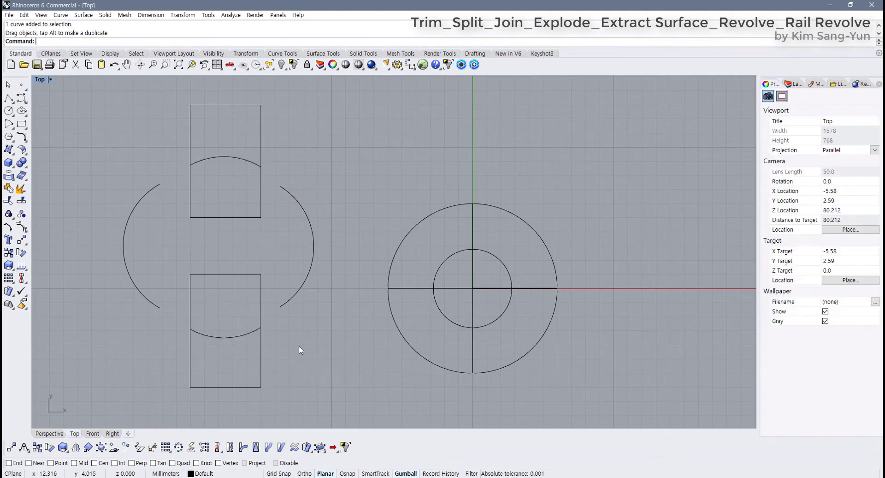
Undo the moves of all four arcs and clear the selection
key(ctrl+z)
key(ctrl+z)
key(ctrl+z)
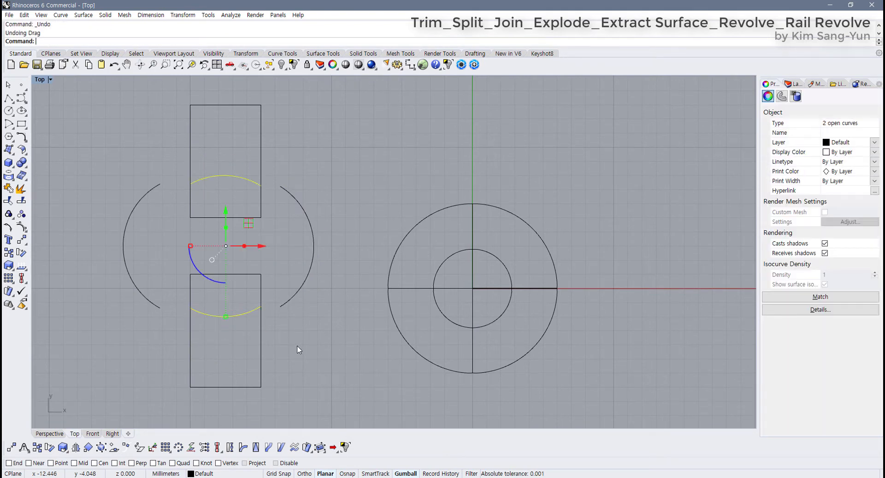
key(ctrl+z)
click(308, 349)
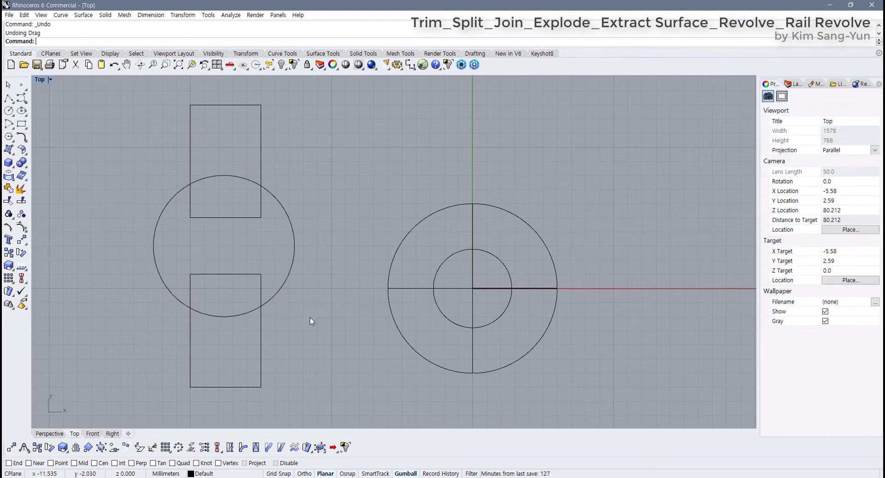
Join the four arcs of the split circle into one closed curve and deselect it
drag(122, 161, 318, 341)
click(318, 341)
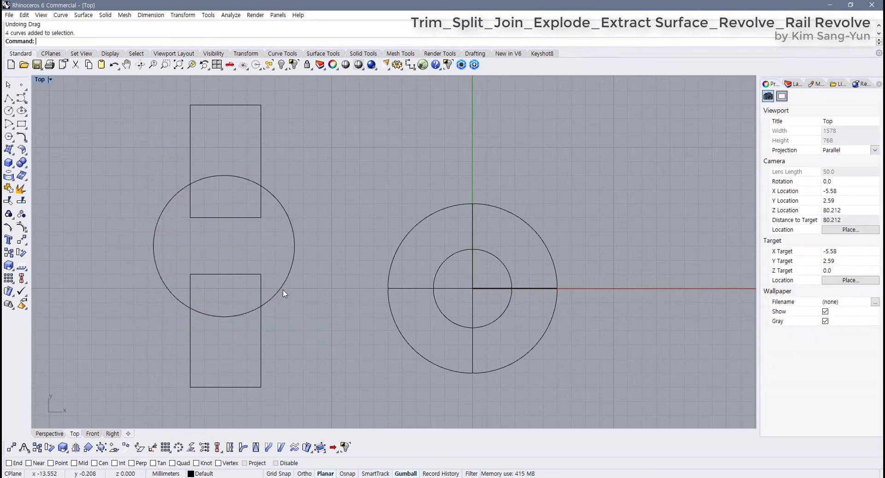
click(283, 292)
drag(118, 162, 306, 346)
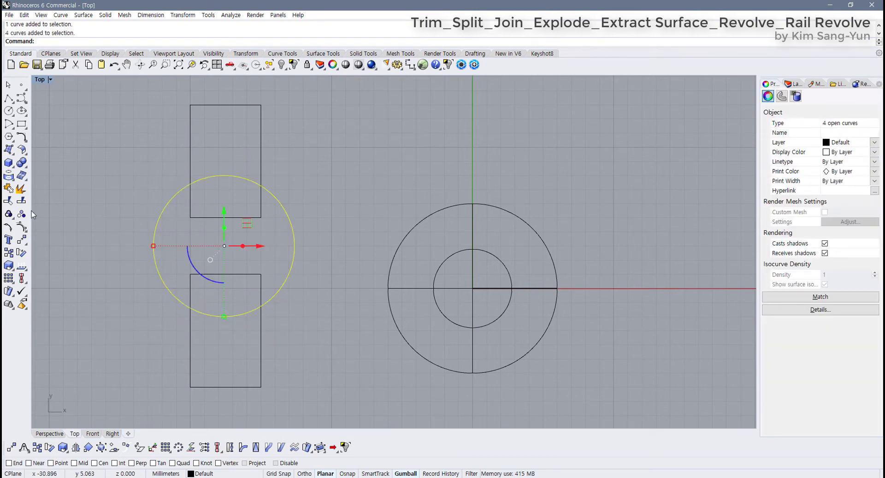
click(8, 189)
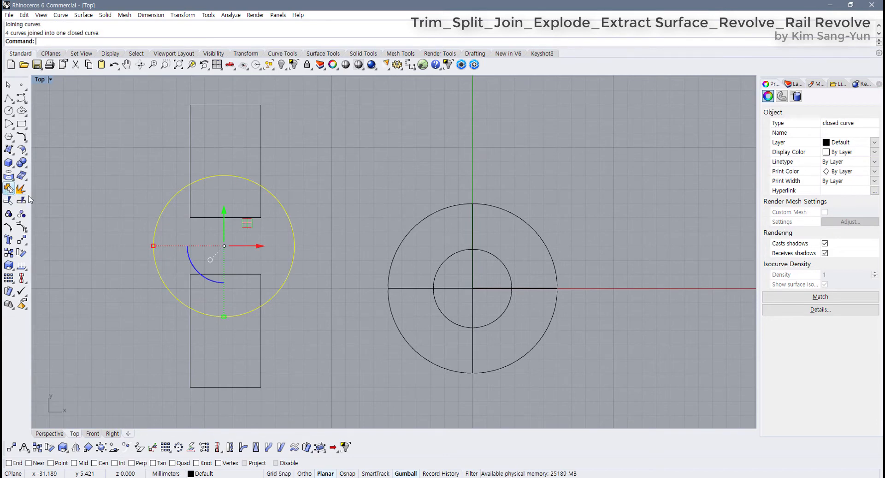
click(286, 329)
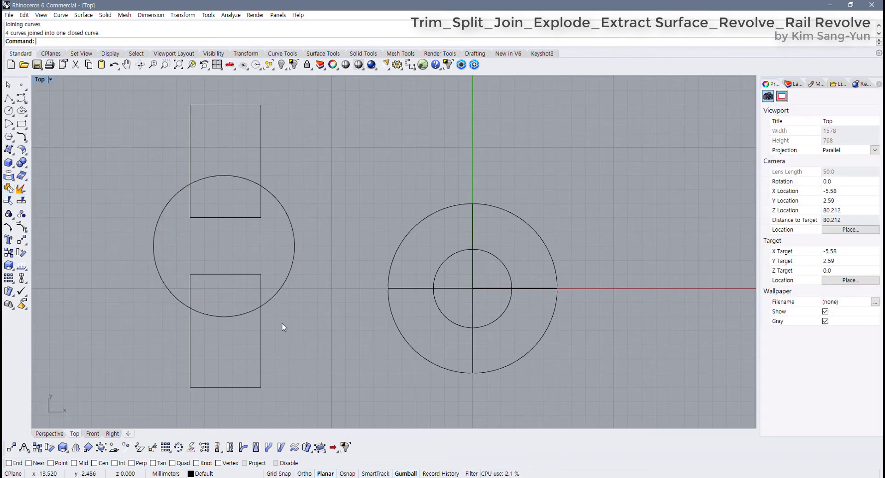
Split both rectangles using the overlapping circle as the cutting object
click(21, 201)
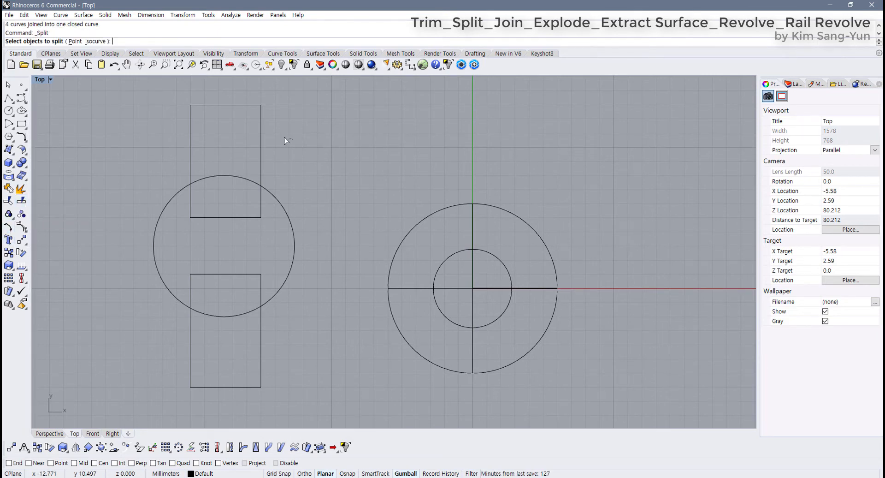
click(259, 124)
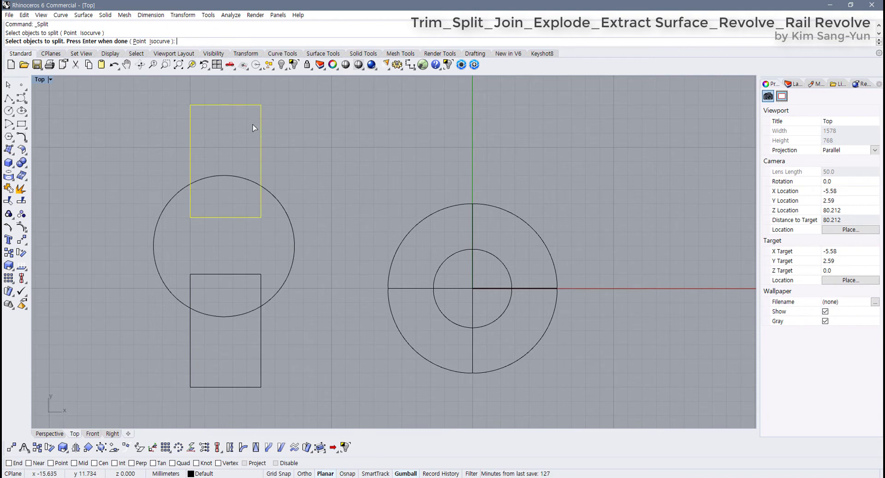
click(260, 359)
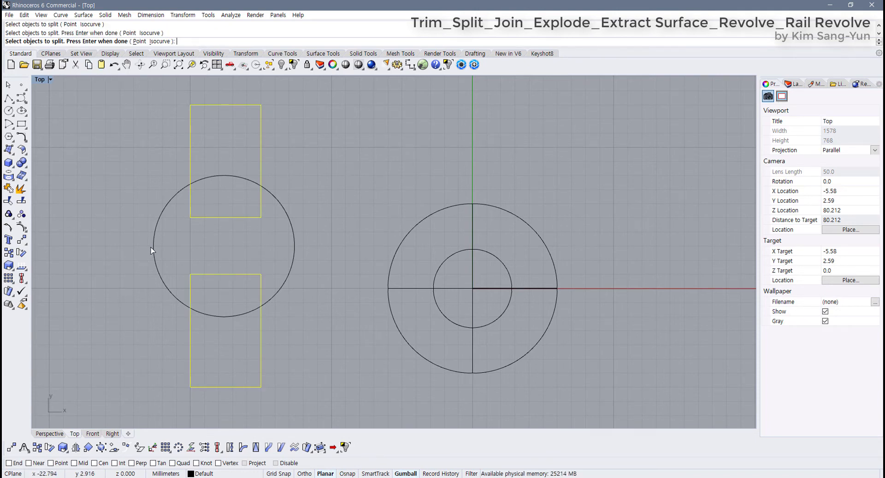
key(Return)
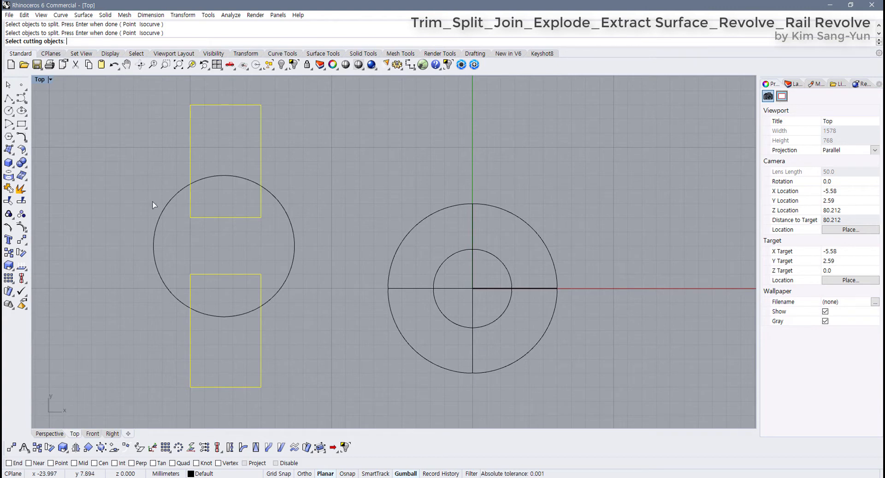
click(296, 244)
key(Return)
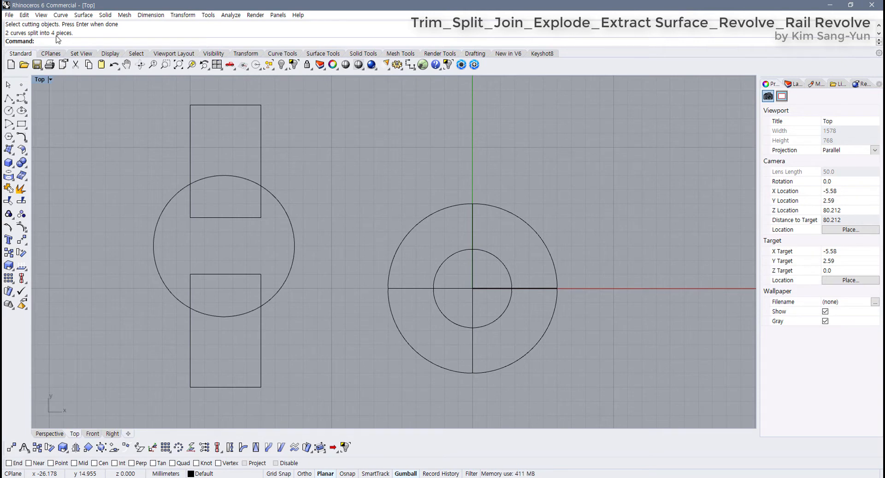
Move the split pieces of both rectangles apart along the vertical direction
click(230, 217)
drag(230, 217, 233, 252)
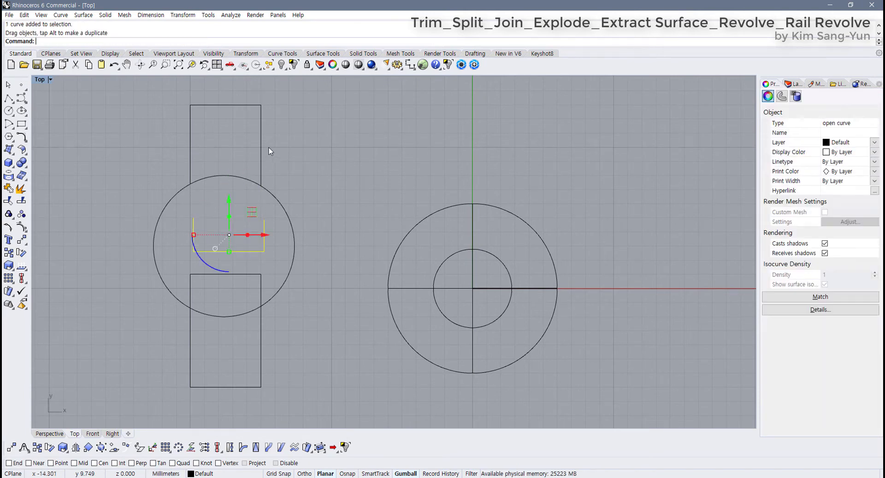
drag(261, 146, 263, 131)
drag(262, 323, 261, 356)
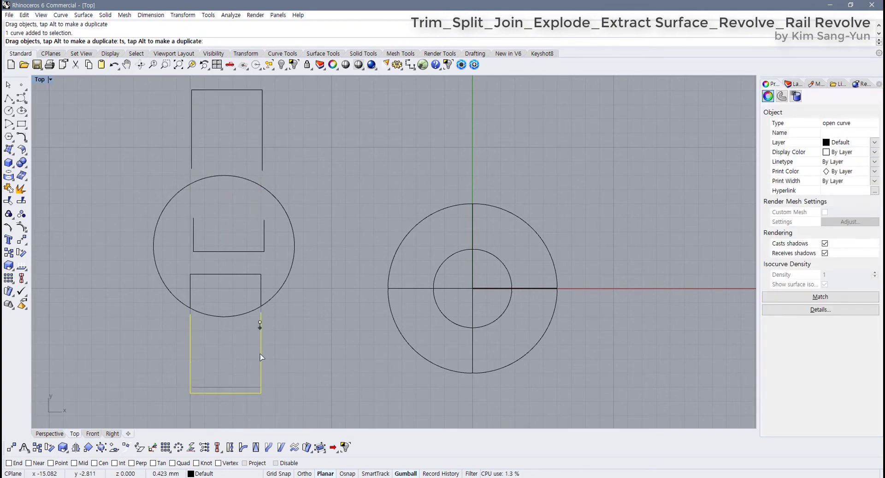
Undo all the moves of the split rectangle pieces
key(ctrl+z)
key(ctrl+z)
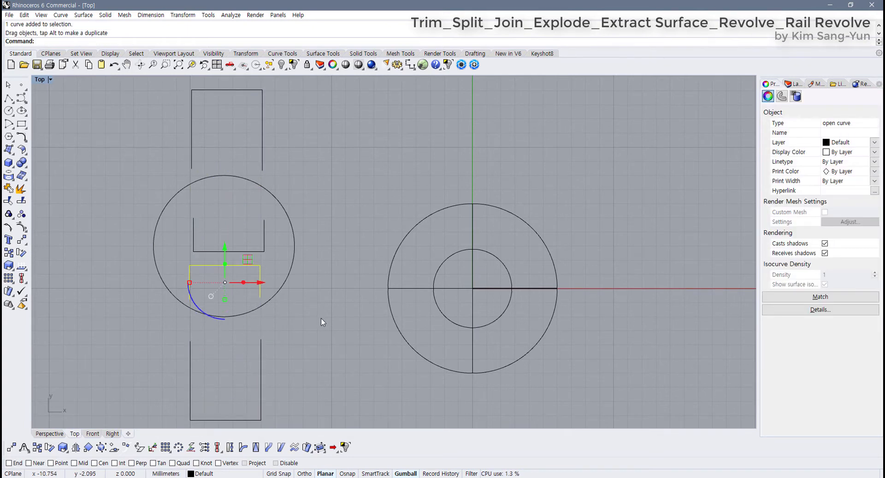
key(ctrl+z)
key(ctrl+z)
key(ctrl+z)
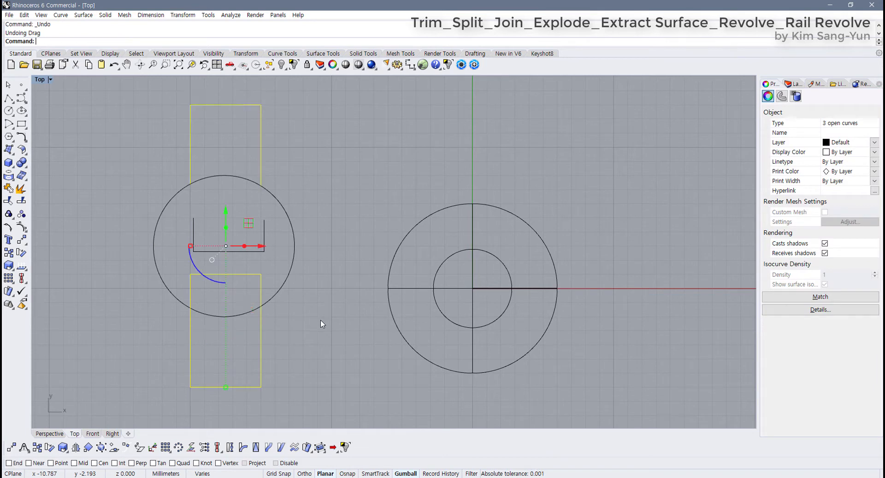
Delete the two rectangle pieces inside the circle, and select the circle with the two remaining outer pieces
drag(240, 214, 228, 290)
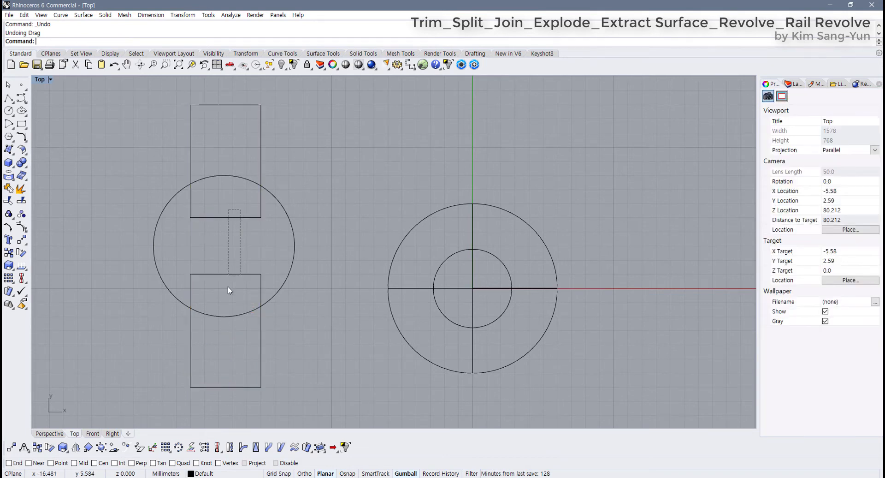
key(Delete)
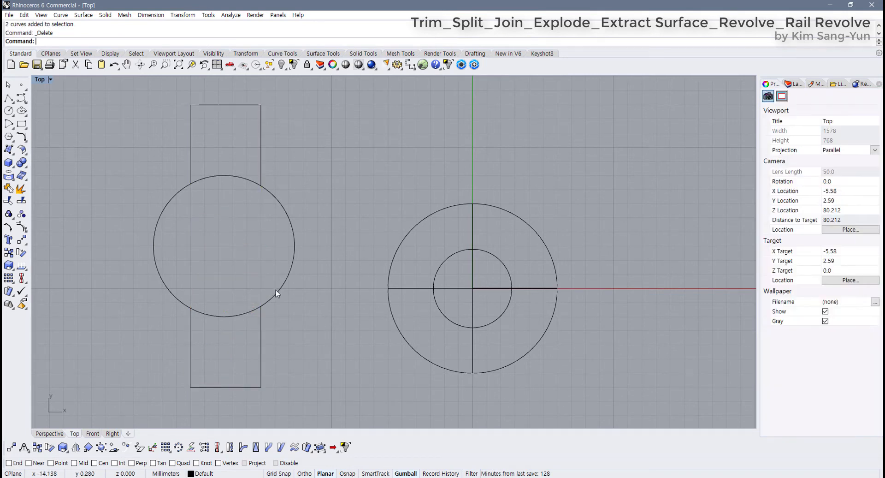
click(255, 314)
click(295, 325)
drag(322, 325, 138, 79)
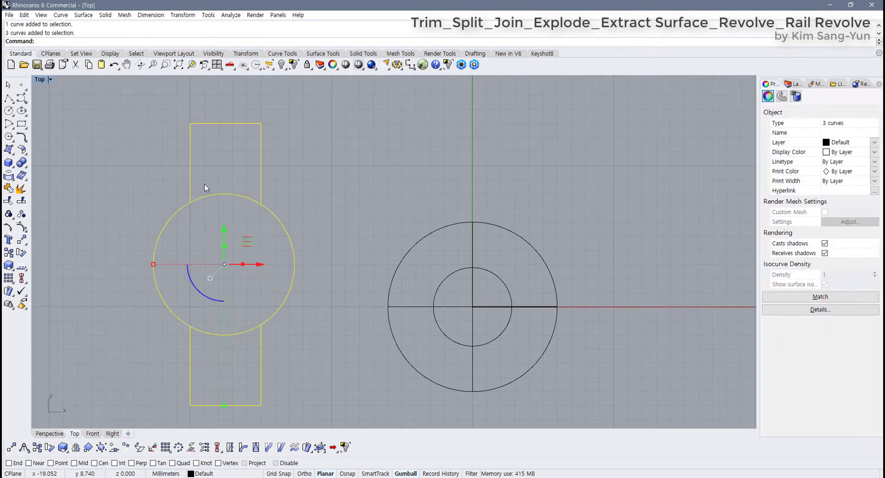
Restore the four-viewport layout and clear the selection of the circle and the two rectangle pieces
scroll(204, 183, down, 2)
right_drag(177, 201, 157, 196)
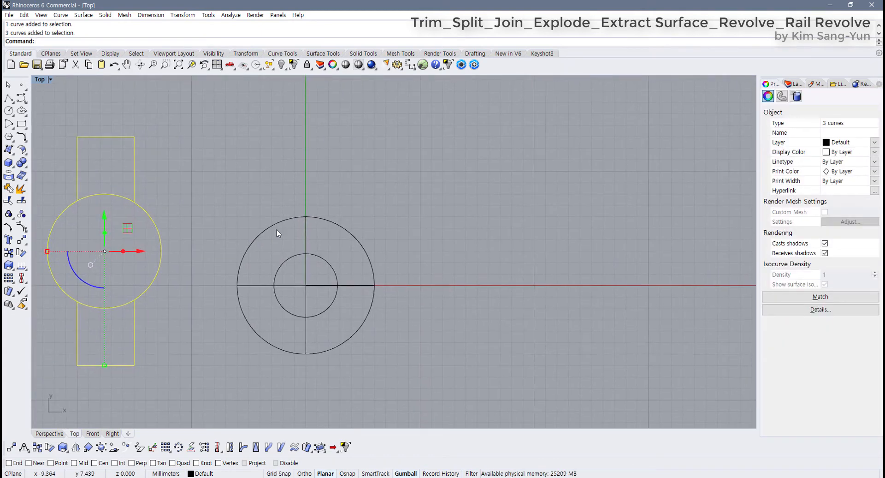
scroll(304, 252, up, 4)
right_drag(306, 266, 250, 235)
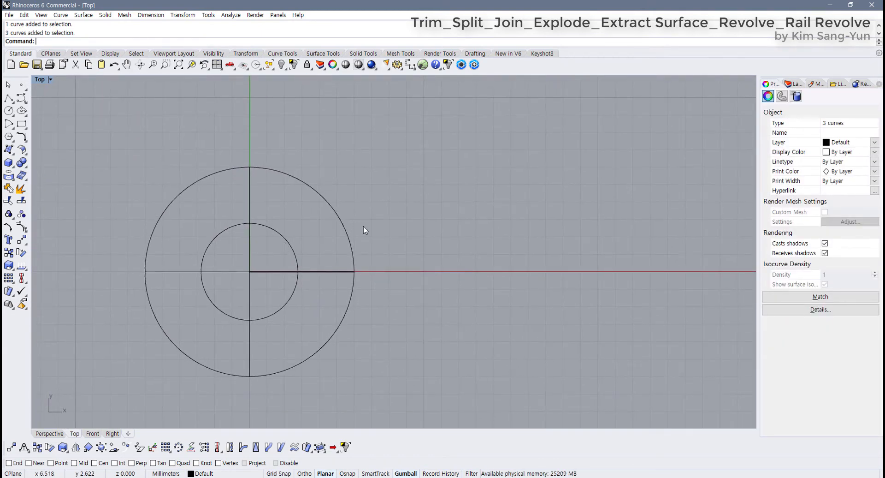
double_click(38, 80)
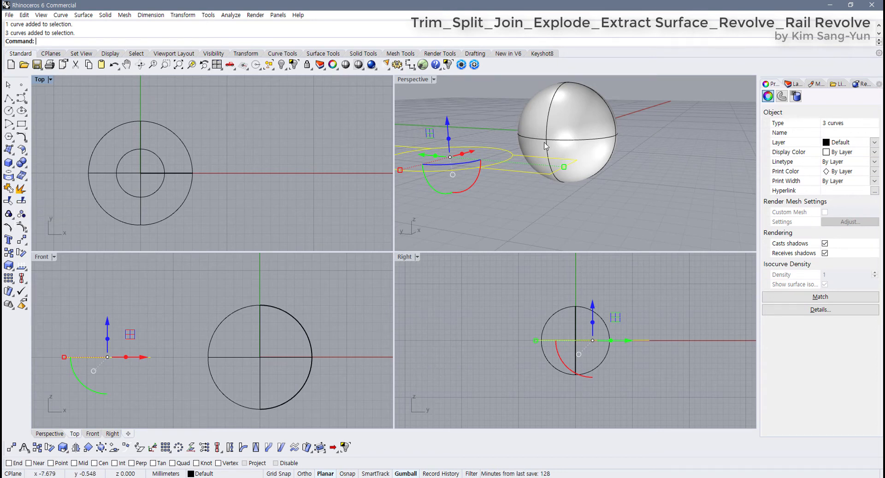
right_drag(545, 146, 547, 169)
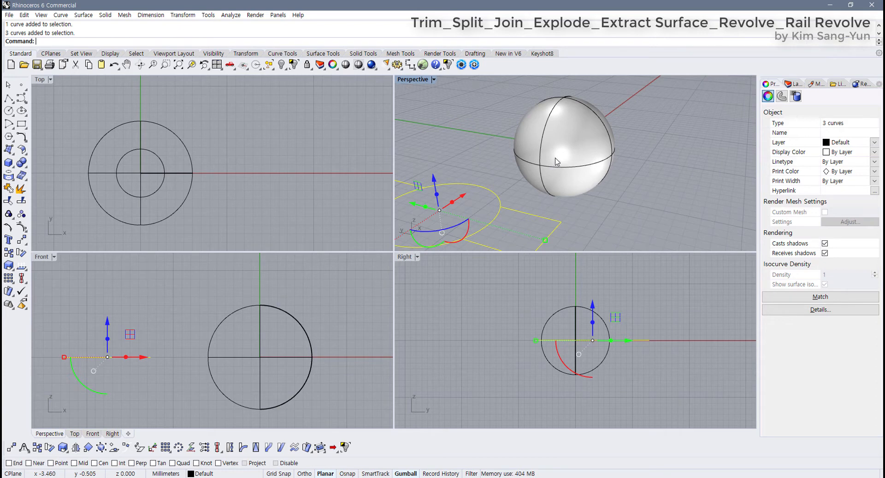
click(21, 201)
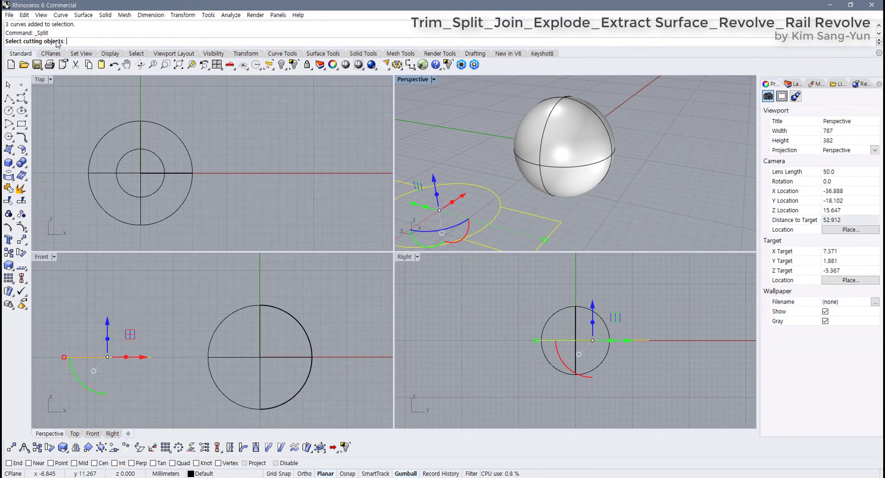
key(Escape)
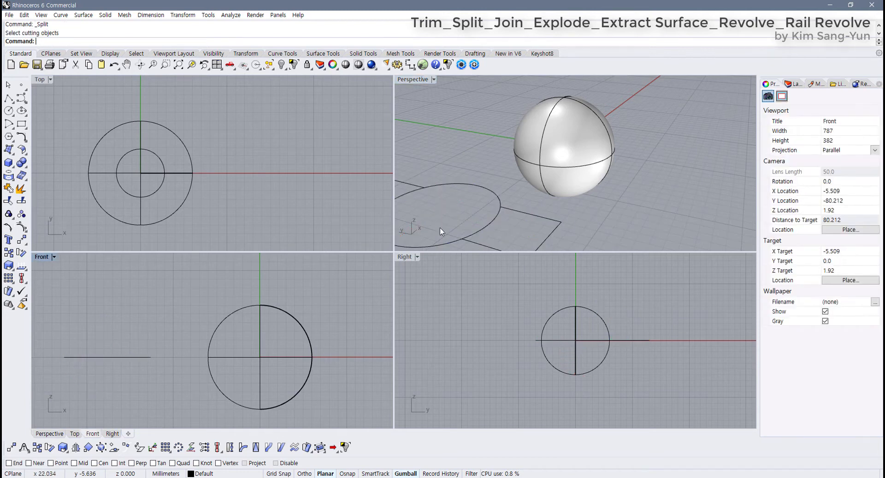
Split the sphere using the small circle centred at the origin as the cutting object
scroll(444, 230, down, 5)
right_drag(450, 216, 431, 209)
scroll(431, 209, up, 2)
right_drag(250, 219, 236, 225)
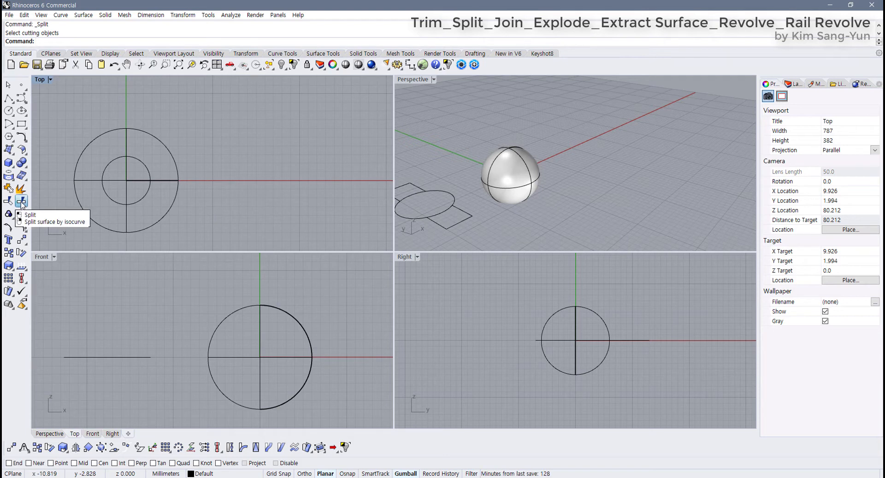
click(21, 202)
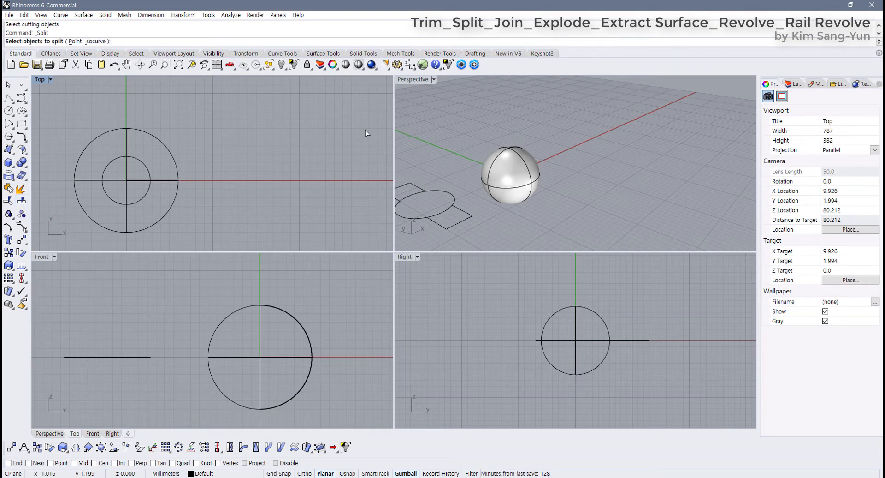
click(501, 174)
scroll(500, 174, up, 2)
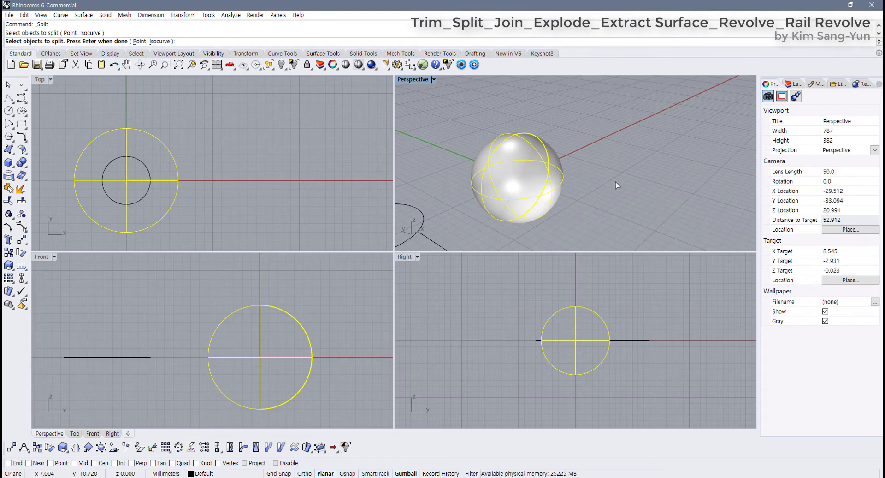
key(Return)
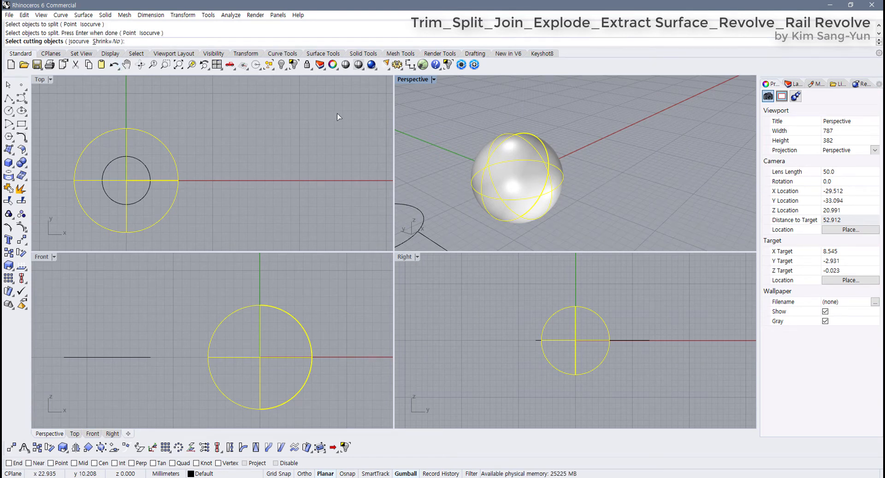
click(139, 201)
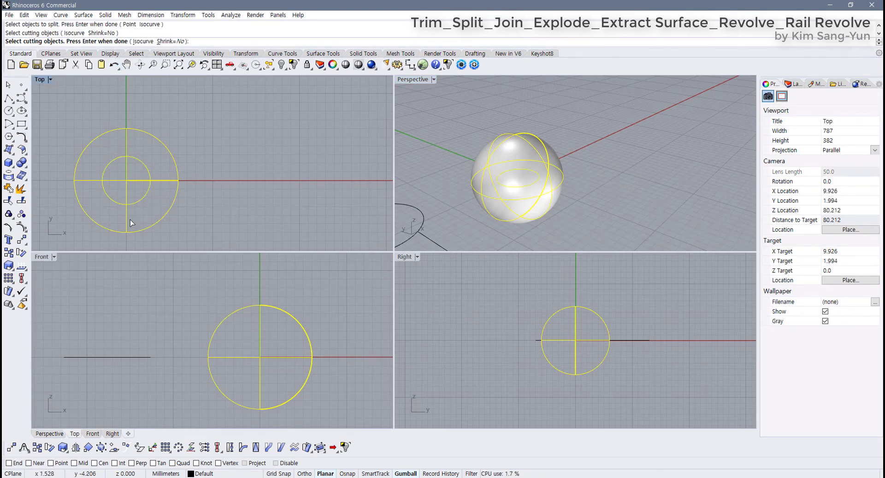
key(Return)
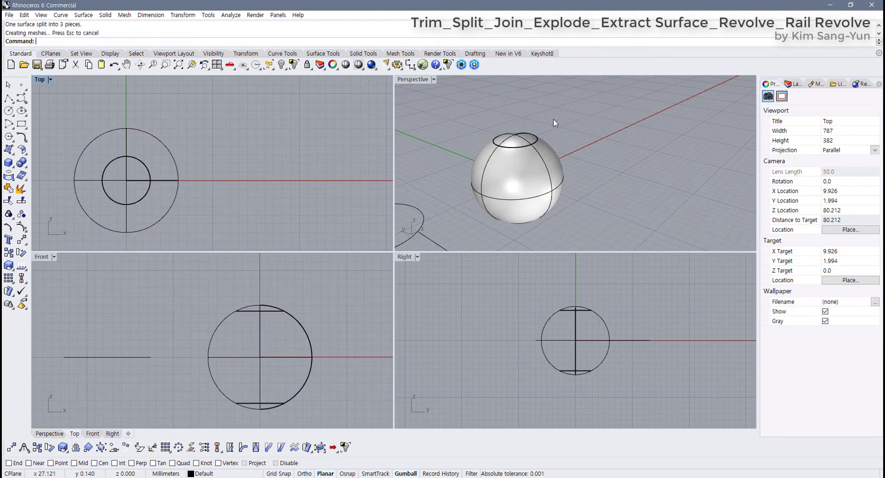
Maximize the Perspective view and inspect the split-off caps at the top and bottom of the sphere
double_click(408, 80)
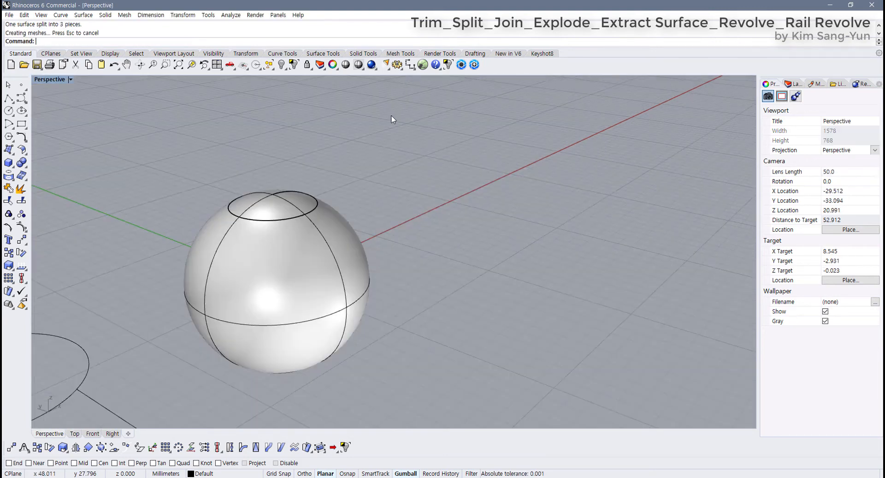
click(272, 208)
right_drag(276, 207, 315, 206)
click(288, 262)
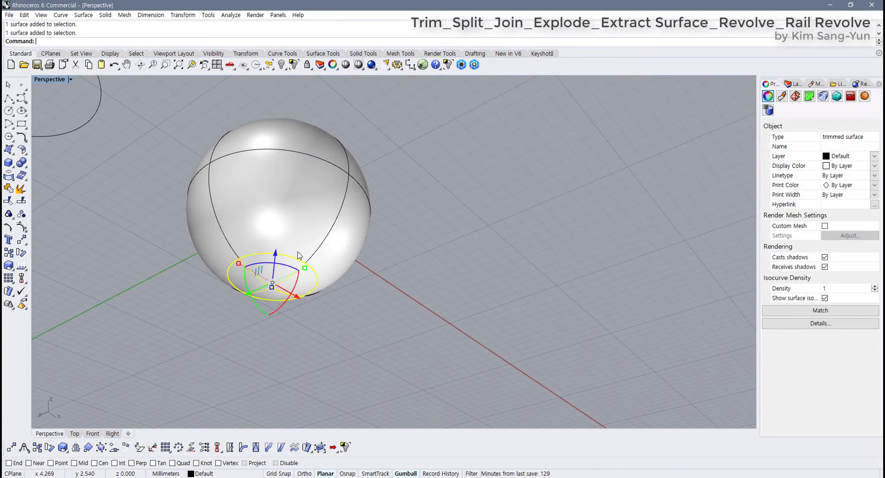
Undo the sphere split, deselect the sphere and restore the four-viewport layout
key(ctrl+z)
right_drag(349, 239, 388, 267)
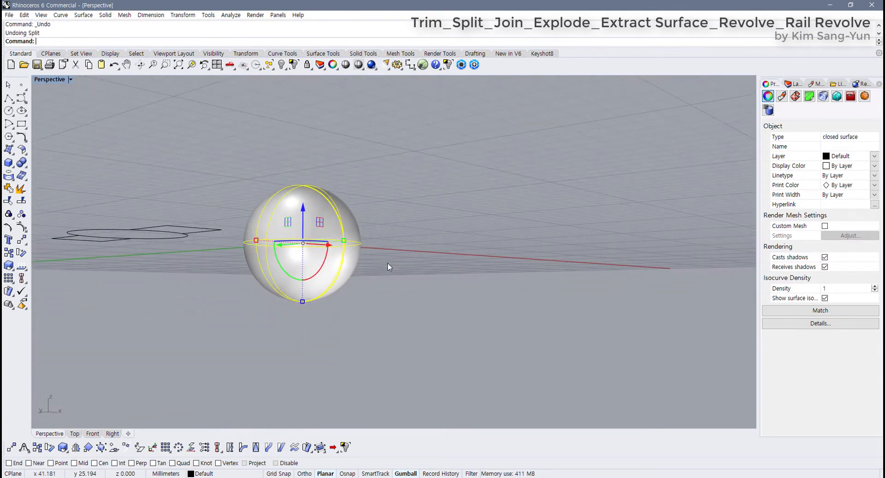
click(388, 267)
scroll(200, 240, down, 3)
double_click(50, 80)
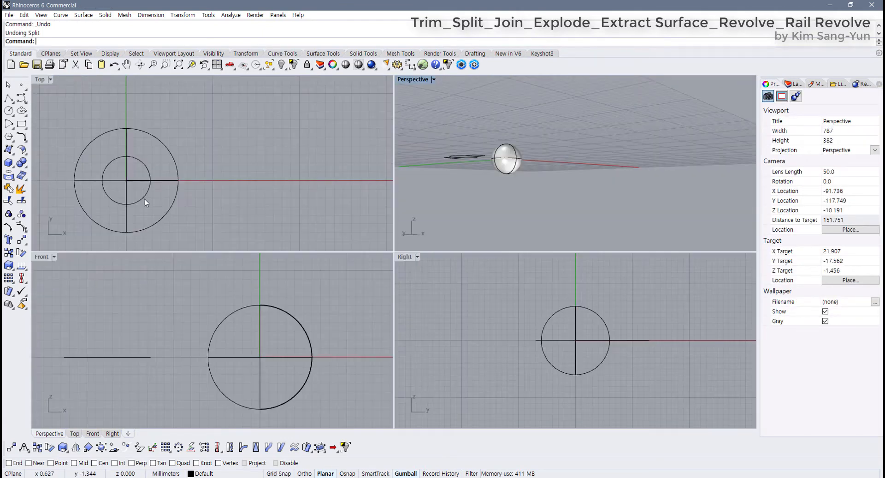
Move the small circle at the origin straight down in Z to just below the sphere
click(145, 198)
scroll(269, 329, down, 3)
right_drag(268, 329, 231, 331)
right_drag(139, 184, 193, 170)
scroll(191, 171, up, 2)
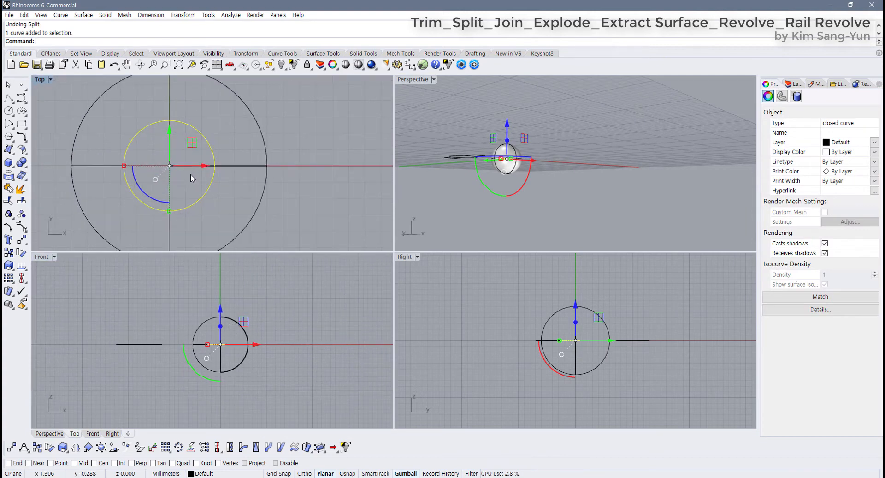
scroll(221, 326, up, 2)
drag(220, 327, 221, 391)
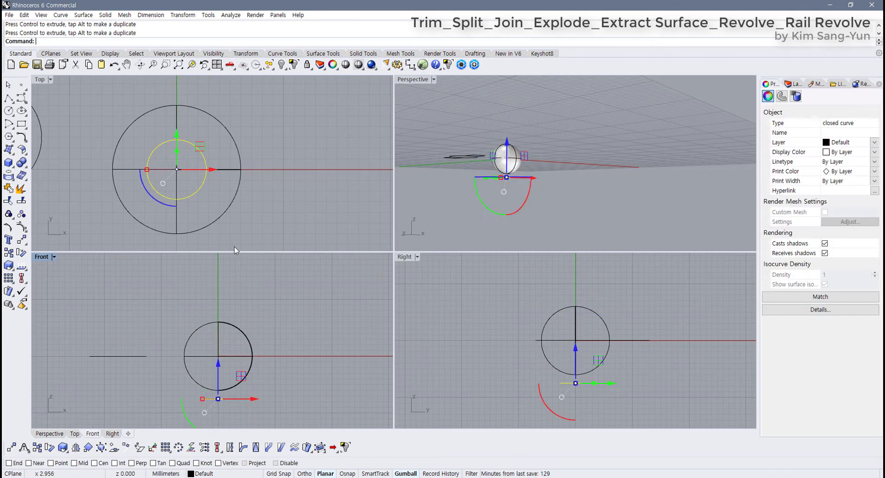
Undo the vertical move of the small circle
scroll(240, 217, up, 3)
key(ctrl+z)
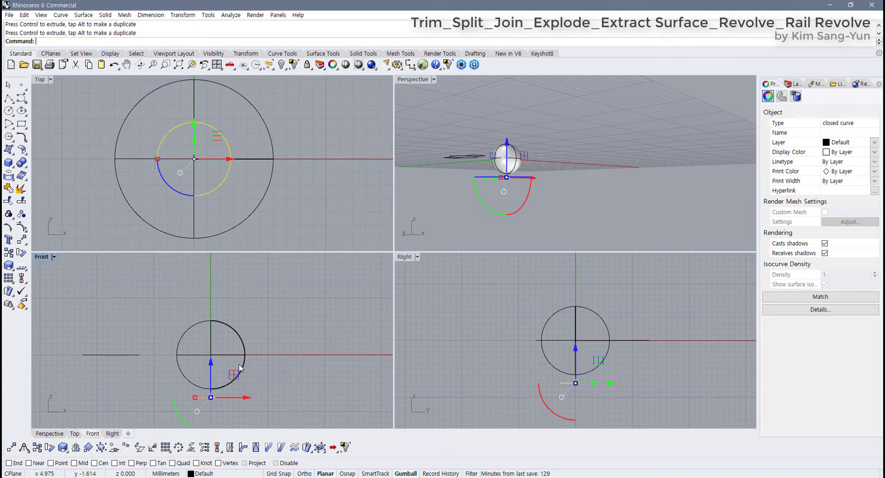
scroll(212, 371, up, 1)
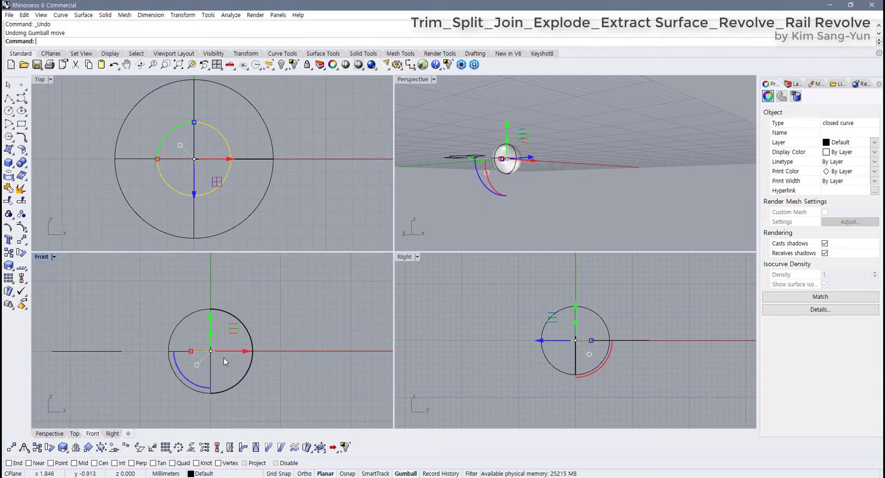
scroll(223, 358, down, 2)
right_drag(232, 185, 223, 183)
drag(214, 318, 244, 282)
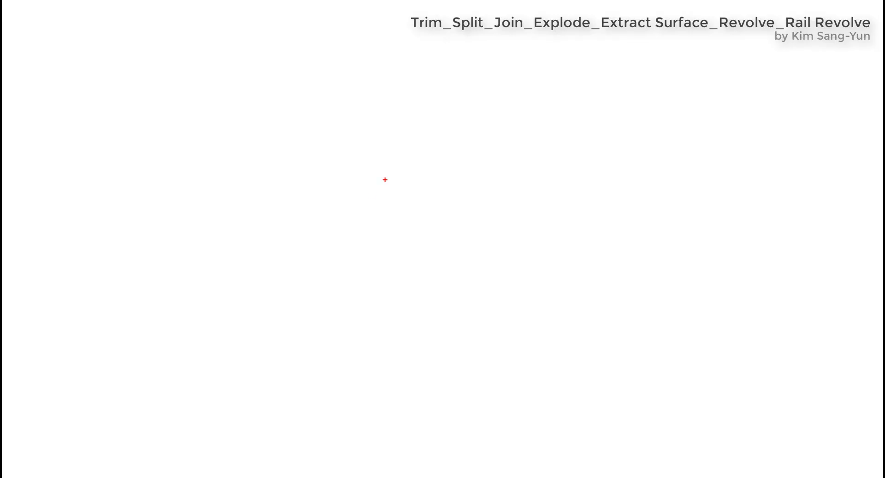
Sketch a freehand red outline of a rounded body with two ears on the blank whiteboard, and clear it
mouse_move(384, 123)
mouse_down()
mouse_move(330, 148)
mouse_move(334, 179)
mouse_move(415, 313)
mouse_move(479, 187)
mouse_move(439, 169)
mouse_move(447, 100)
mouse_move(400, 147)
mouse_up()
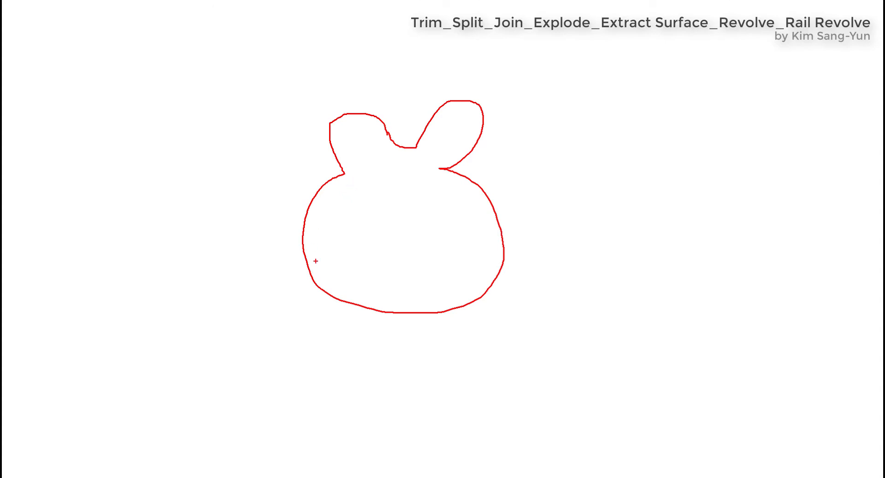
key(Escape)
key(ctrl+2)
key(w)
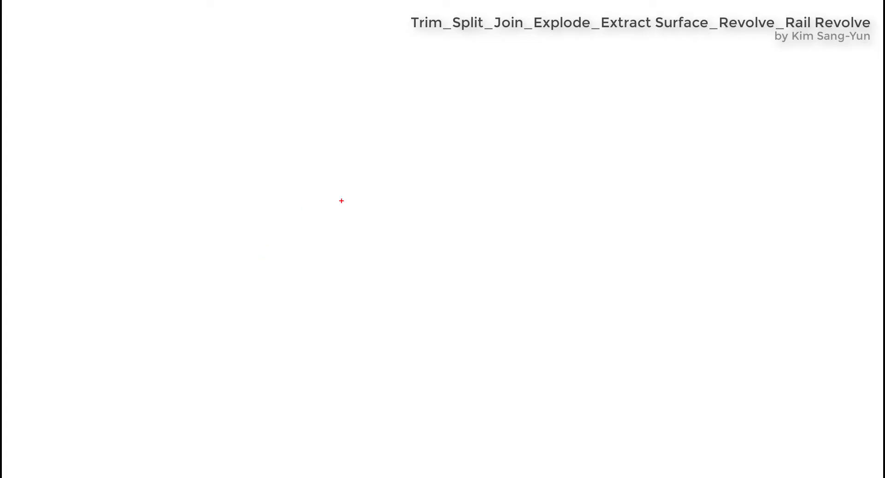
Sketch a freehand red bowl shape inside a large irregular outline with an arrow pointing into it, and close the whiteboard
mouse_move(295, 223)
mouse_down()
mouse_move(427, 158)
mouse_move(425, 269)
mouse_move(306, 229)
mouse_move(301, 215)
mouse_move(358, 212)
mouse_move(457, 231)
mouse_up()
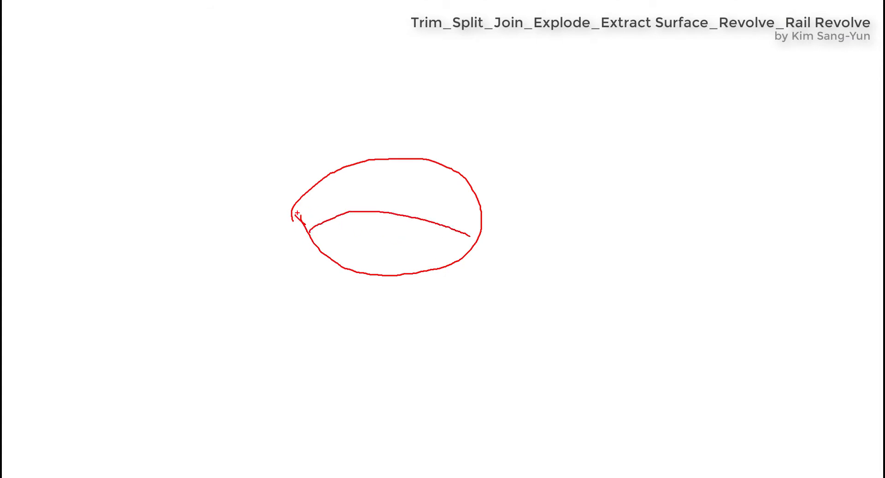
mouse_move(289, 213)
mouse_down()
mouse_move(289, 270)
mouse_move(350, 306)
mouse_move(452, 292)
mouse_up()
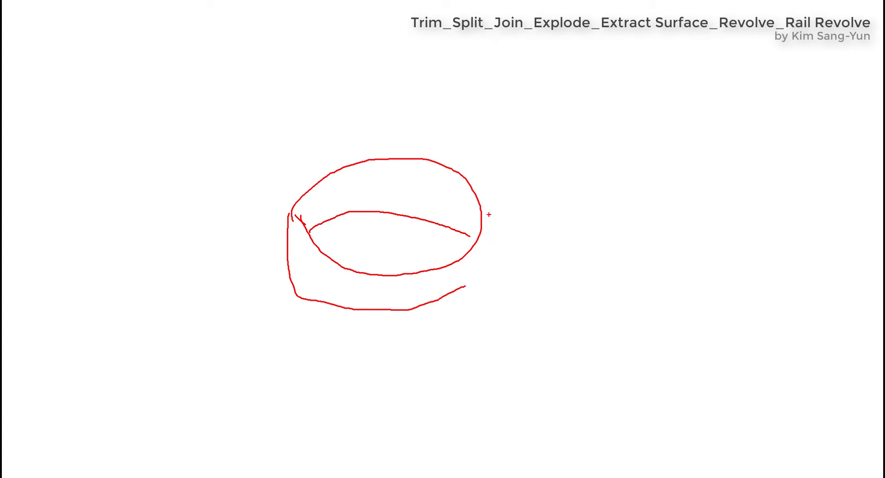
mouse_move(486, 208)
mouse_down()
mouse_move(480, 269)
mouse_move(457, 292)
mouse_up()
drag(321, 221, 454, 239)
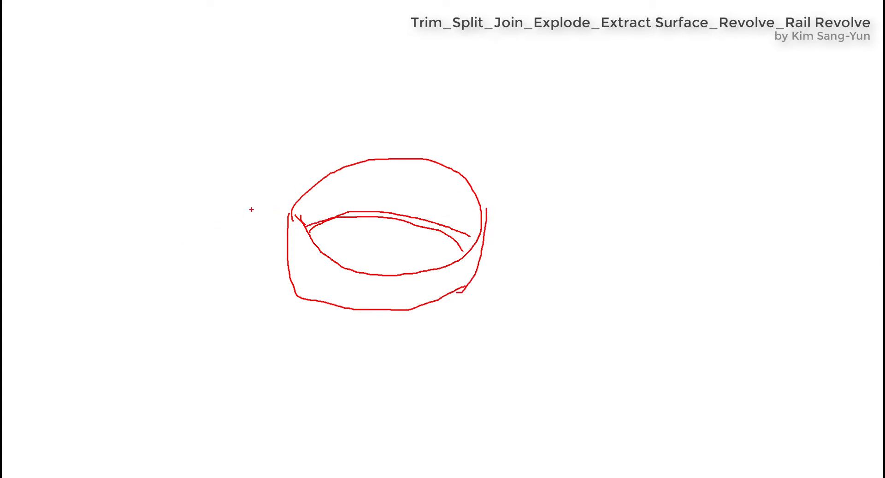
mouse_move(230, 221)
mouse_down()
mouse_move(190, 358)
mouse_move(681, 401)
mouse_move(538, 102)
mouse_move(290, 171)
mouse_move(219, 228)
mouse_up()
mouse_move(392, 97)
mouse_down()
mouse_move(376, 205)
mouse_move(397, 189)
mouse_up()
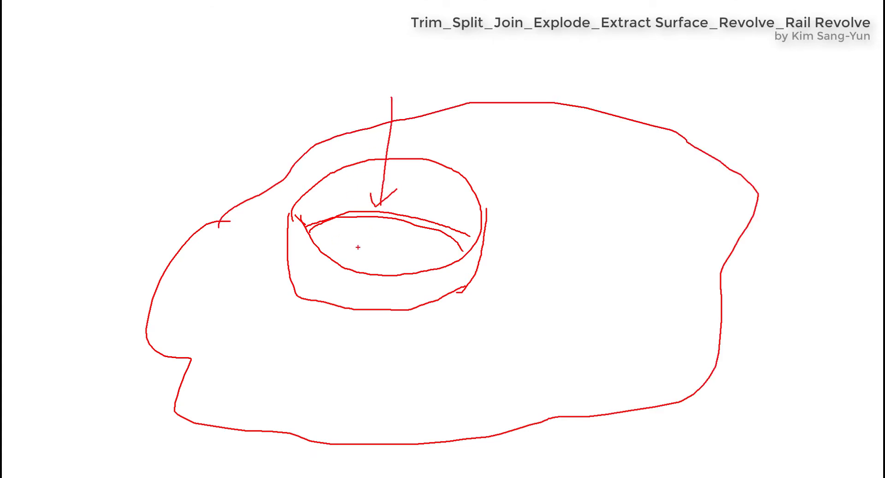
mouse_move(315, 279)
mouse_down()
mouse_move(306, 249)
mouse_move(406, 288)
mouse_move(375, 289)
mouse_up()
mouse_move(333, 217)
mouse_down()
mouse_move(213, 130)
mouse_move(251, 140)
mouse_move(207, 101)
mouse_up()
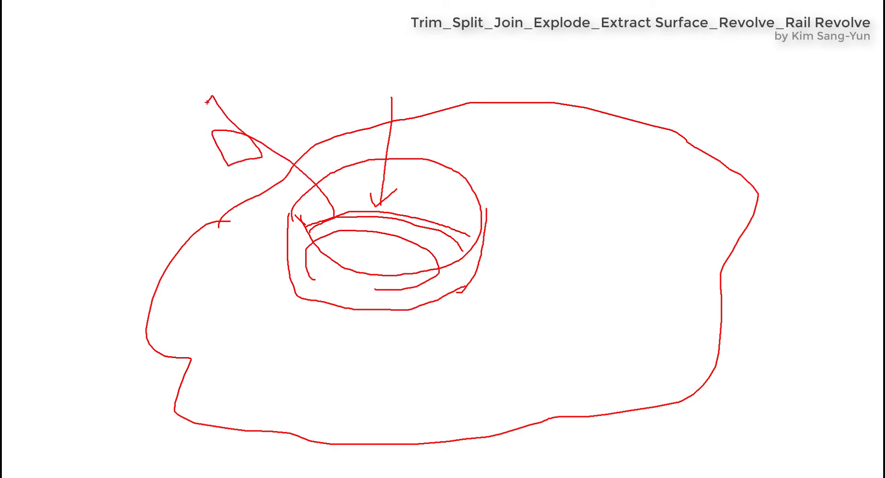
key(Escape)
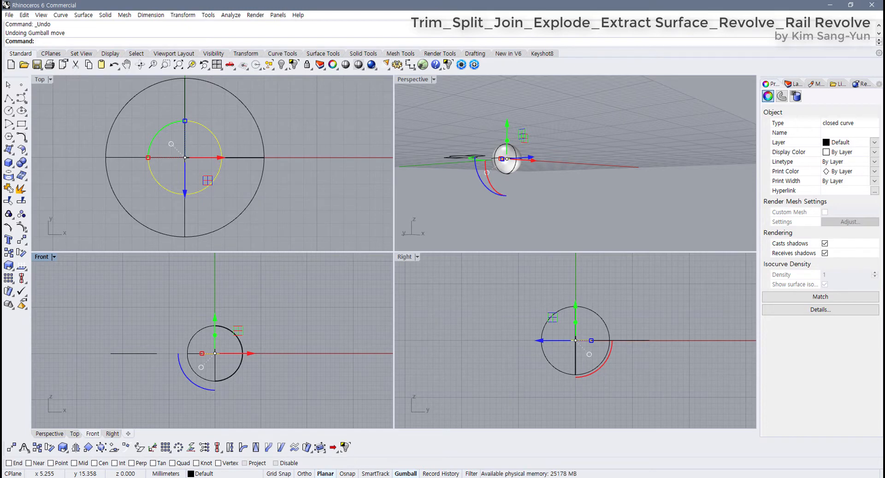
Try to move the small circle at the origin straight up in Z, and undo the move
scroll(228, 163, down, 6)
right_drag(225, 171, 227, 202)
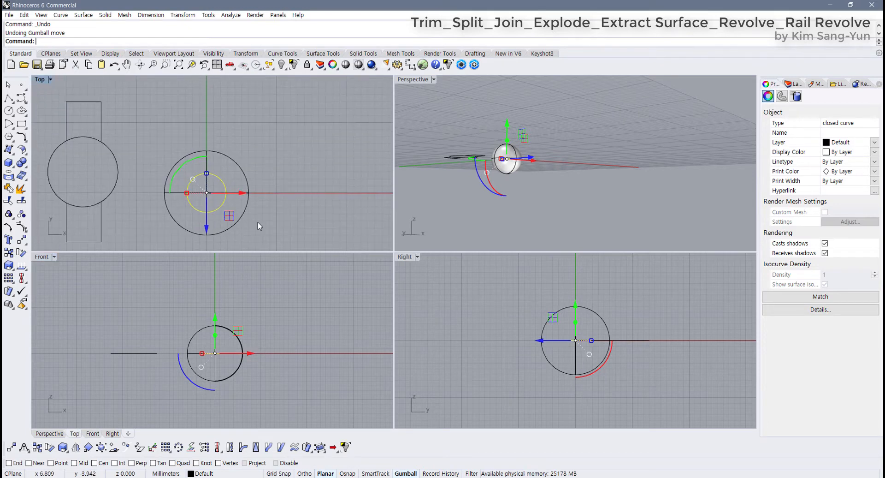
click(258, 224)
click(219, 208)
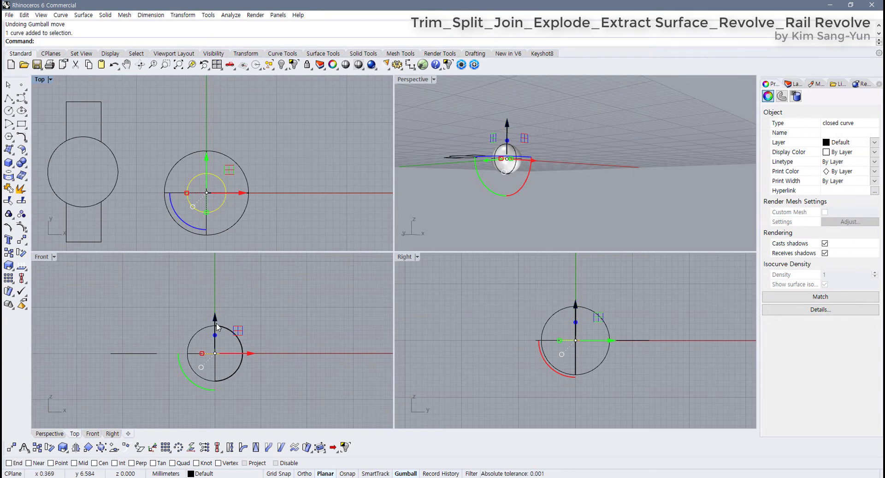
mouse_move(228, 318)
mouse_down()
mouse_move(227, 369)
mouse_move(231, 277)
mouse_move(237, 381)
mouse_move(235, 264)
mouse_move(234, 306)
mouse_up()
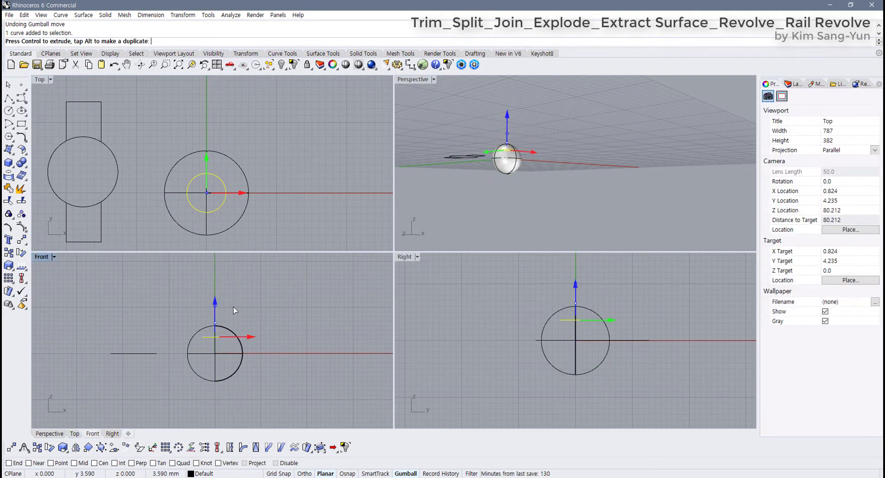
key(ctrl+z)
Move the small circle at the origin straight down in Z to below the sphere, and deselect it
right_drag(233, 309, 244, 292)
key(Escape)
click(214, 212)
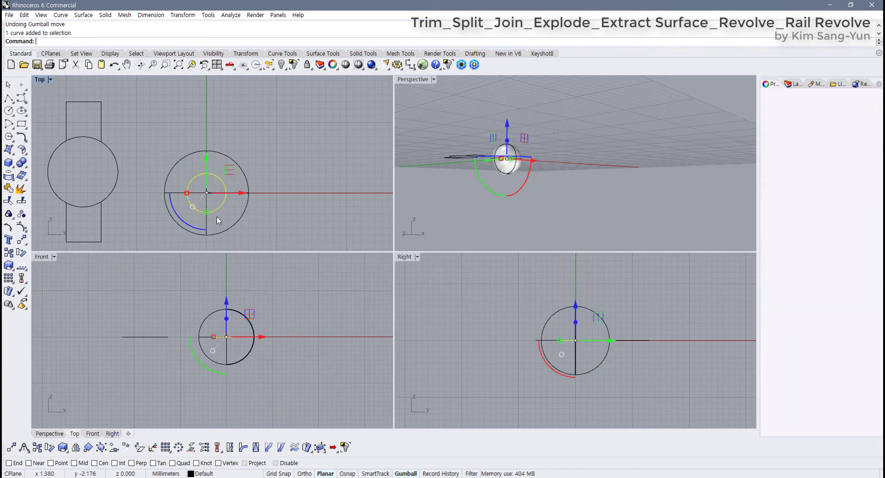
drag(227, 347, 235, 380)
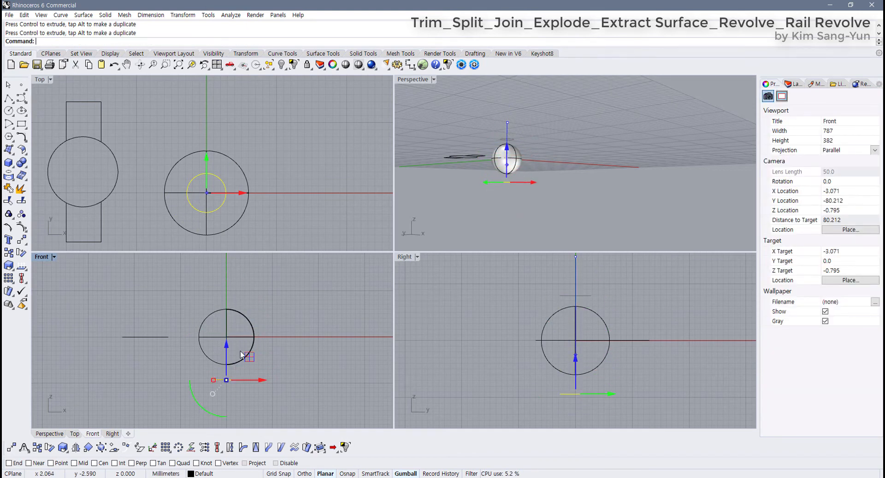
click(298, 322)
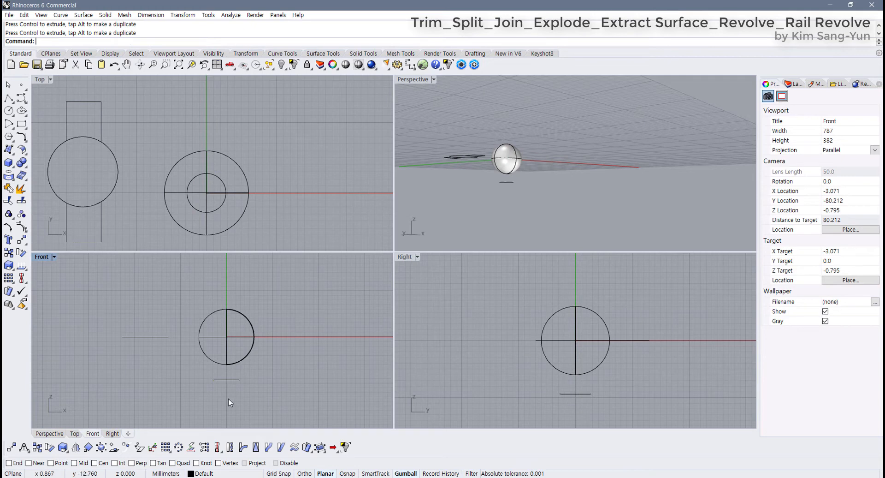
click(237, 380)
scroll(209, 189, up, 4)
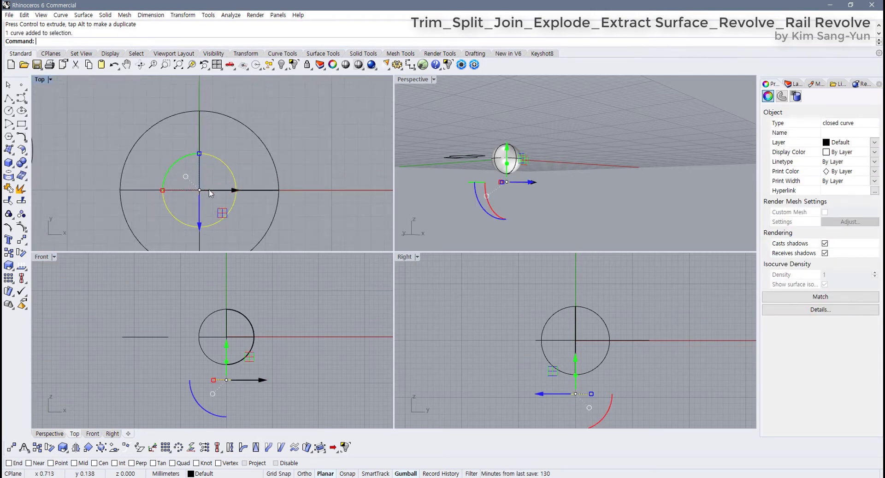
click(248, 186)
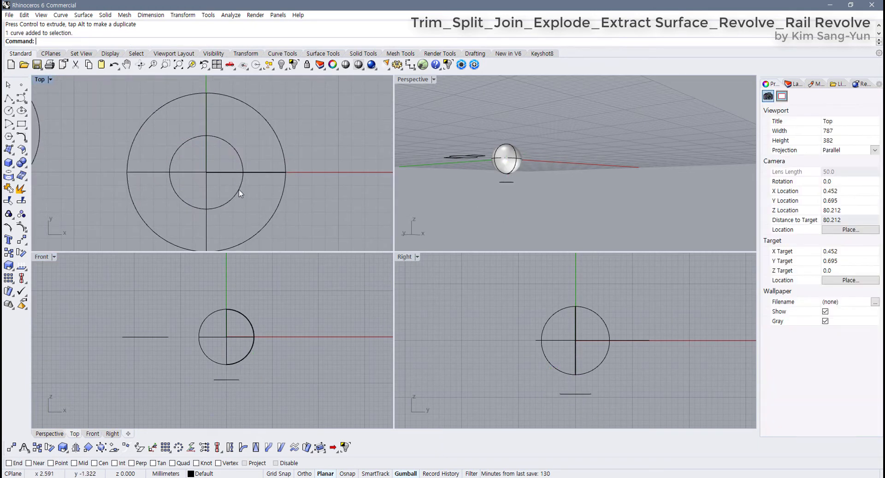
click(240, 190)
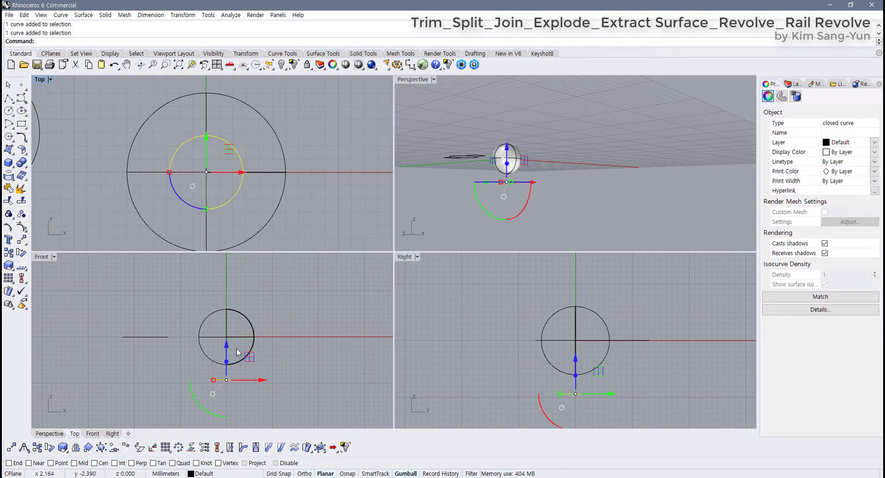
right_drag(533, 364, 503, 357)
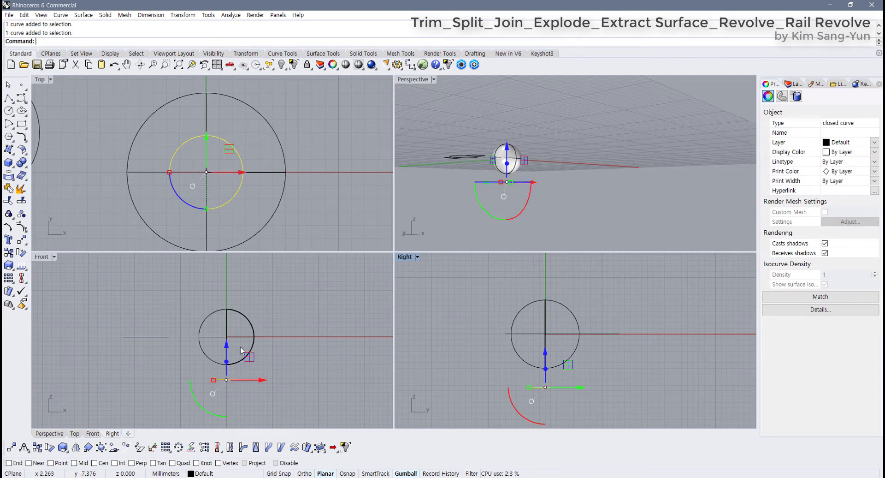
click(257, 212)
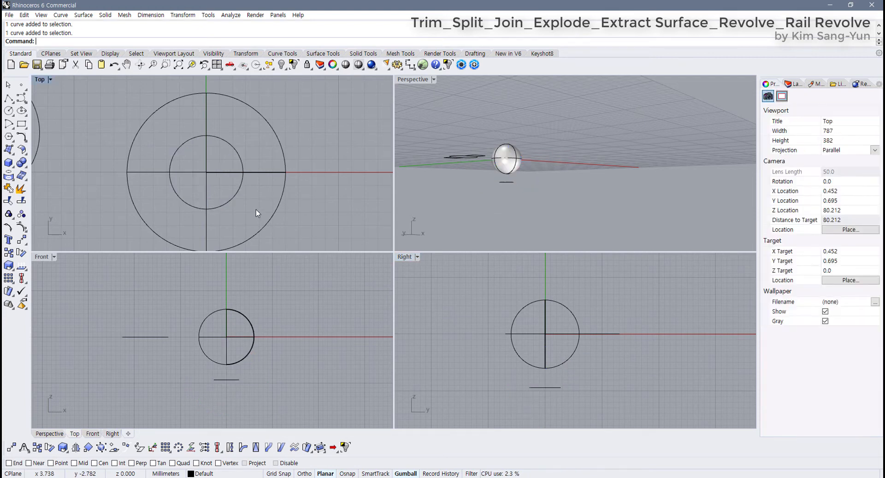
Move the small circle below the sphere slightly further down in Z, and clear the selection
click(226, 202)
drag(227, 314, 249, 353)
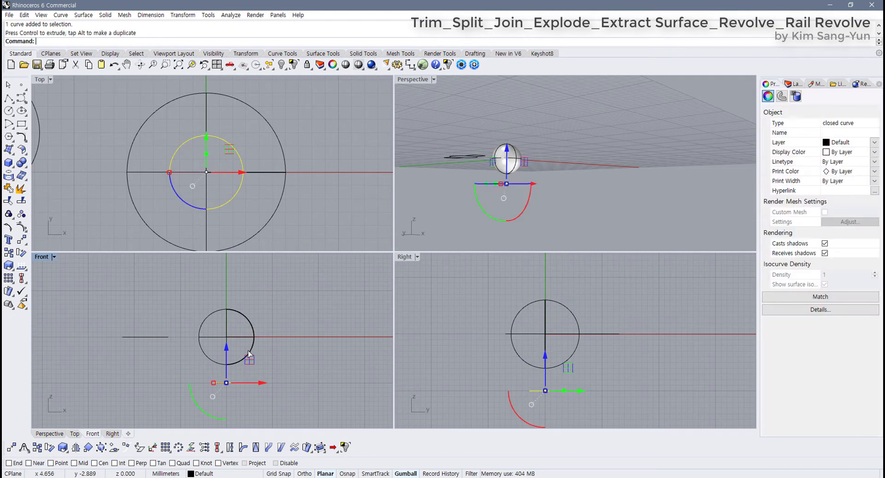
click(306, 168)
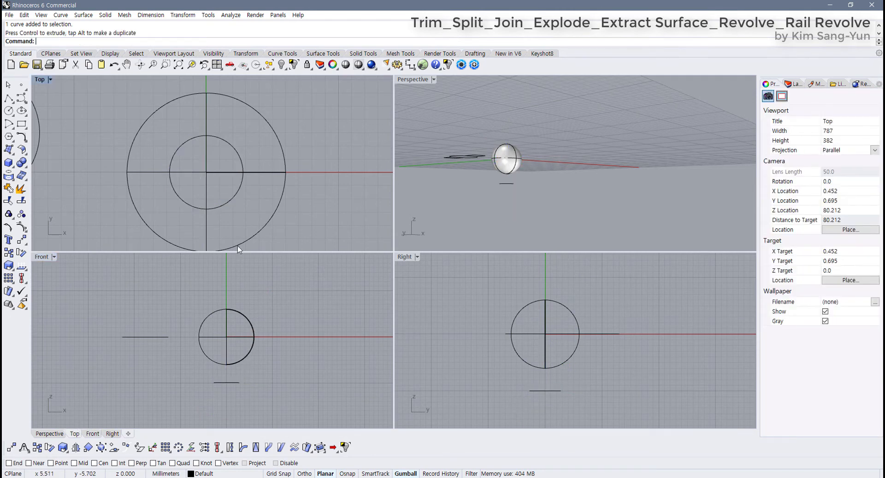
Split the sphere, using the small circle below it as the cutting object in the Top view
click(26, 205)
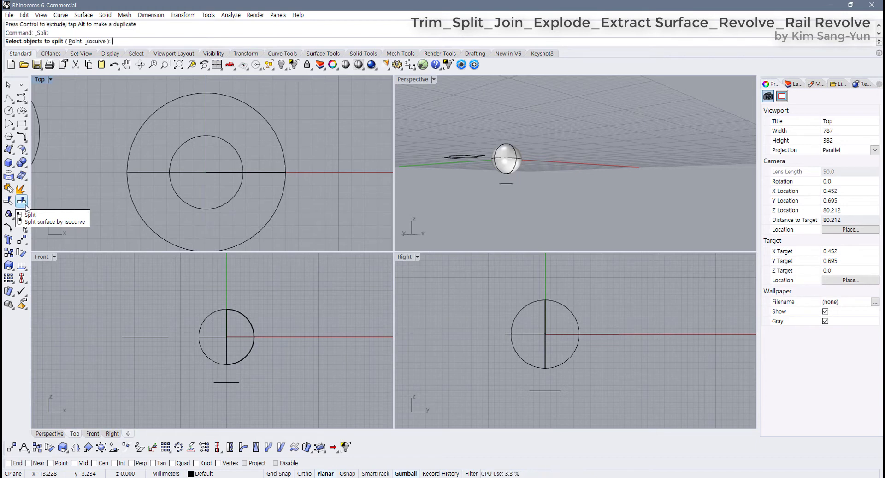
click(272, 219)
key(Return)
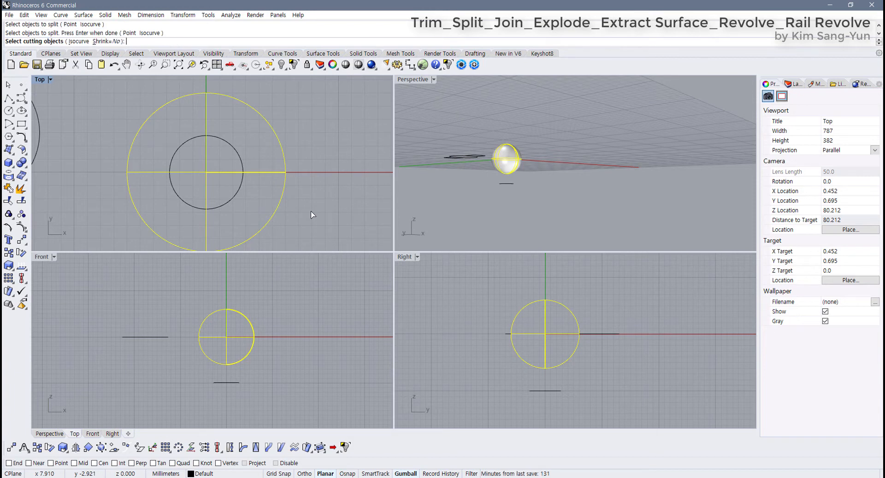
click(235, 196)
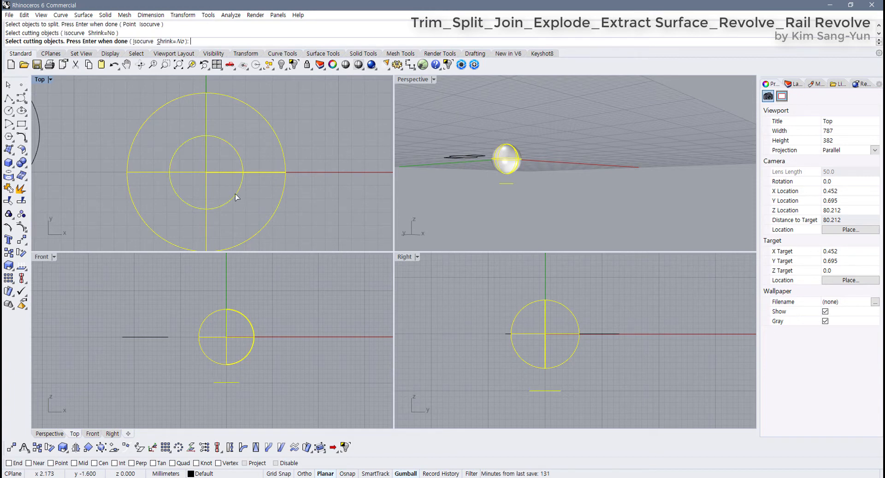
key(Return)
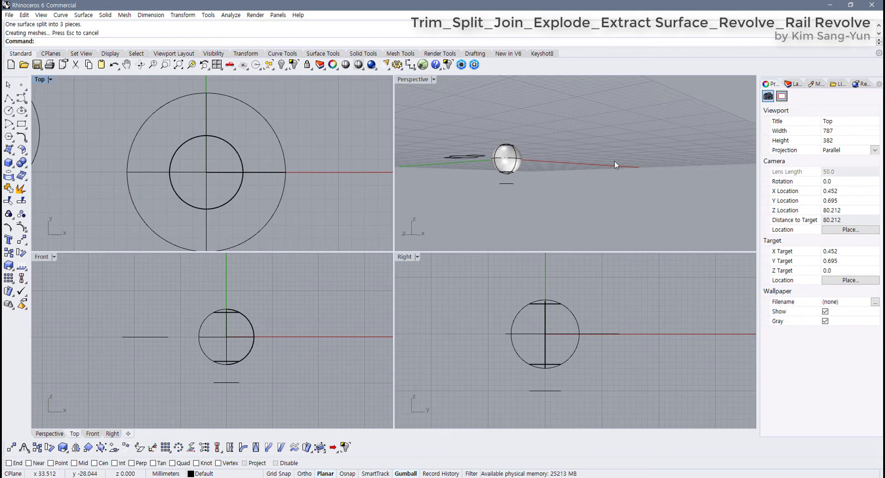
Select the sphere's end pieces in the Perspective view to check the cut, and undo the split
right_drag(615, 162, 520, 225)
scroll(483, 145, up, 3)
click(483, 145)
shift+click(502, 198)
key(ctrl+z)
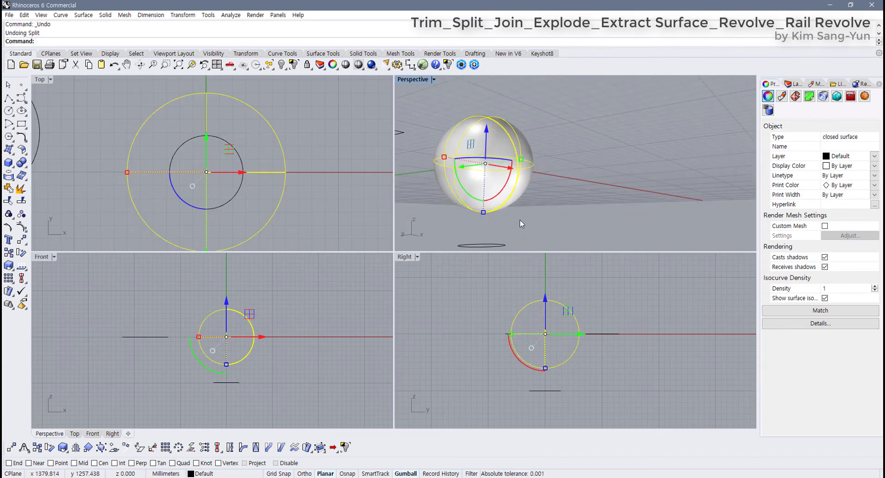
click(552, 215)
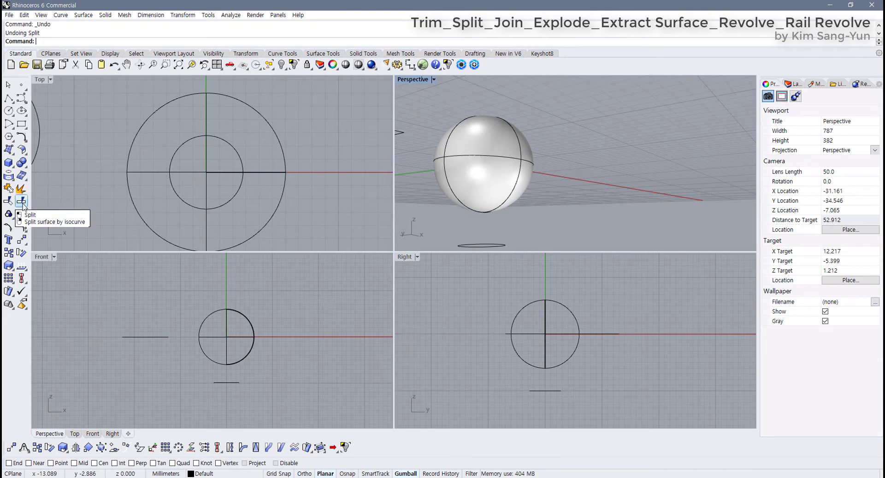
Preselect the sphere and split it with the small circle as the cutting object
click(276, 211)
drag(286, 217, 255, 203)
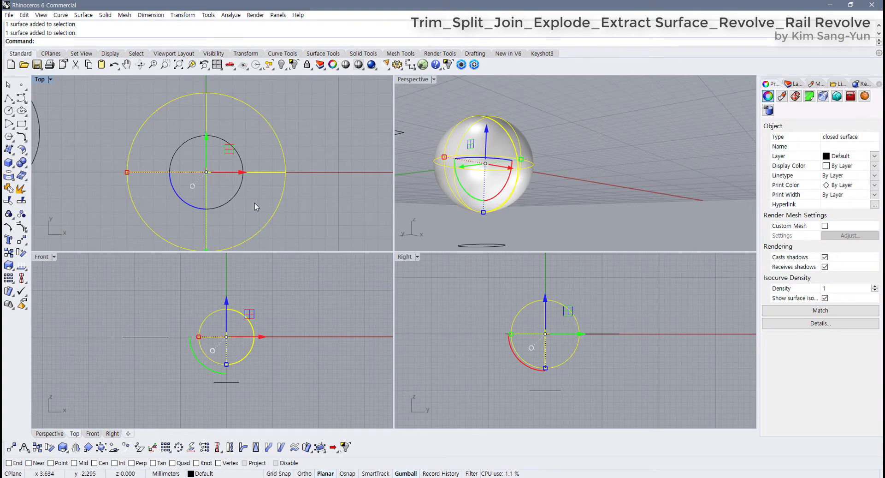
click(21, 201)
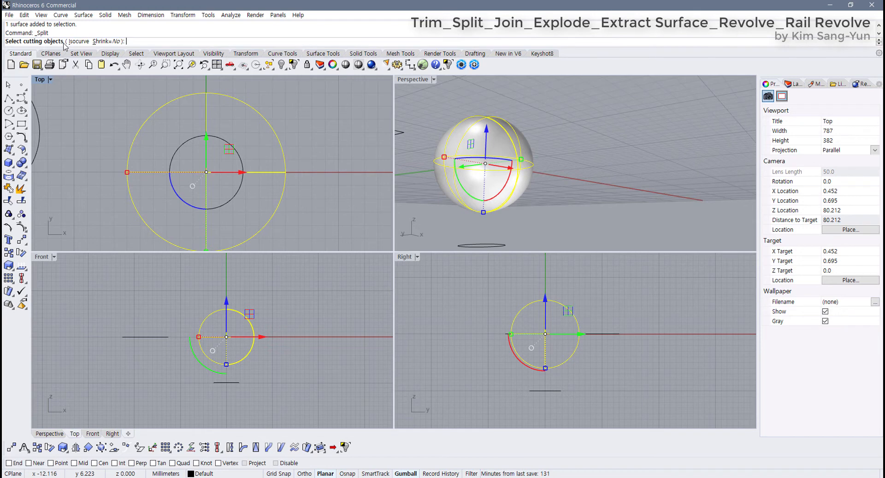
click(234, 197)
key(Return)
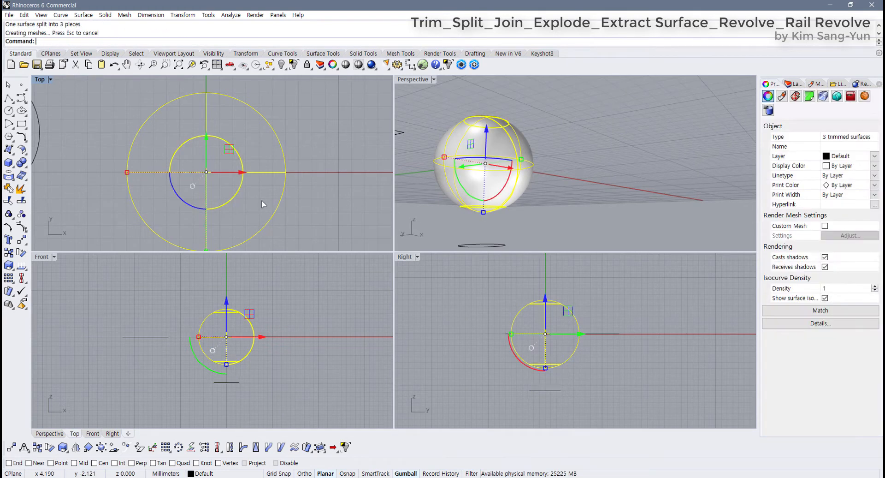
Undo the sphere split and clear the selection
click(318, 217)
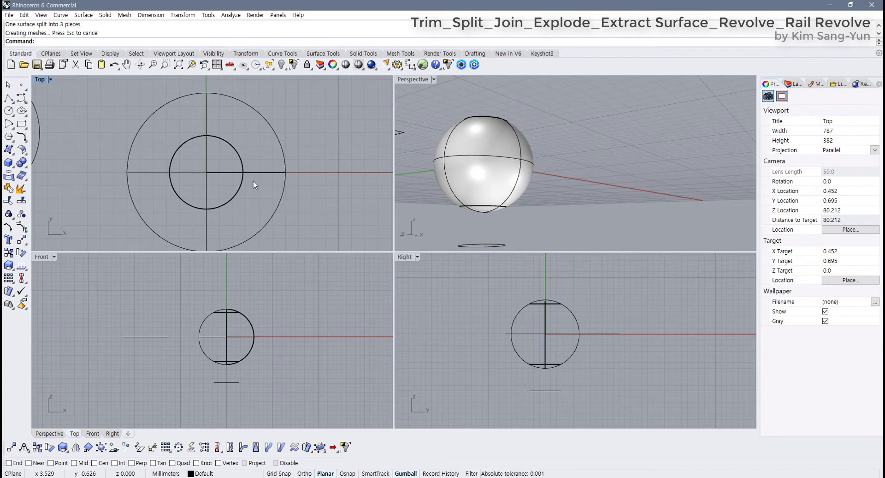
key(ctrl+z)
click(305, 194)
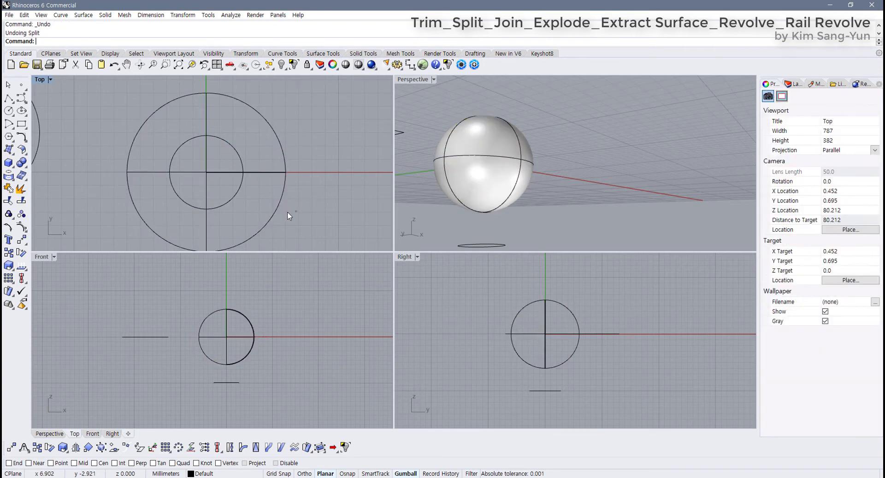
Repeat the split of the preselected sphere with the small circle, and undo it
drag(270, 205, 270, 205)
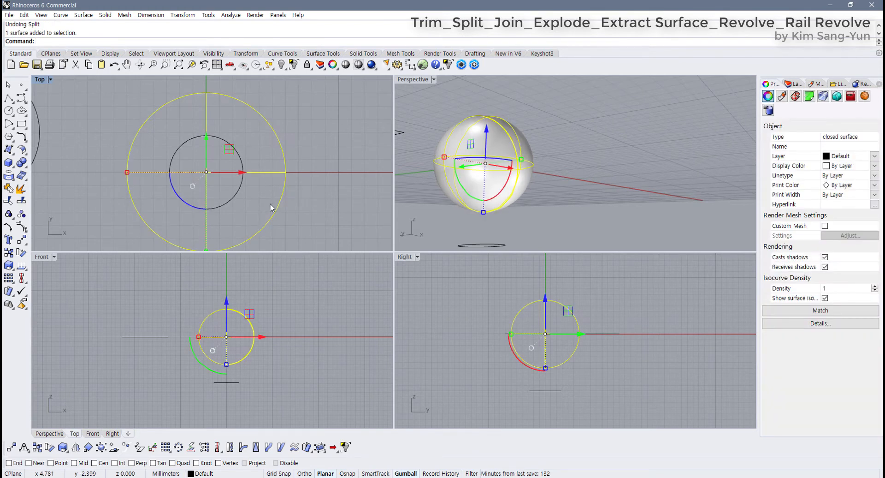
click(21, 201)
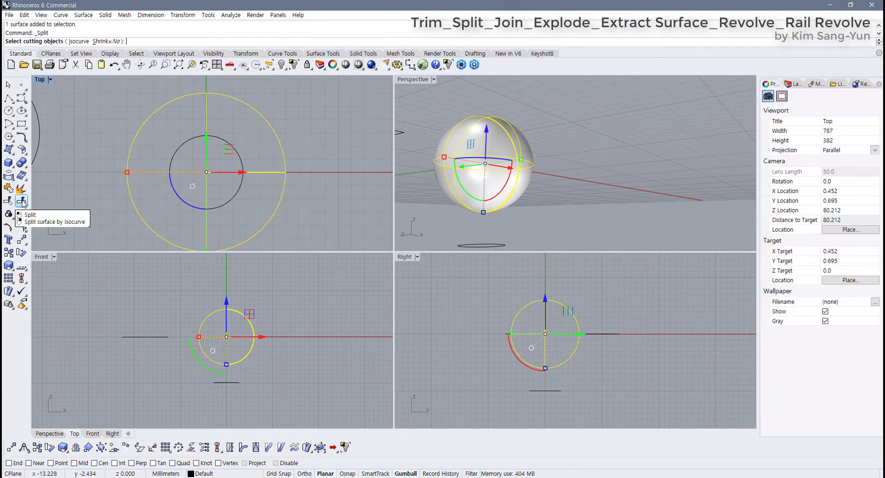
click(235, 199)
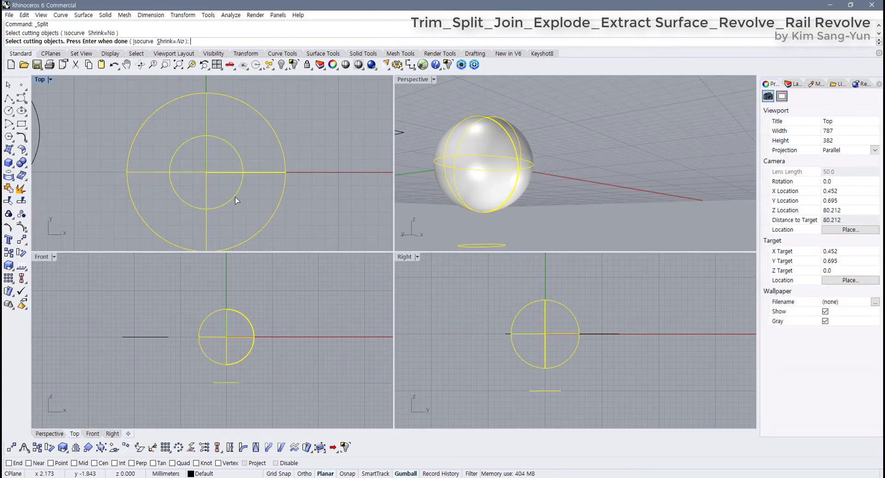
key(Return)
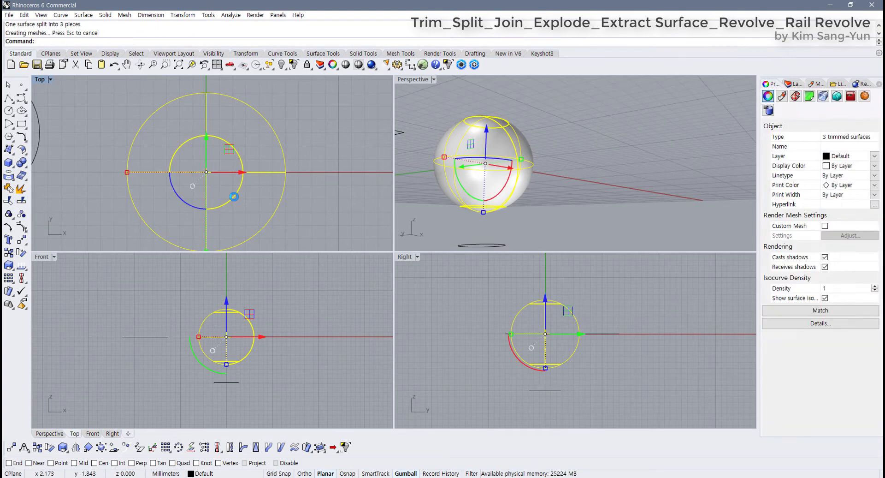
key(ctrl+z)
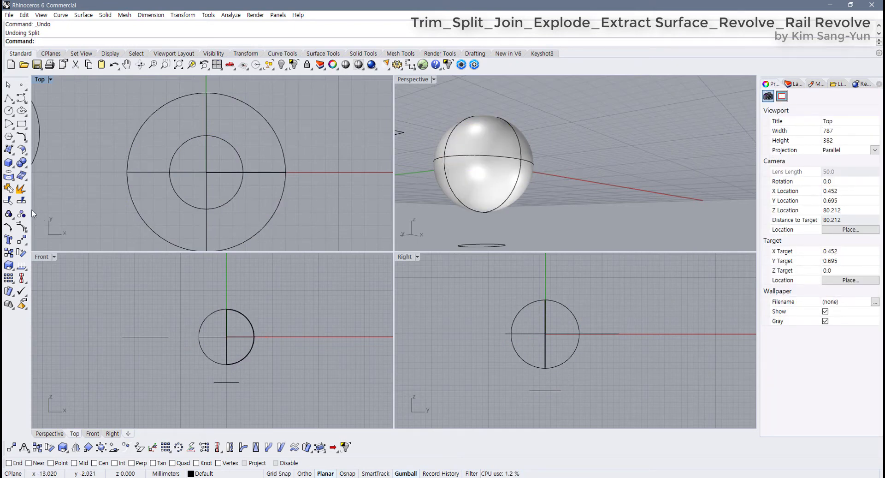
Split the sphere in the Top view, using the small circle as the cutting object
click(21, 200)
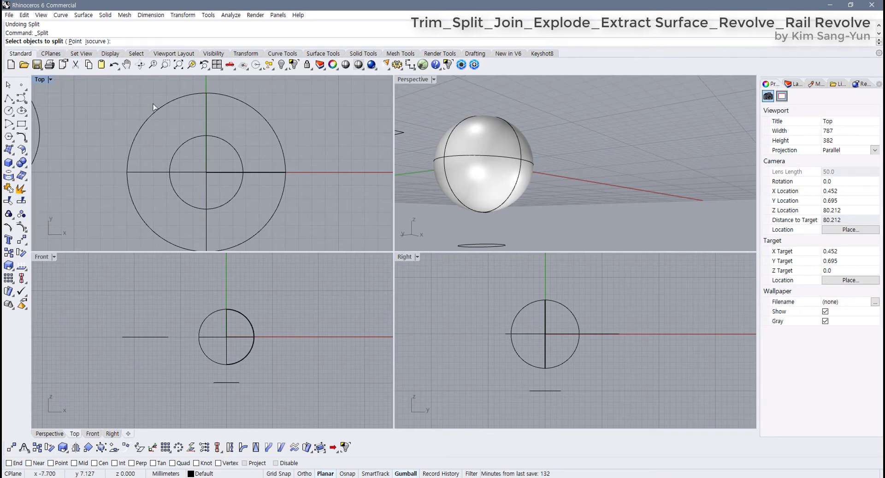
click(277, 208)
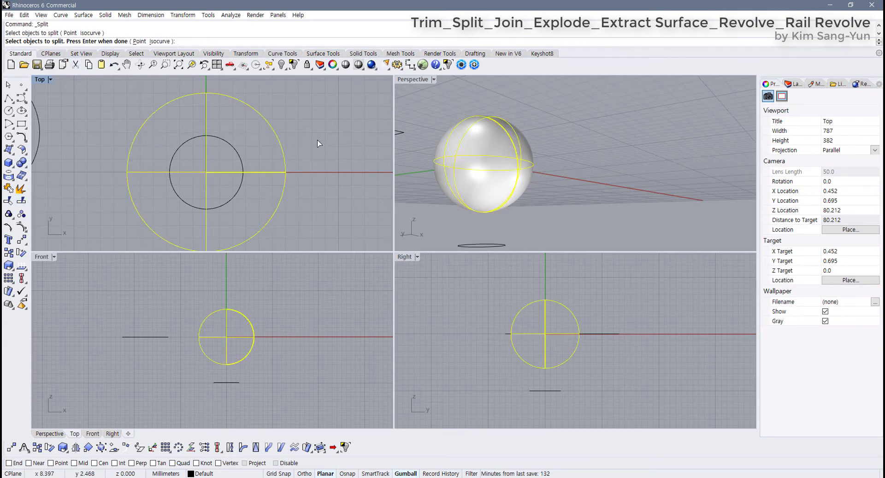
key(Return)
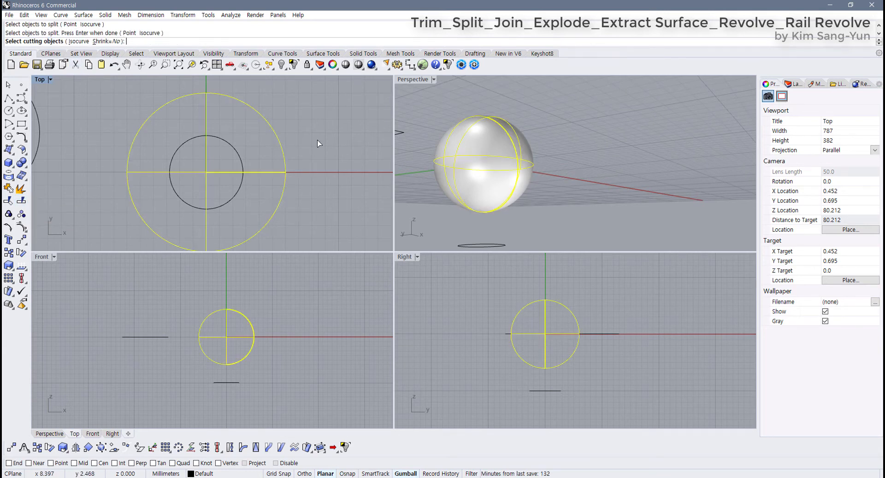
click(235, 153)
key(Return)
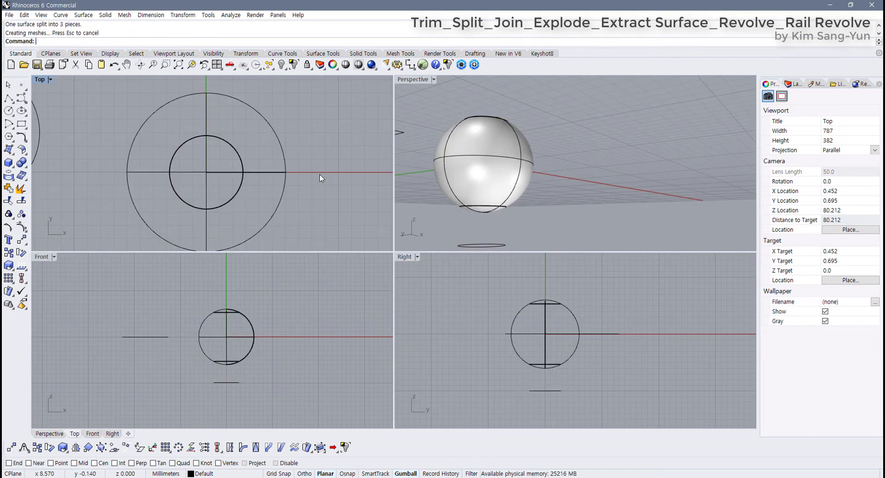
Select all objects in the Top view and the sphere in the Perspective view to inspect the cut, and undo the split
scroll(269, 162, down, 5)
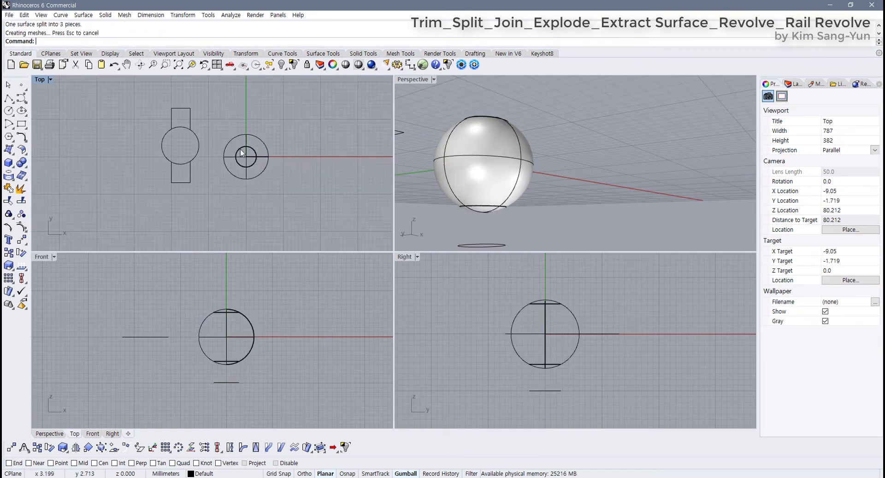
drag(305, 198, 131, 98)
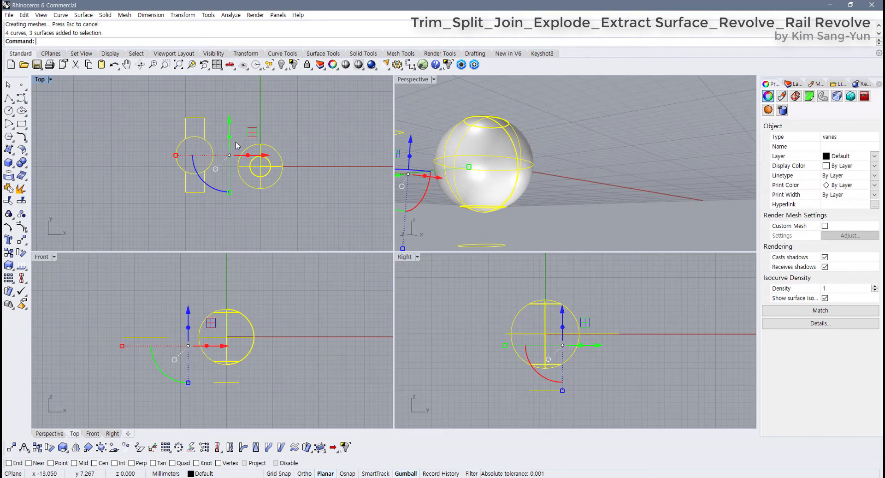
click(546, 198)
mouse_move(507, 198)
right_down()
mouse_move(530, 192)
mouse_move(521, 184)
mouse_move(518, 192)
right_up()
scroll(518, 192, up, 3)
click(518, 193)
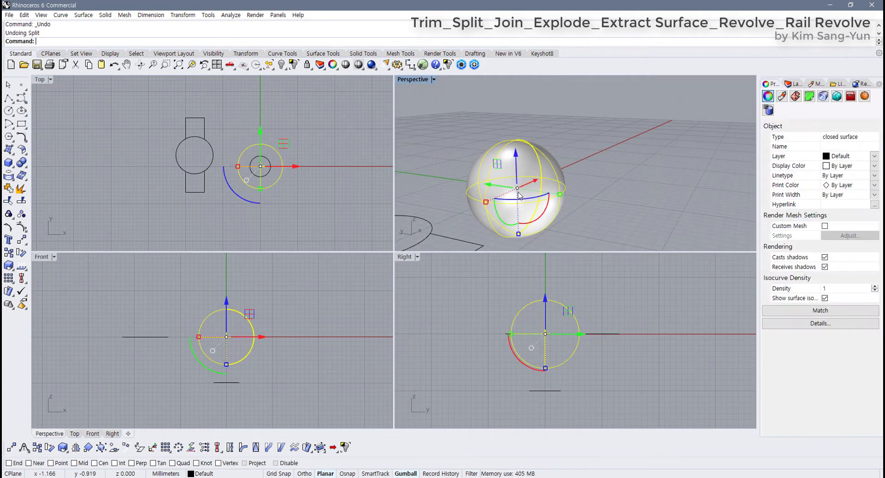
key(ctrl+z)
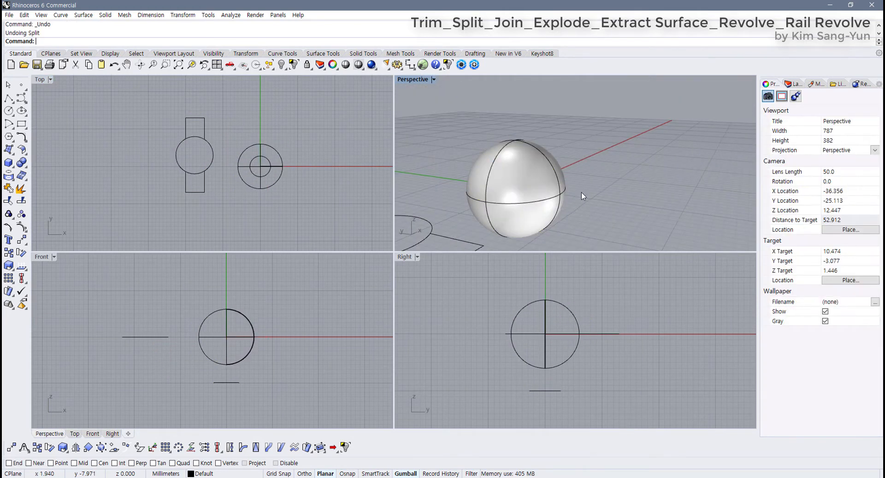
Move the small circle vertically from below the sphere into its upper half in the Front view
click(263, 176)
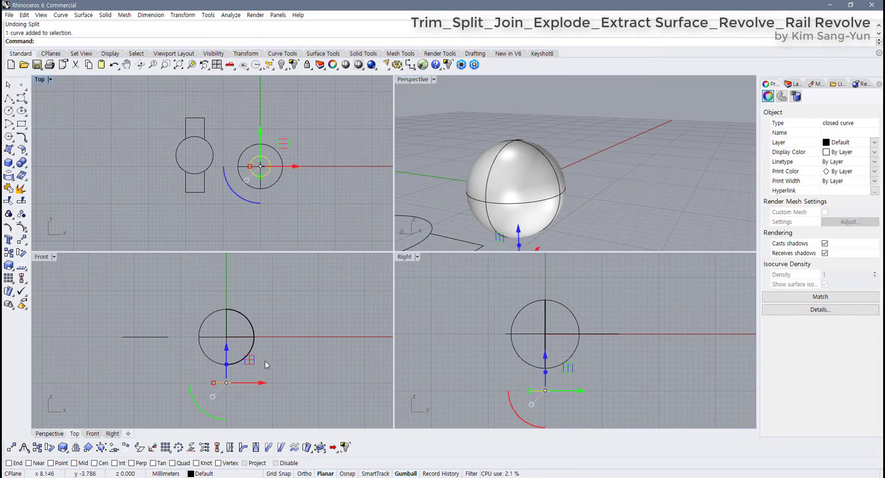
right_drag(265, 361, 234, 355)
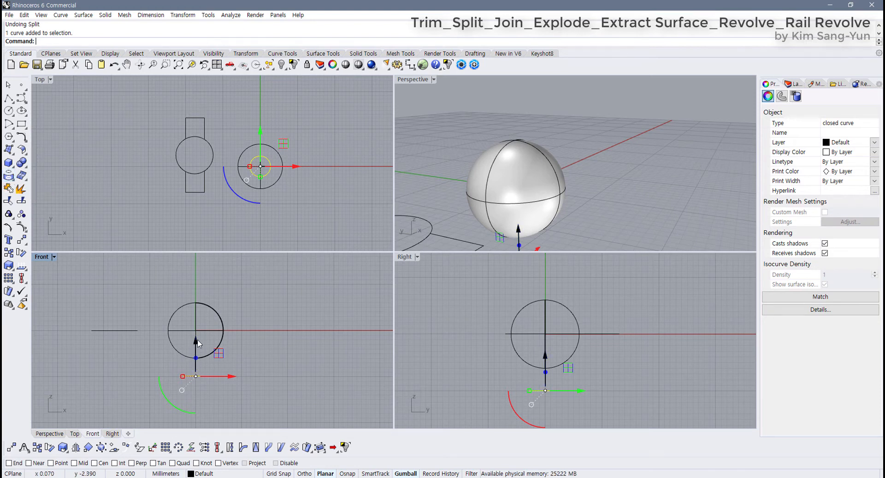
drag(196, 342, 196, 291)
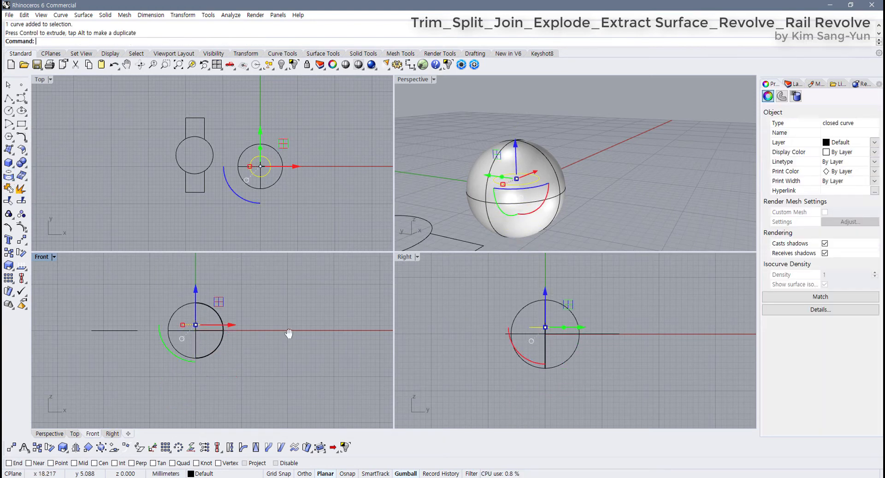
scroll(218, 354, up, 5)
drag(201, 339, 217, 329)
right_drag(218, 328, 242, 282)
drag(211, 278, 211, 278)
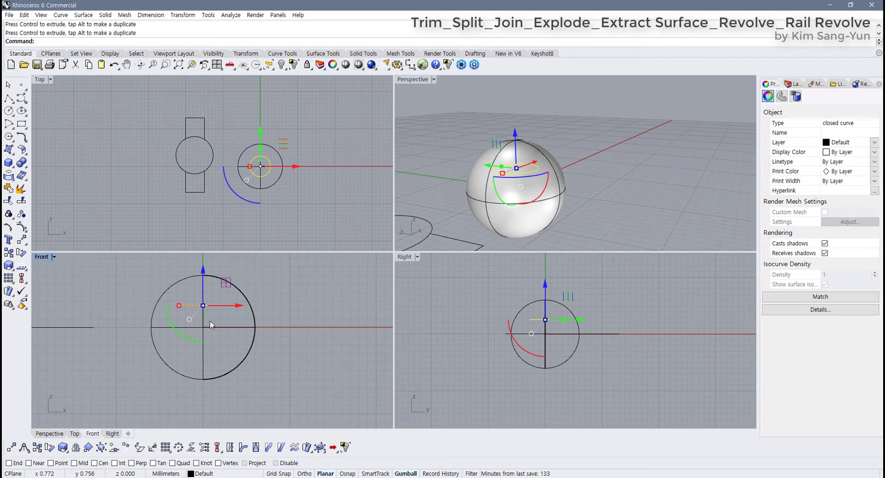
Reselect the small circle, maximize the Perspective view, and fine-tune the circle's height inside the sphere with the gumball
right_drag(209, 326, 199, 347)
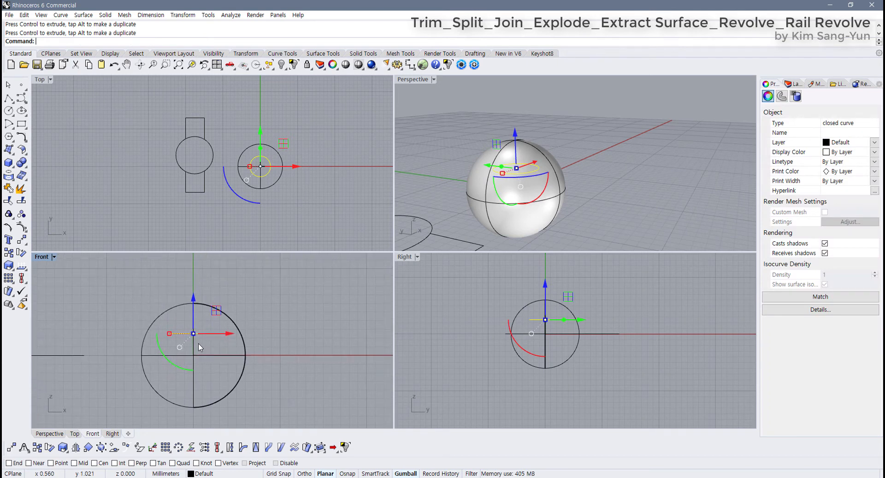
click(244, 318)
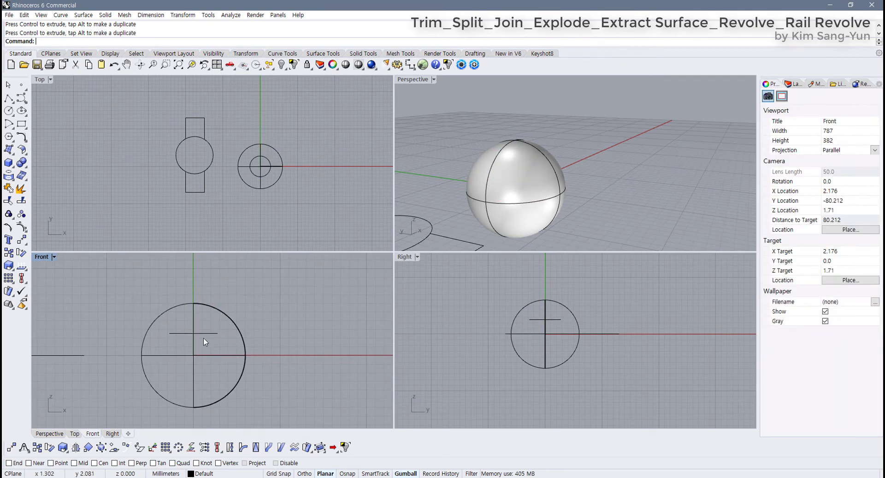
click(205, 333)
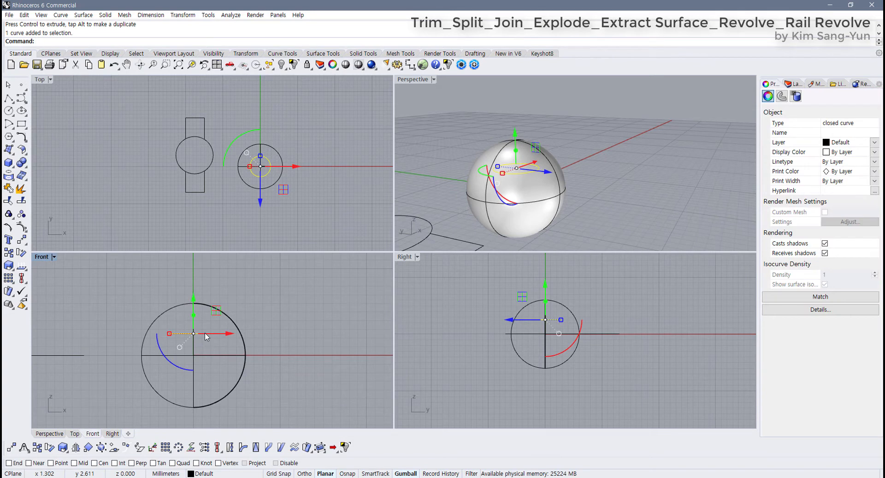
double_click(413, 80)
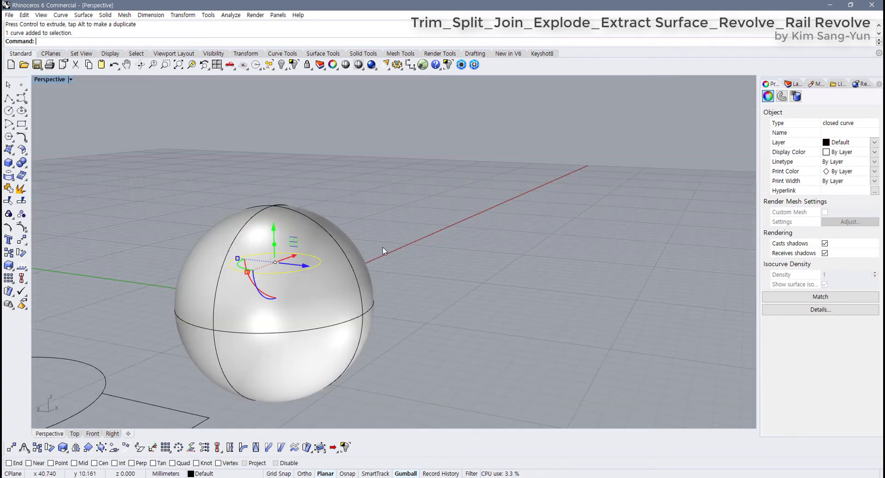
right_drag(321, 302, 274, 250)
right_drag(198, 227, 168, 248)
drag(152, 206, 333, 243)
click(239, 226)
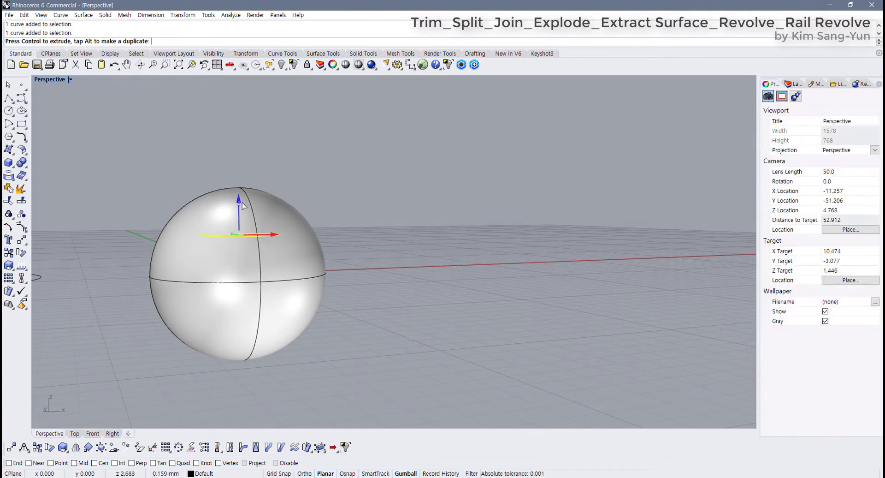
scroll(239, 225, up, 2)
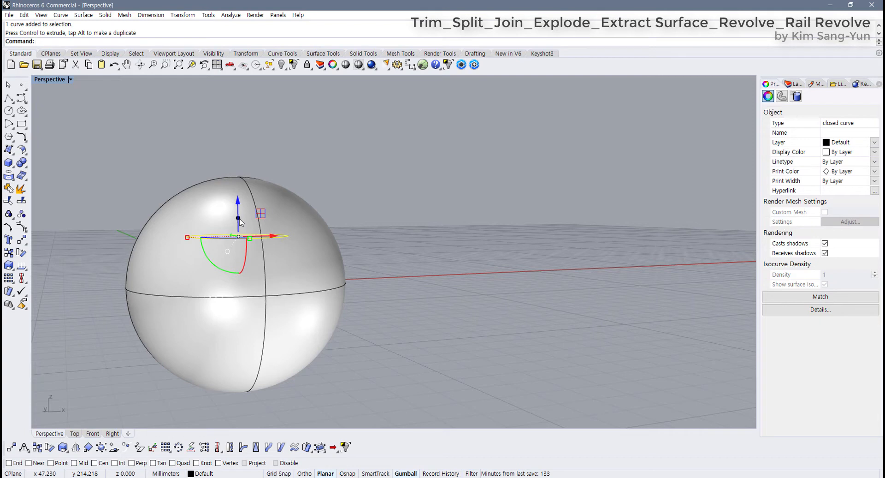
Extrude the selected circle upward with the gumball, and undo the extrusion
ctrl+drag(237, 222, 238, 138)
key(ctrl+z)
scroll(352, 228, down, 4)
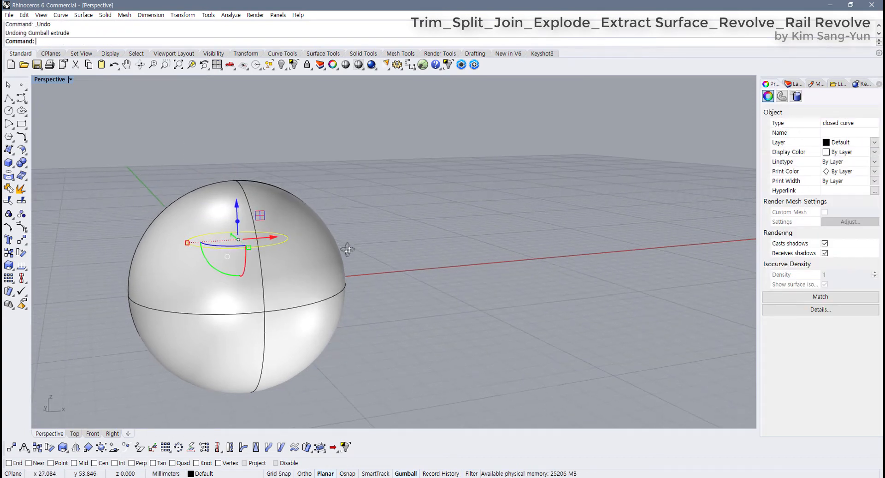
Switch the Gumball off and on repeatedly to compare its display on the selected circle, leaving it enabled
scroll(344, 271, up, 3)
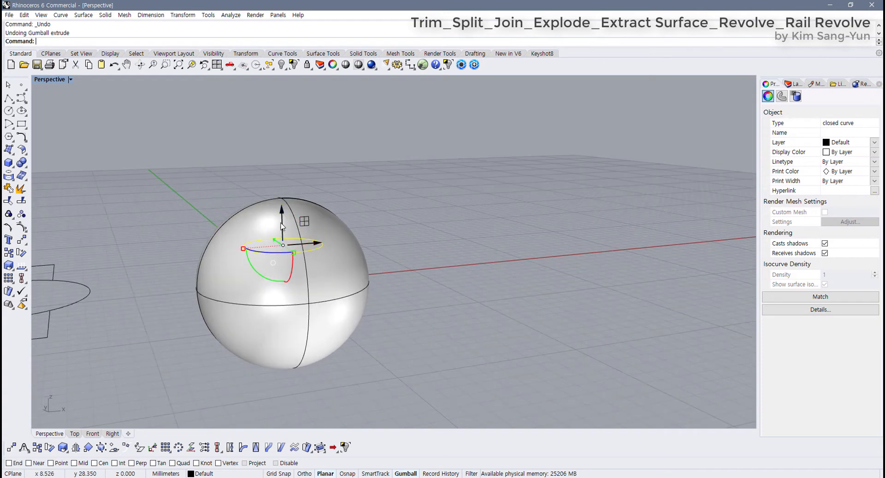
click(406, 473)
click(407, 473)
click(407, 473)
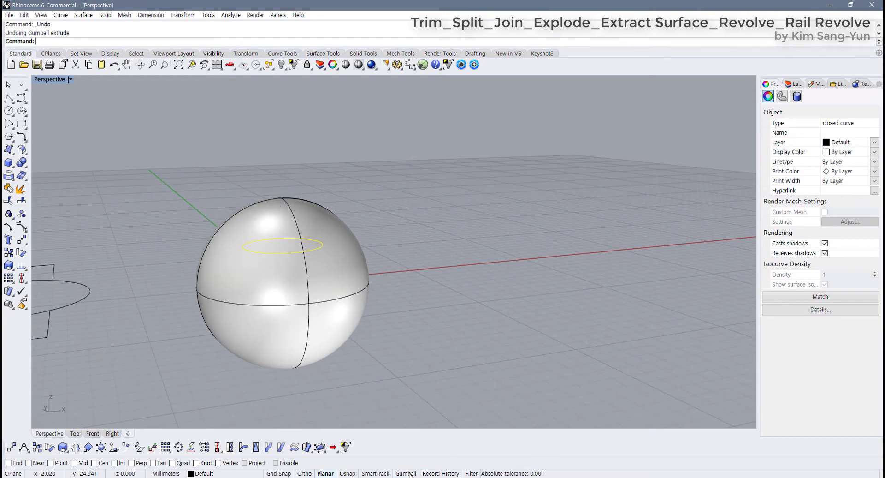
click(407, 473)
click(407, 473)
click(407, 473)
right_drag(340, 336, 305, 327)
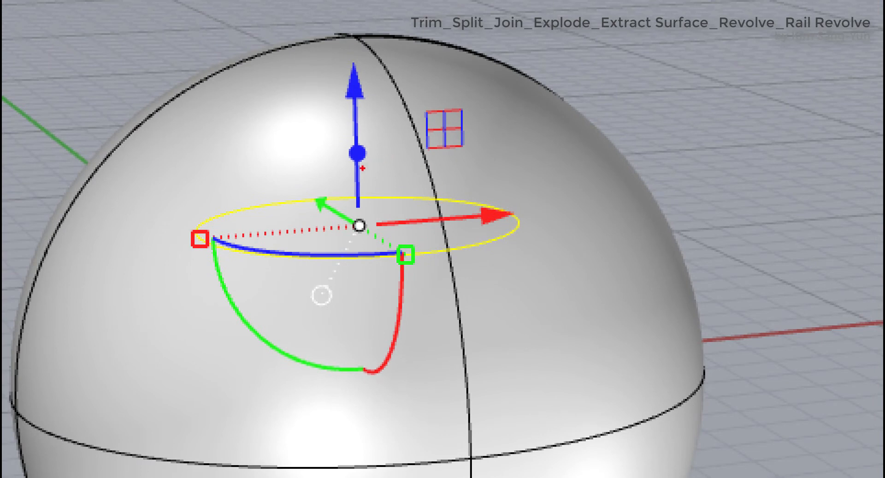
Extrude the selected circle upward with the gumball into an open cylinder that rises out of the sphere's top
mouse_move(362, 168)
mouse_down()
mouse_move(349, 137)
mouse_move(383, 168)
mouse_up()
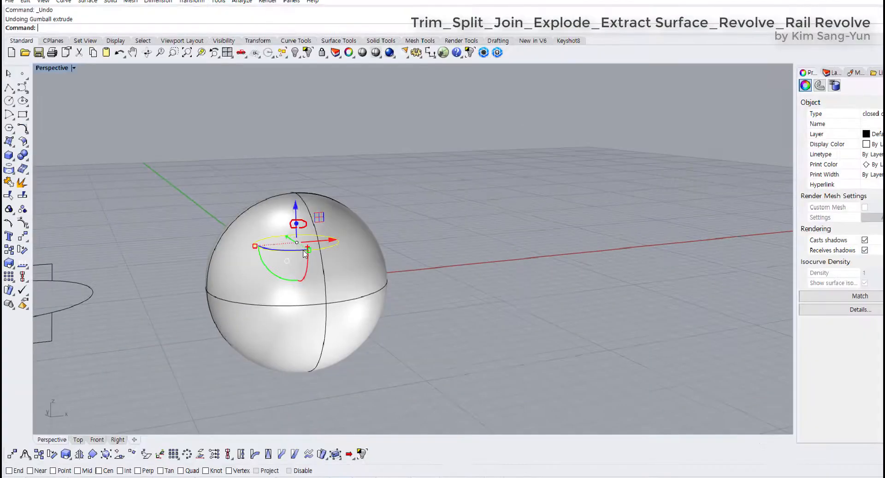
key(ctrl+z)
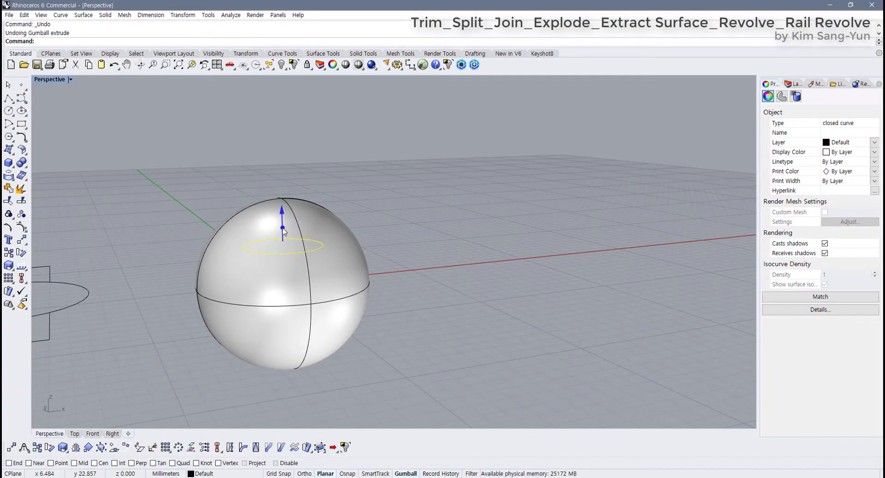
drag(283, 231, 309, 125)
click(431, 230)
right_drag(431, 230, 329, 248)
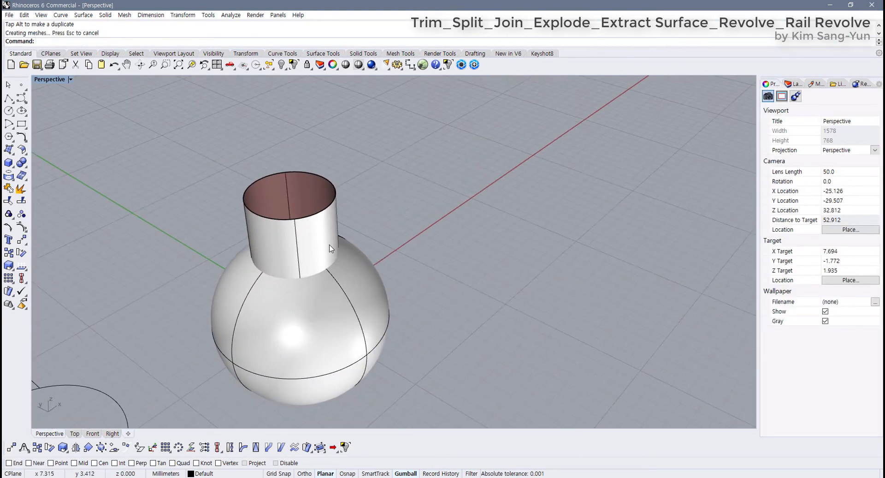
Move the cylinder down through the sphere in the four-view layout, and undo the move
click(329, 248)
double_click(54, 80)
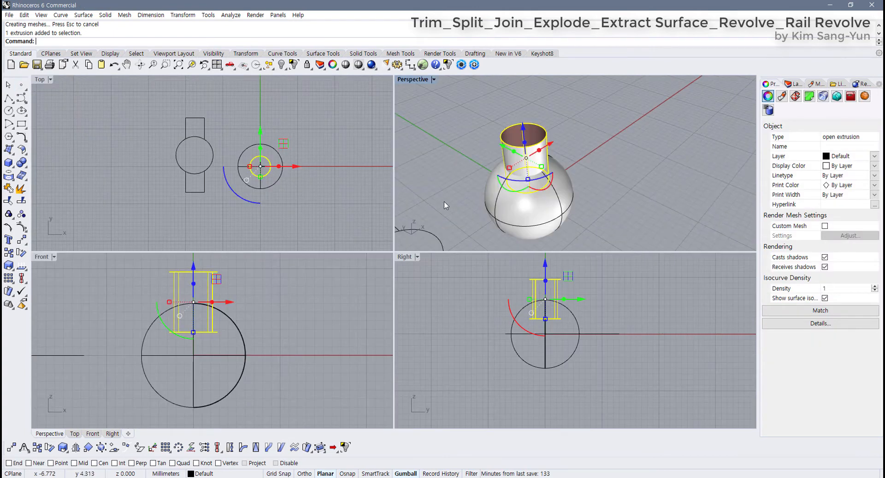
right_drag(593, 200, 536, 138)
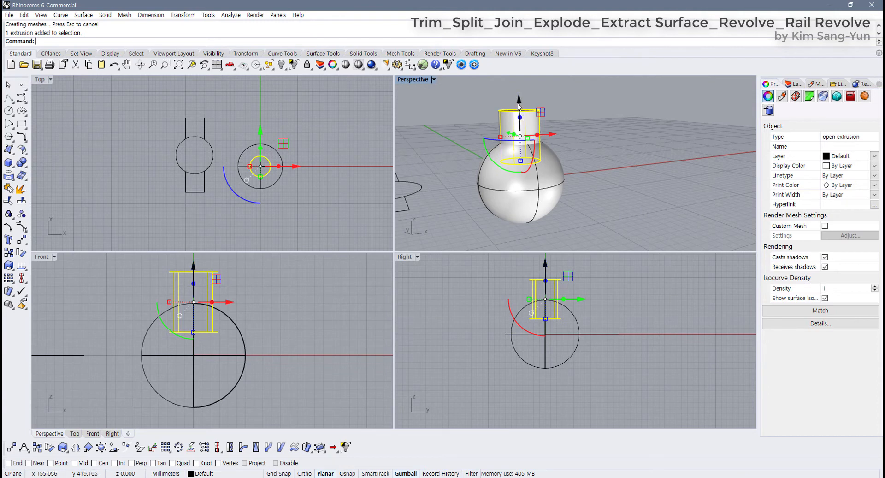
drag(519, 103, 574, 198)
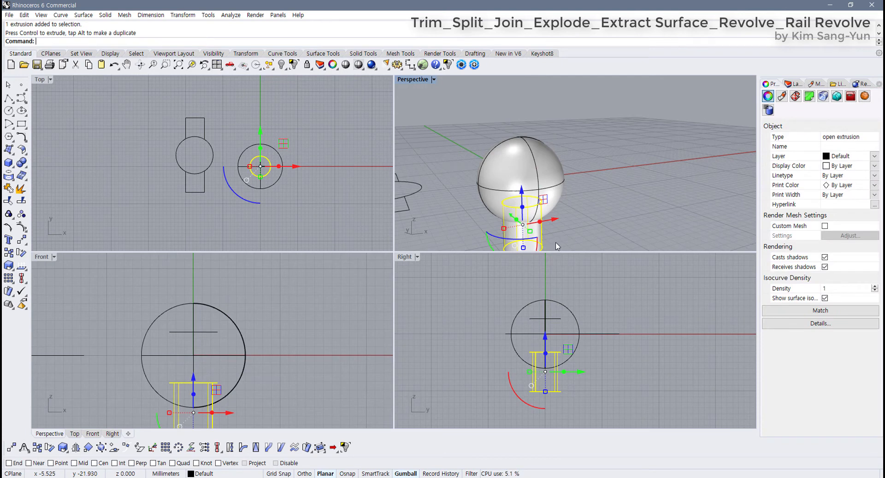
key(ctrl+z)
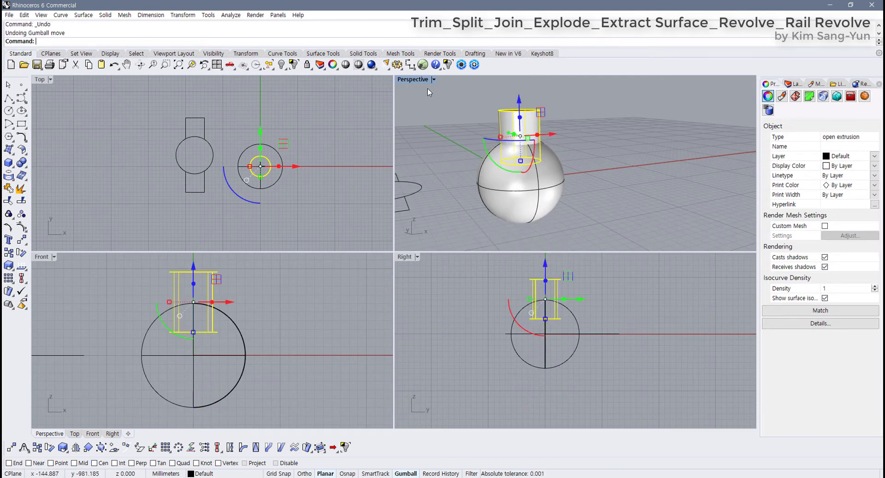
Maximize the Perspective view and split the sphere with the cylinder as the cutting object
double_click(417, 80)
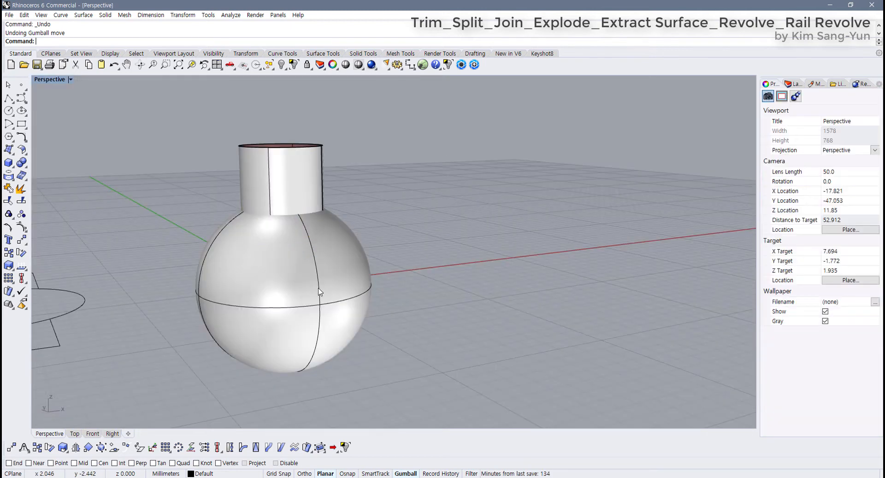
right_drag(319, 307, 301, 305)
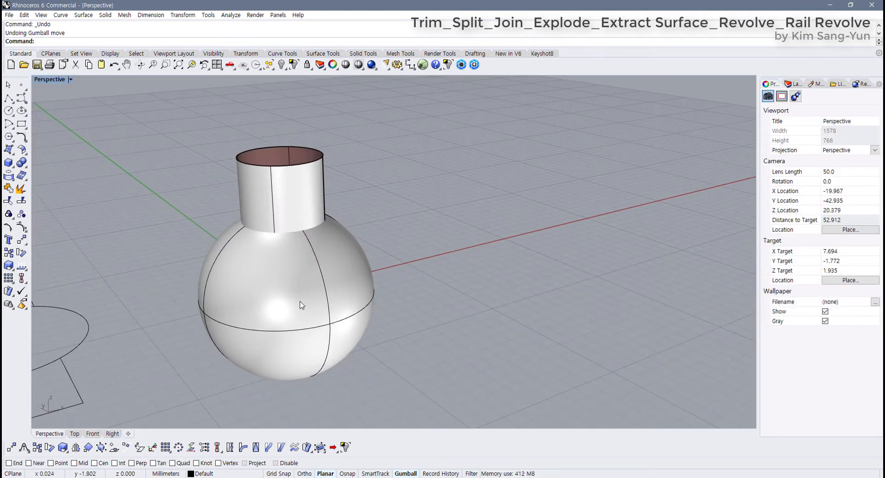
click(302, 304)
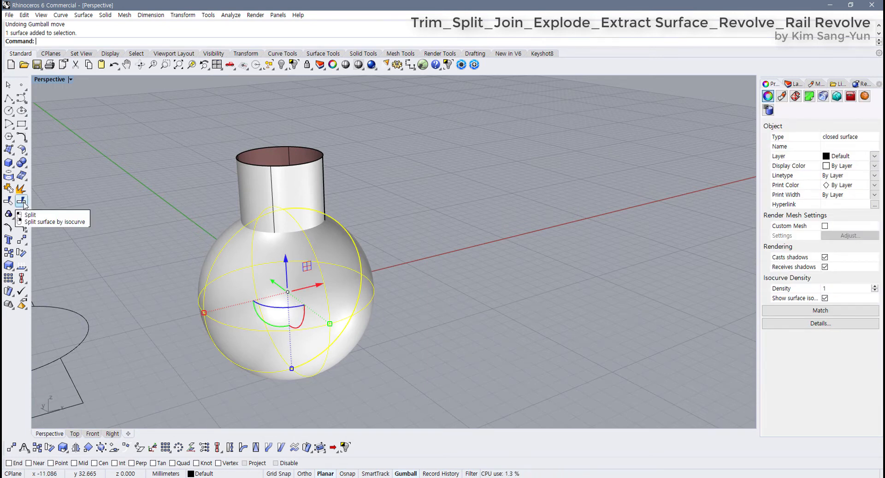
click(21, 201)
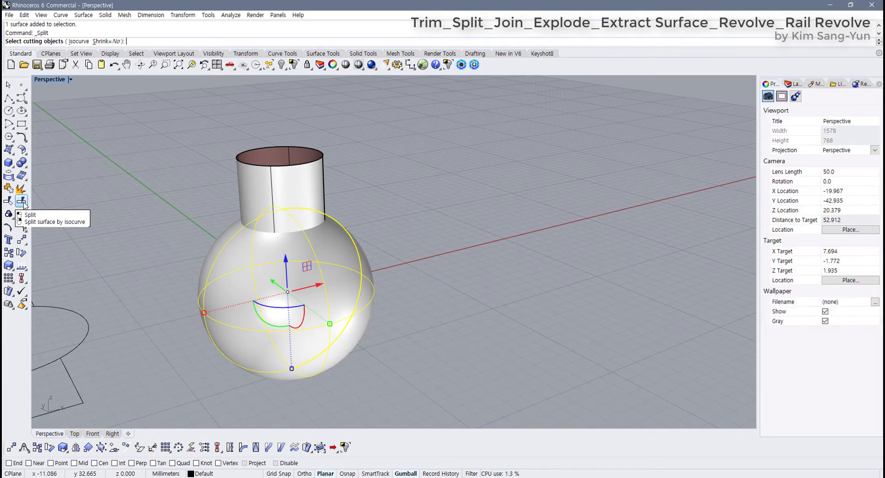
click(300, 196)
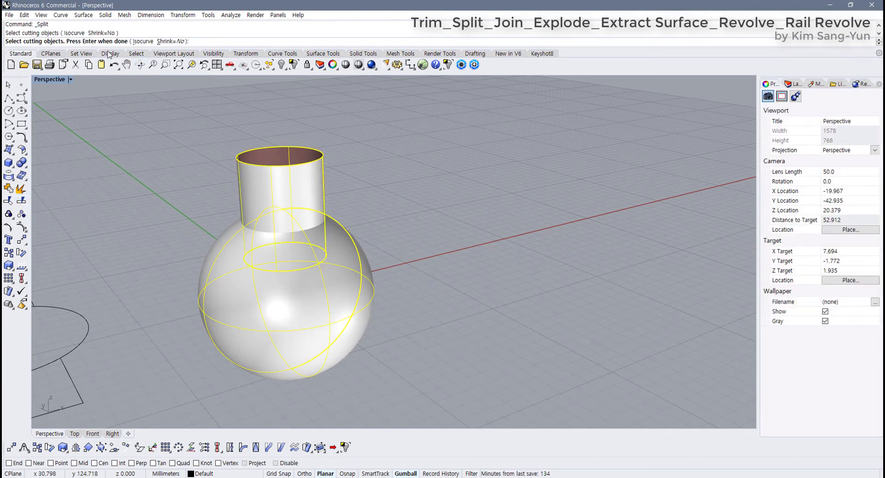
key(Return)
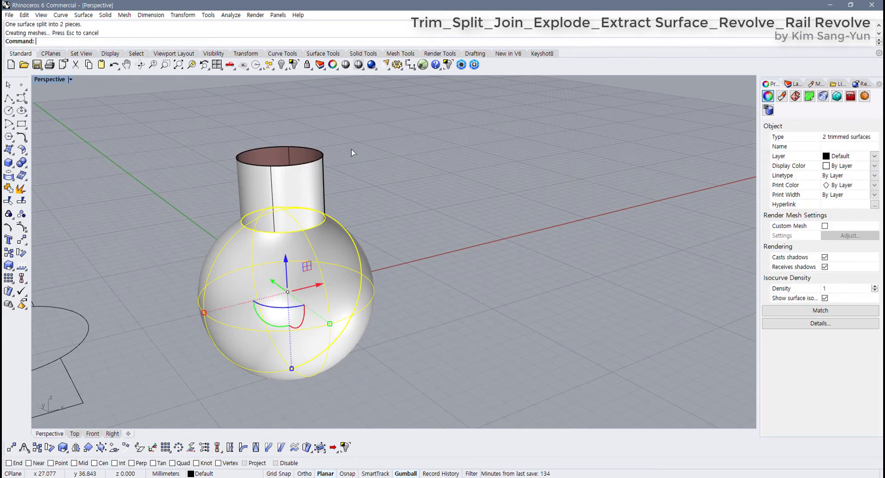
Pull the cutting cylinder clear of the sphere and delete it
click(352, 152)
drag(322, 162, 464, 140)
key(Delete)
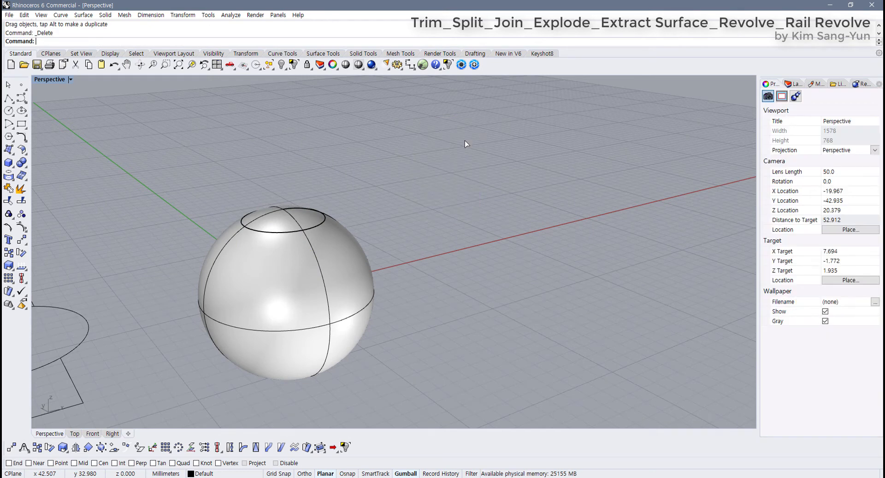
Delete the small cap surface split off the top of the sphere, leaving a circular opening
right_drag(394, 220, 309, 261)
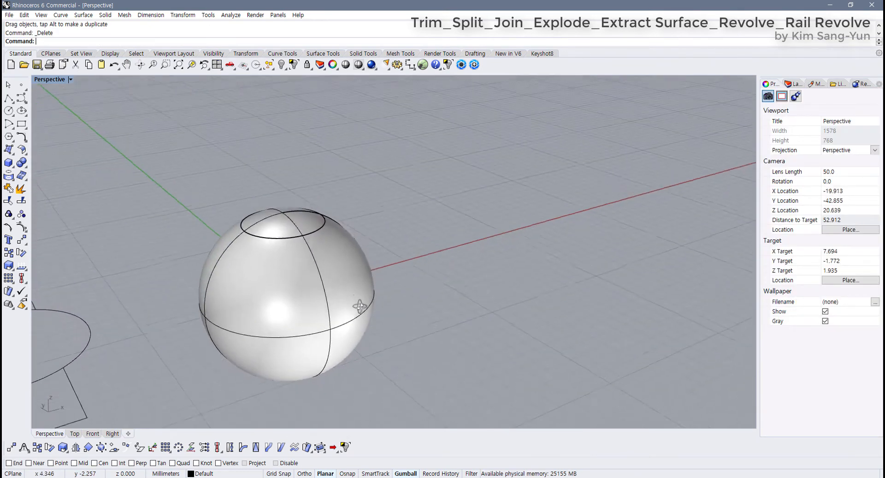
scroll(306, 262, up, 3)
click(296, 261)
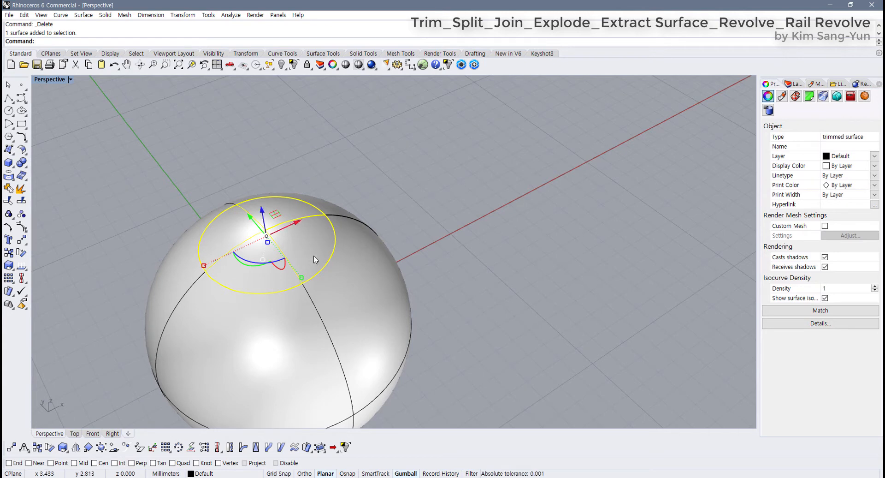
key(Delete)
scroll(325, 254, down, 4)
right_drag(325, 254, 299, 249)
scroll(299, 249, up, 4)
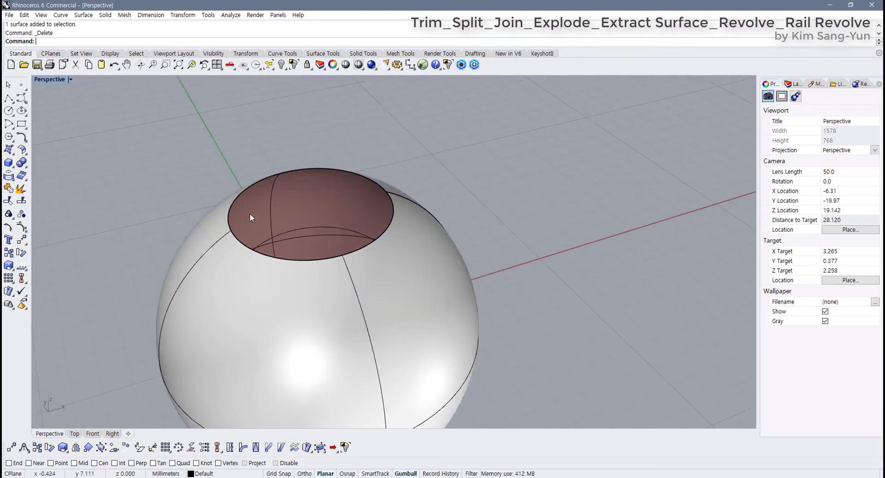
Select the open sphere and bring up the surface tools to point out Surface from Planar Curves
mouse_move(336, 218)
right_down()
mouse_move(332, 251)
mouse_move(336, 165)
mouse_move(361, 240)
mouse_move(339, 223)
right_up()
click(362, 239)
key(Escape)
click(342, 245)
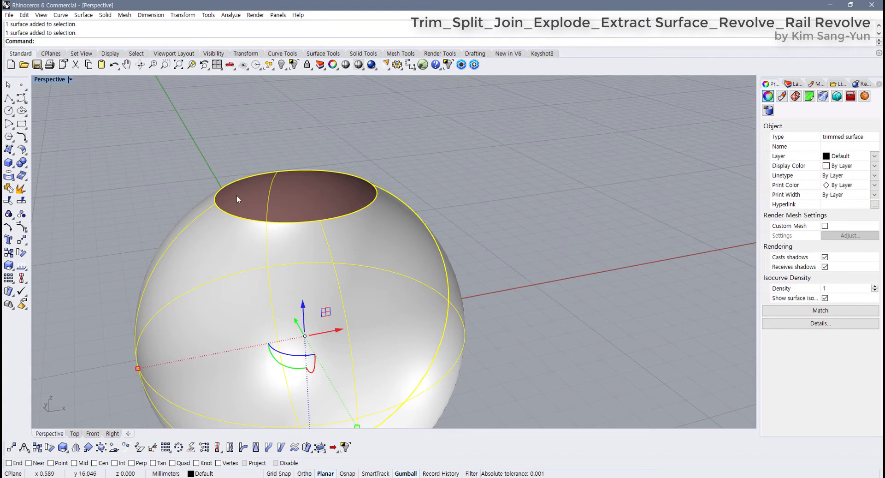
right_drag(302, 203, 318, 202)
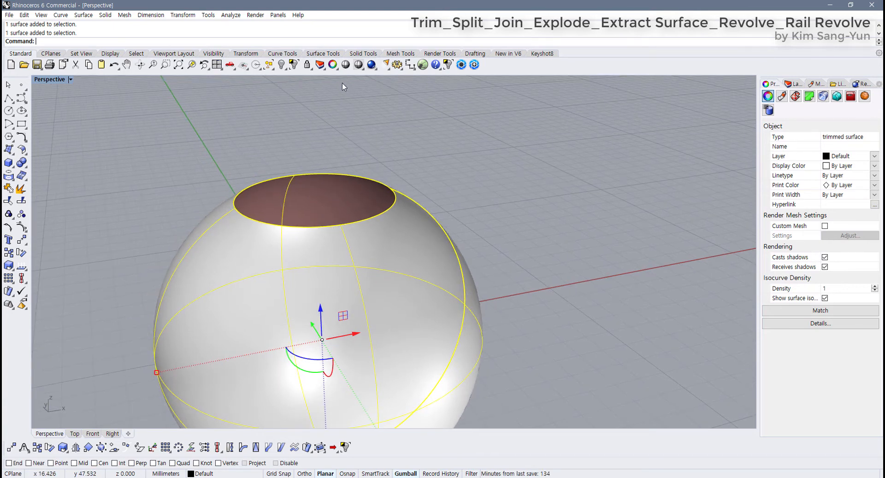
click(323, 55)
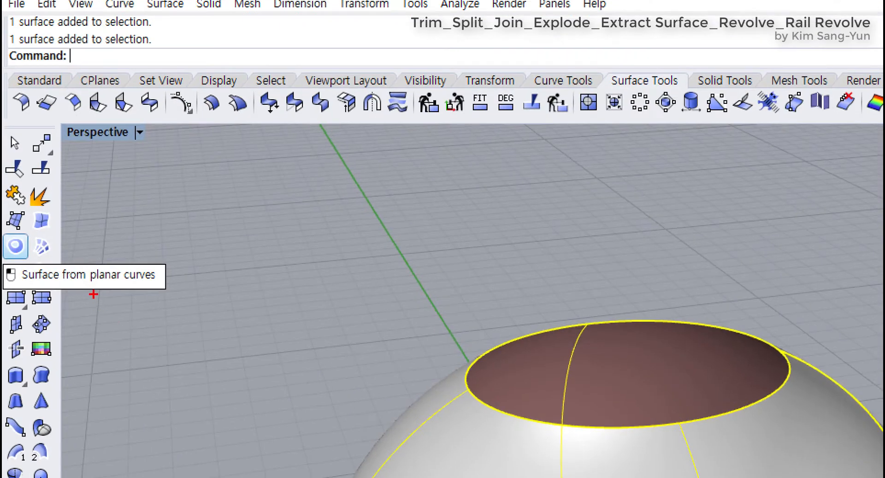
mouse_move(93, 293)
mouse_down()
mouse_move(157, 292)
mouse_move(29, 292)
mouse_up()
drag(62, 260, 63, 301)
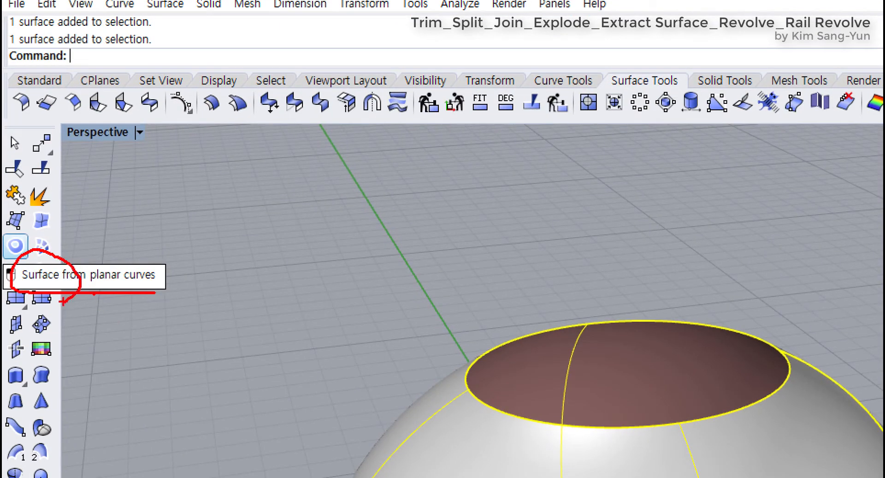
key(Escape)
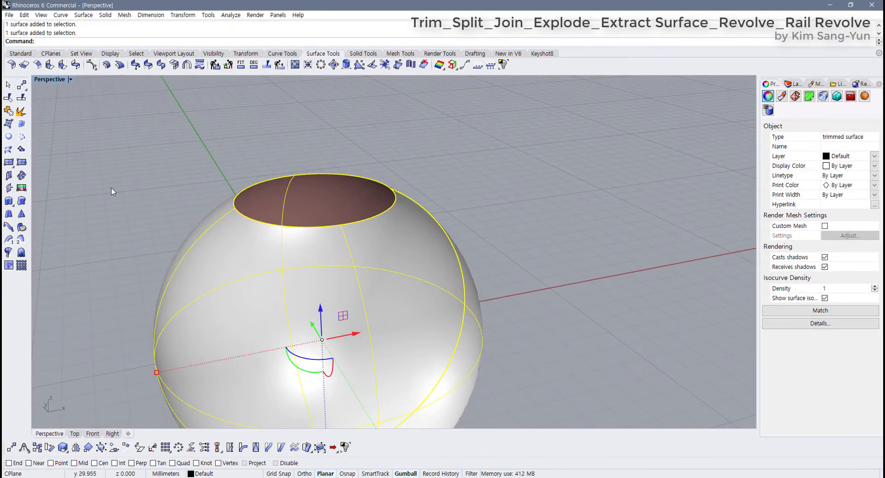
Examine the opening's edge in a low side view to judge whether it is planar
click(381, 347)
right_drag(464, 435, 484, 364)
right_drag(243, 196, 260, 175)
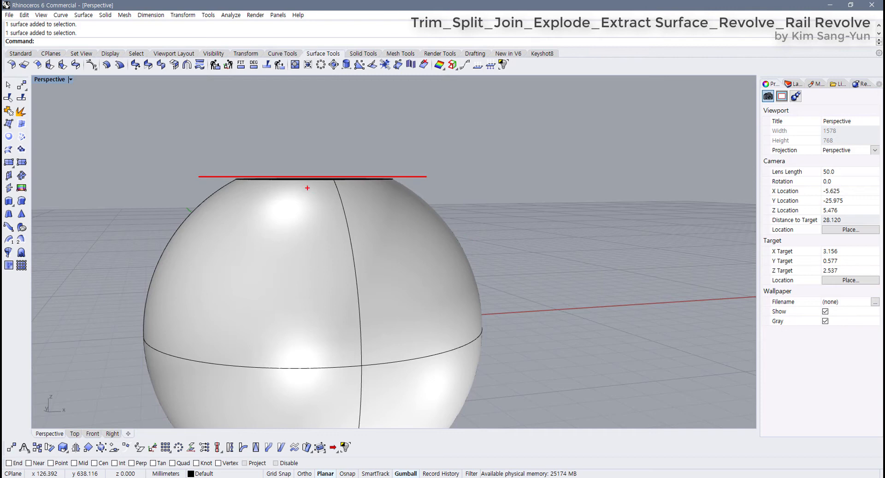
drag(231, 180, 382, 179)
key(Escape)
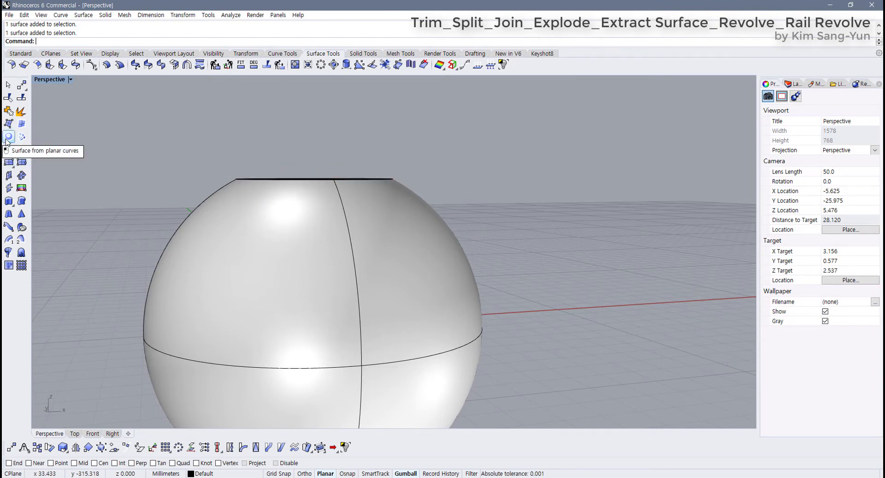
Close the sphere's top opening with a surface from planar curves, using the opening's edge
right_drag(96, 199, 112, 214)
scroll(32, 157, up, 2)
scroll(112, 214, down, 3)
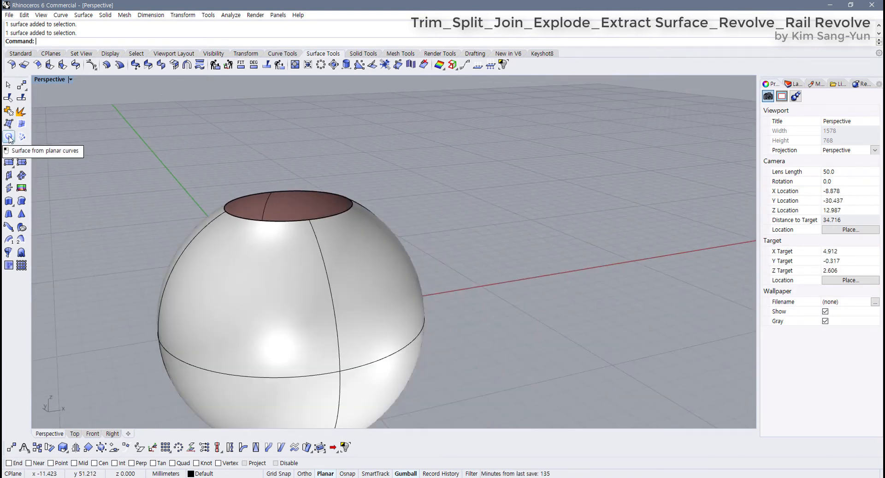
click(9, 137)
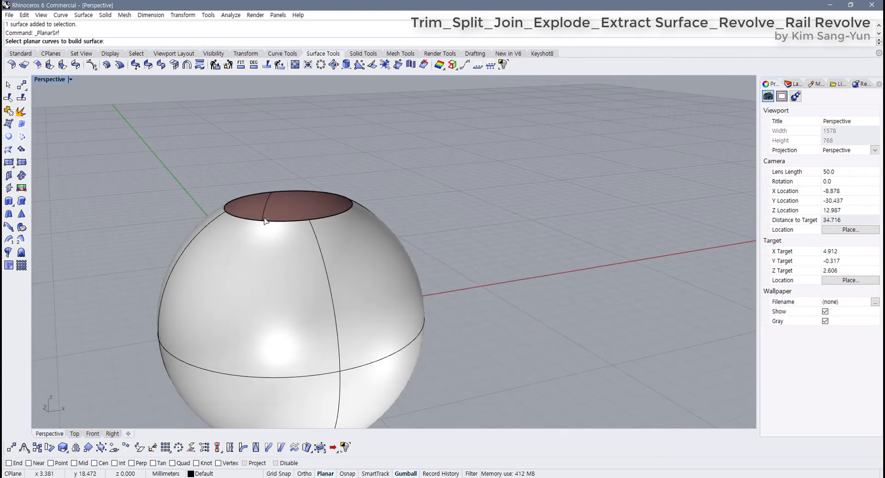
click(296, 222)
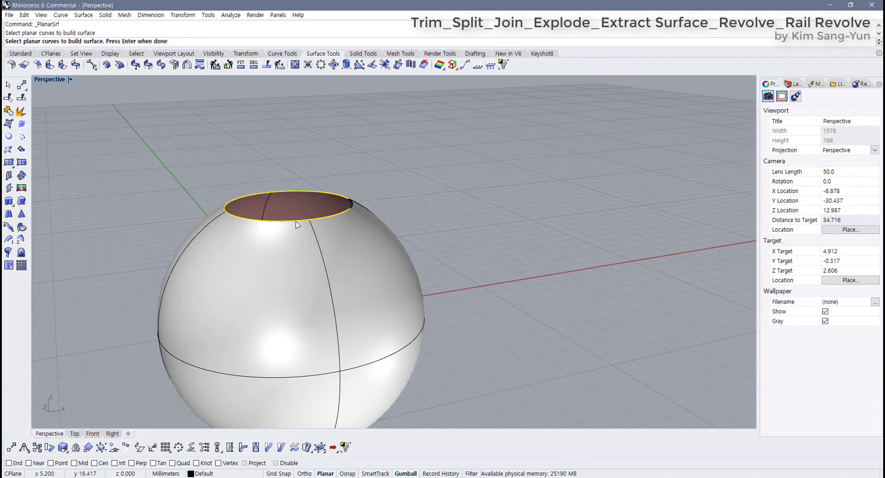
right_drag(297, 224, 322, 216)
scroll(322, 216, up, 3)
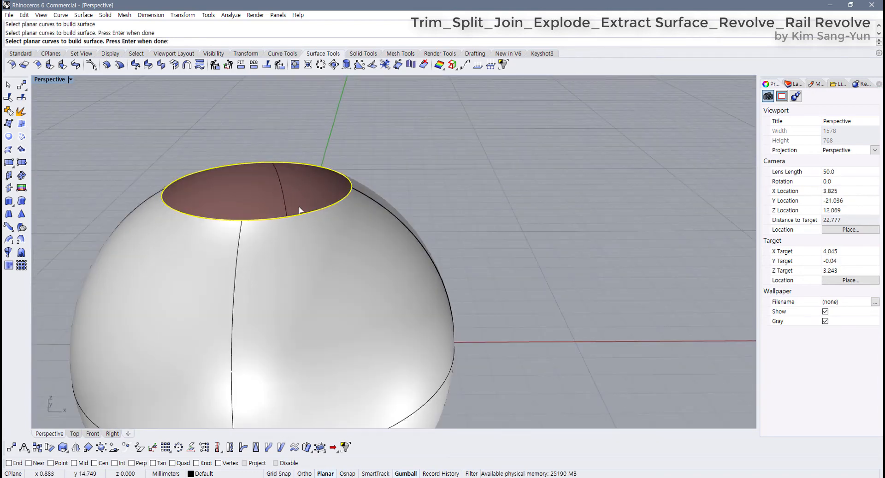
key(Return)
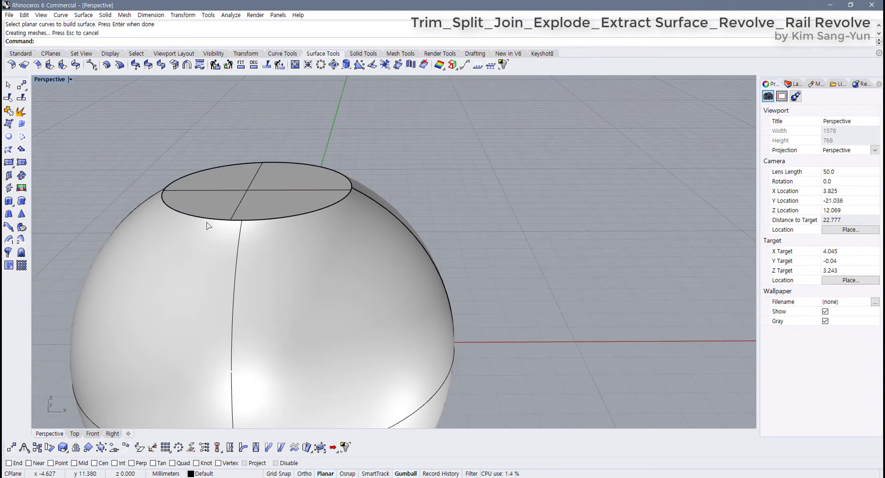
Delete the planar surface covering the sphere's opening
right_drag(208, 225, 270, 222)
click(269, 218)
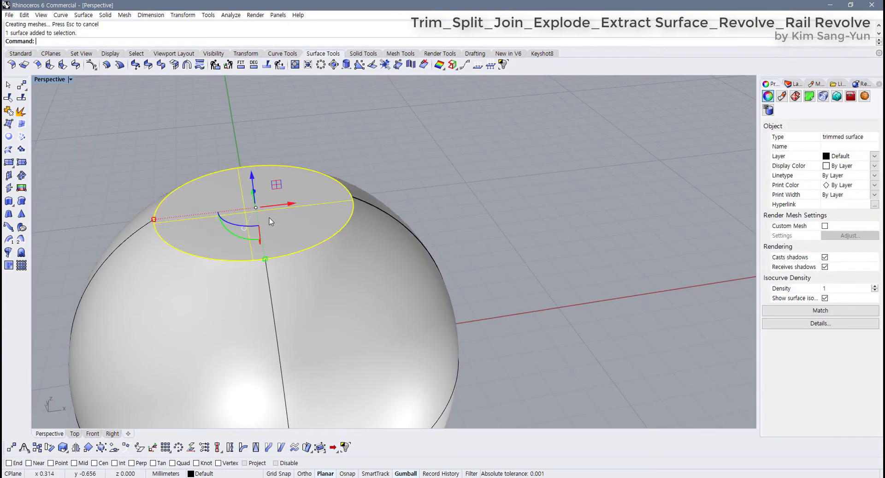
key(Delete)
Close the open sphere's top with the Cap Planar Holes command
click(410, 250)
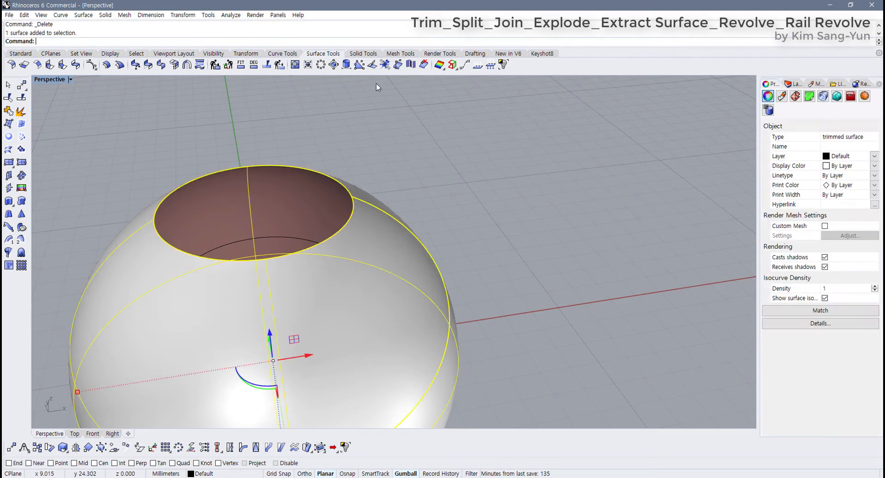
click(364, 55)
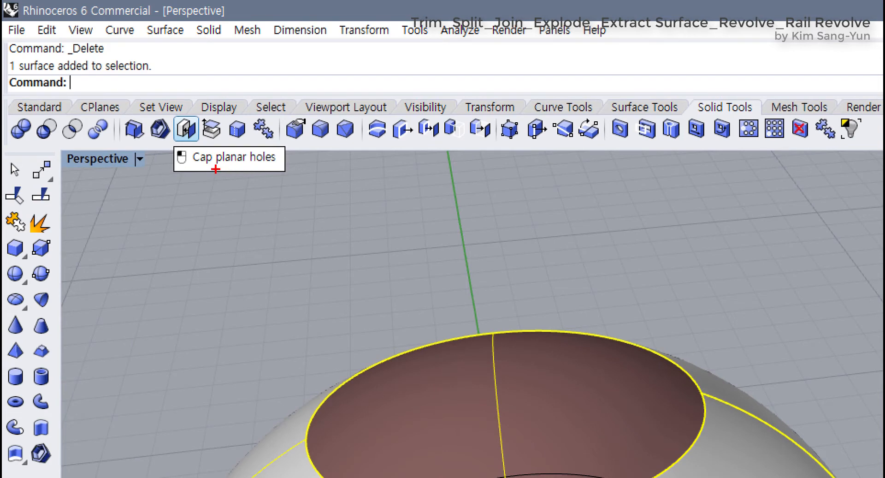
drag(215, 170, 278, 167)
mouse_move(215, 169)
mouse_down()
mouse_move(199, 168)
mouse_move(228, 146)
mouse_move(219, 169)
mouse_up()
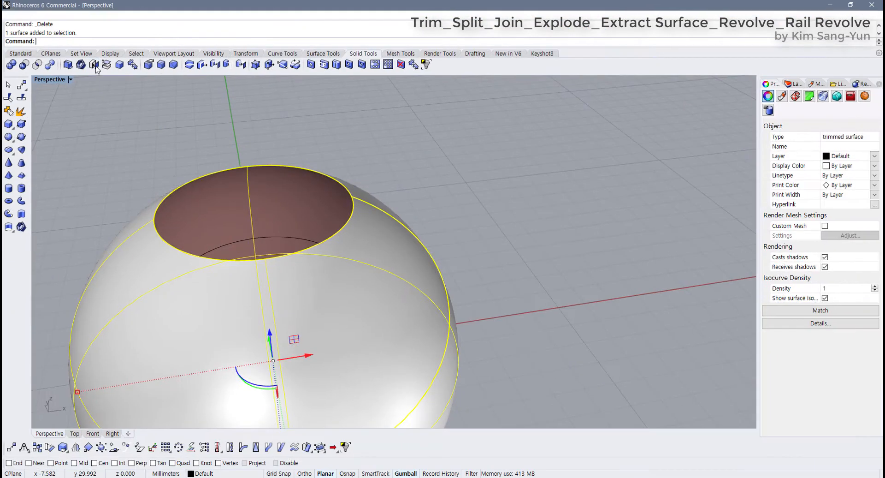
right_drag(716, 442, 715, 361)
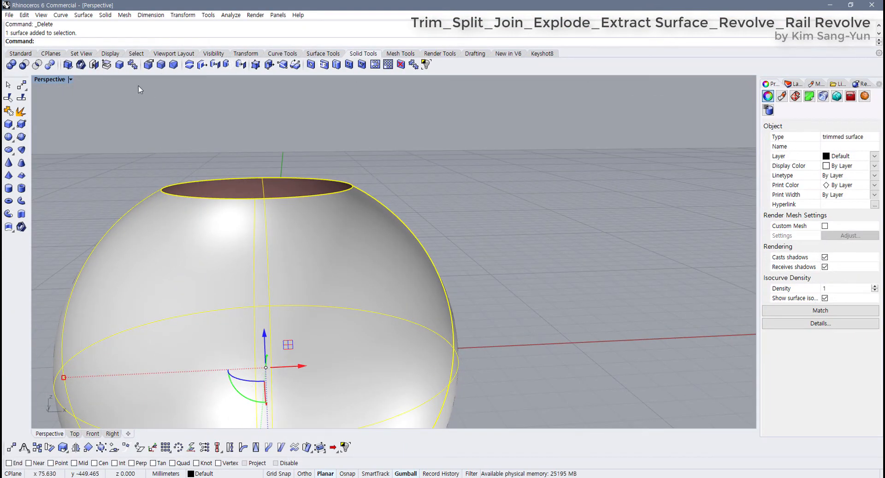
click(94, 65)
click(320, 145)
right_drag(320, 145, 262, 174)
Select the capped sphere to check that it is a single polysurface, and undo the cap
click(257, 205)
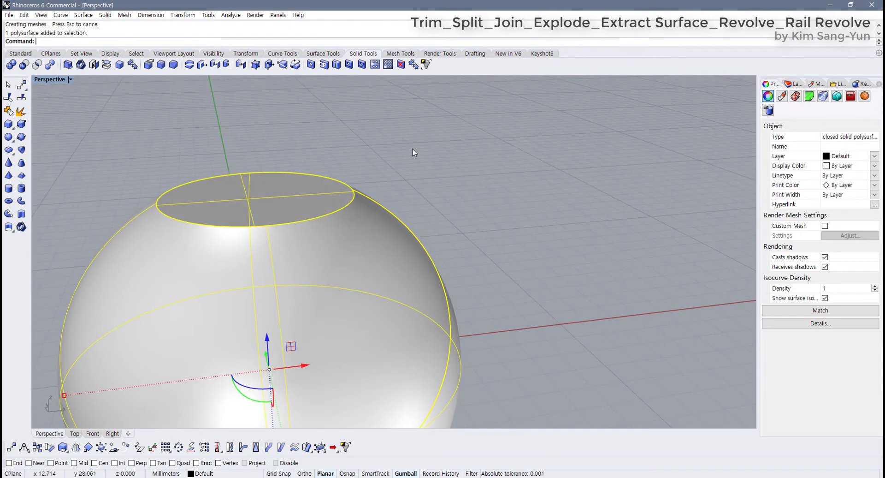
click(412, 148)
scroll(289, 206, up, 3)
click(289, 207)
click(415, 161)
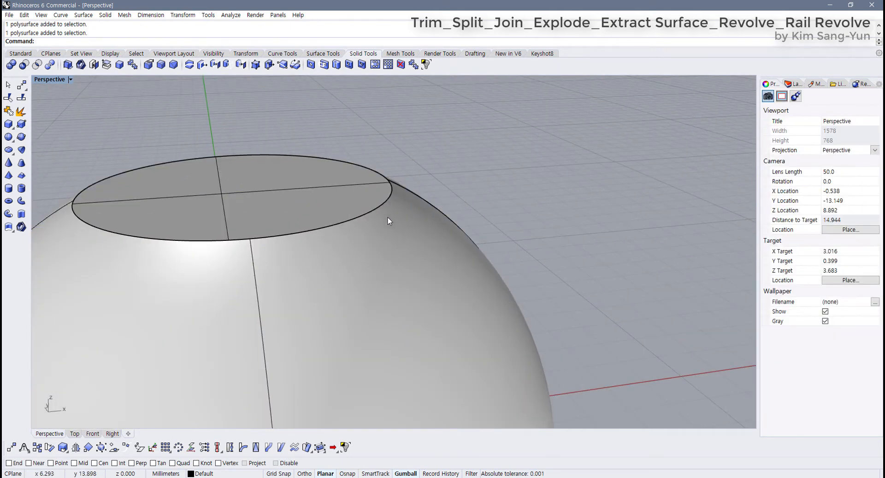
scroll(388, 220, down, 2)
key(ctrl+z)
key(Escape)
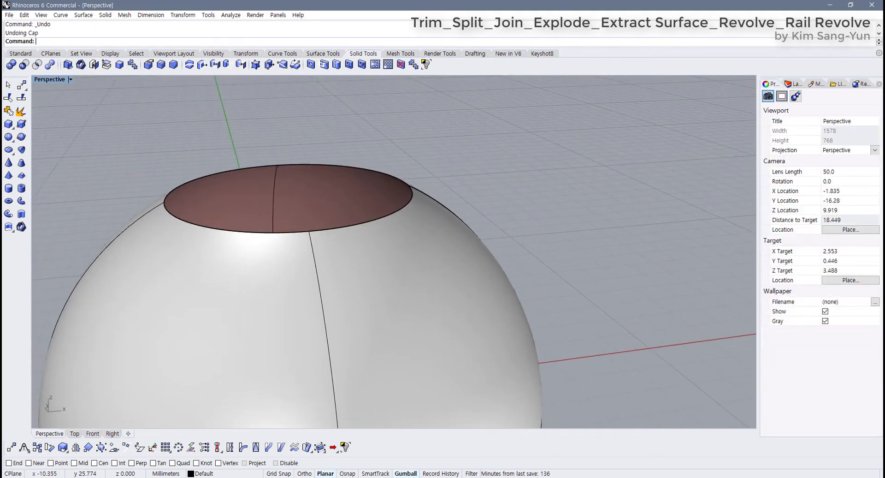
Create a planar surface from the opening's edge, selecting only that edge with a window selection
click(323, 54)
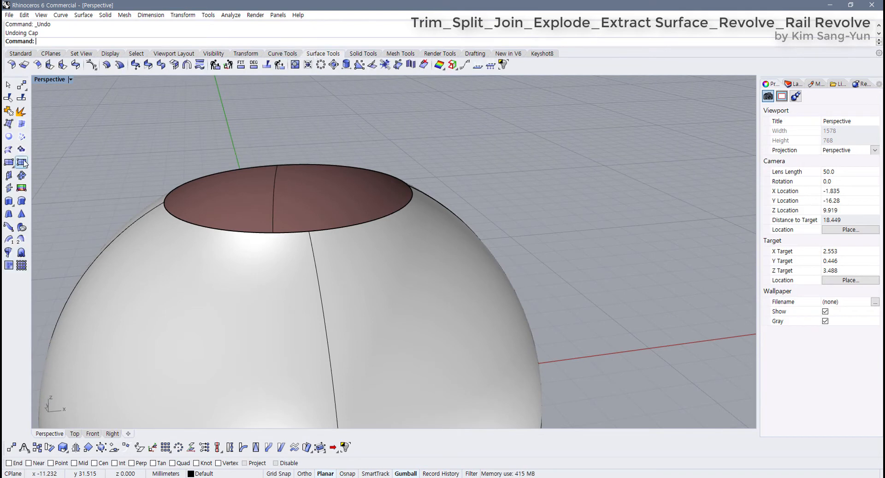
click(9, 136)
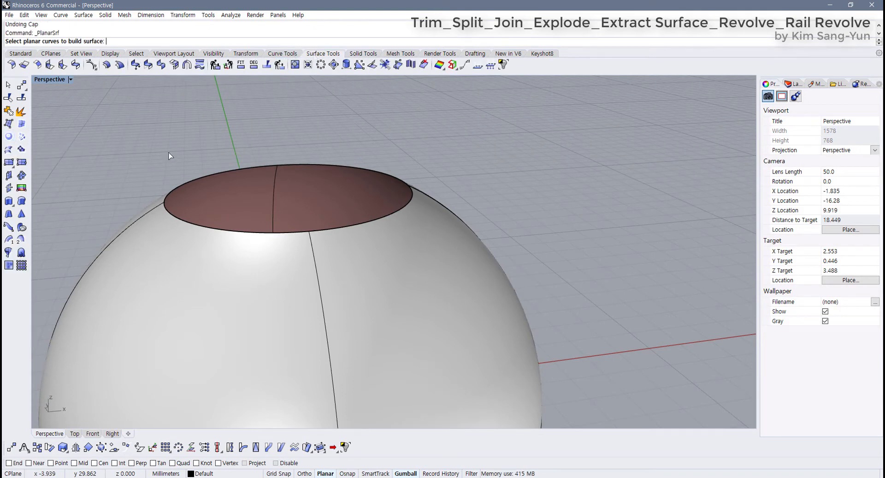
drag(131, 139, 448, 257)
drag(518, 123, 130, 261)
drag(135, 140, 434, 242)
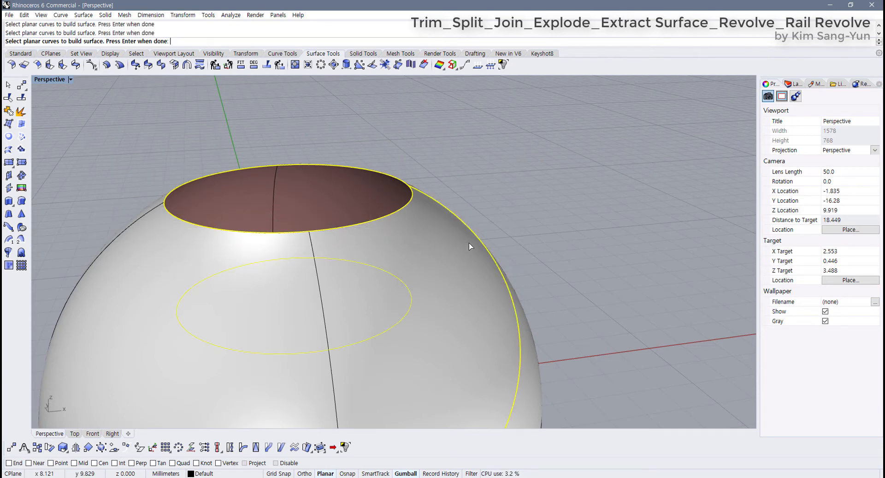
key(Return)
key(Return)
drag(111, 132, 466, 250)
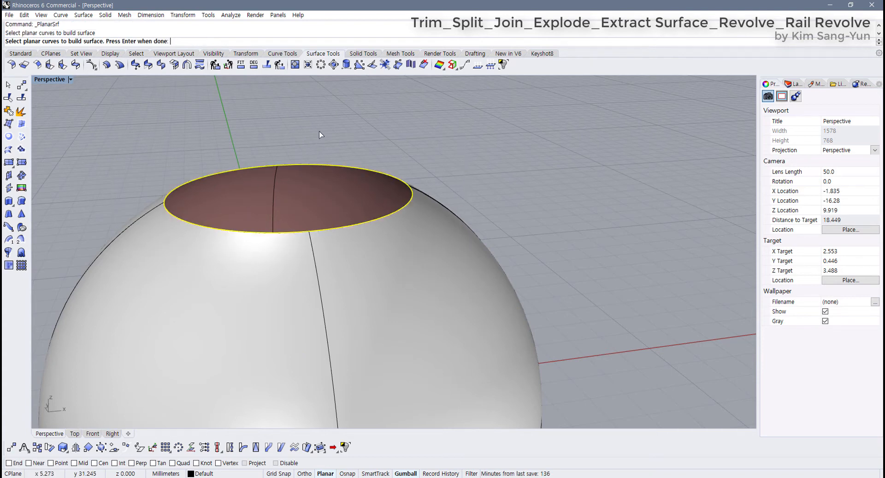
key(Return)
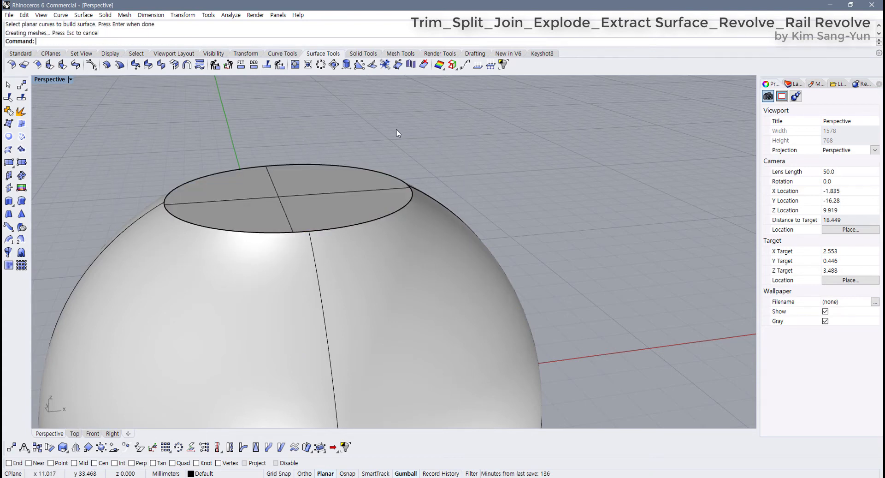
Move the planar disc up off the sphere to show that it is separate, and undo the move
click(311, 216)
drag(290, 168, 289, 129)
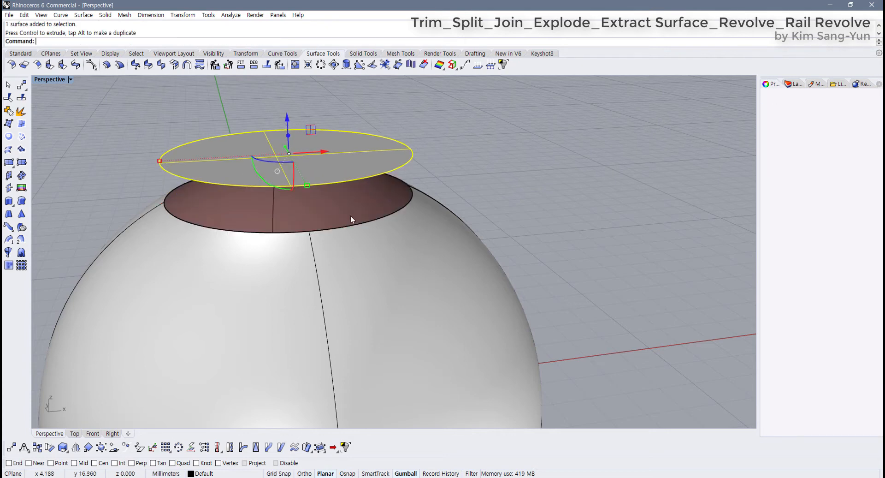
click(351, 215)
key(ctrl+z)
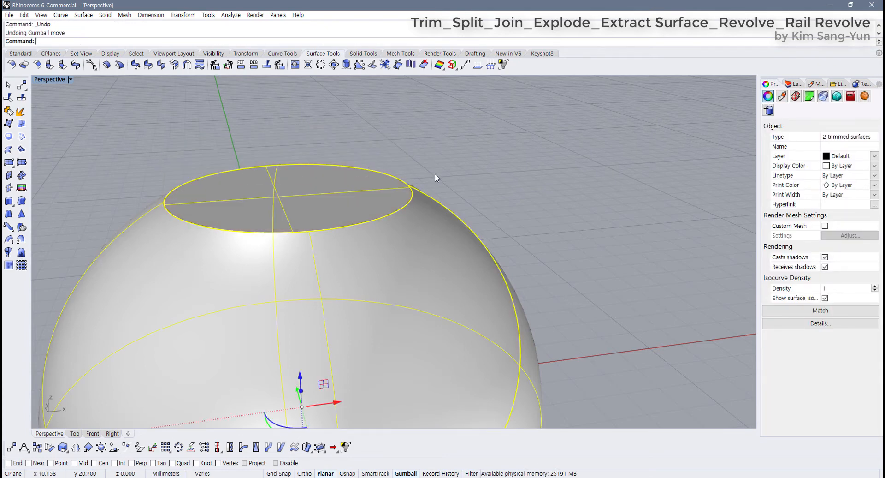
key(Escape)
Compare the Cap Planar Holes and Surface from Planar Curves tools while checking the separate disc by selecting it
click(363, 53)
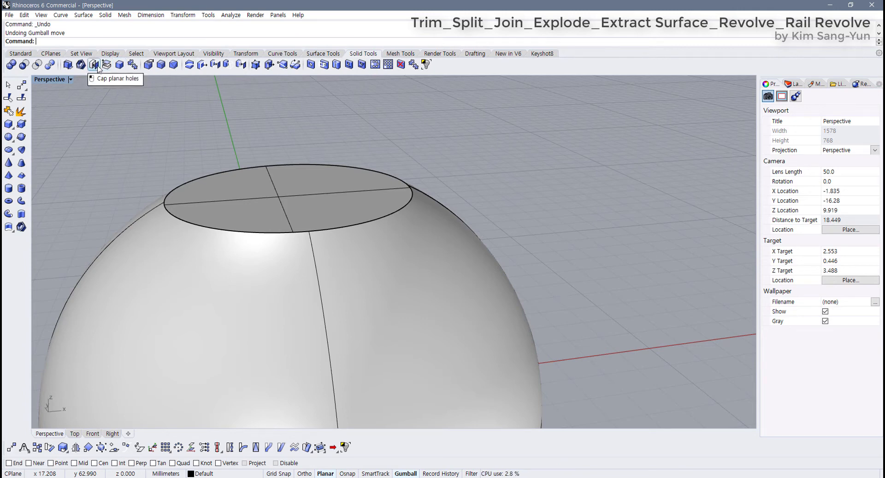
click(340, 201)
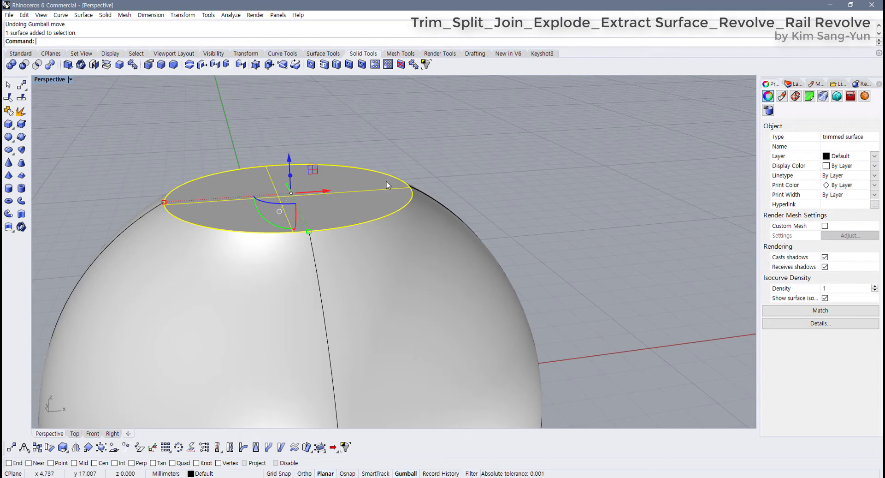
click(135, 170)
click(316, 54)
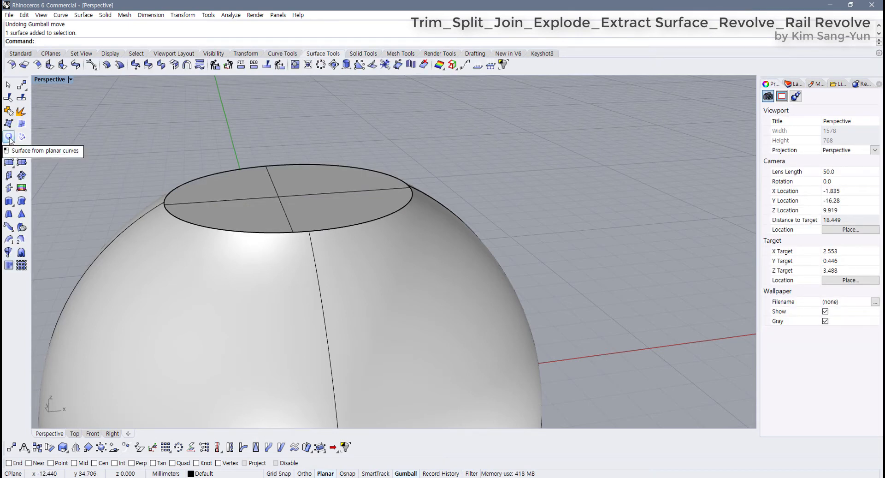
click(276, 178)
click(417, 145)
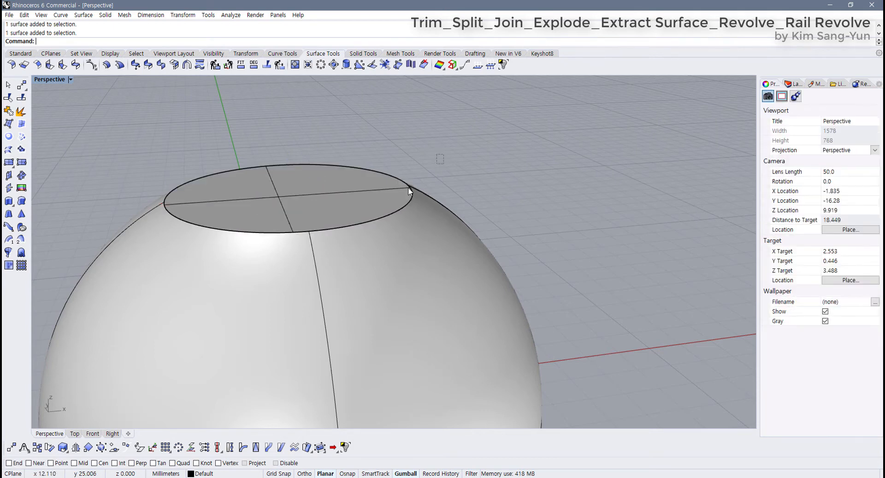
Join the planar disc and the open sphere into one polysurface, and test it with a short move that is undone
drag(410, 188, 176, 174)
click(8, 111)
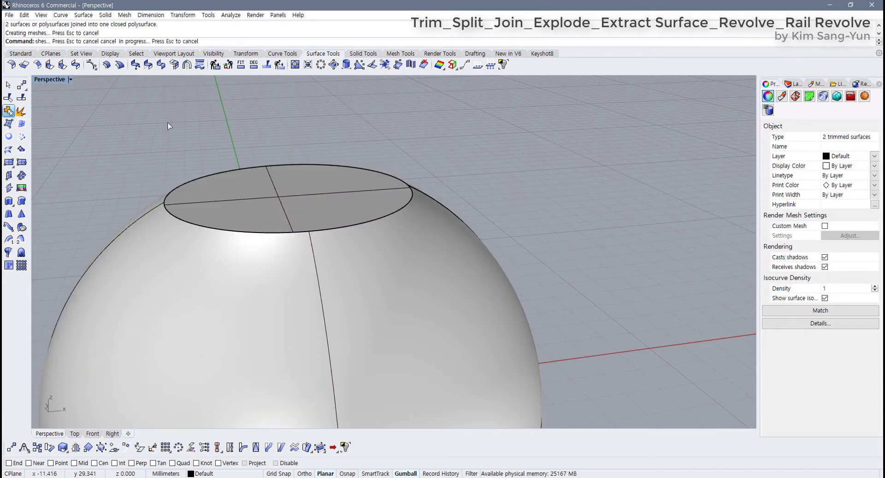
drag(232, 198, 218, 187)
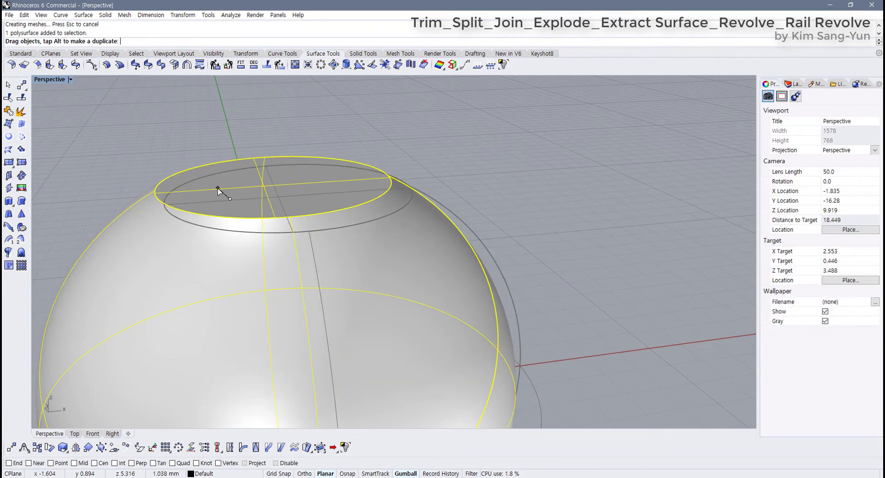
key(ctrl+z)
scroll(222, 192, down, 7)
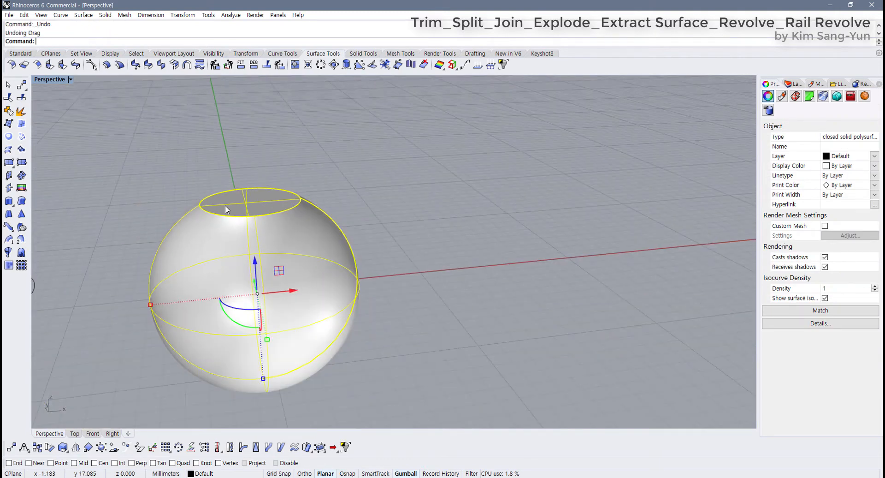
key(Escape)
right_drag(267, 236, 408, 249)
scroll(250, 275, down, 6)
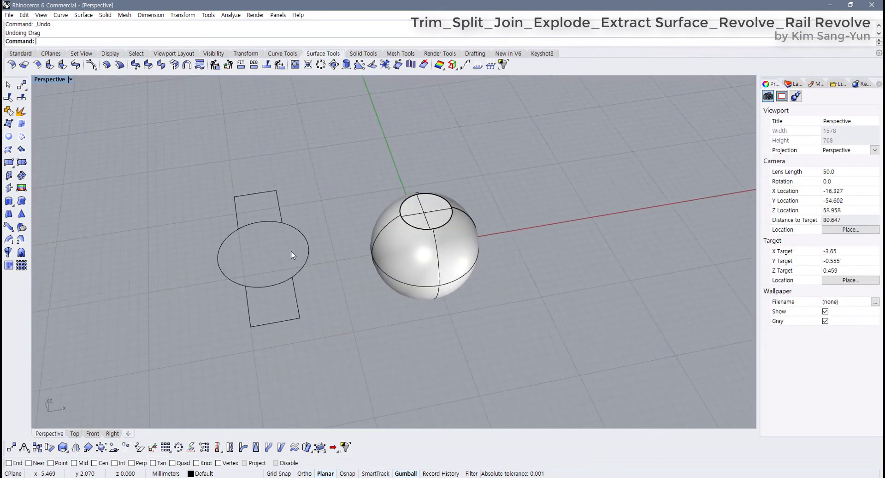
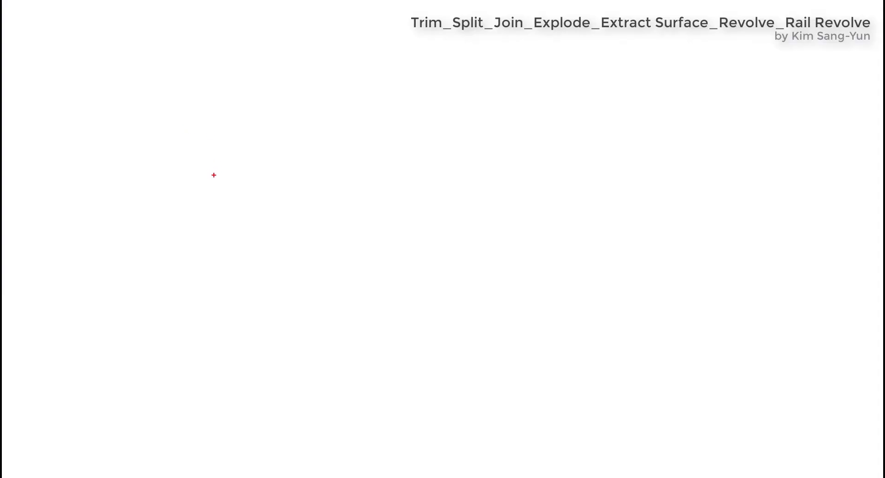
Sketch a freehand oval with crossing curves inside it on the blank annotation screen, and leave that screen
mouse_move(189, 230)
mouse_down()
mouse_move(182, 213)
mouse_move(308, 87)
mouse_move(360, 174)
mouse_move(230, 235)
mouse_move(196, 226)
mouse_up()
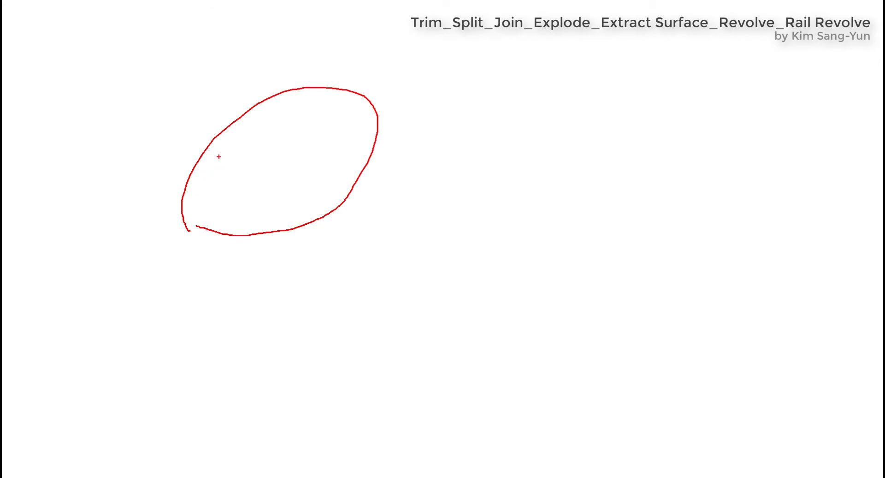
mouse_move(210, 144)
mouse_down()
mouse_move(270, 158)
mouse_move(281, 209)
mouse_up()
mouse_move(172, 205)
mouse_down()
mouse_move(280, 208)
mouse_move(345, 139)
mouse_move(360, 105)
mouse_up()
mouse_move(259, 148)
mouse_down()
mouse_move(230, 167)
mouse_move(206, 215)
mouse_up()
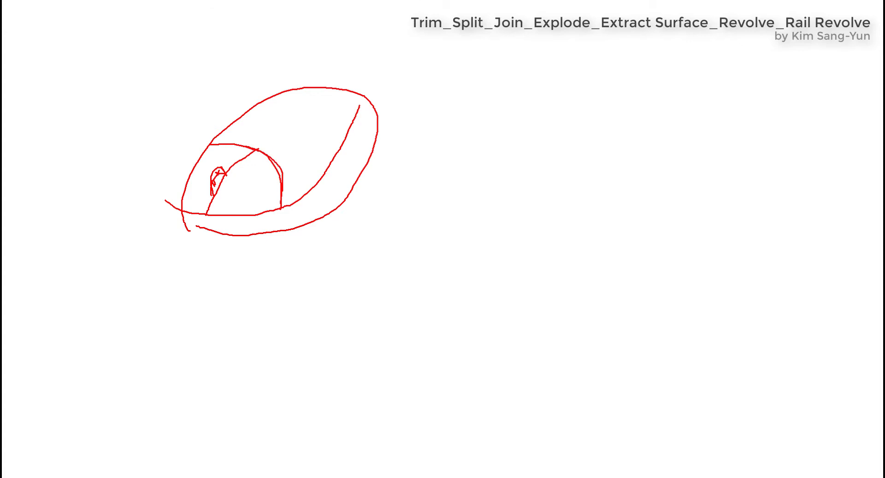
mouse_move(203, 153)
mouse_down()
mouse_move(237, 148)
mouse_move(281, 195)
mouse_up()
mouse_move(259, 149)
mouse_down()
mouse_move(222, 184)
mouse_move(209, 219)
mouse_move(279, 205)
mouse_move(360, 102)
mouse_move(330, 154)
mouse_move(247, 208)
mouse_move(194, 212)
mouse_up()
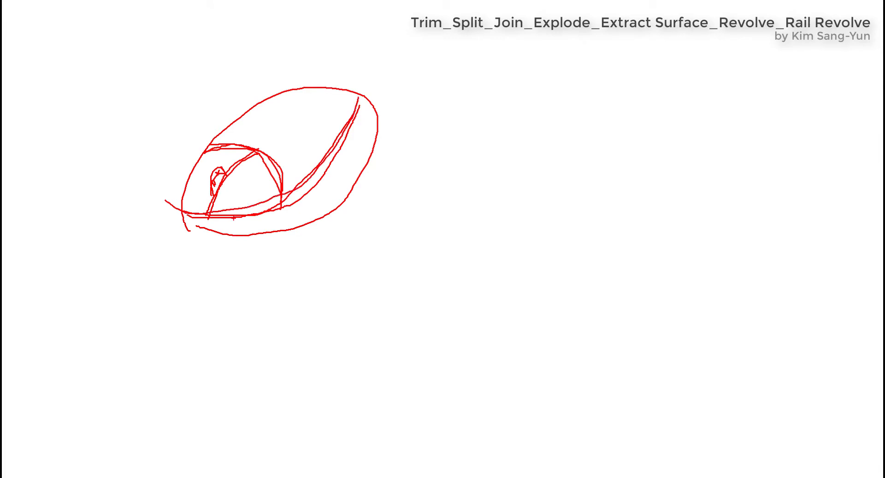
key(Escape)
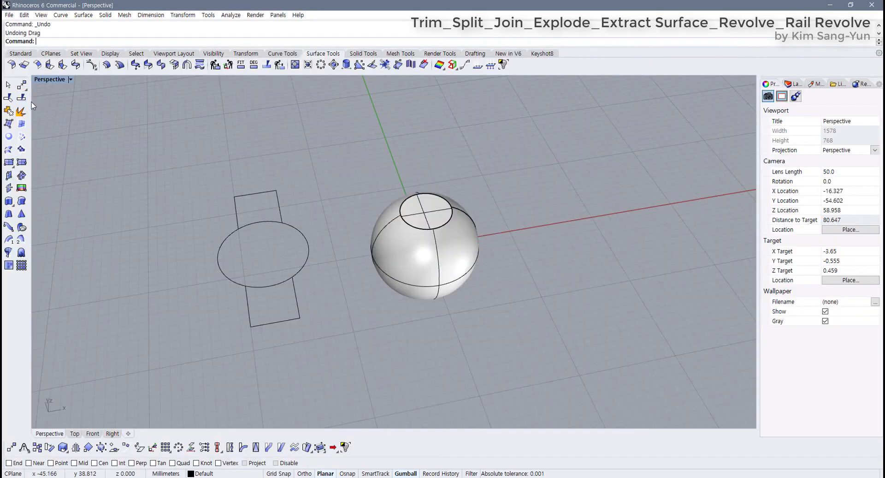
Switch to the Notepad topic list, highlight the Trim, Split and Join entries, and return to Rhino
mouse_move(317, 187)
right_down()
mouse_move(291, 164)
mouse_move(508, 172)
right_up()
key(ctrl+a)
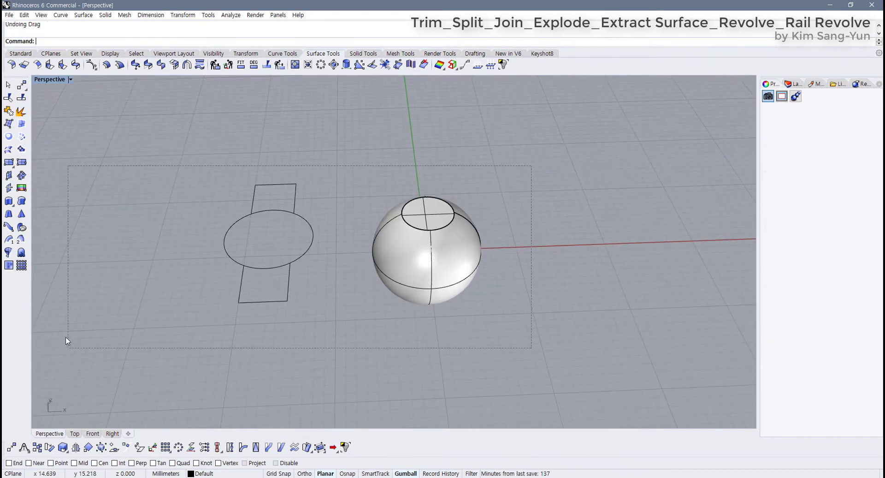
key(alt+Tab)
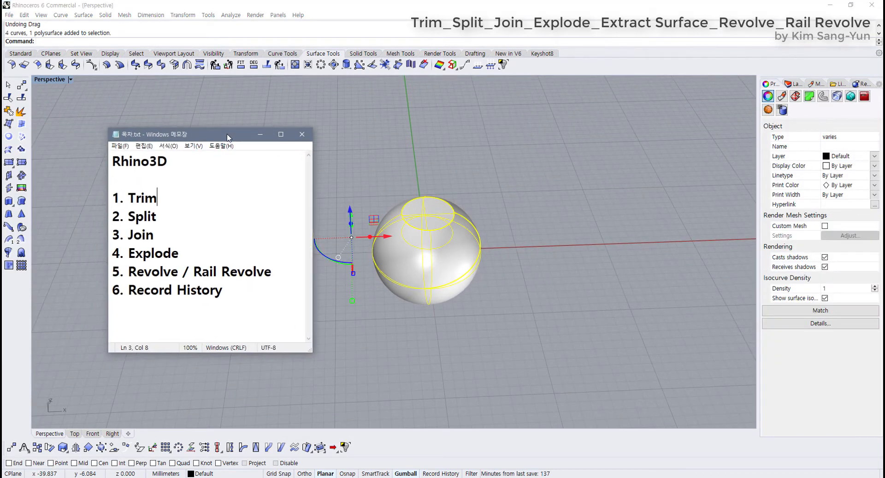
shift+click(198, 206)
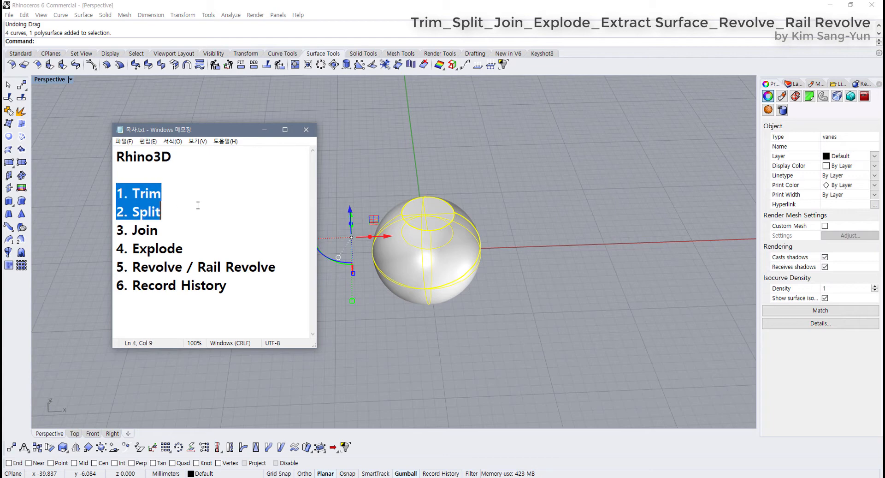
click(167, 234)
drag(167, 234, 112, 197)
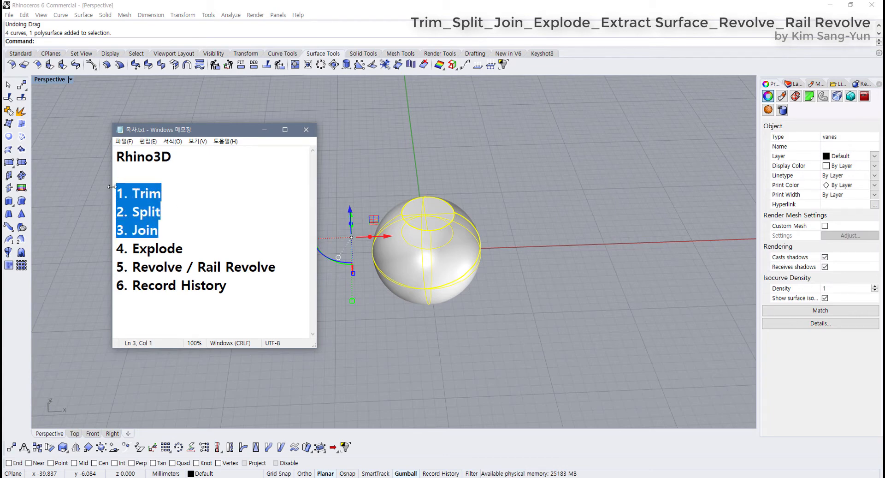
key(alt+Tab)
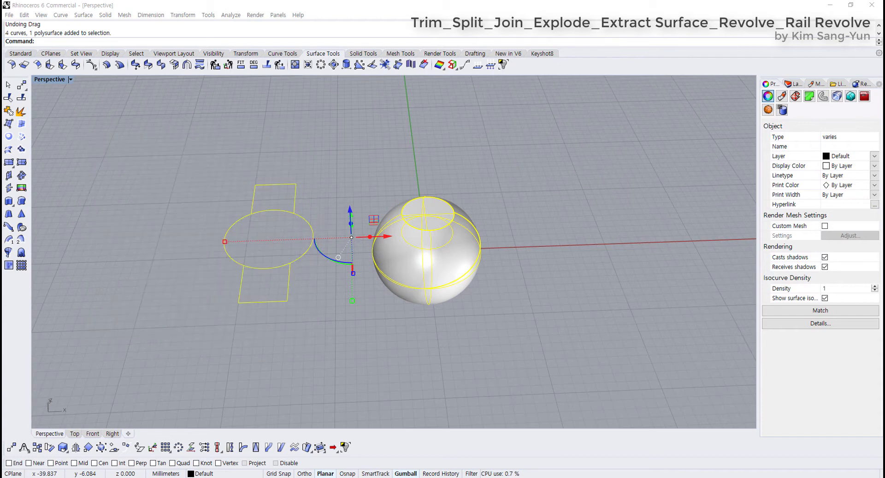
Delete all curves and the closed sphere, and restore the four-viewport layout
click(560, 159)
key(ctrl+a)
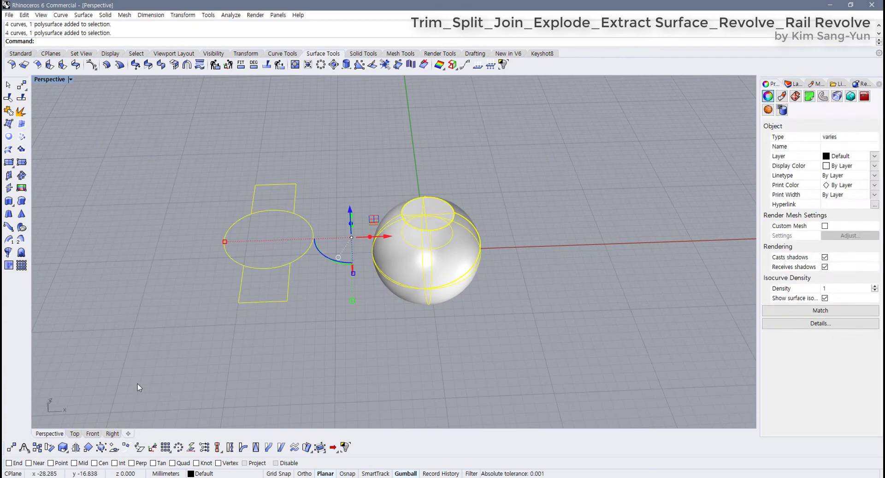
key(Delete)
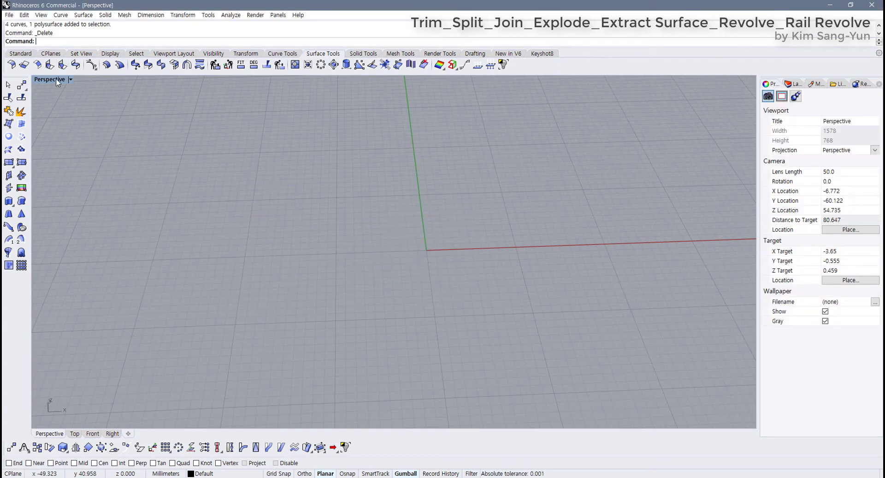
double_click(57, 79)
right_drag(194, 209, 125, 168)
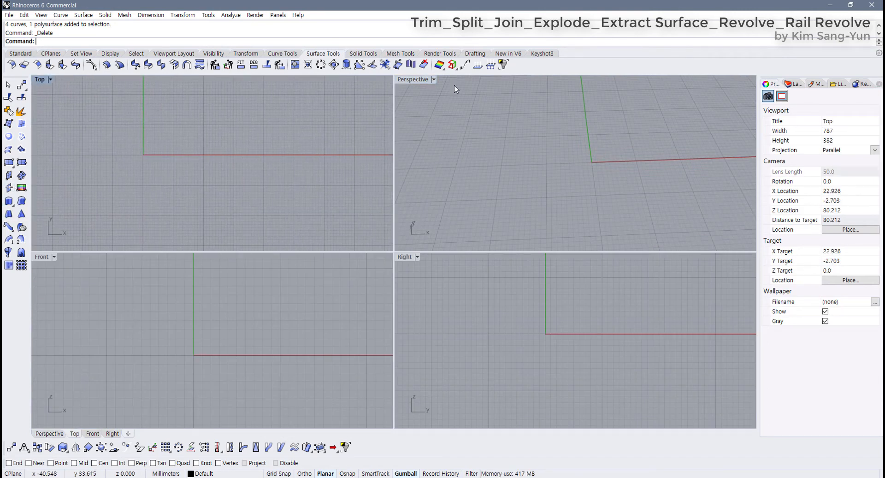
Create a solid box about 15 mm high on the negative X side of the origin, placing its base in the Top view
click(353, 55)
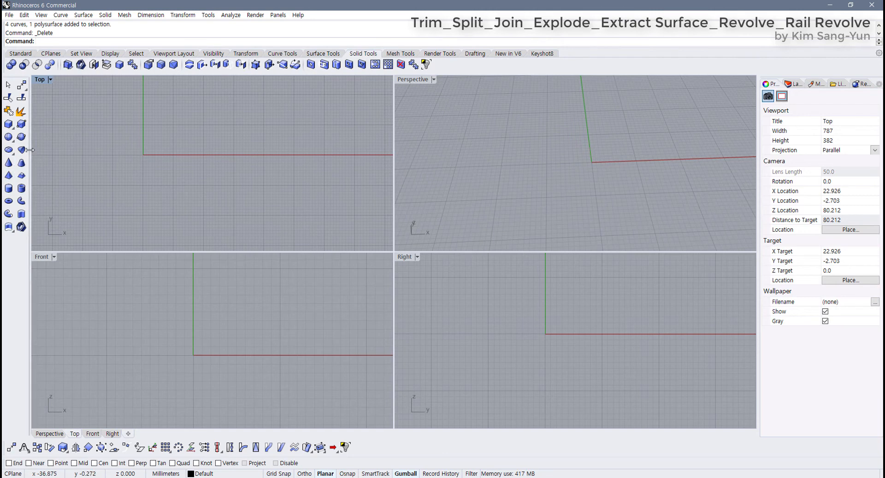
click(8, 123)
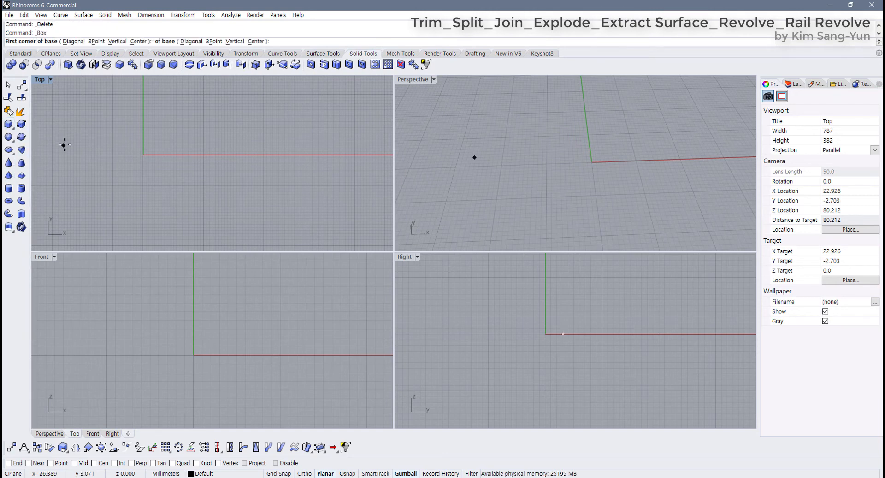
click(64, 141)
click(105, 178)
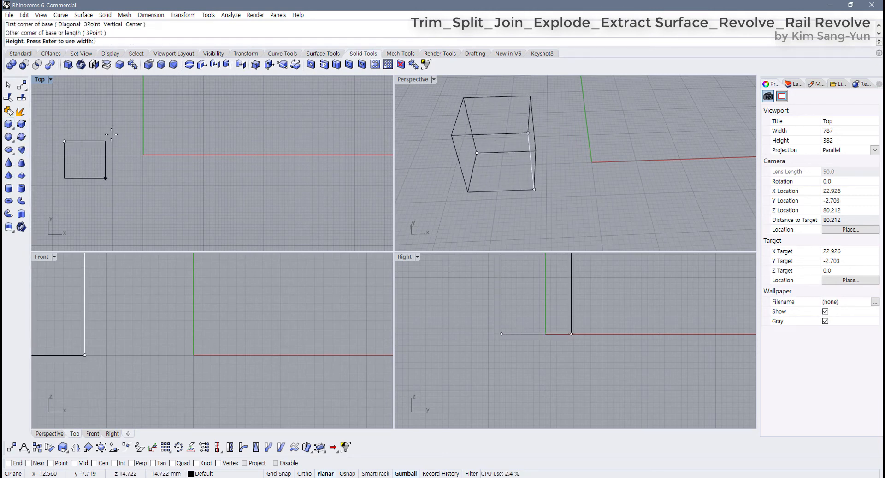
click(110, 134)
Create a solid vertical cylinder with its base centred near the origin, beside the box
click(8, 188)
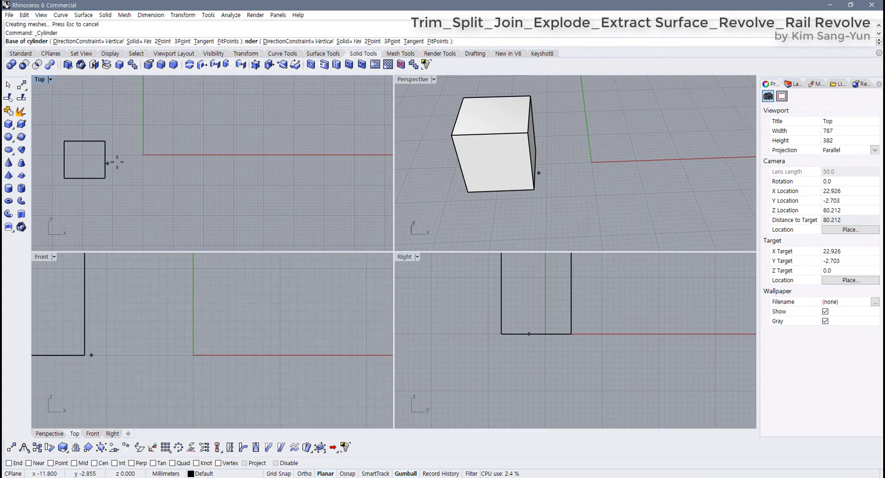
click(144, 156)
click(158, 167)
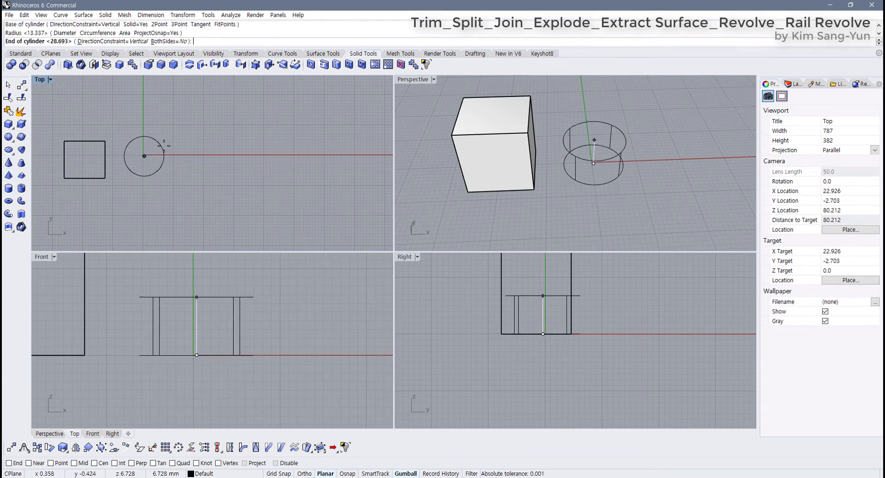
click(165, 119)
Create a sphere centred on the X axis on the far side of the cylinder from the box
click(8, 137)
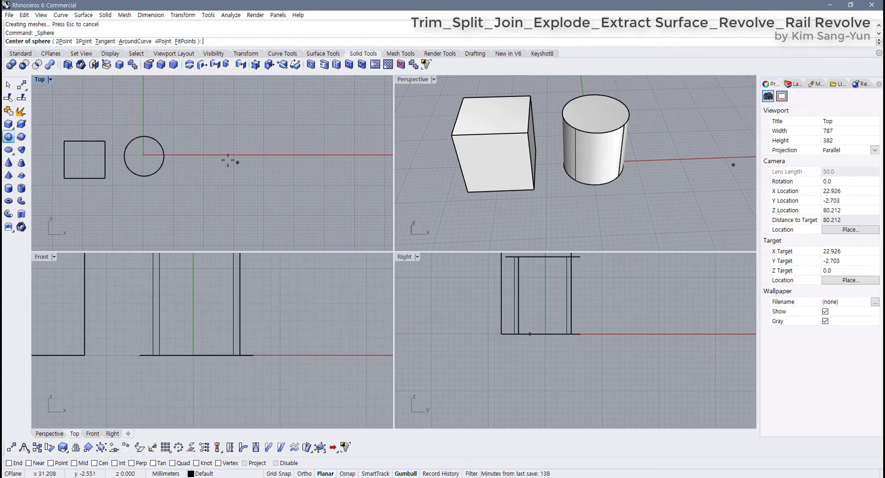
click(200, 155)
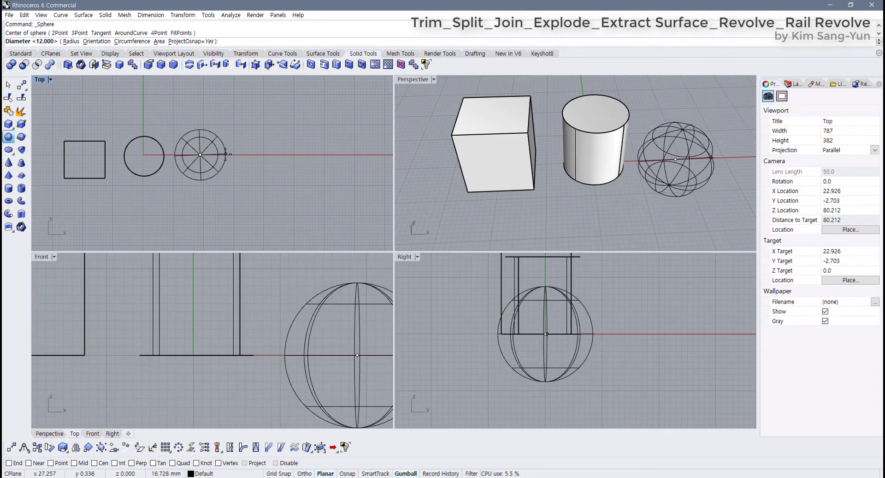
key(F8)
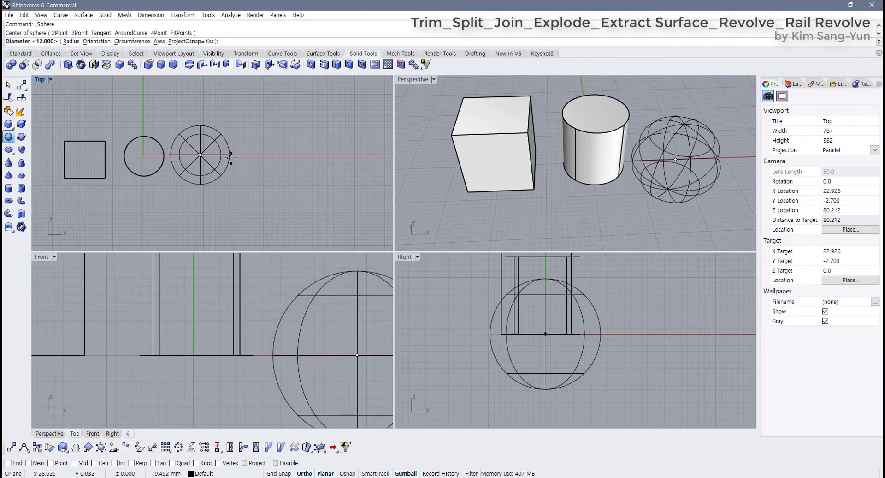
click(218, 162)
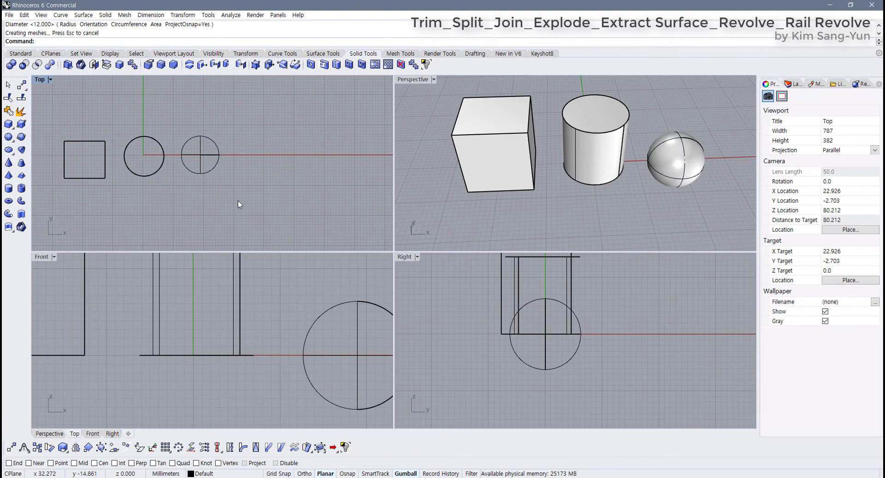
scroll(207, 172, up, 4)
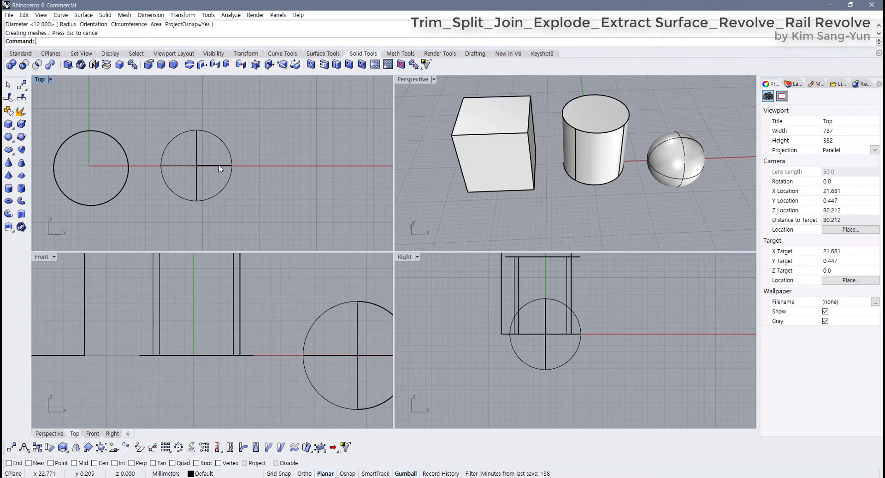
scroll(220, 173, down, 3)
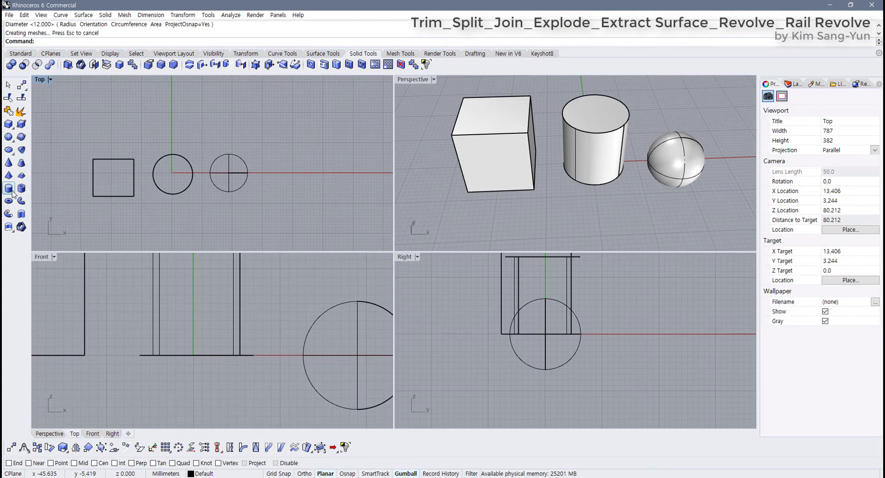
Create a cone with a base radius of about 6 mm next to the sphere, and delete it
click(9, 164)
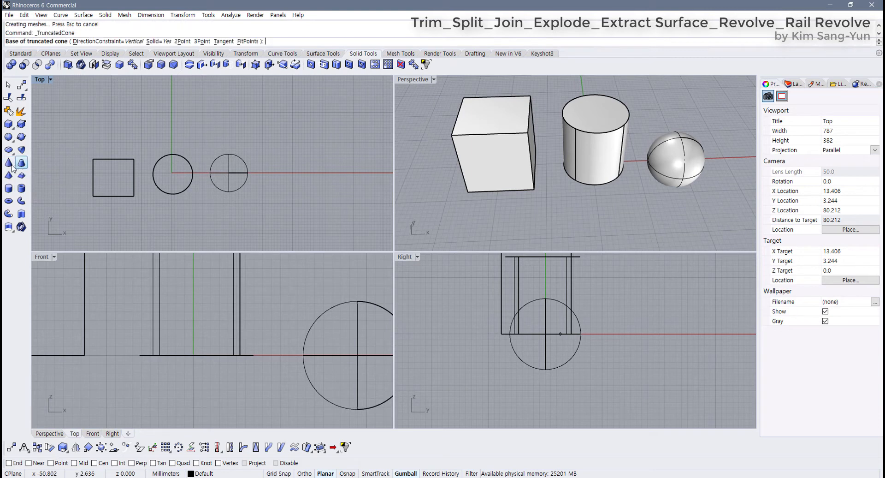
click(275, 172)
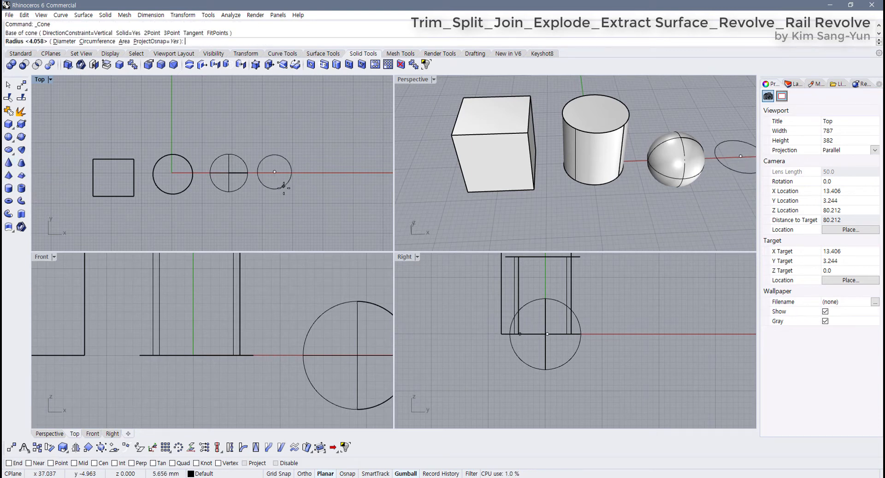
click(277, 154)
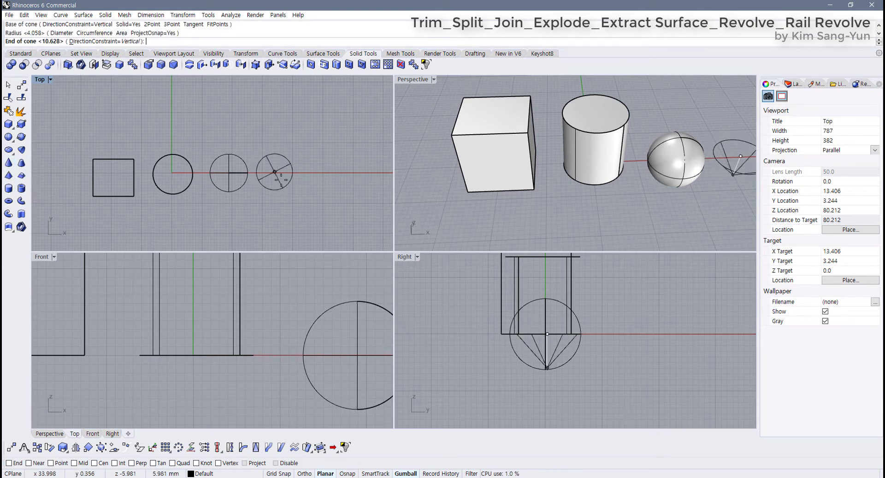
click(277, 134)
scroll(280, 185, up, 4)
click(280, 183)
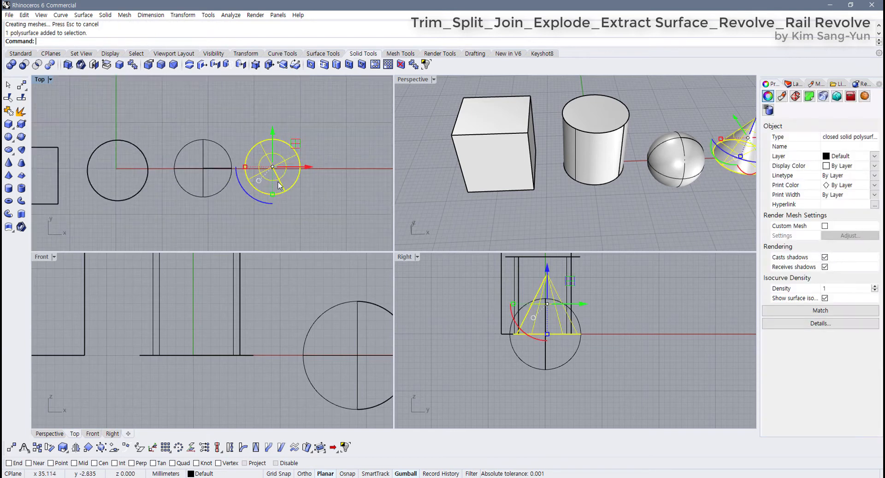
key(Delete)
Create a solid vertical cone centred on the X axis beyond the sphere, with a base radius of about 5.4 mm and its apex upward
key(Return)
click(277, 169)
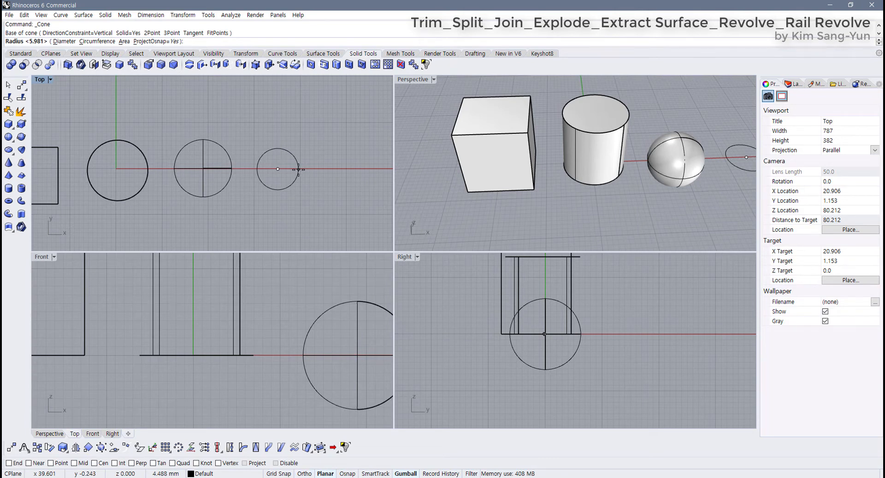
key(shift)
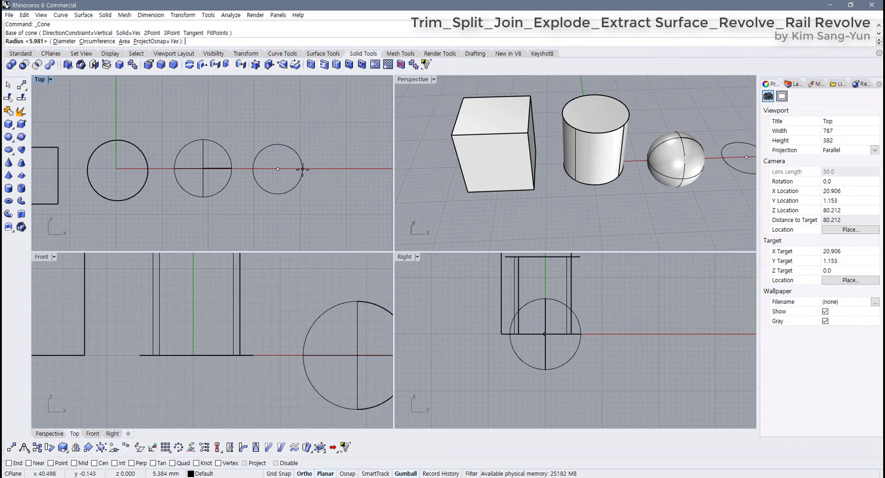
click(302, 169)
scroll(223, 343, down, 2)
right_drag(223, 343, 91, 360)
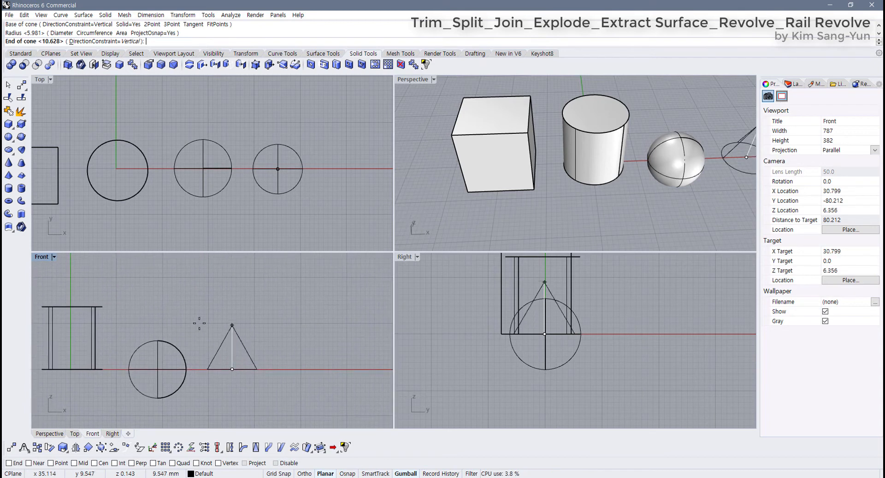
click(232, 312)
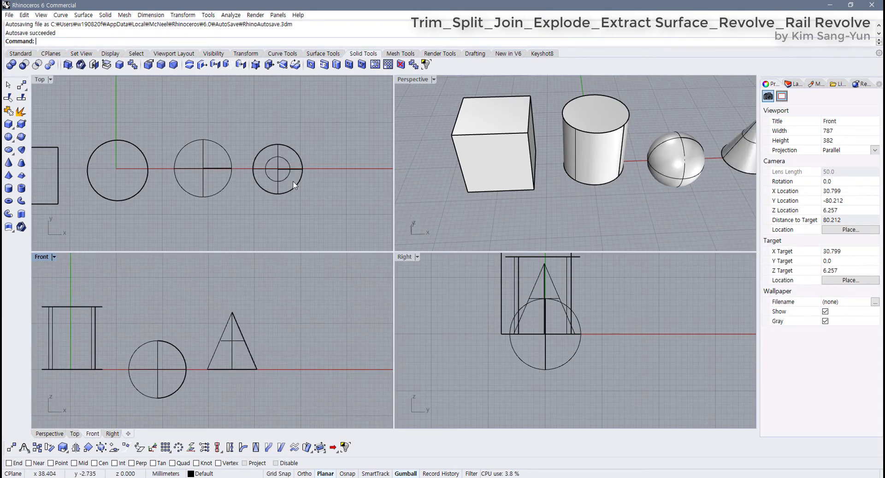
Create a sphere about 15.1 mm in diameter on the negative Y side of the row, picking its size point diagonally from the centre
scroll(238, 205, down, 3)
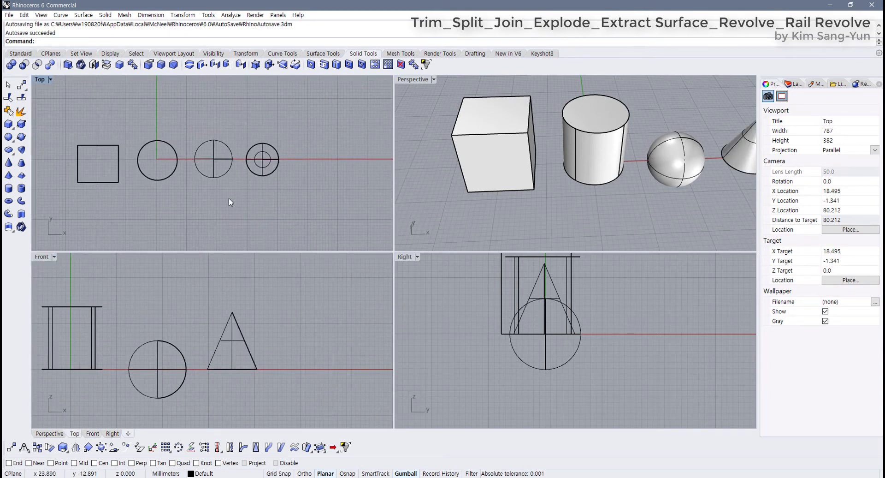
right_drag(229, 199, 230, 191)
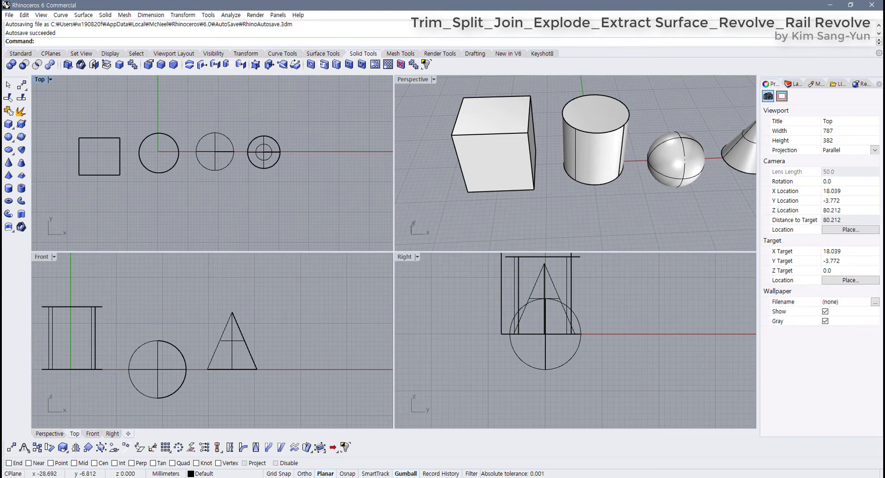
click(8, 137)
click(215, 210)
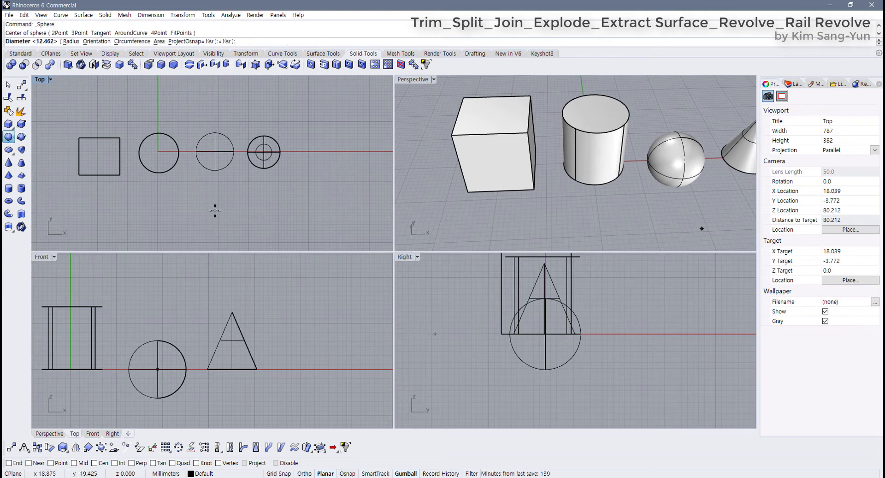
click(231, 230)
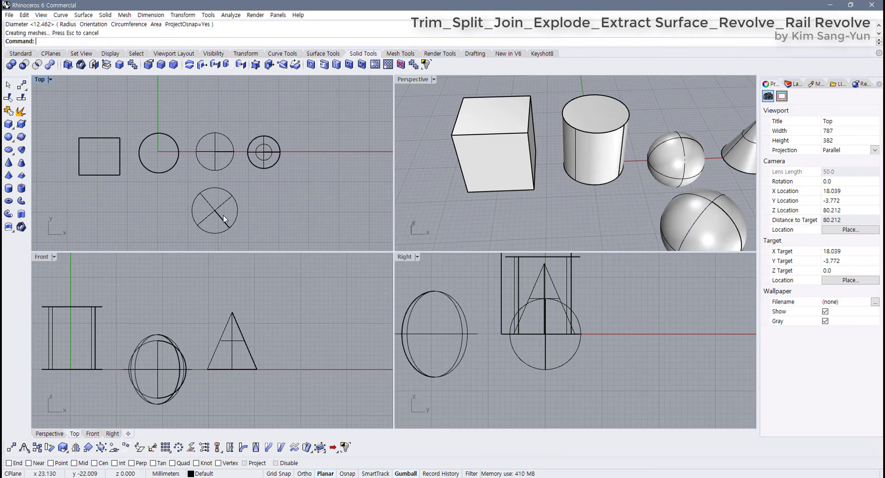
Create another sphere farther along negative Y from the diagonal one, picking its size point straight along the X direction
right_drag(240, 219, 241, 170)
key(Return)
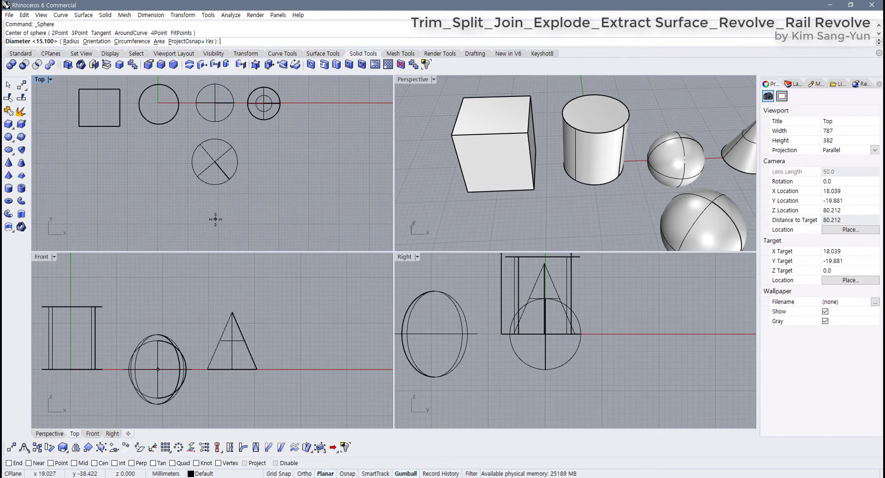
click(215, 218)
click(238, 218)
click(238, 219)
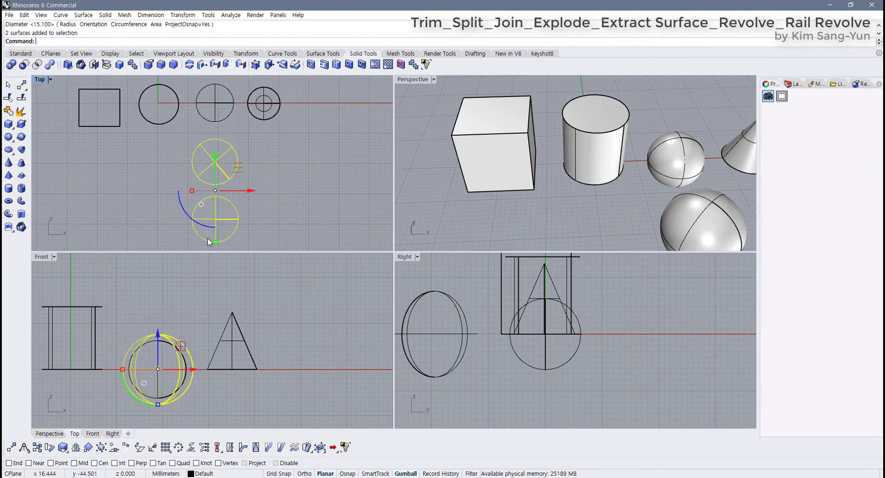
Compare the isocurve directions of the two extra spheres in the Top view, using Shaded display and then returning to Wireframe
click(276, 224)
right_drag(276, 225, 255, 197)
drag(217, 206, 217, 206)
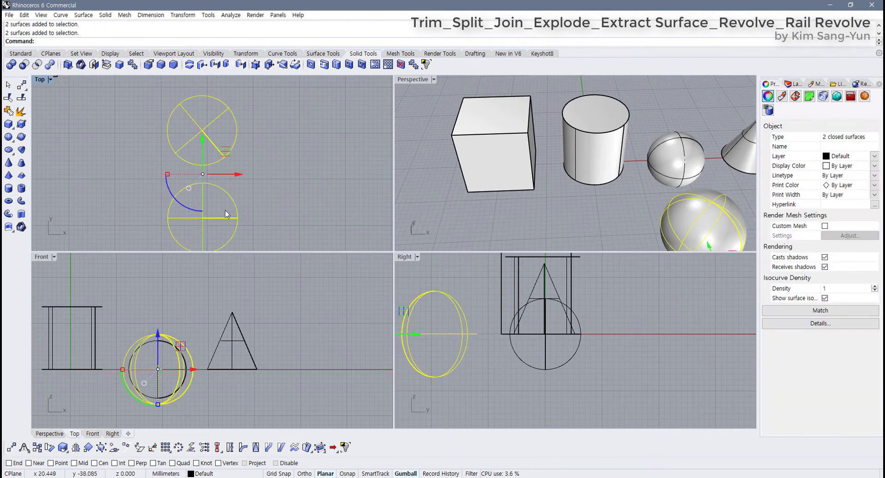
click(51, 80)
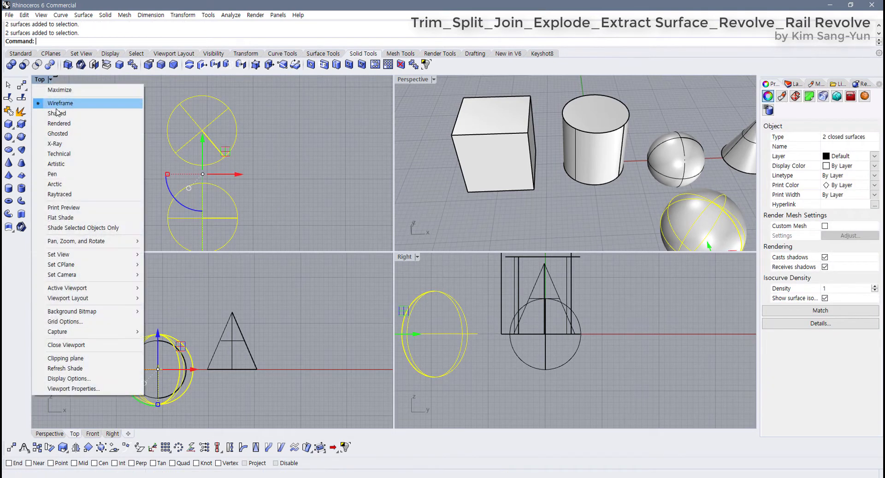
click(60, 113)
click(260, 177)
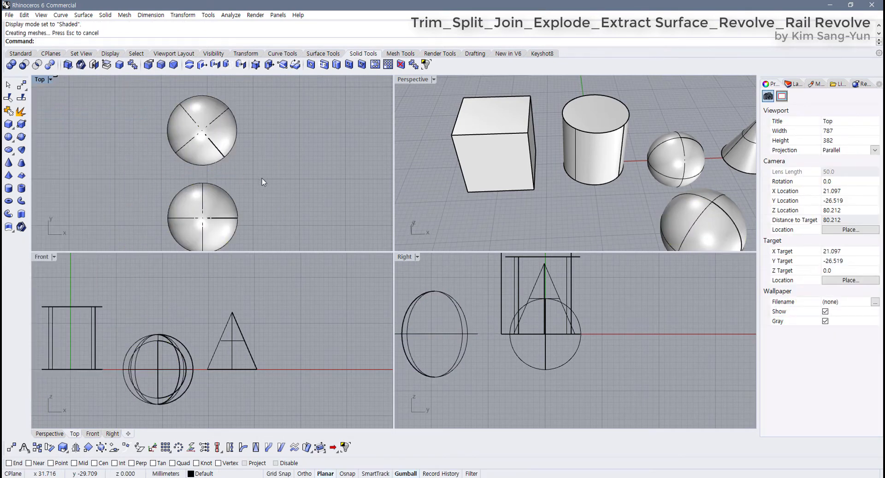
click(50, 80)
click(58, 102)
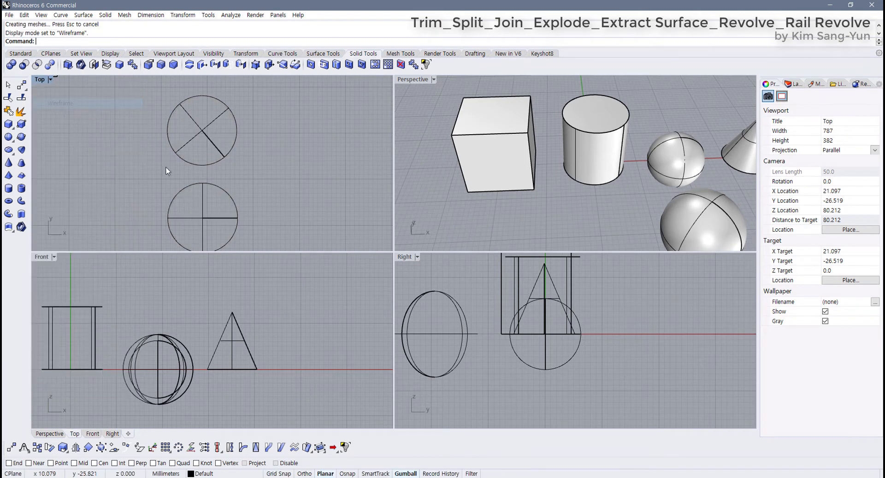
Maximize the Right view and compare the wireframe isocurves of the two extra spheres by selecting them
right_drag(523, 361, 587, 368)
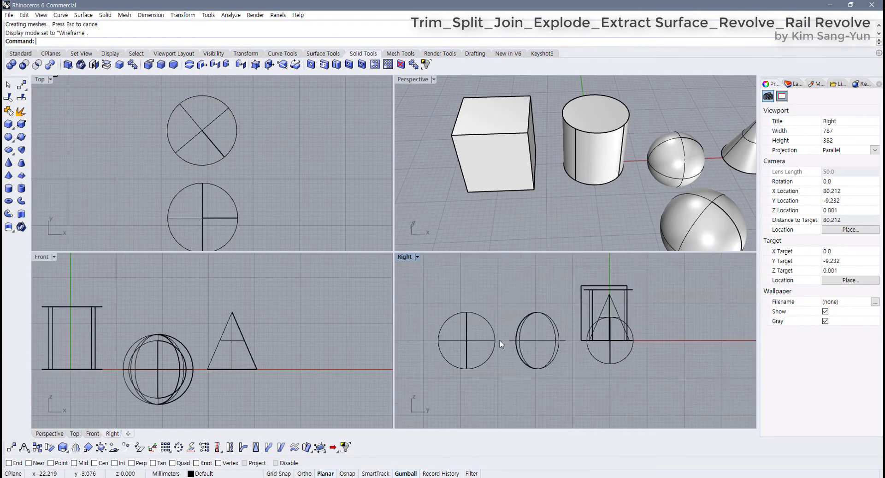
double_click(408, 257)
right_drag(312, 314, 368, 344)
drag(392, 363, 258, 314)
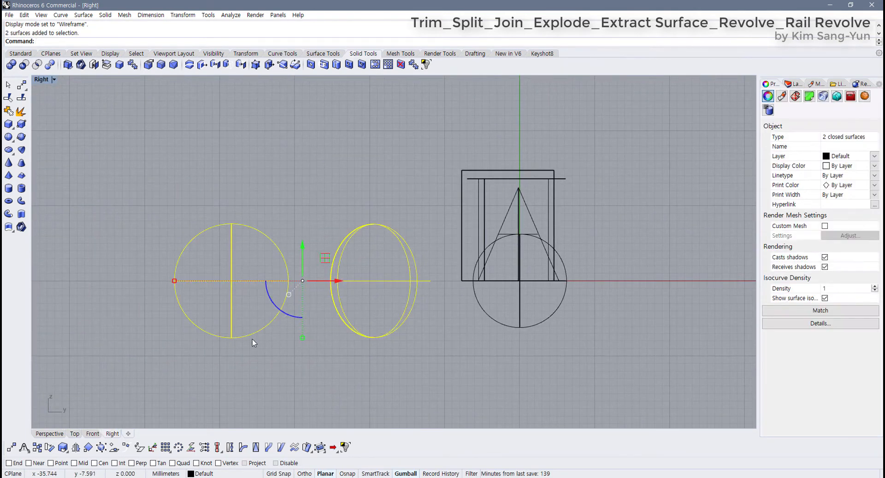
drag(256, 343, 206, 295)
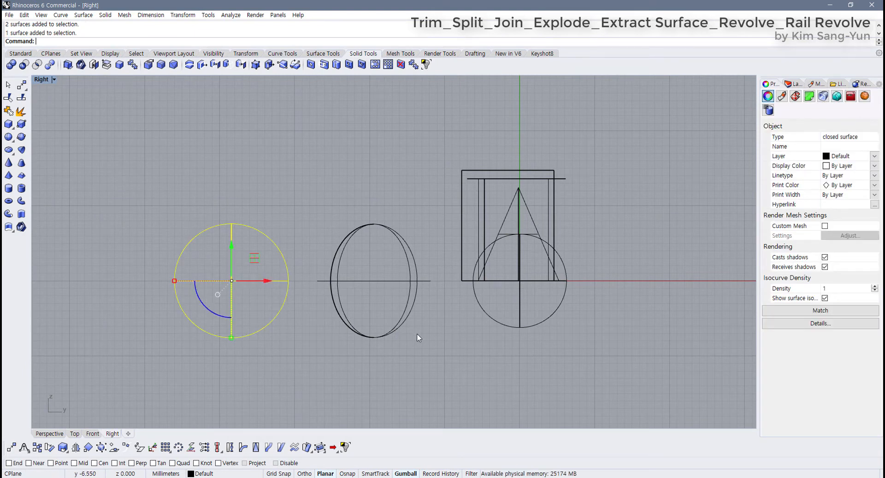
drag(418, 337, 204, 222)
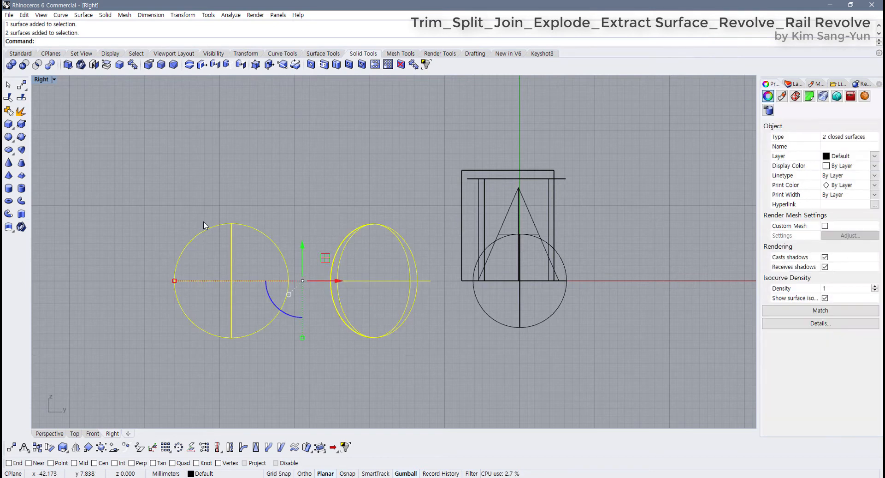
click(288, 219)
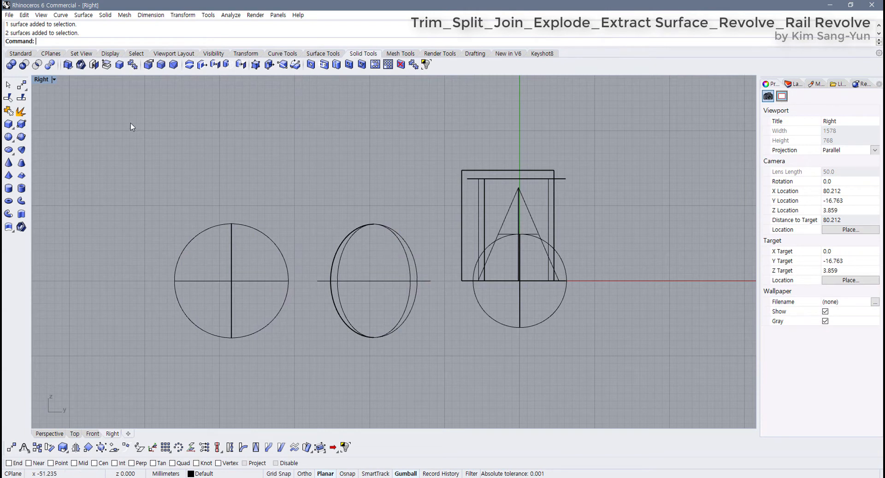
Examine the two extra spheres in Shaded display in the Right view, then return it to Wireframe
click(54, 79)
click(56, 113)
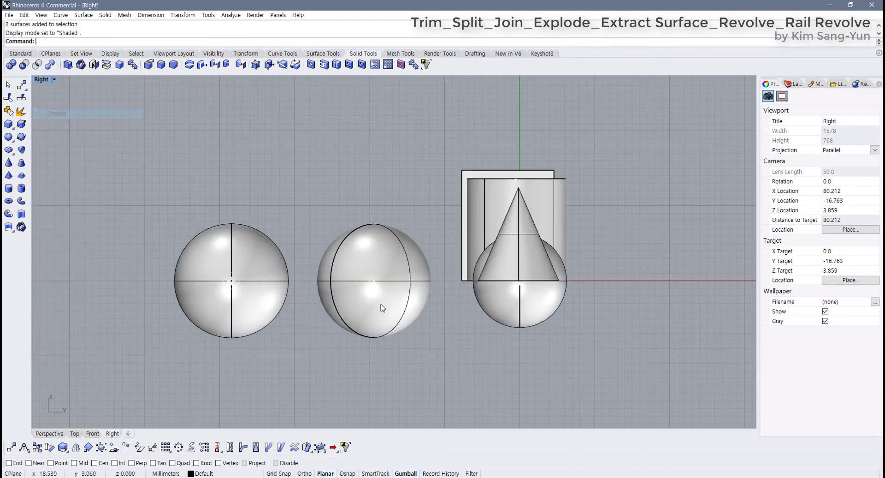
click(378, 317)
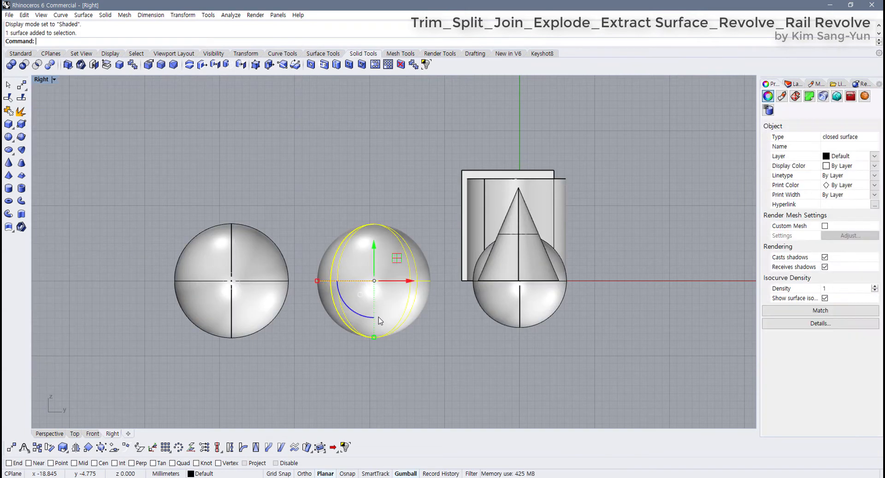
click(275, 195)
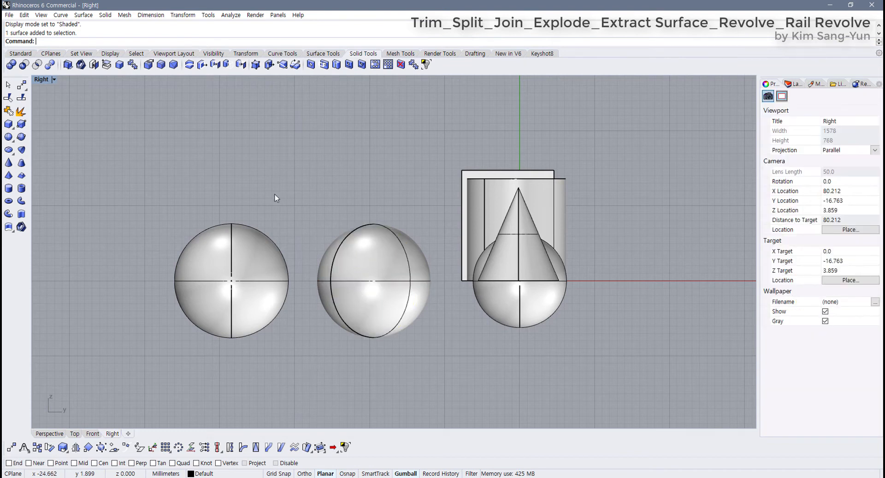
click(56, 80)
click(57, 103)
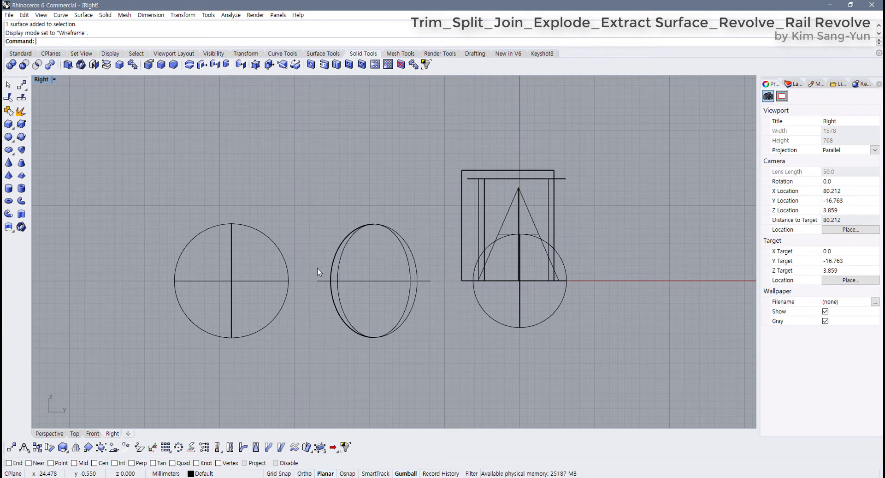
Restore the four-view layout and delete the two extra spheres on the negative Y side of the row
double_click(41, 79)
click(231, 151)
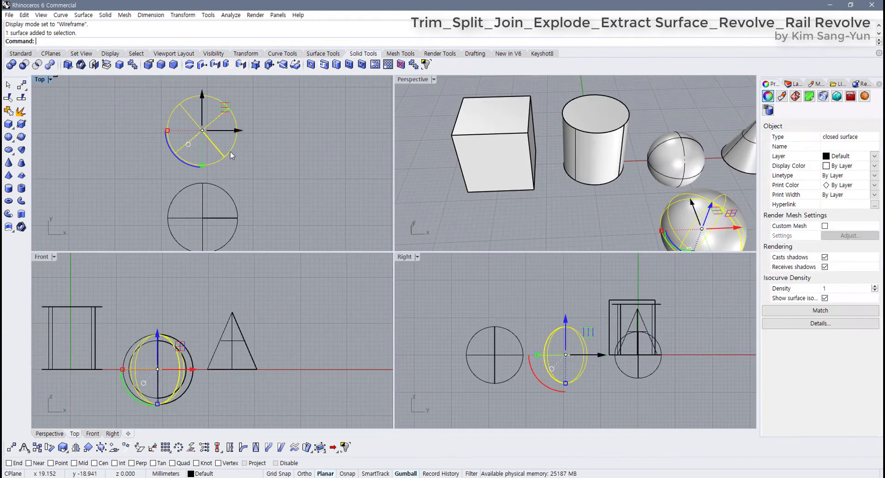
right_drag(241, 192, 234, 211)
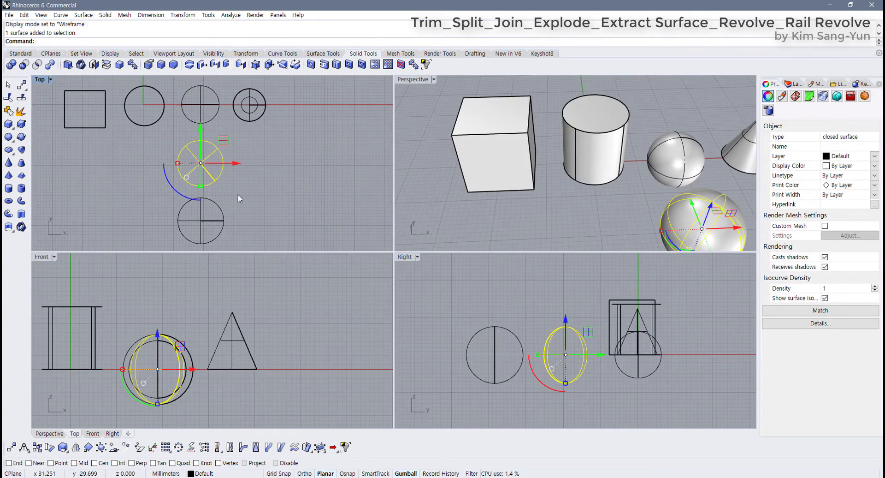
click(237, 194)
drag(237, 186, 200, 225)
key(Delete)
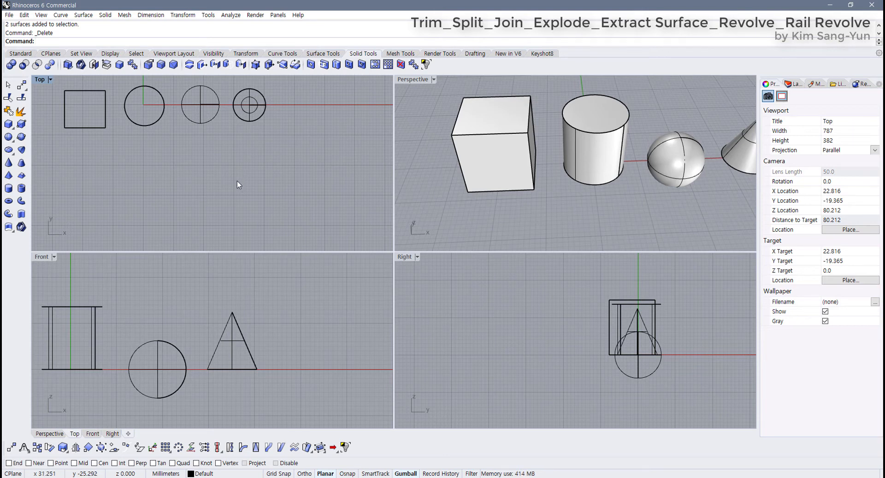
Create a solid truncated cone centred on the X axis beyond the cone, with a top radius smaller than its base
scroll(249, 186, up, 2)
right_drag(247, 197, 187, 206)
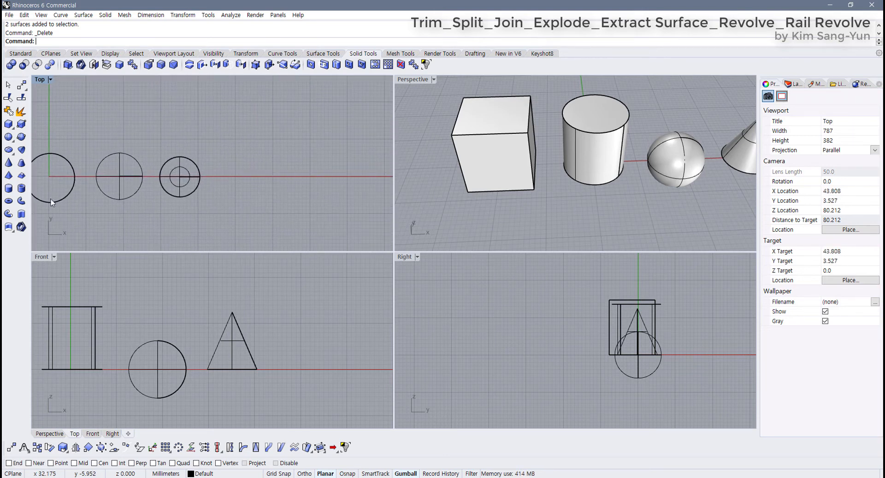
click(22, 166)
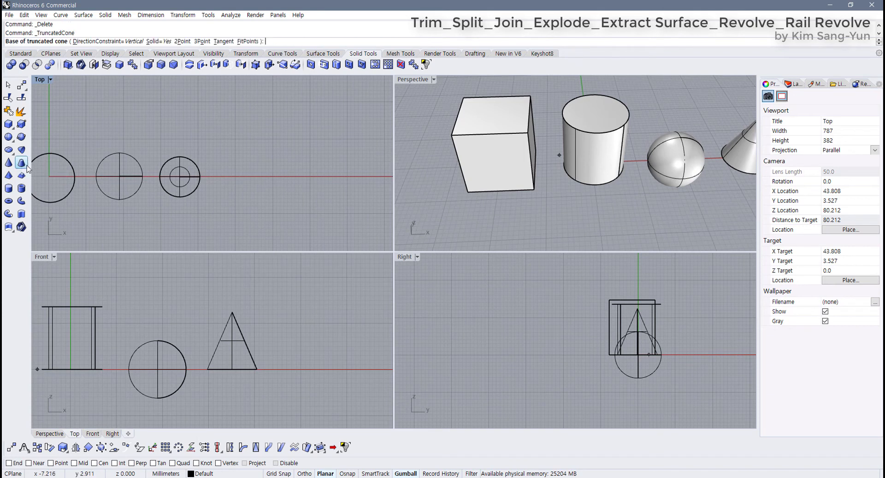
click(236, 176)
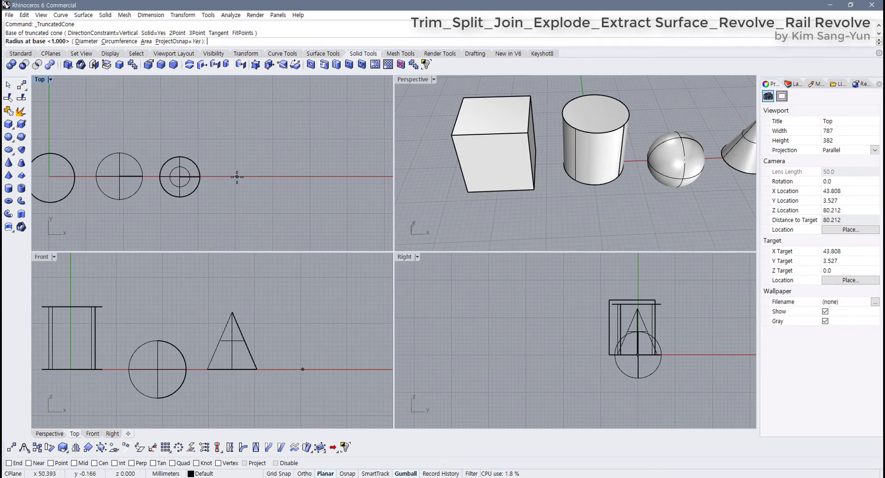
click(264, 179)
click(306, 308)
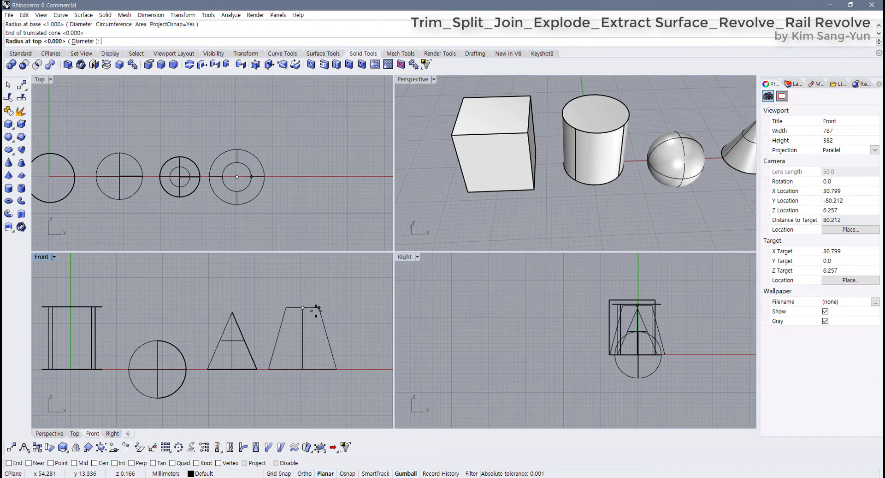
click(318, 308)
Maximize the Perspective view and select the box, cylinder, sphere, cone and truncated cone one by one to examine them as objects
double_click(417, 79)
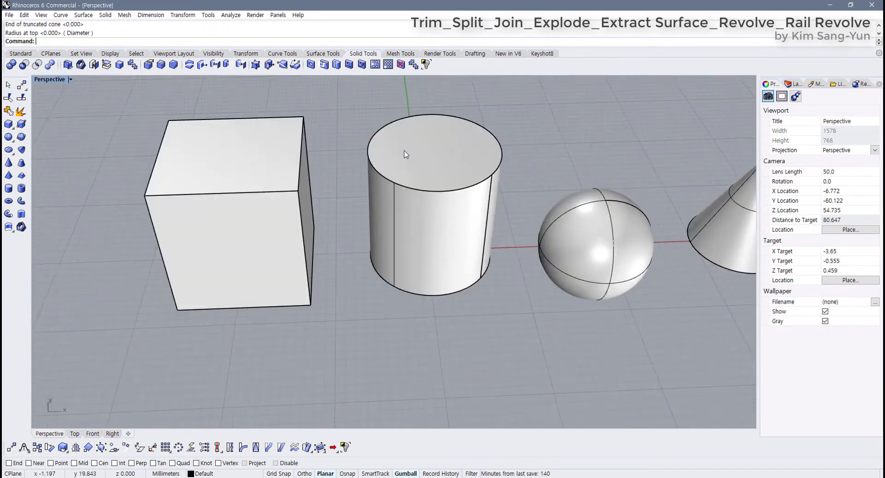
scroll(405, 154, down, 5)
right_drag(405, 155, 342, 291)
scroll(342, 290, up, 4)
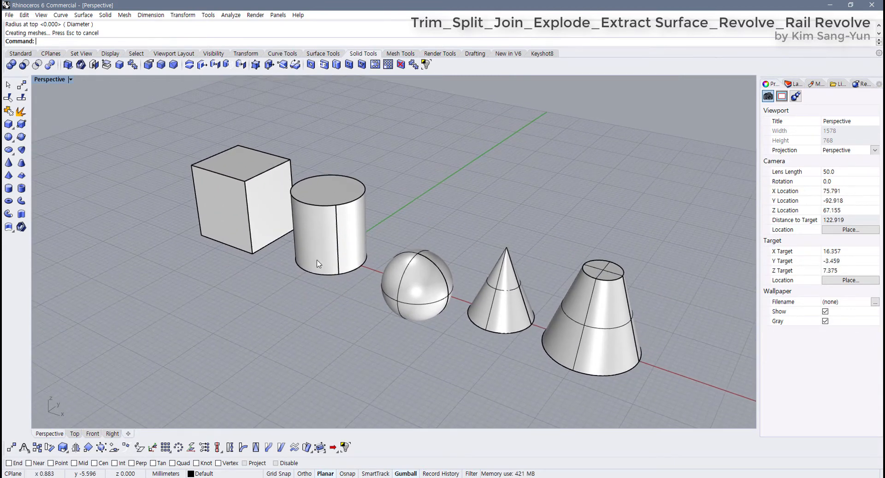
click(233, 217)
click(322, 231)
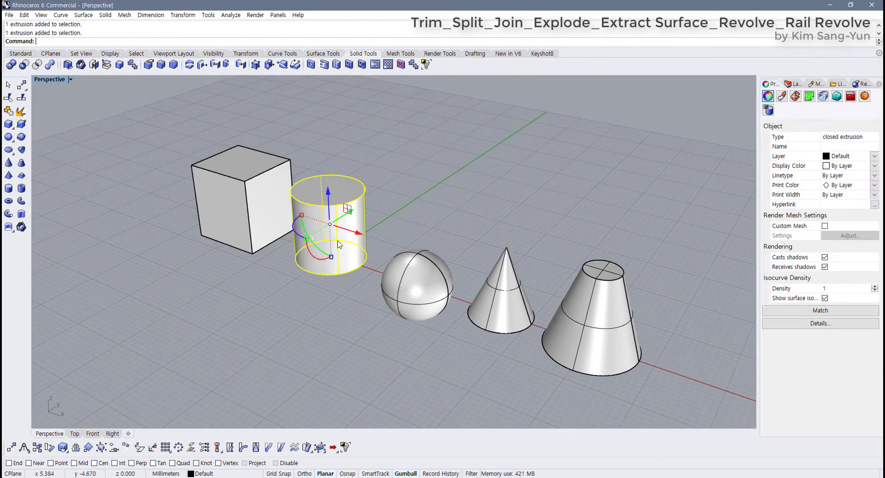
click(425, 299)
click(498, 304)
click(577, 325)
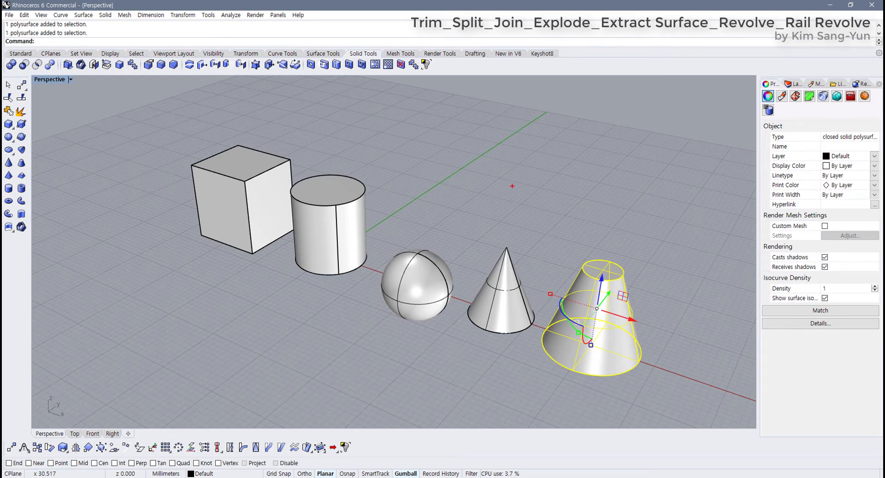
mouse_move(489, 102)
mouse_down()
mouse_move(492, 143)
mouse_move(473, 164)
mouse_up()
drag(520, 136, 515, 155)
drag(589, 120, 579, 182)
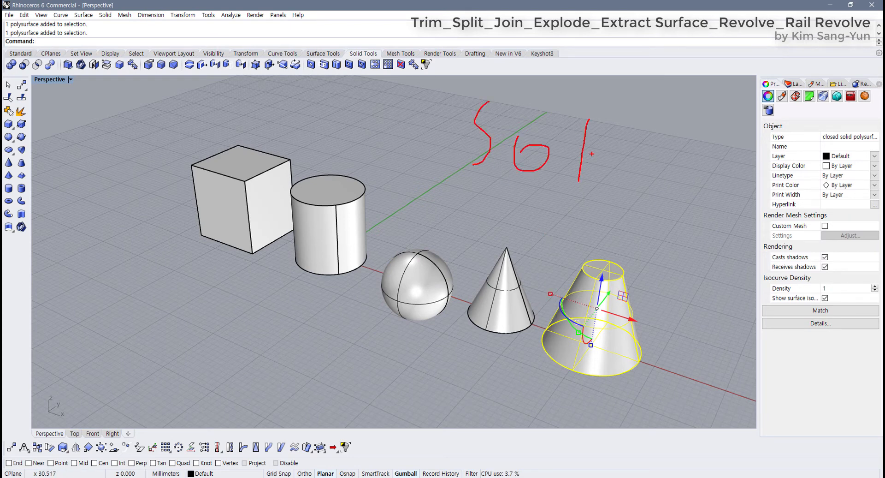
drag(609, 157, 605, 180)
mouse_move(662, 113)
mouse_down()
mouse_move(644, 165)
mouse_move(651, 174)
mouse_move(432, 186)
mouse_up()
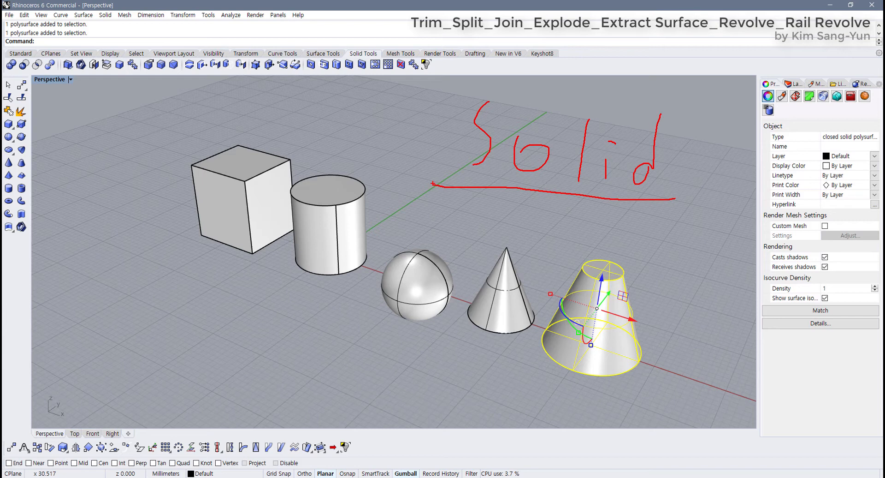
drag(445, 249, 445, 203)
text(POly)
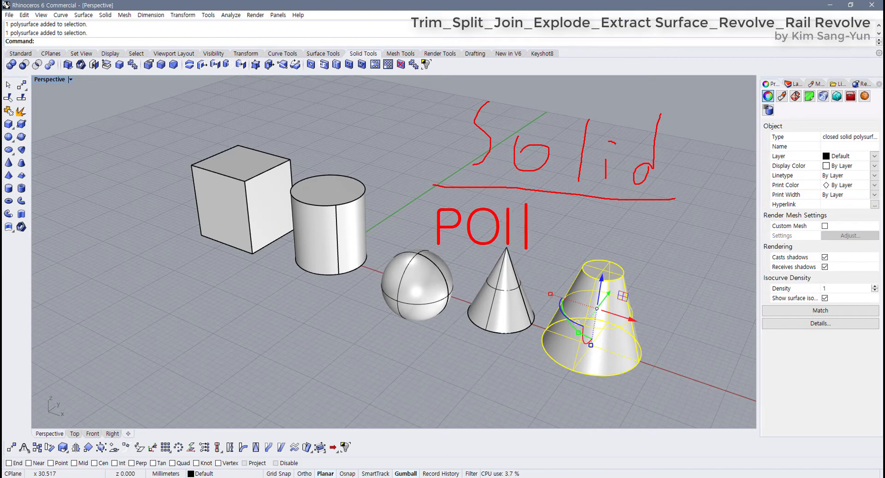
key(BackSpace)
key(BackSpace)
key(BackSpace)
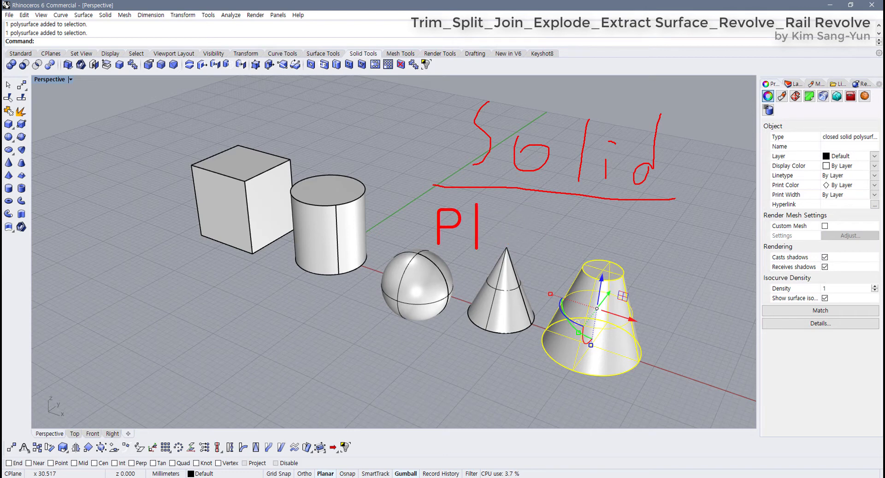
text(olysurface)
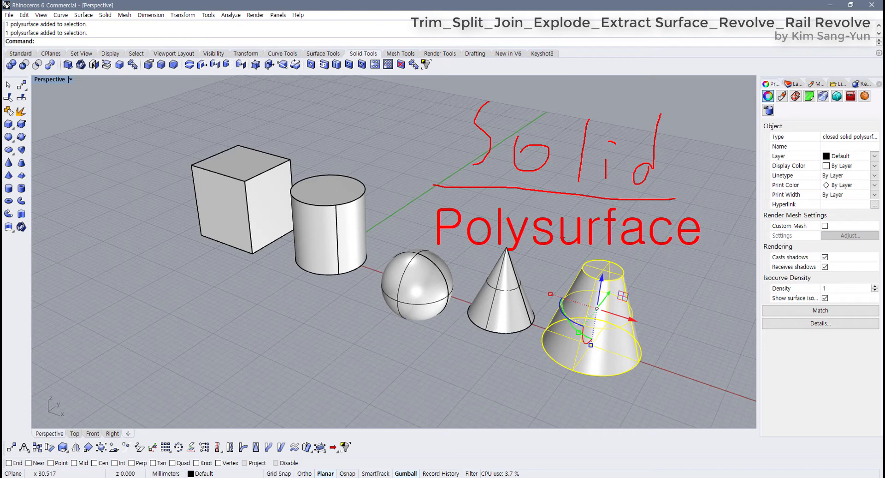
drag(450, 253, 694, 251)
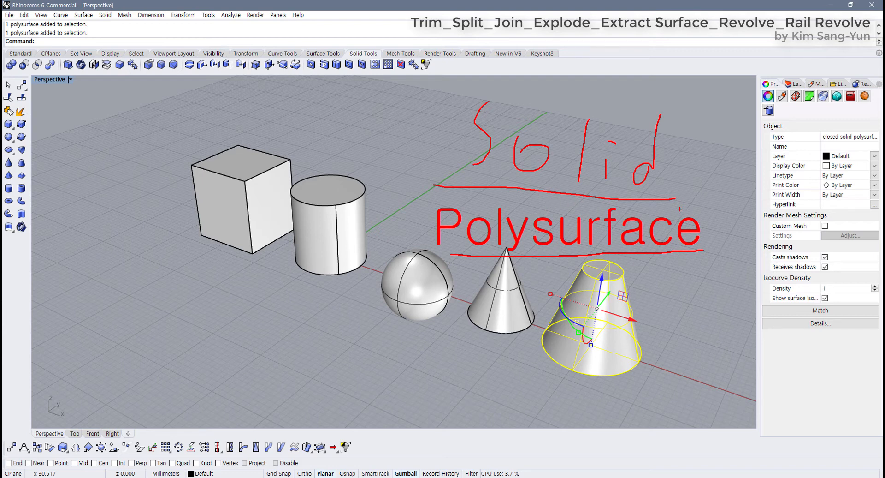
mouse_move(693, 189)
mouse_down()
mouse_move(565, 189)
mouse_move(455, 156)
mouse_move(599, 78)
mouse_move(718, 157)
mouse_move(620, 181)
mouse_up()
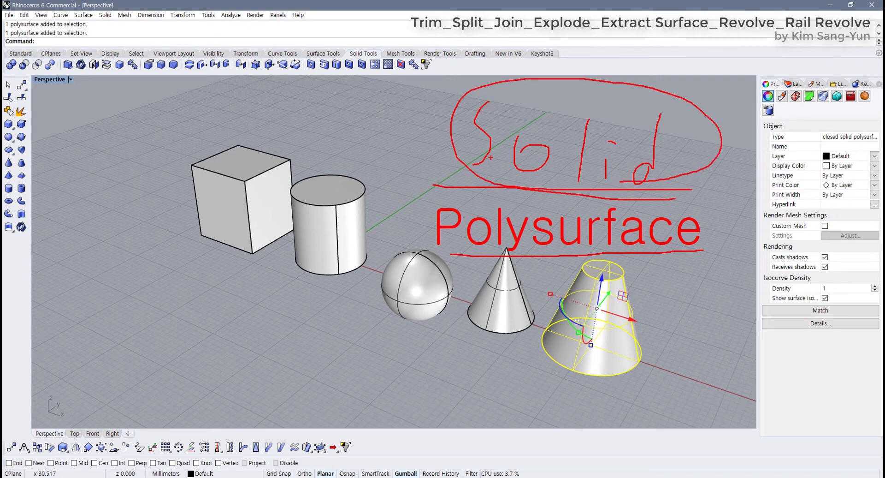
drag(464, 131, 407, 119)
drag(464, 147, 393, 135)
drag(240, 164, 266, 137)
mouse_move(328, 175)
mouse_down()
mouse_move(340, 223)
mouse_move(364, 174)
mouse_up()
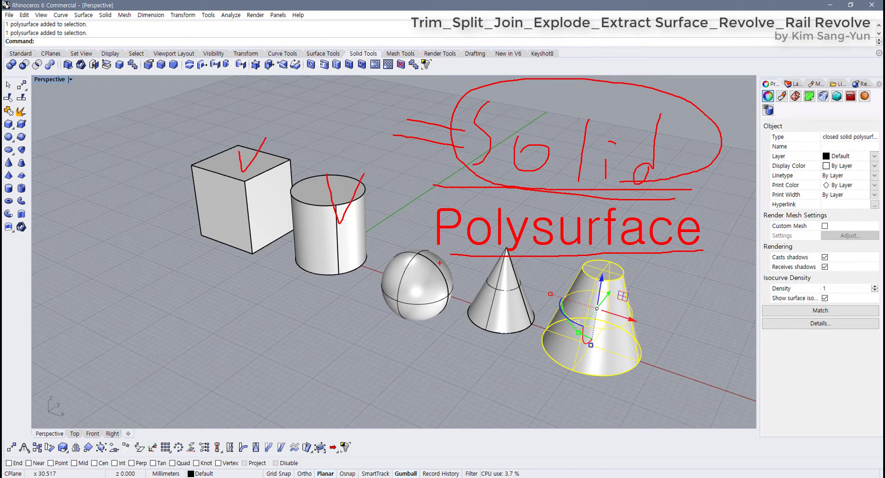
drag(505, 287, 524, 302)
mouse_move(612, 304)
mouse_down()
mouse_move(613, 347)
mouse_move(636, 324)
mouse_up()
mouse_move(424, 249)
mouse_down()
mouse_move(422, 205)
mouse_move(579, 202)
mouse_move(704, 208)
mouse_move(705, 245)
mouse_up()
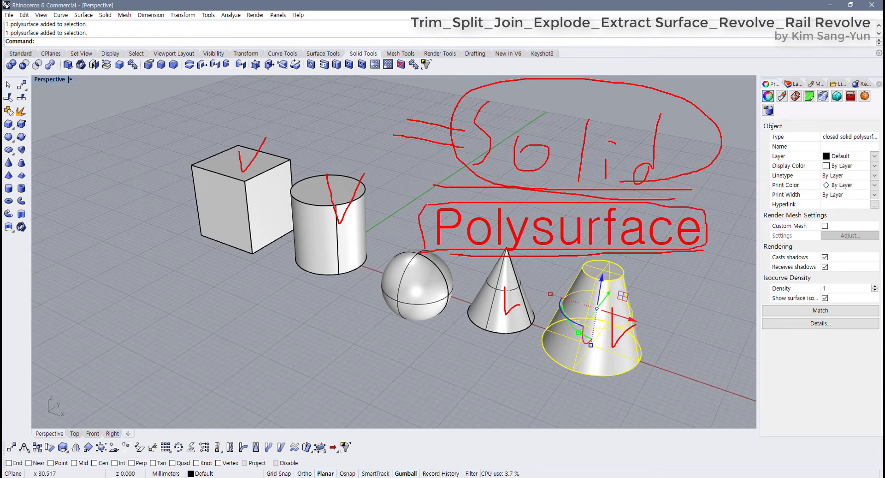
key(Escape)
Move the sphere off the X axis toward the negative Y side, out of the row of solids
click(443, 290)
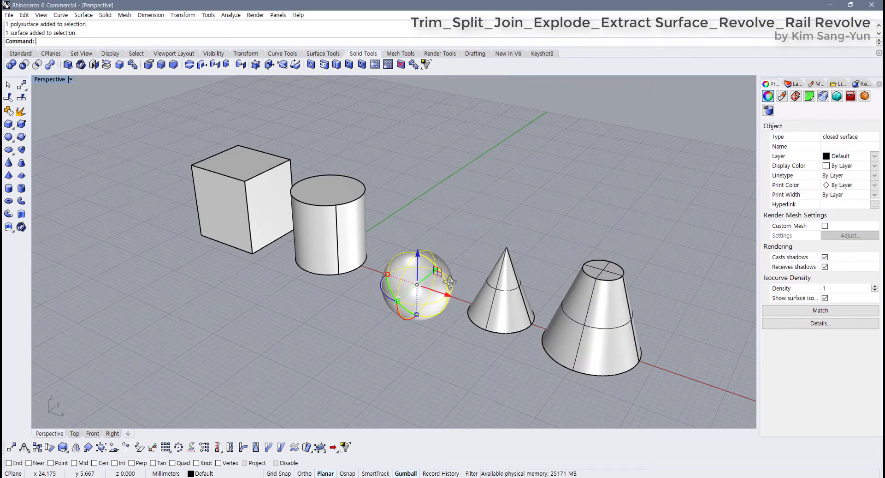
scroll(439, 283, up, 4)
drag(440, 283, 336, 316)
key(Escape)
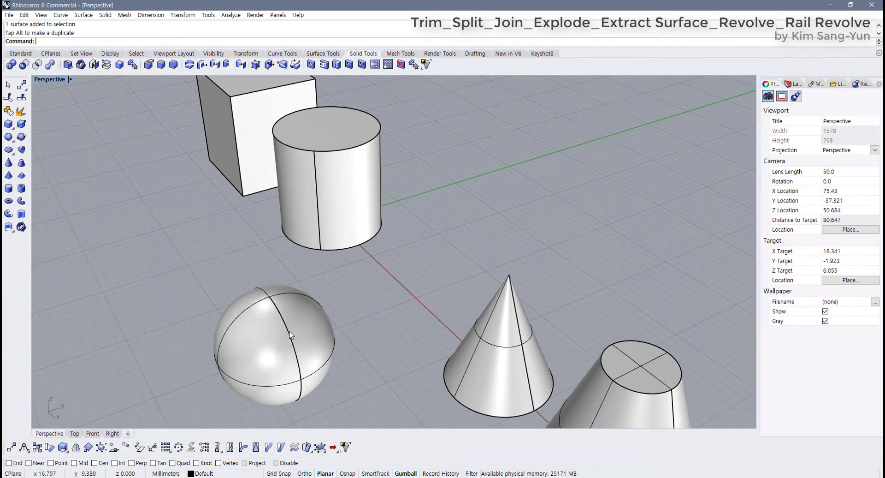
Select the sphere, the box and the cylinder one by one to examine their object types
right_drag(335, 316, 424, 254)
click(423, 255)
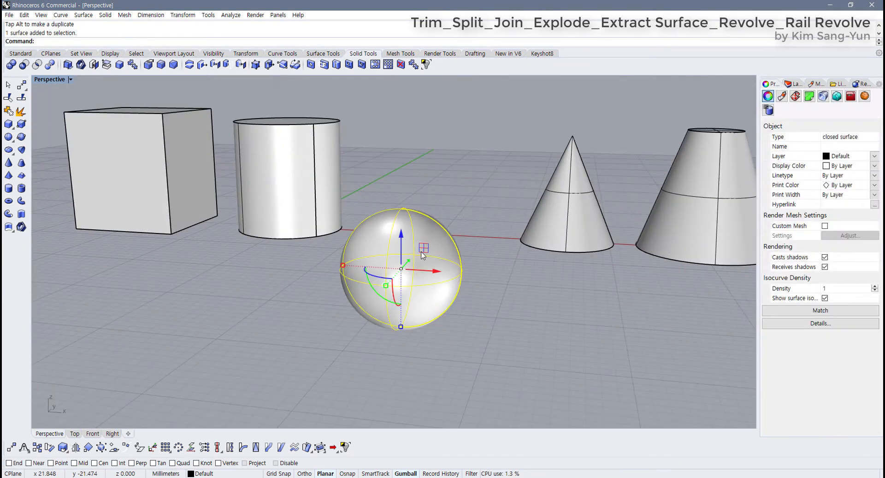
click(155, 173)
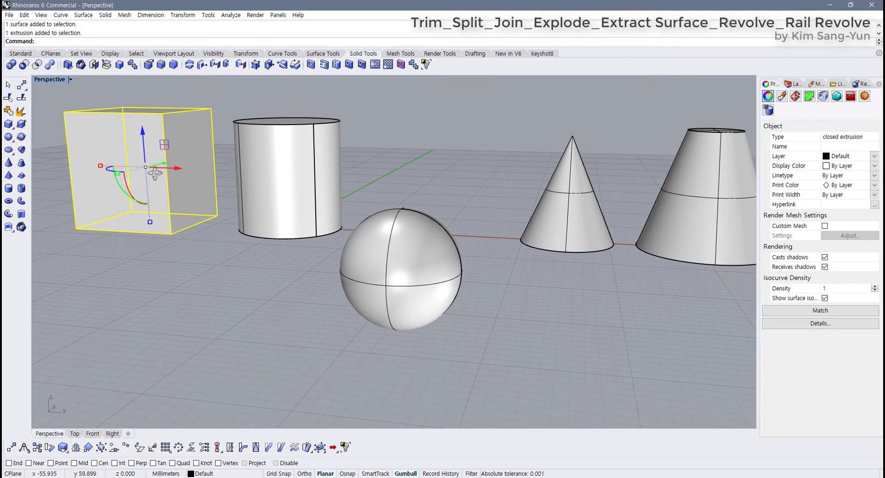
scroll(176, 225, down, 5)
click(176, 225)
scroll(170, 221, up, 2)
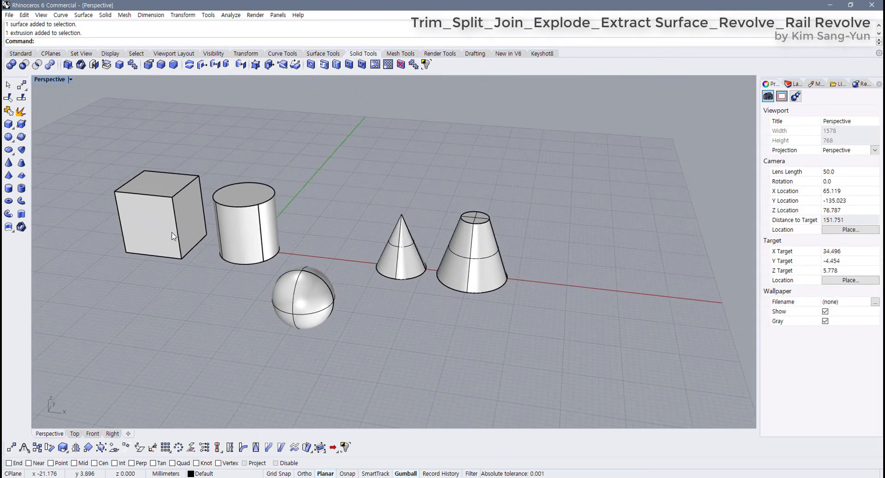
scroll(169, 198, up, 1)
click(166, 196)
scroll(166, 196, up, 2)
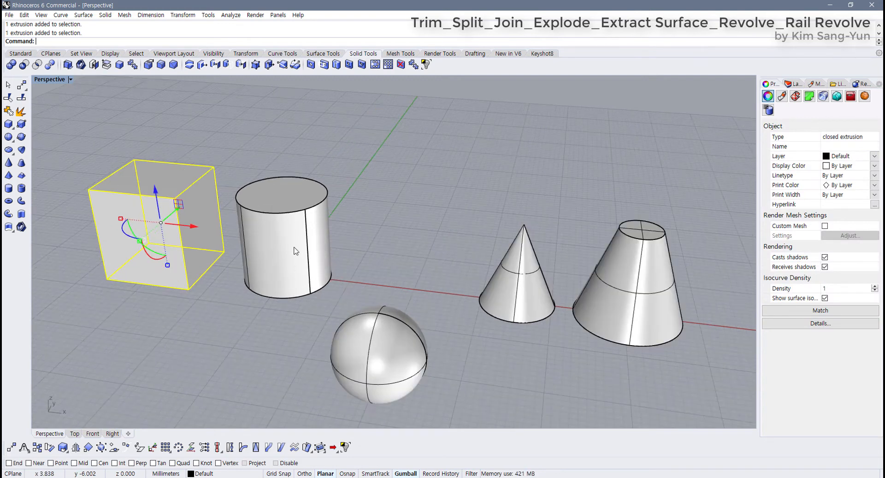
click(295, 250)
click(422, 234)
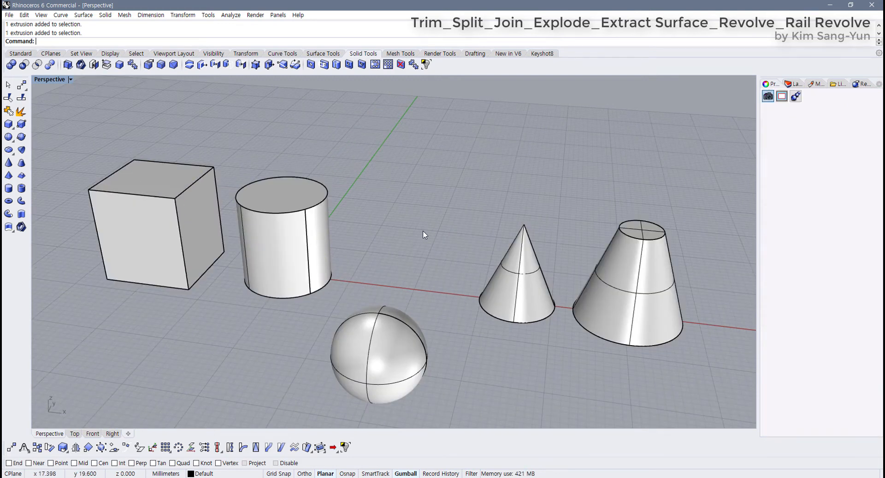
Select the cone and the truncated cone in turn and examine their bases, side surfaces and the truncated cone's top cap
right_drag(423, 234, 371, 201)
right_drag(303, 246, 299, 222)
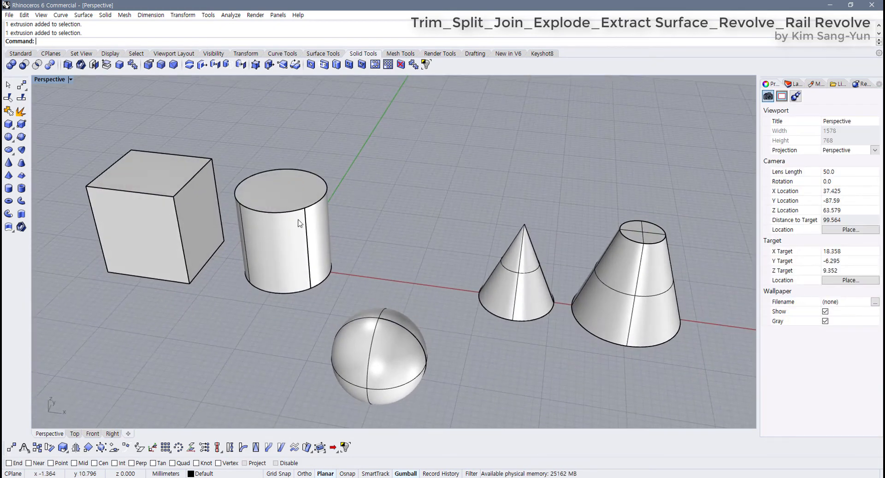
shift+right_drag(480, 303, 345, 286)
scroll(403, 290, up, 5)
click(403, 290)
right_drag(403, 289, 408, 255)
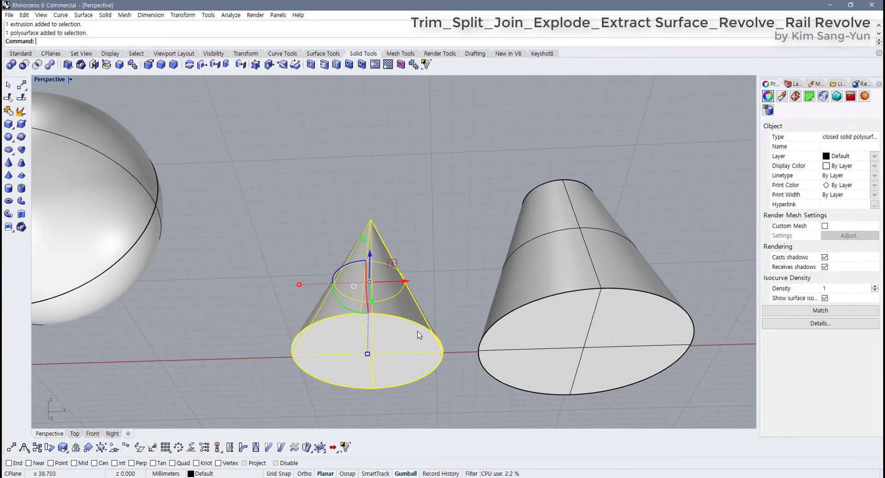
key(Escape)
click(351, 289)
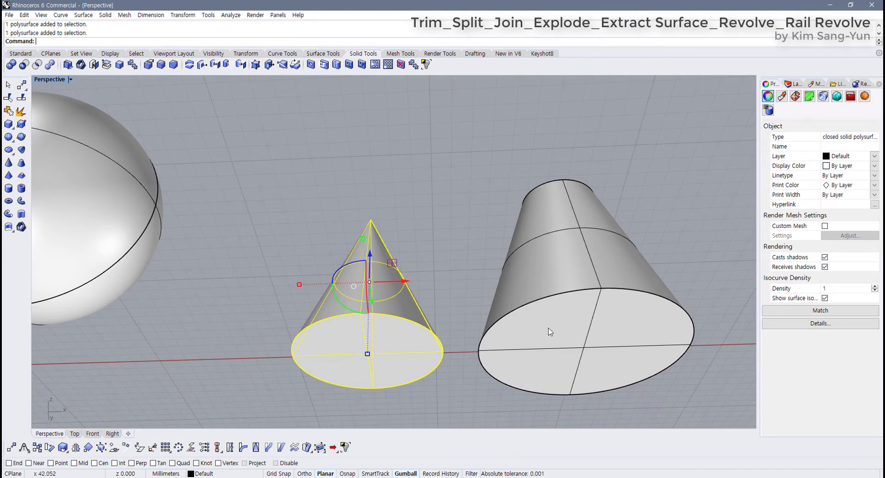
click(564, 331)
right_drag(565, 332, 558, 360)
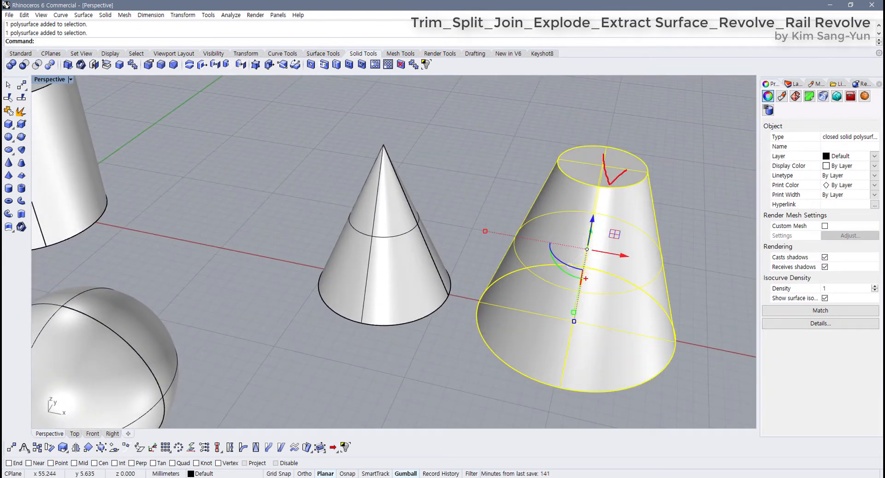
drag(655, 264, 670, 251)
key(Escape)
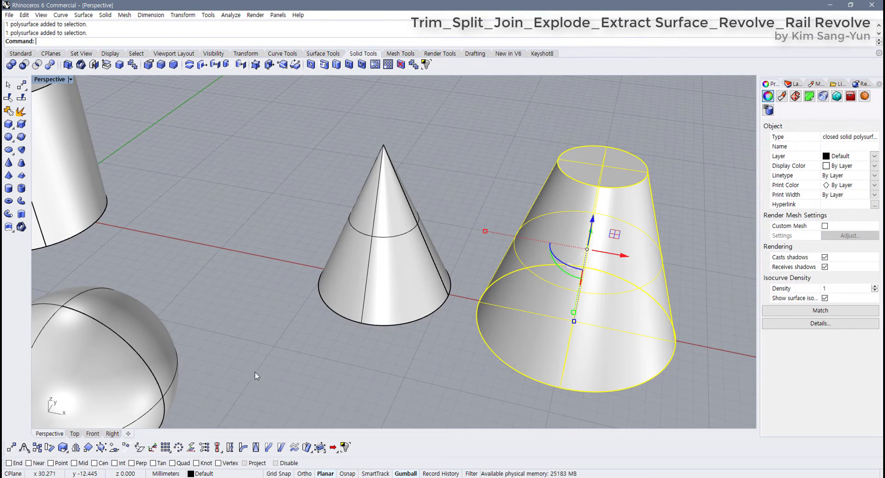
Select the sphere alone, then the box, cylinder, cone and truncated cone together to compare the two groups
click(178, 367)
right_drag(178, 366, 515, 271)
scroll(447, 281, down, 3)
drag(666, 190, 201, 269)
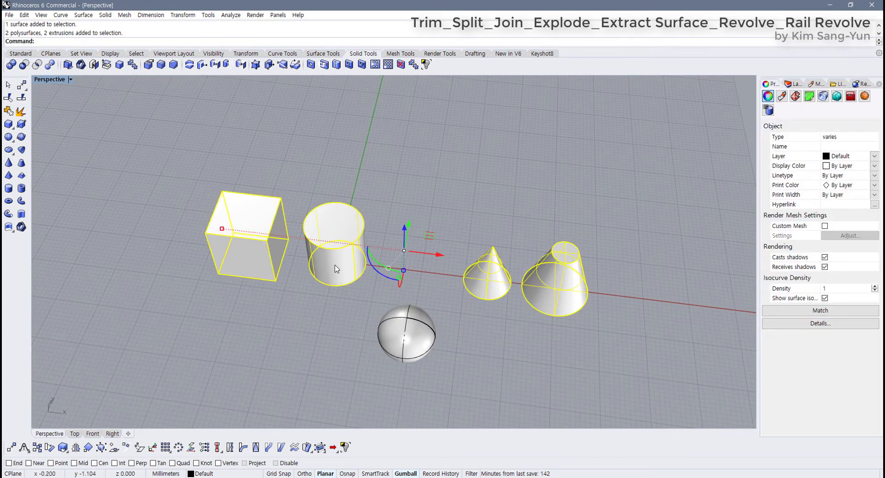
click(335, 296)
Select the box beside the cylinder
right_drag(335, 296, 339, 205)
right_drag(349, 321, 291, 288)
scroll(291, 267, up, 3)
click(291, 258)
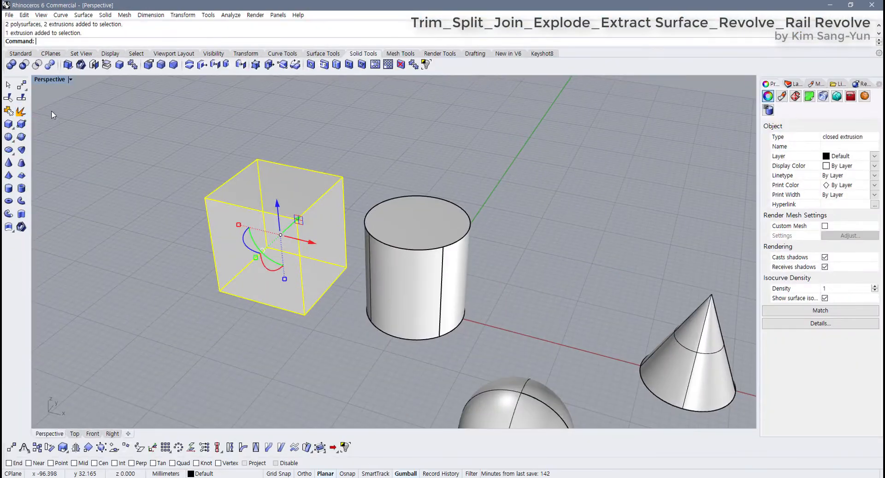
Explode the box into its separate face surfaces
click(70, 124)
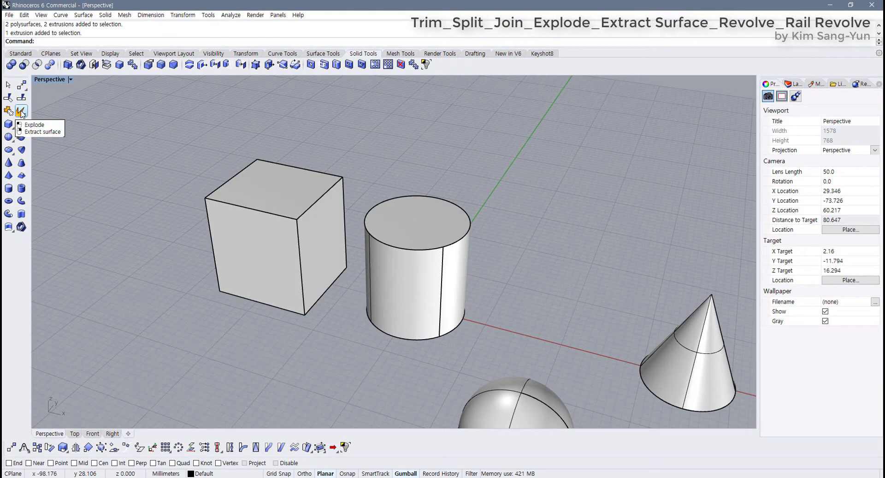
click(221, 193)
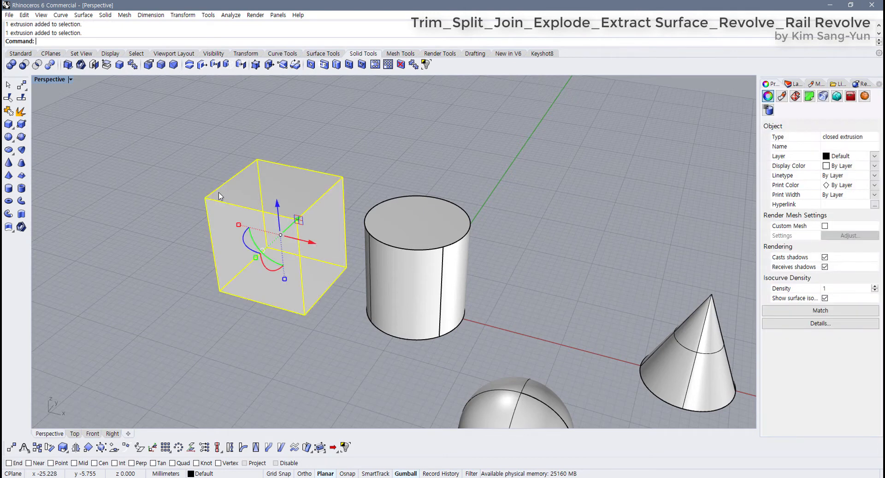
click(22, 111)
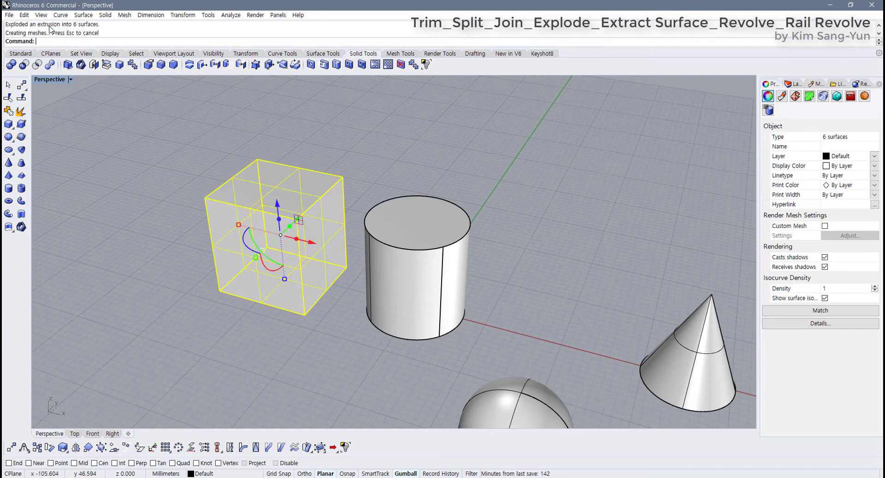
Move the exploded box's faces apart so that each surface stands separately
click(131, 263)
drag(274, 191, 184, 134)
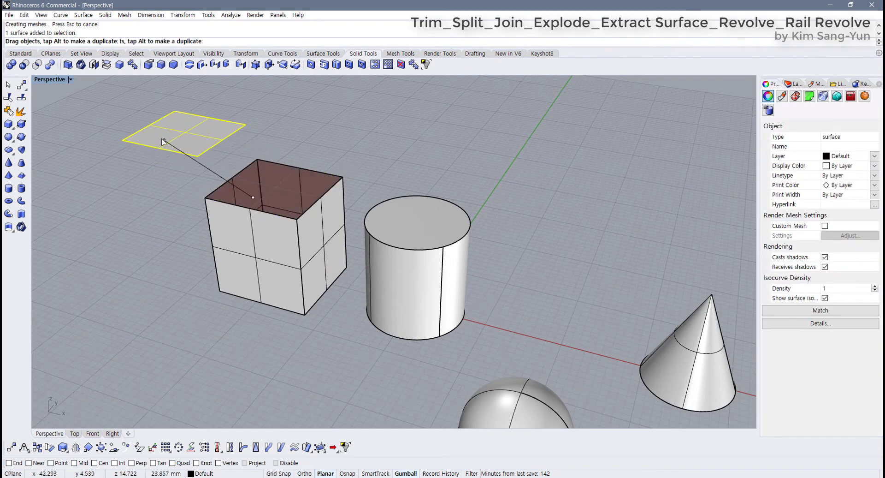
drag(237, 229, 211, 201)
click(279, 249)
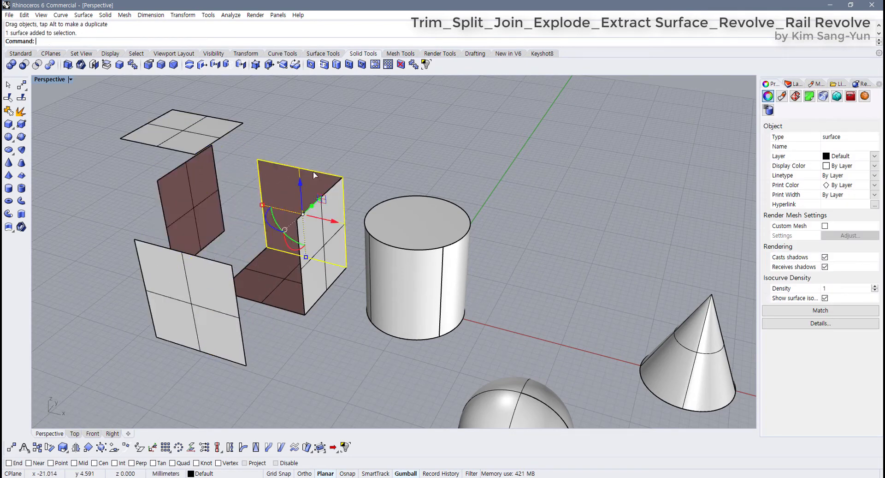
drag(279, 249, 310, 210)
drag(334, 246, 356, 336)
drag(278, 288, 280, 298)
drag(210, 276, 170, 296)
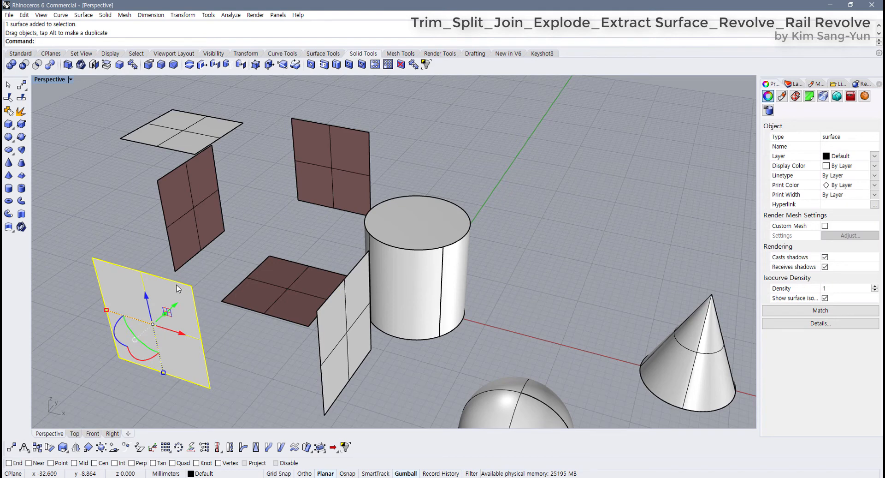
Undo the moves of the box faces, back to the exploded box with its faces in place
key(ctrl+z)
key(ctrl+z)
key(ctrl+z)
key(ctrl+z)
key(ctrl+z)
key(ctrl+z)
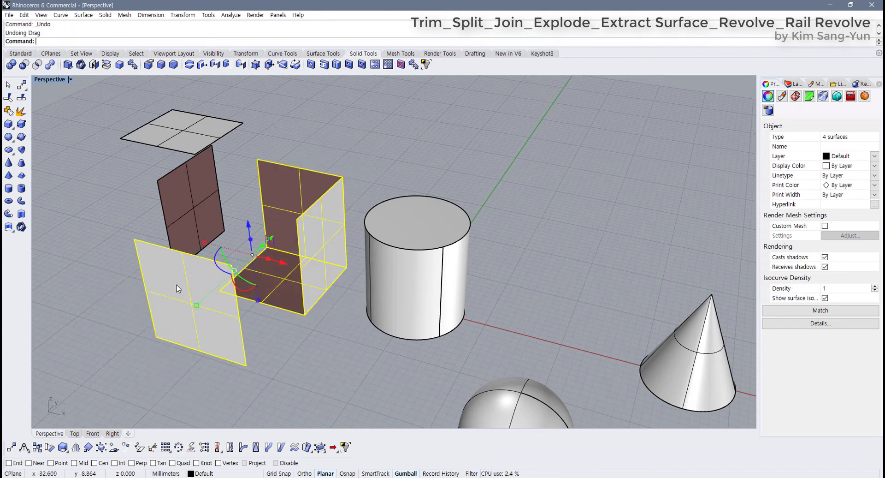
key(ctrl+z)
Join the box's five selected faces into a polysurface, including the remaining side face to close the solid
click(213, 291)
ctrl+shift+click(236, 276)
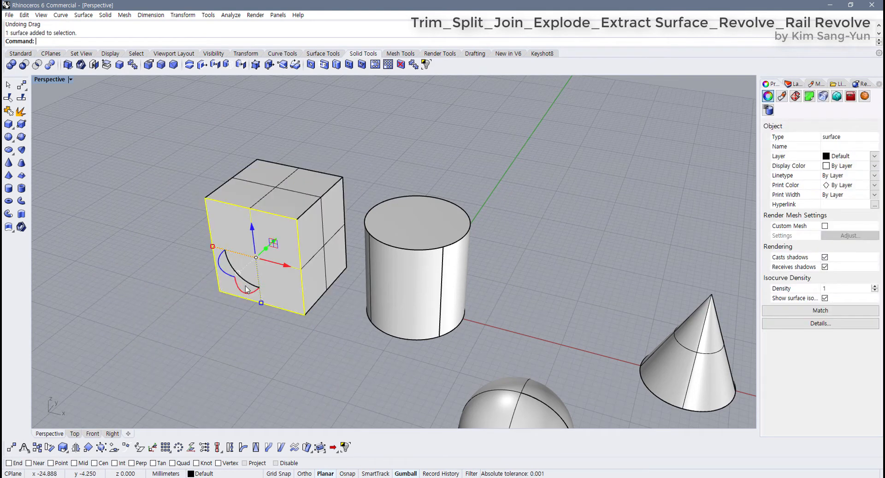
key(Escape)
drag(383, 217, 210, 173)
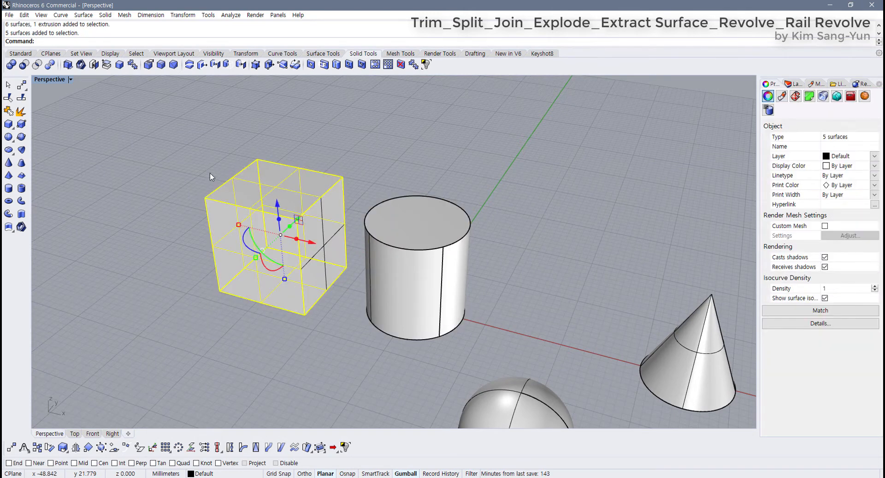
key(ctrl+j)
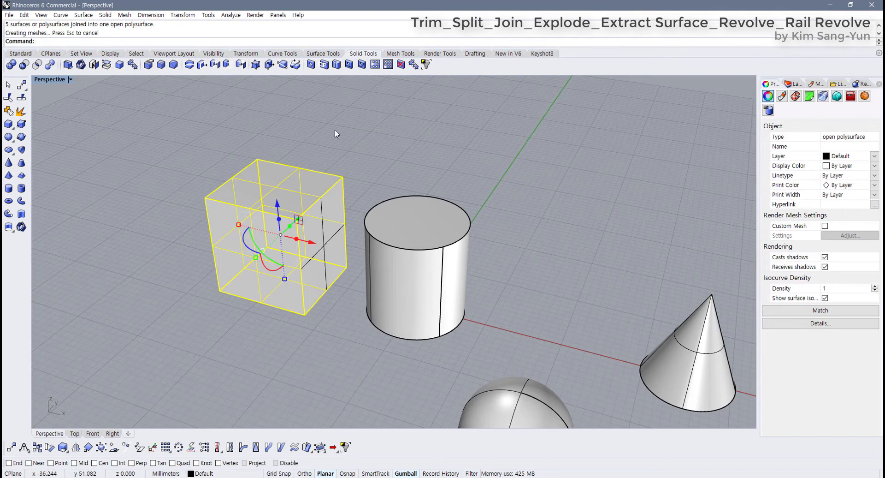
drag(330, 134, 213, 318)
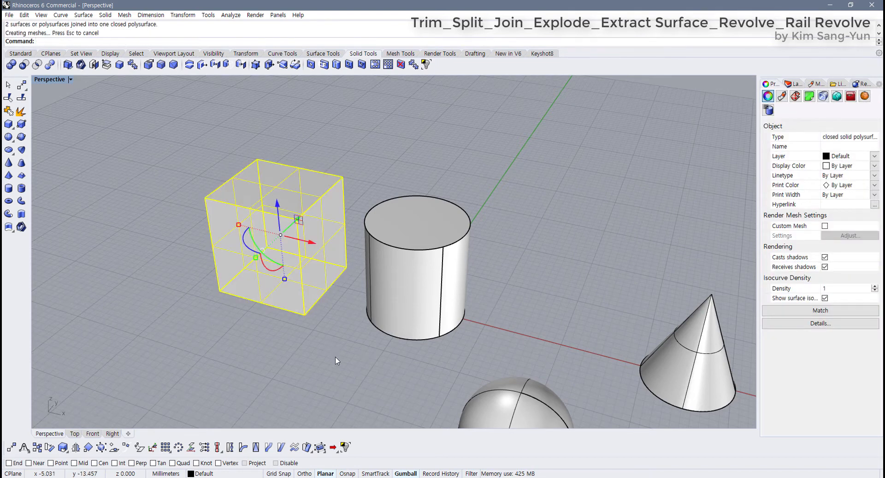
Explode the cylinder into its separate surfaces
click(383, 281)
right_drag(383, 281, 346, 253)
scroll(407, 281, up, 3)
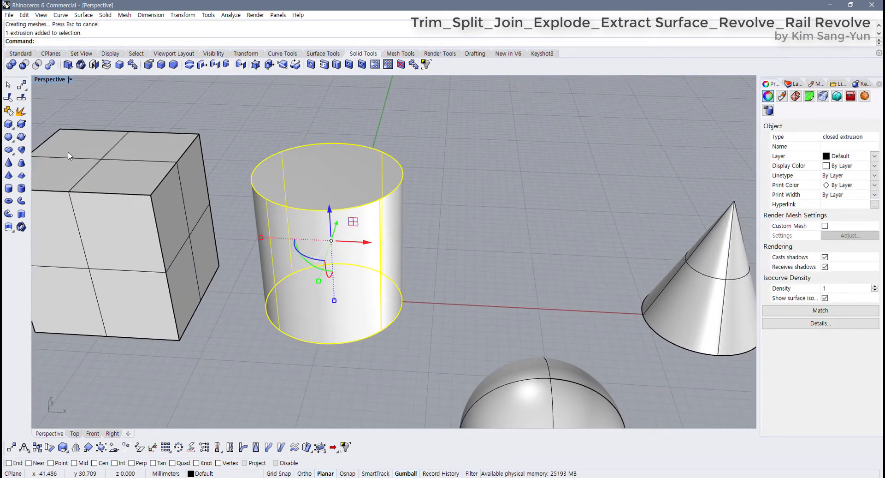
click(21, 111)
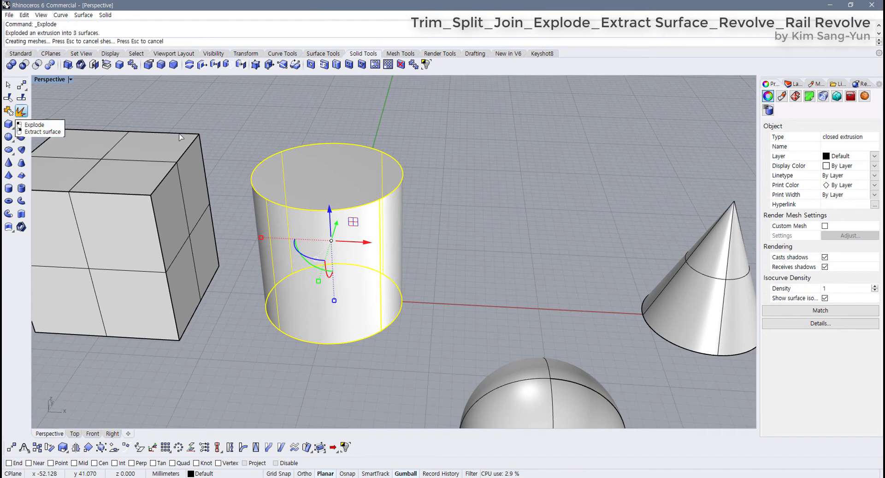
Move the cylinder's top cap and side wall apart from its bottom cap
click(385, 165)
click(409, 159)
drag(392, 178, 447, 165)
drag(366, 243, 518, 247)
click(392, 289)
click(358, 306)
scroll(403, 280, down, 3)
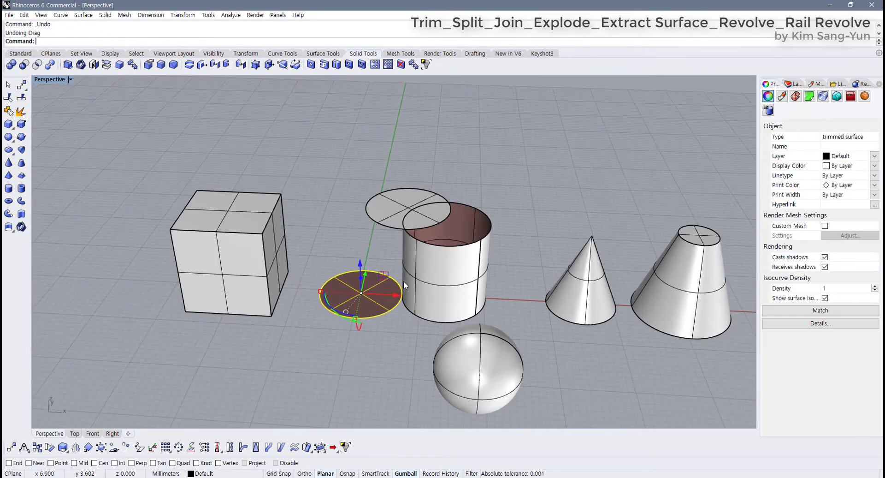
Undo the cylinder surface moves and the cylinder's explode
key(ctrl+z)
key(ctrl+z)
scroll(404, 281, down, 2)
key(ctrl+z)
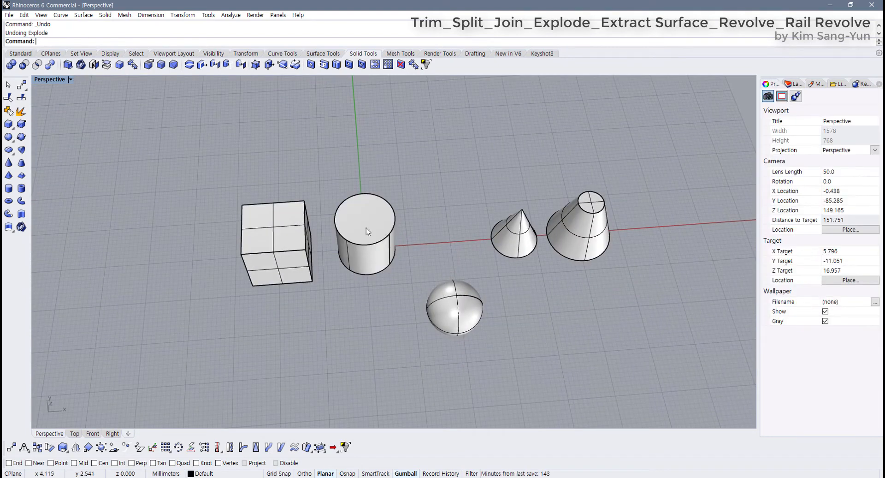
Select the box, cylinder, sphere, cone and truncated cone together and explode them
click(367, 229)
right_drag(376, 232, 376, 265)
click(605, 177)
drag(631, 159, 188, 217)
drag(636, 160, 232, 343)
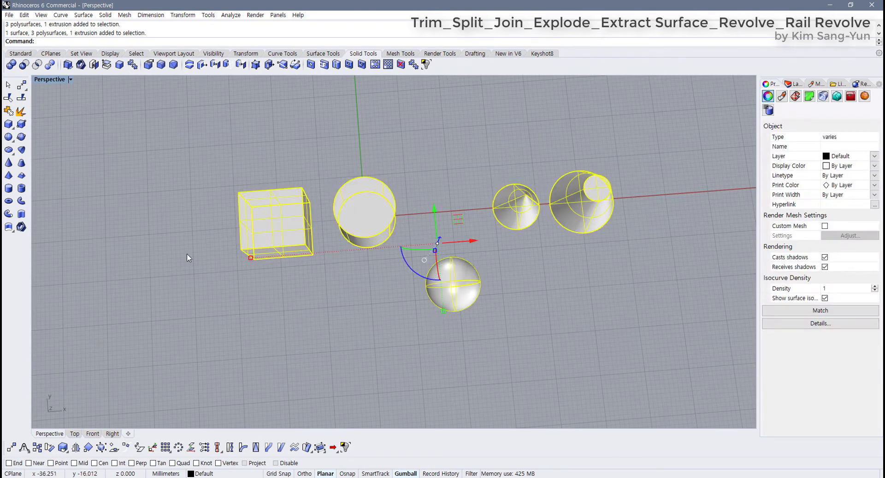
click(21, 111)
Move two box faces, the cylinder's top and wall, both cone walls and the sphere away from their original places
click(364, 331)
right_drag(363, 331, 346, 230)
drag(301, 231, 210, 225)
drag(283, 272, 176, 322)
click(373, 234)
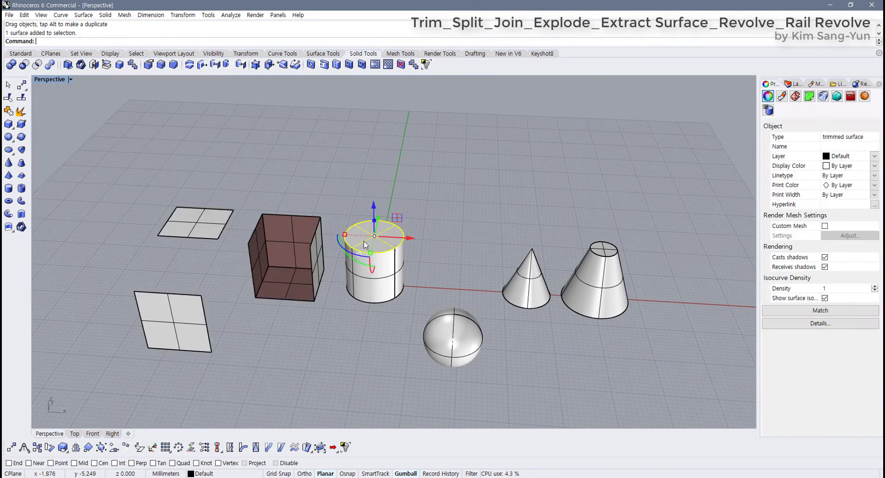
drag(373, 235, 401, 189)
drag(376, 275, 353, 298)
drag(521, 291, 505, 257)
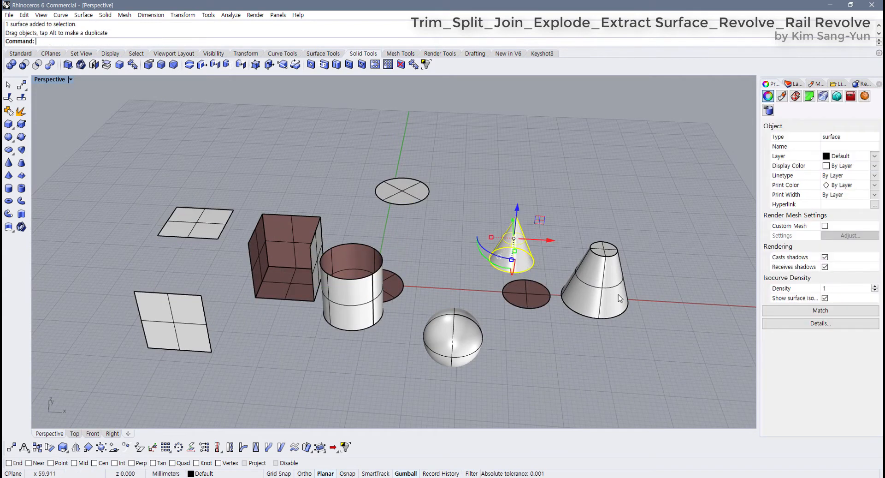
drag(609, 288, 659, 293)
mouse_move(451, 348)
mouse_down()
mouse_move(466, 371)
mouse_move(472, 342)
mouse_move(449, 354)
mouse_up()
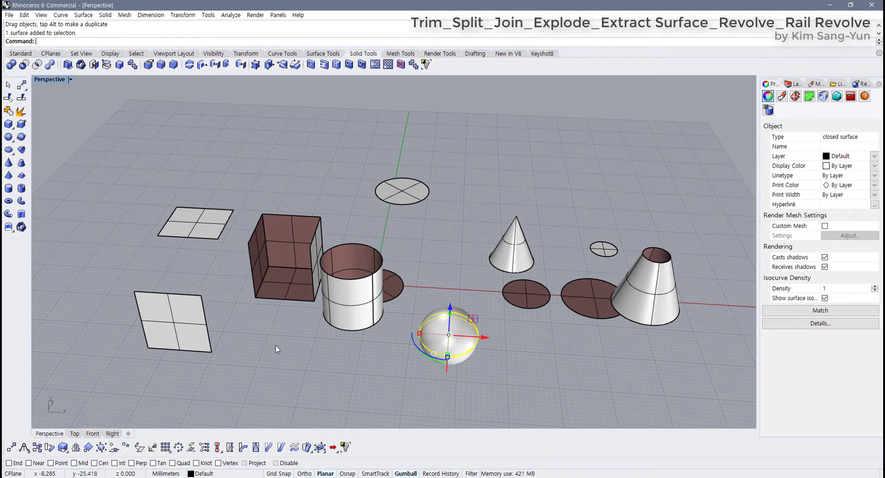
Try to explode the box's detached front face
click(162, 324)
scroll(165, 325, up, 5)
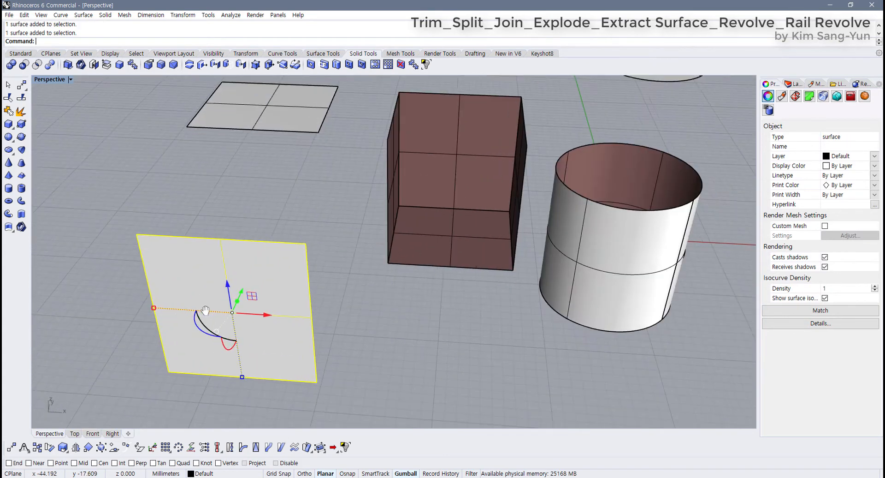
click(418, 295)
drag(265, 300, 265, 290)
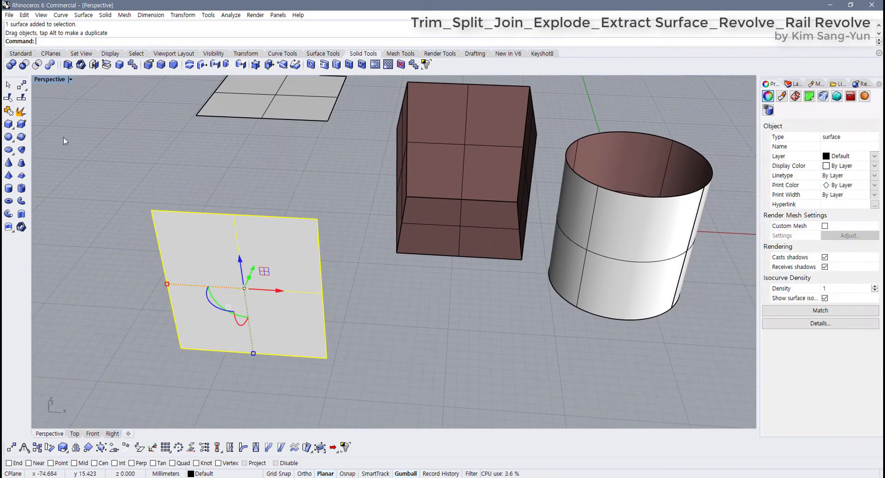
click(23, 111)
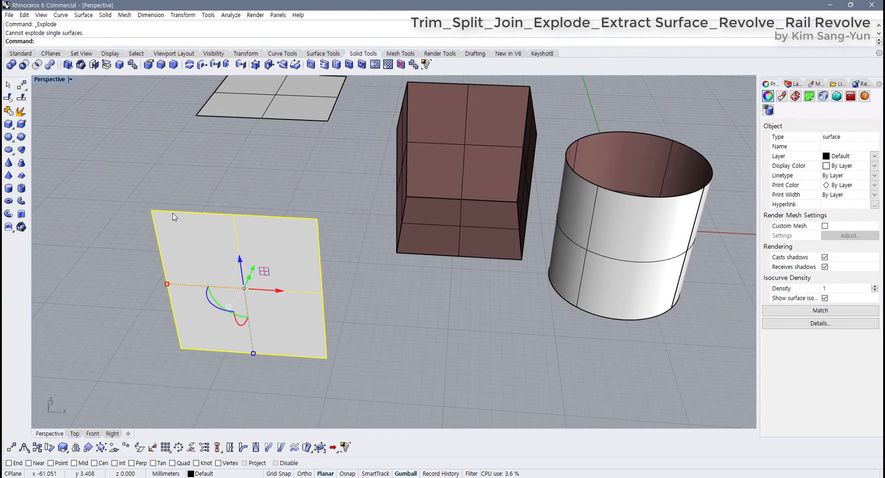
click(201, 190)
click(203, 239)
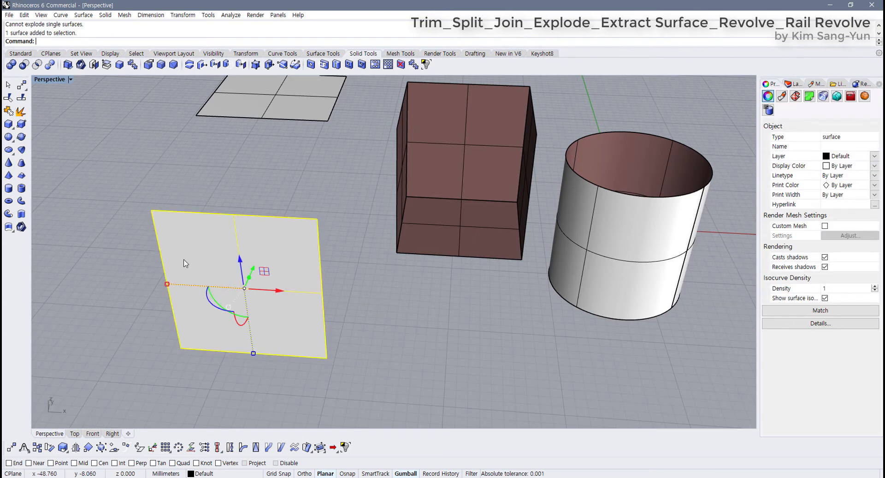
Undo all the surface moves and the explode of the five solids
scroll(215, 337, down, 8)
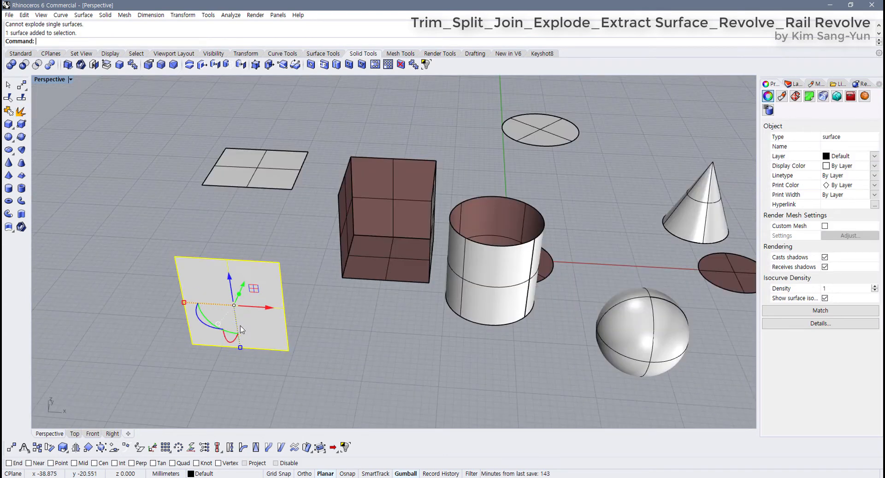
key(ctrl+z)
key(ctrl+z)
key(ctrl+z)
key(ctrl+z)
key(ctrl+z)
key(ctrl+z)
key(ctrl+z)
key(ctrl+z)
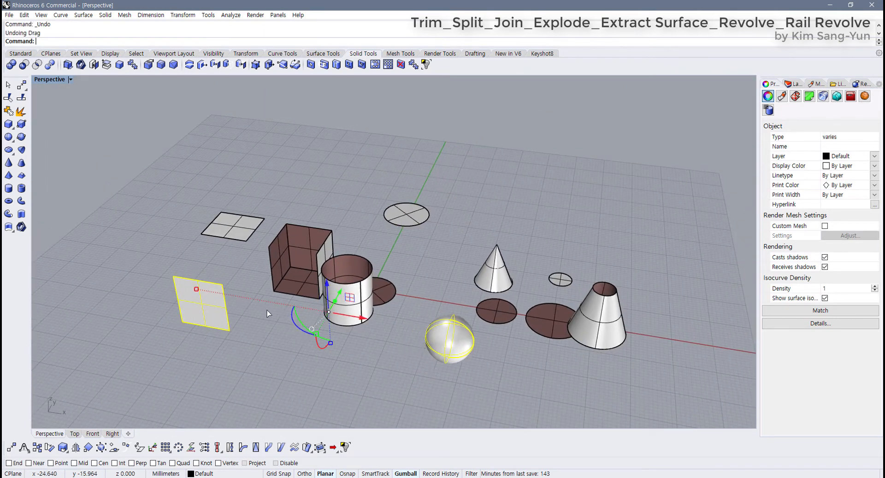
key(ctrl+z)
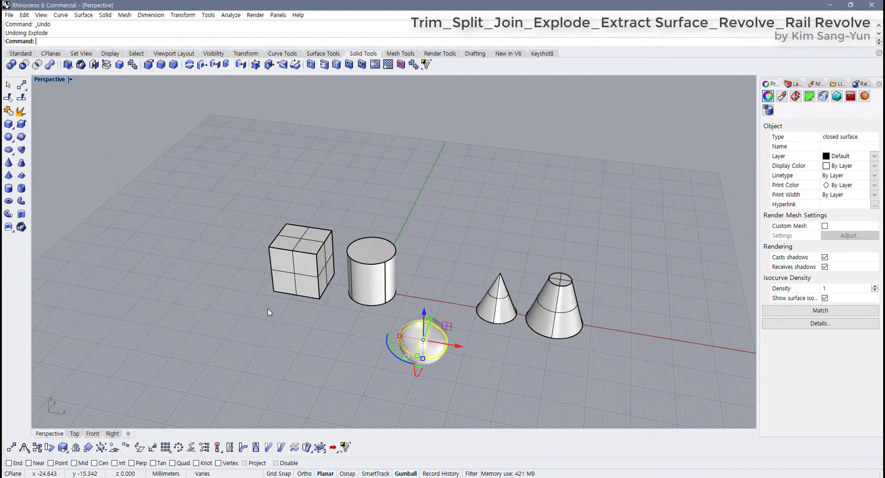
Extract the top faces of the box and the cylinder with Extract Surface, keeping Copy set to No
click(296, 281)
click(287, 332)
right_drag(287, 332, 316, 266)
scroll(316, 266, up, 5)
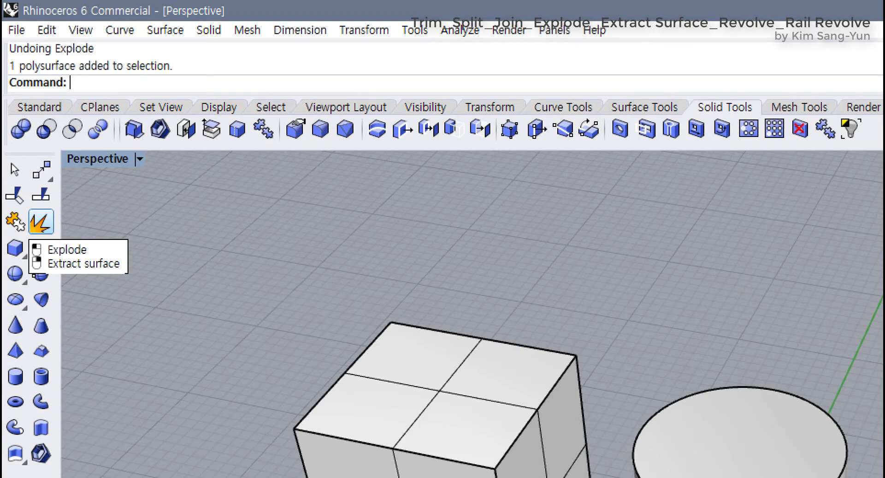
drag(48, 279, 94, 280)
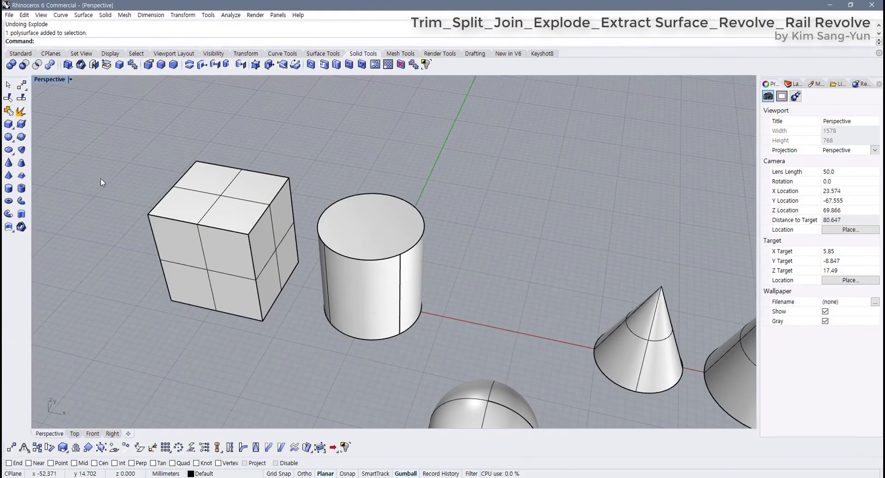
key(shift+Left)
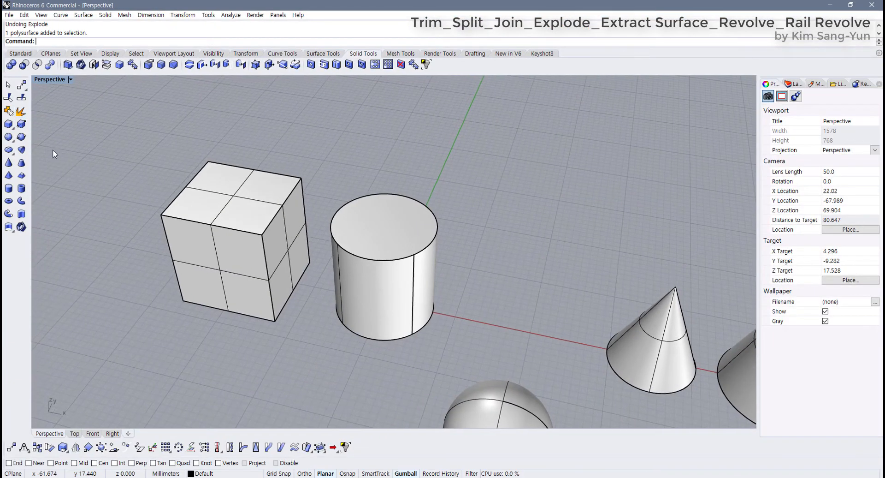
click(20, 113)
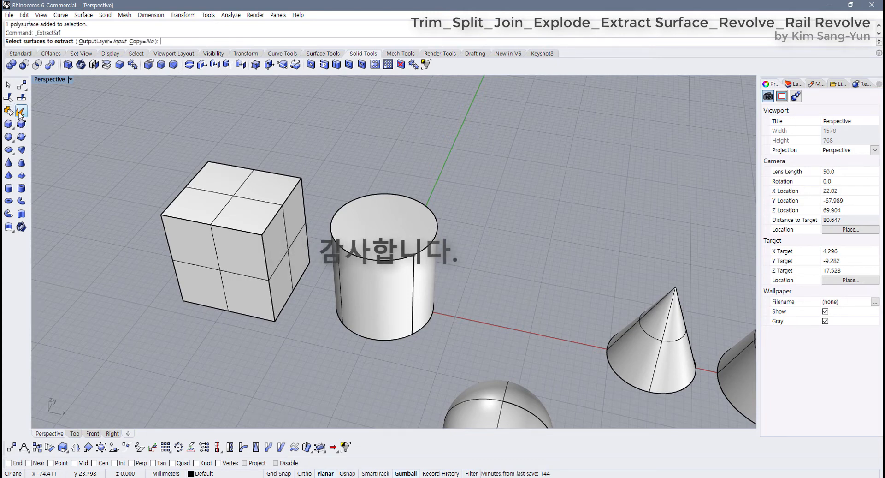
click(232, 208)
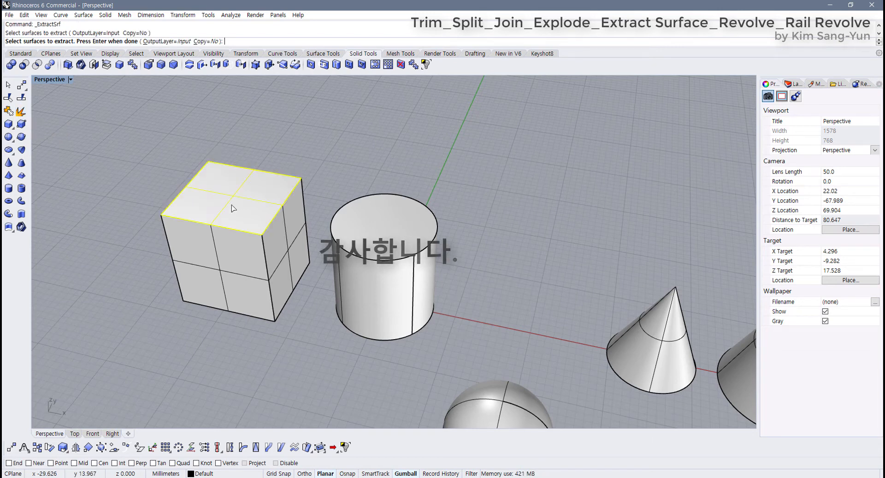
click(401, 228)
key(Return)
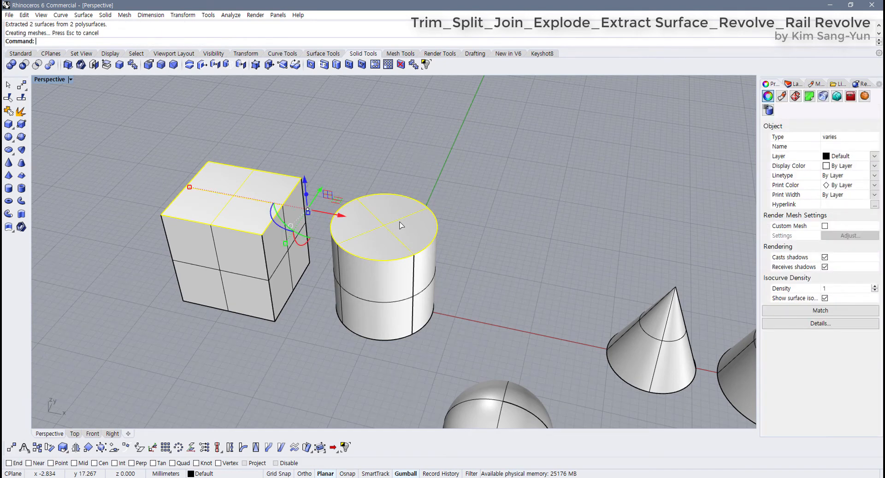
Move the extracted circular cap and square top face away behind the cylinder and box
key(Escape)
drag(399, 223, 449, 139)
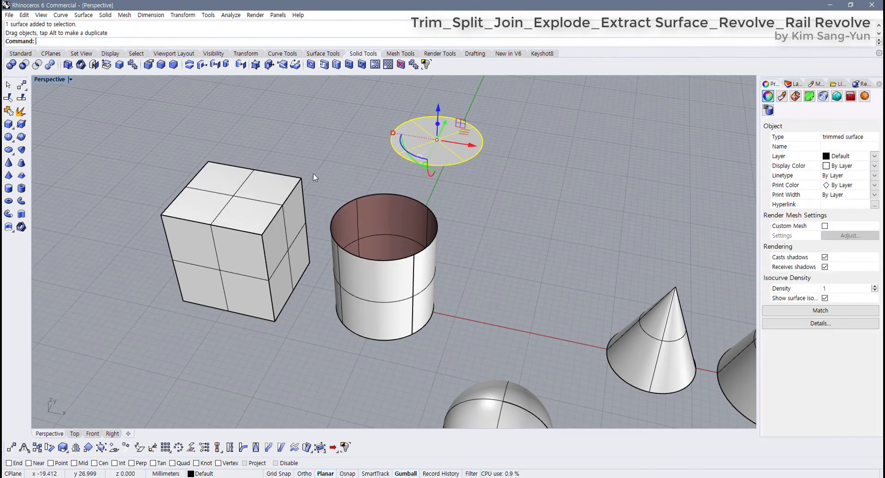
drag(235, 202, 271, 132)
Shift the open-topped box and cylinder bodies slightly forward, away from their extracted top faces
drag(236, 233, 229, 257)
right_drag(231, 258, 347, 258)
key(Escape)
drag(352, 256, 343, 291)
key(Escape)
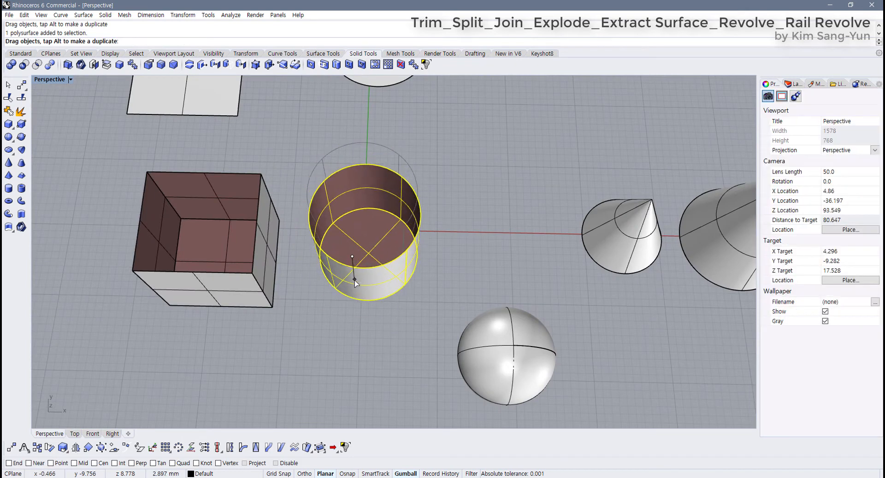
right_drag(291, 355, 320, 234)
scroll(273, 233, up, 3)
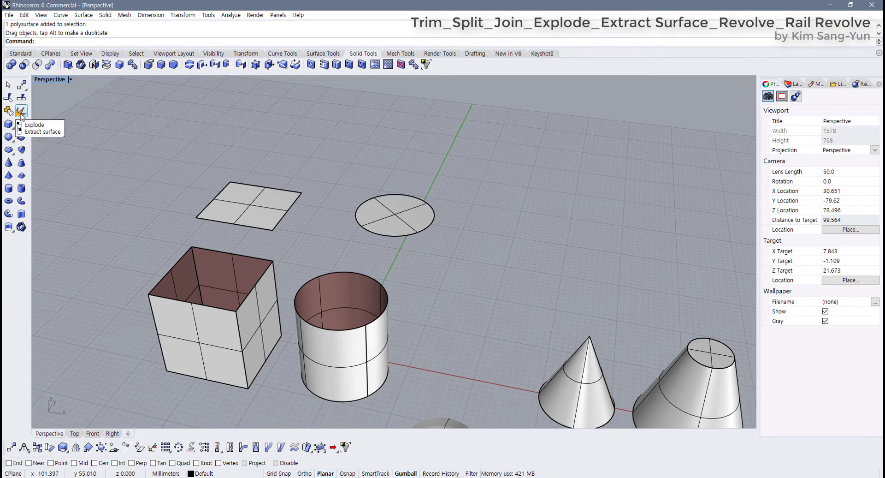
Undo the moves of the extracted top faces and of the open-topped box and cylinder bodies
scroll(532, 329, down, 5)
key(ctrl+z)
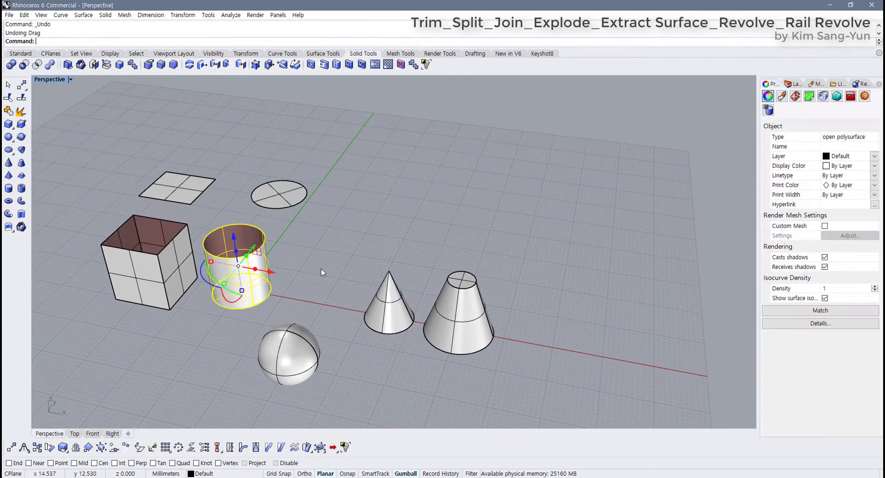
key(ctrl+z)
key(ctrl+z)
click(256, 253)
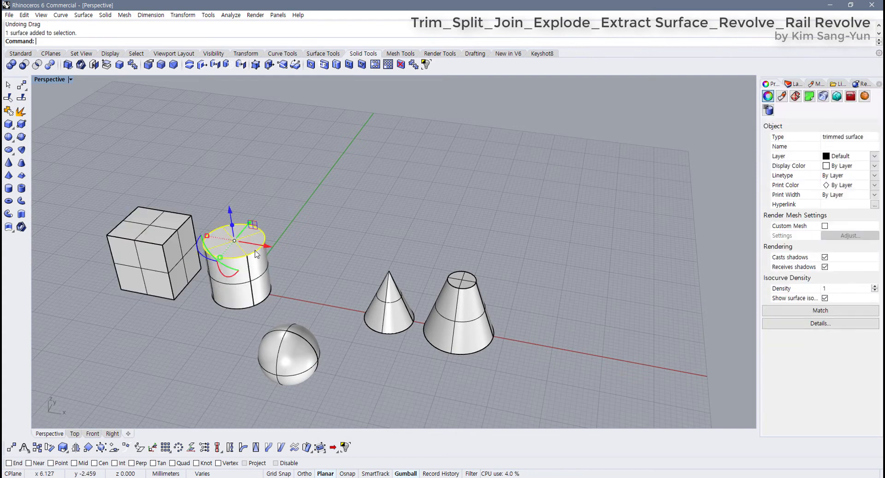
click(276, 282)
click(303, 342)
scroll(214, 322, up, 1)
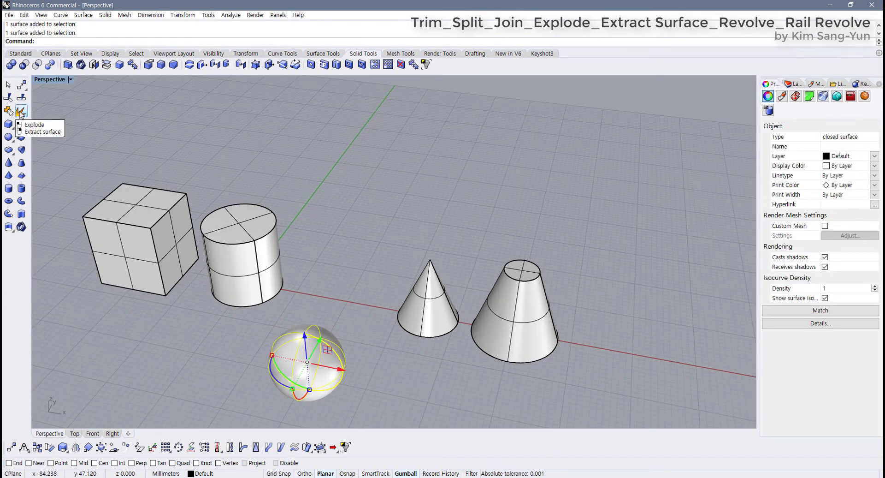
Extract the circular top face of the truncated cone with Extract Surface, keeping Copy set to No
click(516, 323)
scroll(526, 305, up, 2)
shift+right_drag(609, 323, 399, 285)
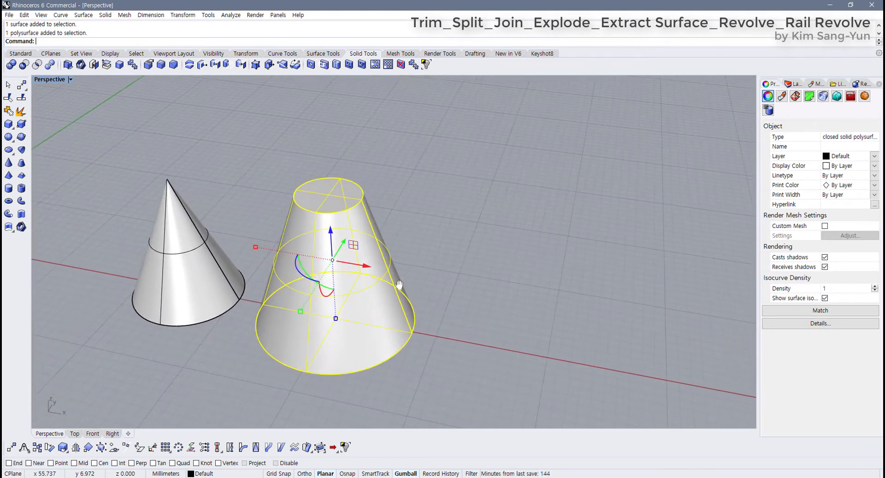
click(194, 164)
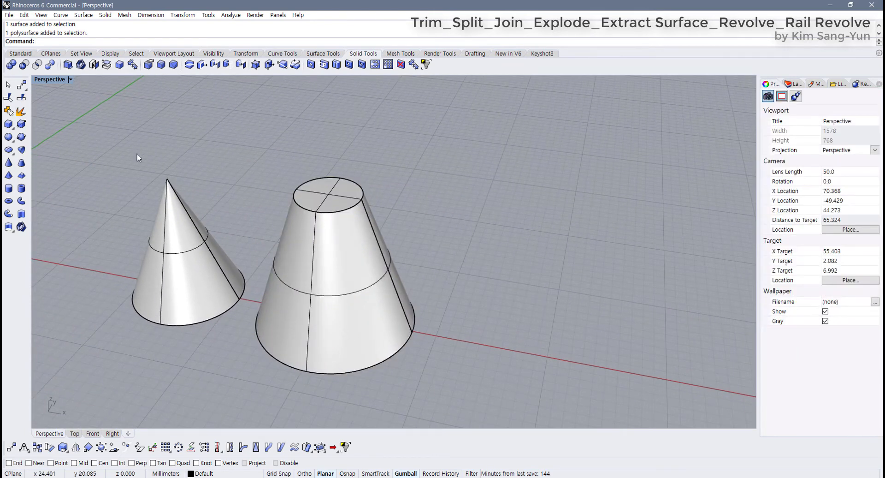
right_click(22, 110)
click(328, 194)
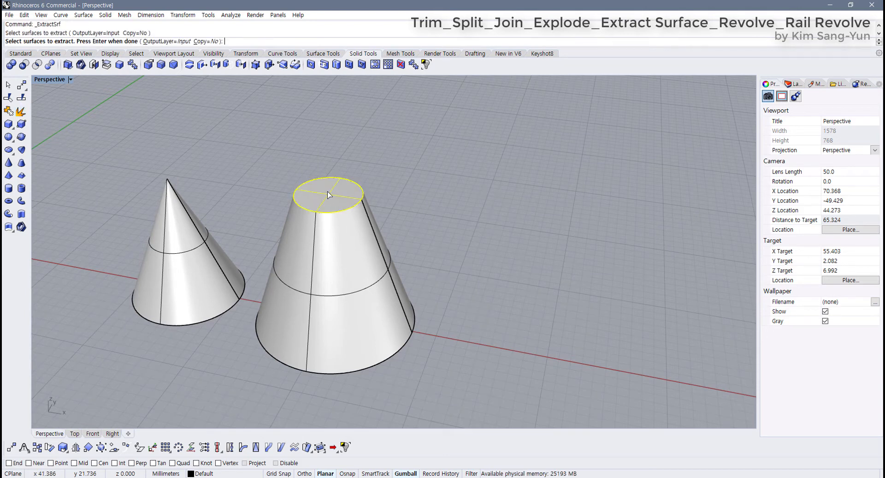
right_click(329, 195)
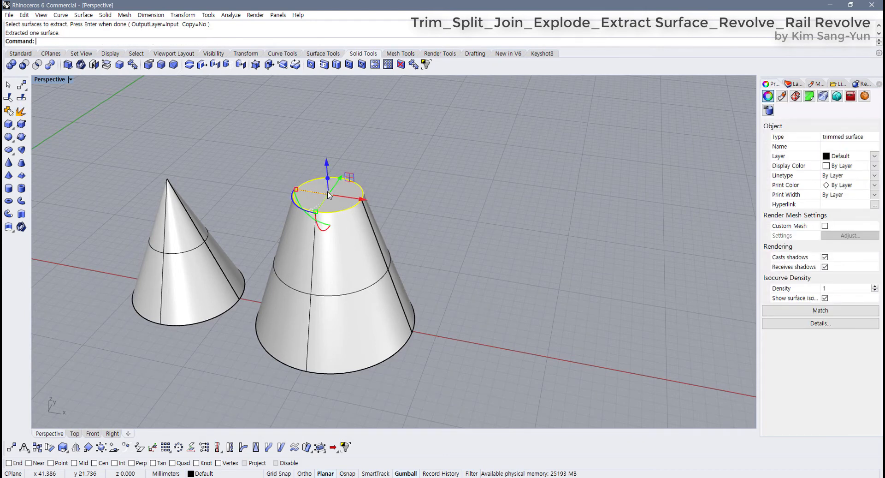
Delete the extracted top face so the truncated cone is left open
key(Delete)
scroll(336, 195, up, 10)
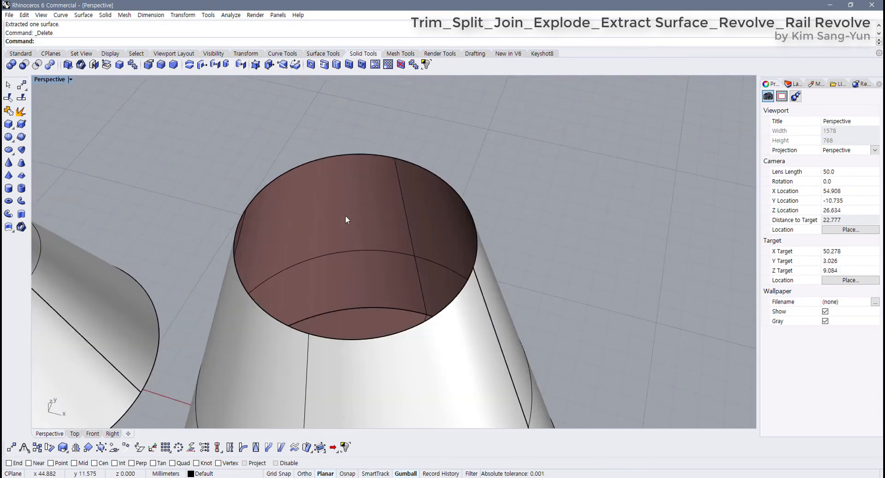
scroll(306, 266, down, 15)
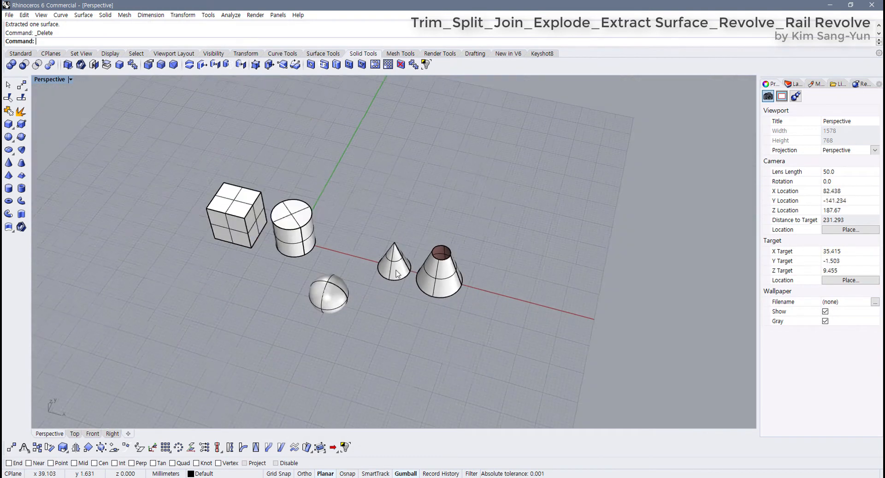
right_drag(389, 275, 386, 252)
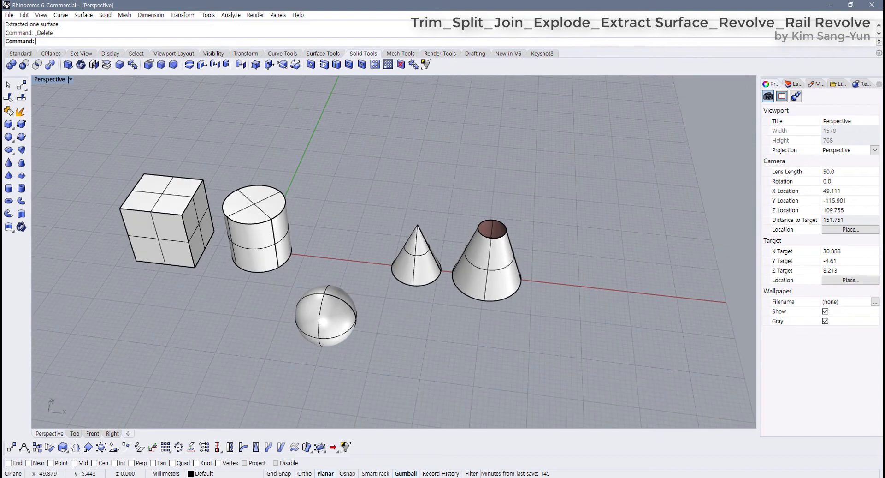
Switch to the Notepad topic list and extend item 4 to read "Explode / Extract Surface"
key(alt+Tab)
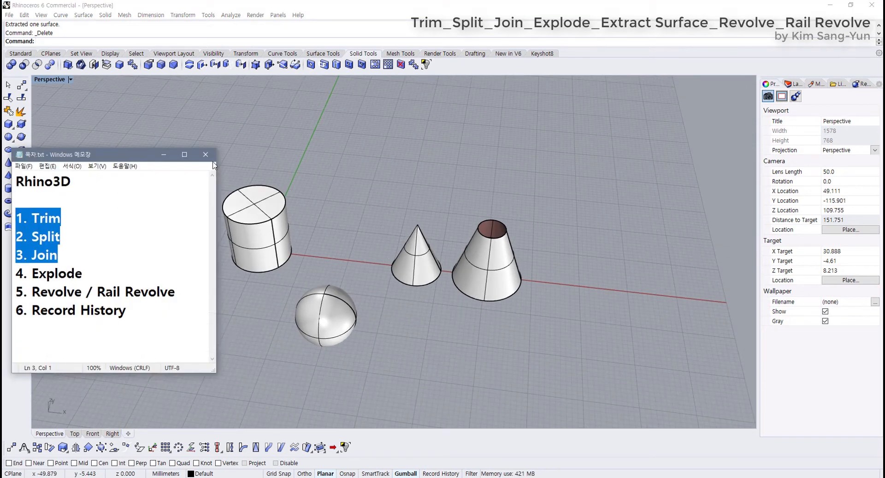
drag(115, 155, 302, 156)
click(298, 278)
text(/ )
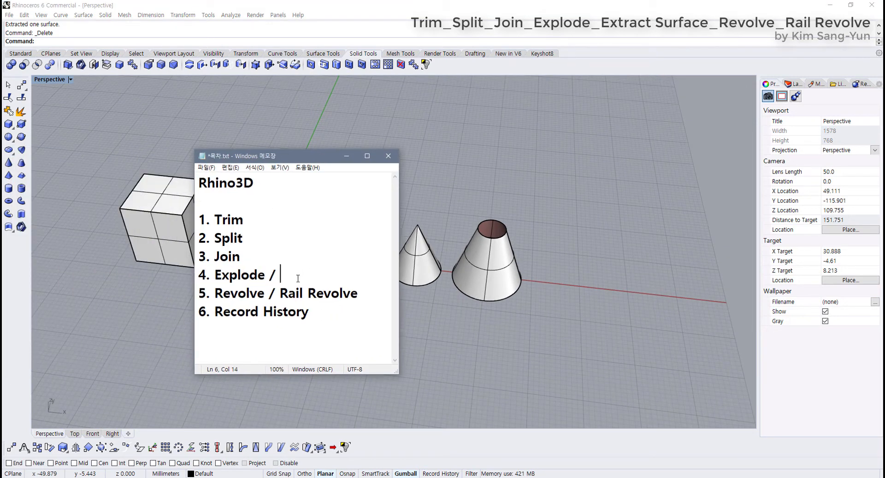
text(Extrac)
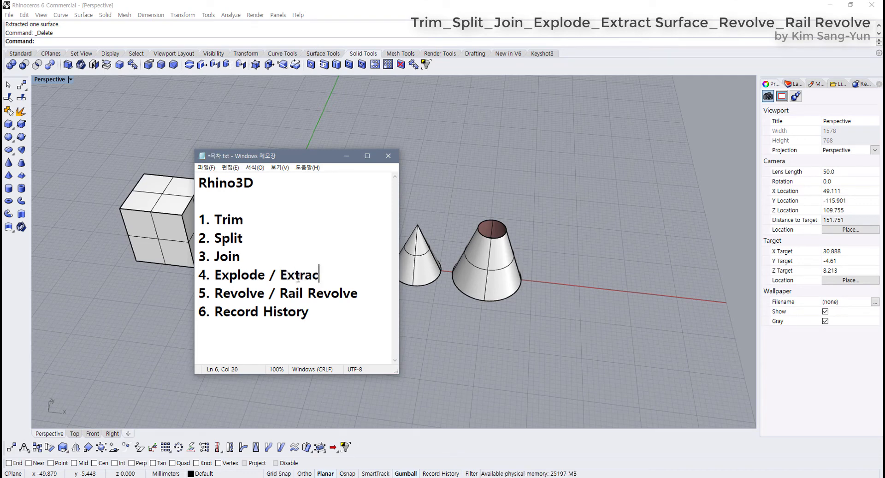
text(t Surface)
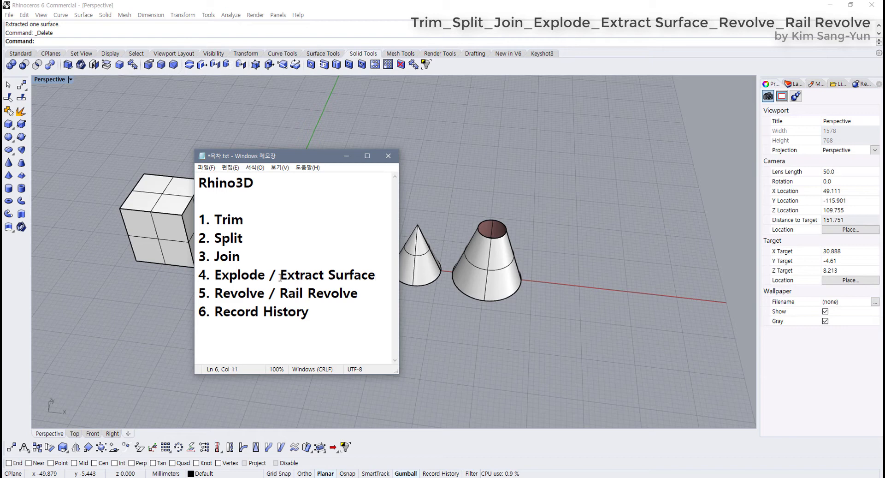
drag(266, 276, 396, 277)
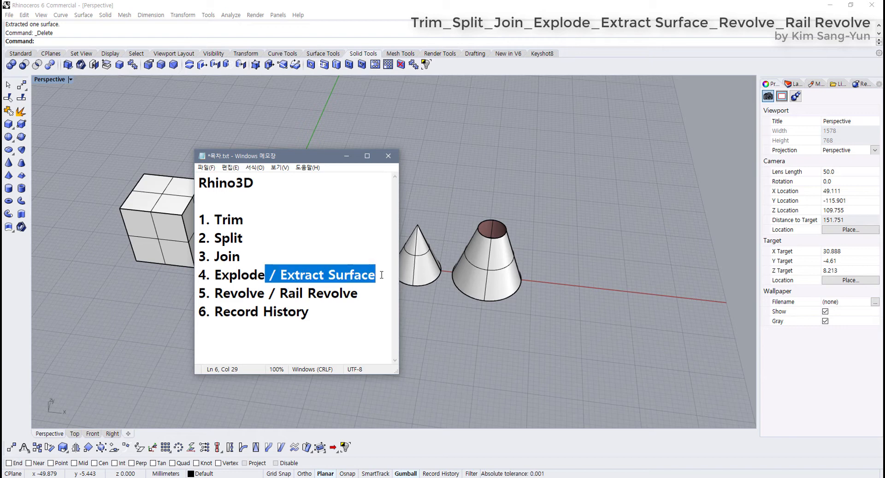
click(343, 330)
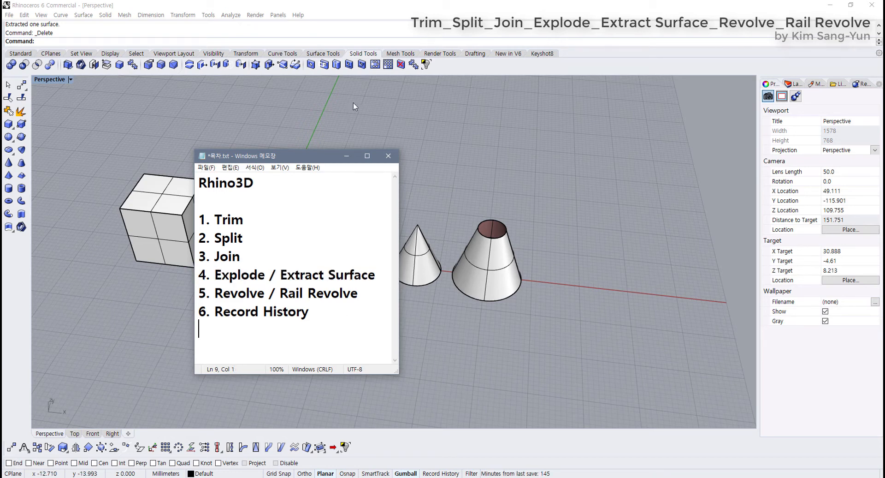
Return to Rhino and delete all the objects in the scene
drag(313, 157, 1, 170)
right_drag(235, 258, 261, 324)
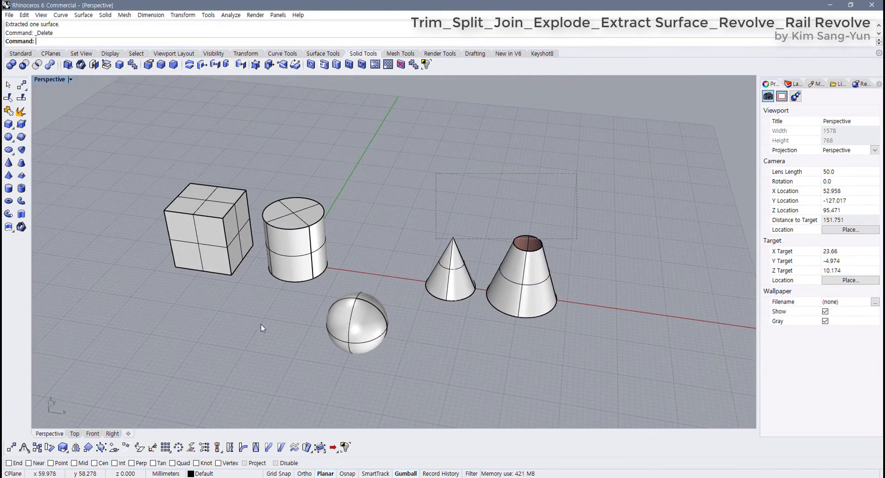
key(ctrl+a)
key(Delete)
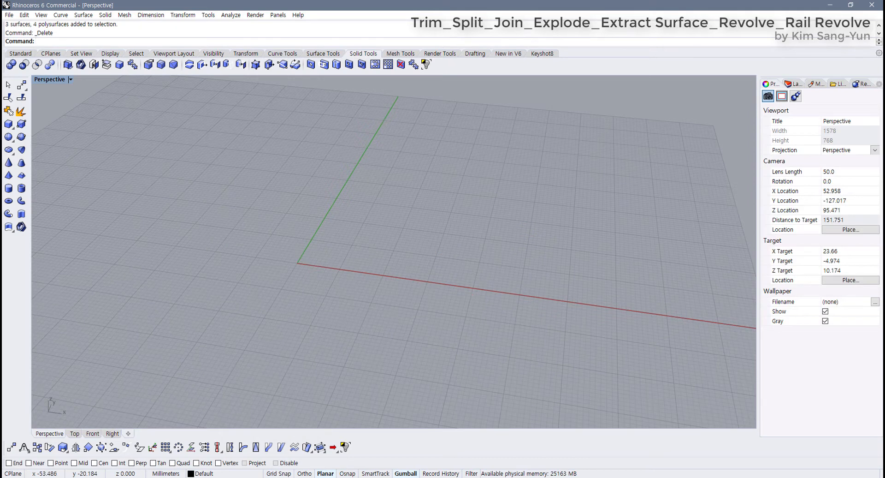
Switch to the Notepad topic list and highlight item 5, "Revolve / Rail Revolve", narrowing the highlight to the word "Revolve"
key(alt+Tab)
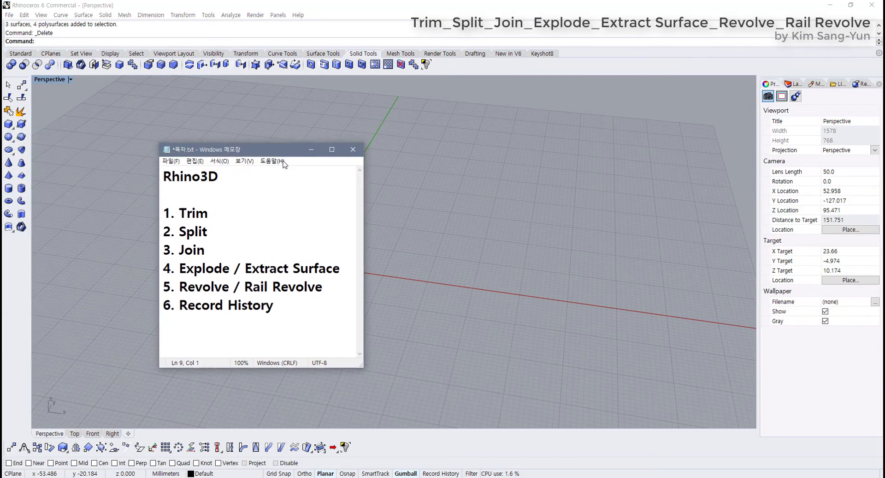
drag(349, 300, 110, 300)
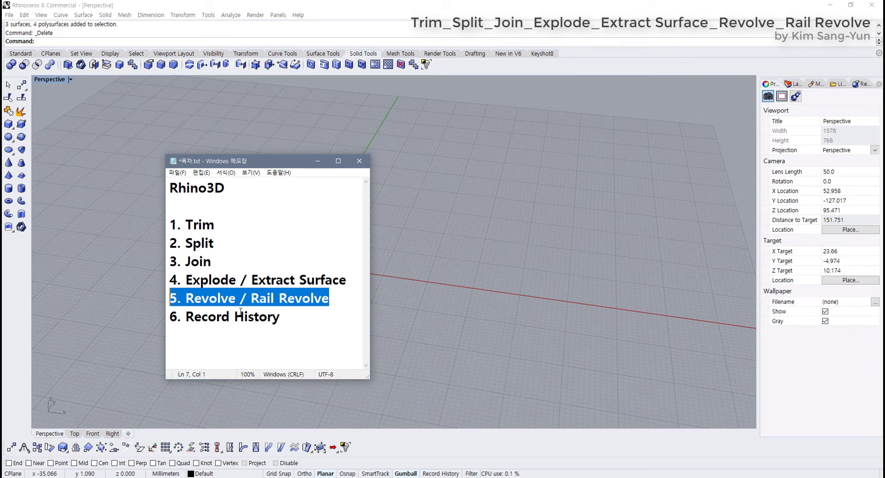
drag(240, 299, 189, 304)
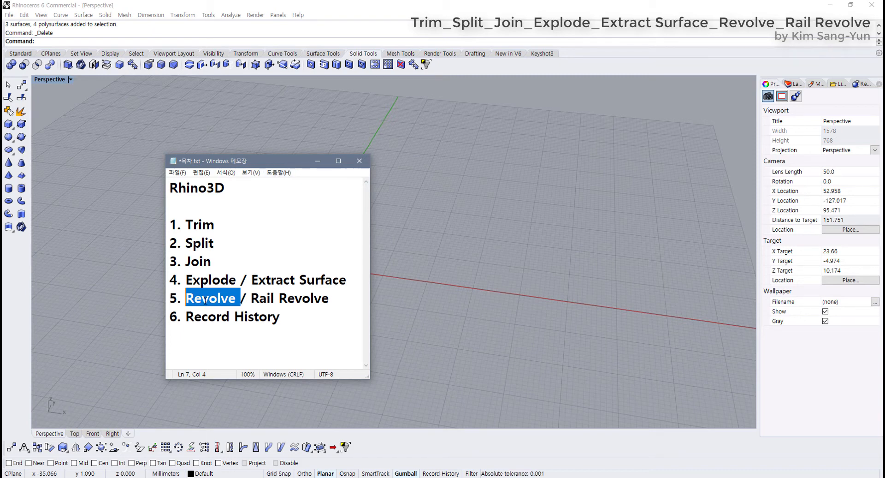
Switch to the browser and examine the Google image results for "revolve in rhino 3d" for examples of revolved shapes, then minimise the window
key(alt+Tab)
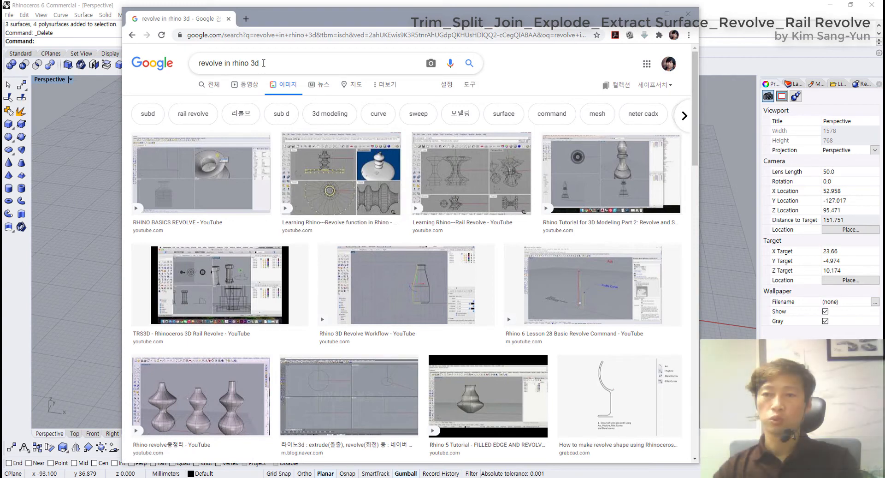
scroll(337, 332, down, 3)
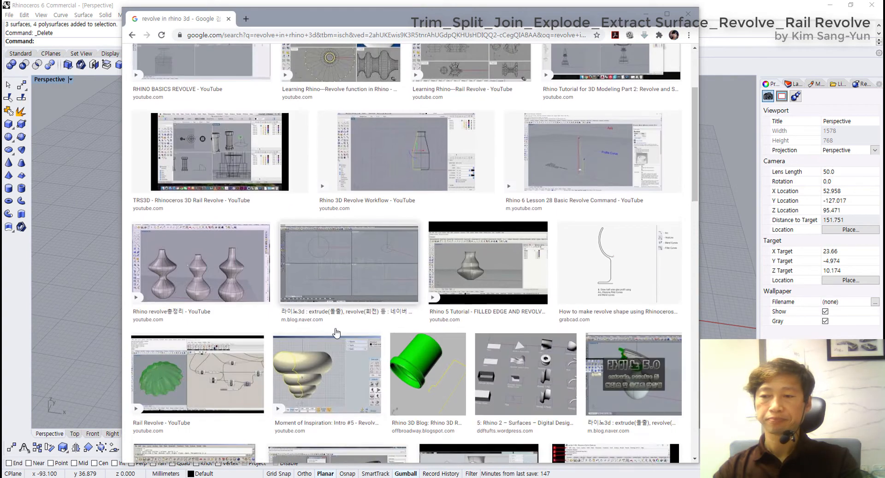
scroll(334, 369, down, 10)
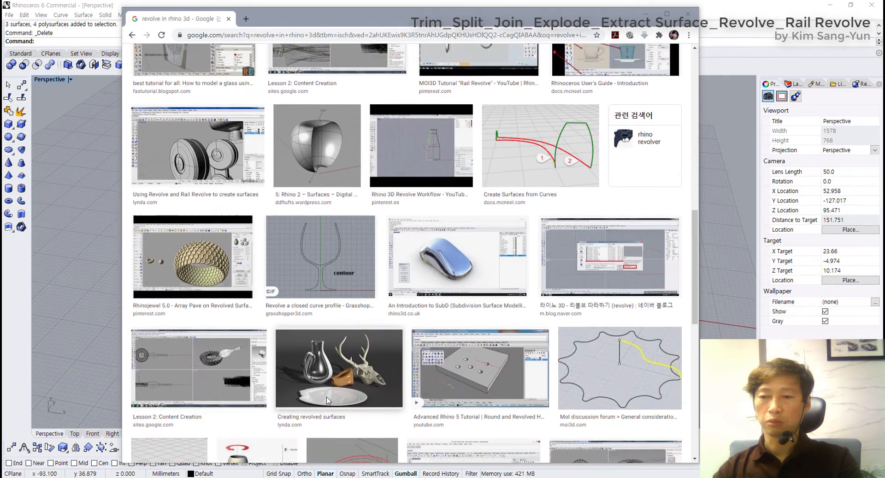
scroll(327, 400, up, 2)
scroll(285, 387, down, 3)
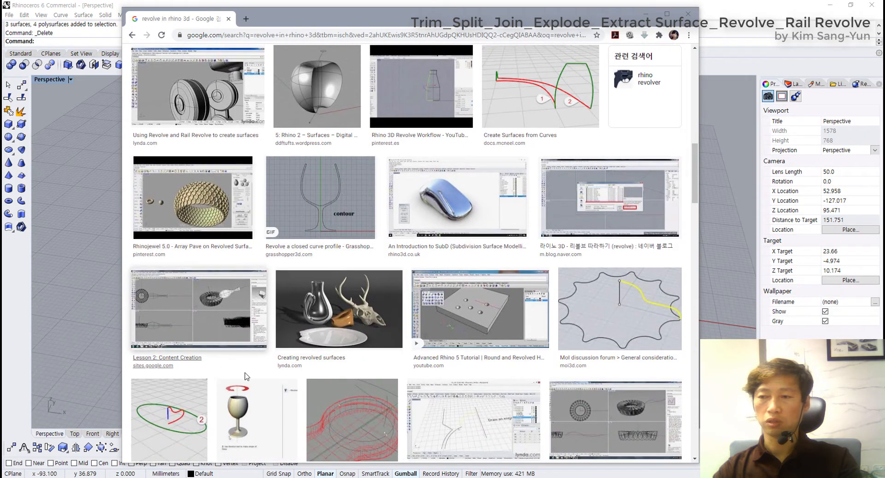
scroll(259, 369, down, 6)
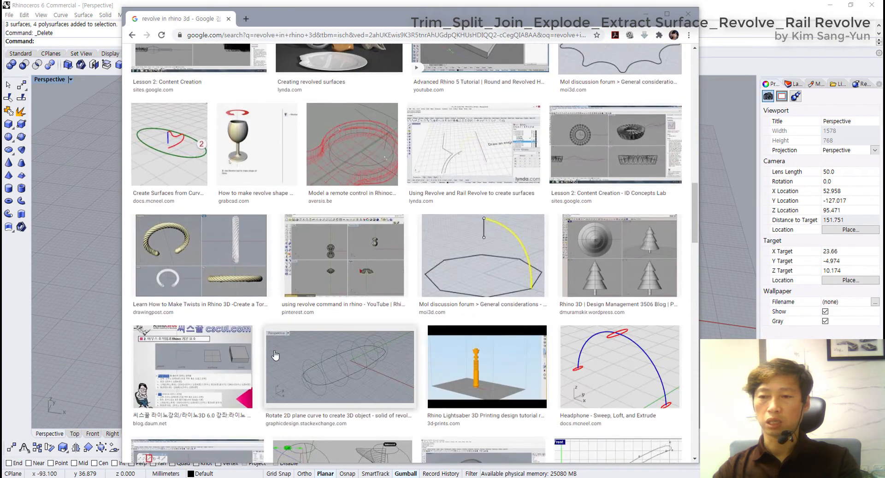
scroll(277, 355, down, 3)
scroll(369, 277, up, 3)
scroll(493, 199, down, 1)
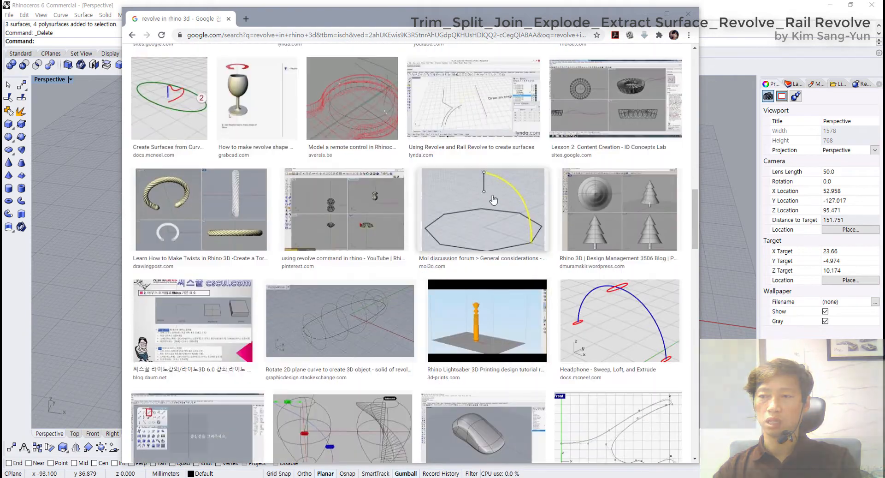
scroll(399, 358, down, 3)
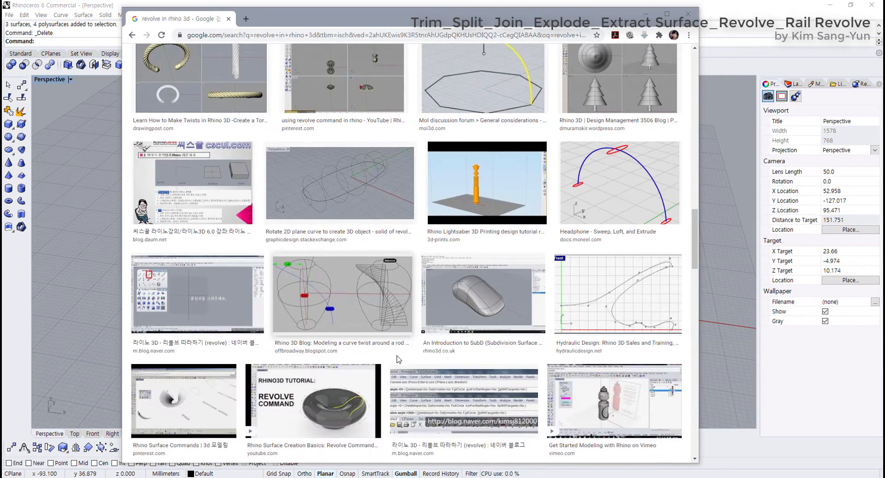
scroll(399, 359, down, 3)
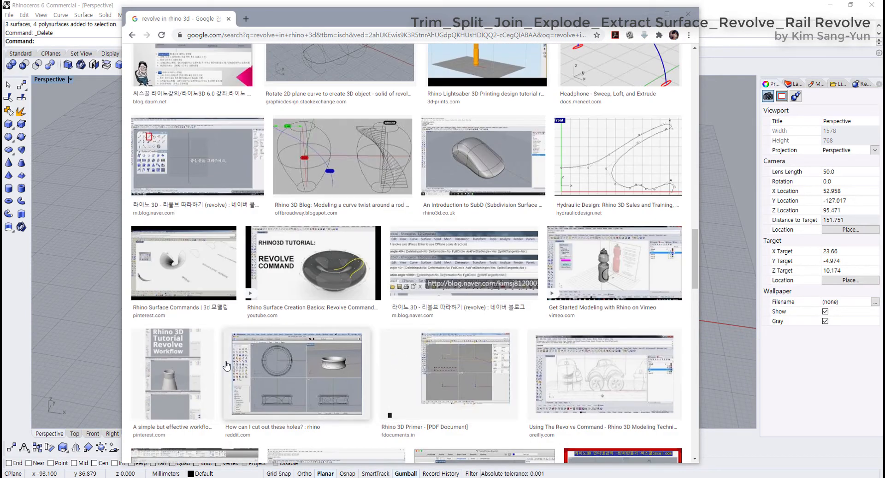
scroll(226, 365, up, 10)
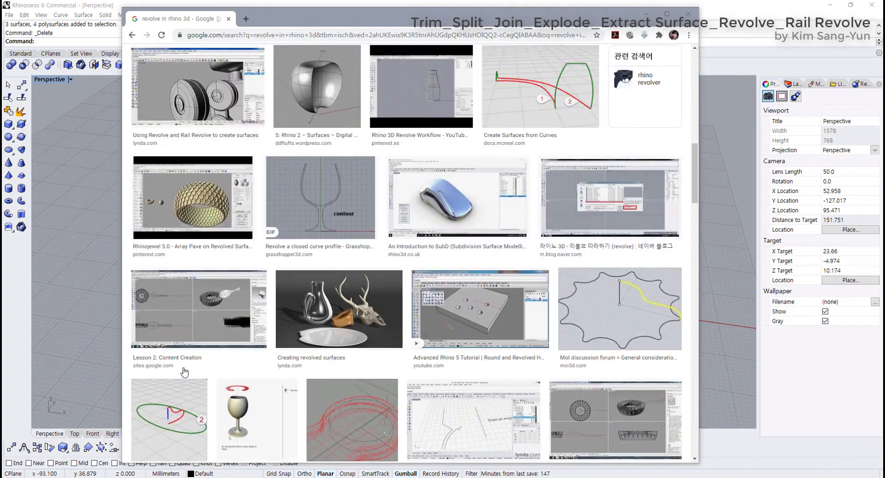
scroll(185, 372, up, 8)
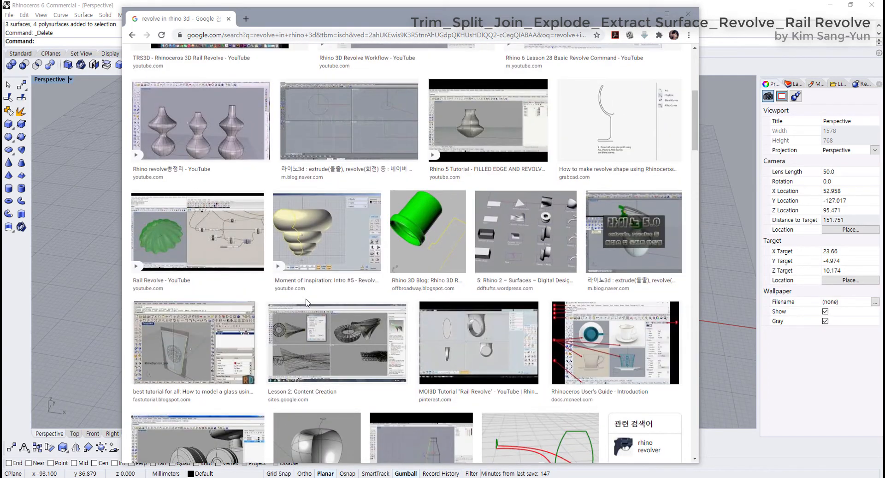
scroll(306, 302, up, 6)
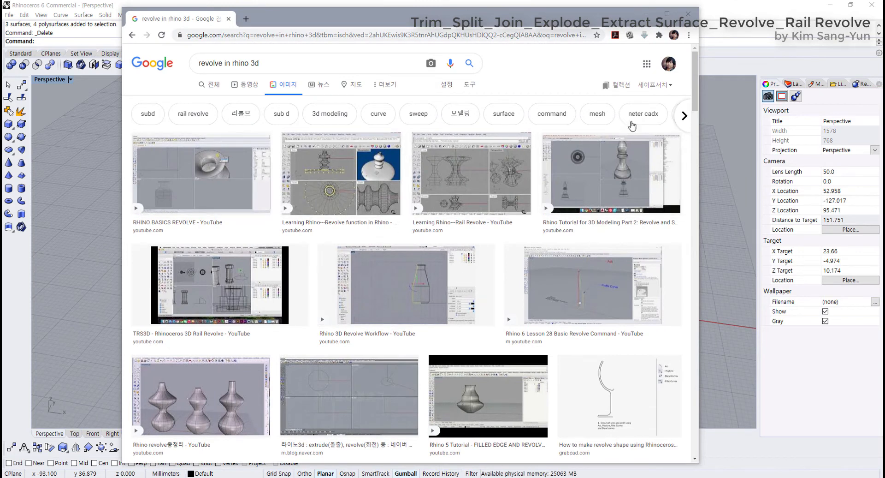
click(646, 13)
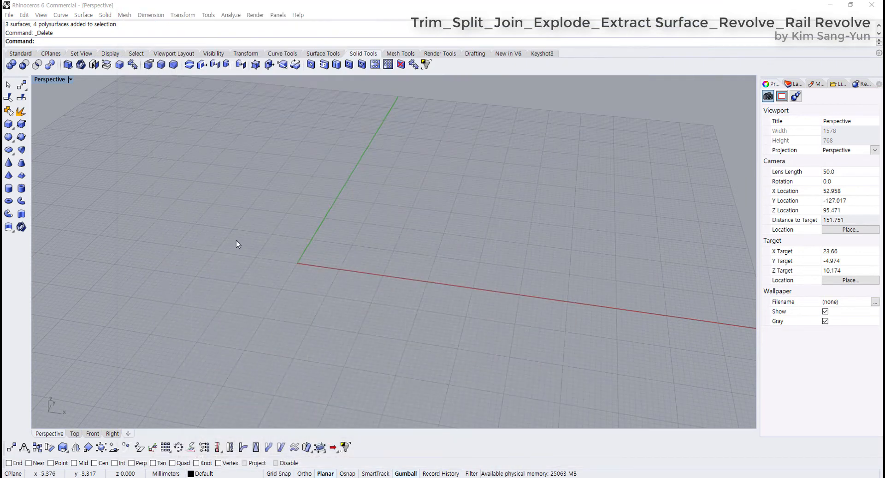
Restore the four-viewport layout from the maximised Perspective view and make the Front view active
double_click(49, 79)
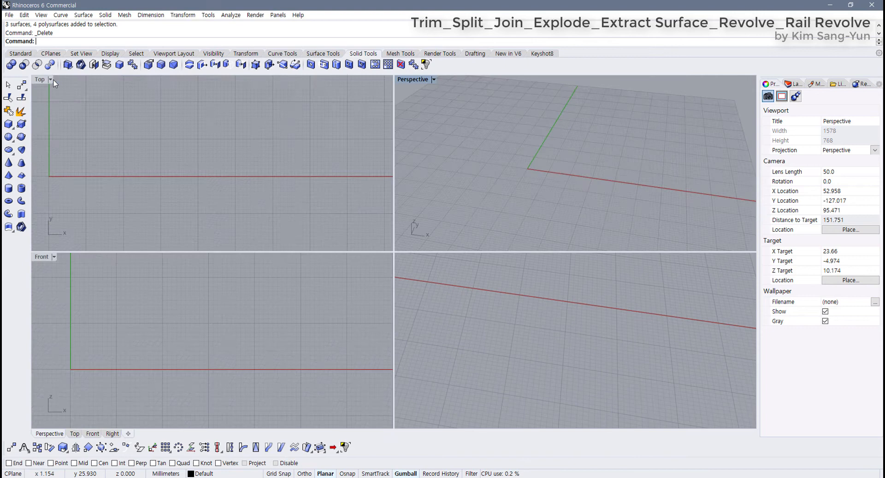
click(379, 247)
scroll(213, 313, down, 3)
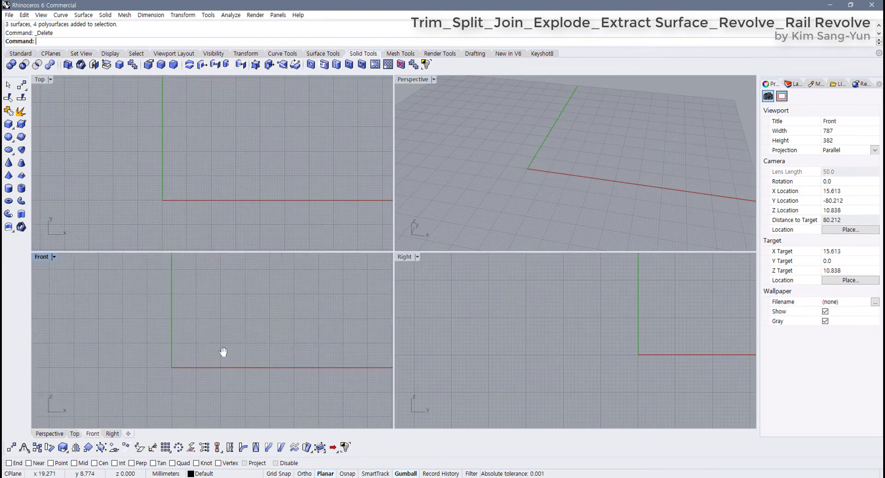
Maximise the Right viewport and bring up the standard set of curve and modelling tools
click(450, 319)
right_drag(450, 320, 458, 353)
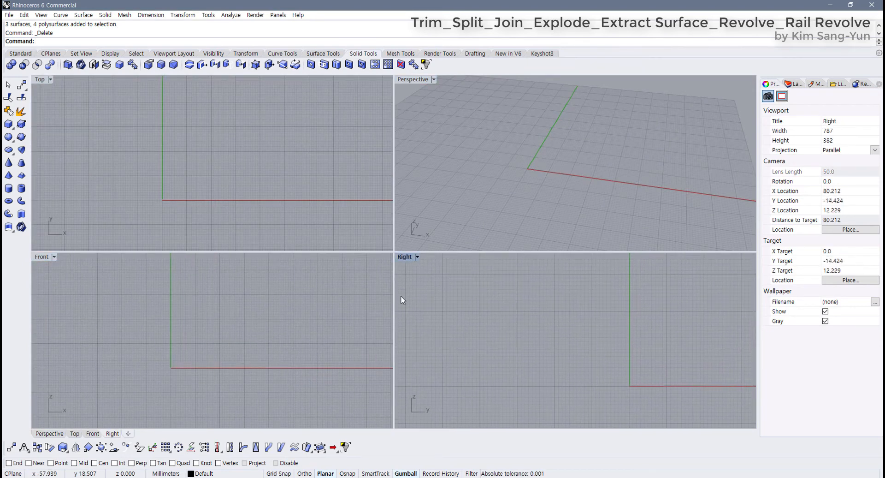
double_click(404, 257)
right_drag(396, 291, 234, 315)
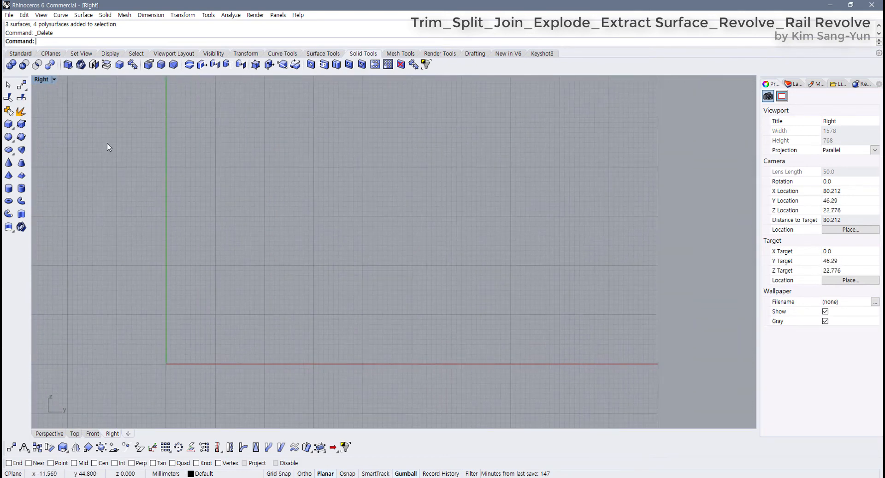
click(18, 54)
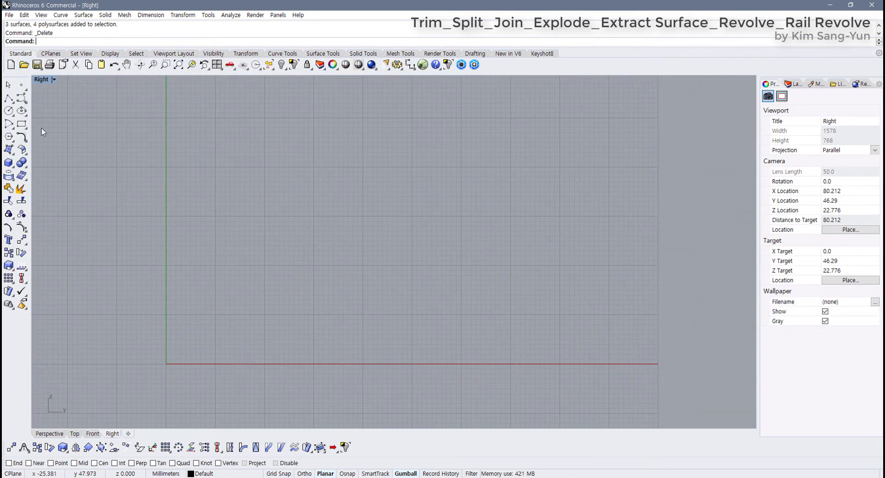
Start a degree-3 control point curve with Grid Snap on, placing its first point on the vertical axis 10 mm above the origin
click(22, 100)
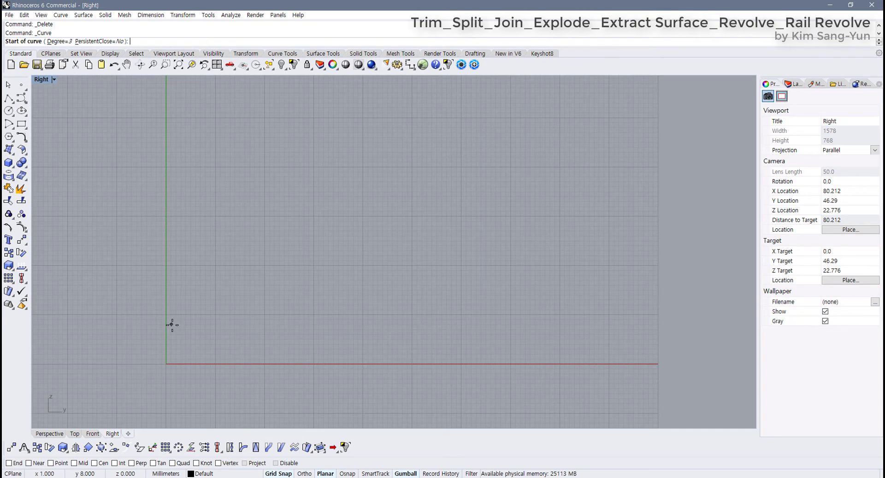
scroll(221, 304, up, 2)
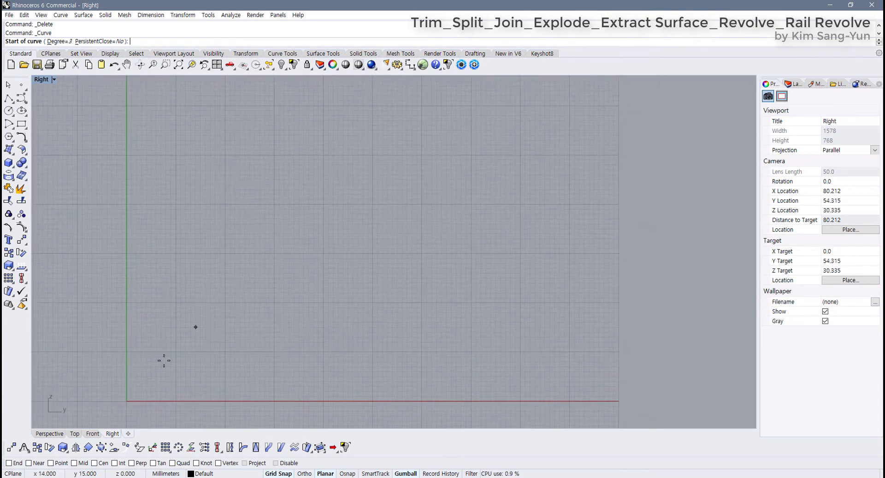
right_drag(131, 372, 128, 359)
scroll(126, 359, down, 3)
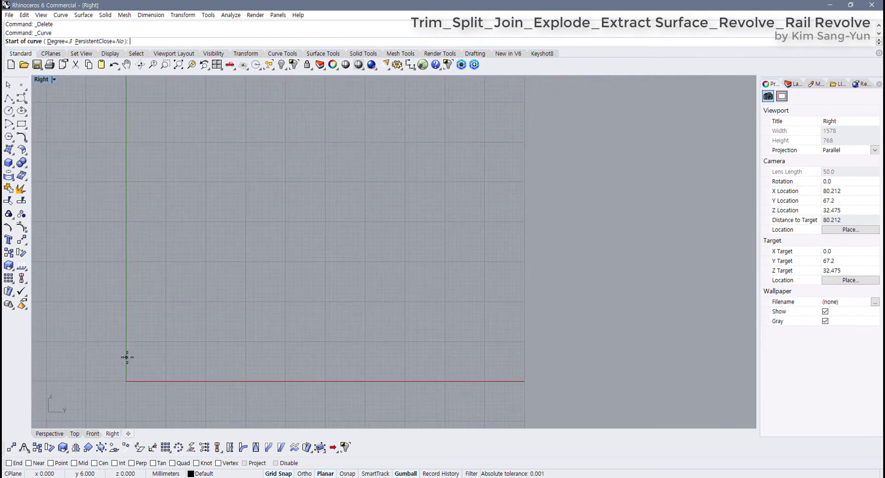
right_drag(135, 317, 193, 330)
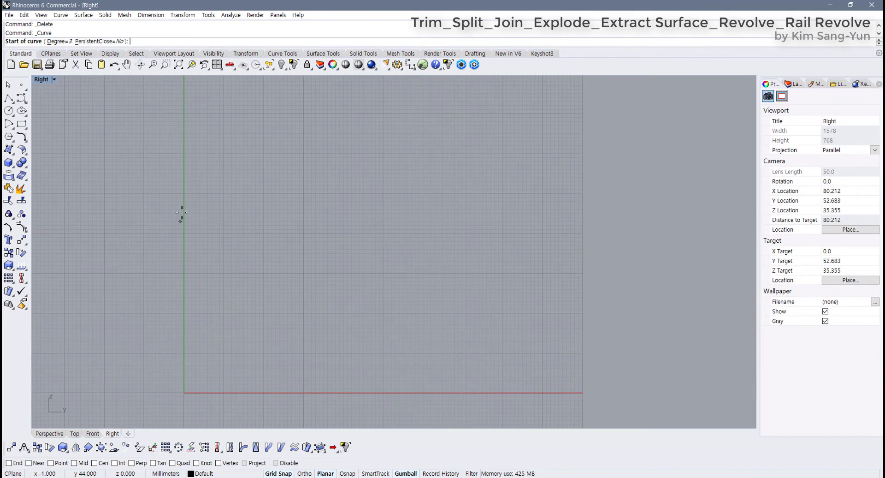
right_drag(188, 399, 152, 391)
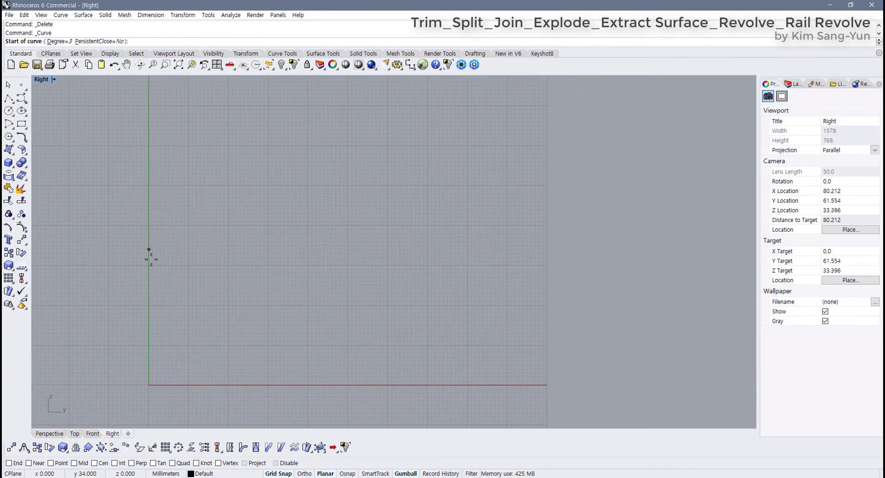
click(149, 345)
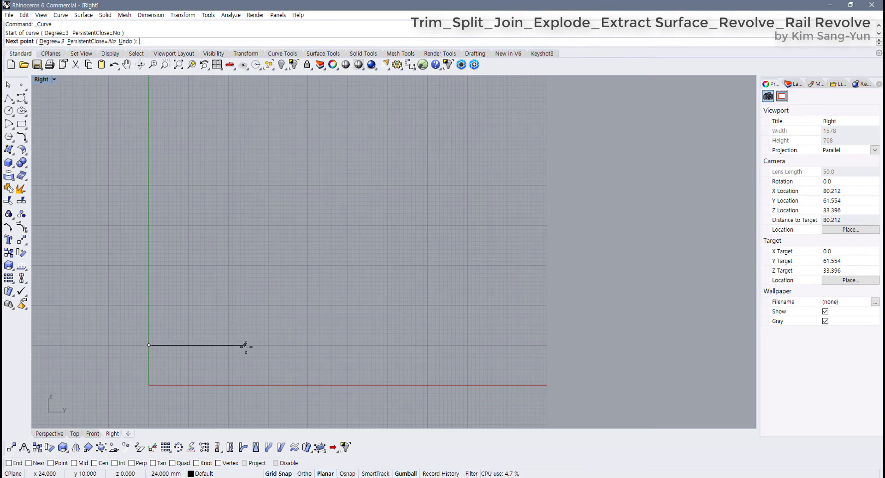
Try a second control point level with the start, 24 mm from the axis, and undo it
click(244, 345)
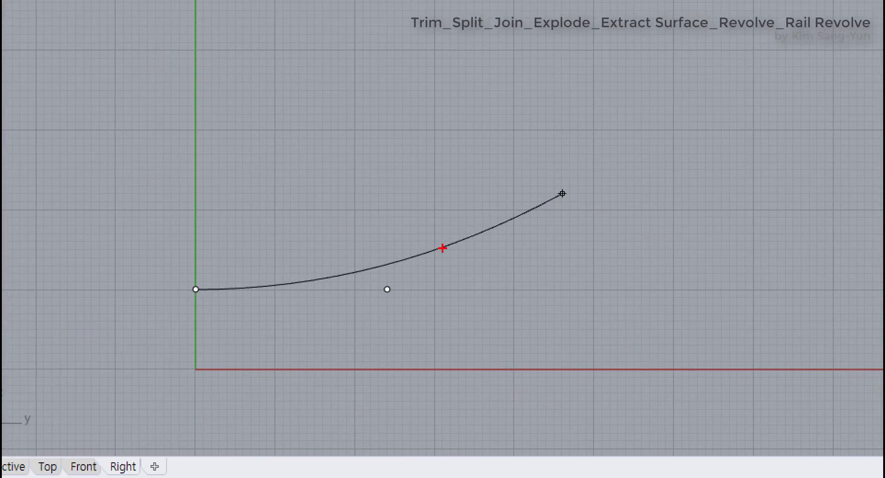
mouse_move(179, 309)
mouse_down()
mouse_move(183, 279)
mouse_move(187, 306)
mouse_up()
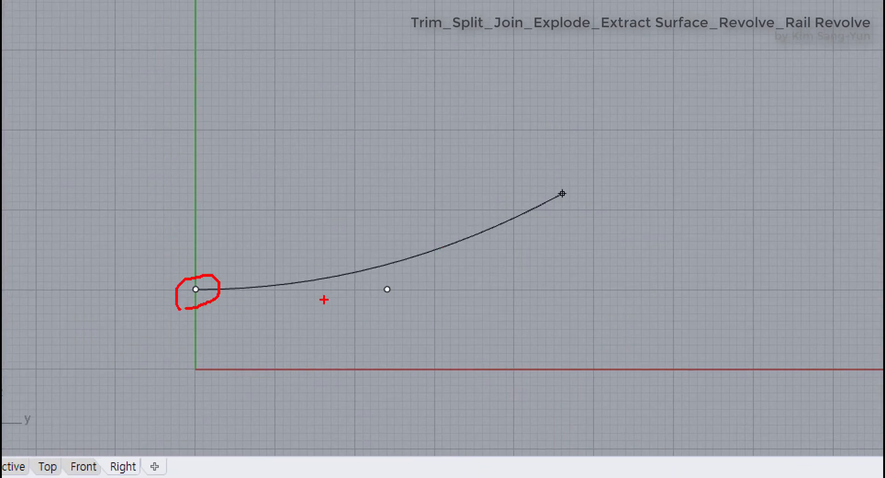
mouse_move(380, 299)
mouse_down()
mouse_move(377, 282)
mouse_move(402, 296)
mouse_move(373, 315)
mouse_up()
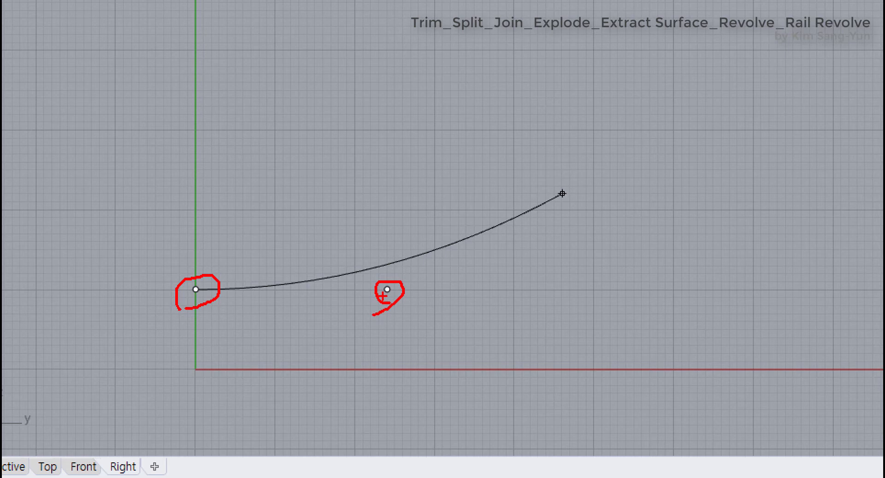
drag(396, 290, 29, 294)
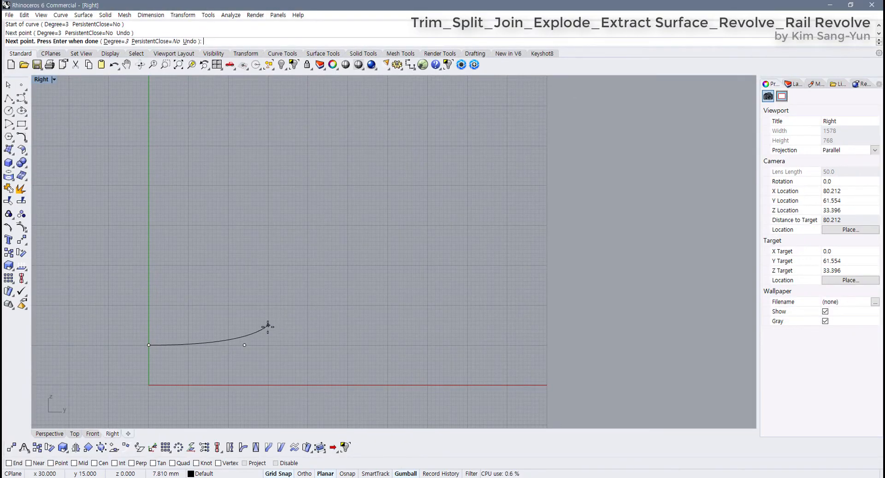
key(ctrl+z)
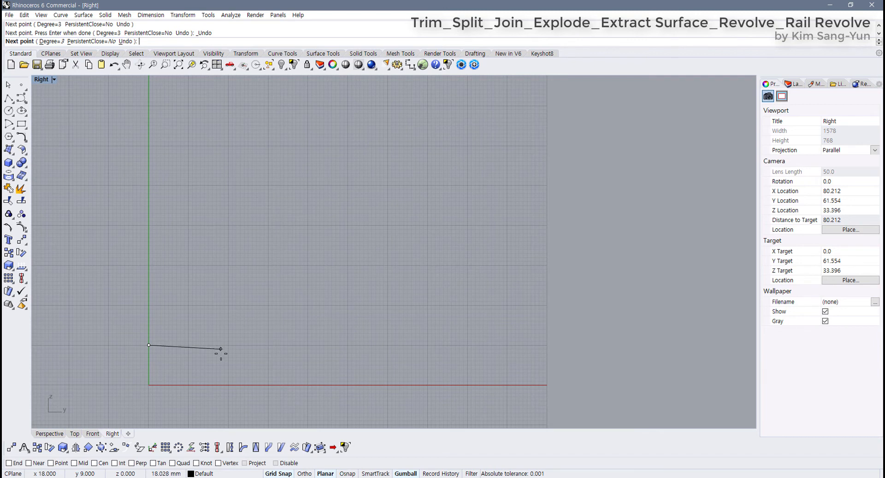
Try an arched continuation with the second control point set higher than the start and a peak point at 41,55
click(228, 321)
click(272, 198)
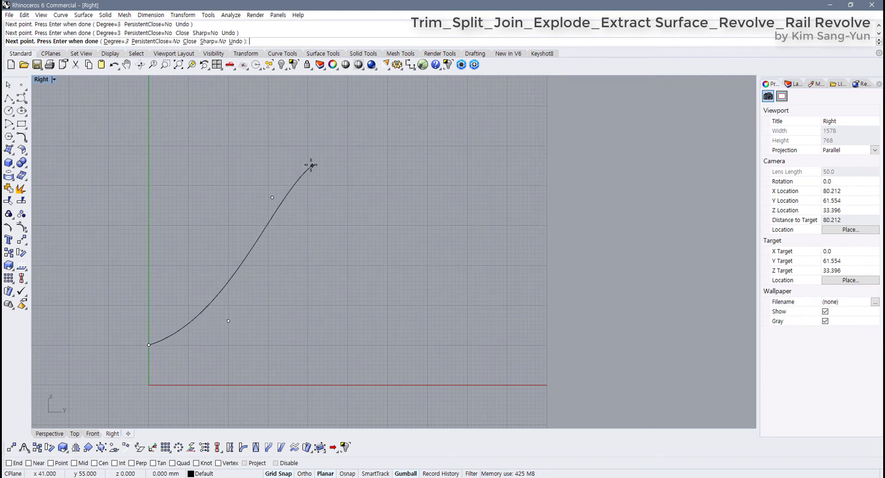
click(312, 165)
click(340, 190)
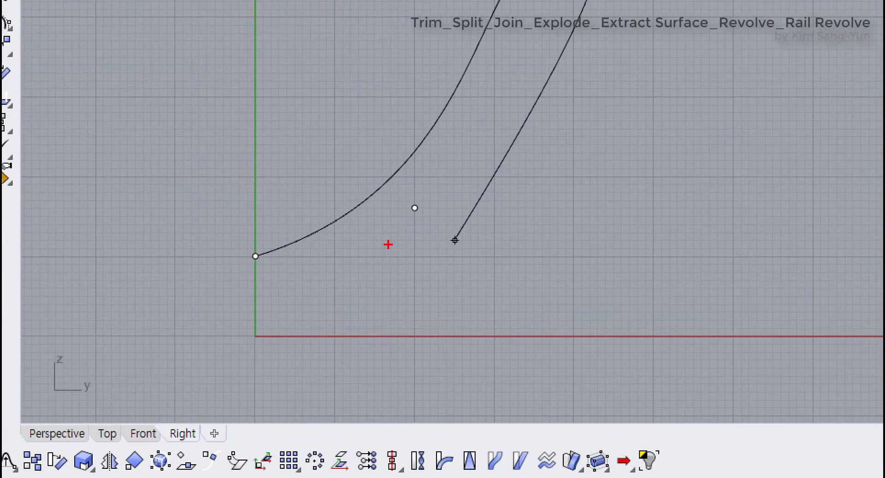
mouse_move(412, 209)
mouse_down()
mouse_move(252, 261)
mouse_move(415, 208)
mouse_up()
key(ctrl+z)
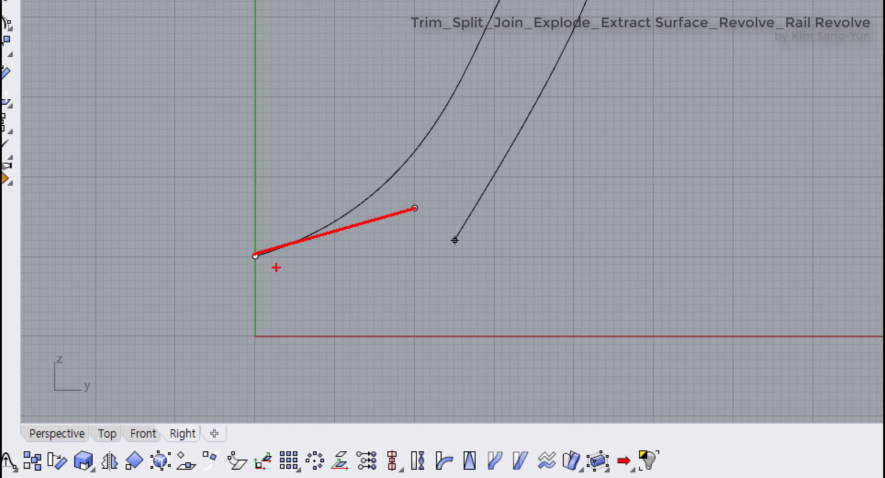
mouse_move(254, 255)
mouse_down()
mouse_move(120, 186)
mouse_move(105, 200)
mouse_up()
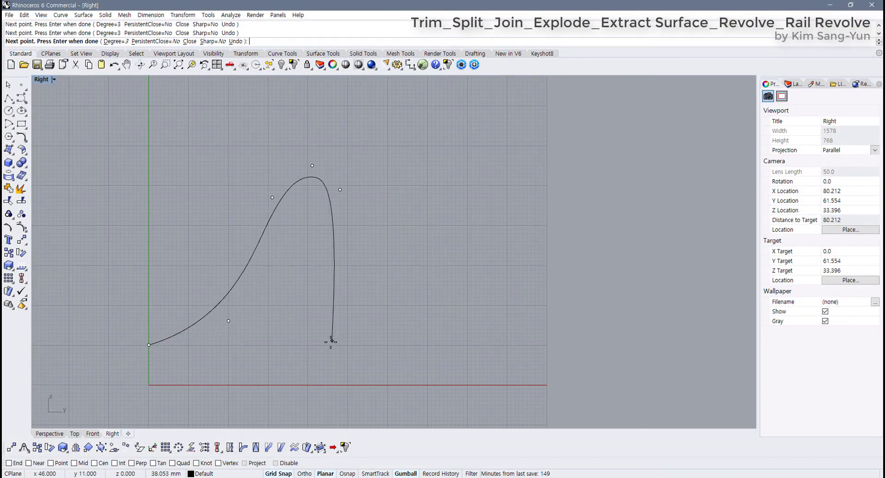
drag(99, 345, 200, 345)
Undo the arched curve's control points back to the start point on the vertical axis
key(Escape)
key(ctrl+z)
key(ctrl+z)
key(ctrl+z)
key(ctrl+z)
Place the second control point level with the start point, about 17 mm from the vertical axis
scroll(228, 345, up, 2)
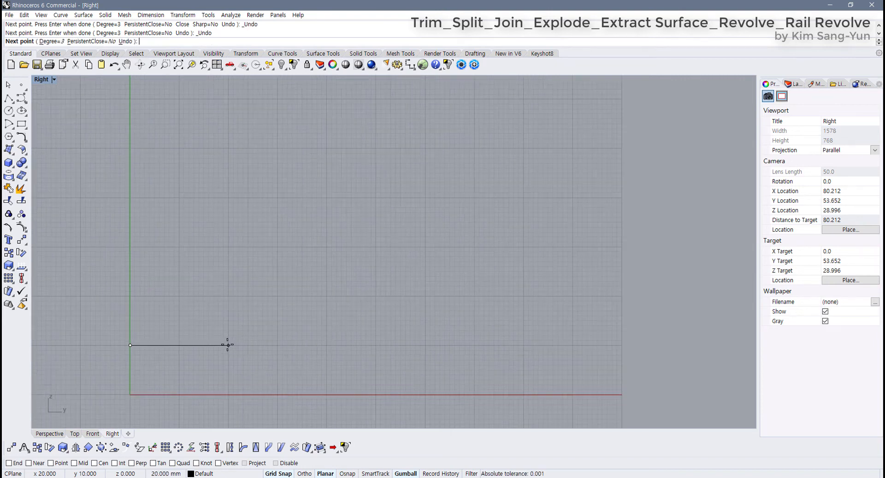
right_drag(209, 346, 307, 339)
scroll(286, 344, up, 4)
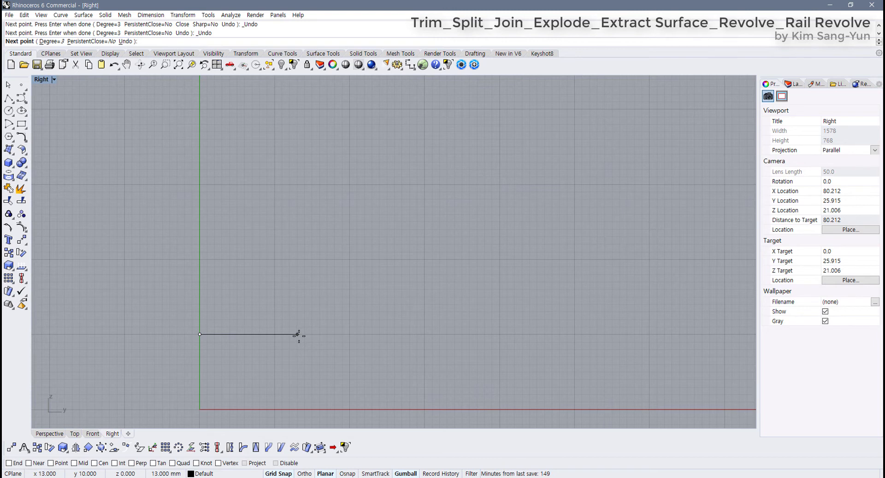
click(329, 336)
scroll(406, 300, down, 4)
right_drag(372, 293, 313, 312)
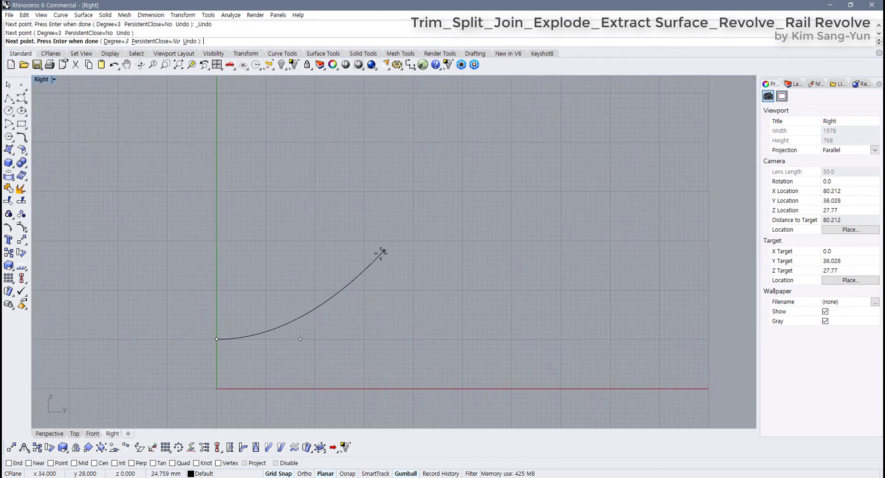
scroll(379, 253, down, 6)
right_drag(353, 280, 336, 241)
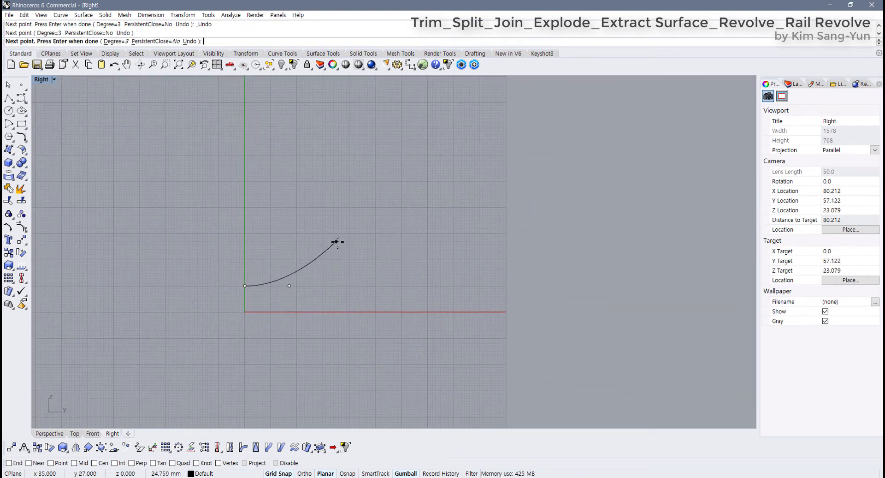
Continue the cup's inner profile through a rounded corner near 40,14 and up the inner wall to about 40,63
click(349, 275)
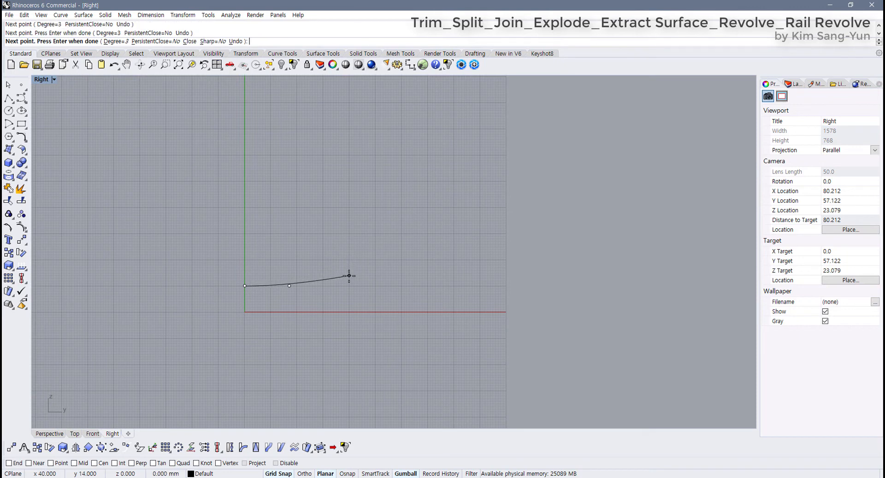
click(355, 262)
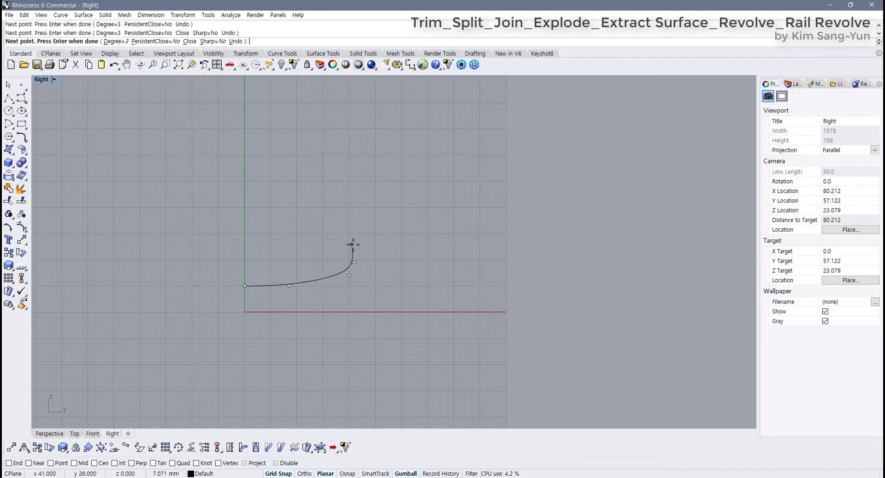
click(355, 237)
click(349, 147)
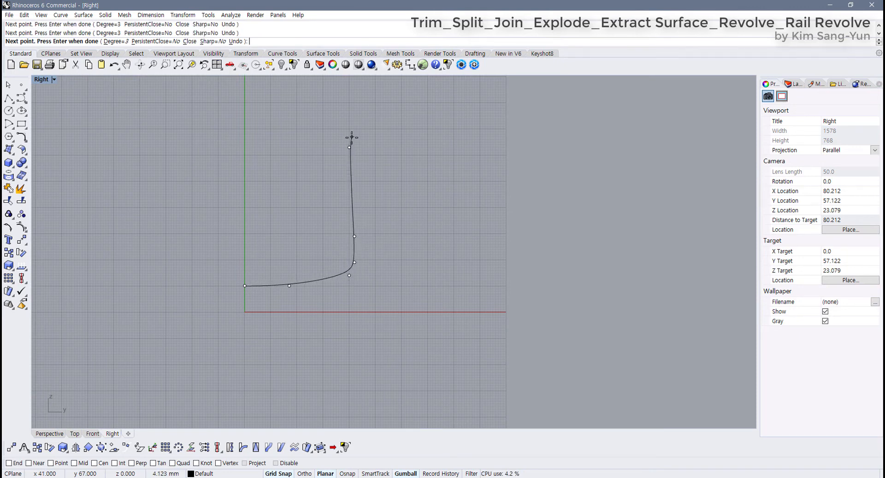
Try turning the curve over a rounded rim and down into the outer wall, and undo those control points back to the inner wall's upper point
click(358, 137)
click(367, 150)
click(368, 191)
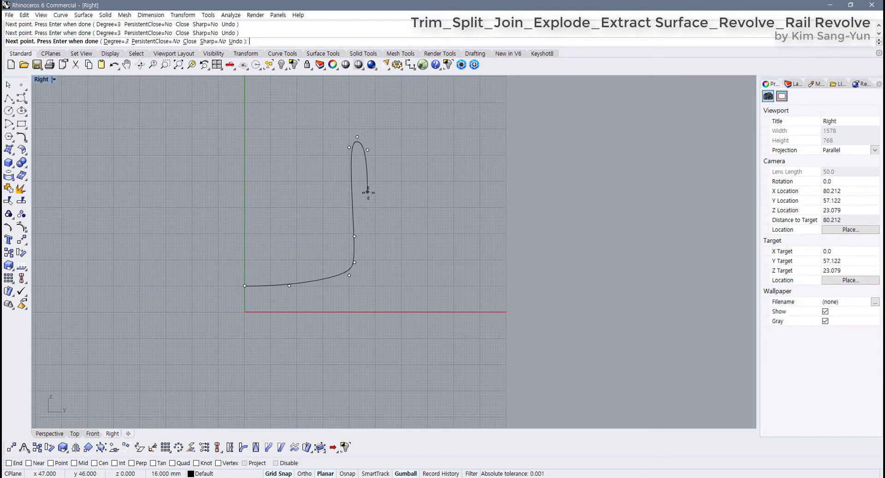
scroll(369, 200, up, 4)
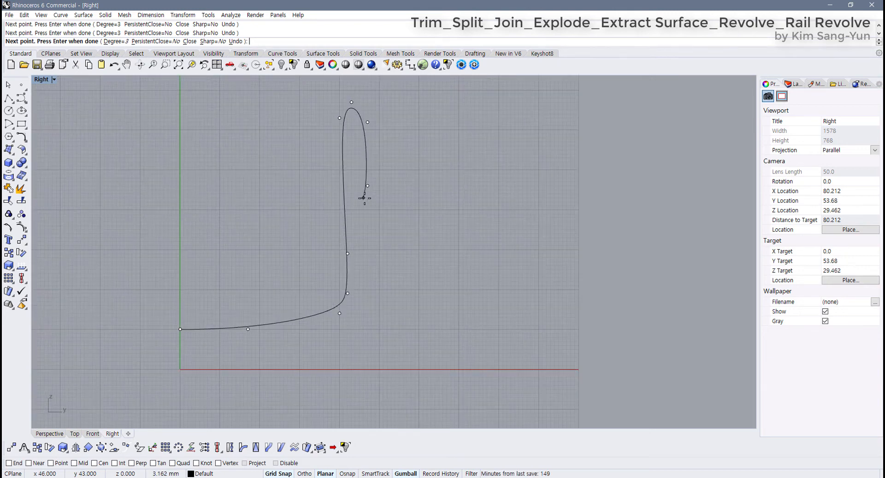
right_drag(364, 196, 367, 247)
key(ctrl+z)
key(ctrl+z)
scroll(358, 189, up, 4)
scroll(356, 181, up, 4)
key(ctrl+z)
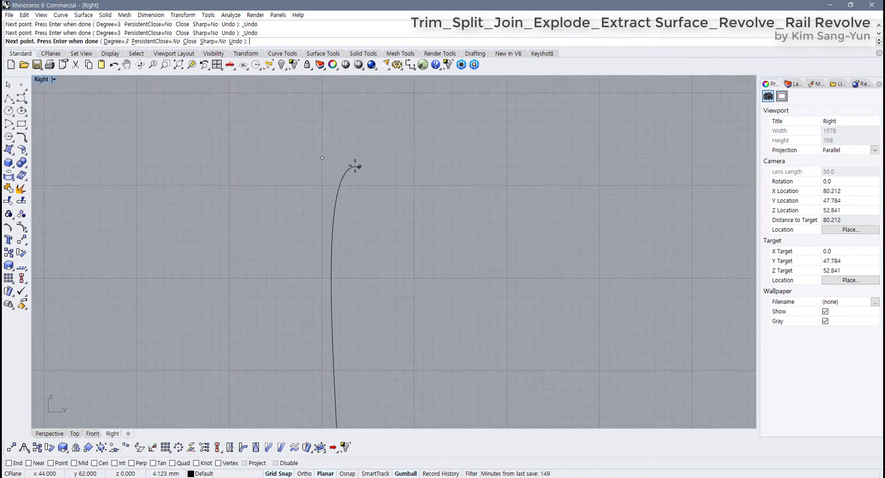
Form the cup's rounded rim with control points at about 41,65, 45,66, 47,64 and 46,60
click(332, 138)
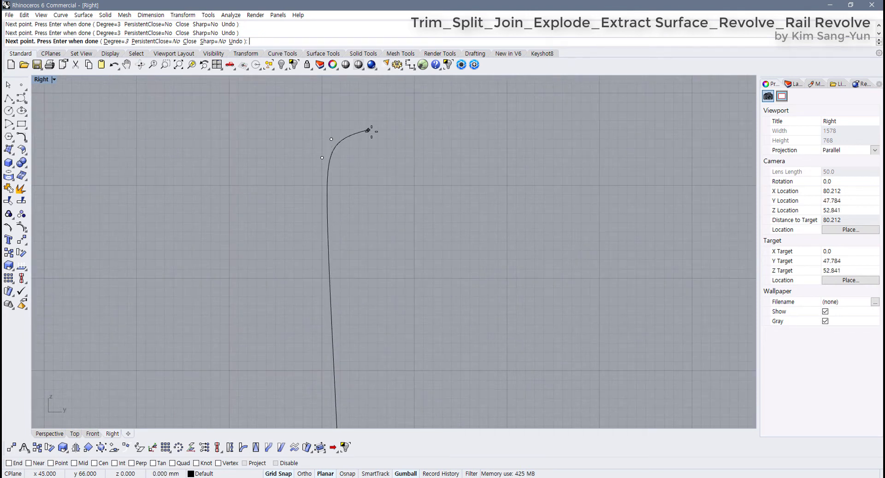
click(368, 130)
click(387, 148)
click(379, 186)
Bring the outer wall down with control points at about 48,30 and 47,7
scroll(378, 194, down, 5)
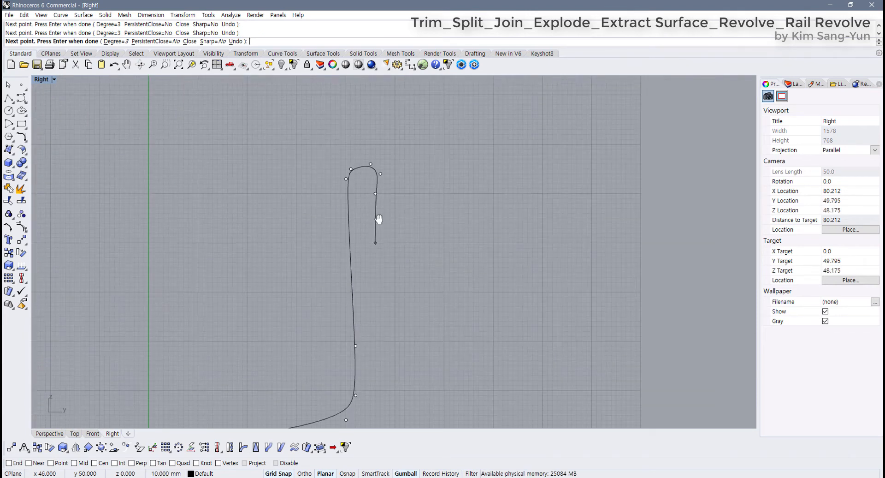
scroll(380, 239, up, 2)
click(382, 258)
scroll(389, 318, down, 2)
scroll(390, 334, up, 3)
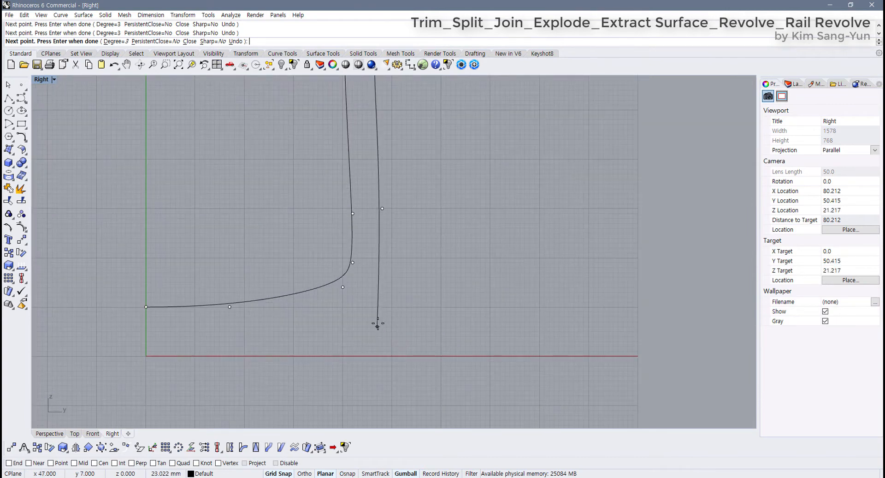
click(382, 326)
Form the cup's small foot with control points at about 44,1, 43,1, 42,0, 41,0 and 41,1
scroll(374, 344, up, 6)
click(368, 333)
click(350, 334)
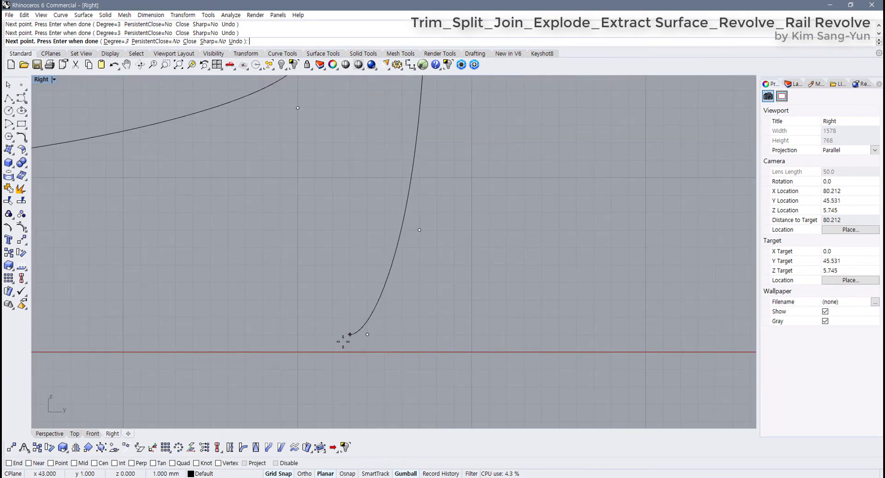
click(333, 351)
click(316, 351)
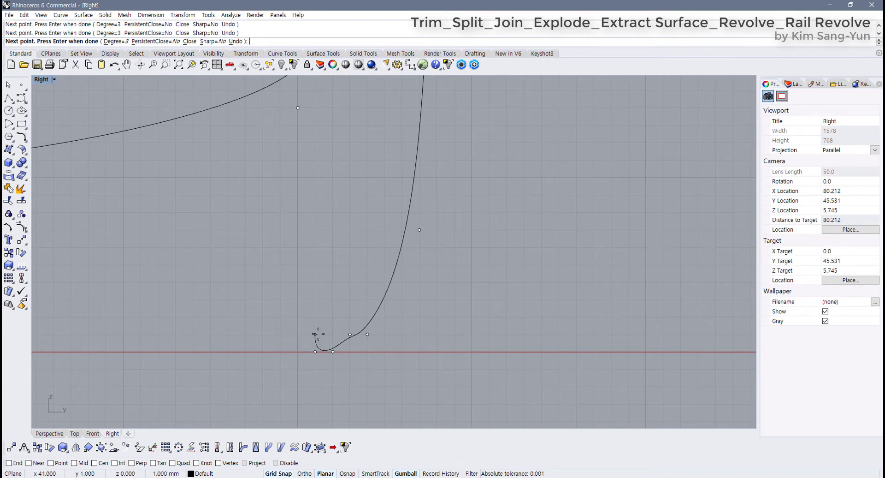
click(316, 333)
Run the underside through control points at about 41,3 and 39,3 to the vertical axis at 0,3, and finish the curve
click(316, 300)
click(283, 301)
scroll(387, 306, down, 8)
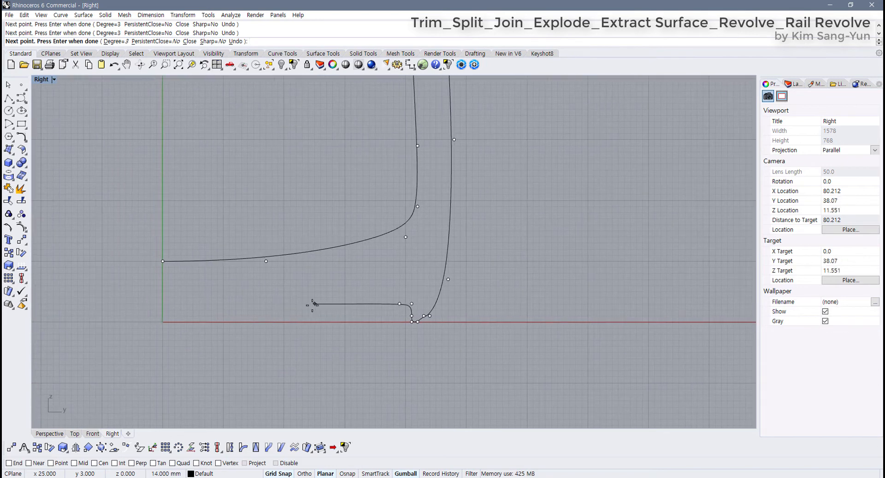
scroll(312, 305, up, 2)
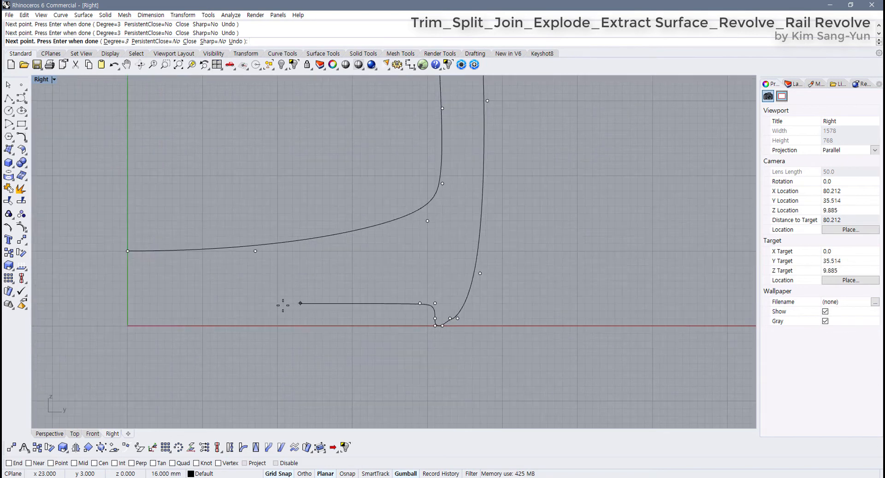
click(128, 303)
key(Return)
scroll(391, 343, down, 3)
right_drag(413, 301, 338, 341)
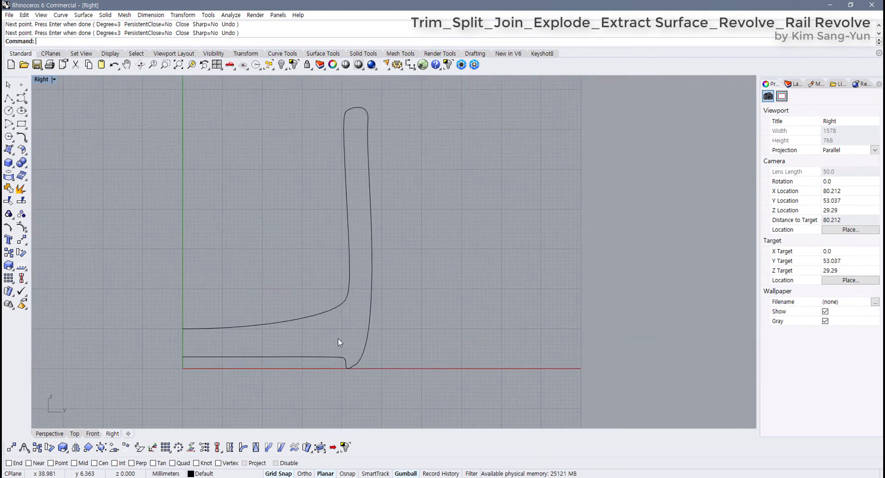
Turn on the control points of the cup profile curve
click(329, 316)
key(F10)
scroll(318, 319, up, 2)
right_drag(314, 321, 372, 300)
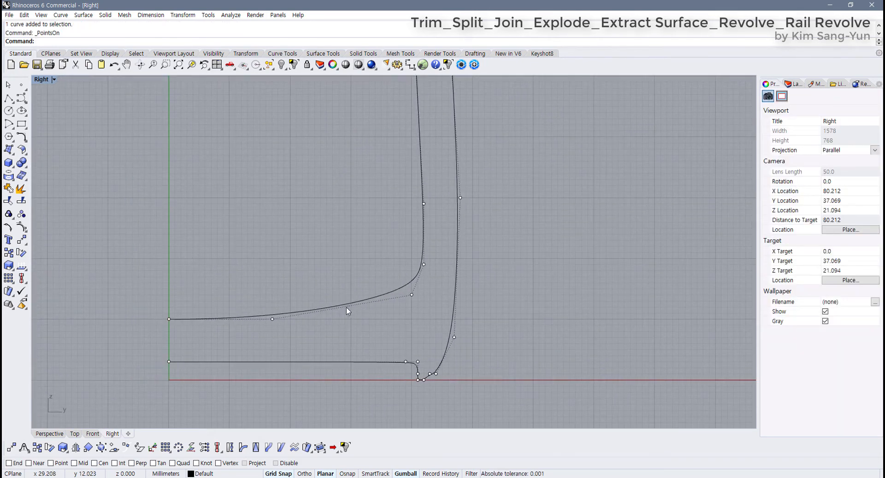
Insert a knot in the profile's inner floor segment at about 28,12
click(24, 231)
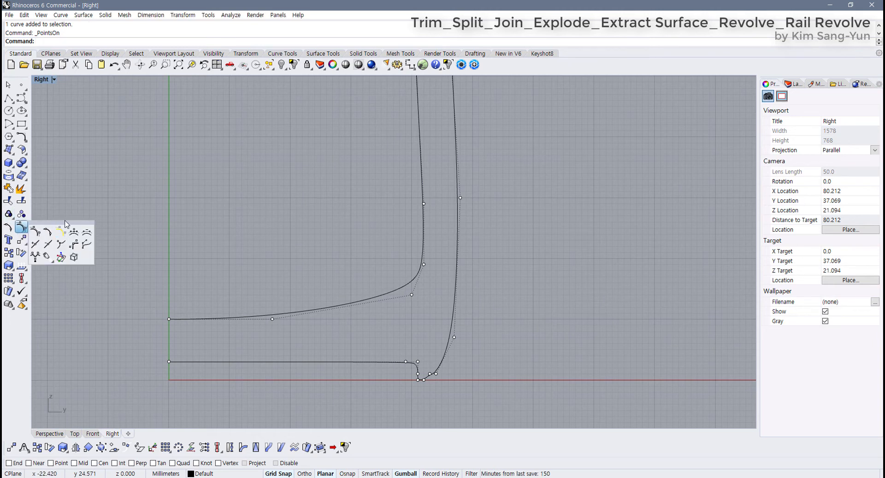
drag(56, 227, 102, 232)
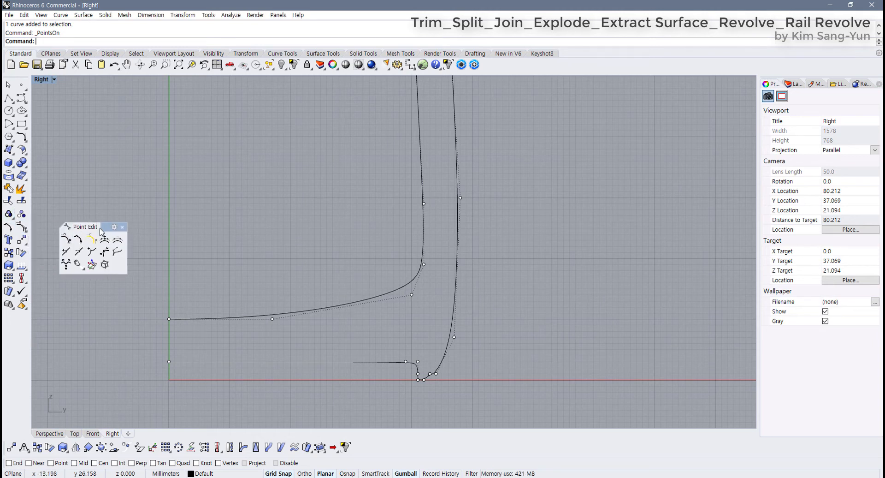
click(66, 252)
click(348, 310)
click(343, 308)
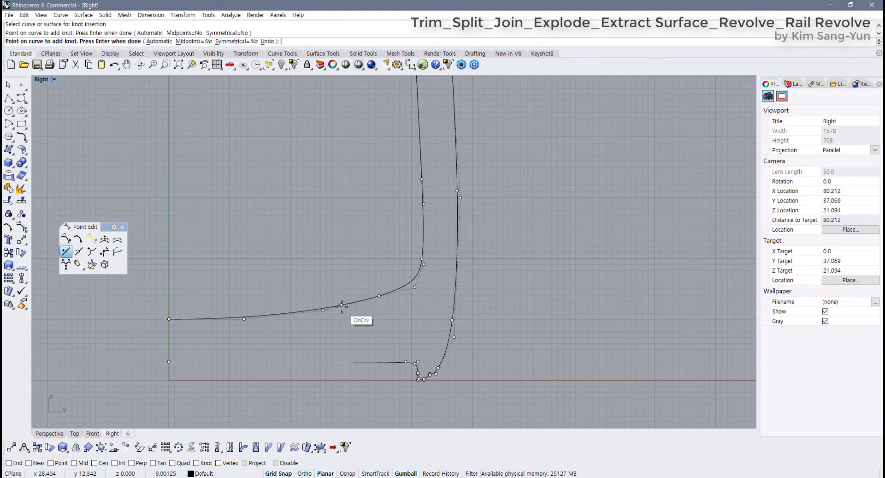
key(Return)
click(323, 310)
drag(348, 310, 355, 305)
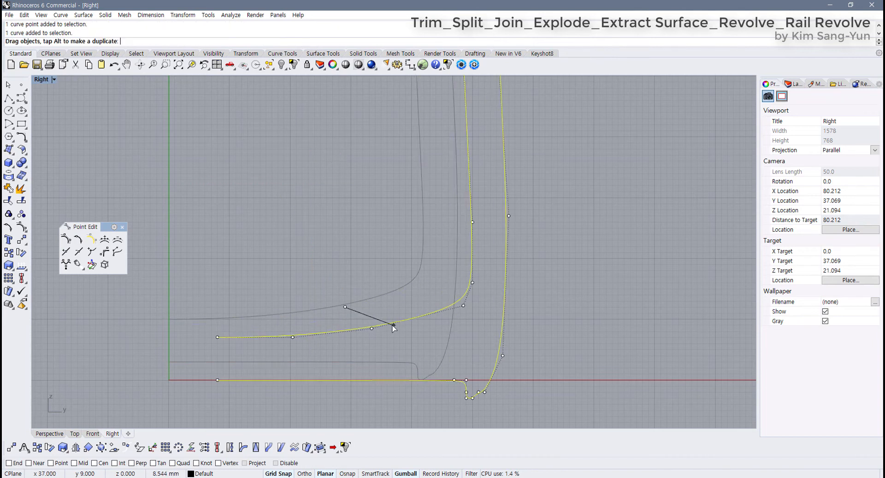
key(ctrl+z)
Flatten the cup's inner floor by moving its outermost floor control point to about 32,9
drag(296, 280, 366, 327)
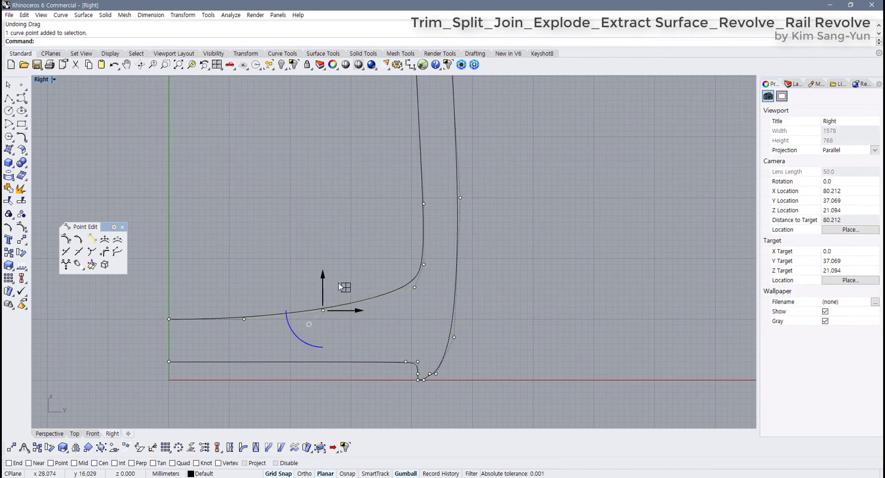
drag(351, 281, 415, 365)
drag(370, 299, 370, 269)
drag(144, 306, 269, 342)
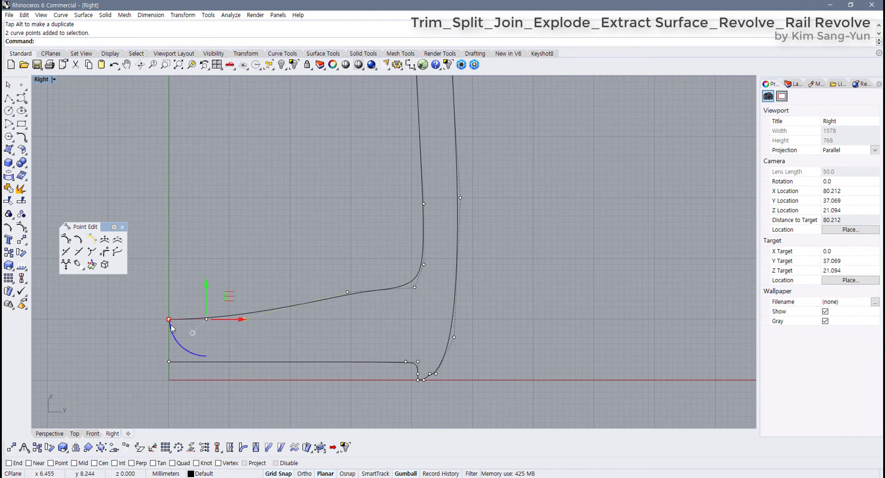
click(344, 322)
drag(346, 295, 362, 328)
drag(269, 314, 159, 336)
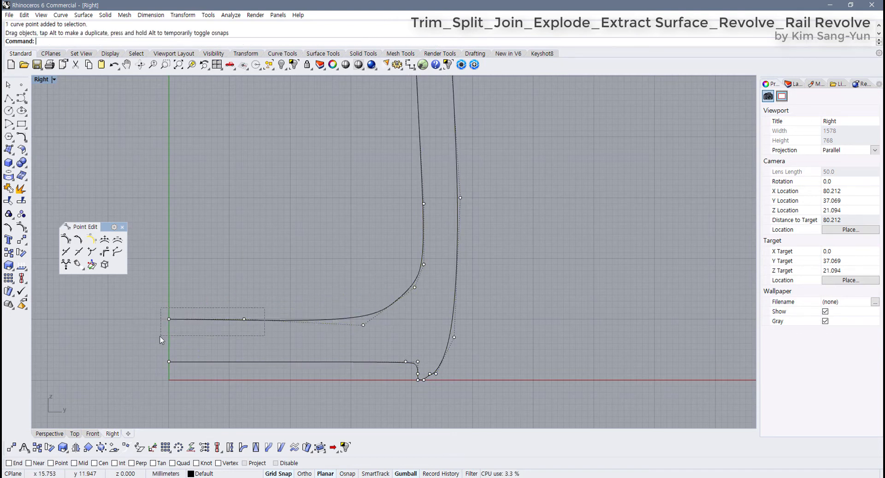
click(305, 343)
scroll(371, 326, down, 2)
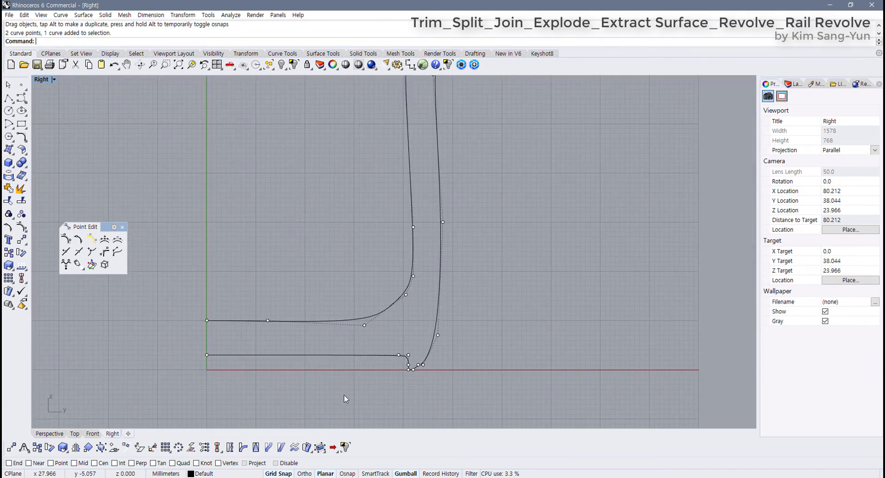
Reshape the inner corner by moving its control points to about 33,9.5, 41.4,13 and 41,19
scroll(380, 258, up, 3)
click(391, 299)
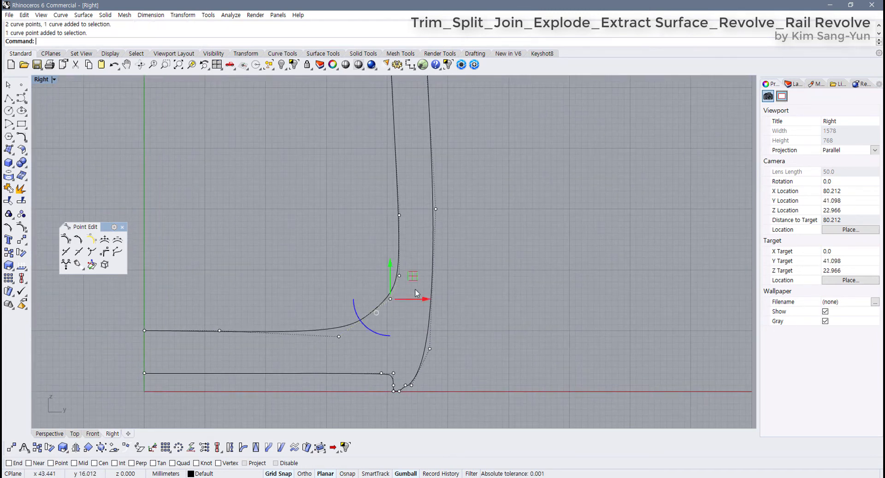
drag(417, 278, 411, 284)
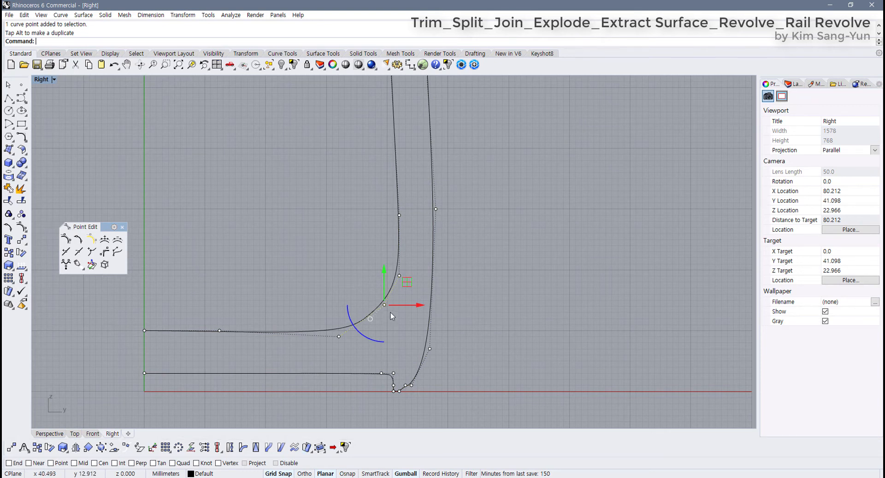
drag(383, 305, 387, 312)
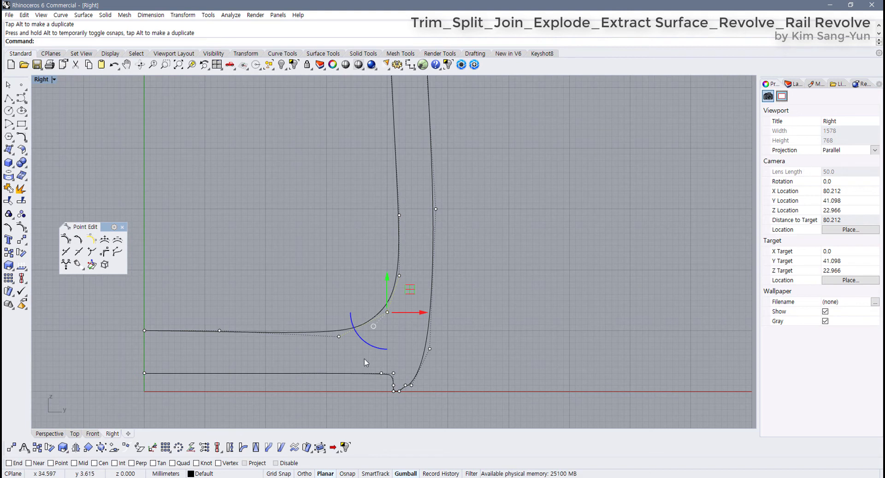
drag(339, 336, 344, 334)
drag(387, 312, 396, 312)
drag(400, 276, 394, 274)
click(478, 268)
scroll(433, 249, down, 4)
right_drag(410, 178, 398, 213)
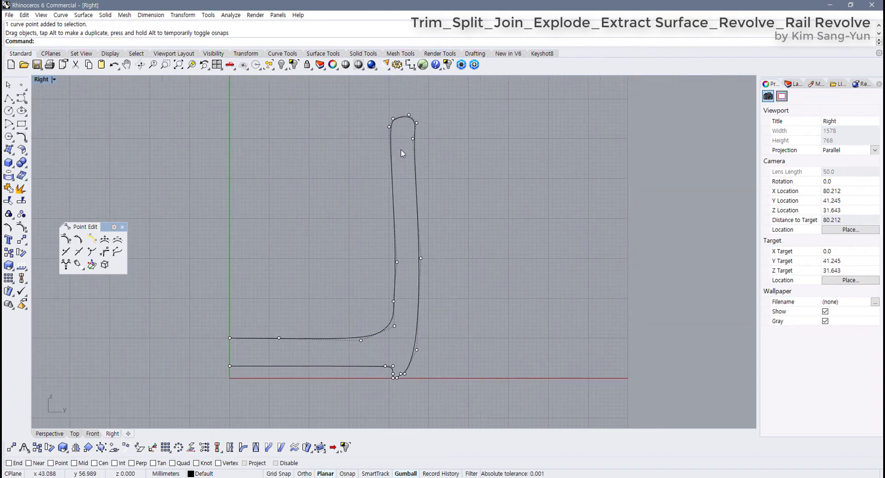
Shift the rim's control points outward by about 3 mm and raise its inner top point to level the rim
scroll(400, 148, up, 6)
right_drag(438, 79, 395, 235)
scroll(394, 236, up, 4)
drag(389, 349, 404, 337)
drag(397, 233, 268, 332)
drag(365, 261, 396, 253)
drag(333, 254, 366, 287)
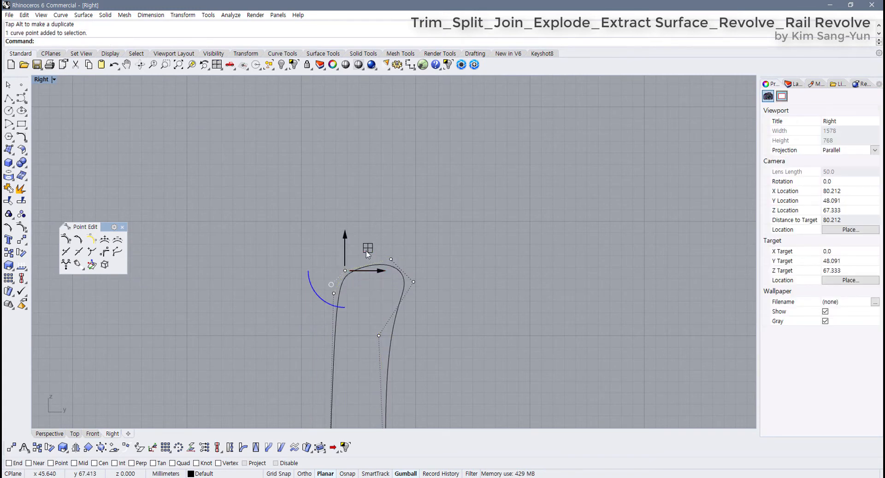
drag(367, 249, 366, 240)
click(460, 287)
Move the outer wall's control point just below the rim outward to about 49,60
scroll(447, 290, down, 10)
right_drag(446, 293, 421, 260)
scroll(421, 260, up, 4)
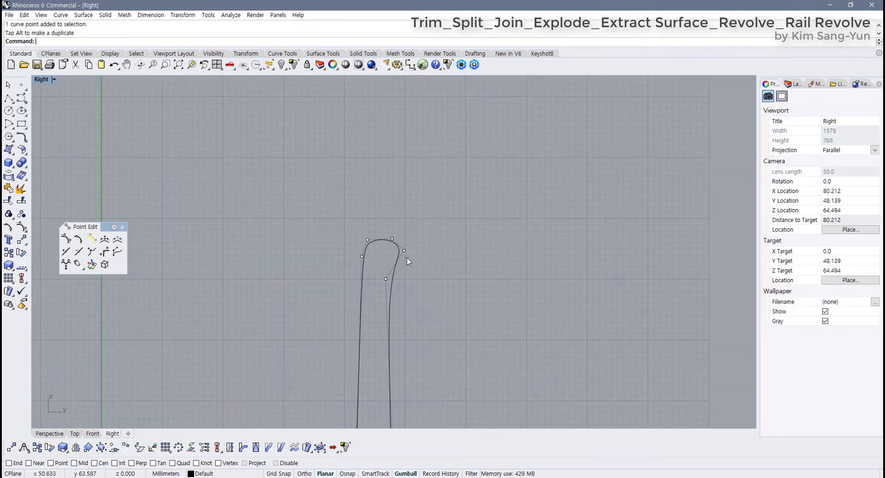
drag(379, 263, 400, 284)
drag(408, 279, 420, 286)
click(423, 303)
Move the six control points of the foot inward by about 5 mm
scroll(422, 302, down, 6)
right_drag(412, 378, 406, 252)
scroll(390, 314, up, 4)
scroll(390, 314, up, 4)
right_drag(385, 350, 413, 296)
scroll(404, 325, up, 2)
scroll(406, 305, up, 4)
drag(342, 271, 424, 354)
drag(423, 316, 349, 315)
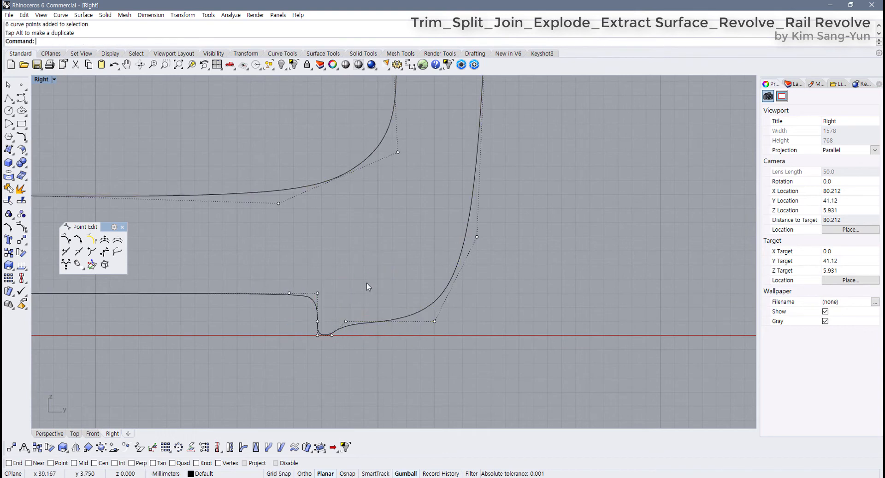
Raise the two control points just outside the foot to about 38,3 and 44,3
drag(367, 283, 458, 336)
click(346, 320)
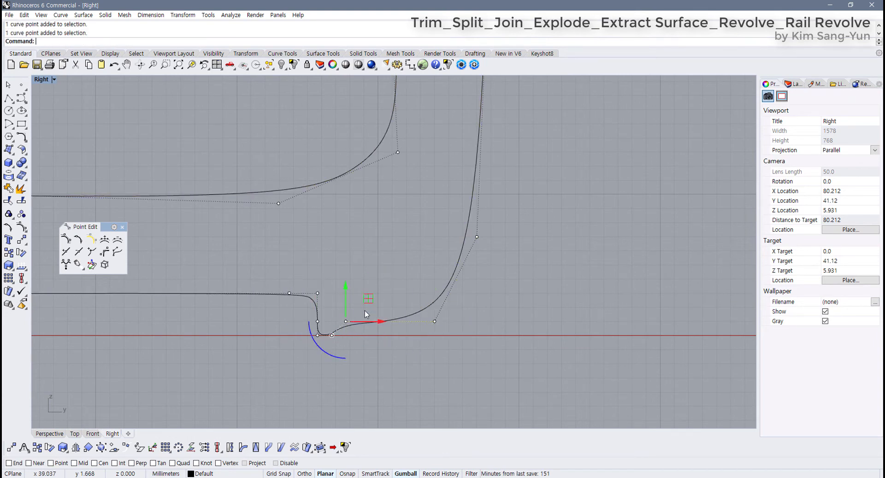
drag(346, 321, 353, 294)
drag(407, 330, 463, 335)
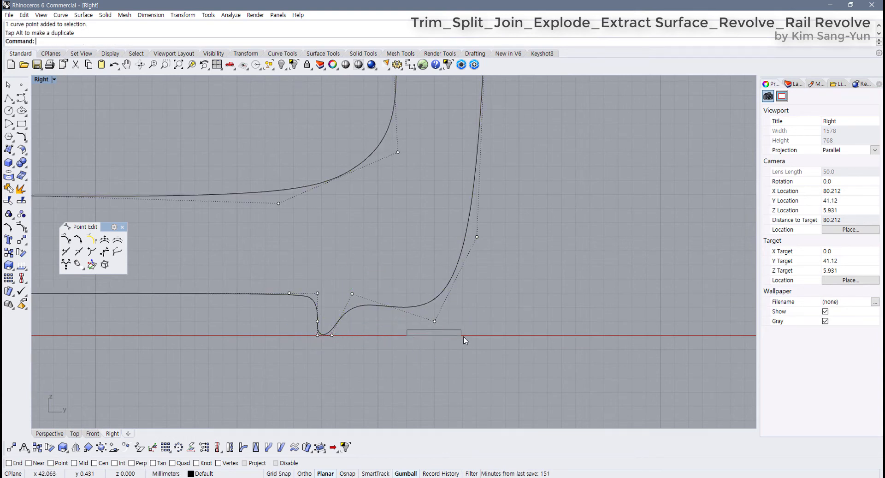
click(435, 321)
drag(456, 300, 456, 275)
click(265, 279)
Try raising all eight control points of the underside and foot by about 2 mm, and undo the move
scroll(483, 300, down, 6)
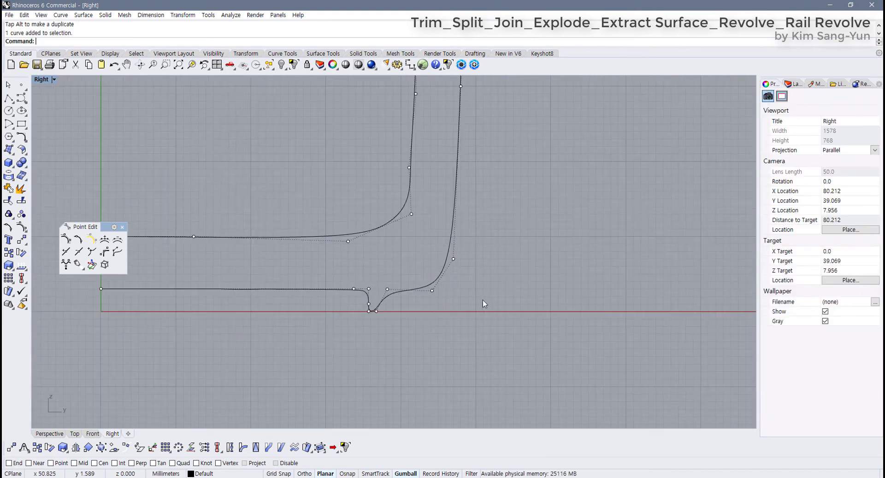
scroll(405, 334, up, 2)
scroll(416, 319, up, 3)
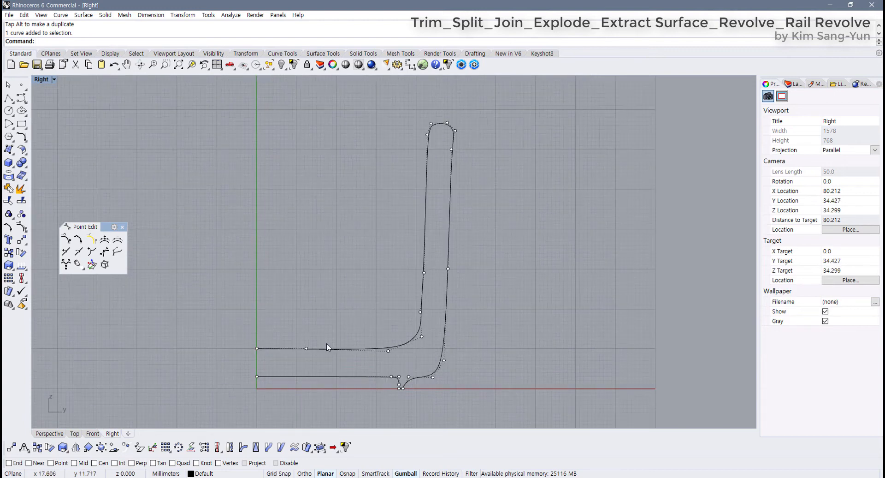
drag(221, 338, 499, 385)
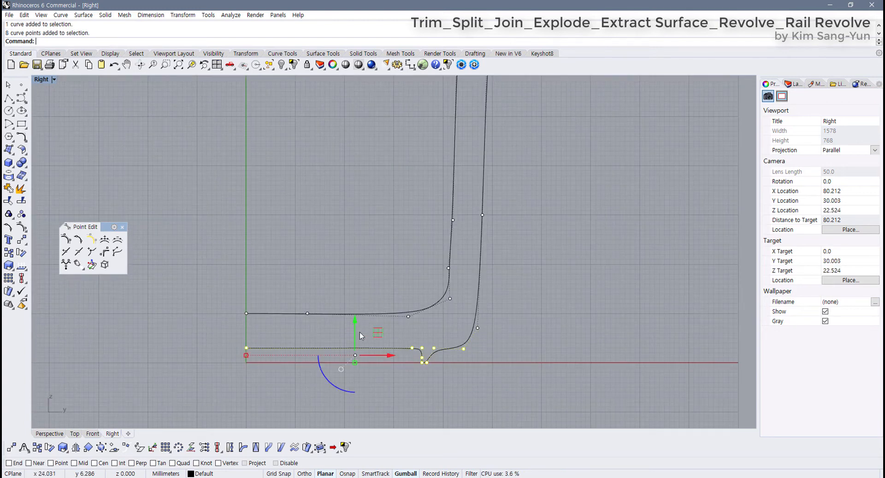
drag(358, 325, 357, 316)
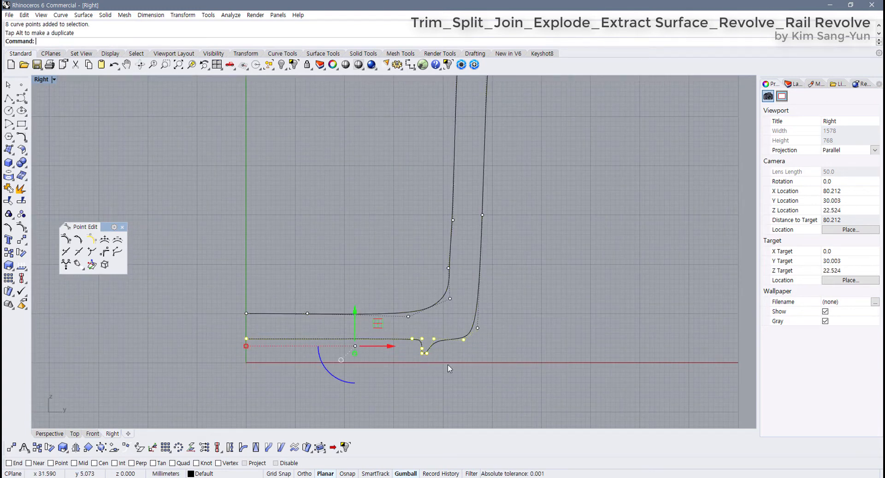
scroll(447, 363, up, 4)
key(ctrl+z)
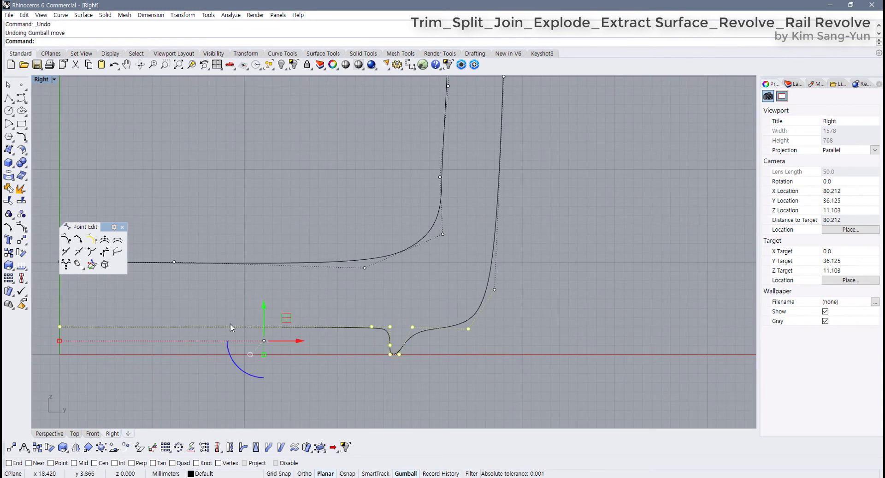
Raise the underside's five control points about 1.5 mm without the foot tip, and move the outer corner's point to about 47,8
drag(36, 306, 478, 333)
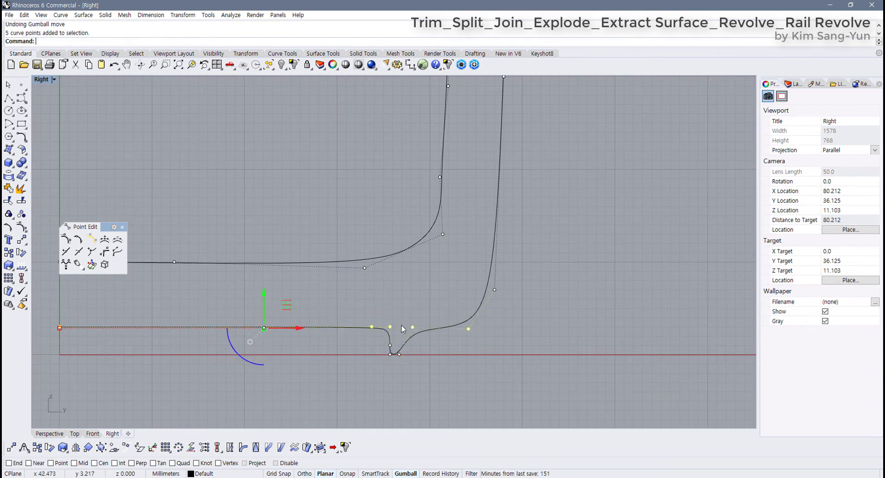
drag(265, 302, 265, 288)
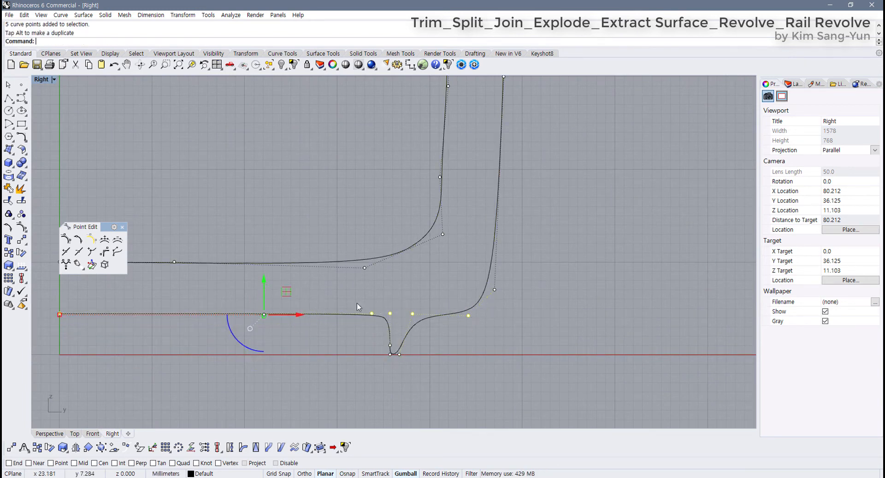
key(Escape)
click(495, 290)
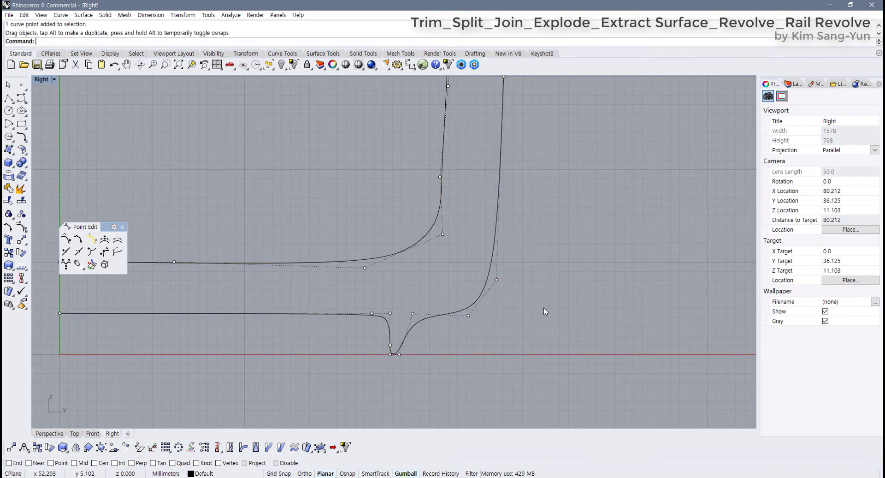
Move the inner wall's lower control point outward by about 0.5 mm
scroll(509, 293, down, 5)
drag(457, 214, 493, 246)
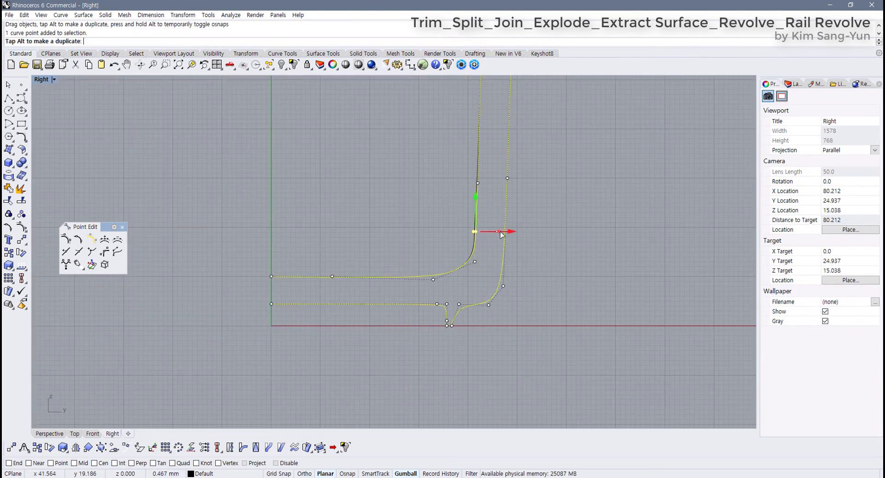
scroll(479, 294, down, 4)
right_drag(478, 294, 450, 344)
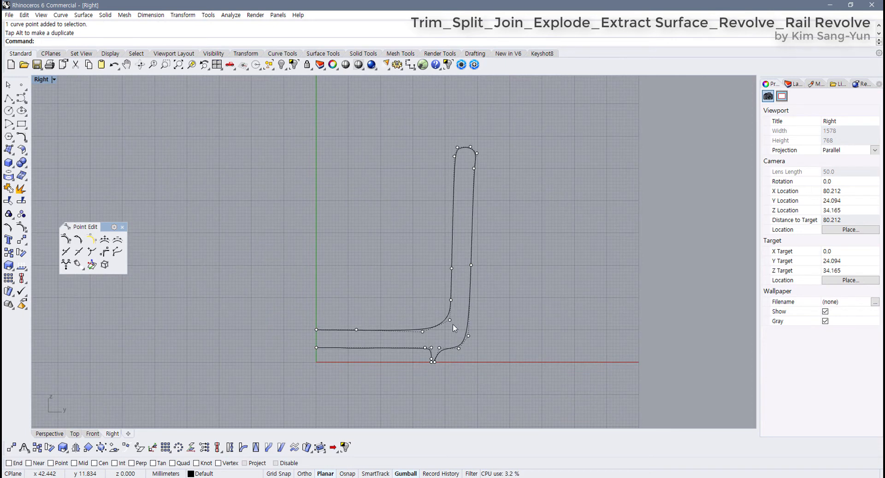
Hide the control points and select the whole cup profile curve
key(F11)
click(466, 339)
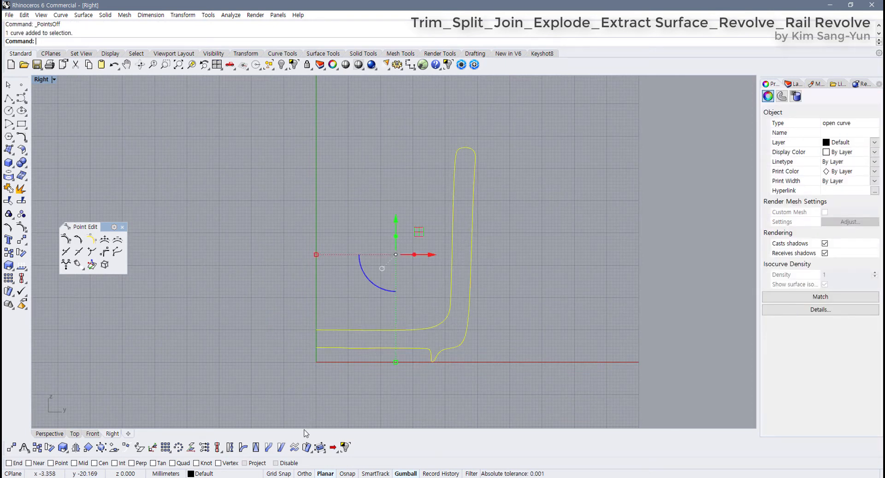
scroll(303, 339, up, 2)
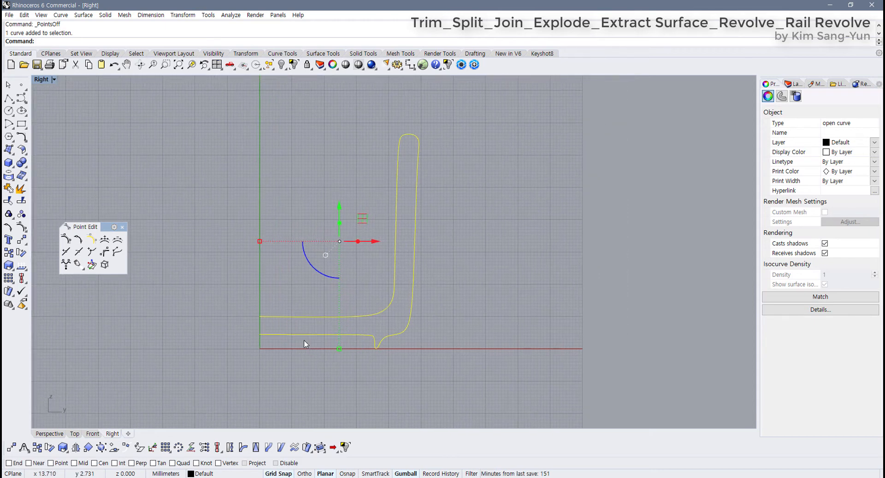
click(322, 53)
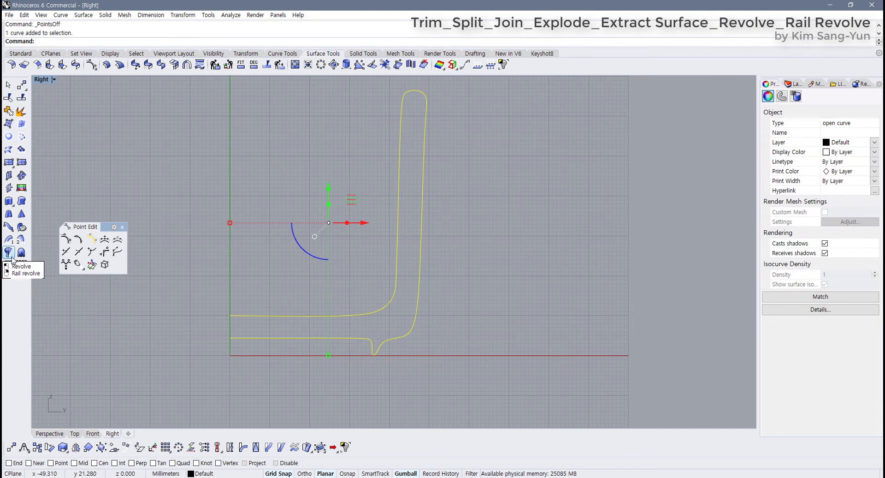
click(8, 252)
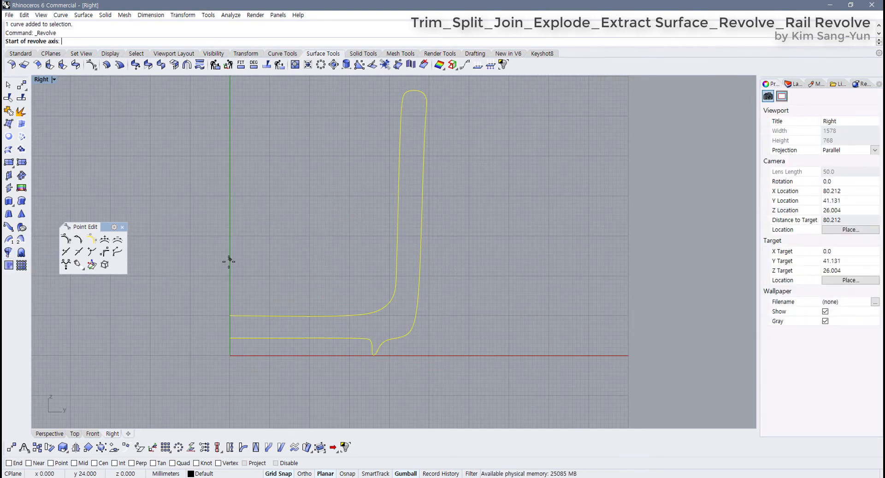
scroll(228, 277, up, 2)
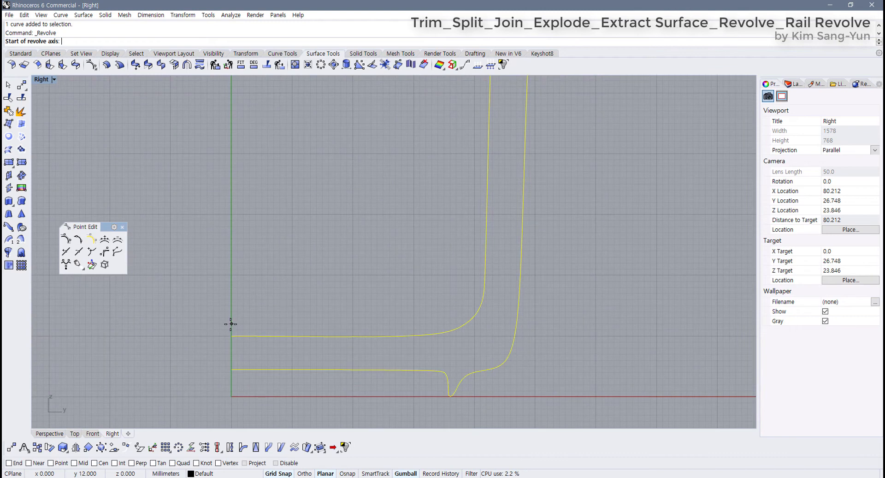
scroll(231, 324, up, 2)
scroll(232, 290, down, 3)
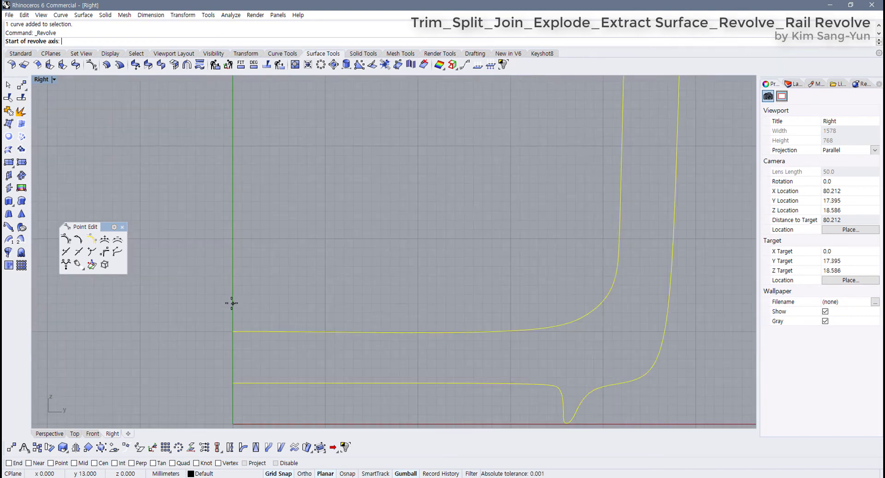
click(232, 303)
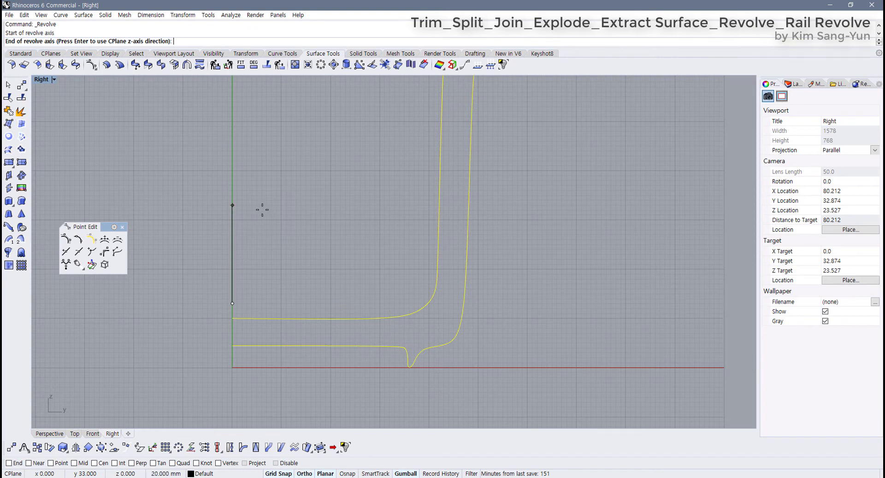
key(F8)
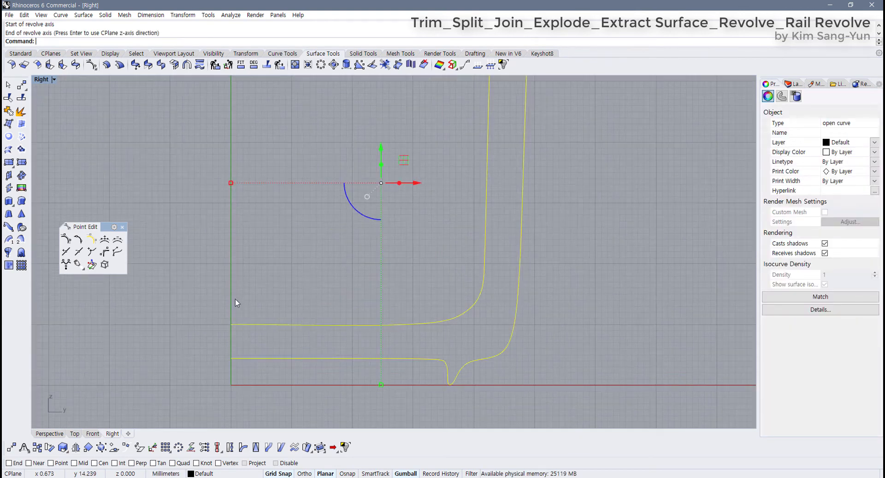
Start Revolve on the profile with the End snap enabled, placing the axis start at the inner floor's endpoint on the vertical axis
key(Return)
scroll(230, 304, up, 4)
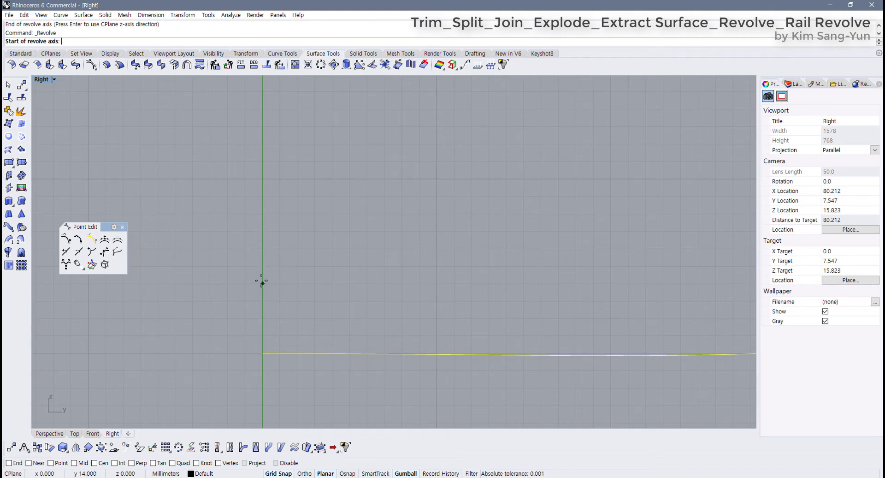
scroll(251, 308, down, 5)
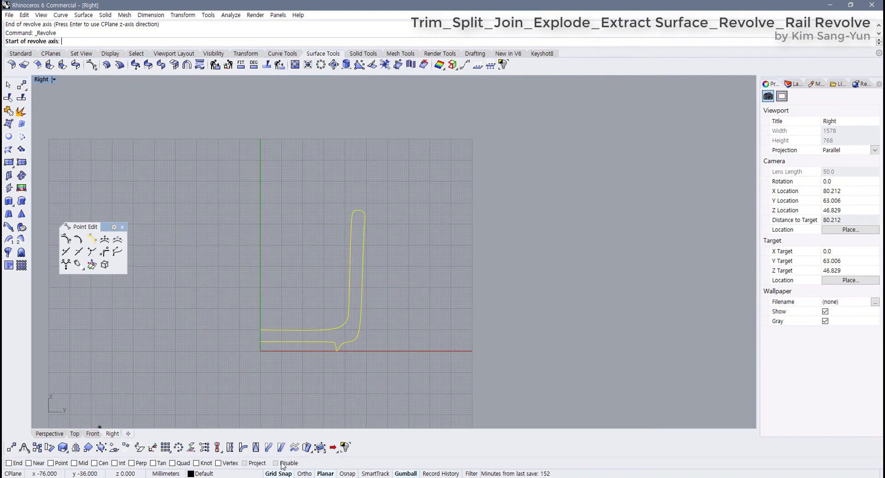
click(9, 462)
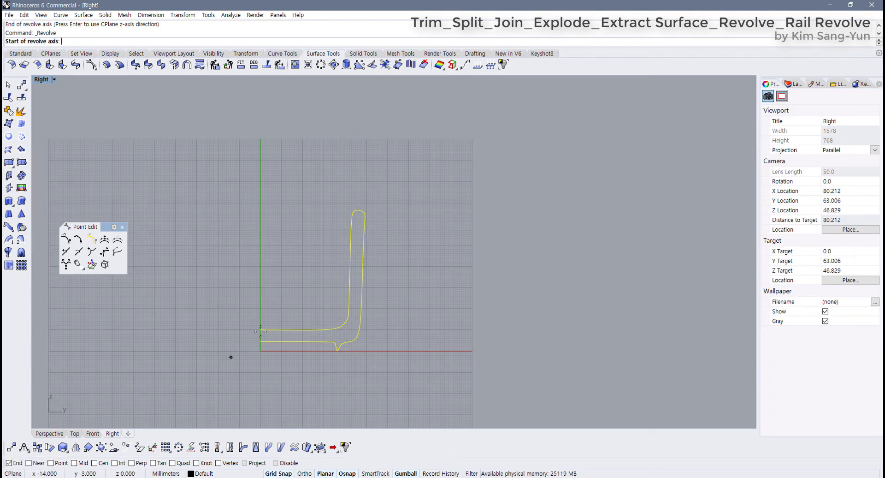
scroll(271, 310, up, 4)
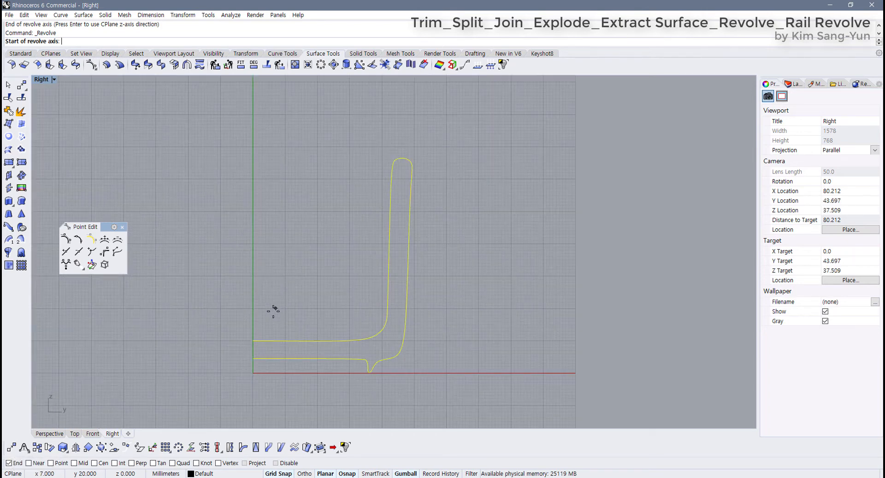
click(252, 339)
End the revolve axis about 18 mm straight up using Ortho, and revolve the profile from 0 through 360 degrees
key(F8)
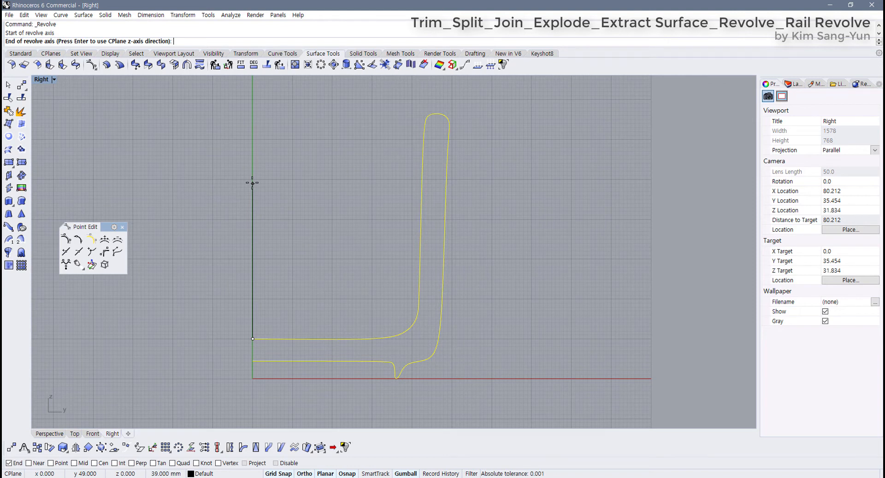
key(F8)
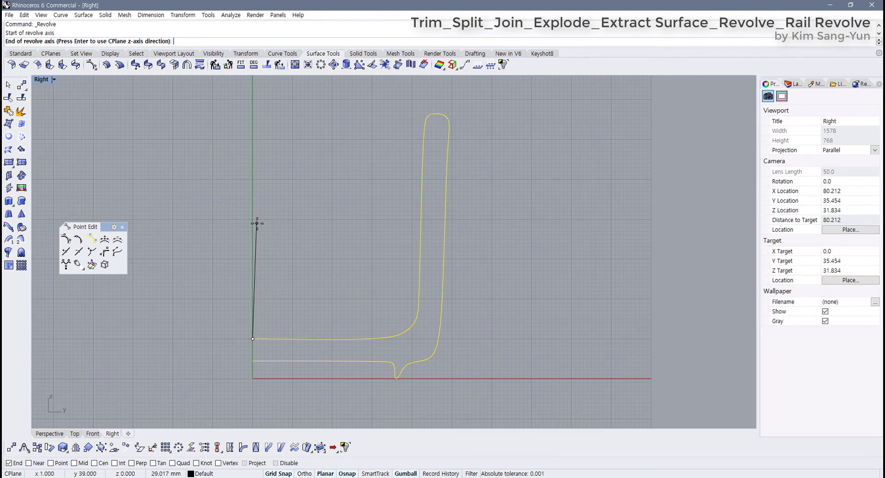
right_drag(259, 266, 253, 221)
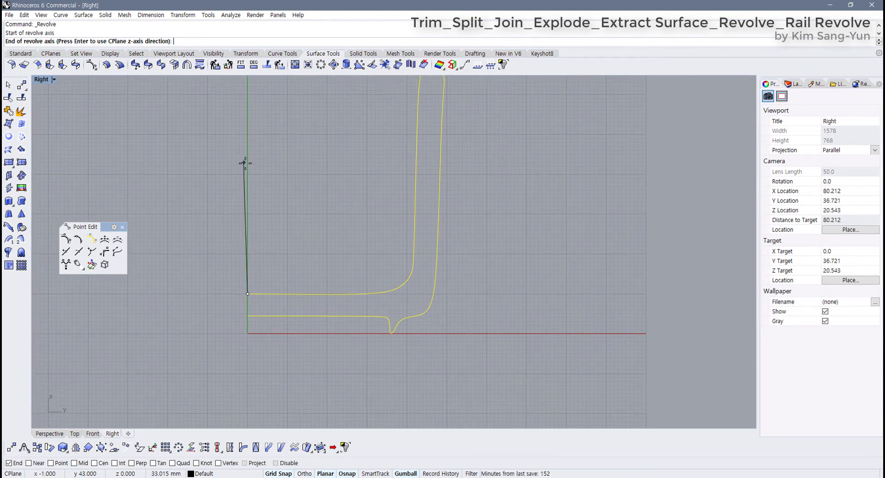
key(F8)
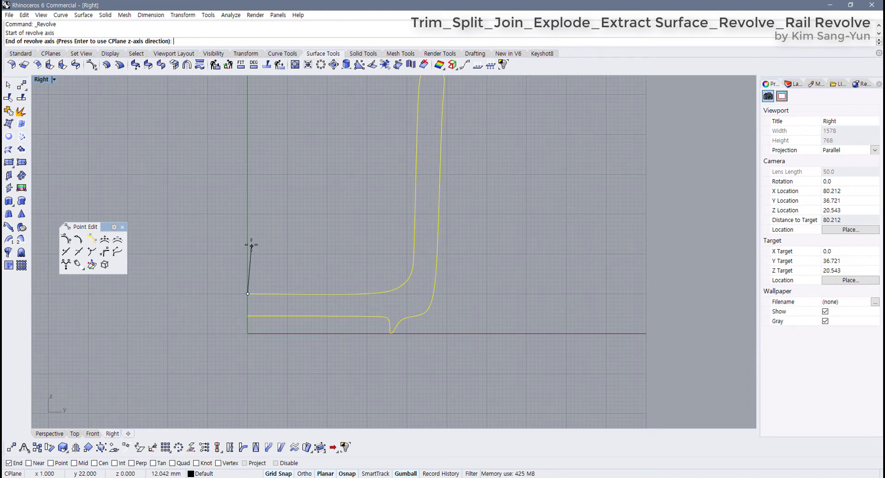
key(F8)
key(F8)
key(F8)
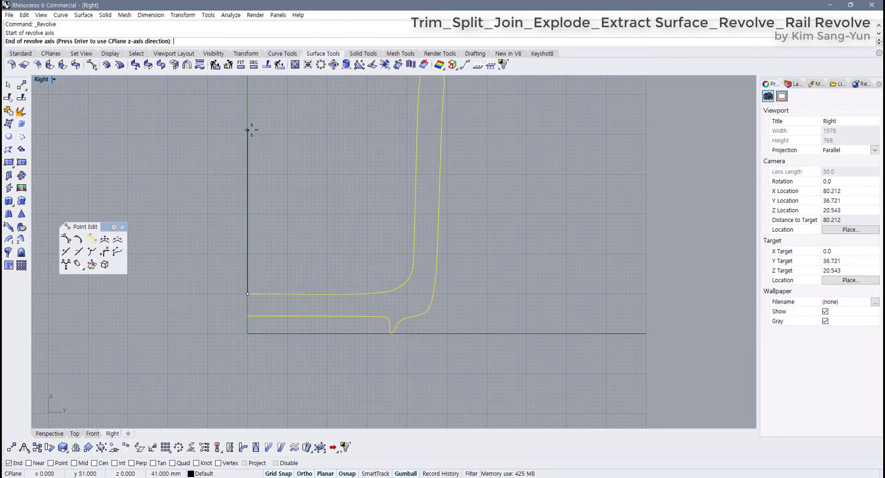
key(F8)
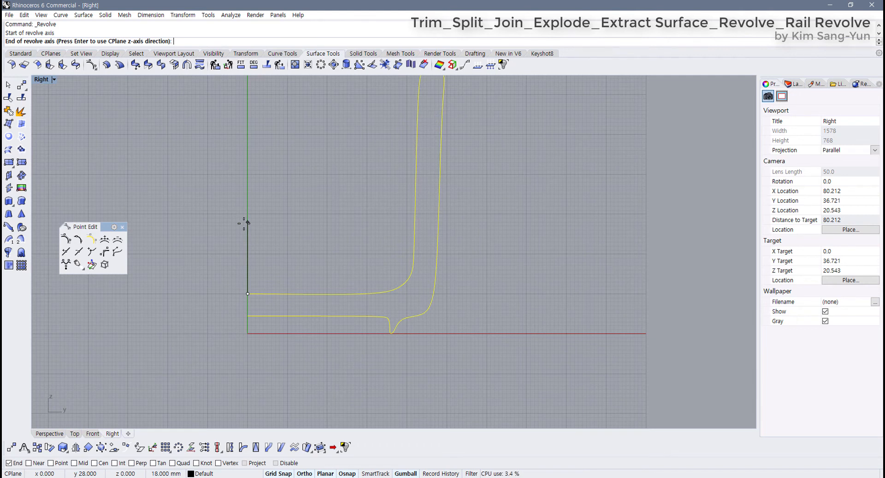
click(248, 223)
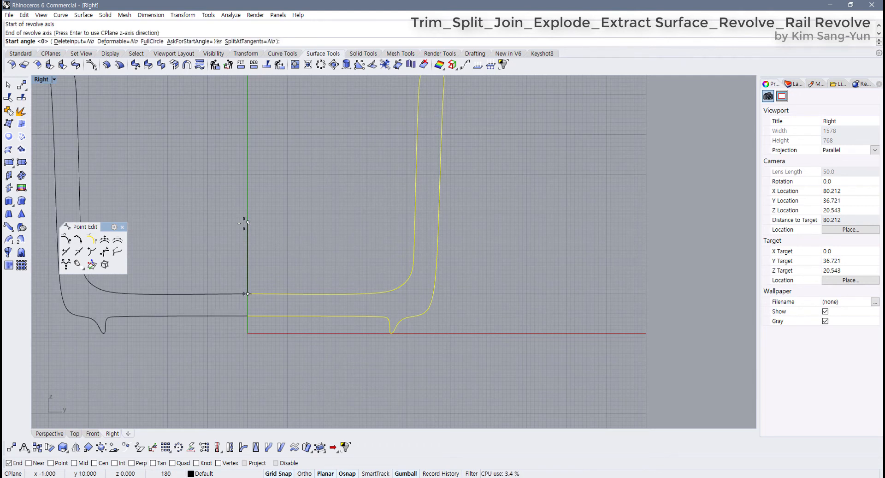
scroll(244, 223, down, 5)
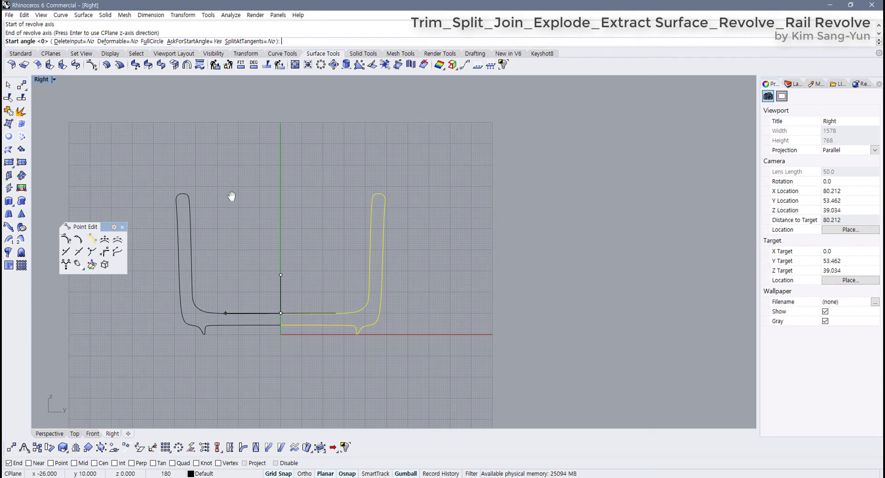
key(Return)
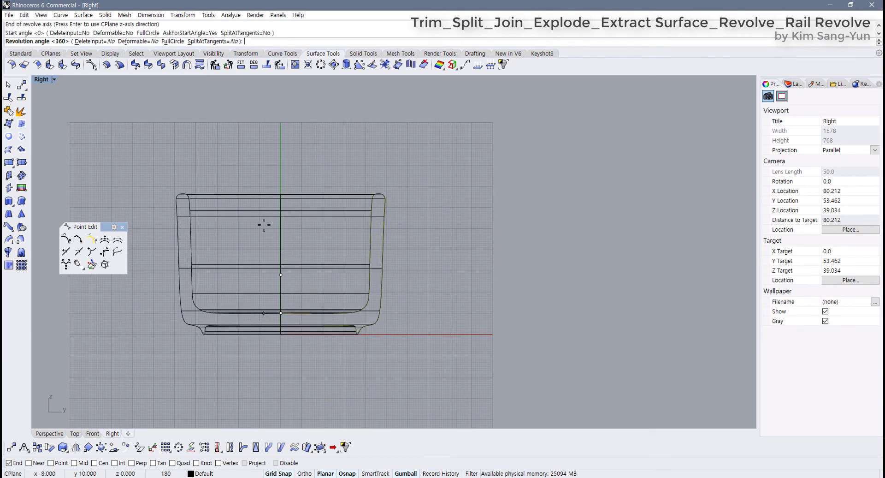
key(Return)
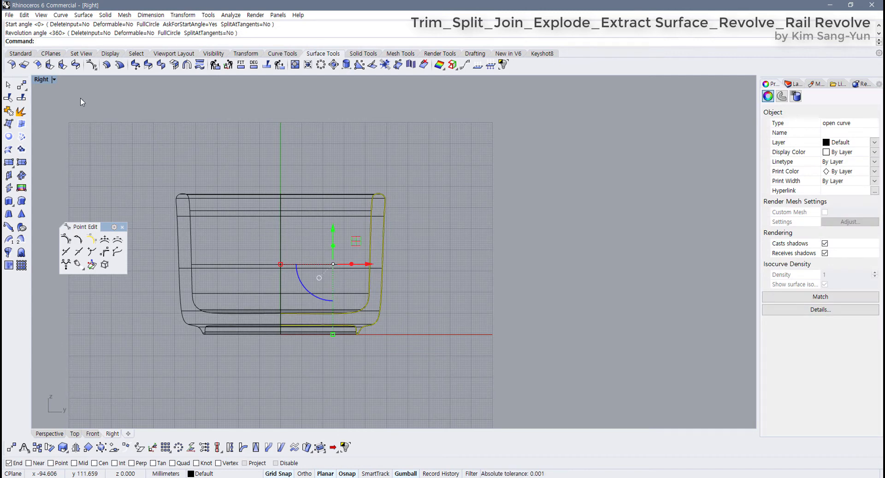
Examine the revolved cup's rim, interior and outer wall from several angles in the shaded Perspective view
double_click(41, 80)
scroll(598, 183, down, 4)
click(648, 206)
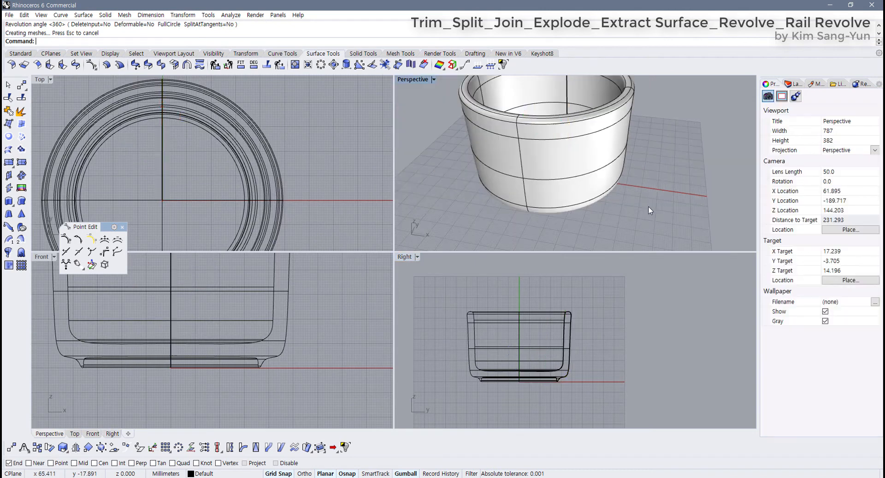
shift+right_drag(648, 205, 648, 220)
double_click(413, 79)
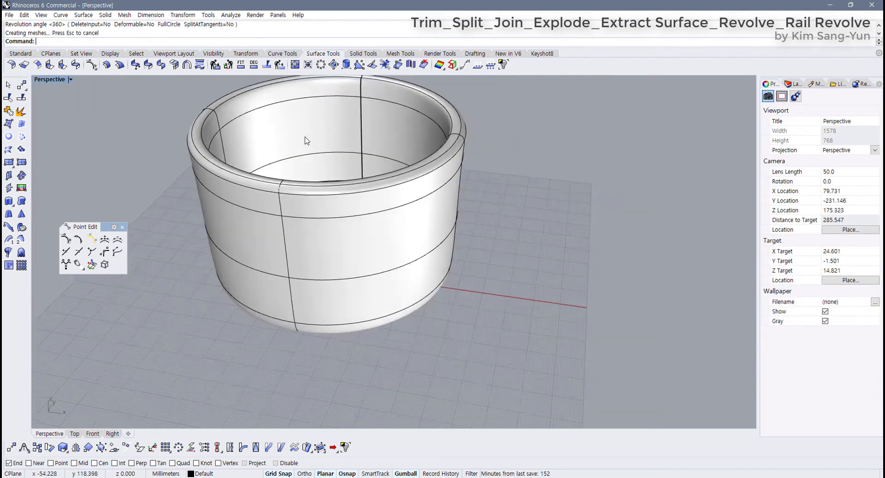
scroll(323, 185, down, 3)
click(70, 80)
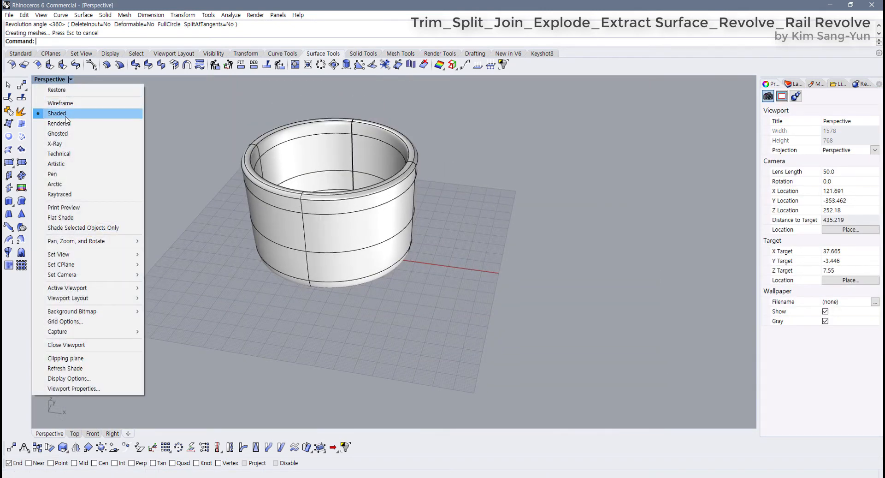
click(73, 116)
mouse_move(234, 215)
right_down()
mouse_move(249, 286)
mouse_move(284, 95)
mouse_move(286, 381)
mouse_move(286, 109)
mouse_move(293, 257)
mouse_move(283, 142)
mouse_move(282, 203)
right_up()
double_click(60, 79)
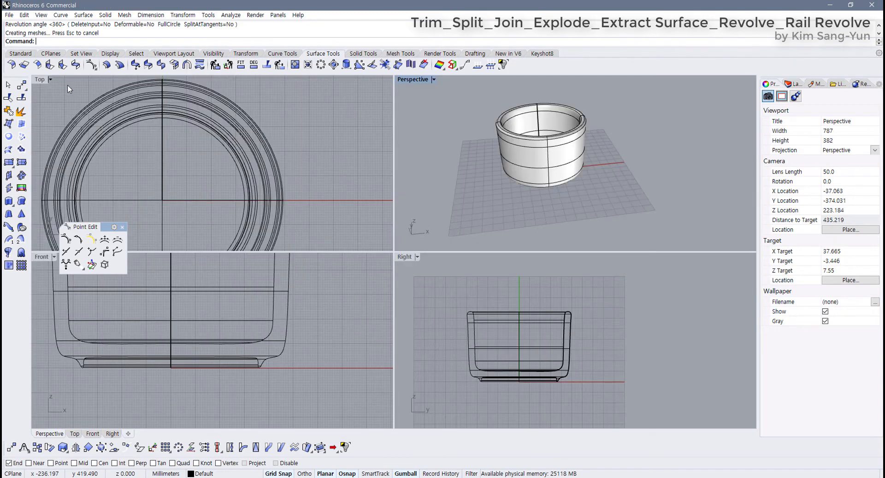
right_drag(485, 177, 491, 156)
click(257, 276)
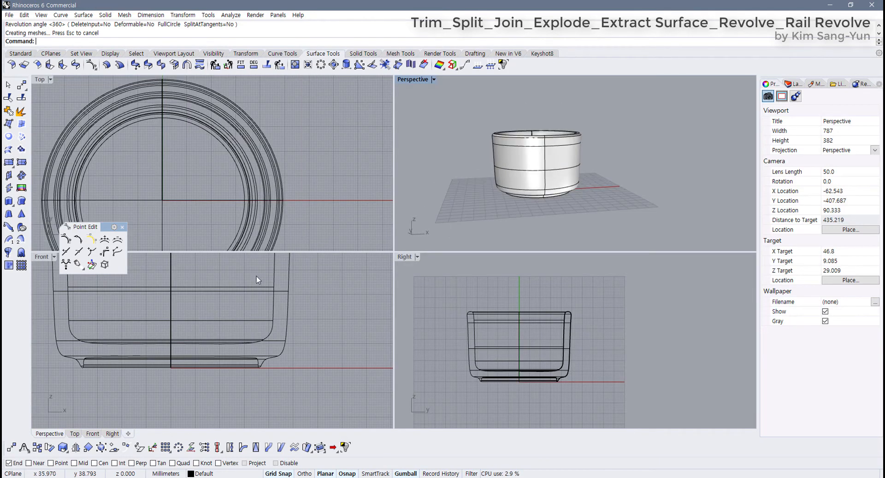
Undo the revolve and select the cup's profile curve in the maximized Right view
key(ctrl+z)
scroll(512, 330, up, 3)
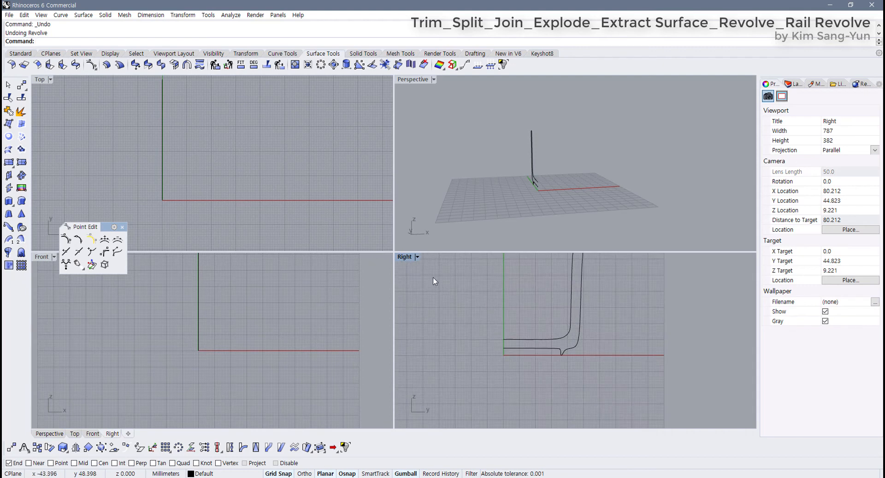
double_click(401, 257)
key(ctrl+a)
scroll(344, 328, down, 2)
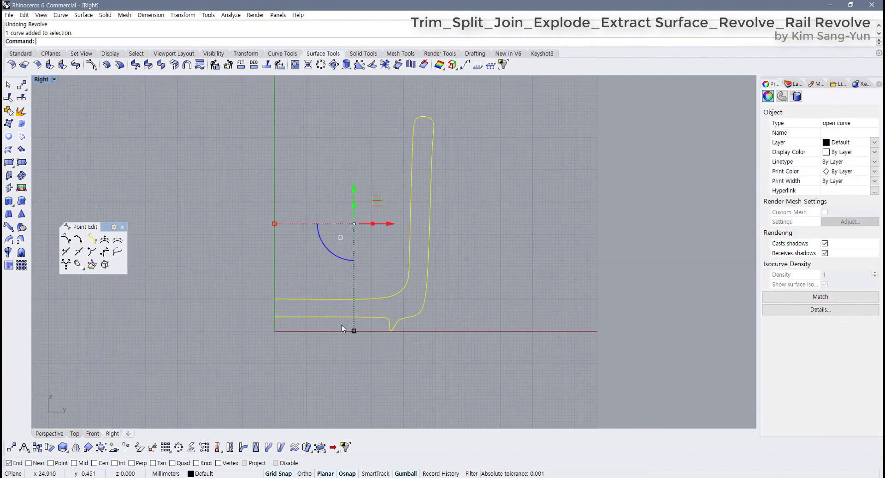
right_drag(343, 327, 311, 344)
scroll(323, 249, up, 2)
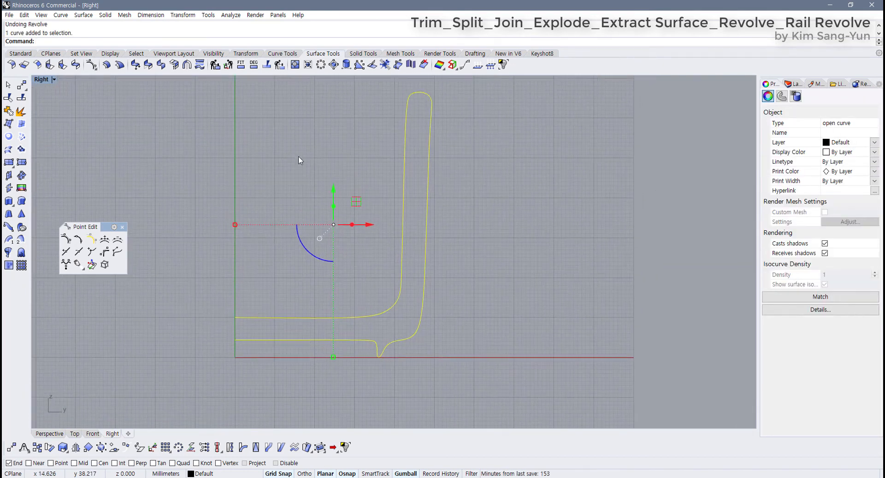
Revolve the profile from 0 through 360 degrees about a vertical axis starting at 0,17 and running straight up
click(8, 239)
scroll(321, 329, up, 1)
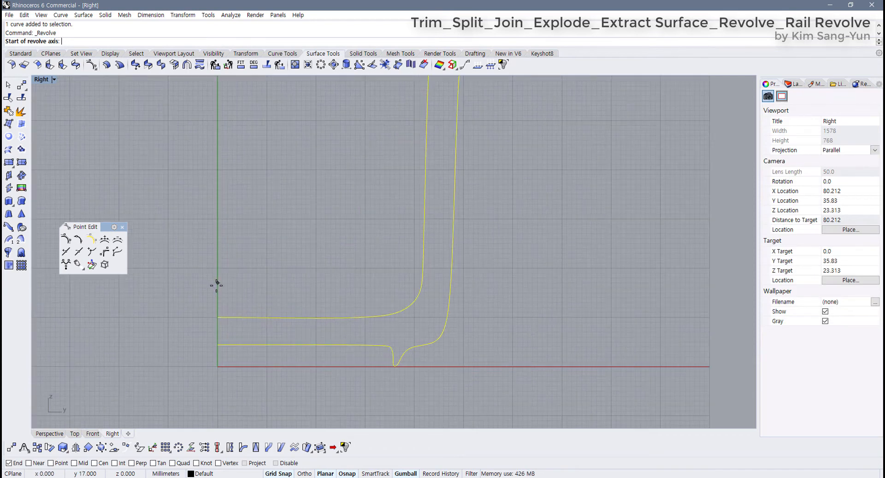
click(217, 283)
click(217, 208)
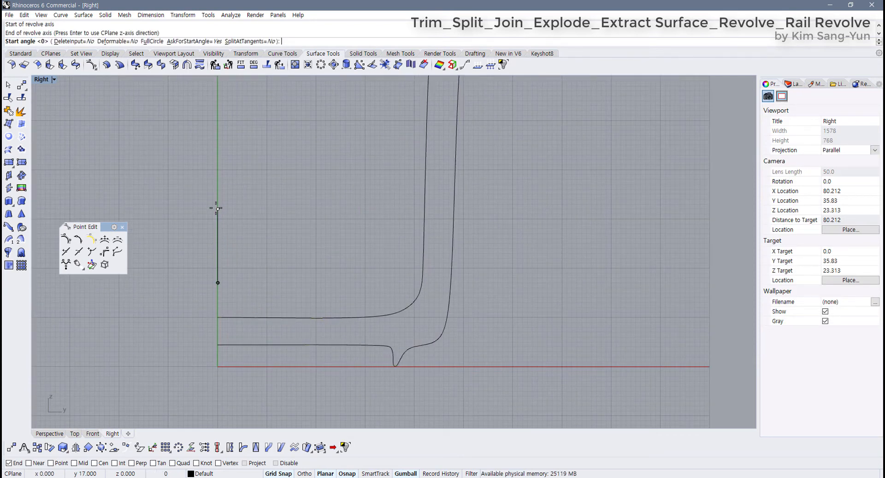
key(Return)
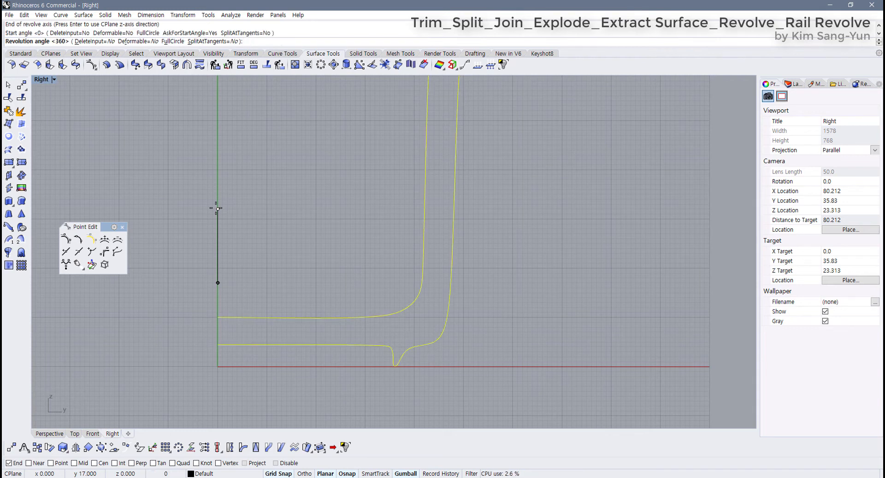
key(Return)
scroll(215, 332, down, 5)
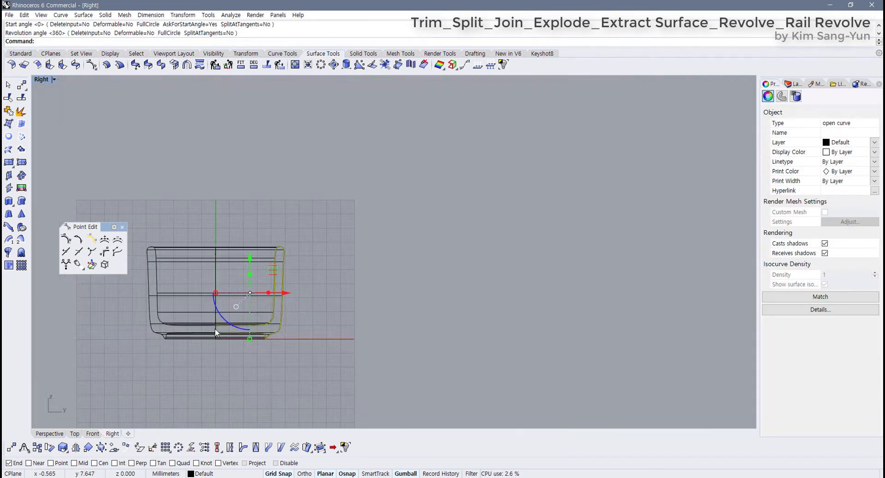
scroll(216, 331, up, 2)
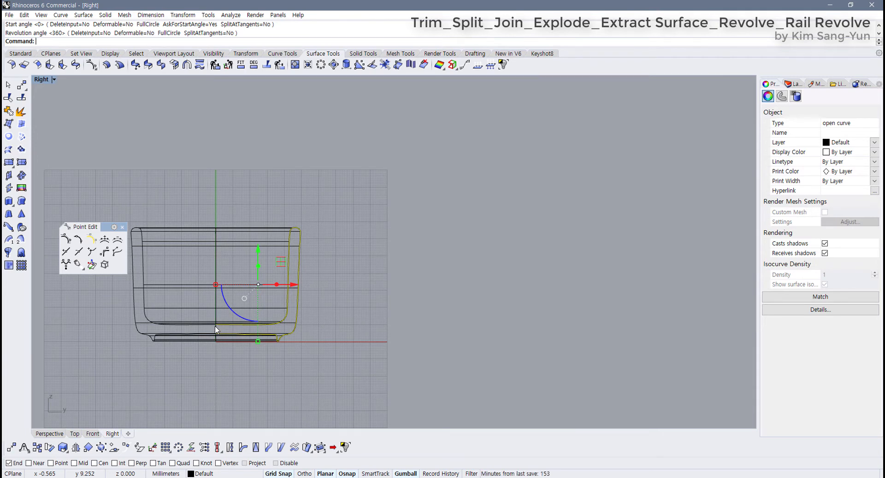
Delete the selected profile curve, and undo both the deletion and the revolve
key(Delete)
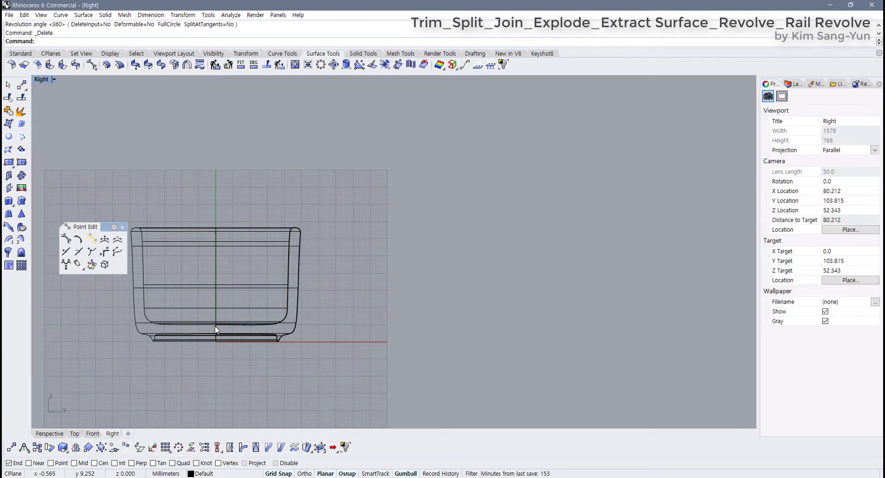
key(ctrl+z)
key(ctrl+z)
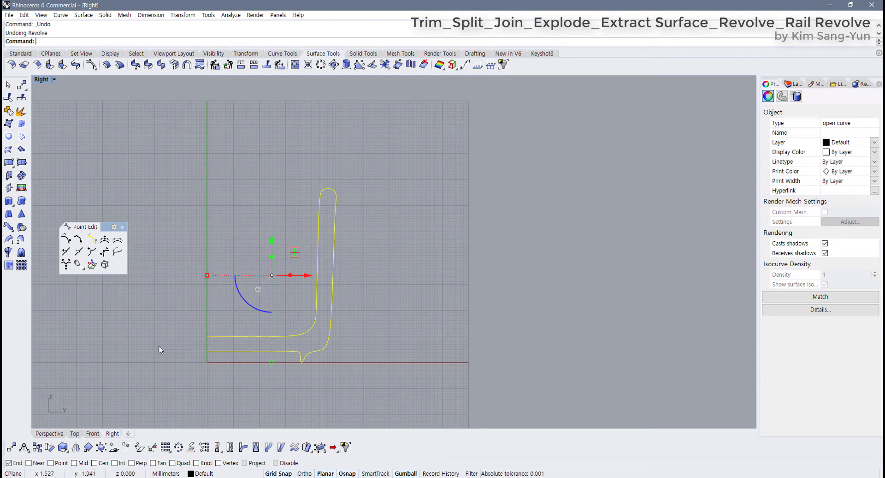
Bring up the Notepad topic list, highlight "6. Record History", and move the list window away from the model
key(alt+Tab)
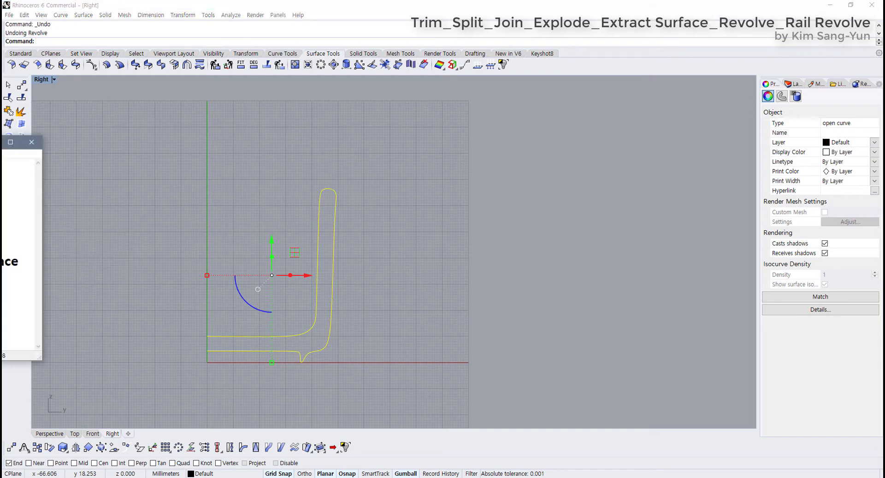
click(188, 285)
drag(220, 287, 100, 291)
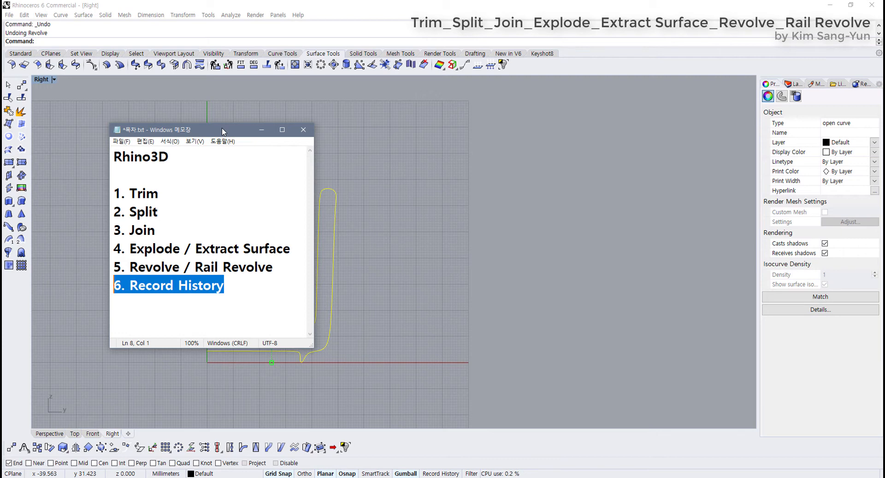
drag(223, 128, 0, 129)
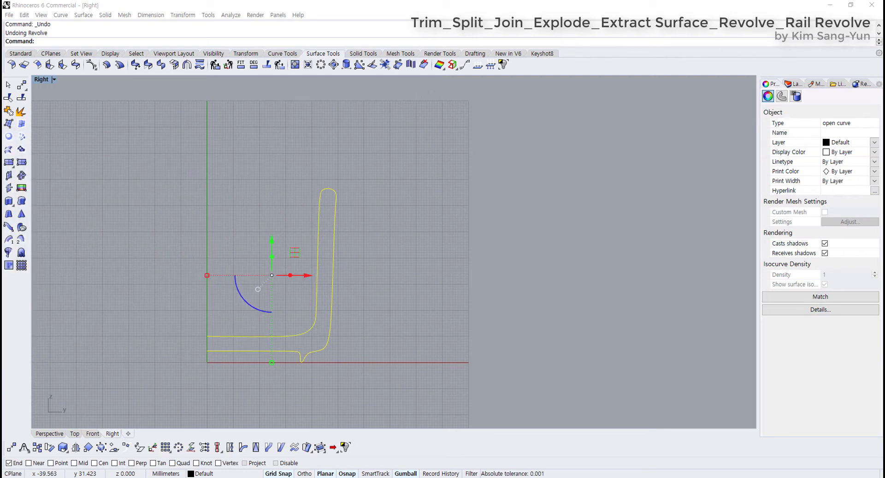
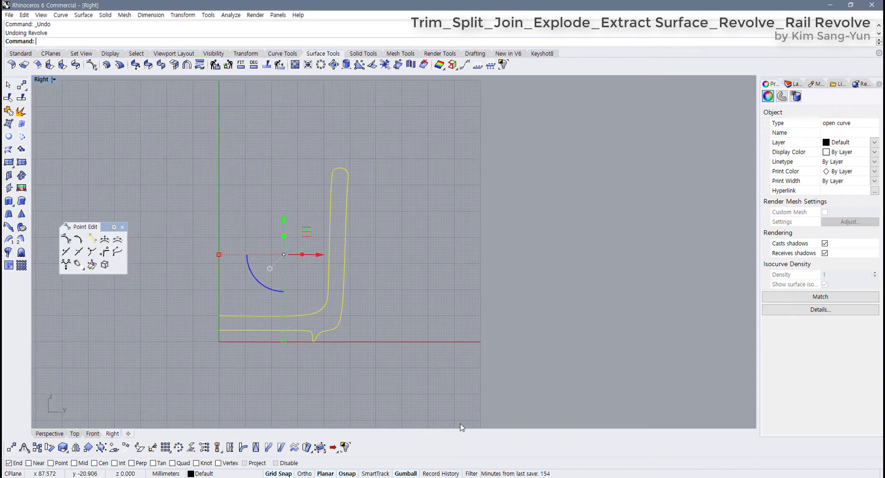
Turn on Record History and revolve the profile from 0 through 360 degrees about a vertical axis starting at 0,10
click(444, 474)
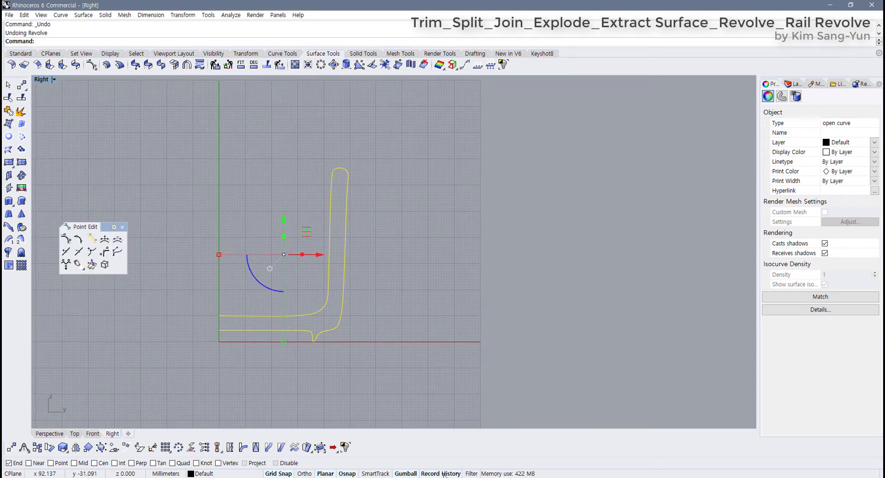
click(8, 252)
scroll(230, 322, up, 4)
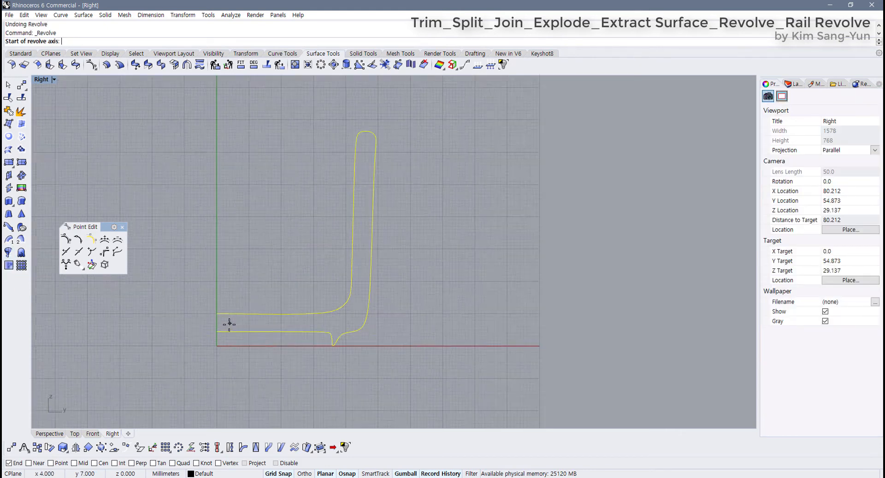
click(210, 303)
click(210, 203)
key(Return)
key(Return)
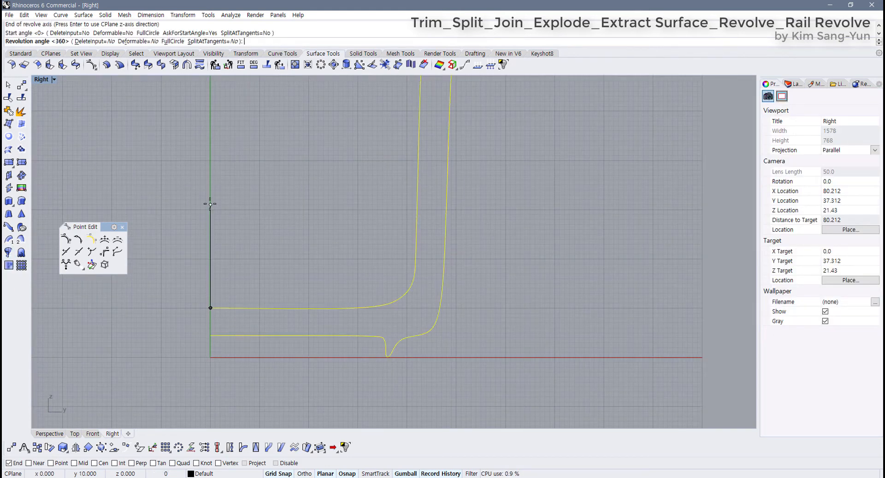
scroll(198, 357, down, 3)
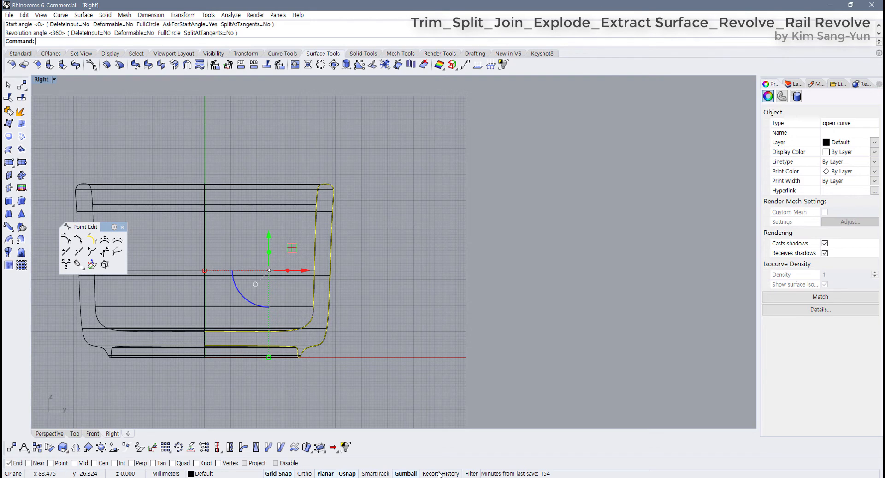
Turn on the profile curve's control points and move the rim points upward to make the revolved cup taller
right_drag(343, 252, 399, 248)
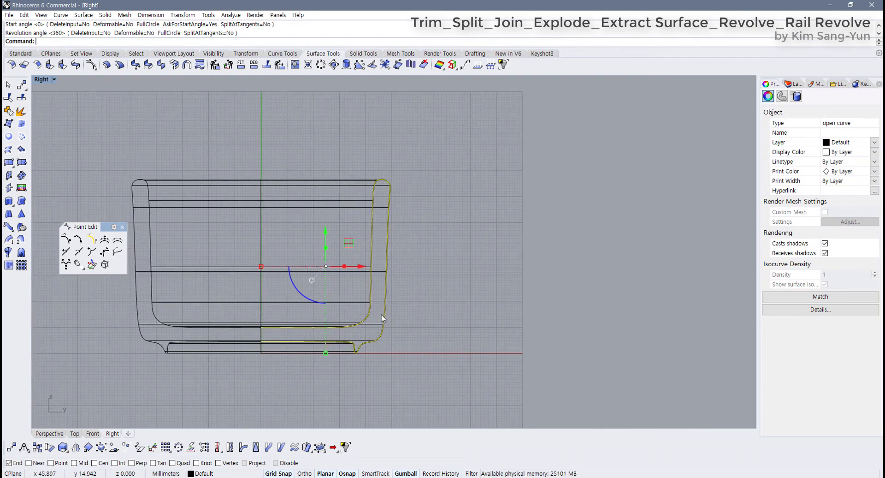
key(F10)
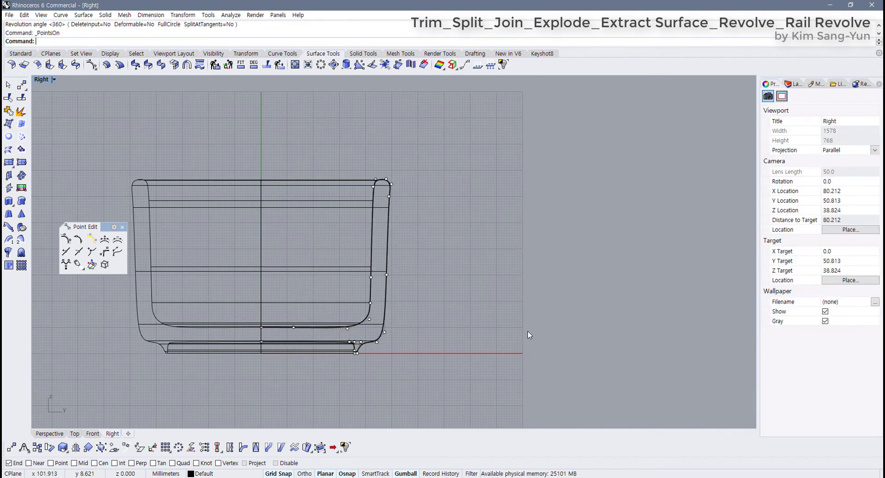
scroll(324, 245, down, 3)
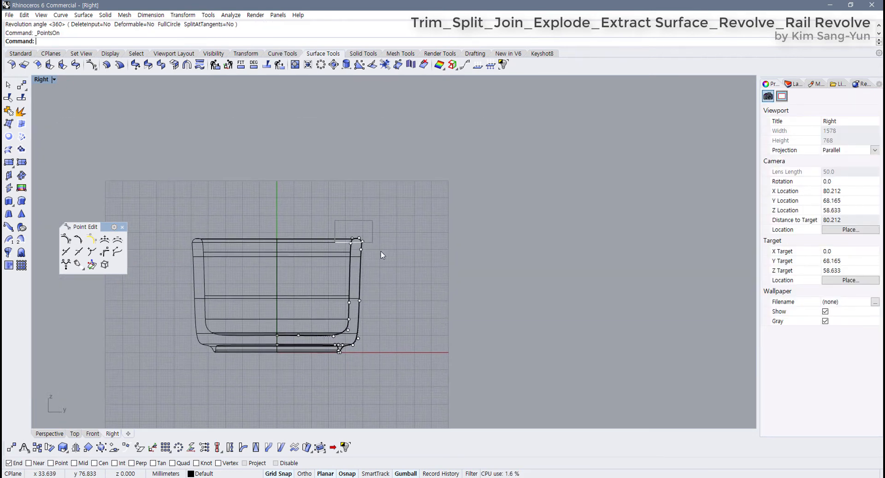
drag(381, 253, 387, 122)
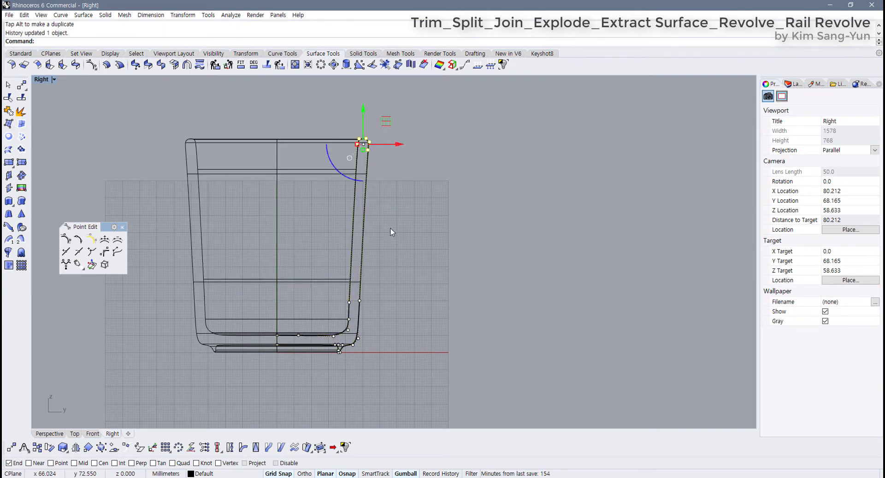
In the four-view layout, move the rim points far outward to flare the cup into a wide bowl, and undo the move
double_click(42, 79)
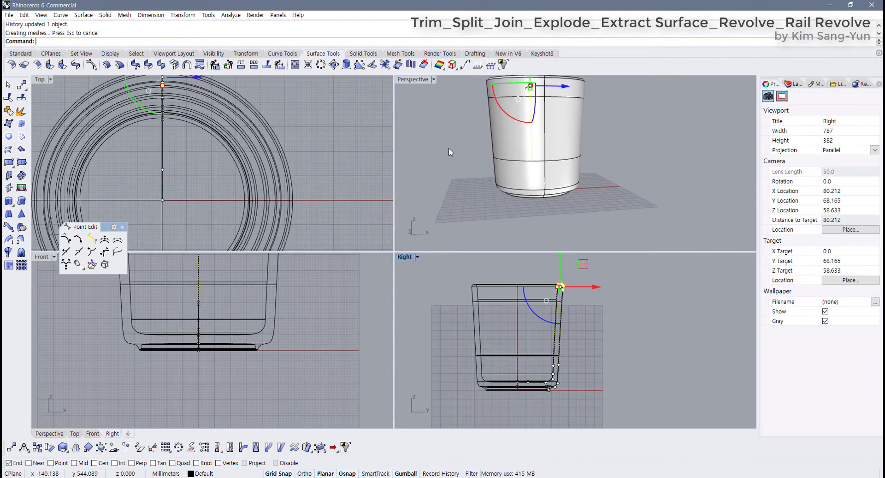
right_drag(449, 147, 511, 216)
scroll(514, 190, down, 3)
scroll(250, 312, down, 3)
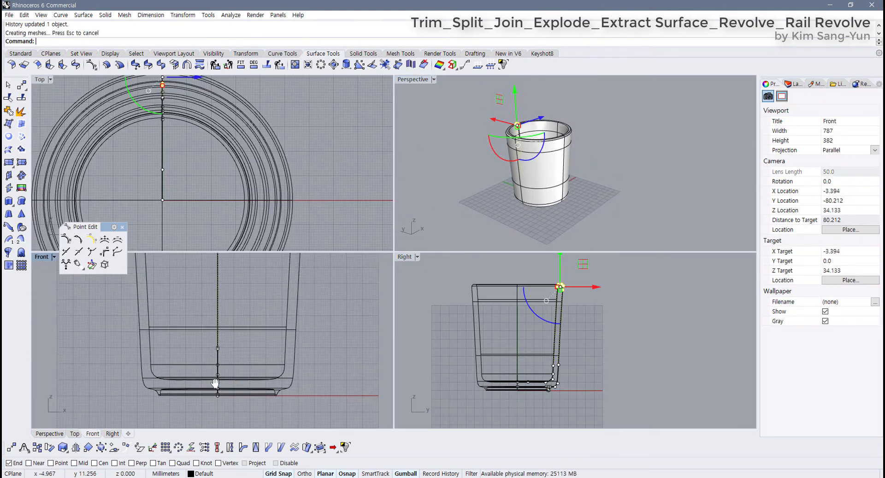
right_drag(574, 314, 542, 323)
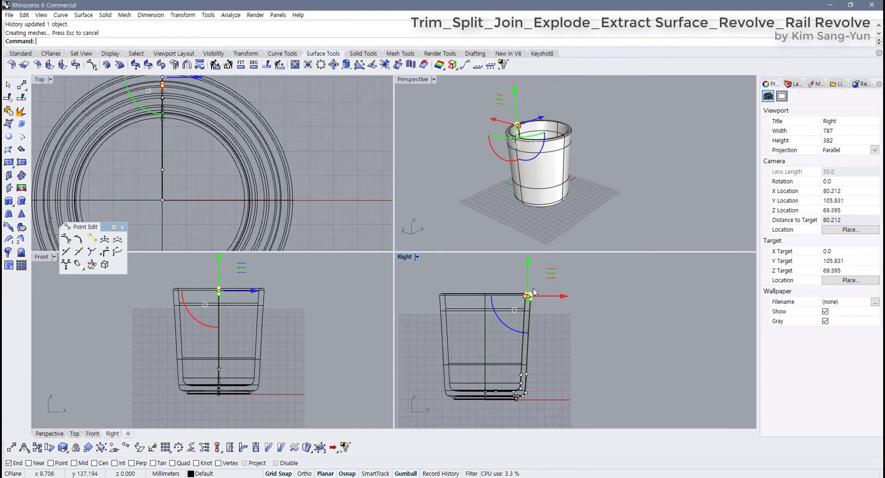
drag(561, 295, 689, 301)
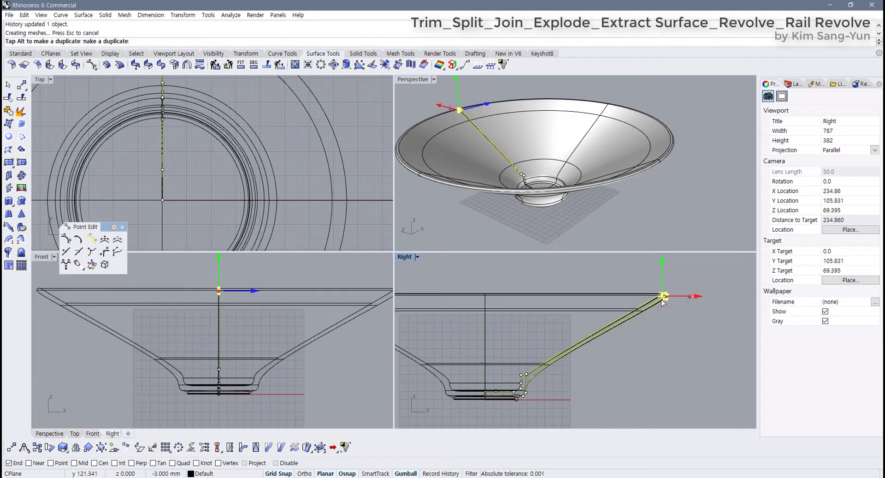
key(ctrl+z)
Move the rim points inward to taper the cup toward a narrow opening, check it in Perspective, and undo the tapering
drag(570, 297, 521, 302)
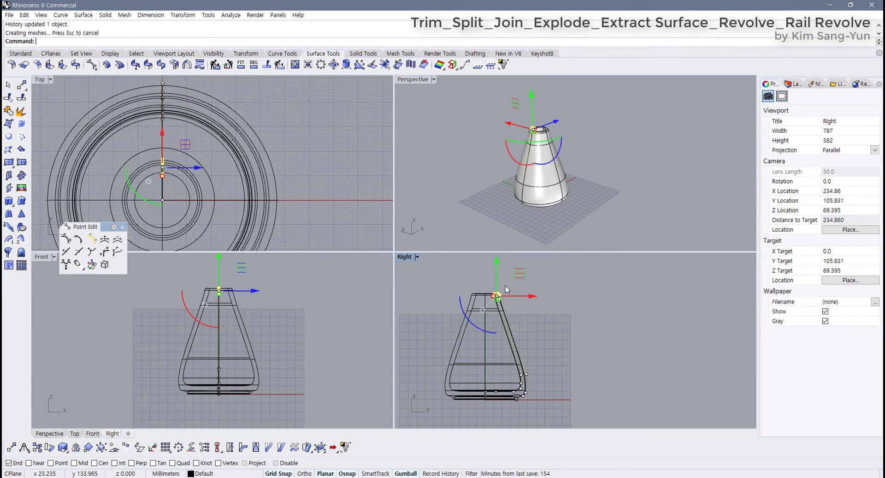
right_drag(582, 156, 585, 138)
key(ctrl+z)
key(ctrl+z)
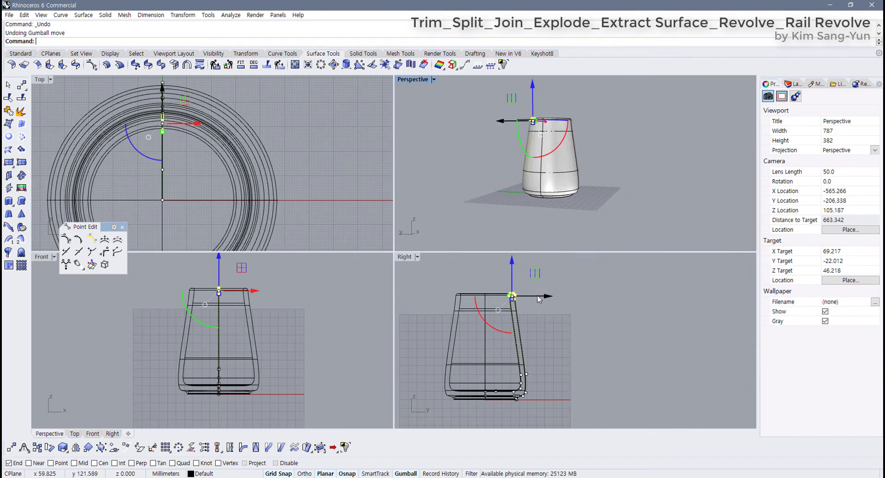
Move the rim points outward until the cup wall is nearly vertical, and lower them to shorten the cup
drag(525, 296, 536, 298)
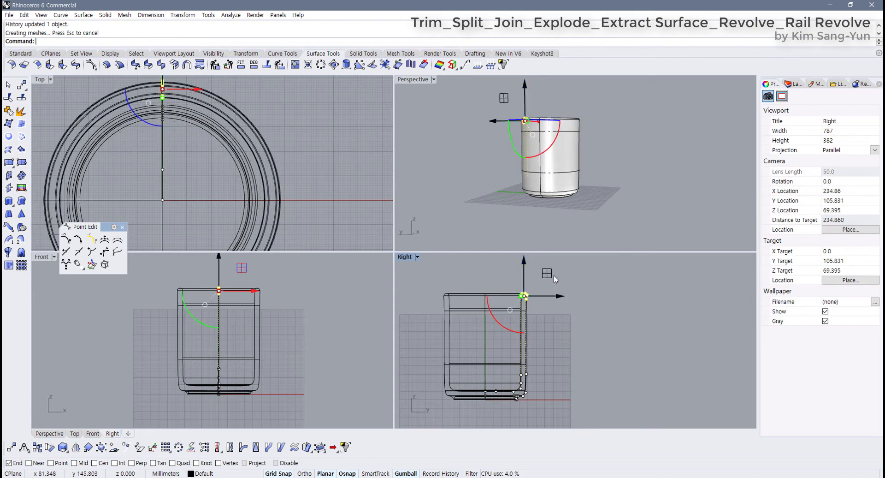
drag(525, 263, 575, 361)
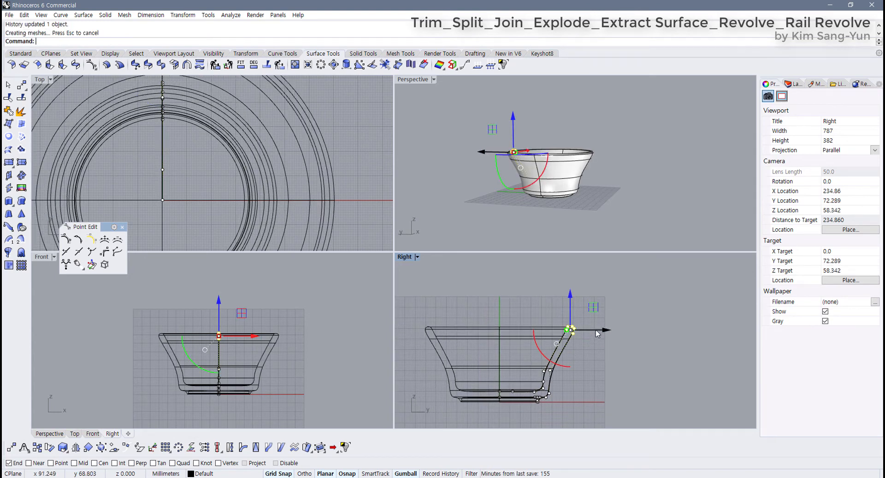
Vary the bowl's flare by moving the rim points outward and partly back inward, and undo back to the straight wall
drag(598, 330, 605, 331)
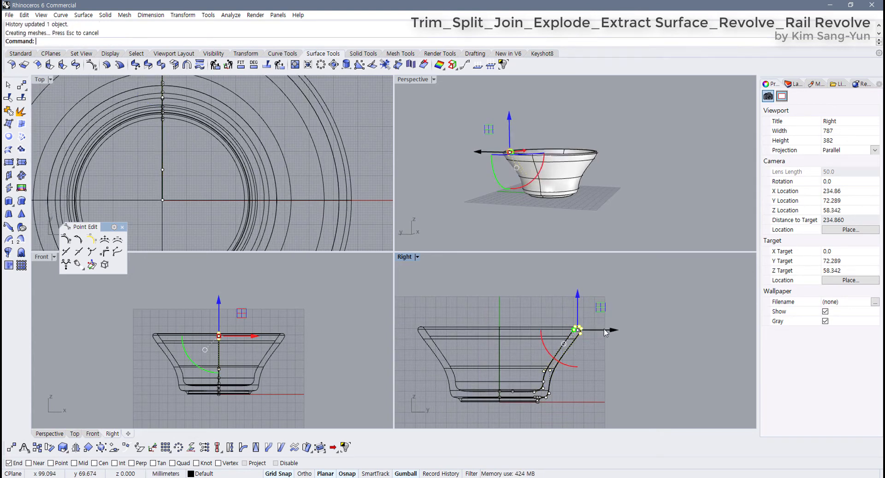
scroll(595, 338, up, 3)
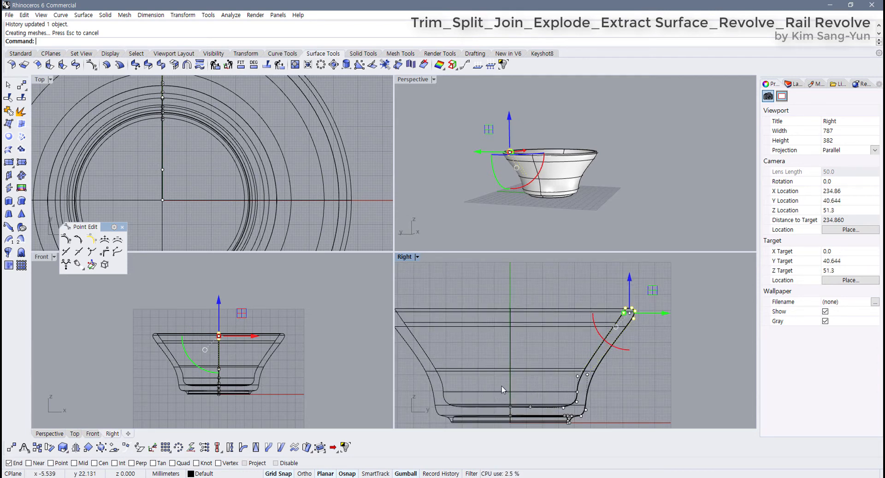
right_drag(630, 314, 607, 297)
drag(606, 297, 613, 301)
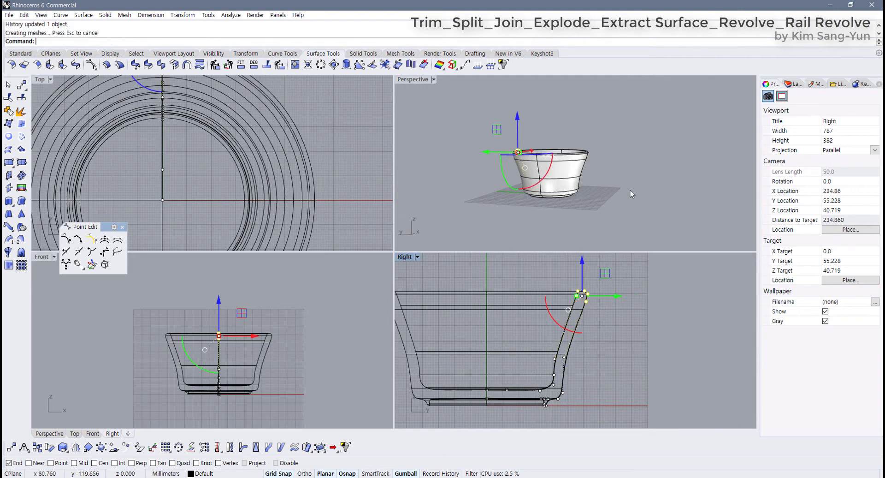
right_drag(630, 190, 589, 176)
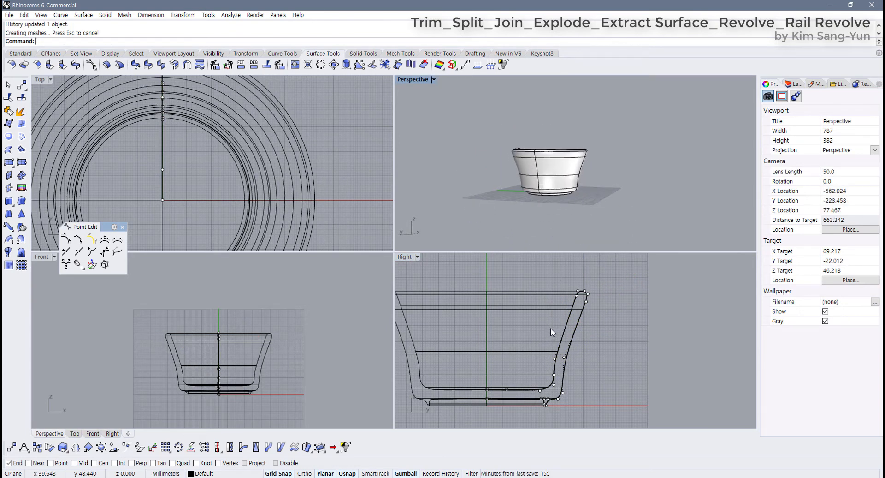
key(ctrl+z)
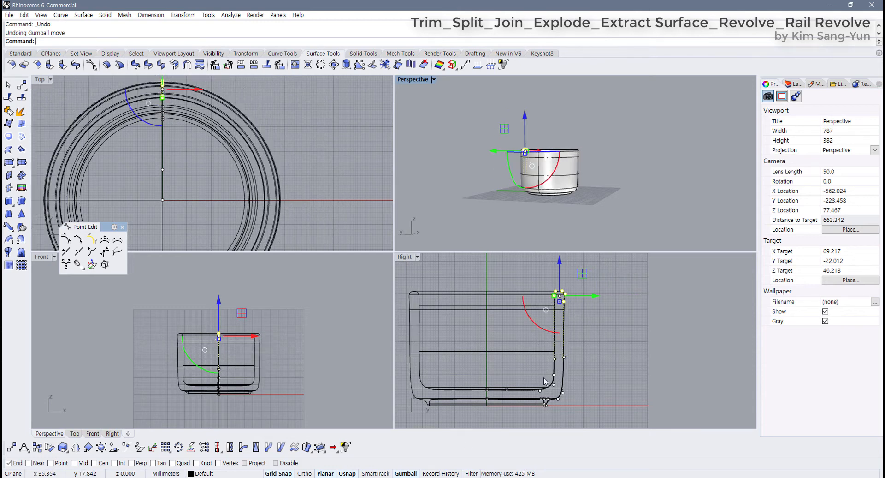
Turn off the control points, select the whole profile curve, and move it horizontally to resize the revolved cup
key(Escape)
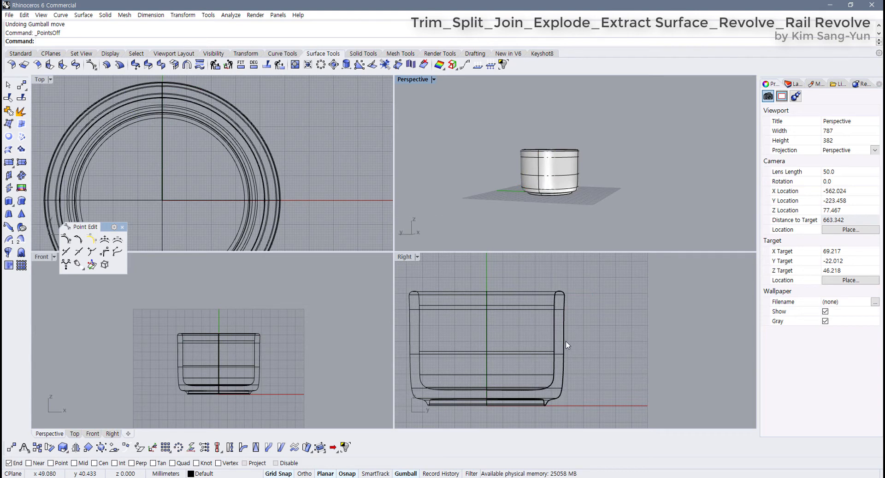
click(566, 341)
click(593, 365)
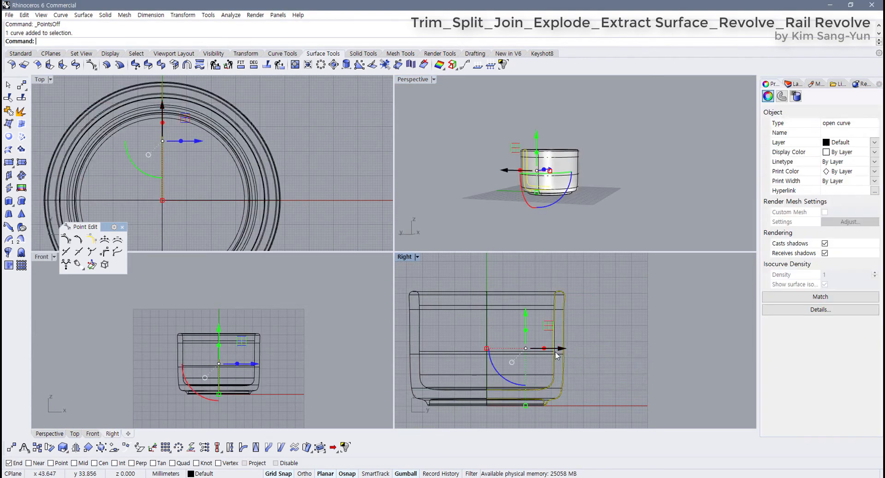
drag(565, 349, 619, 350)
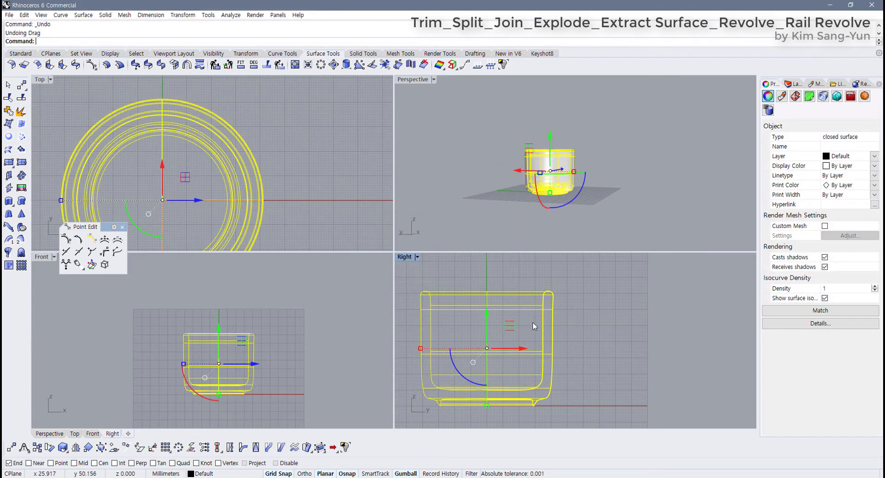
Try moving the revolved surface upward off its profile curve, dismiss the history warning, and undo the move
click(571, 320)
click(553, 321)
scroll(552, 334, down, 4)
right_drag(552, 336, 555, 341)
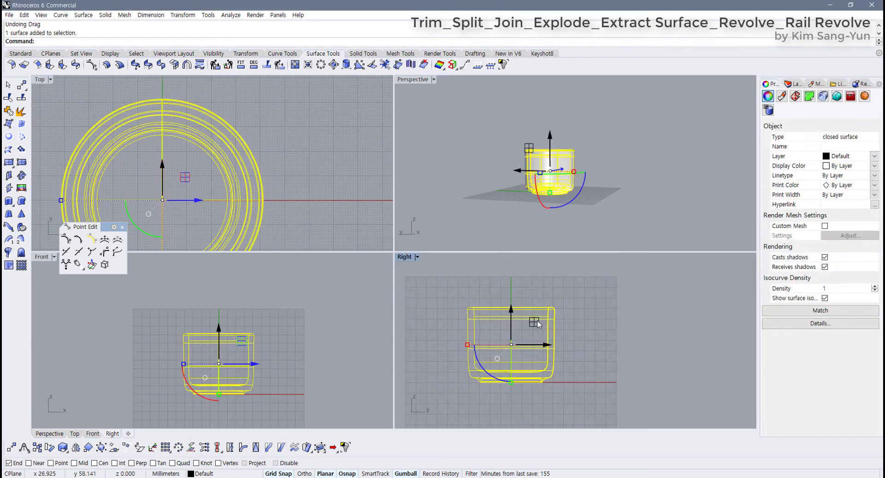
drag(534, 323, 541, 284)
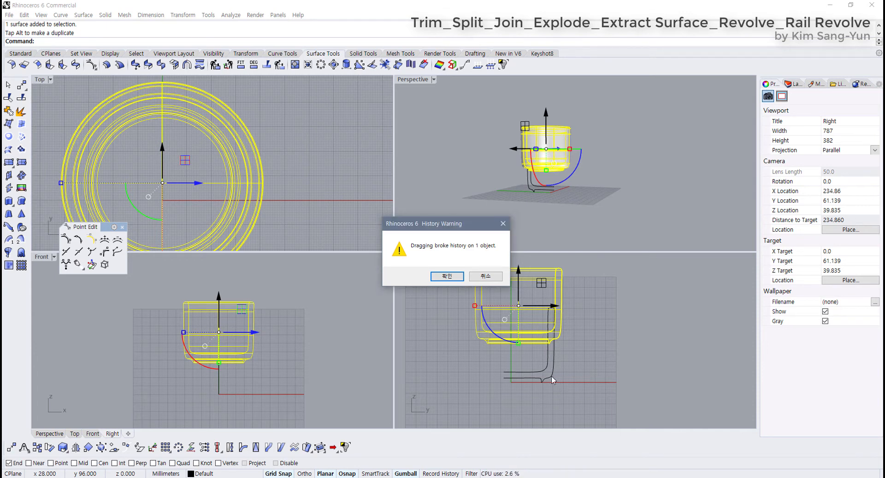
click(482, 275)
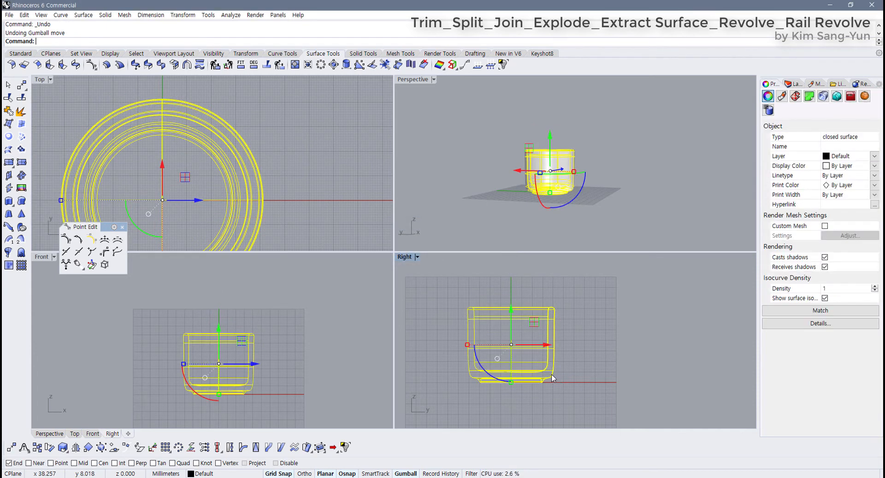
Move the profile curve outward in the Right view to widen the revolved surface
click(551, 374)
click(580, 406)
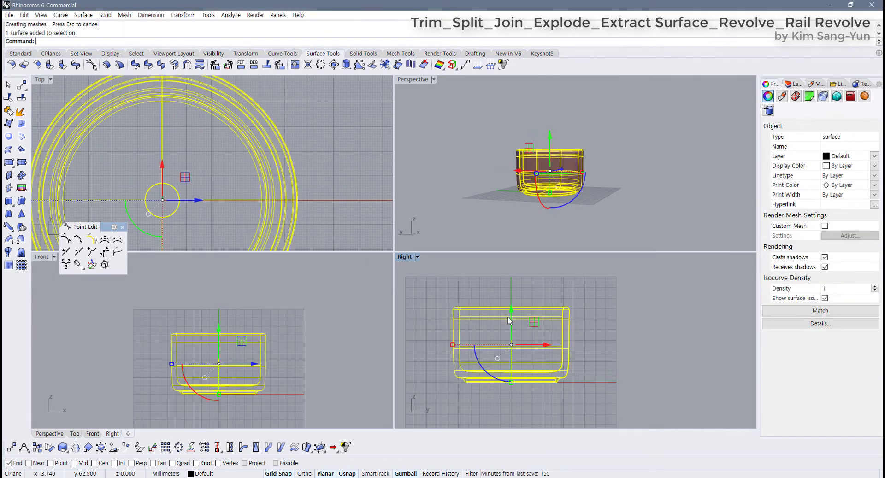
Try moving the widened surface away from its profile curve, dismiss the history warning, and undo the surface and curve moves
click(597, 344)
click(537, 319)
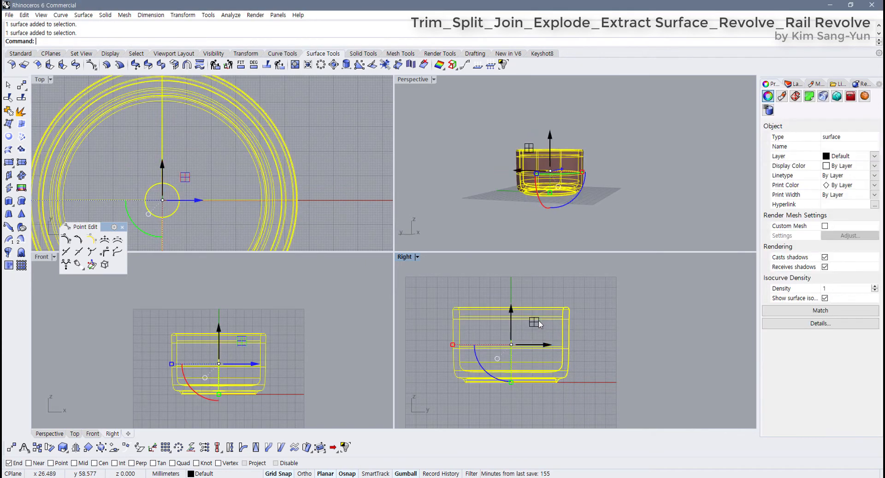
drag(536, 319, 511, 307)
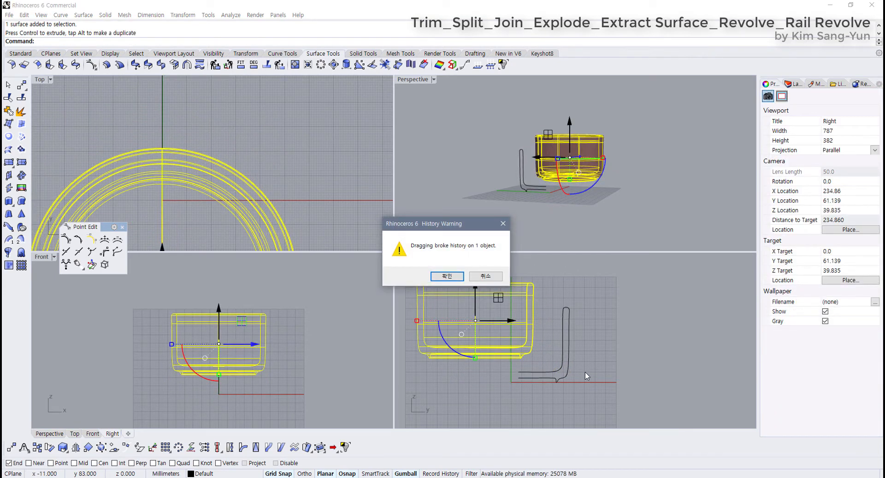
click(491, 275)
key(ctrl+z)
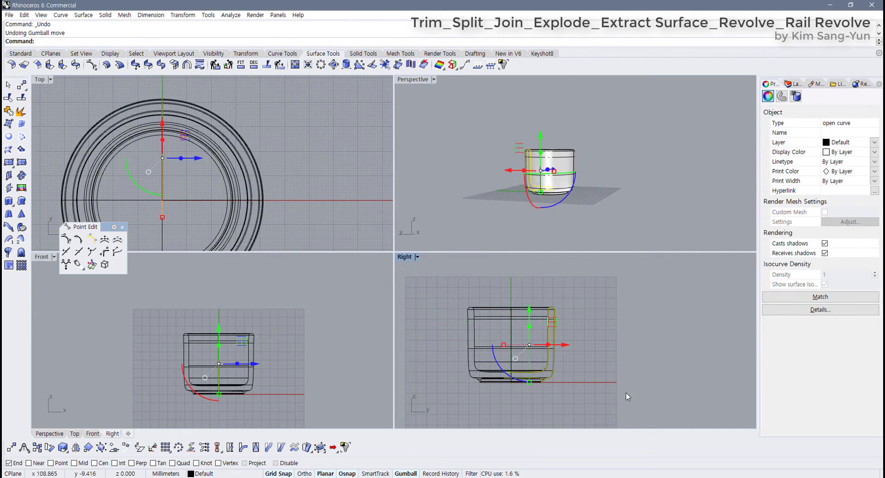
Delete the revolved cup surface and its profile curve, and maximize the Right view
click(511, 332)
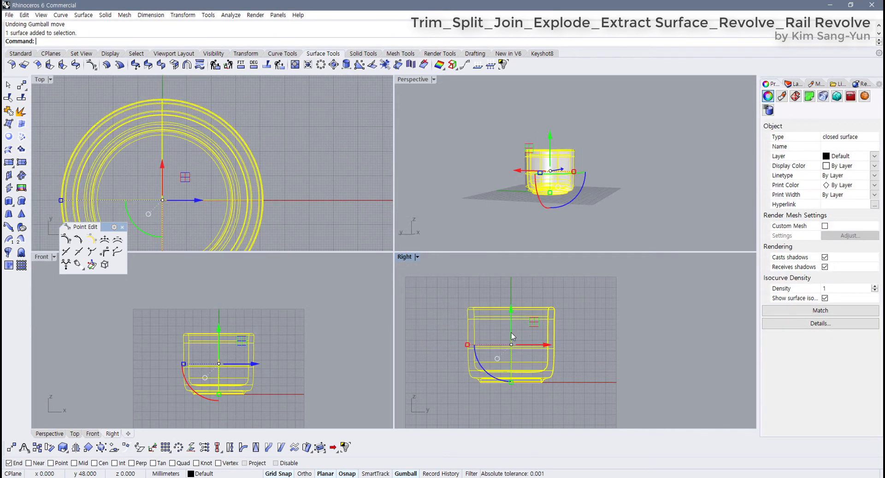
key(Delete)
click(548, 338)
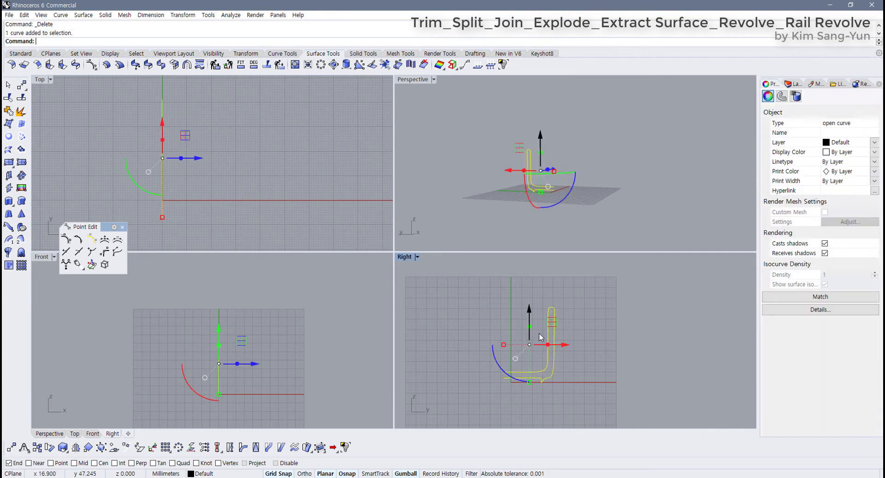
right_drag(518, 331, 497, 327)
scroll(497, 327, up, 2)
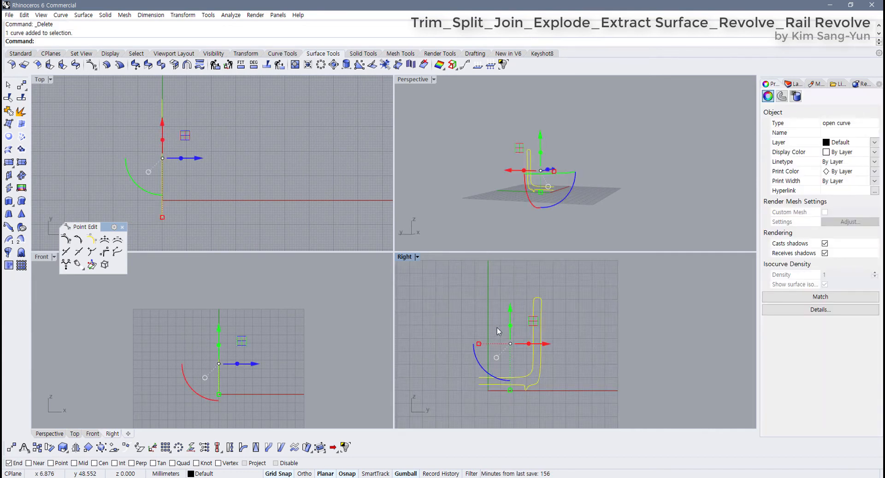
double_click(404, 256)
key(Delete)
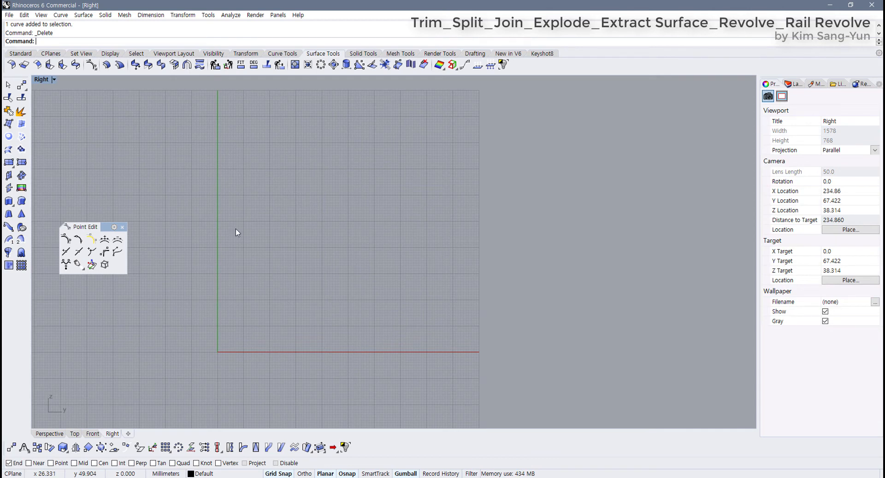
Start a degree 3 control point curve on the vertical axis at 0,40 and shape a goblet bowl's inner wall
click(21, 54)
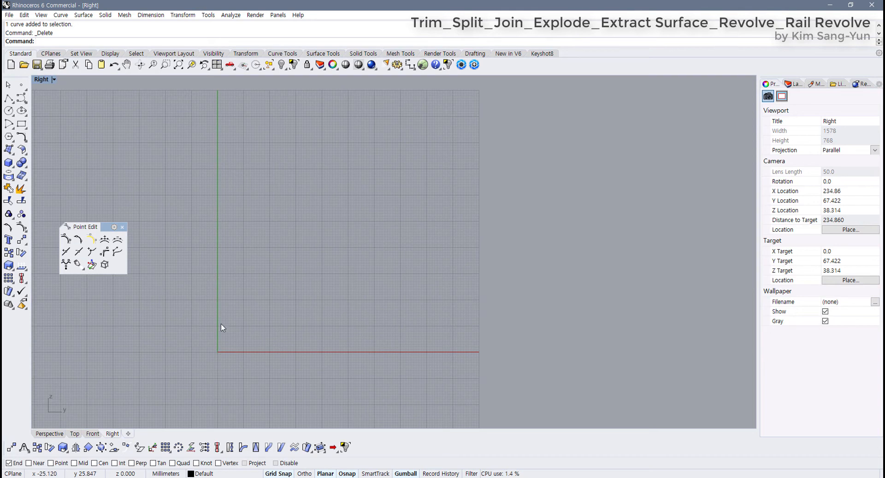
click(22, 99)
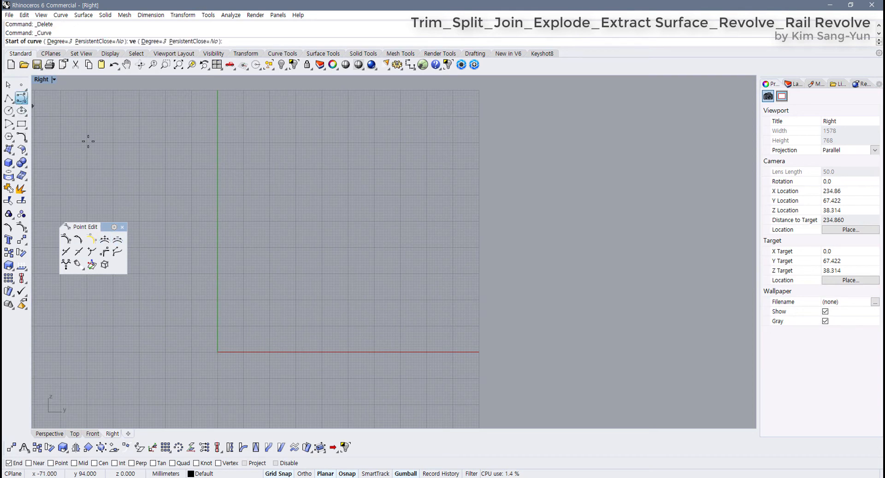
scroll(205, 268, up, 3)
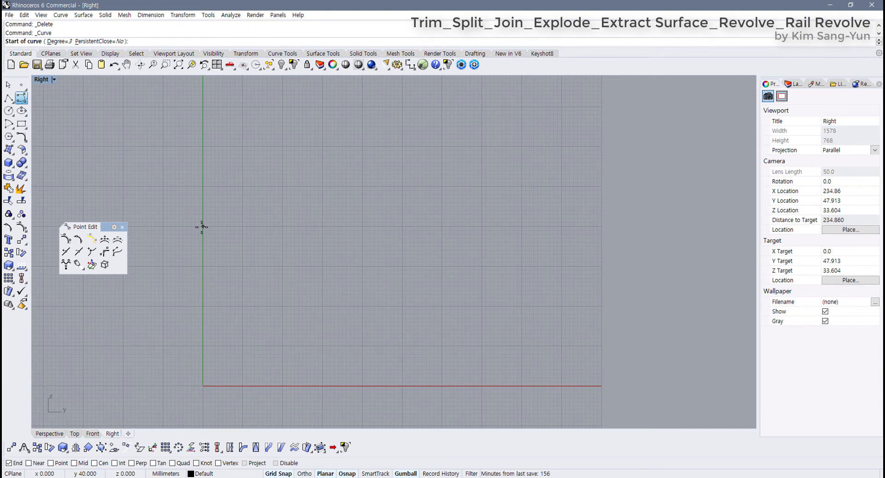
click(203, 226)
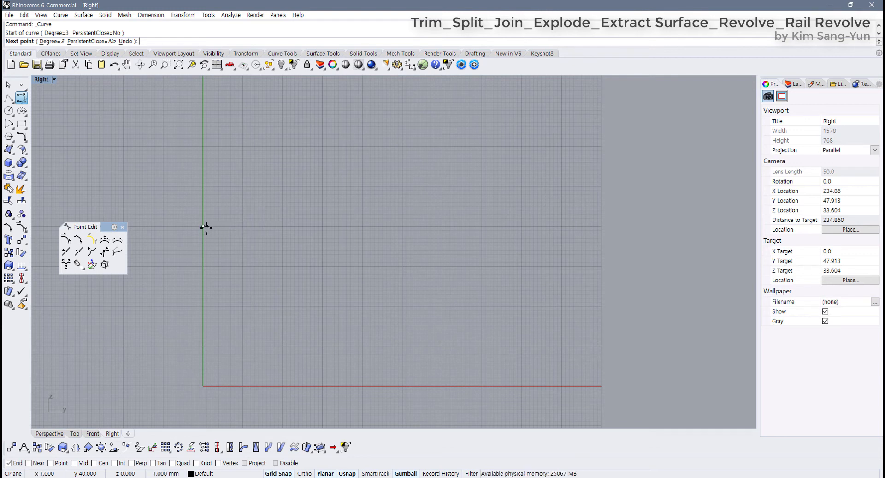
click(258, 225)
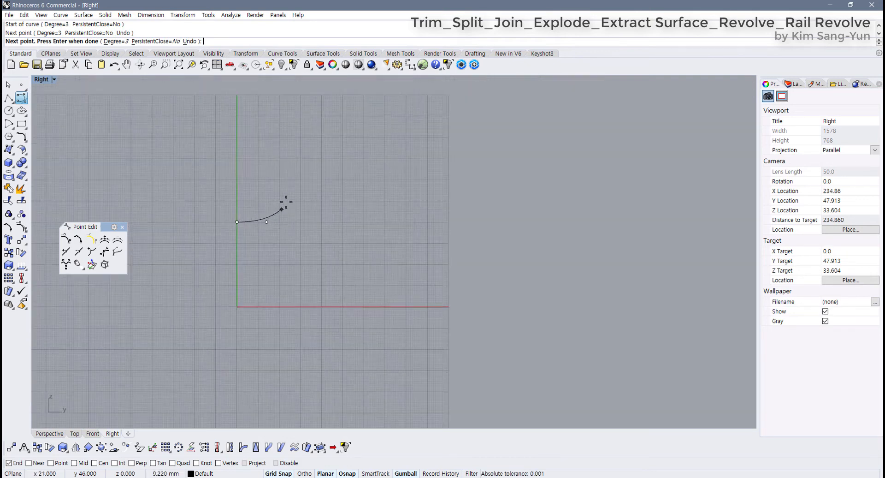
scroll(257, 225, down, 3)
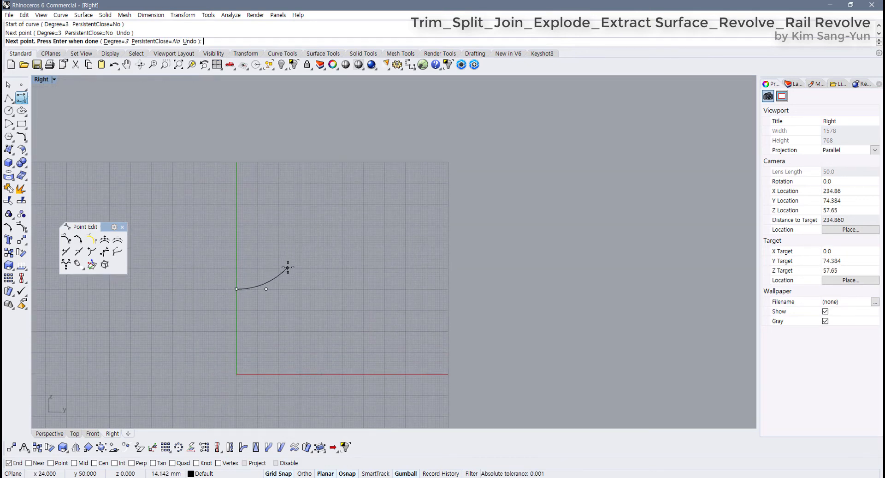
click(288, 267)
click(289, 195)
scroll(290, 189, up, 2)
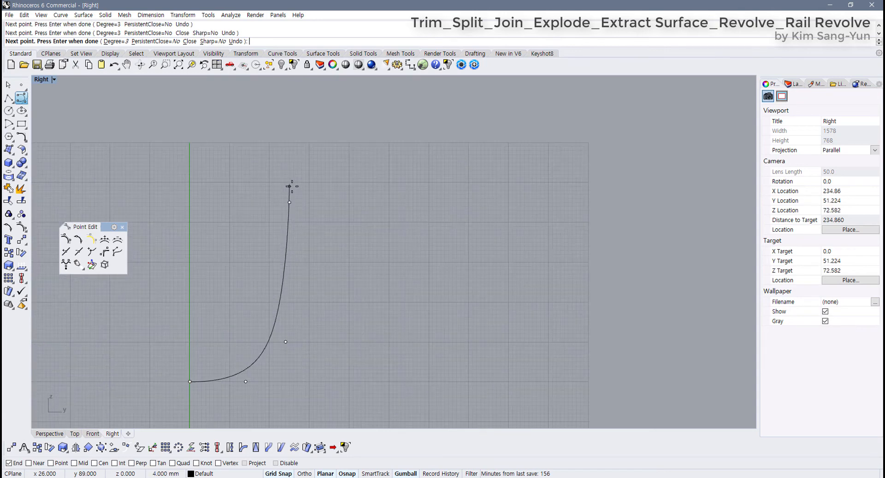
Continue the curve around the rounded rim and down the bowl's upper outer wall, with grid snap turned off
click(294, 186)
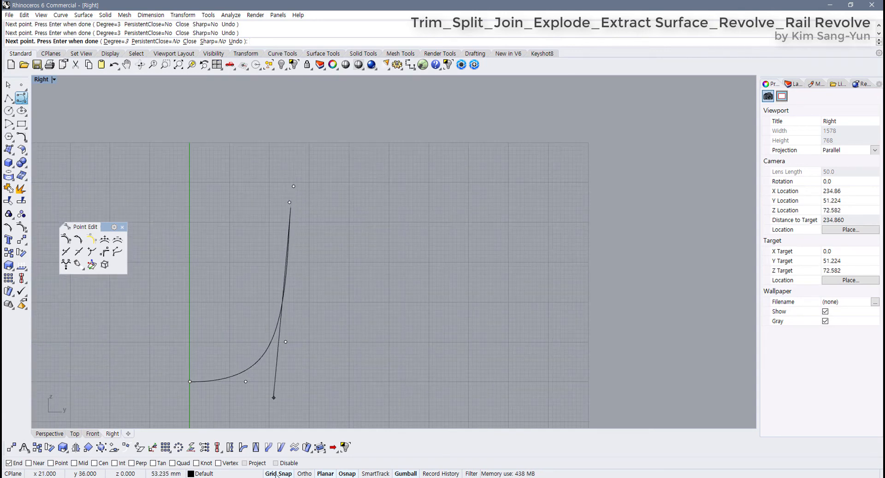
click(303, 195)
click(305, 206)
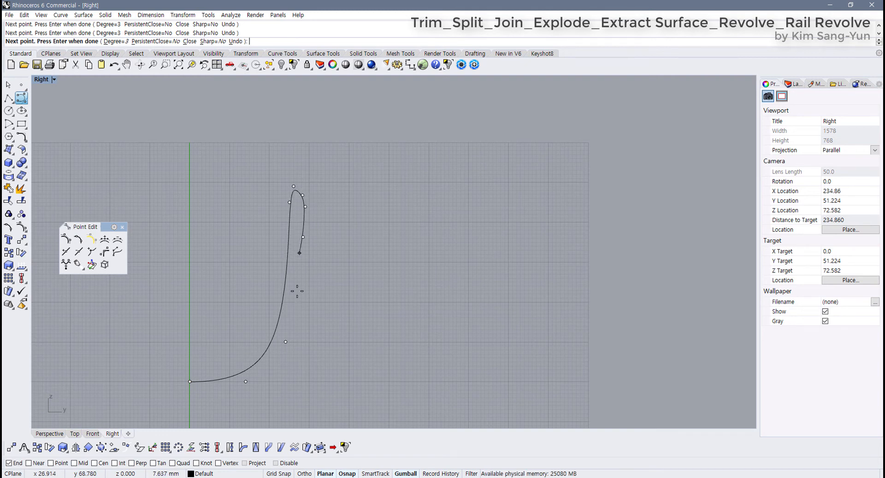
right_drag(297, 291, 316, 193)
scroll(316, 193, down, 5)
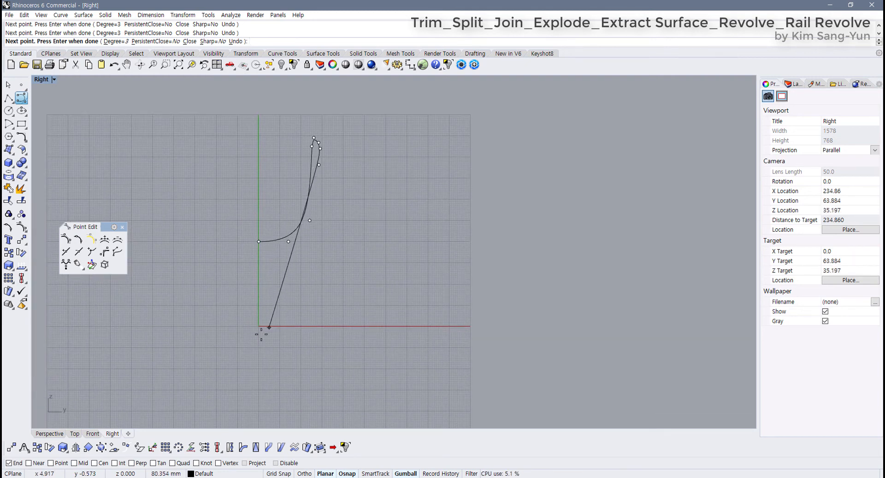
scroll(342, 185, up, 4)
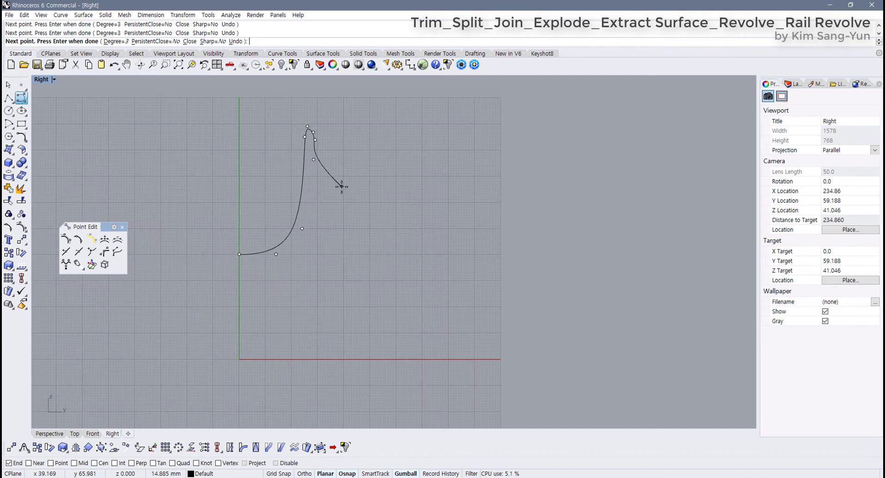
click(306, 188)
scroll(290, 264, up, 2)
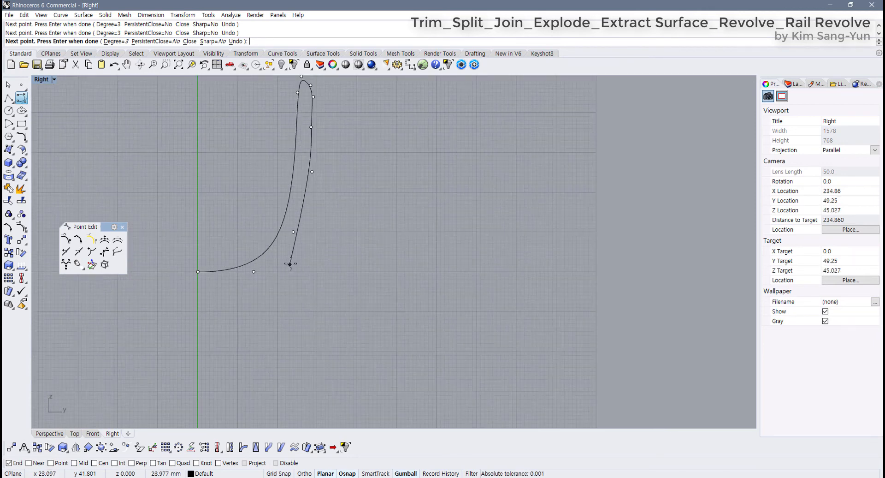
Continue the curve along the bowl's underside and down a narrow stem with a small bulge near its upper end
click(290, 262)
click(247, 285)
click(224, 291)
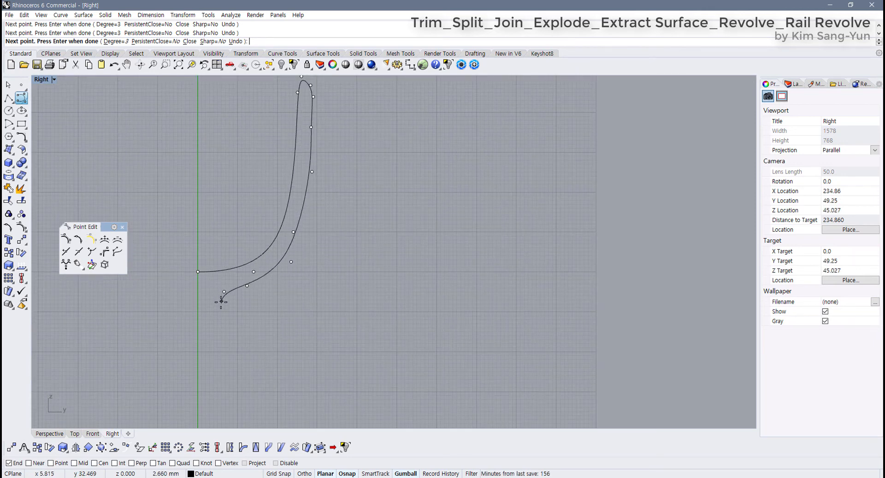
scroll(249, 290, down, 2)
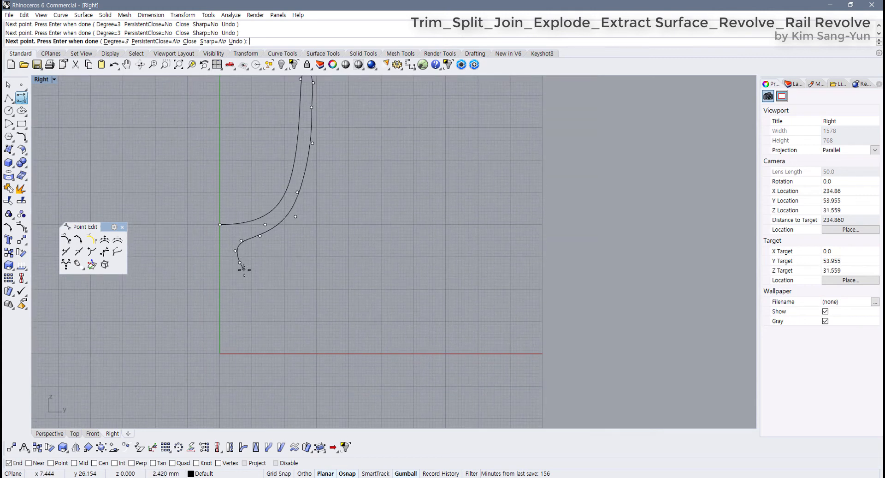
scroll(238, 339, down, 2)
click(231, 334)
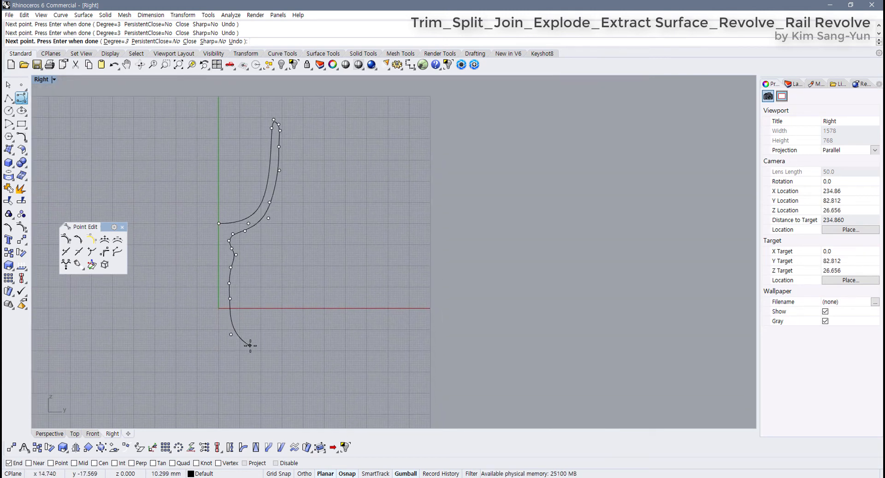
Flare the curve into a wide foot, return along its underside with grid snap on, and finish on the vertical axis at 0,-23
scroll(286, 353, up, 2)
click(301, 349)
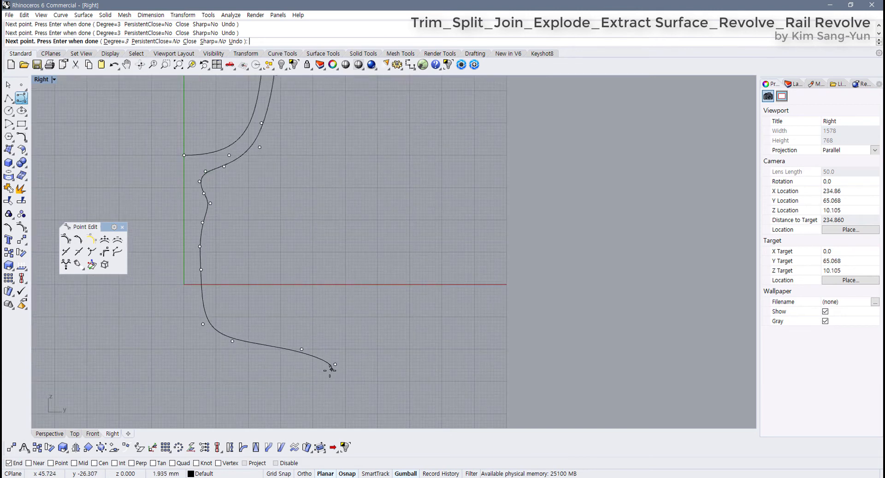
click(325, 369)
click(278, 368)
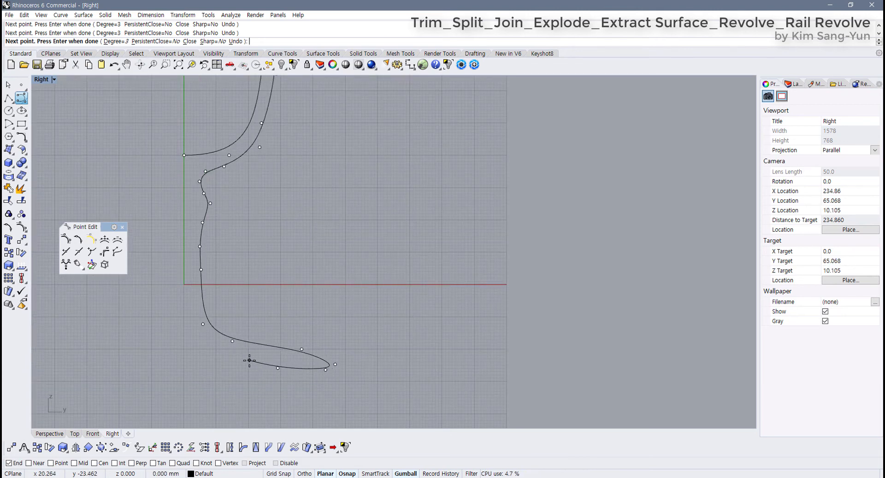
click(250, 360)
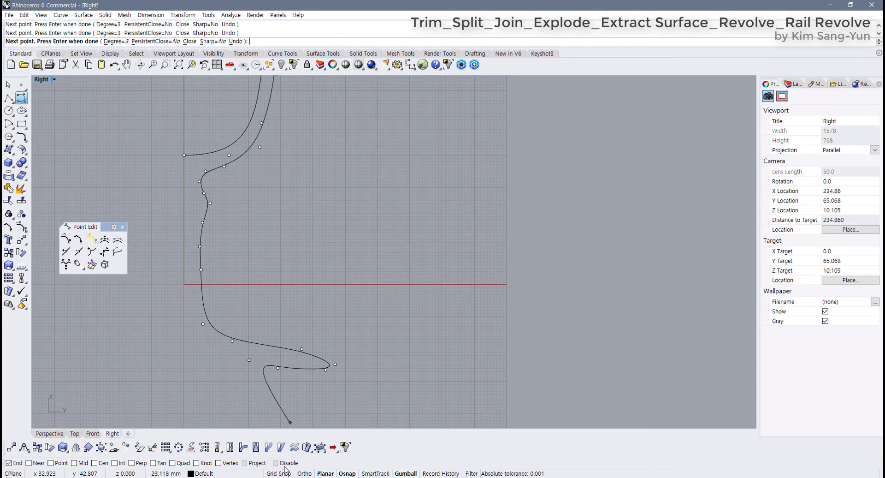
scroll(215, 361, up, 2)
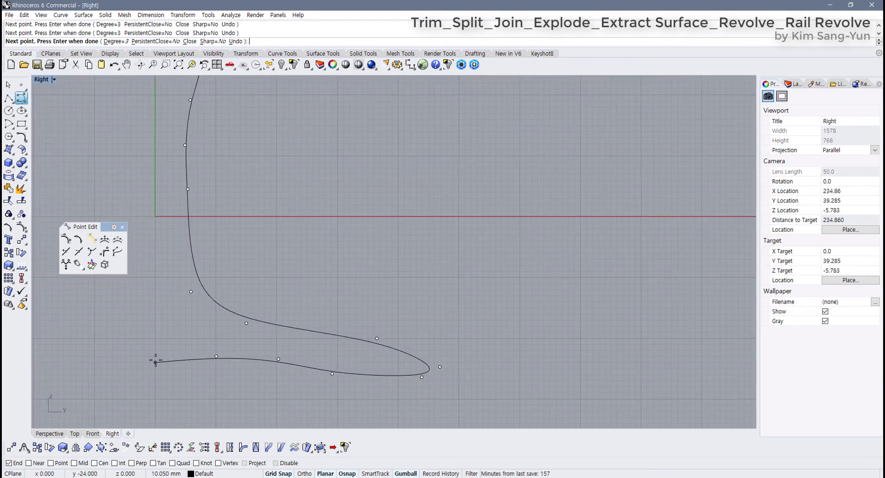
scroll(166, 362, up, 3)
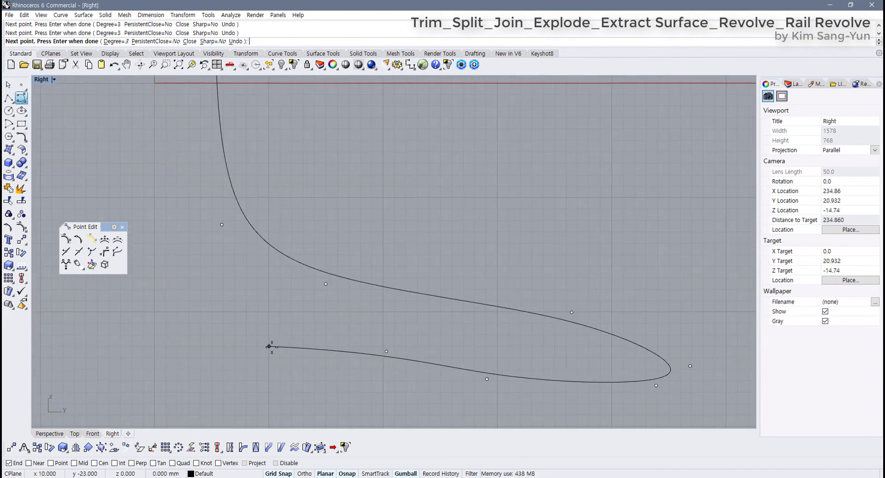
click(155, 346)
key(Return)
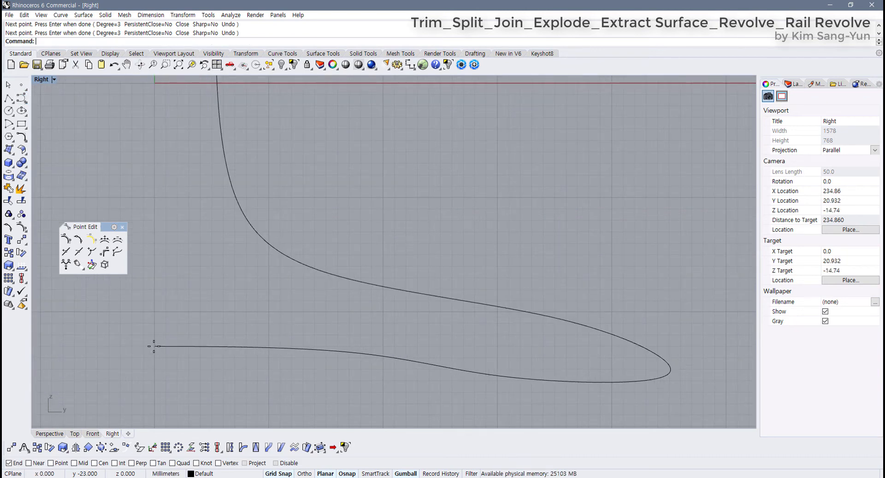
Turn on the profile curve's control points and examine whether the two points nearest each axis end are level
click(190, 347)
key(F10)
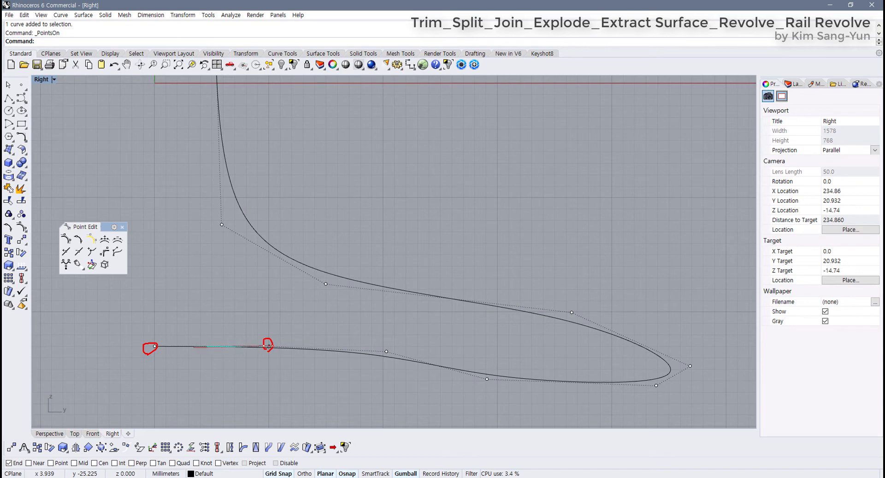
drag(151, 346, 269, 346)
key(Escape)
scroll(190, 344, down, 6)
right_drag(250, 247, 286, 308)
scroll(275, 299, down, 6)
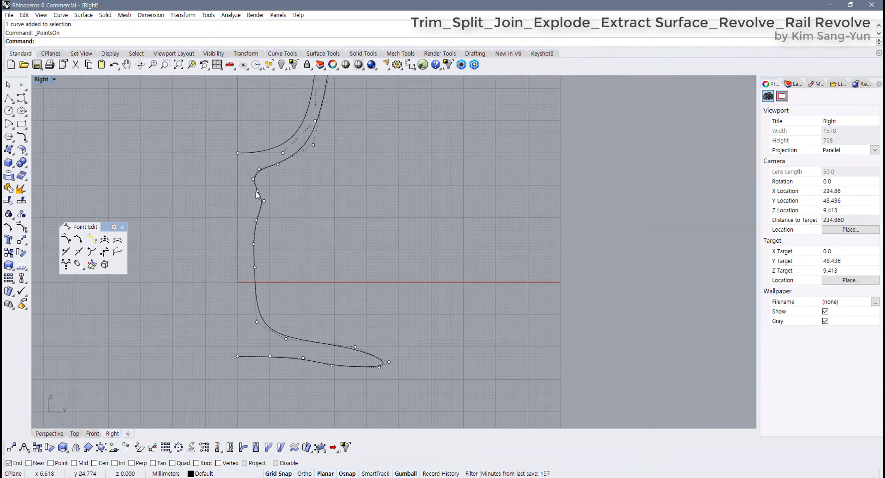
right_drag(249, 141, 250, 223)
scroll(251, 223, up, 6)
drag(224, 232, 326, 253)
scroll(350, 356, down, 4)
Try moving the second control point of the foot's underside inward and up, and undo the move
right_drag(350, 356, 359, 220)
scroll(359, 219, up, 2)
right_drag(292, 398, 275, 306)
scroll(261, 324, up, 2)
scroll(261, 324, up, 4)
drag(281, 317, 364, 373)
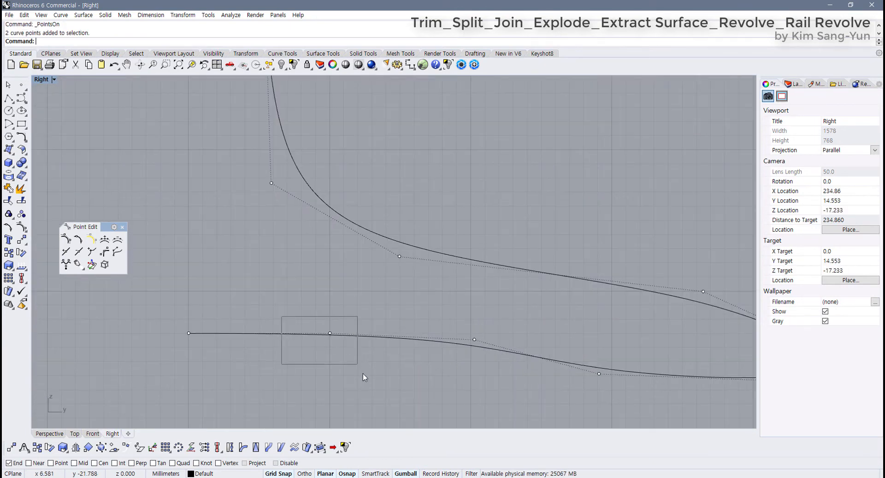
drag(336, 333, 294, 320)
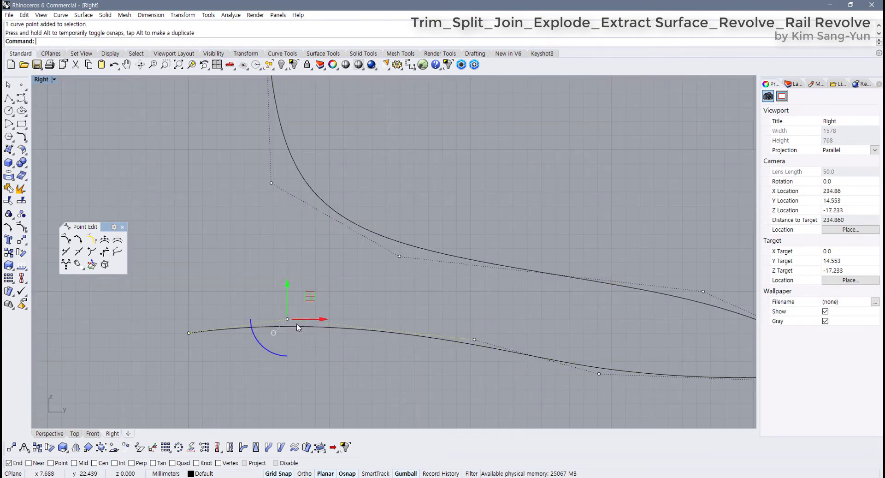
key(ctrl+z)
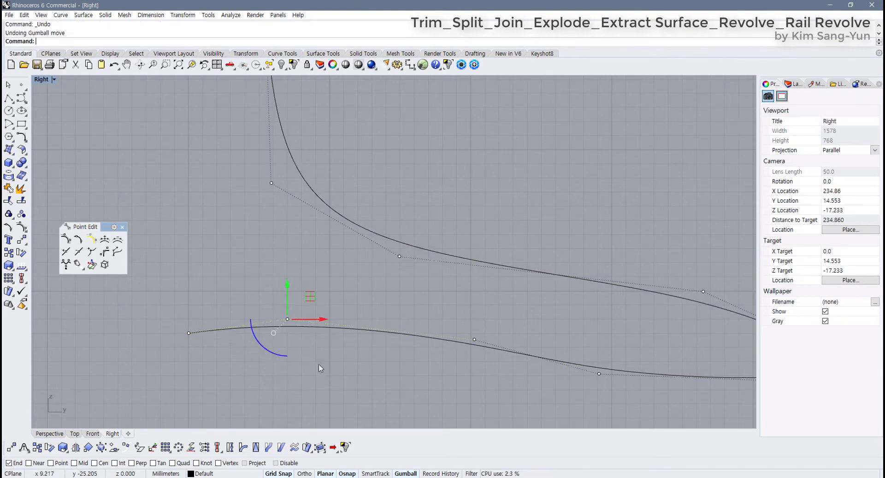
Reposition the foot underside's second control point above the axis endpoint to arch the underside, and turn grid snap off
drag(330, 333, 289, 337)
click(271, 367)
scroll(262, 320, up, 4)
scroll(261, 321, down, 10)
scroll(260, 321, down, 4)
scroll(248, 318, up, 10)
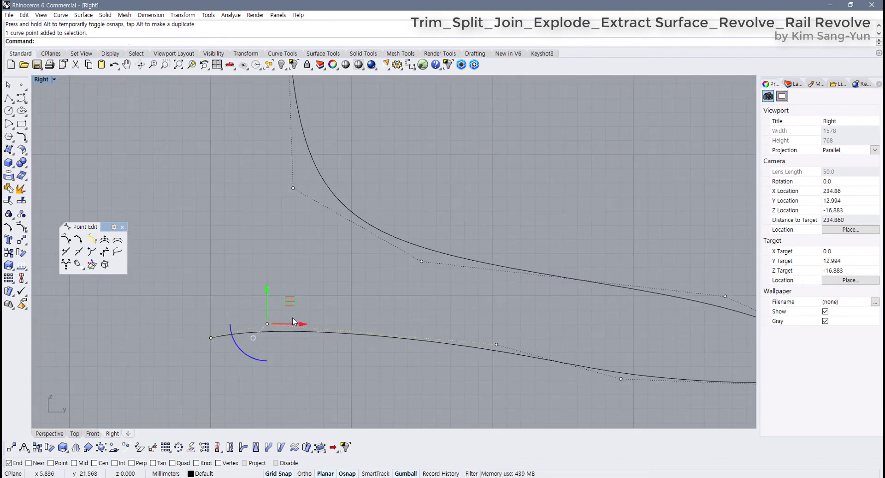
drag(290, 304, 304, 294)
click(279, 474)
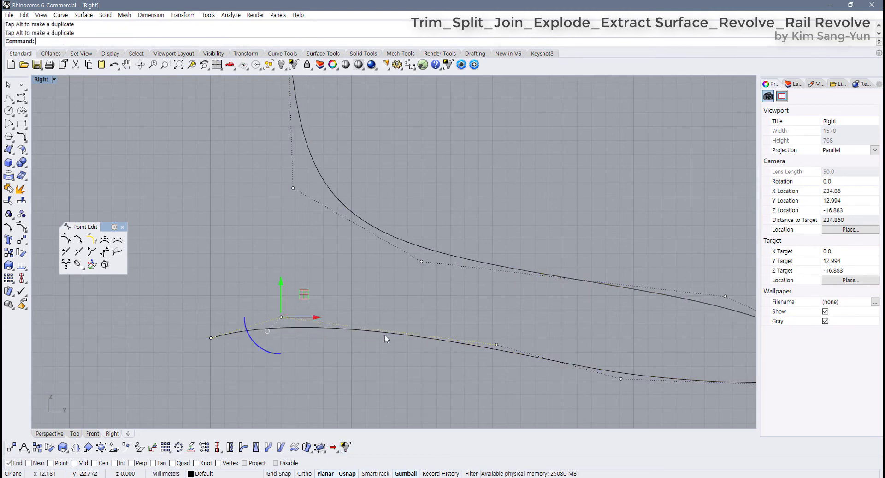
Move the foot's underside control point outward toward the tip and lower the control point above it to thin the foot
right_drag(387, 338, 269, 327)
scroll(269, 327, down, 3)
scroll(314, 337, up, 2)
click(332, 367)
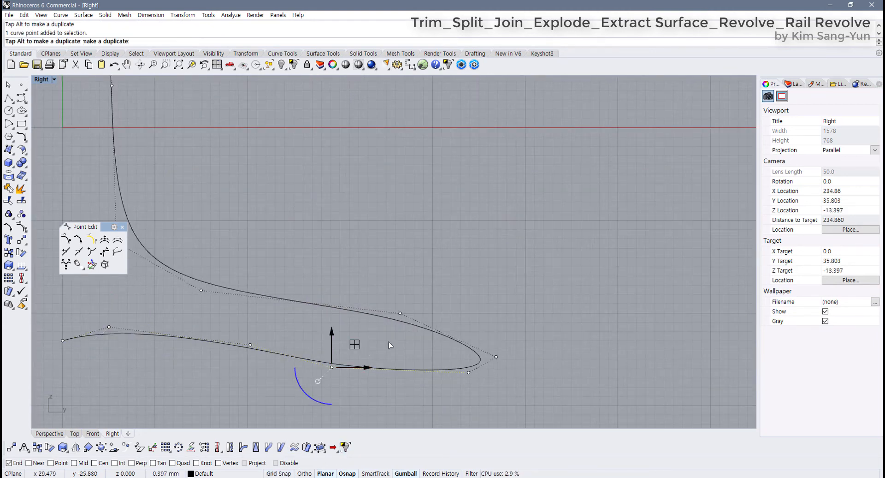
drag(389, 345, 493, 345)
scroll(372, 315, down, 3)
click(386, 314)
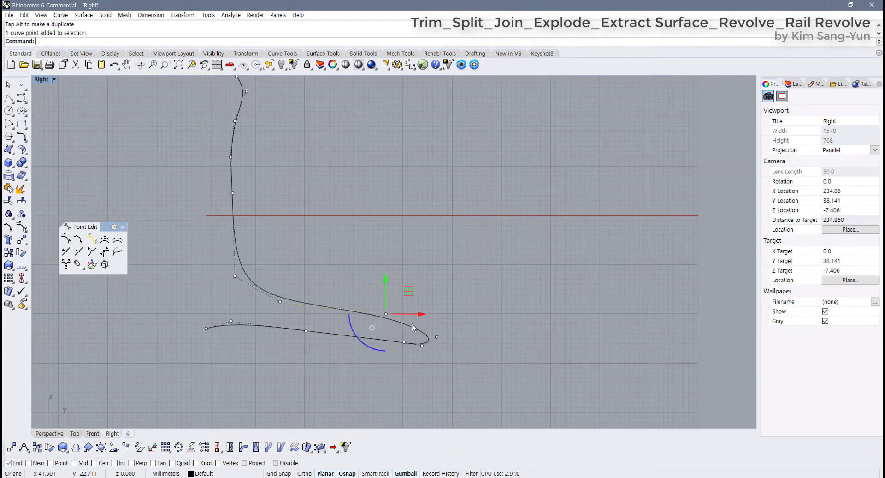
scroll(405, 295, down, 2)
right_drag(279, 277, 312, 313)
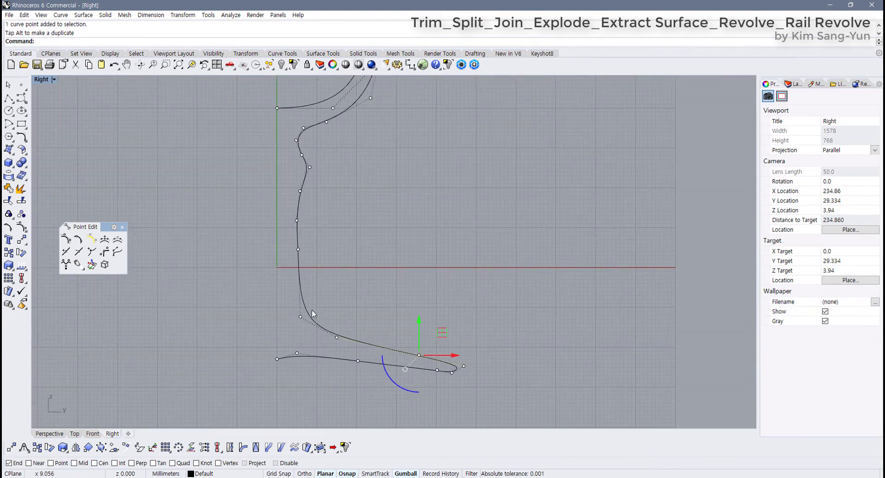
Move the stem's lower control point down close to the foot to tighten the corner, and turn the control points off
scroll(312, 313, up, 2)
click(313, 198)
drag(313, 197, 314, 336)
click(265, 352)
scroll(332, 313, down, 4)
right_drag(346, 313, 312, 315)
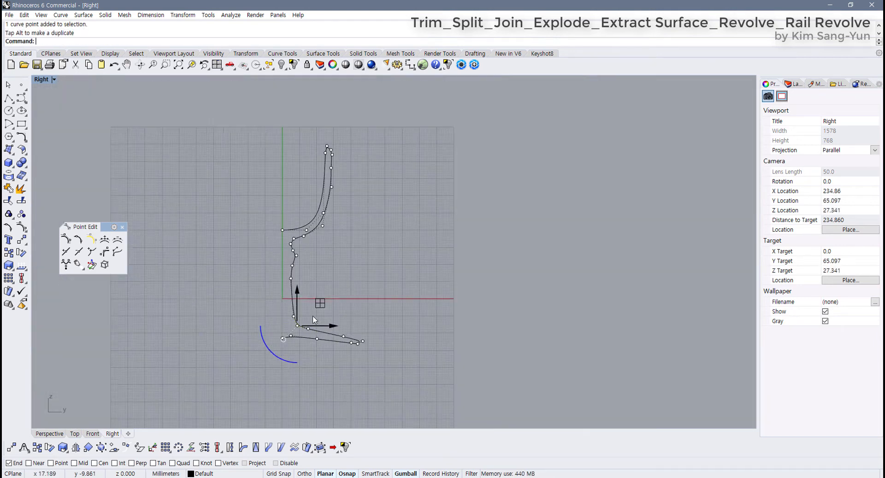
scroll(323, 323, up, 3)
key(F11)
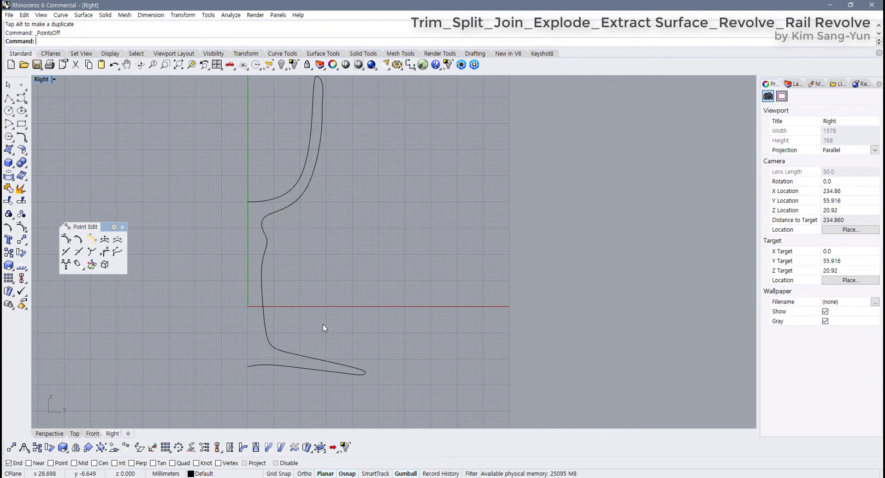
Move the whole profile curve straight up so that the underside of the foot rests on the horizontal axis
click(290, 367)
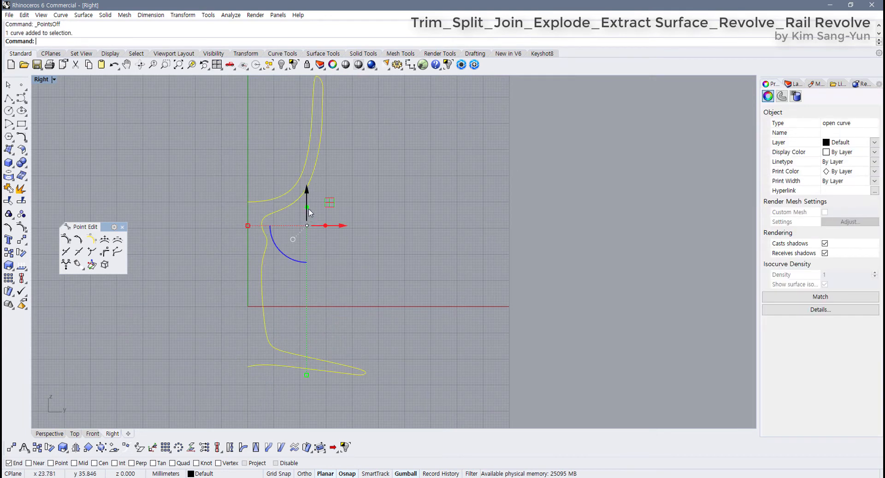
drag(306, 204, 309, 134)
scroll(266, 297, up, 3)
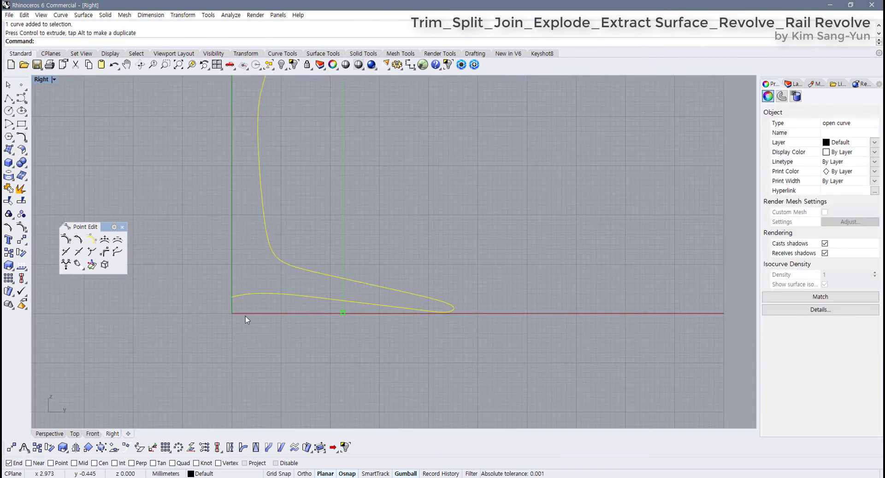
scroll(391, 330, up, 2)
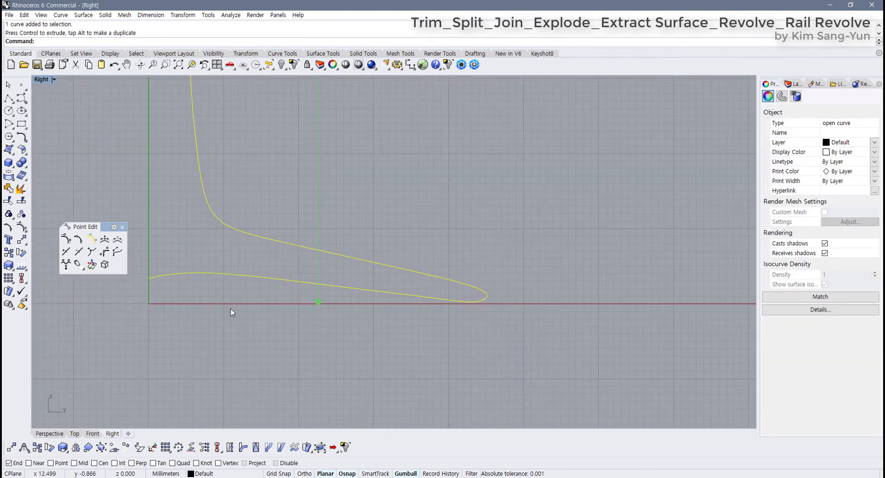
scroll(552, 317, down, 5)
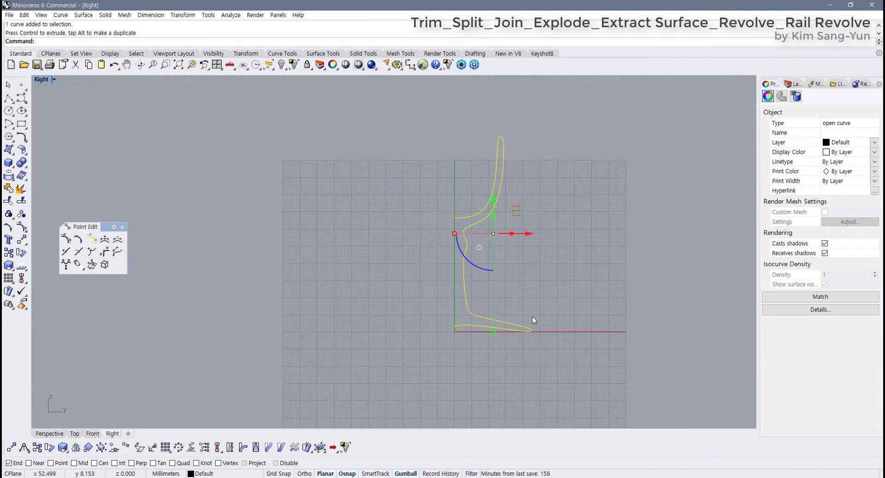
right_drag(534, 318, 352, 316)
scroll(352, 316, up, 1)
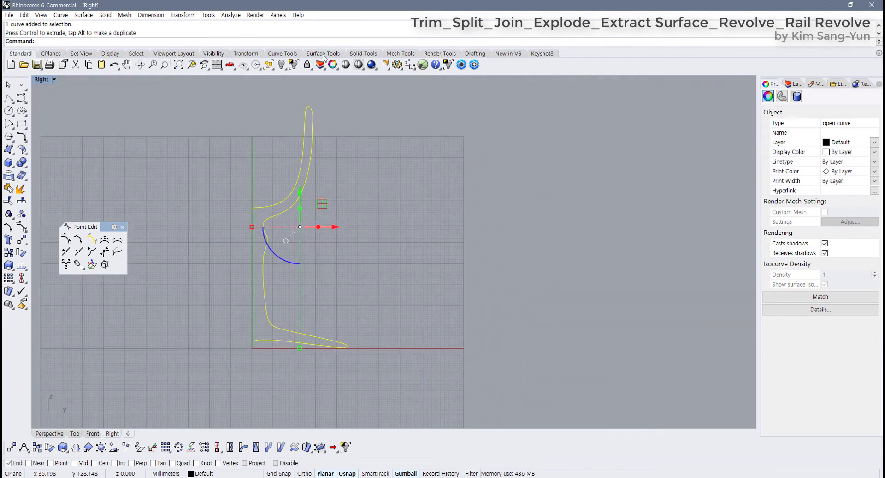
Turn on control points, grid snap and the Point object snap, and level the foot underside's second control point with its axis endpoint
key(F10)
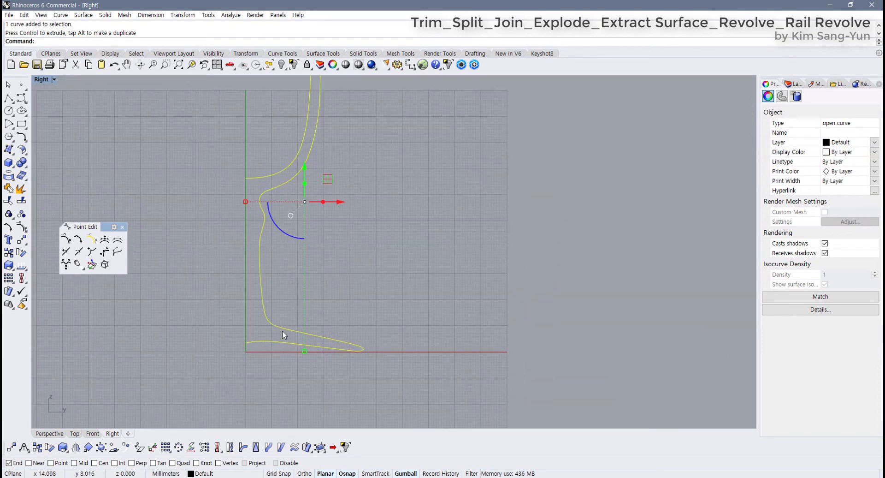
scroll(283, 331, up, 4)
scroll(277, 336, up, 4)
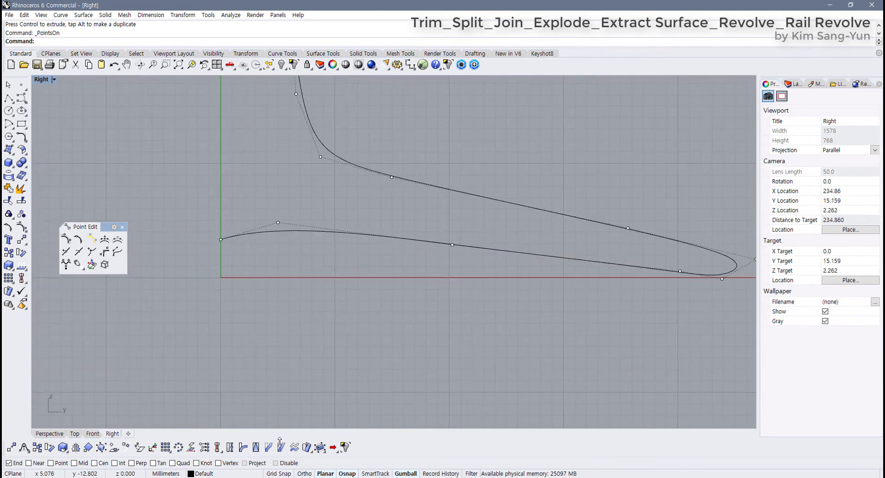
click(279, 473)
scroll(233, 253, up, 4)
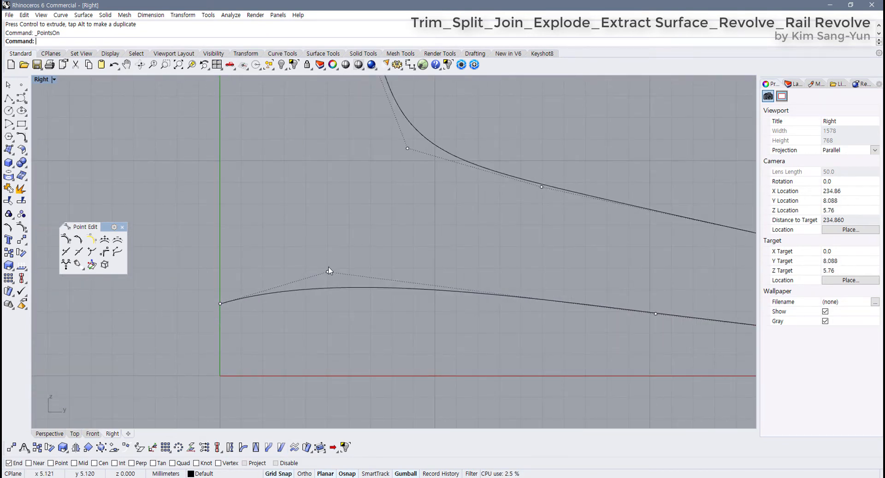
mouse_move(328, 272)
mouse_down()
mouse_move(325, 310)
mouse_move(240, 309)
mouse_move(234, 295)
mouse_move(342, 283)
mouse_move(337, 277)
mouse_up()
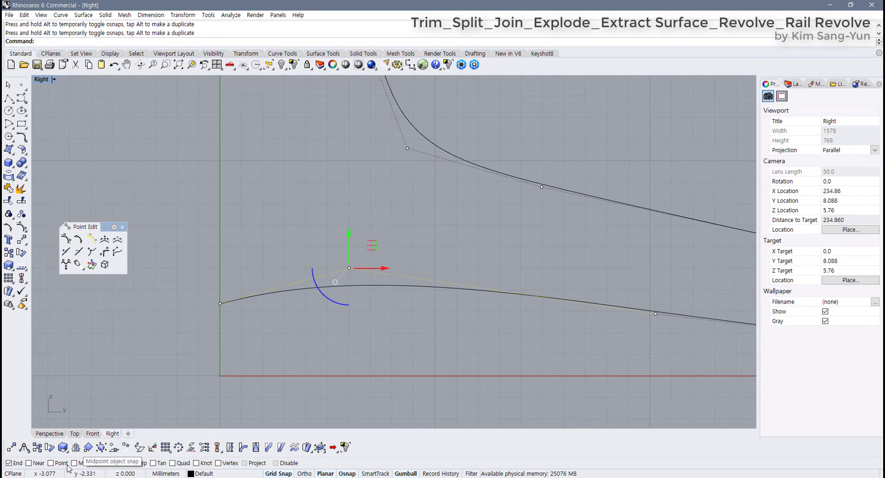
click(51, 462)
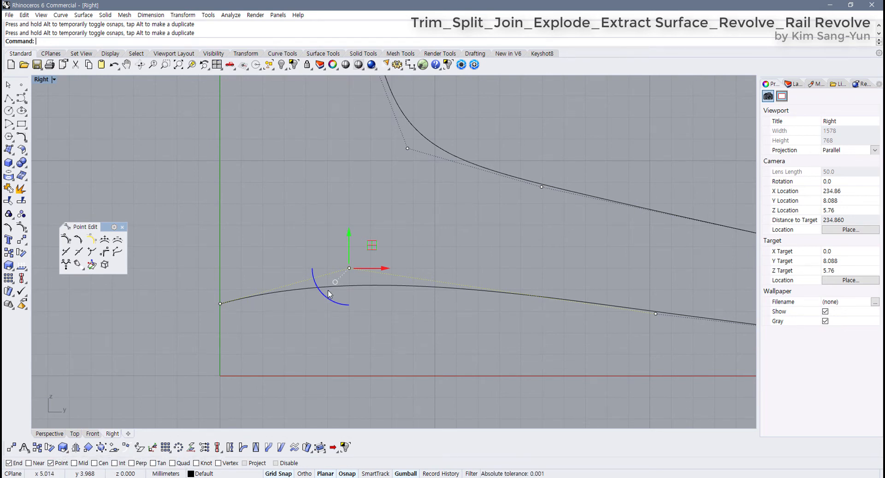
drag(347, 269, 412, 305)
click(266, 330)
drag(206, 285, 452, 336)
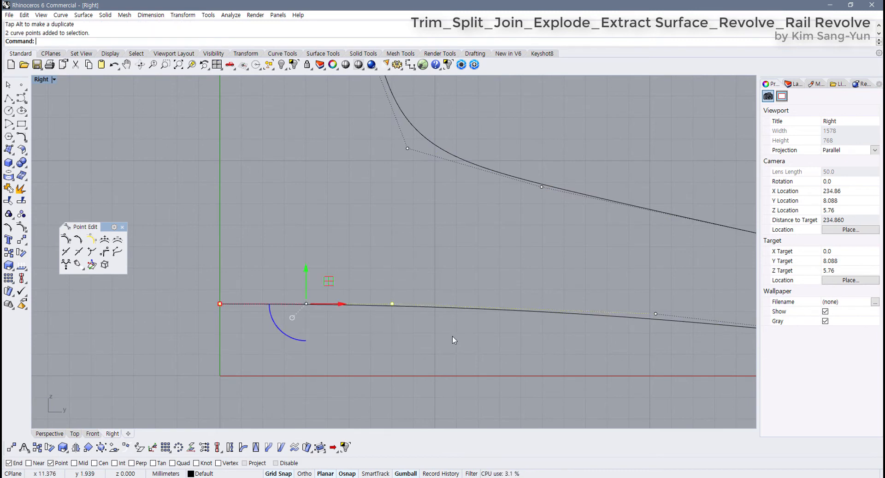
Raise the two outer control points at the goblet's rim so that the lip is rounded evenly on both sides
scroll(451, 336, down, 10)
right_drag(412, 312, 335, 322)
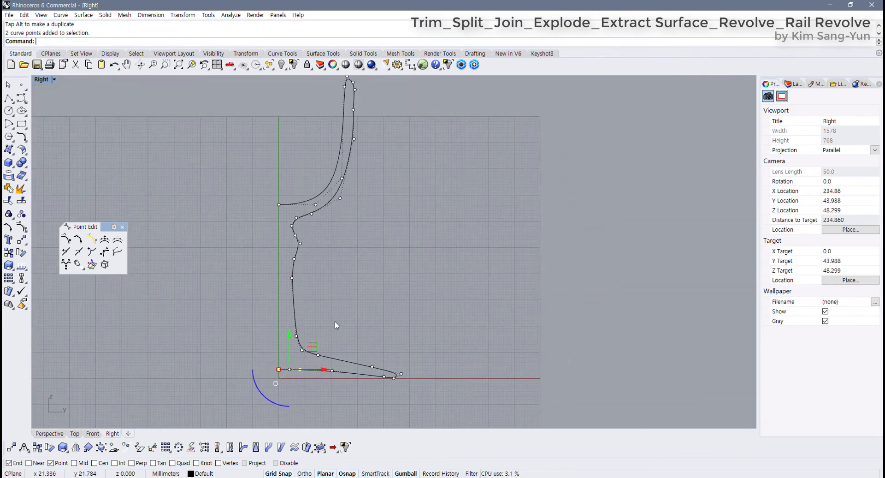
scroll(350, 262, up, 10)
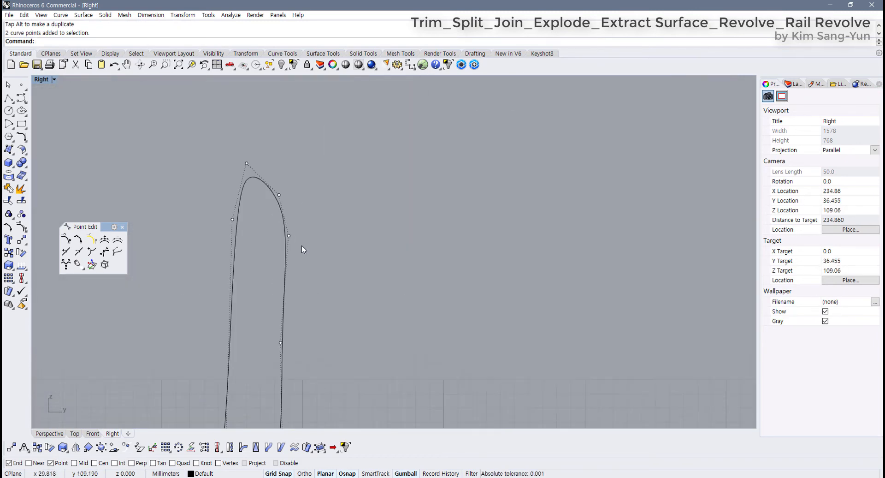
right_drag(286, 279, 314, 258)
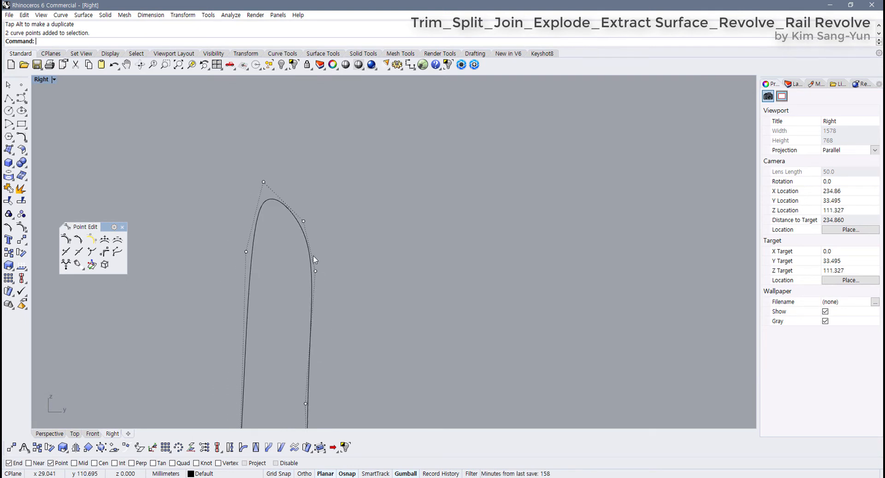
click(316, 270)
drag(316, 270, 319, 230)
click(304, 221)
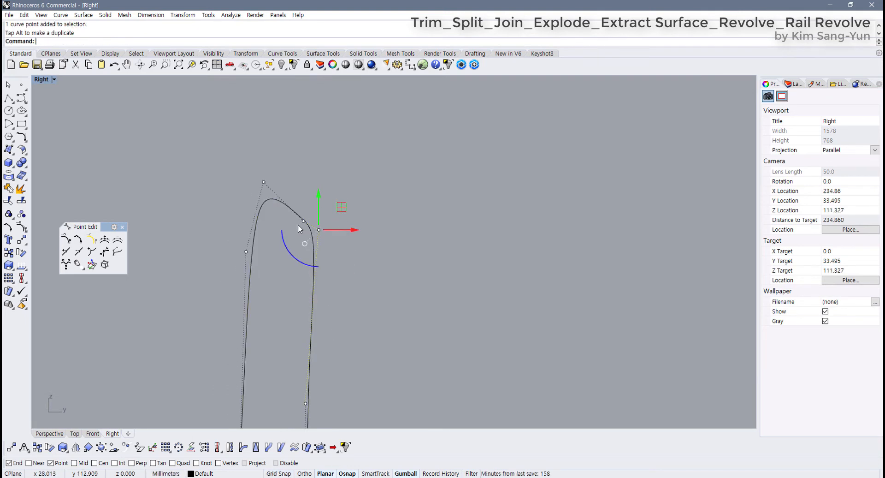
drag(326, 198, 324, 185)
drag(330, 169, 333, 177)
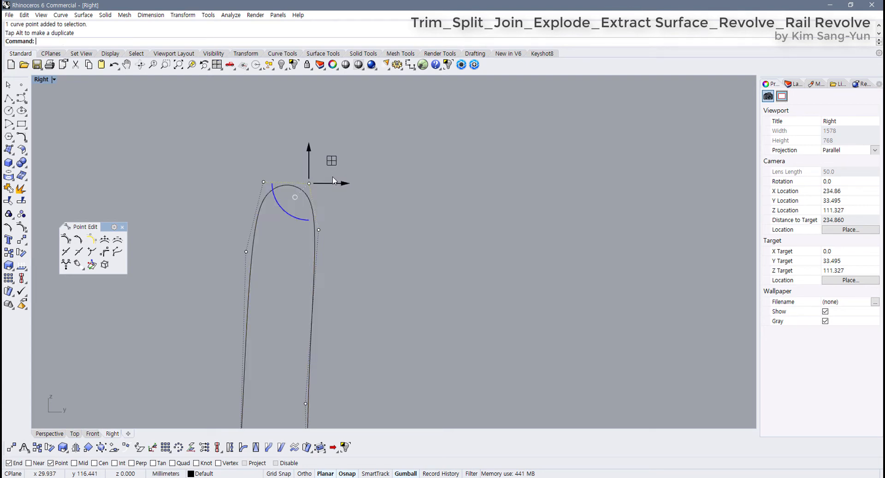
Move the outer wall's control points below the rim and at the bowl's lower bend slightly outward, and turn the control points off
scroll(316, 314, down, 6)
scroll(315, 295, up, 6)
drag(303, 314, 328, 309)
scroll(362, 340, down, 6)
scroll(362, 343, down, 8)
right_drag(356, 374, 341, 243)
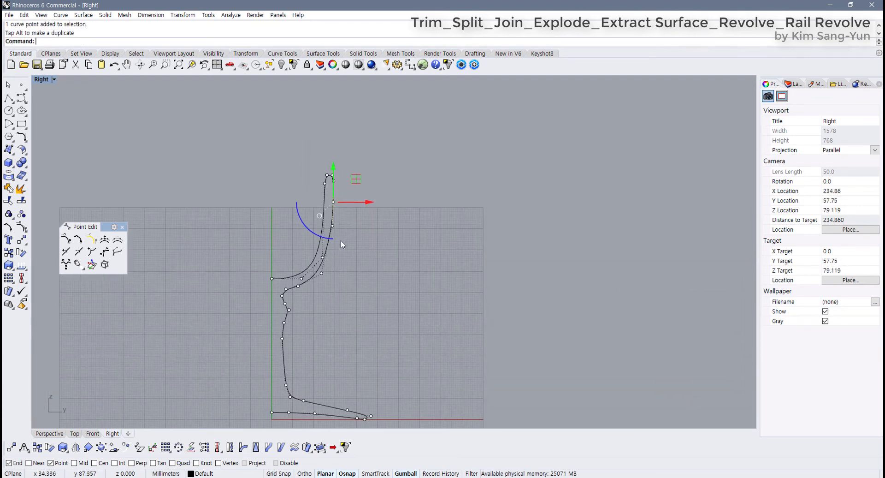
scroll(341, 243, up, 10)
right_drag(286, 319, 308, 279)
drag(308, 290, 315, 299)
key(Escape)
scroll(355, 309, down, 6)
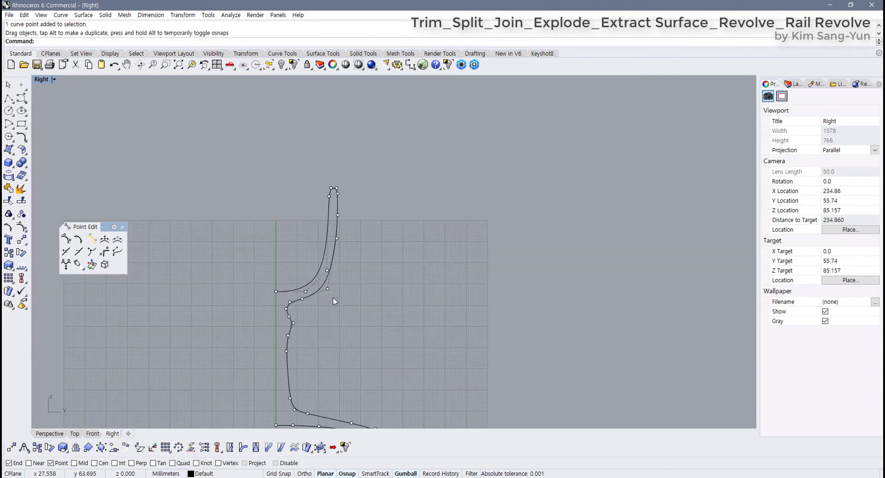
key(Escape)
Place a copy of the profile curve about 71 mm horizontally outward from the original
click(302, 252)
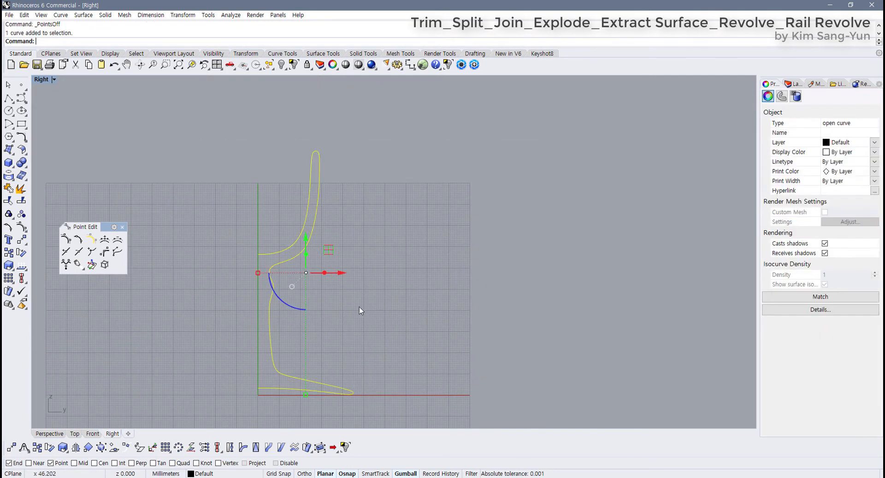
right_drag(359, 310, 300, 292)
key(alt)
drag(280, 253, 429, 258)
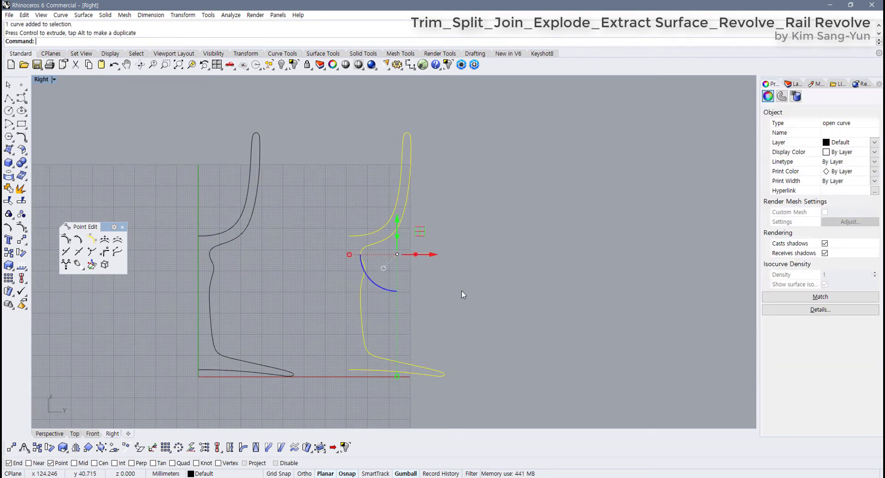
Turn on the copy's control points and raise the bowl interior's second control point above the level of its inner endpoint
key(F10)
scroll(299, 235, up, 6)
drag(332, 211, 487, 265)
scroll(463, 226, up, 3)
drag(431, 229, 568, 361)
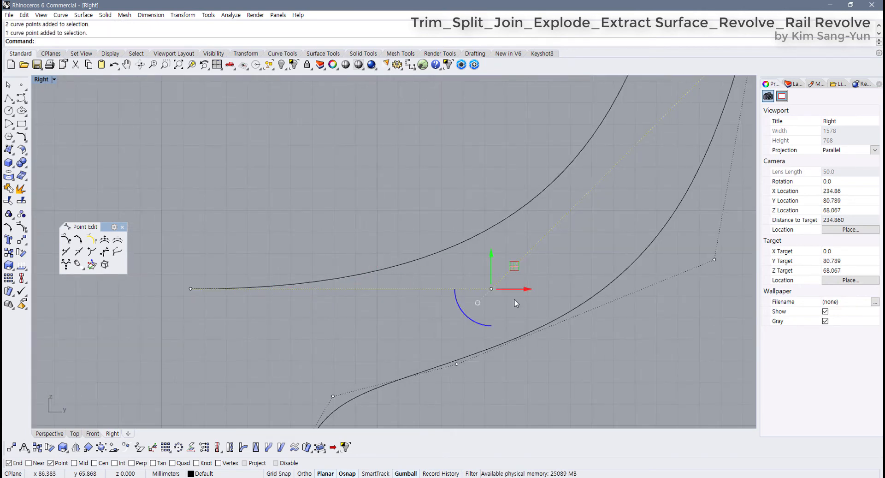
drag(493, 269, 492, 247)
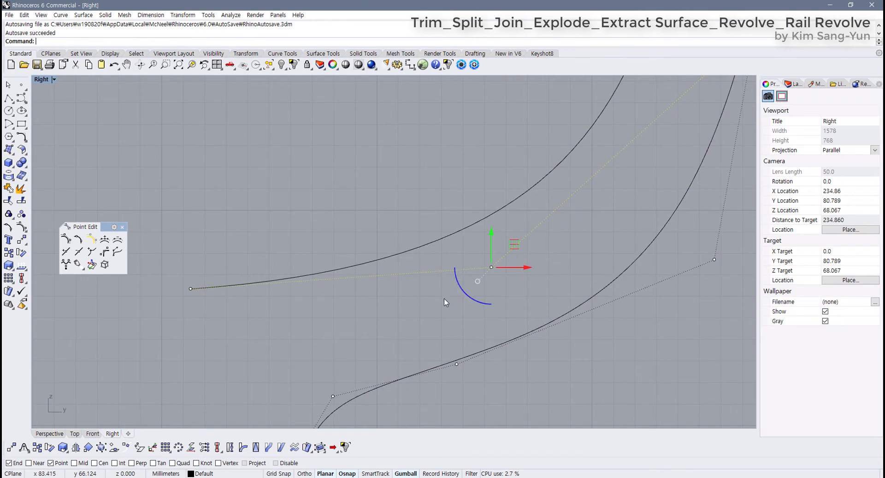
Raise the second control point of the copy's foot underside above its endpoint, and turn the control points off
scroll(431, 315, down, 18)
right_drag(433, 415, 388, 333)
scroll(386, 342, up, 12)
right_drag(369, 281, 392, 308)
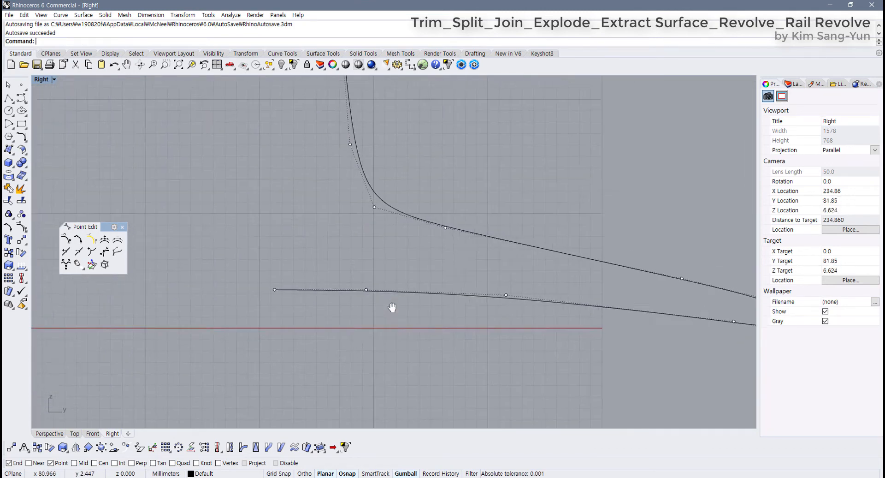
scroll(357, 281, up, 5)
click(373, 288)
drag(373, 271, 373, 250)
scroll(337, 319, down, 6)
scroll(433, 342, down, 8)
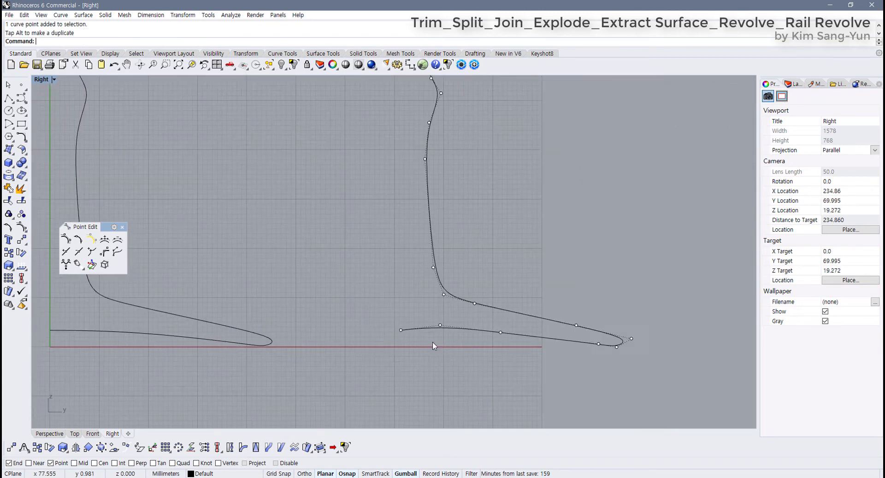
key(Escape)
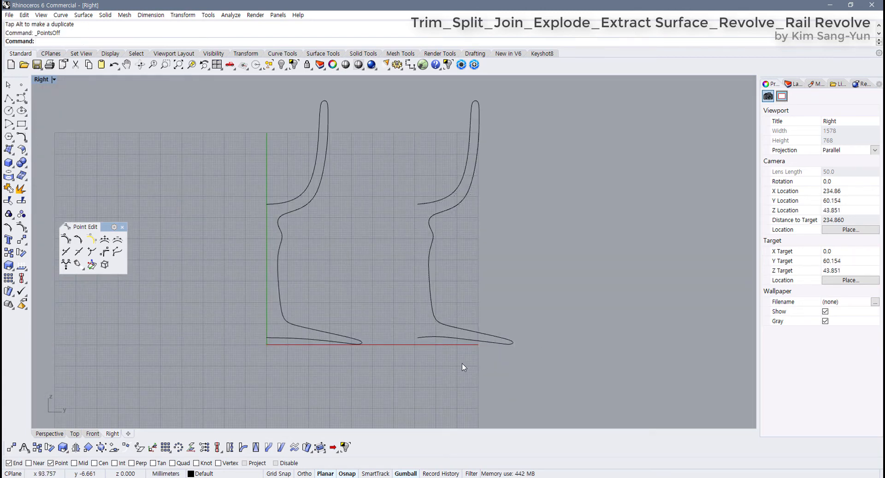
Revolve the original profile 360 degrees from start angle 0 around the vertical axis through its foot endpoint
click(281, 314)
scroll(298, 318, up, 3)
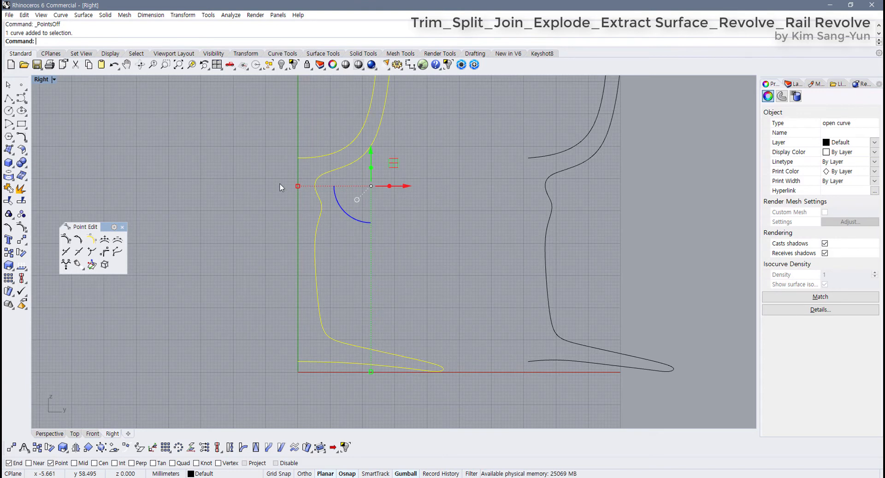
click(322, 55)
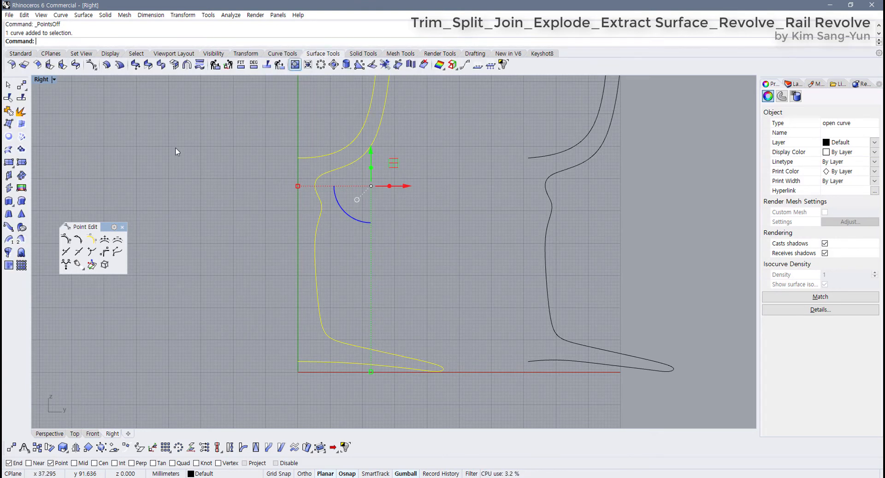
click(8, 253)
scroll(326, 358, up, 2)
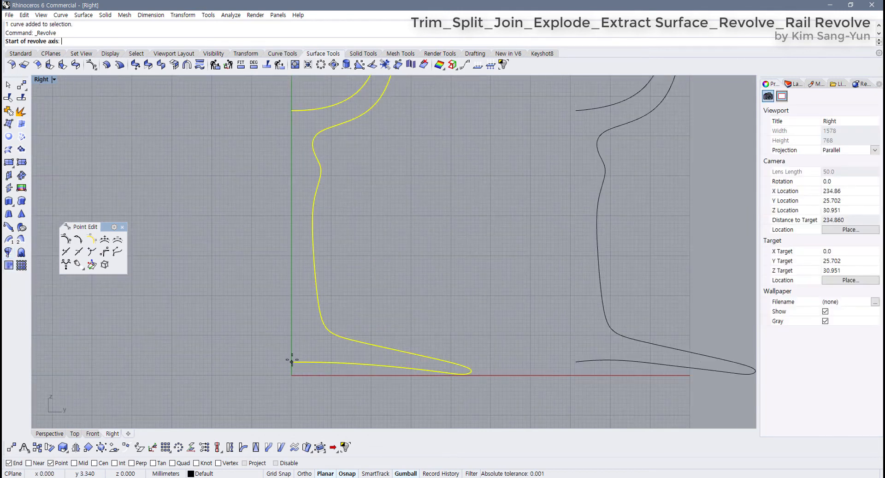
click(292, 360)
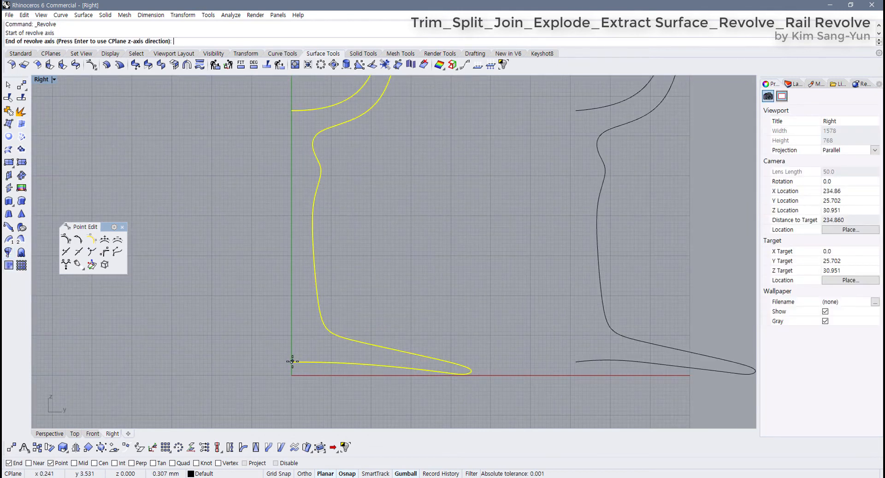
click(291, 306)
key(Return)
key(Return)
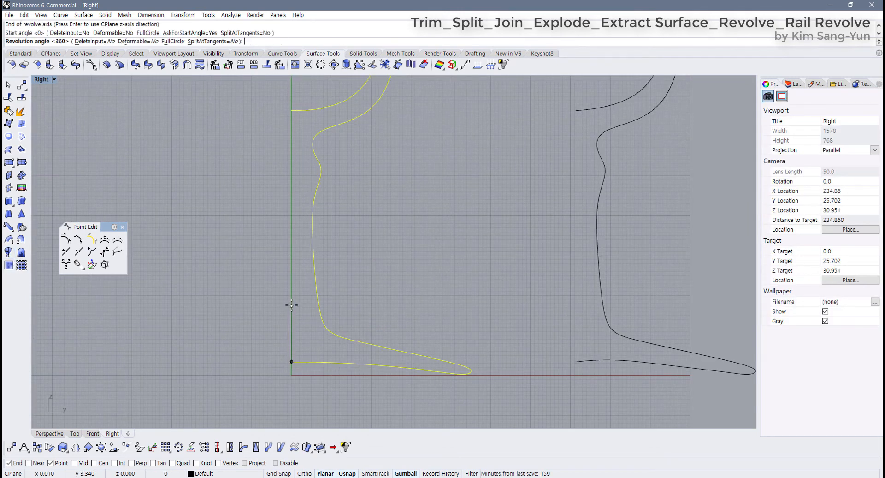
Revolve the copied profile 360 degrees from start angle 0 around the vertical axis through its own foot endpoint
scroll(441, 274, down, 3)
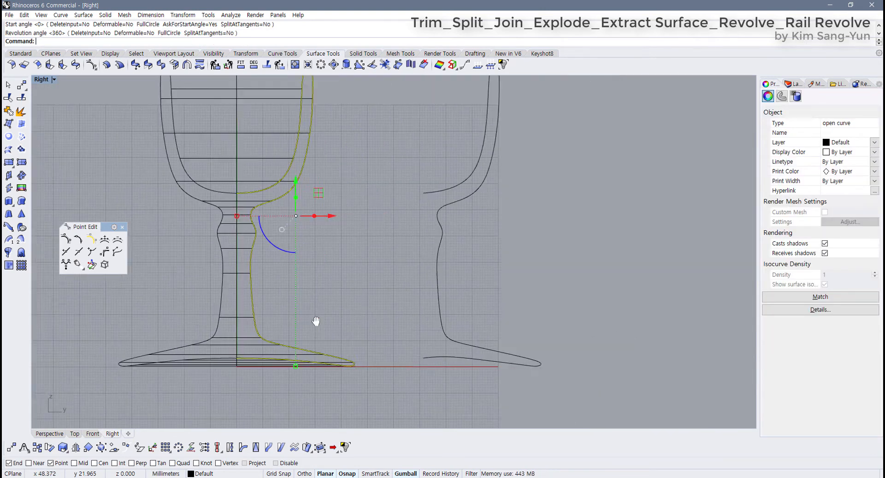
key(Return)
scroll(364, 359, up, 5)
click(344, 378)
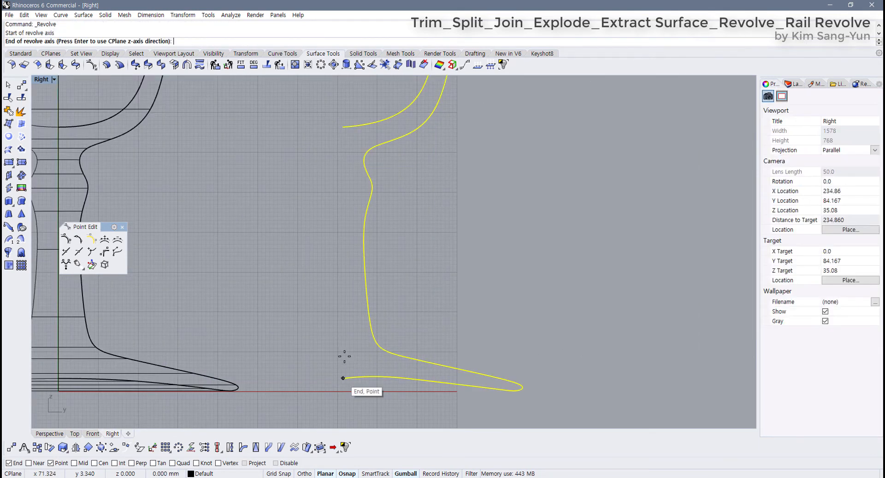
click(343, 309)
key(Return)
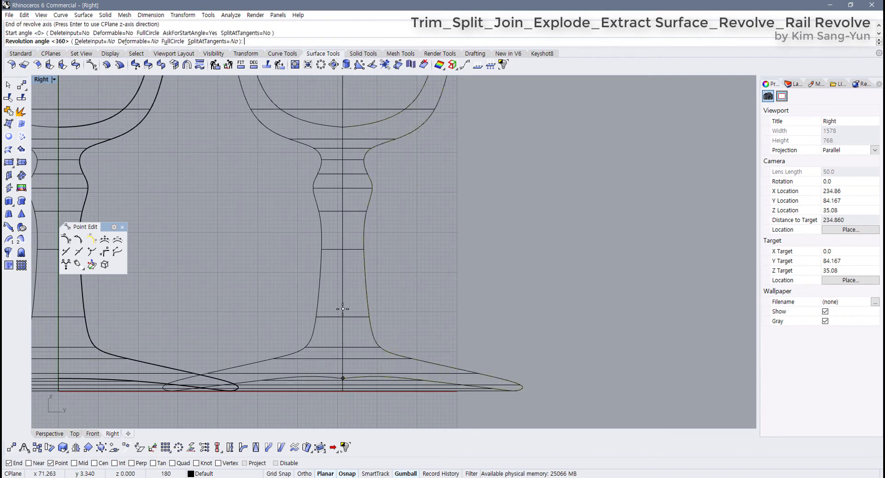
key(Return)
scroll(388, 311, down, 3)
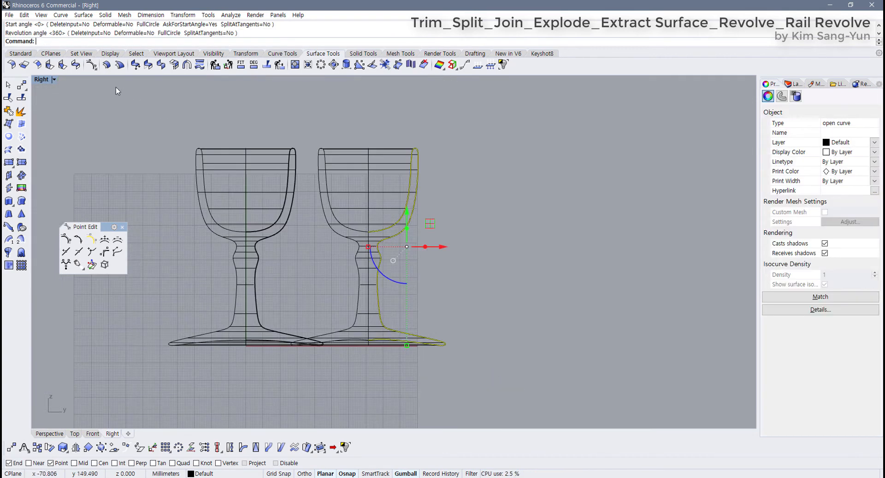
Move the second goblet together with its profile curve along Y, away from the first goblet, so the two feet only just meet
double_click(42, 81)
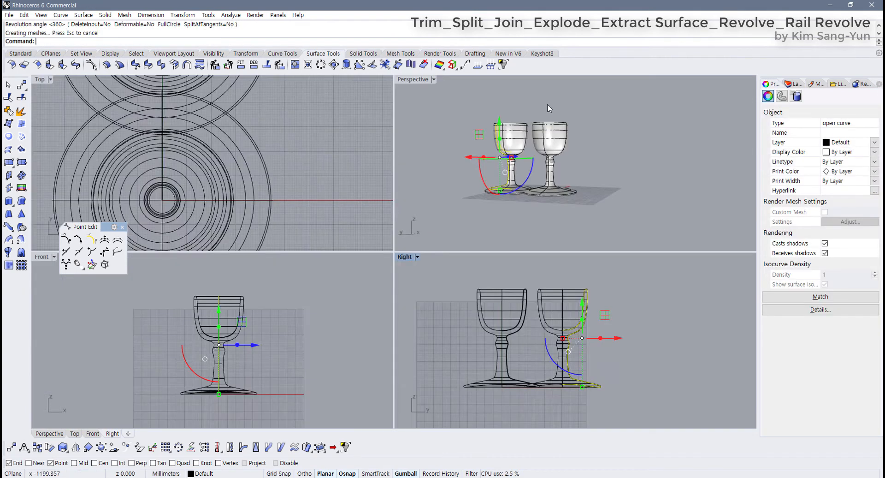
double_click(416, 83)
right_drag(364, 166, 121, 137)
key(Escape)
click(316, 277)
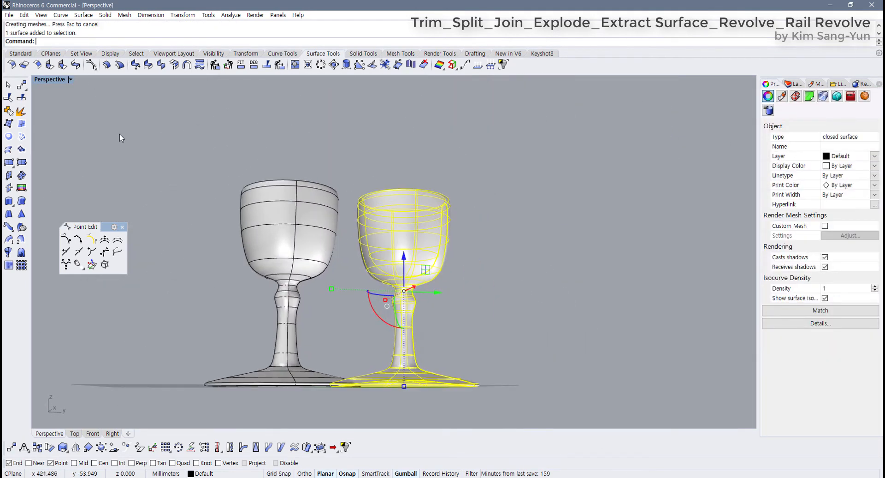
double_click(49, 79)
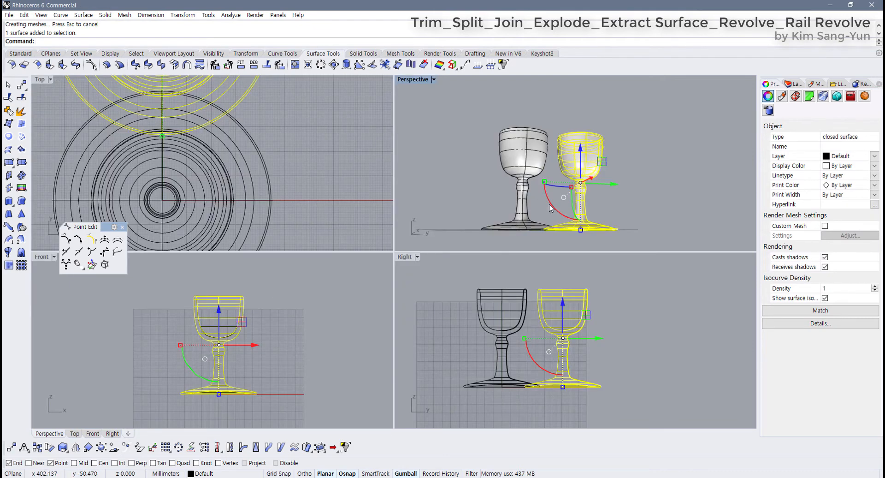
right_drag(550, 209, 590, 217)
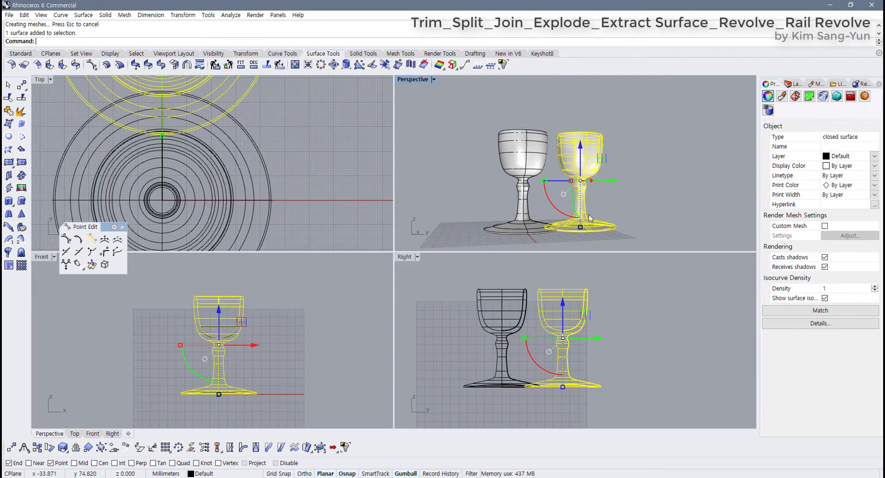
click(618, 142)
drag(619, 142, 619, 182)
click(652, 210)
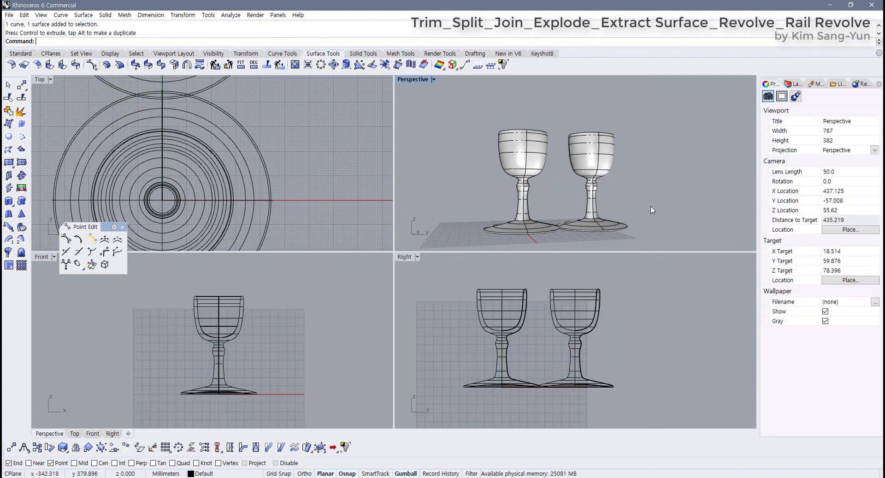
Examine the undersides of both goblet feet in the maximized Perspective view using Rendered display mode
key(ctrl+m)
right_drag(420, 124, 421, 223)
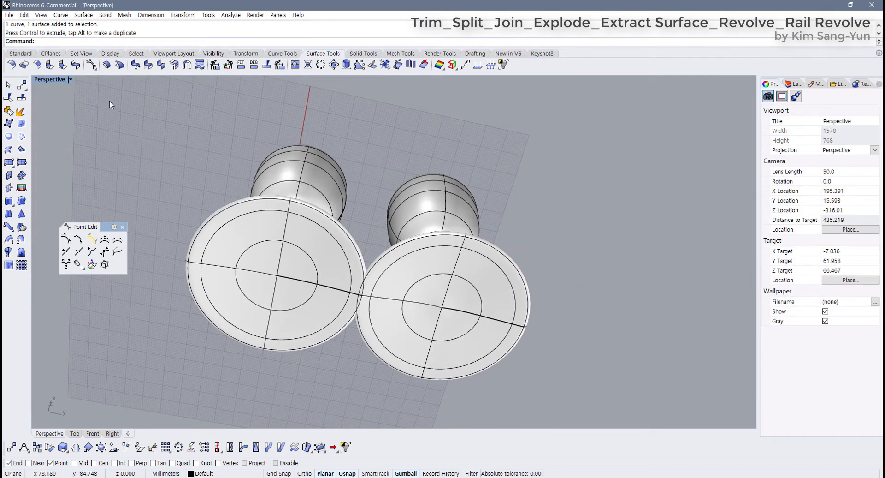
click(70, 80)
click(68, 123)
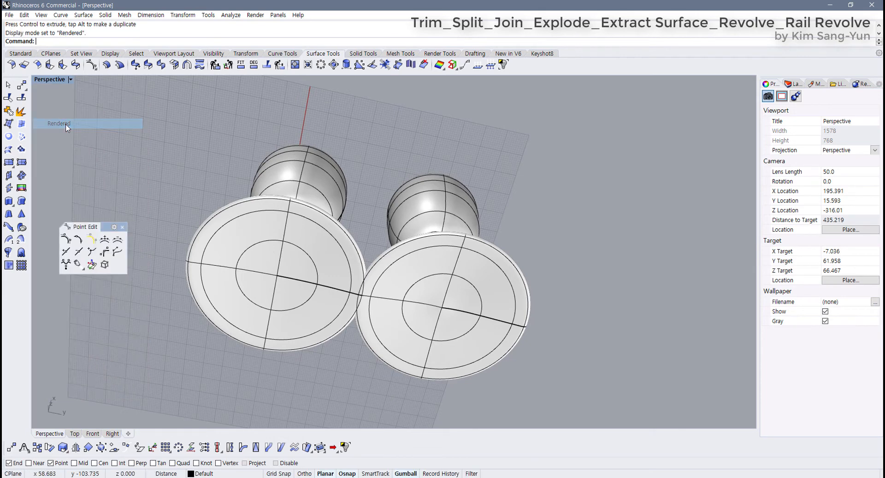
right_drag(350, 278, 474, 318)
scroll(427, 395, up, 8)
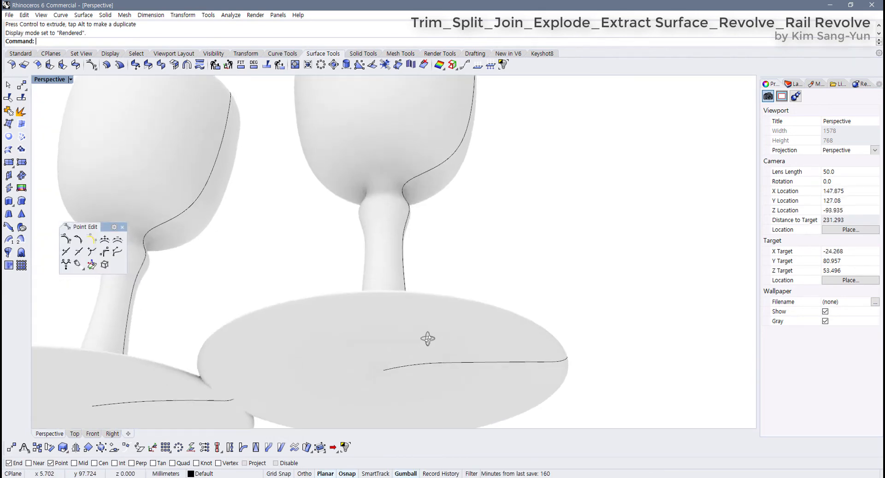
right_drag(441, 257, 167, 143)
Set the Perspective view to Shaded display mode and examine the centre of the second goblet's foot underside
click(70, 79)
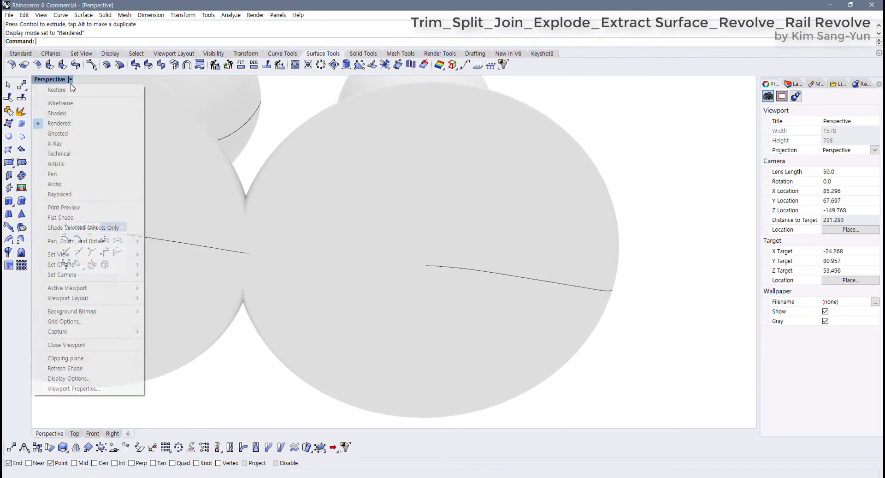
click(65, 115)
scroll(447, 313, up, 4)
scroll(396, 274, up, 3)
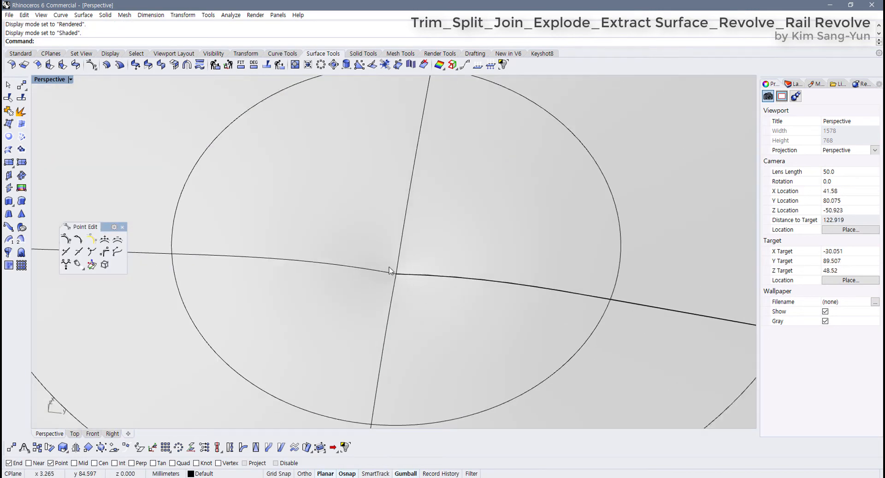
scroll(399, 279, down, 10)
scroll(399, 294, up, 5)
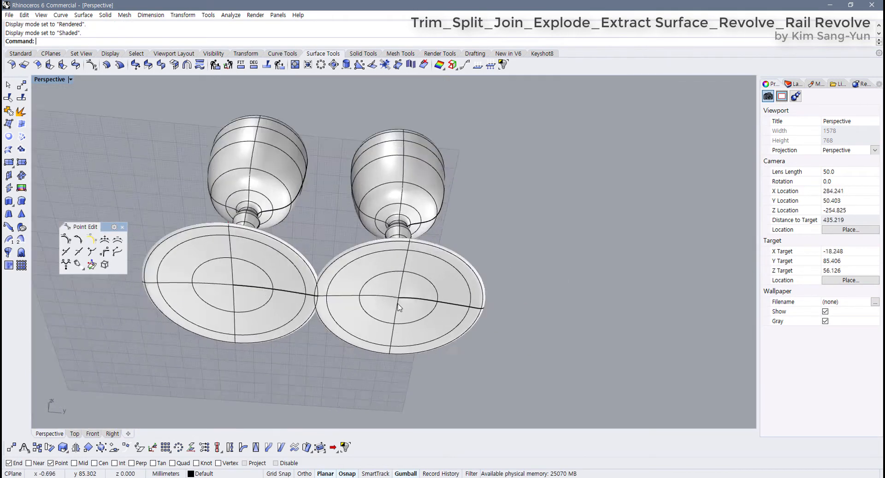
right_drag(537, 299, 566, 324)
scroll(490, 252, down, 6)
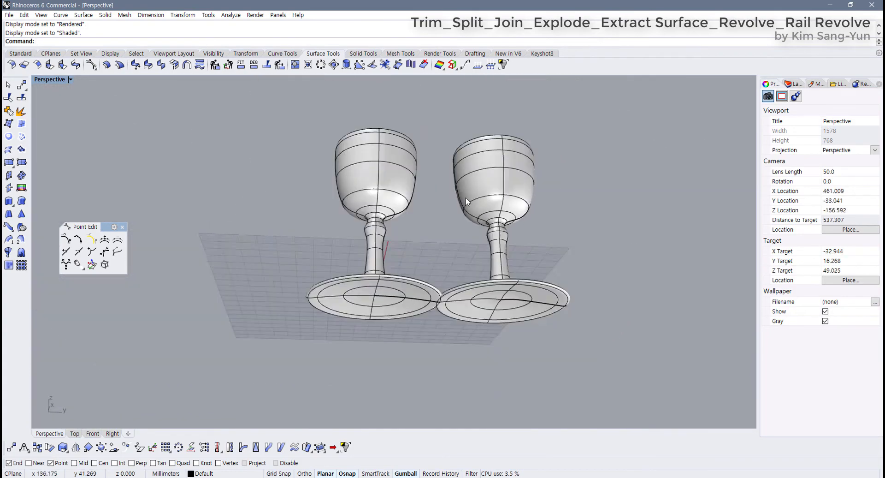
Examine the inside bottom of both goblet bowls around the revolve axis
right_drag(465, 197, 467, 351)
scroll(495, 286, up, 10)
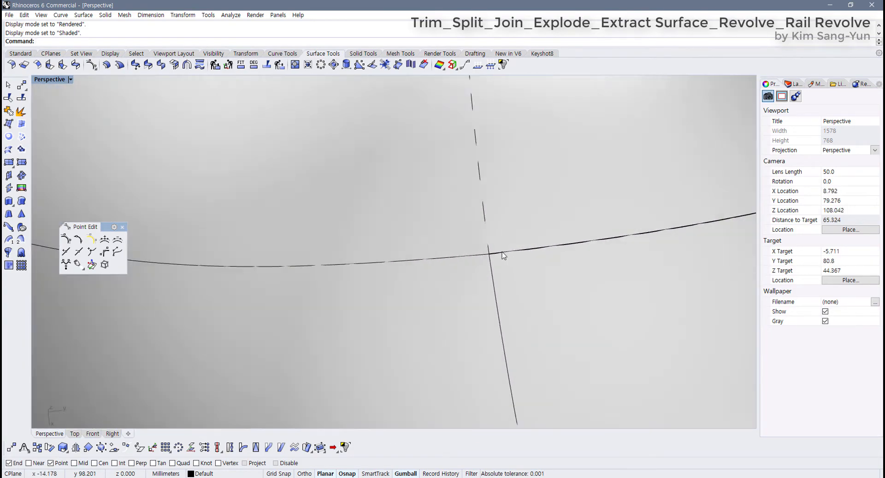
scroll(495, 264, down, 5)
scroll(493, 260, down, 6)
scroll(316, 292, up, 6)
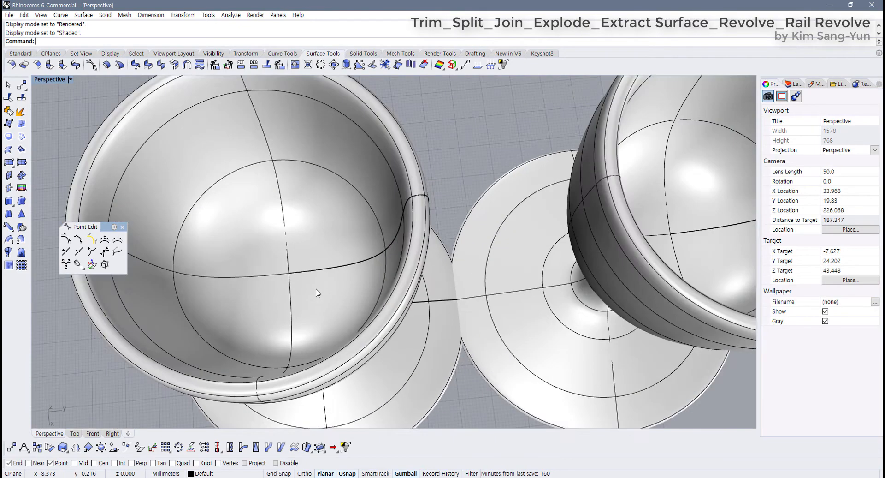
scroll(316, 291, down, 6)
Compare the surface smoothness at the axis point on the two foot undersides
right_drag(441, 300, 444, 126)
scroll(401, 264, up, 6)
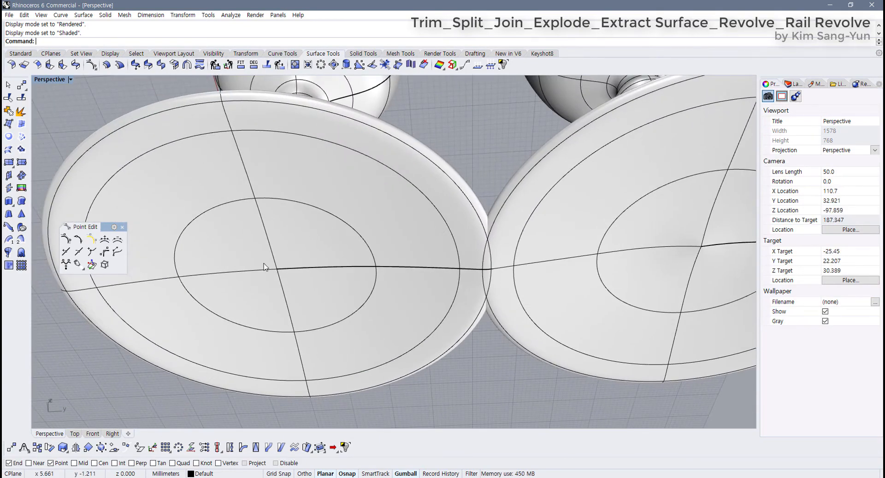
scroll(264, 262, down, 6)
shift+right_drag(493, 265, 357, 278)
scroll(355, 288, up, 4)
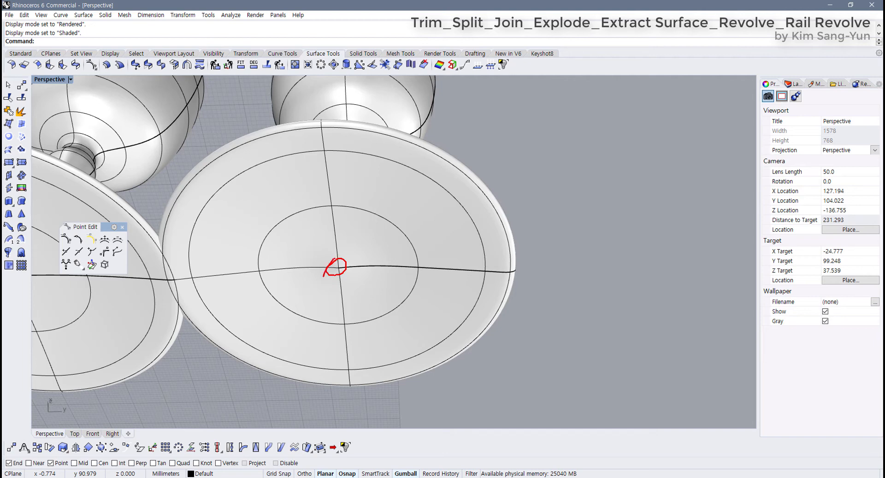
drag(324, 276, 304, 341)
drag(344, 267, 371, 354)
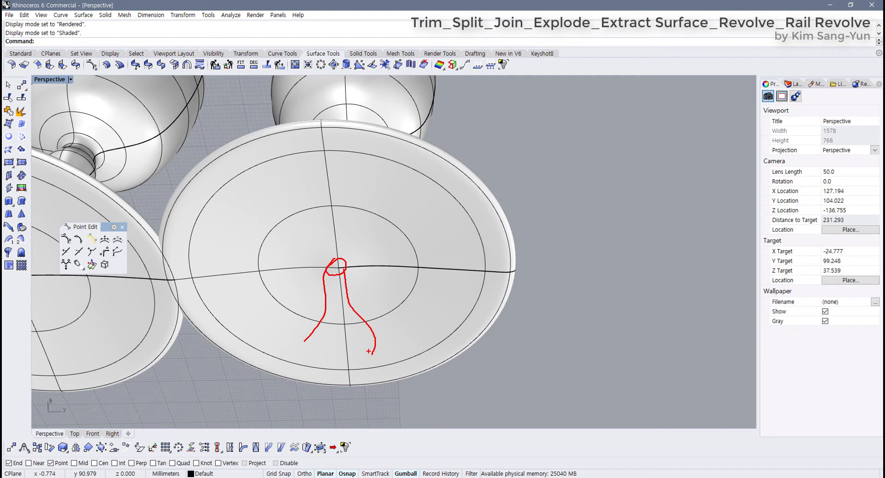
key(Escape)
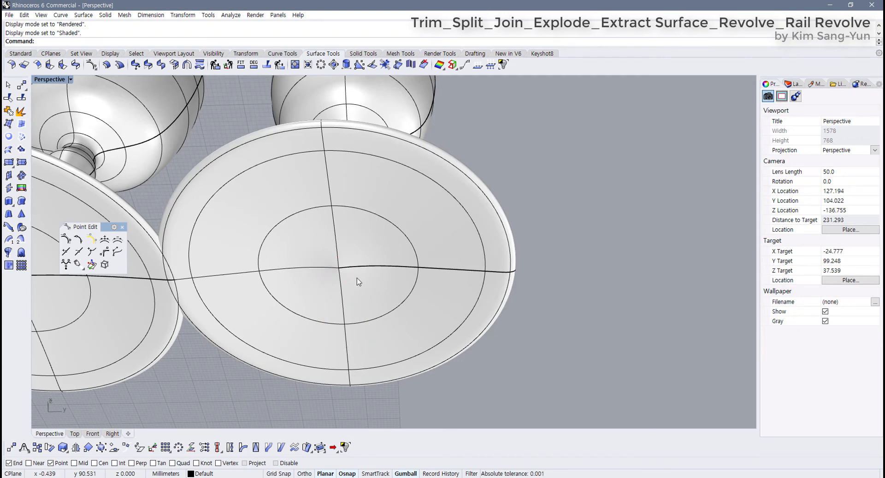
scroll(357, 277, down, 6)
right_drag(328, 279, 230, 298)
shift+right_drag(223, 297, 254, 300)
scroll(253, 300, up, 2)
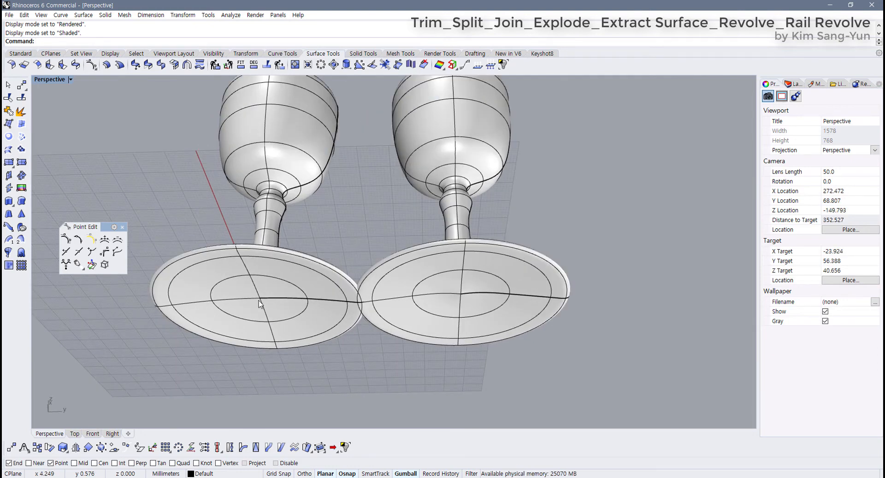
scroll(259, 300, down, 1)
scroll(364, 301, up, 3)
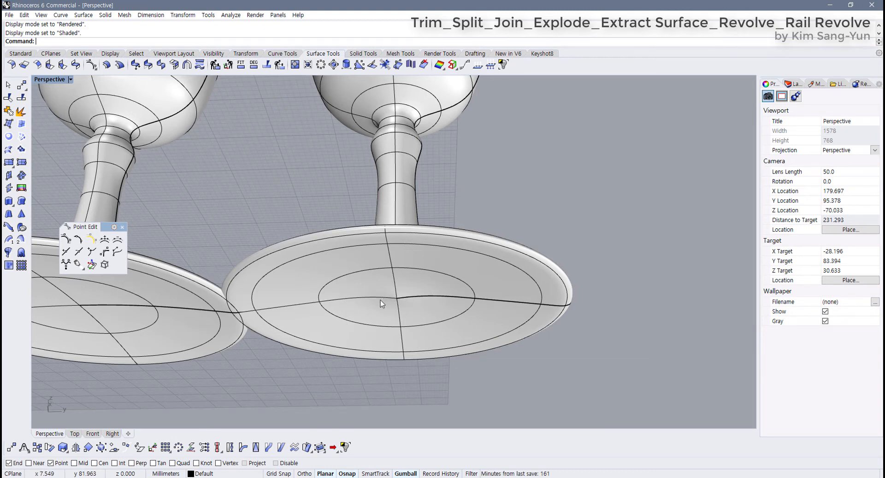
scroll(381, 300, down, 4)
right_drag(346, 312, 392, 302)
scroll(394, 302, down, 3)
scroll(393, 300, up, 2)
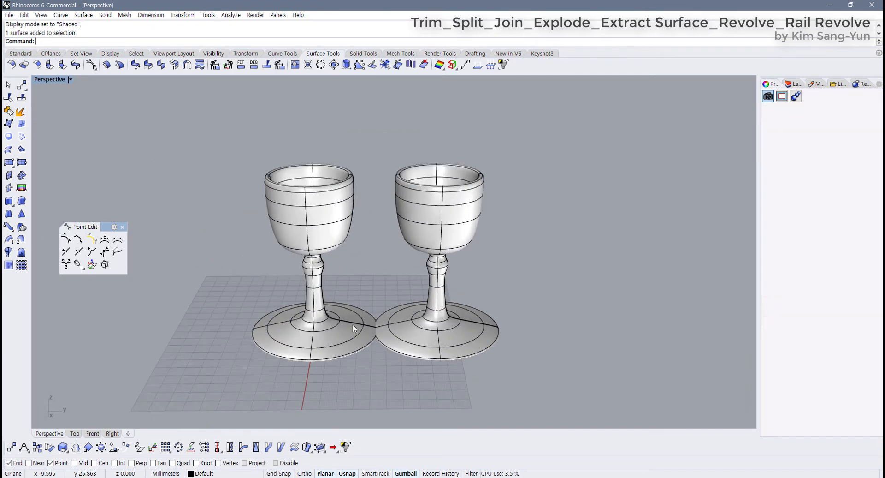
Delete both revolved goblet surfaces and the copied profile curve, keeping only the original profile
click(353, 325)
click(431, 277)
key(Delete)
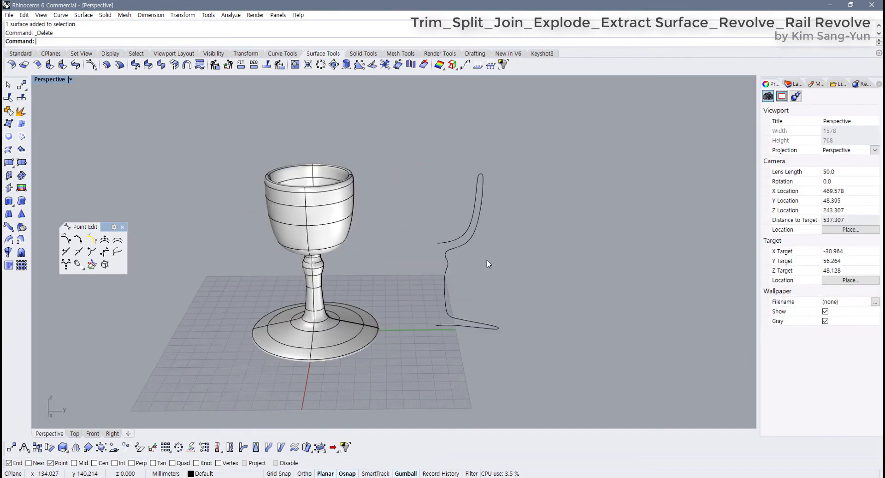
click(475, 217)
key(Delete)
right_drag(461, 277, 331, 297)
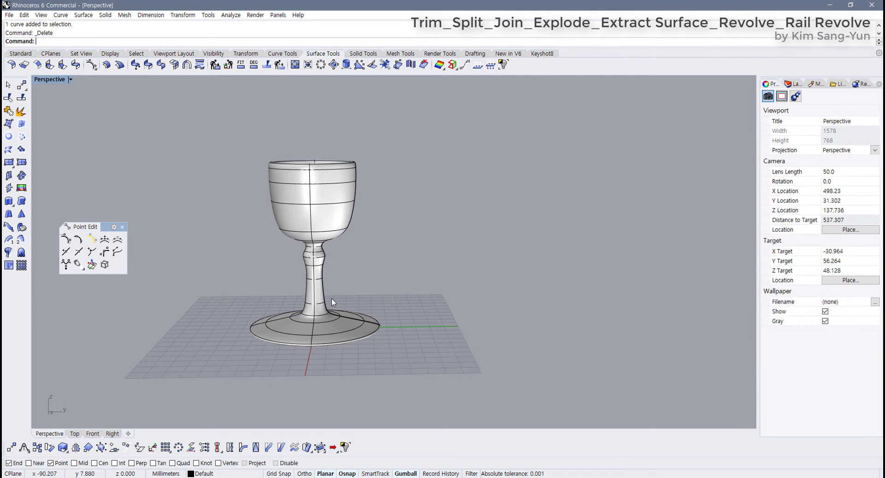
click(348, 189)
key(Delete)
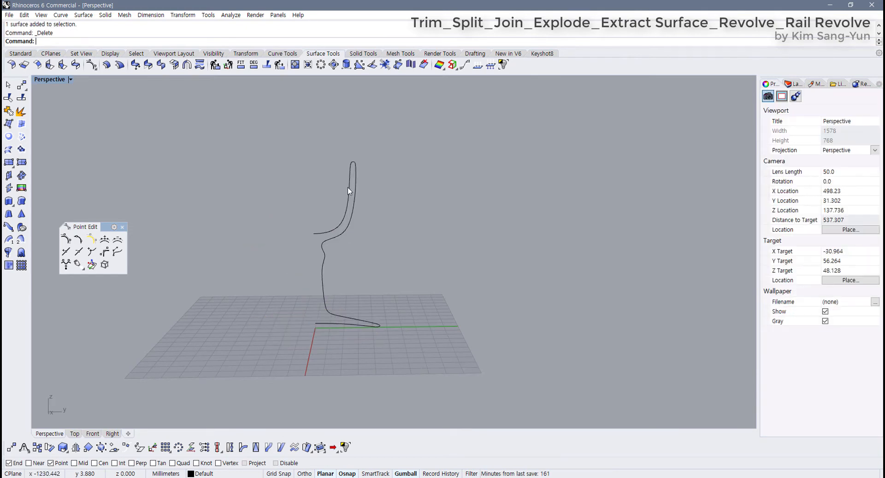
Turn on history recording and revolve the remaining profile 360 degrees from start angle 0 around the vertical axis through the bowl's inner endpoint
drag(370, 256, 284, 174)
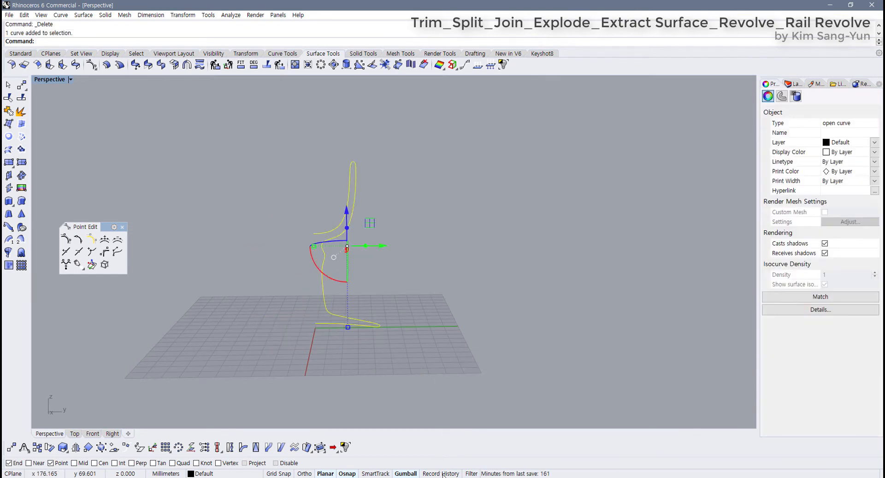
double_click(50, 79)
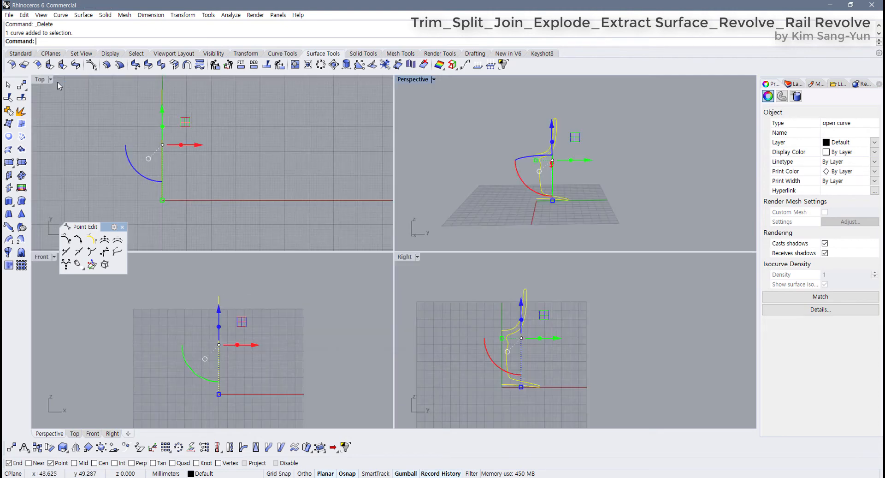
click(8, 252)
scroll(429, 307, up, 5)
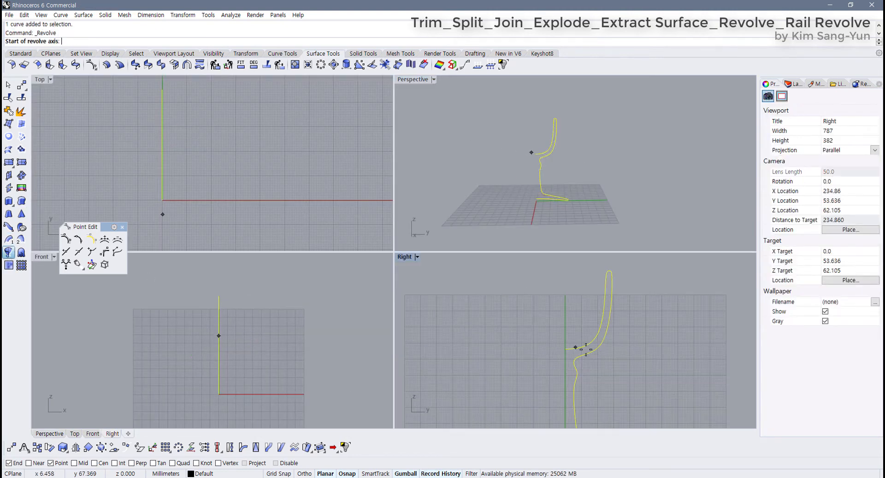
click(565, 349)
click(564, 312)
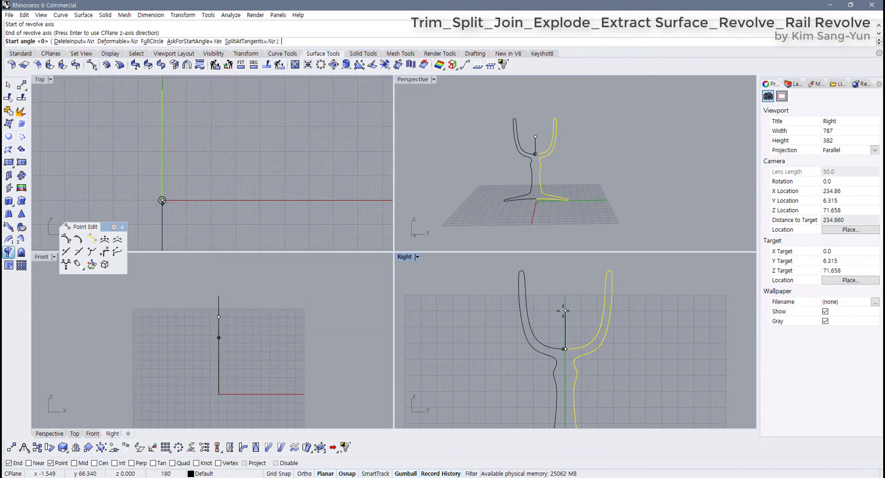
key(Return)
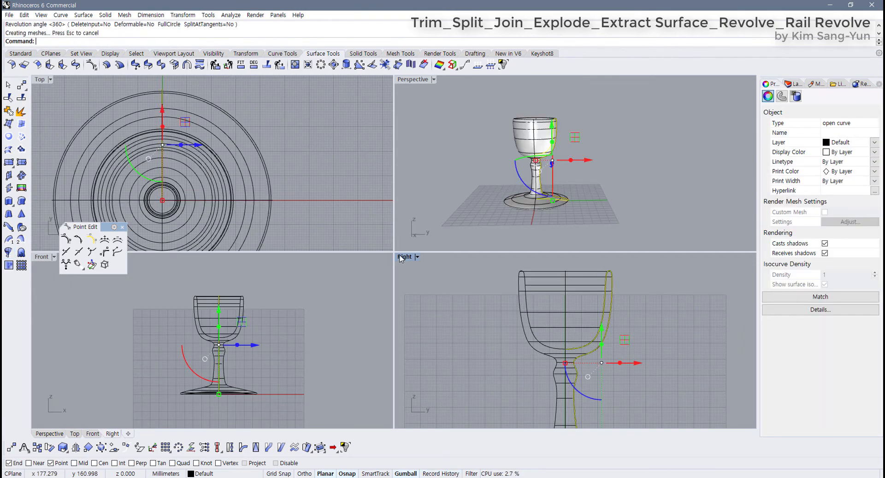
Show the goblet profile's control points in the enlarged Right view and move the mid-stem point inward to slim the stem
double_click(405, 257)
scroll(396, 269, down, 4)
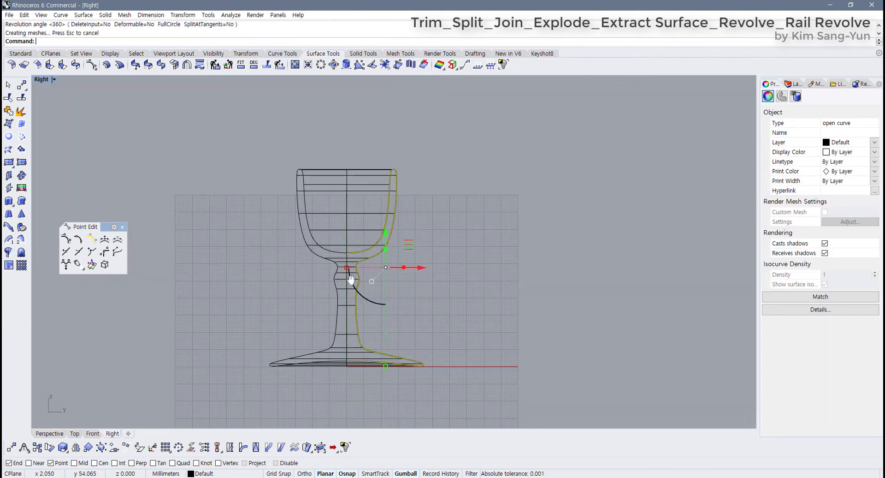
key(F10)
scroll(338, 317, up, 4)
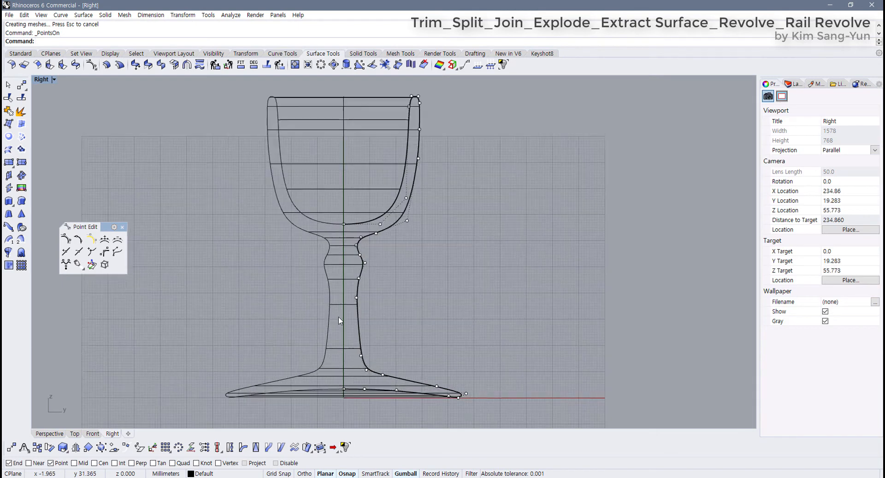
click(345, 279)
drag(372, 282, 363, 282)
Move the profile's control points at the lower stem and its transition to the foot inward toward the axis
scroll(312, 350, up, 3)
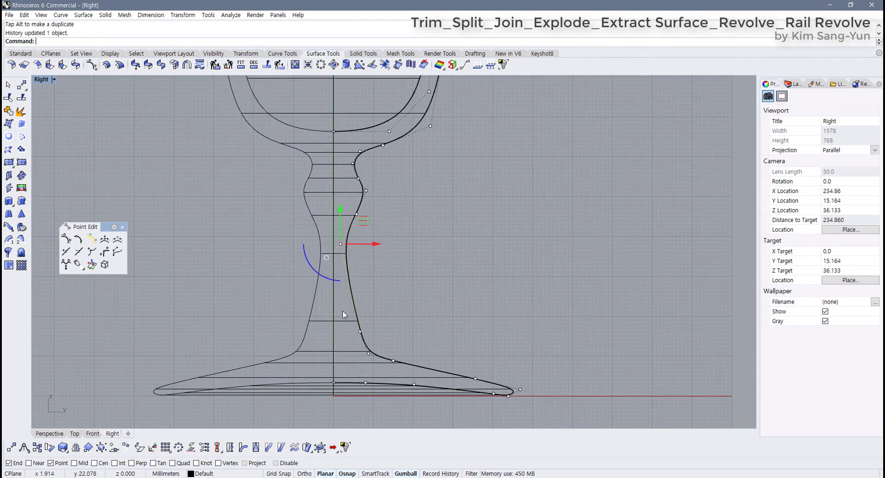
drag(343, 310, 396, 360)
click(412, 344)
click(394, 360)
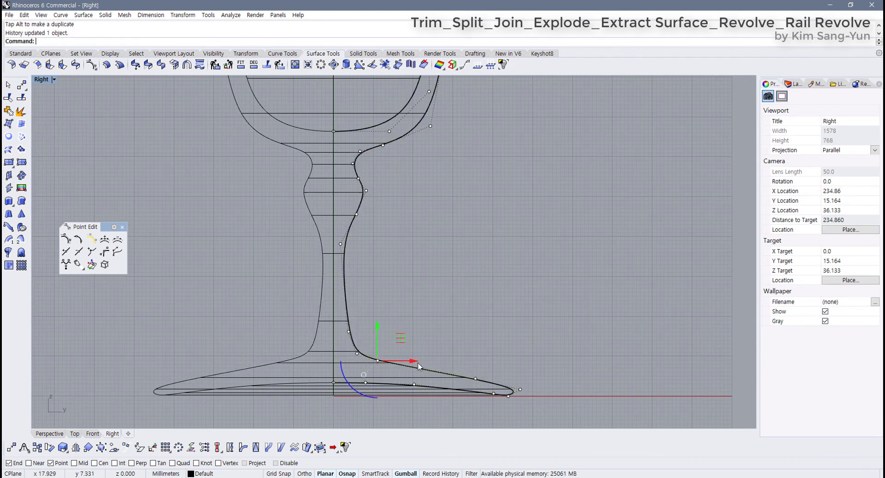
Move the profile's foot control points inward in two groups to reduce the width of the goblet's base
right_drag(438, 355, 417, 316)
drag(421, 308, 531, 400)
drag(509, 349, 474, 349)
drag(369, 298, 479, 388)
drag(461, 352, 427, 354)
Move the neck control points below the bowl inward, and shift the stem bulge's outermost point slightly inward and down
scroll(428, 311, down, 3)
scroll(359, 317, up, 5)
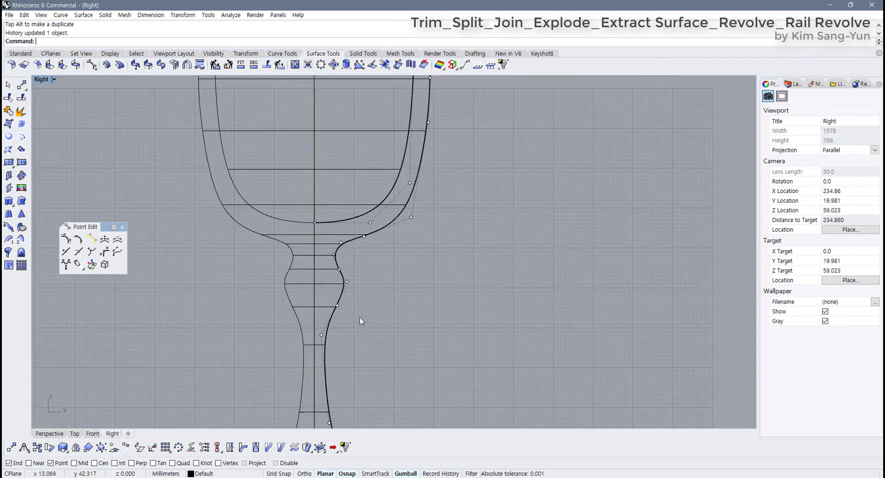
drag(367, 253, 354, 234)
click(367, 295)
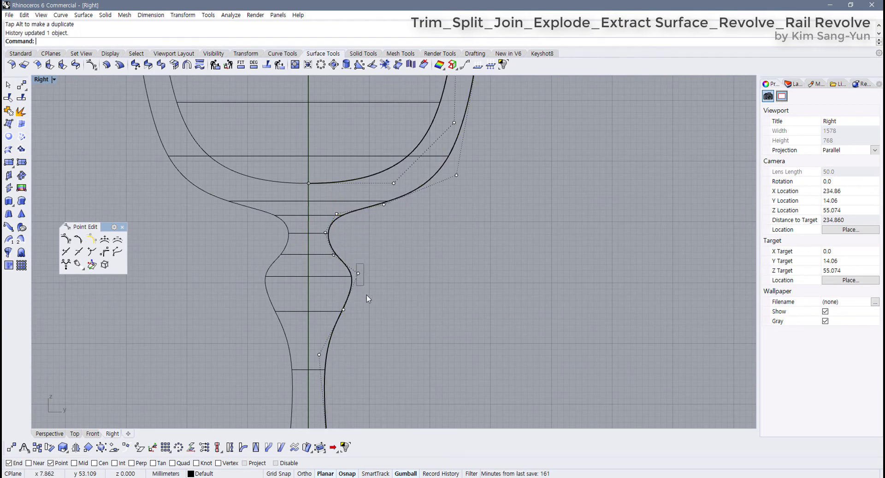
click(358, 273)
drag(358, 273, 351, 287)
click(455, 291)
Select the profile's 13 bowl control points and move them straight up to lengthen the upper stem
scroll(436, 308, down, 5)
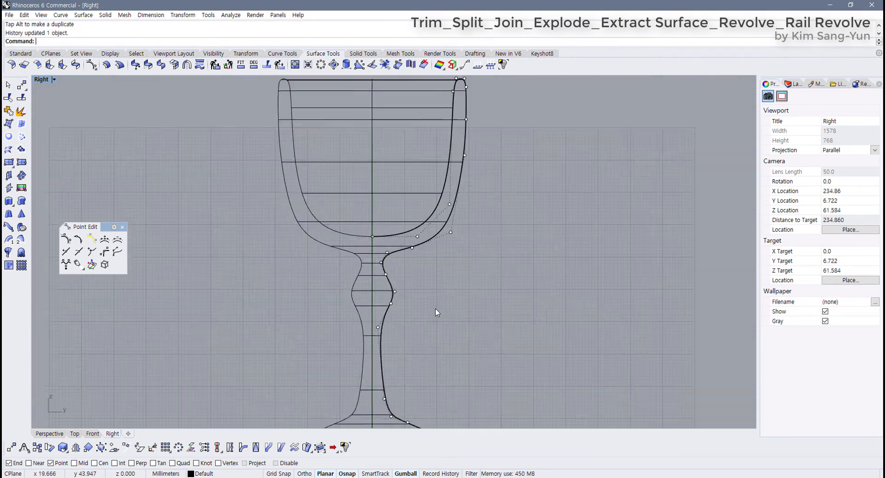
drag(235, 132, 435, 256)
scroll(347, 250, down, 3)
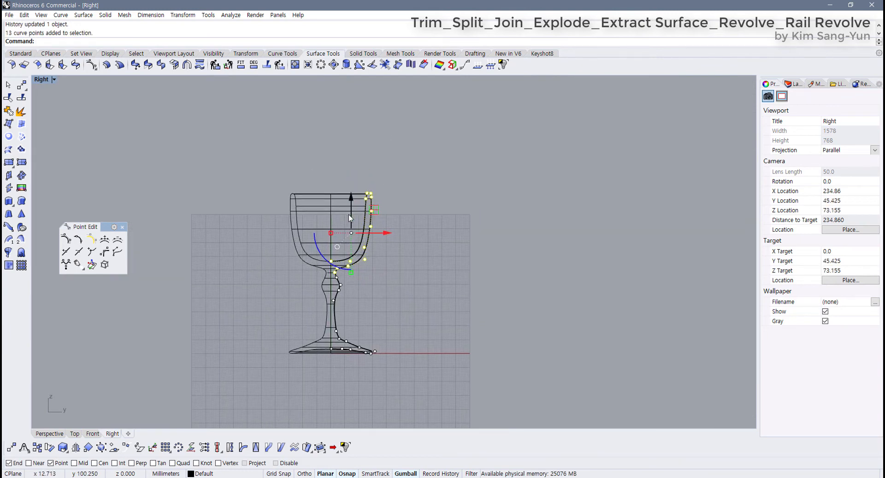
drag(351, 205, 353, 186)
click(143, 132)
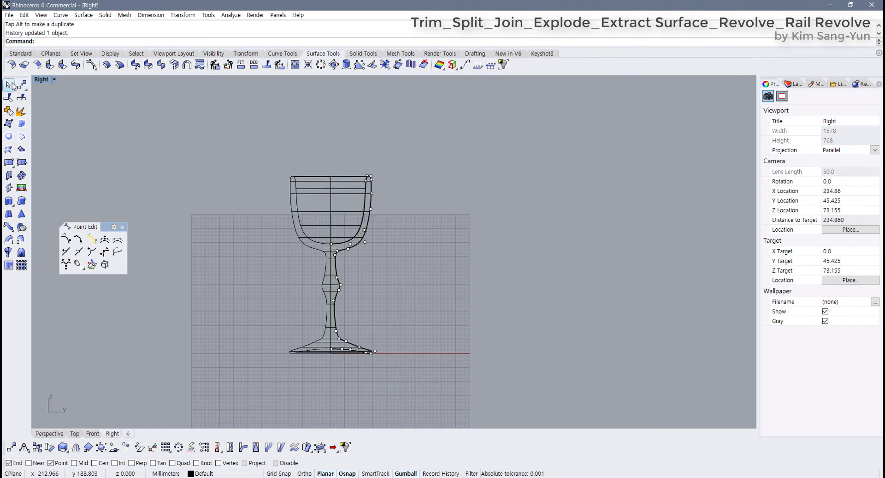
Return to the four-view layout with the control points hidden and select the revolved goblet surface
double_click(44, 79)
click(521, 161)
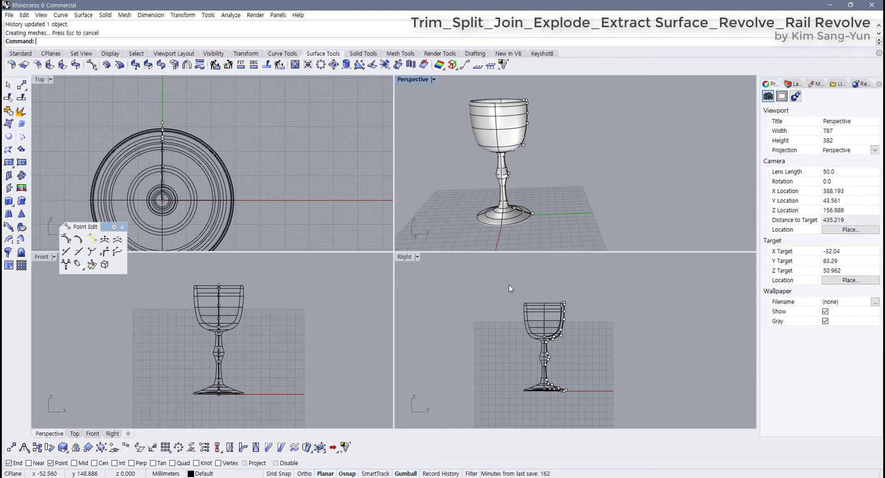
key(F11)
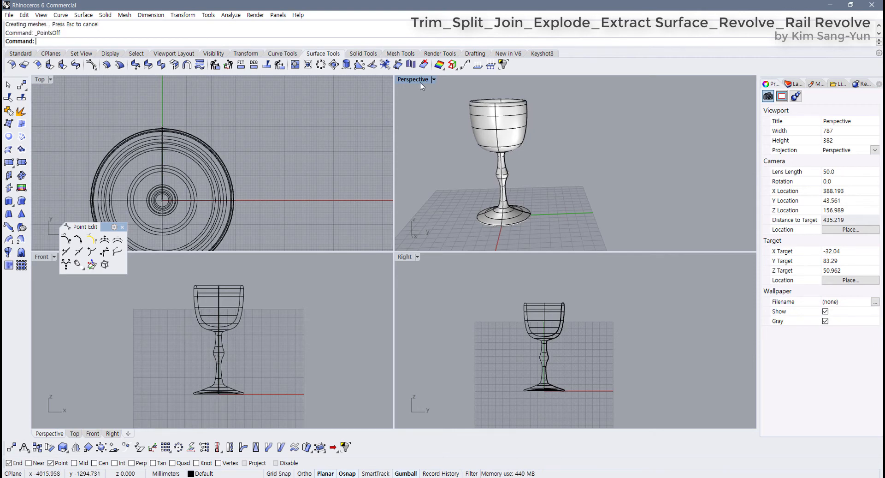
right_drag(417, 93, 494, 94)
click(510, 110)
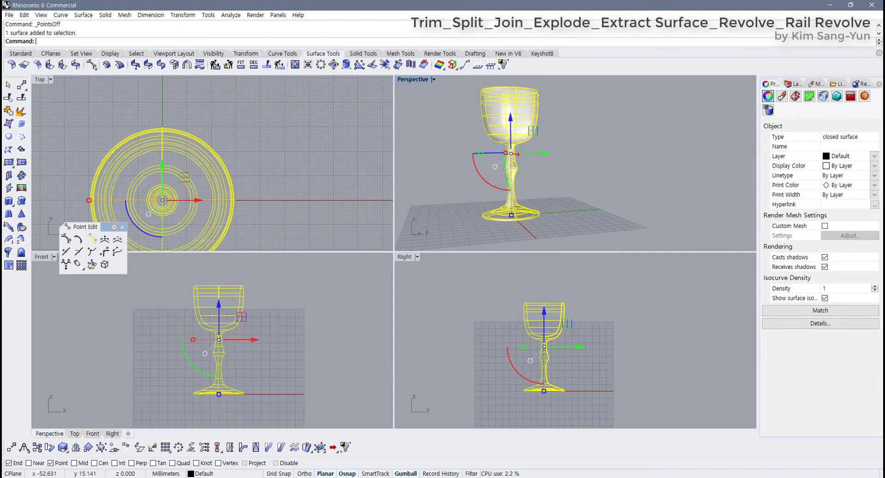
Switch to the Notepad topic list and review the Record History and Revolve / Rail Revolve items
drag(0, 142, 260, 114)
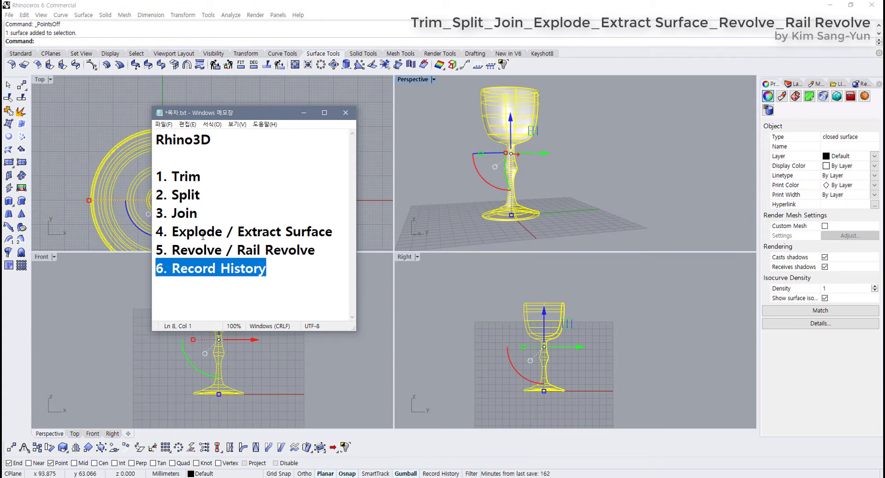
key(End)
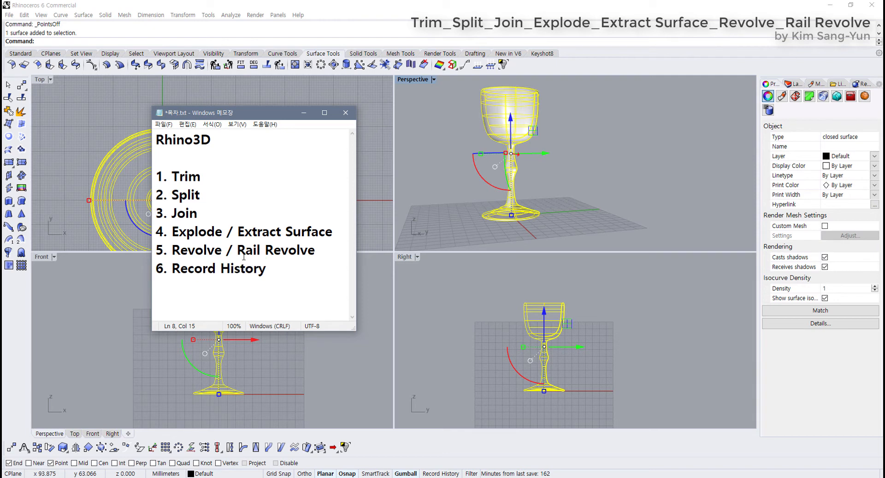
drag(236, 251, 315, 250)
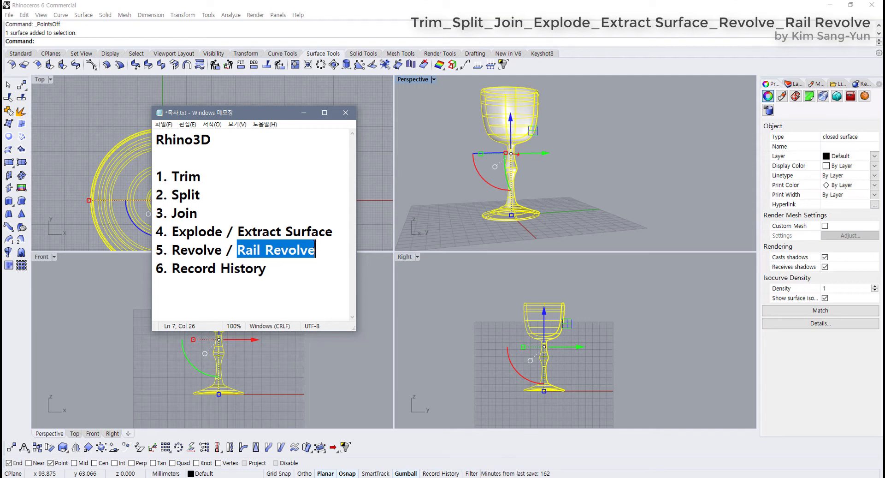
click(297, 279)
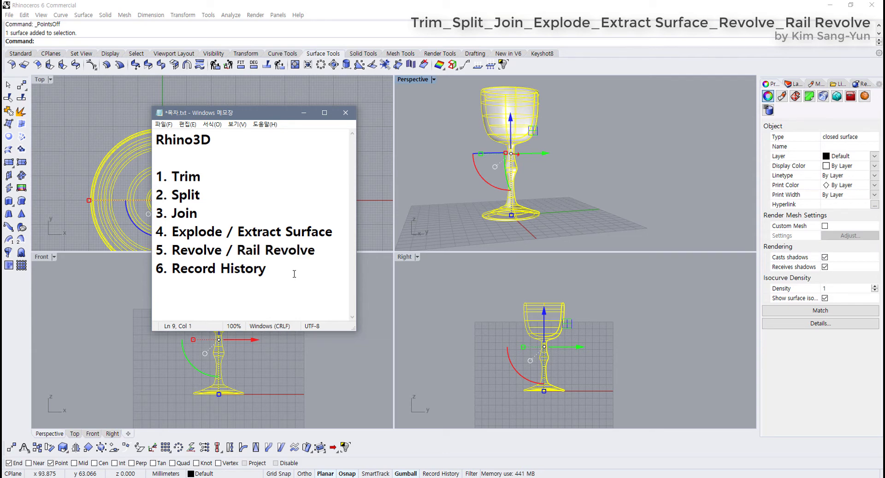
drag(231, 250, 317, 251)
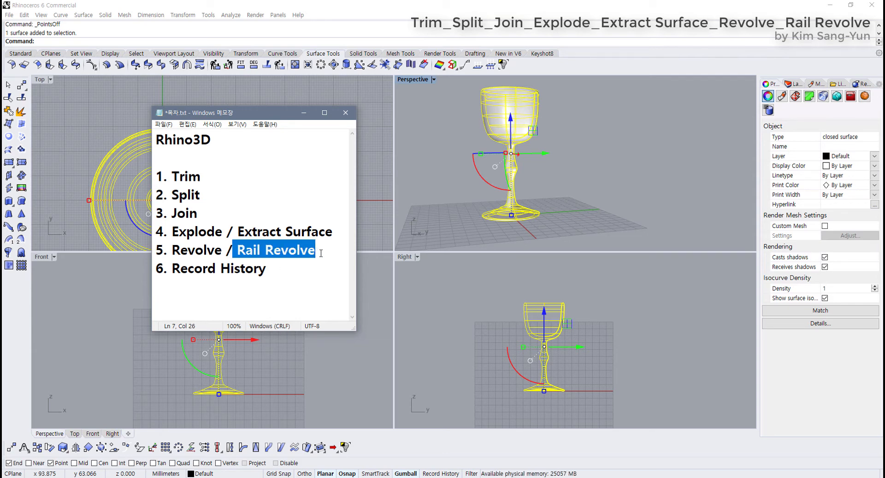
click(313, 271)
double_click(280, 251)
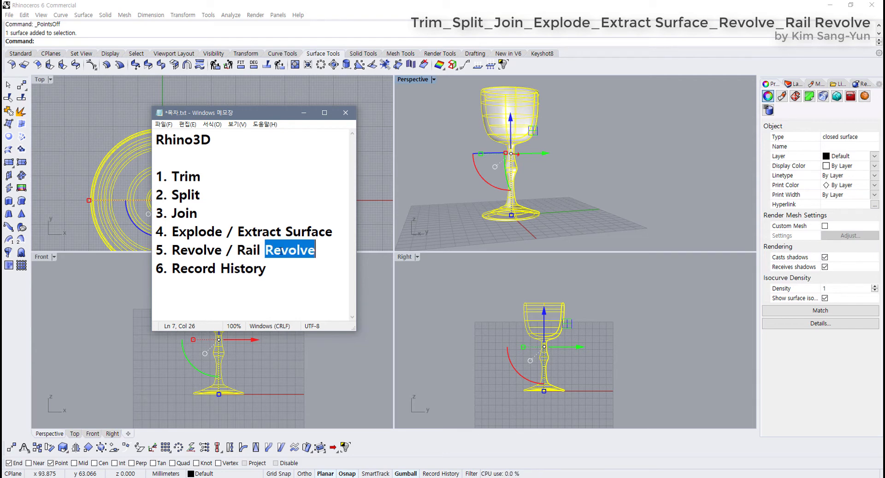
drag(225, 251, 154, 254)
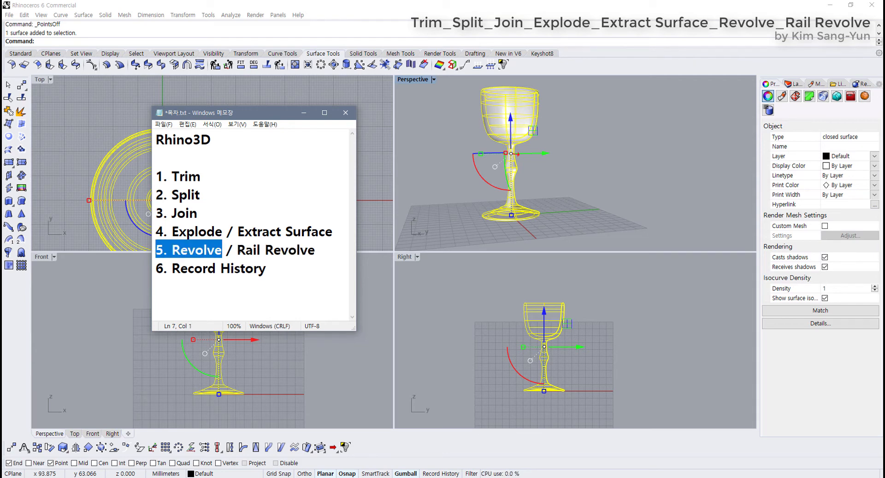
drag(233, 250, 264, 251)
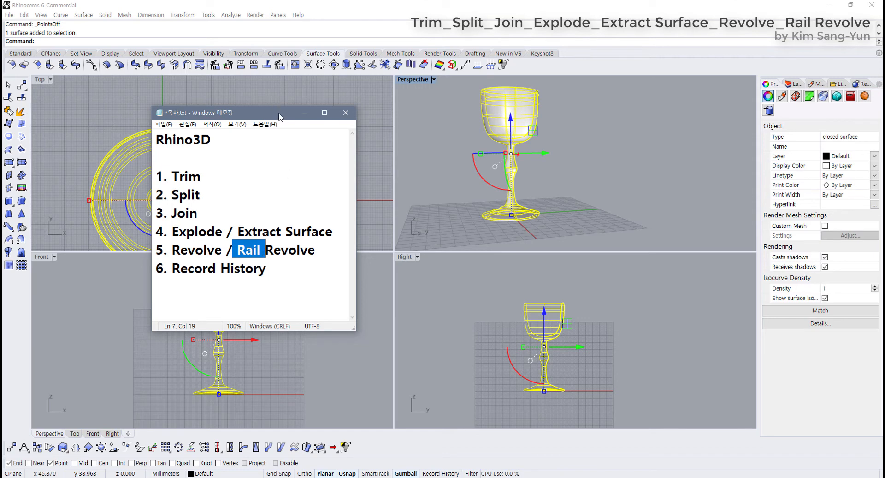
Return to Rhino with the notes minimized and delete the revolved goblet surface, keeping its profile curve
click(303, 112)
right_drag(192, 191, 249, 156)
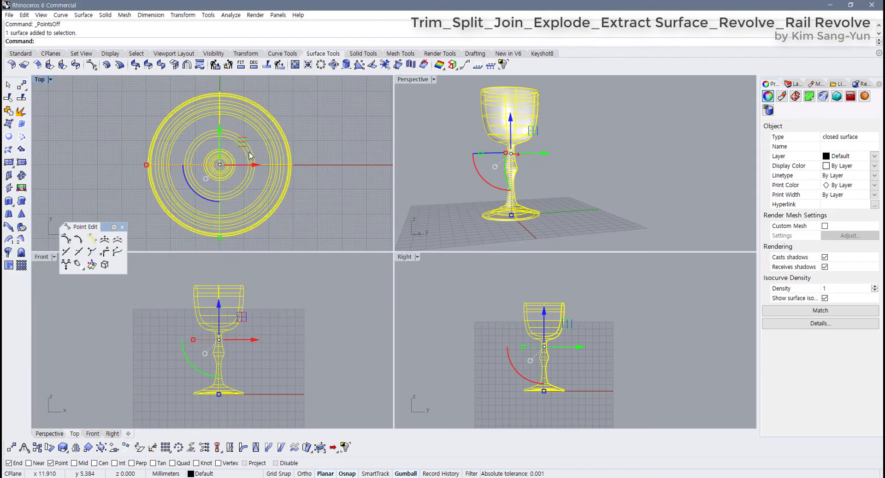
key(Delete)
Switch to Chrome and look through the "revolve in rhino 3d" image results for rail revolve examples
click(259, 477)
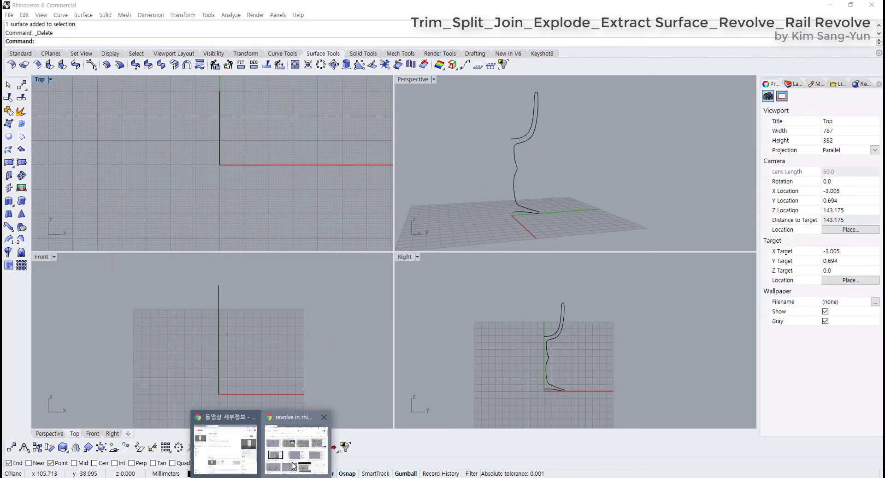
click(294, 461)
scroll(395, 344, down, 10)
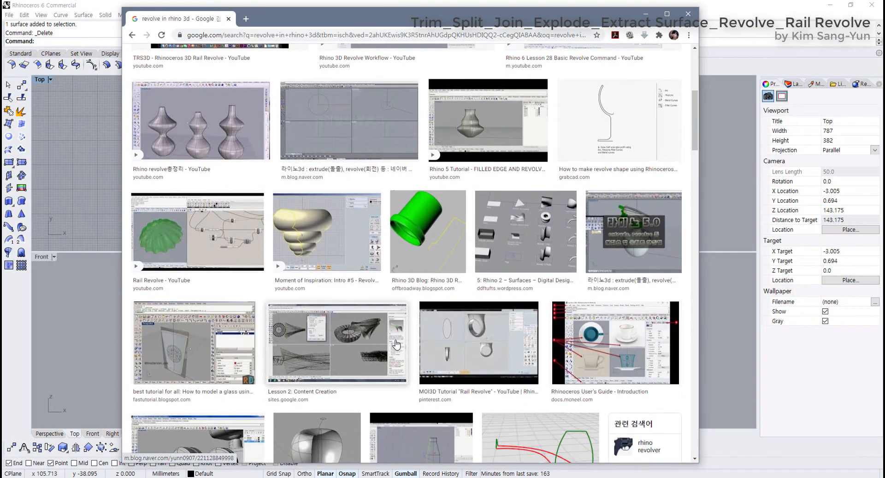
scroll(395, 344, down, 6)
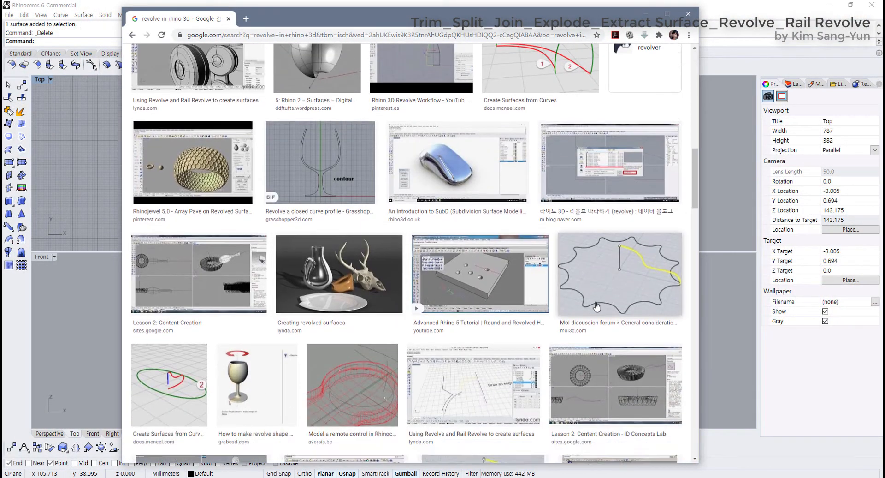
scroll(608, 267, down, 3)
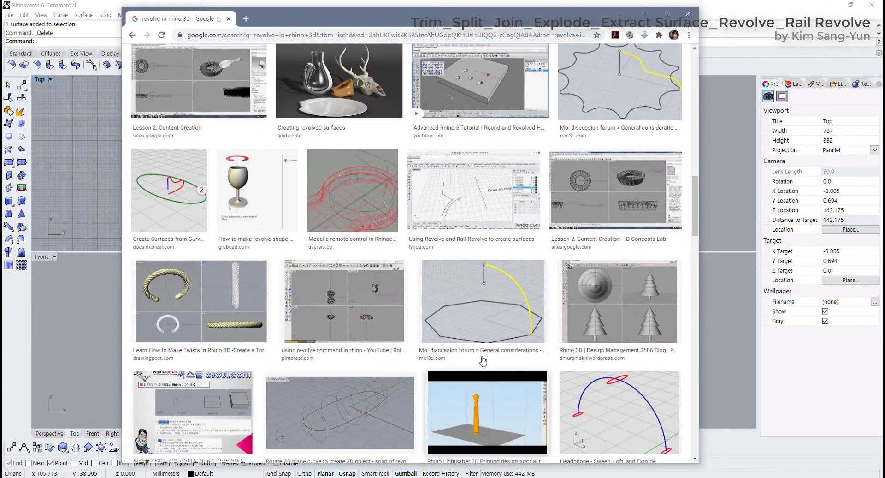
scroll(496, 328, up, 3)
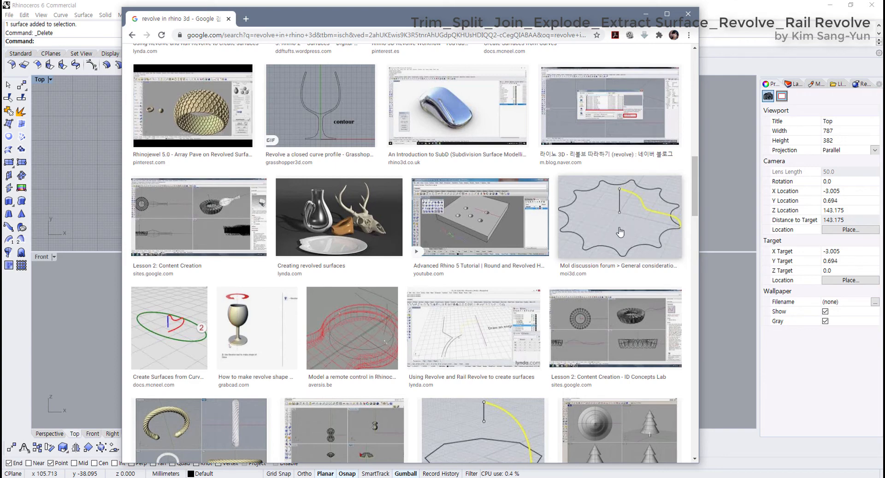
scroll(575, 276, down, 1)
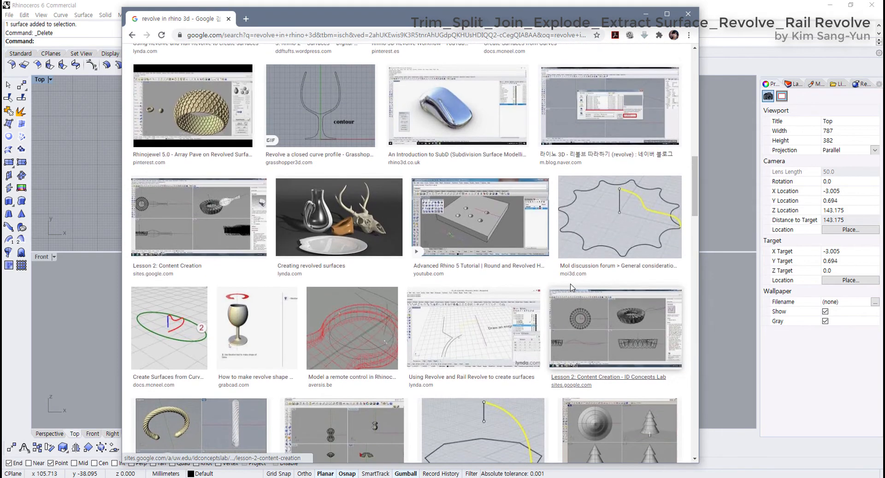
scroll(572, 283, up, 3)
click(648, 16)
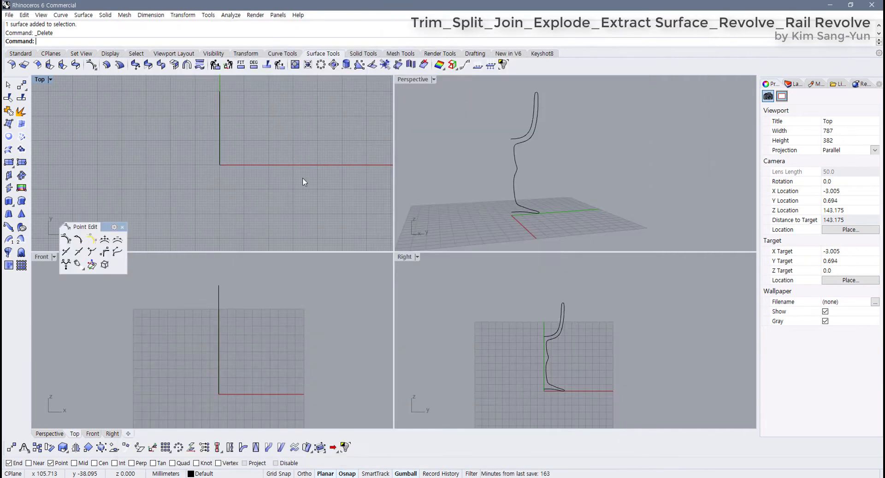
Delete the remaining goblet profile curve and reset the layout to the four default viewports
click(535, 111)
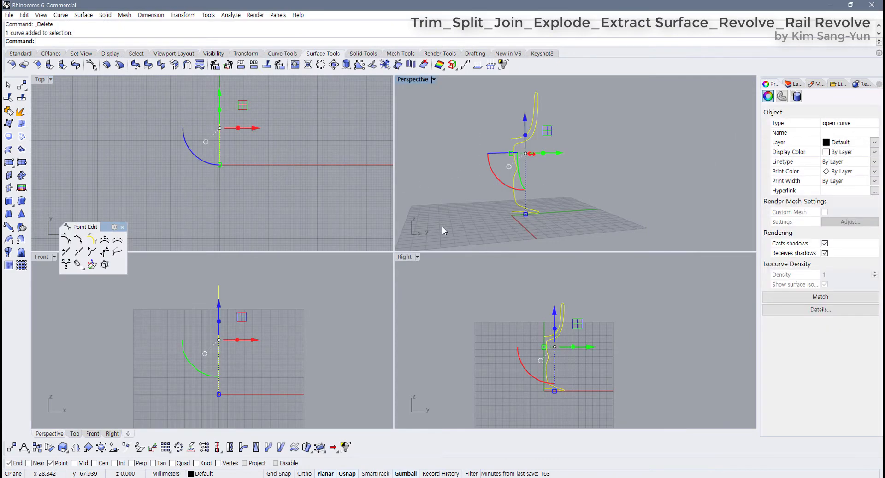
key(Delete)
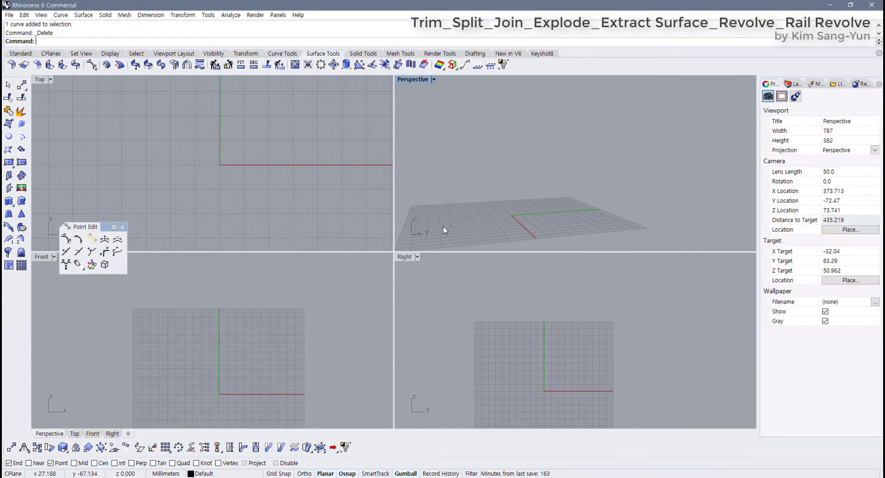
click(20, 54)
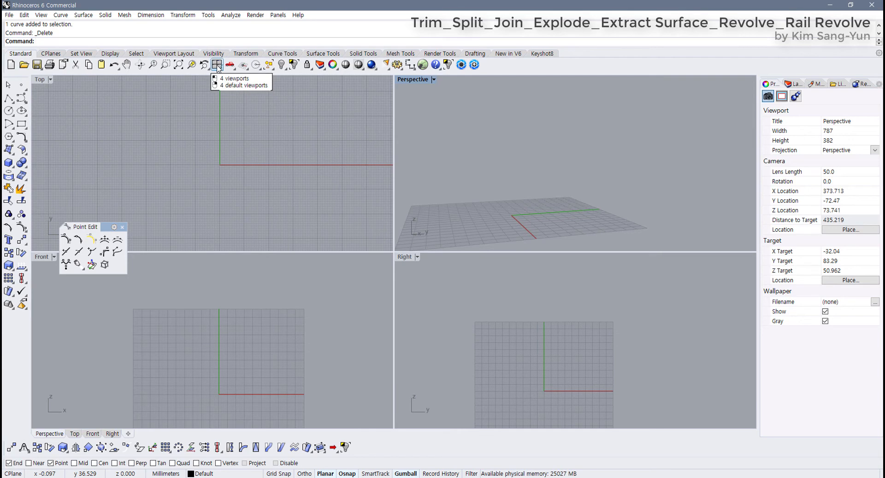
right_click(217, 66)
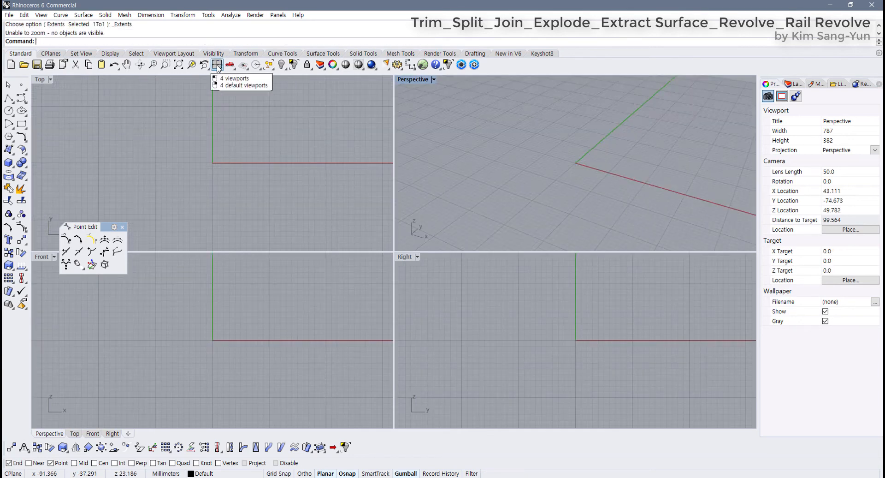
Close the floating Point Edit tools and keep the Polygon tools open as a floating set
click(122, 227)
right_drag(190, 190, 170, 220)
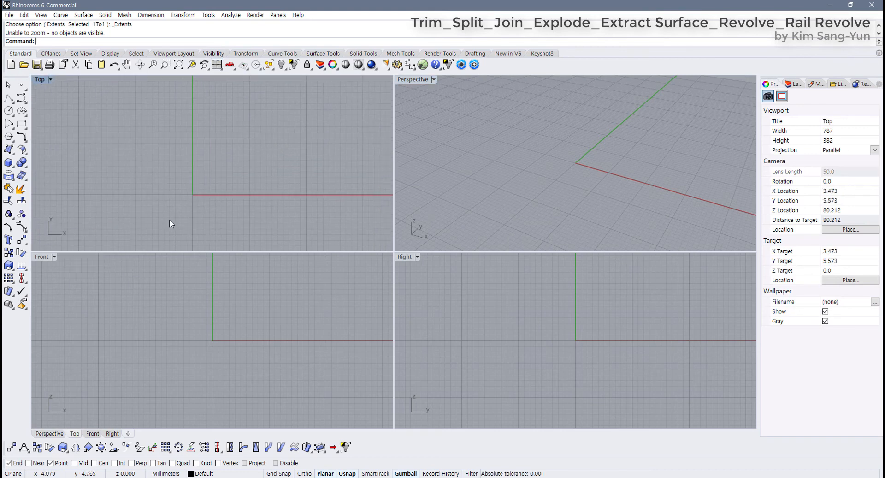
right_drag(202, 189, 198, 170)
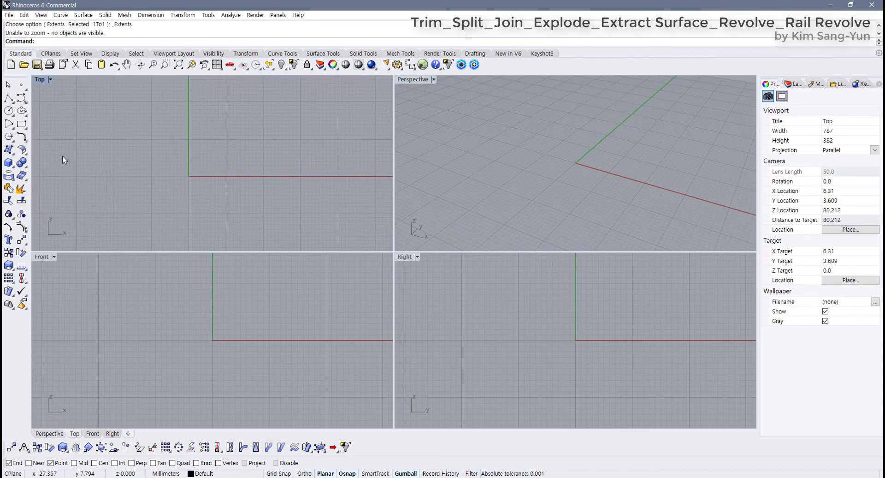
click(9, 138)
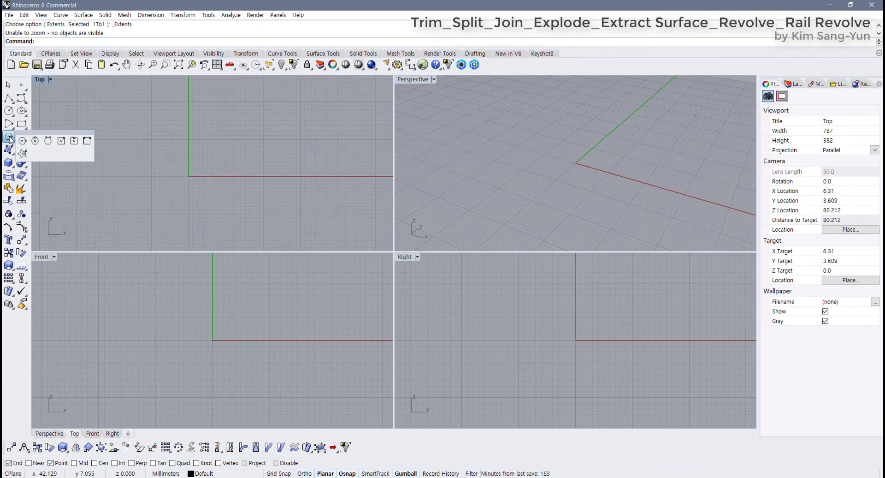
drag(29, 132, 64, 134)
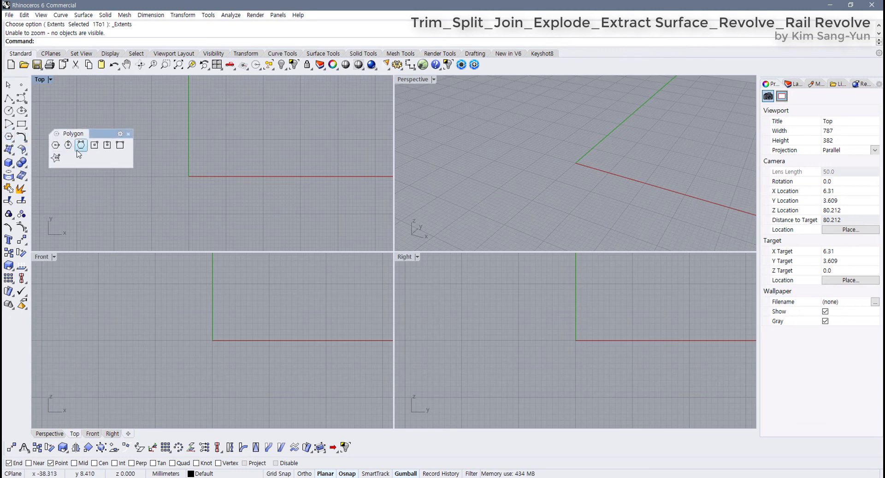
Draw a 10-pointed star centred on the origin in the Top view, with an inner radius of about 16 mm
click(55, 158)
right_drag(192, 172, 231, 180)
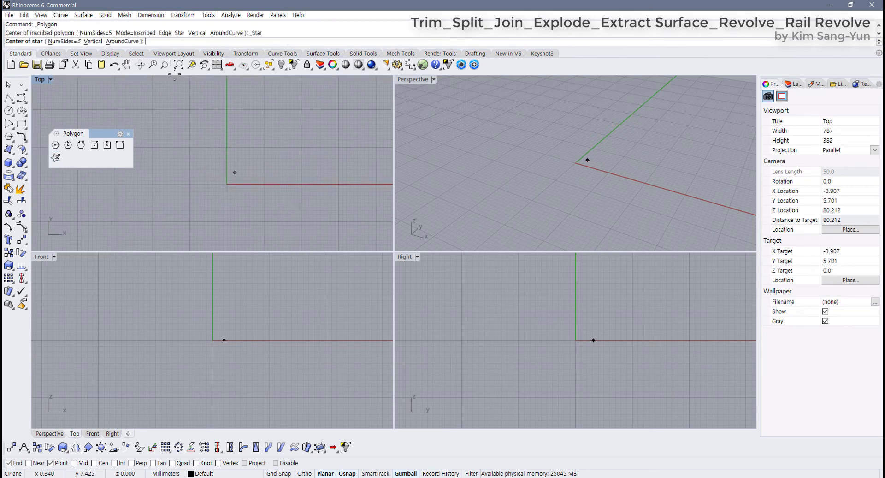
click(67, 43)
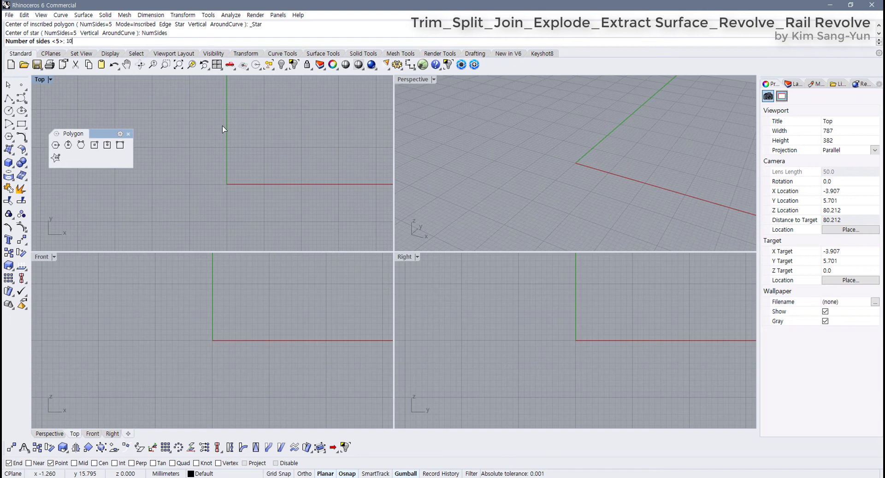
text(10)
key(Return)
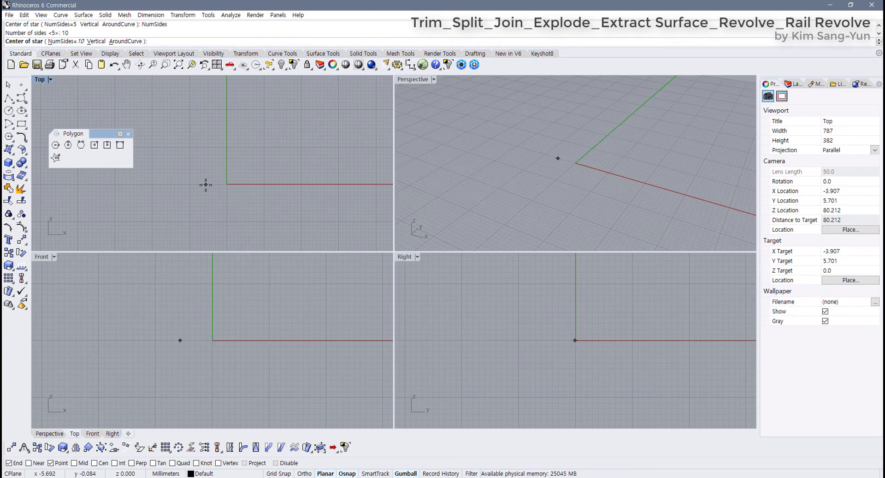
text(0)
key(Return)
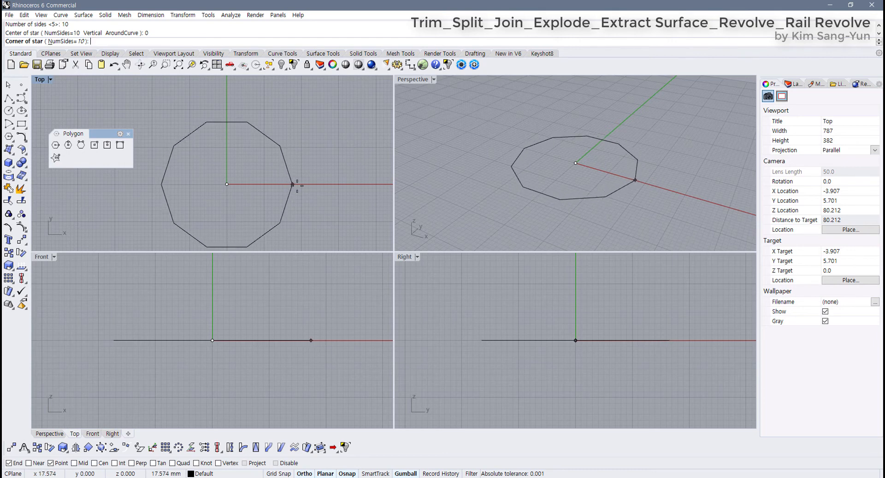
click(311, 185)
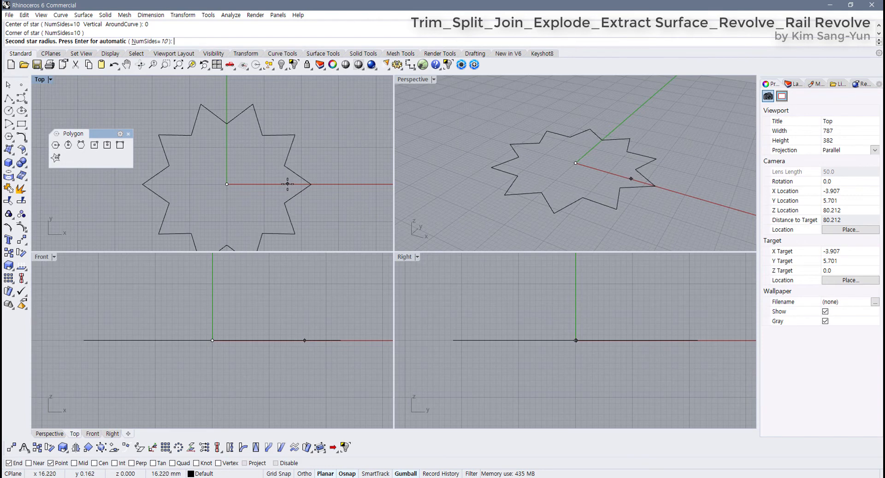
click(287, 184)
right_drag(253, 212, 266, 198)
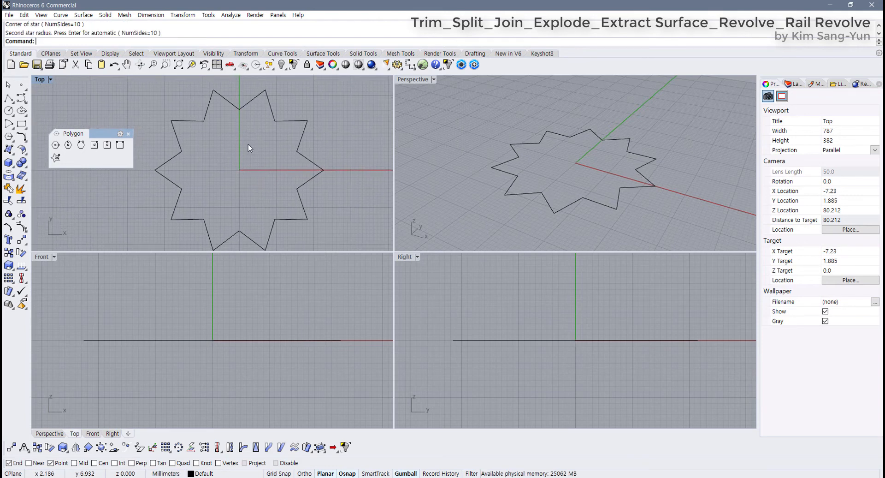
Maximize the Top viewport around the star and bring up the curve editing tools
double_click(41, 80)
scroll(277, 173, down, 6)
drag(408, 149, 323, 187)
right_drag(316, 188, 291, 212)
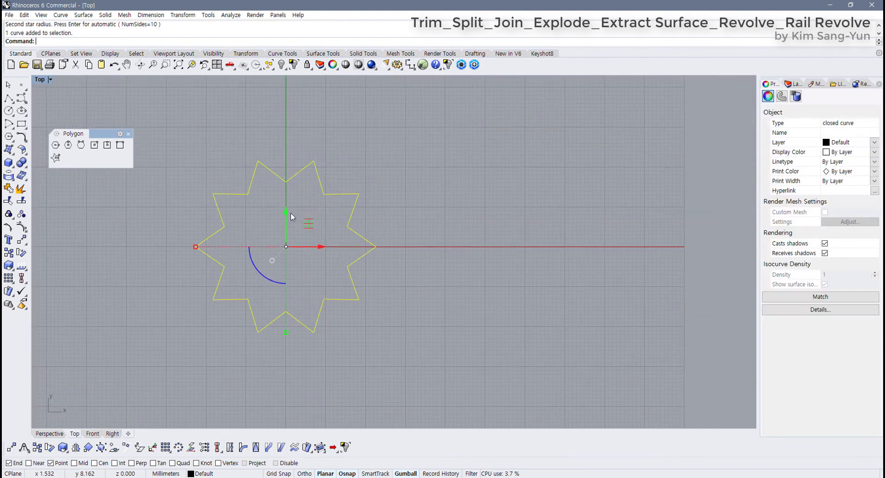
scroll(293, 208, up, 4)
click(279, 54)
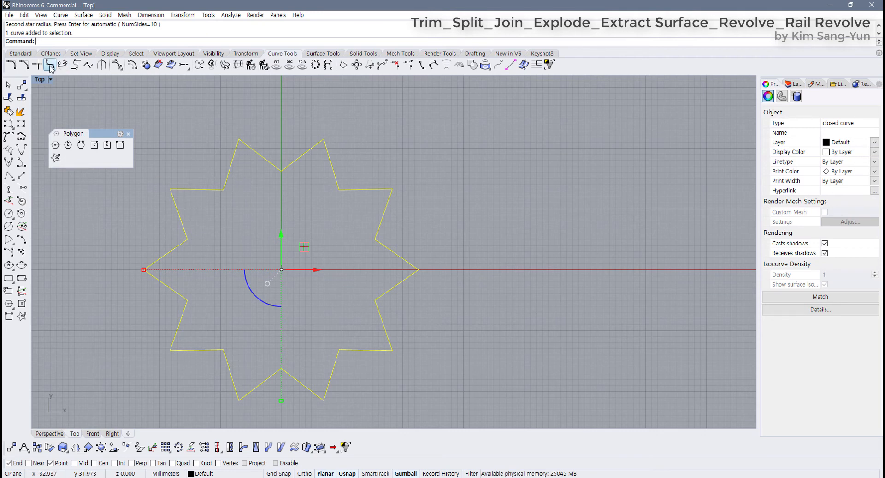
click(45, 90)
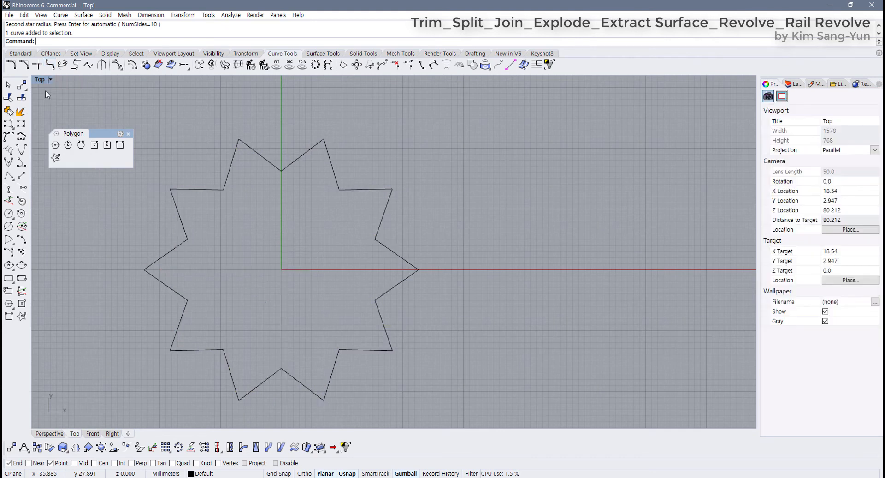
Try a 0.2 mm radius fillet on the upper tip just left of the green axis, and undo it
click(11, 65)
click(236, 157)
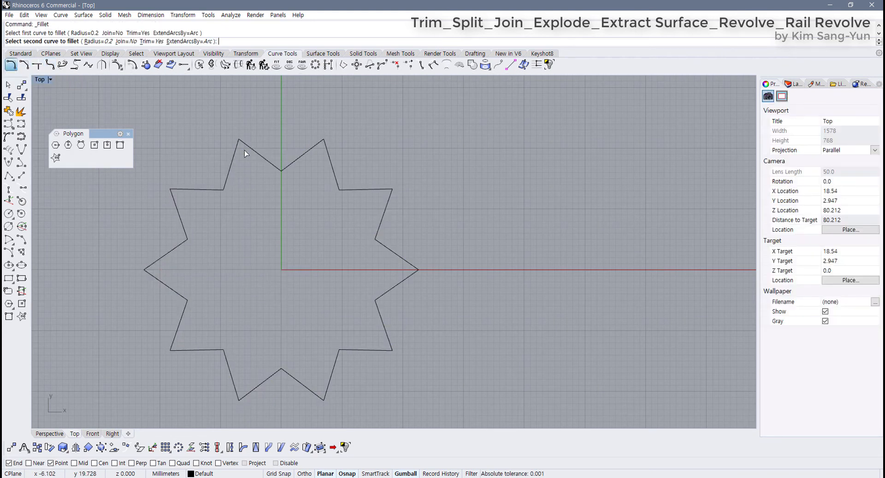
click(251, 149)
click(251, 153)
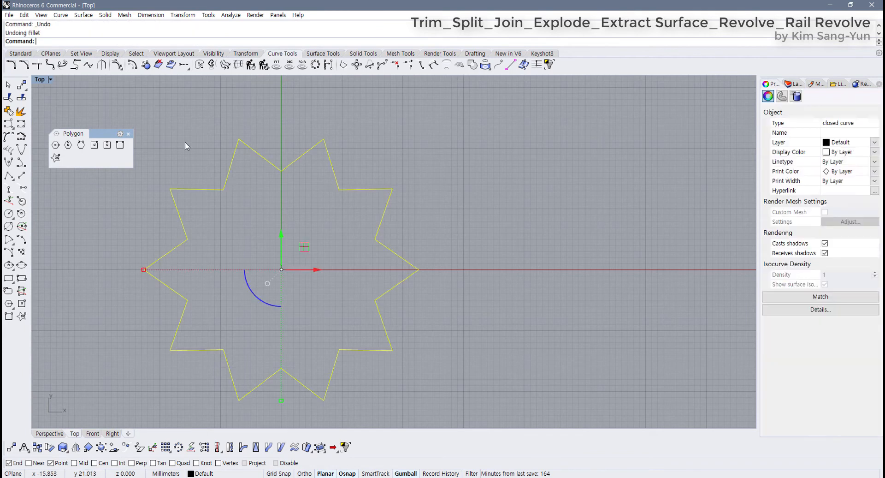
Fillet the star's upper tip just left of the green axis with a radius of 1 mm
key(Return)
click(92, 42)
text(1)
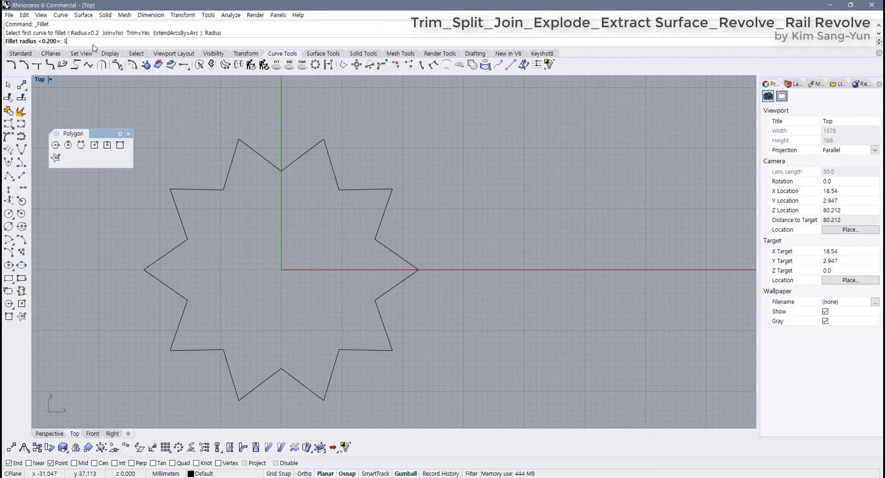
key(Return)
click(257, 152)
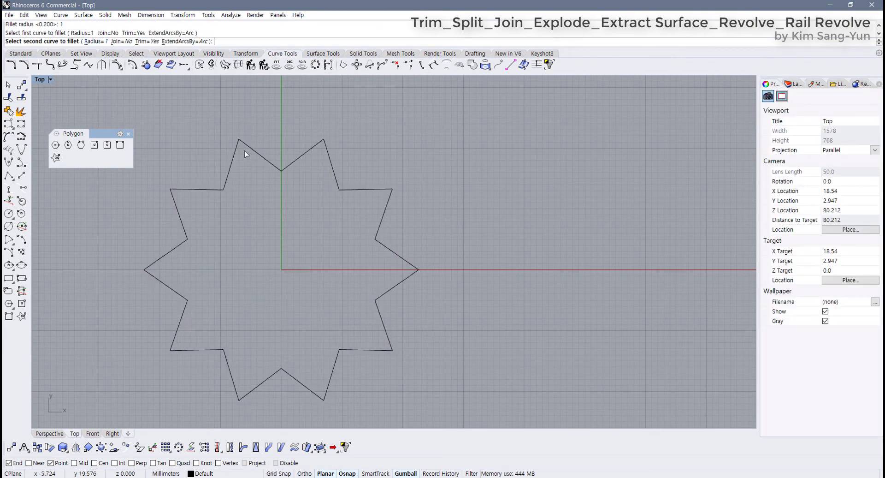
click(239, 145)
Fillet the next three corners counterclockwise along the star's upper-left side with the same 1 mm radius
key(Return)
scroll(235, 168, up, 3)
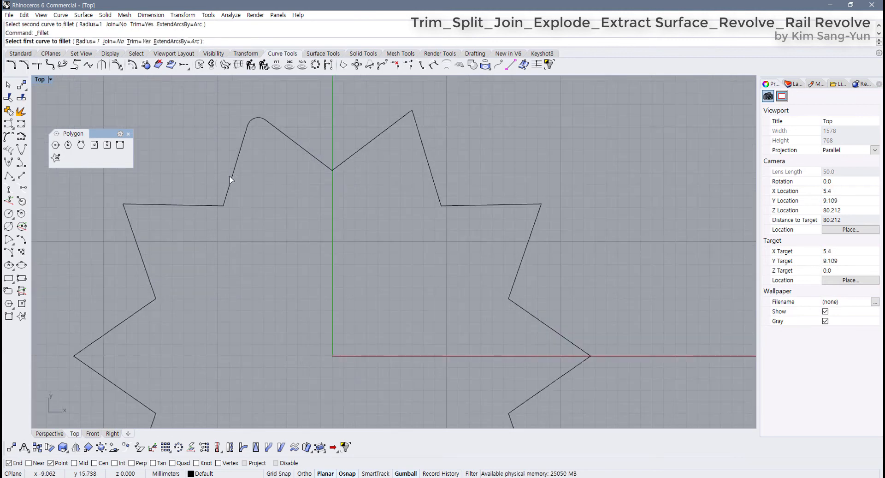
click(231, 184)
click(213, 208)
key(Return)
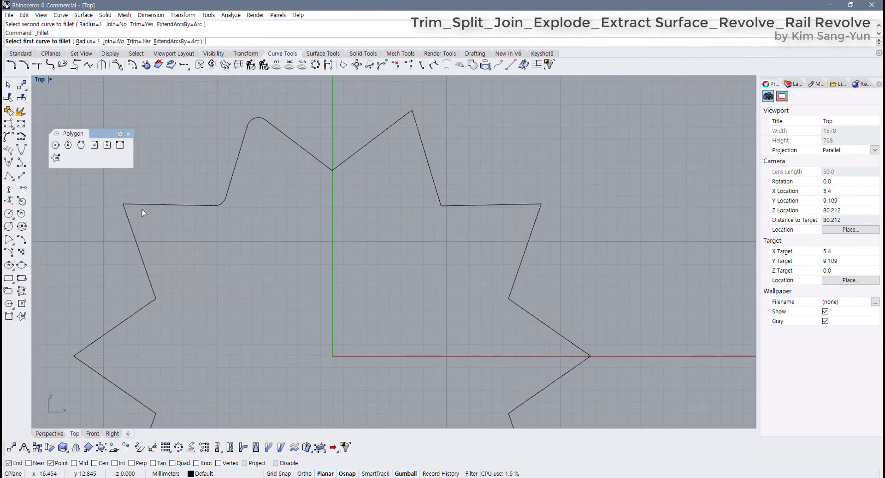
click(134, 215)
click(130, 221)
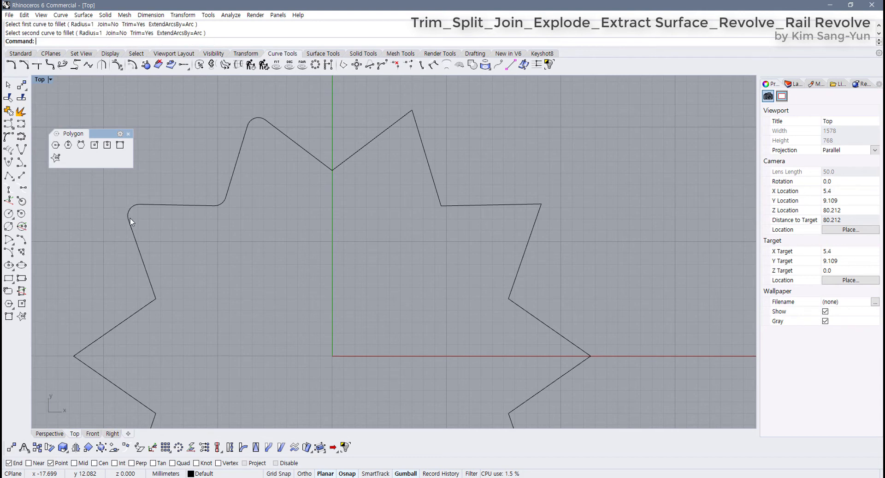
key(Return)
click(148, 276)
click(152, 301)
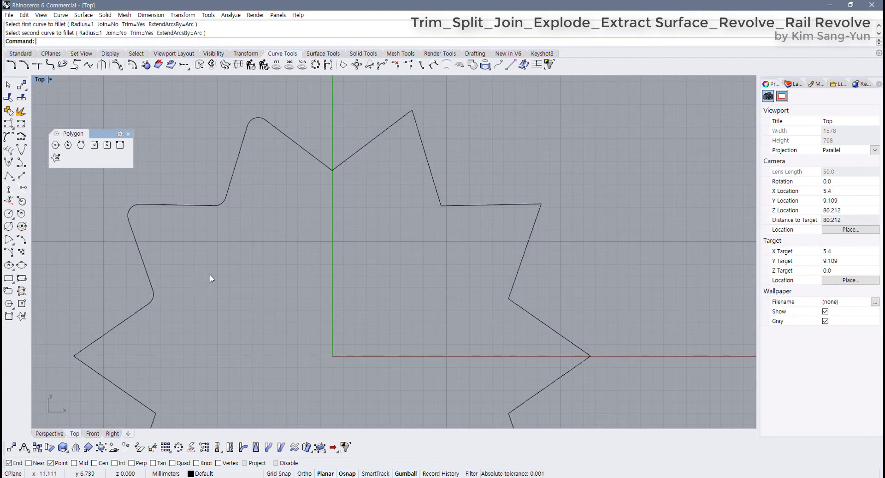
Undo all the individual corner fillets on the star
scroll(209, 274, down, 3)
right_drag(258, 240, 265, 264)
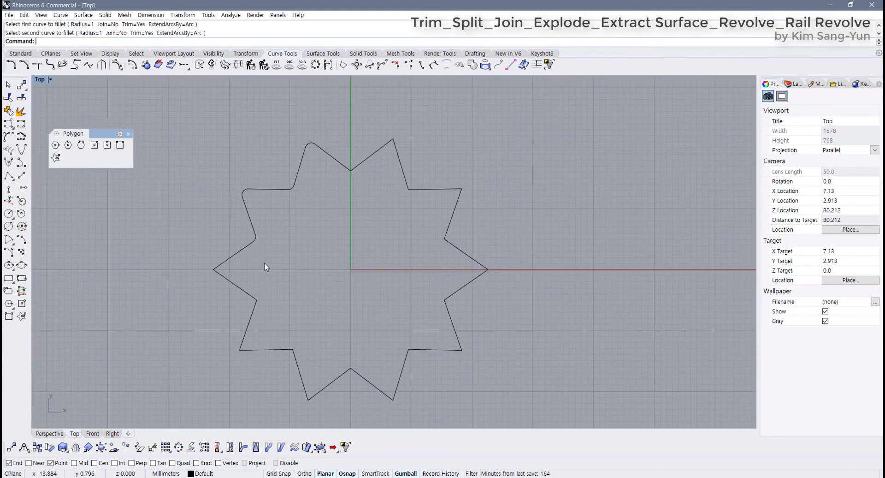
key(ctrl+z)
click(295, 246)
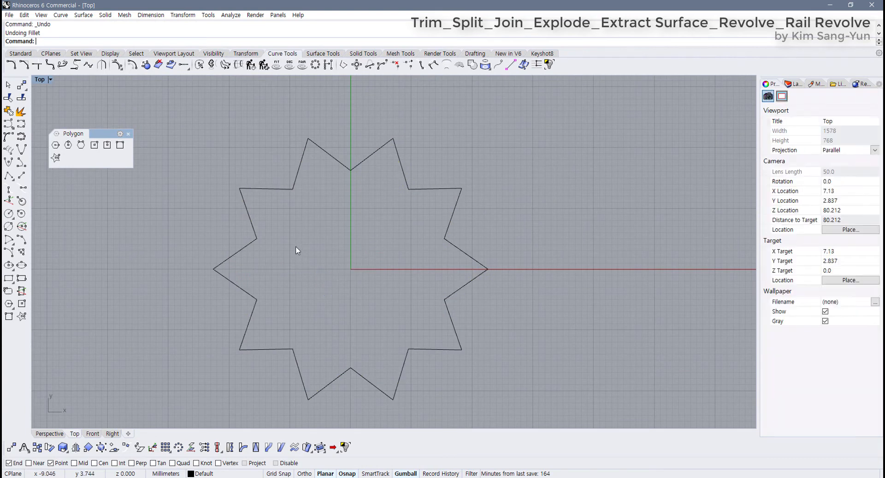
Start the Fillet Corners command for rounding all of the star's corners at once
scroll(289, 249, down, 3)
scroll(177, 140, up, 3)
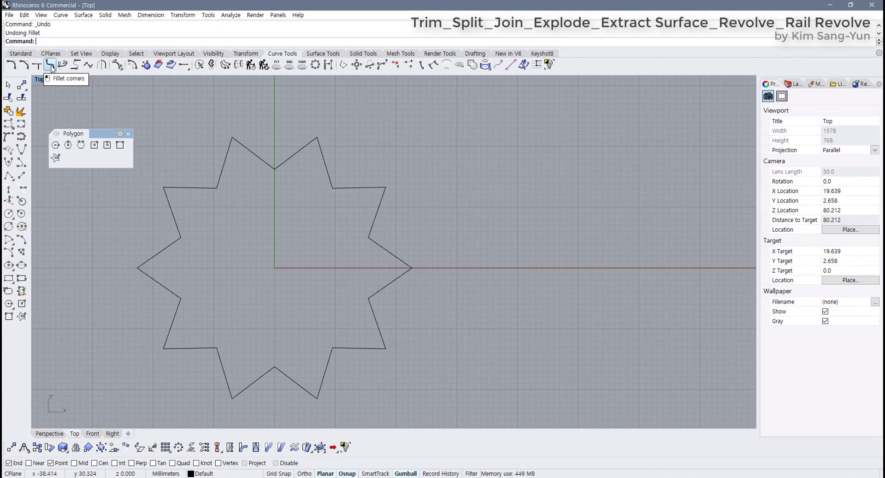
click(51, 67)
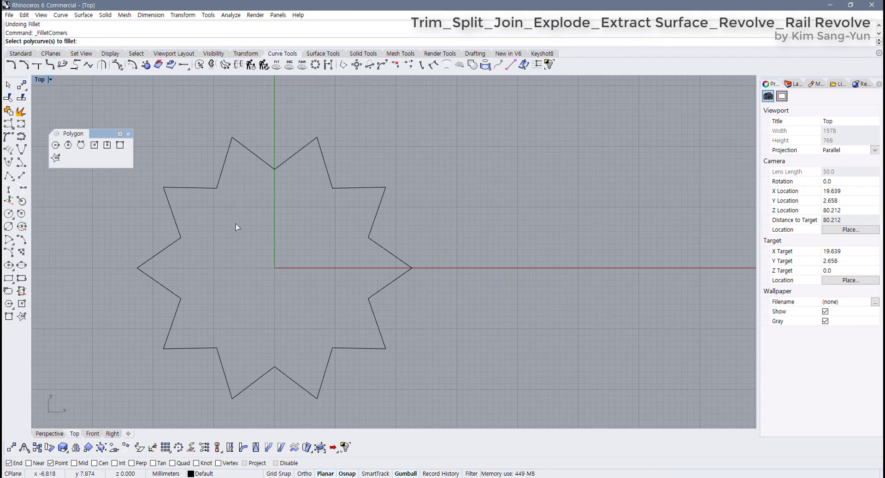
Try rounding all corners of the star polycurve with a fillet radius of 1.5, and undo the result
click(213, 189)
key(Return)
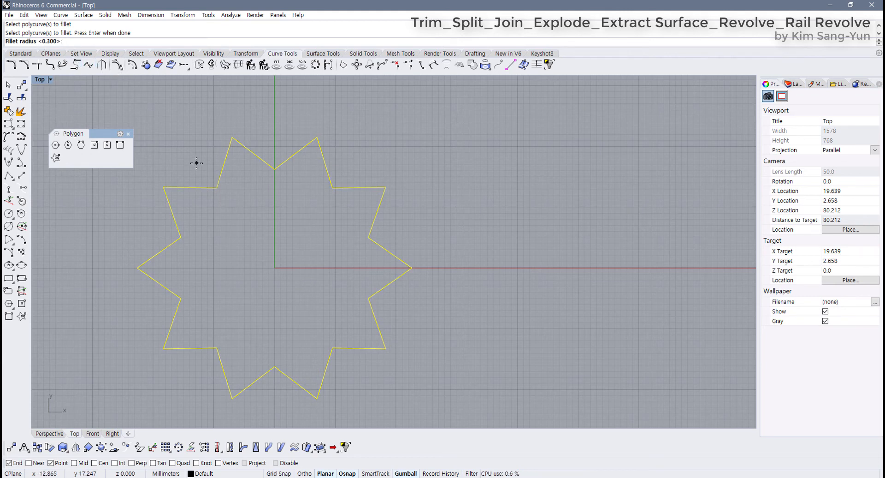
text(1.5)
key(Return)
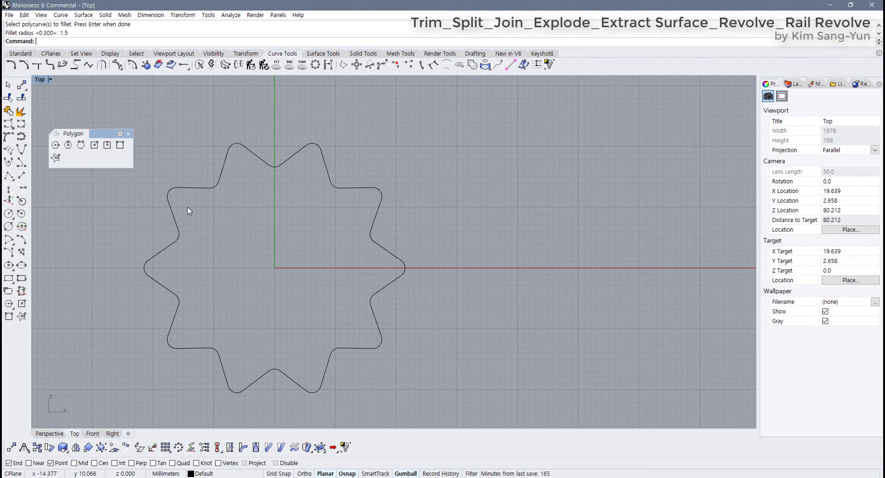
key(ctrl+z)
Fillet all corners of the star polycurve with a radius of 3 and clear the selection
key(Return)
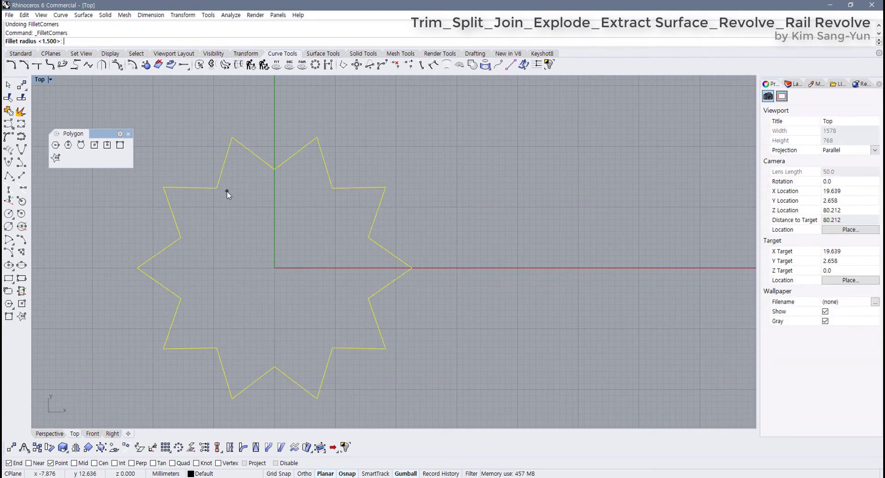
text(3)
key(Return)
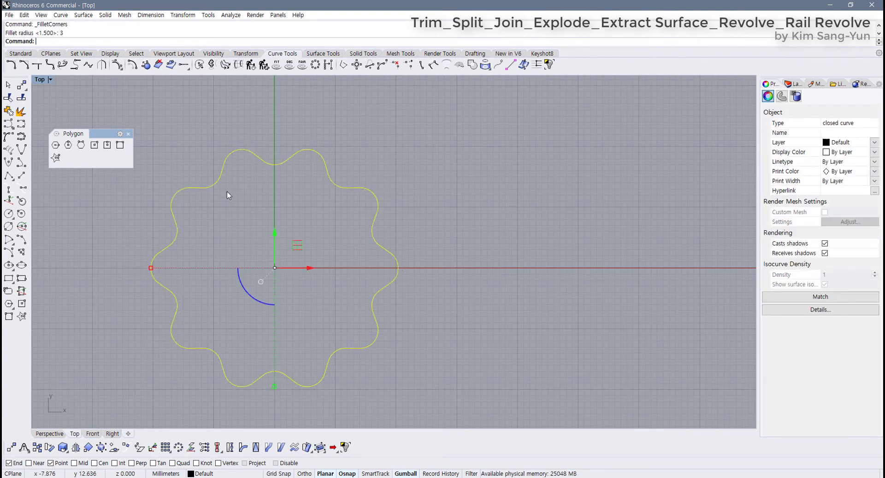
right_drag(245, 228, 215, 232)
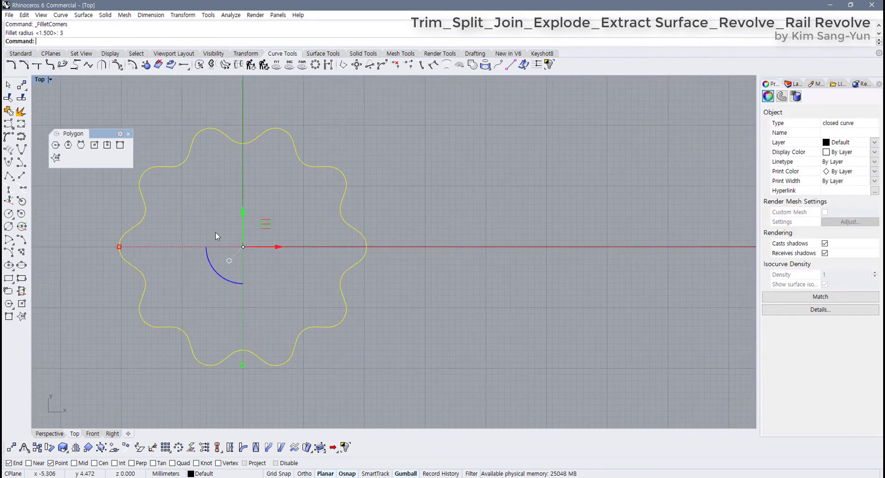
click(157, 217)
click(182, 232)
key(Escape)
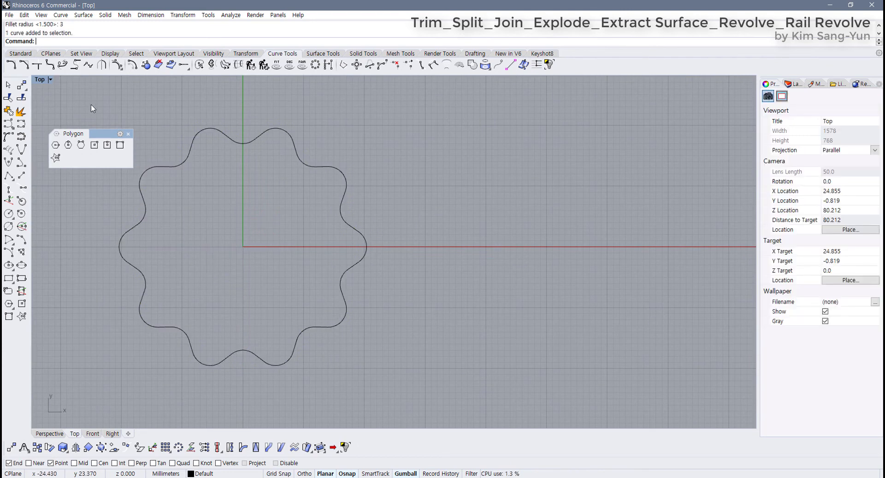
Restore the four-viewport layout from the maximized Top view, leaving the wavy curve deselected
double_click(41, 80)
click(539, 200)
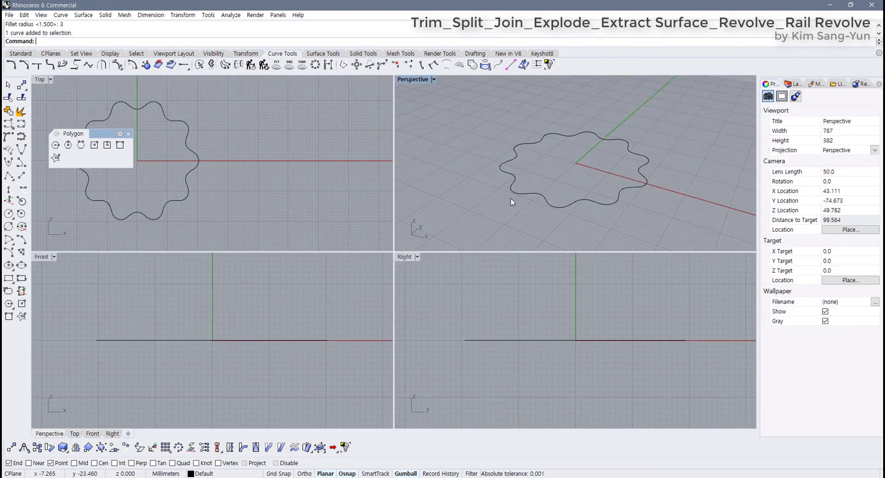
click(537, 194)
right_drag(304, 318, 279, 340)
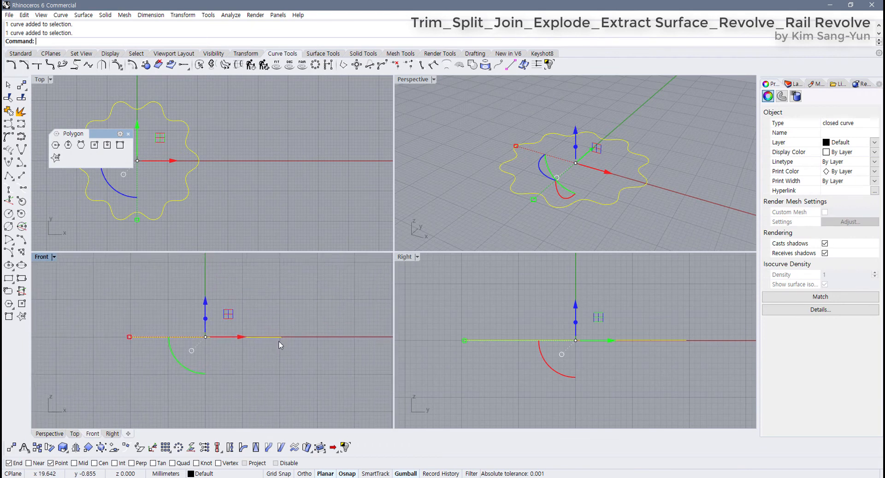
click(242, 314)
scroll(239, 309, up, 4)
right_drag(240, 309, 248, 324)
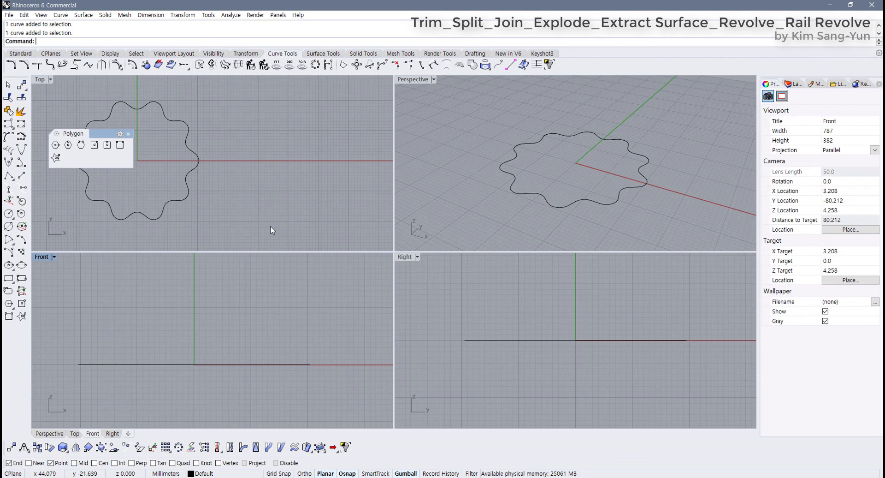
right_drag(217, 241, 292, 225)
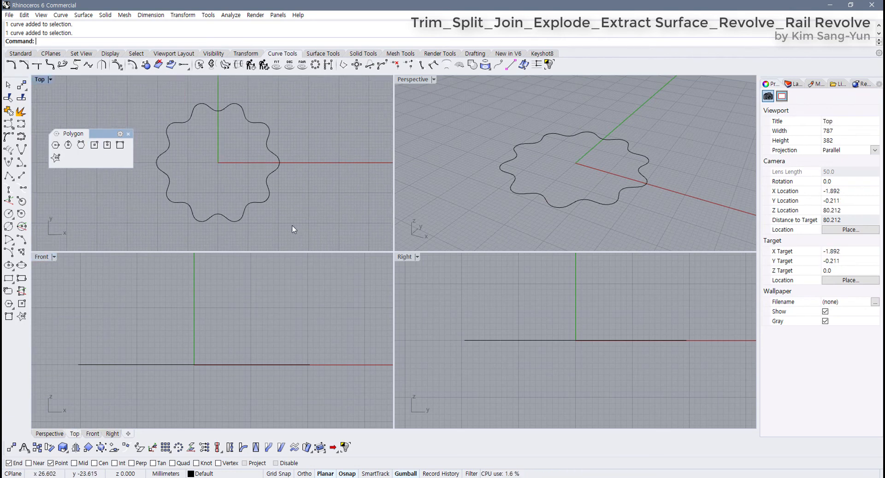
mouse_move(194, 305)
right_down()
mouse_move(198, 324)
mouse_move(199, 313)
right_up()
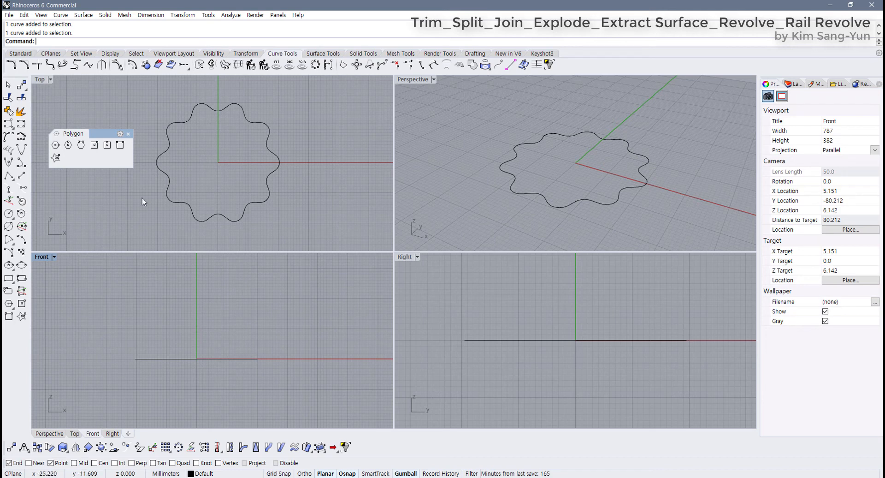
Draw a vertical polyline about 13 mm tall in the Front view, starting from the origin
click(24, 55)
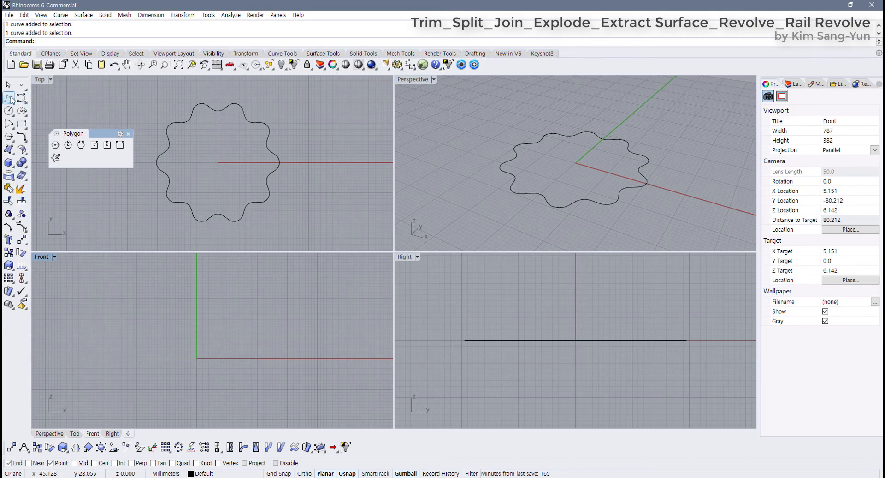
click(10, 98)
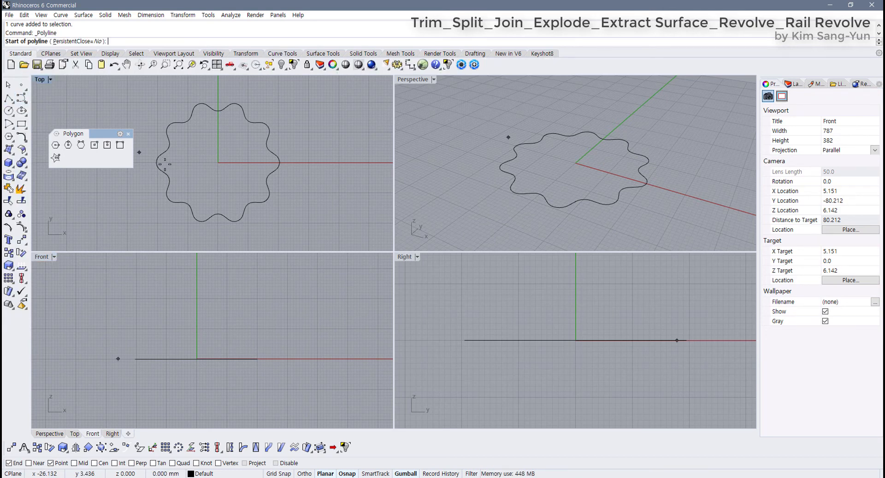
text(0)
key(Return)
right_drag(215, 326, 197, 357)
key(shift)
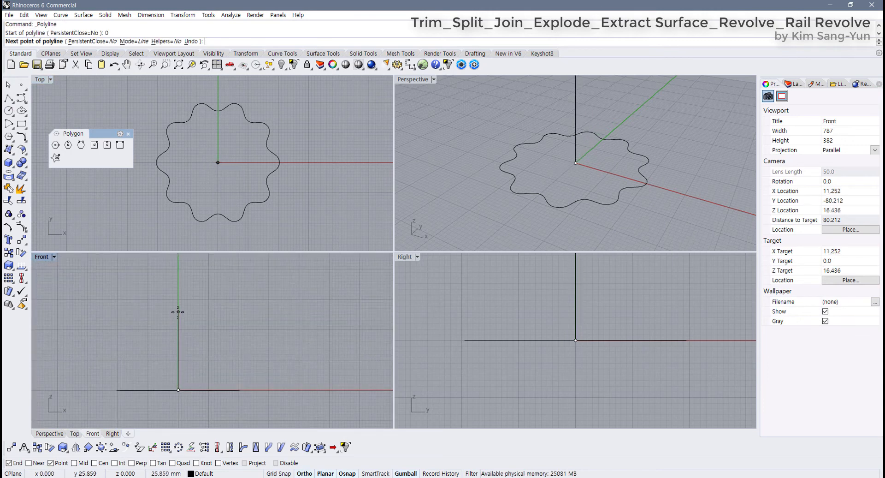
click(178, 350)
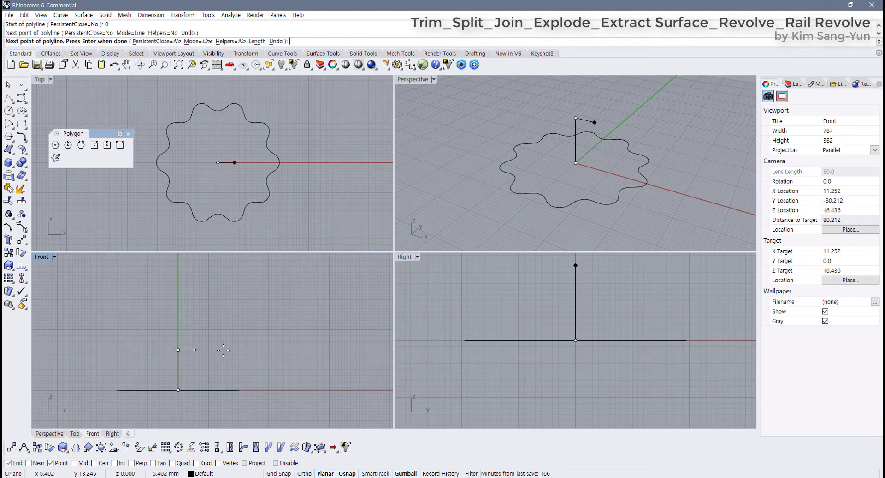
key(Return)
right_drag(525, 121, 565, 134)
click(575, 129)
key(Escape)
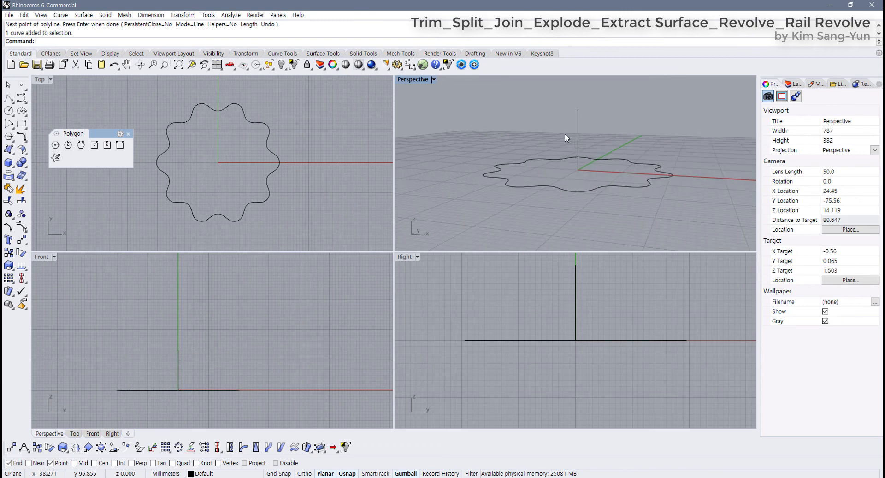
drag(590, 141, 555, 115)
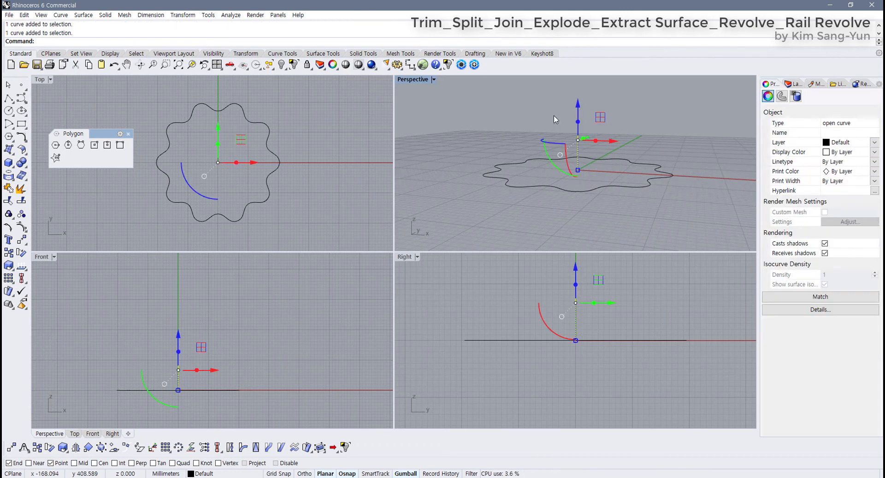
click(512, 203)
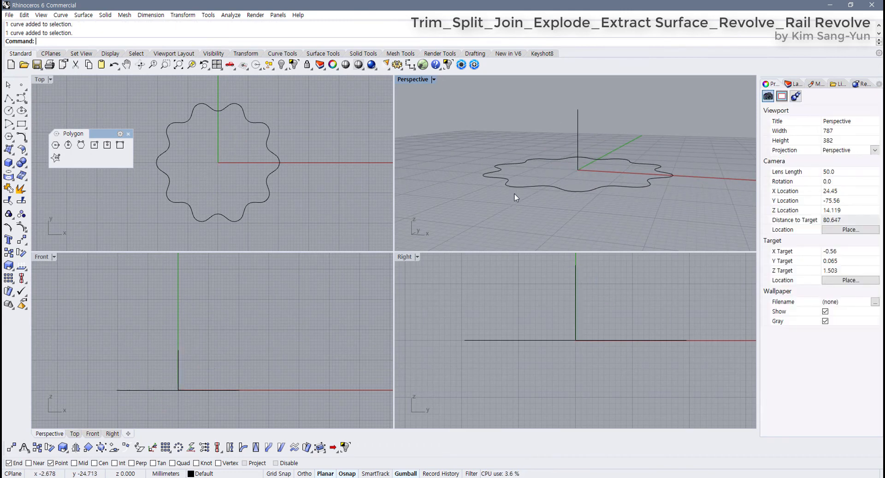
Start a degree 3 control point curve at the upper end of the vertical line
click(20, 99)
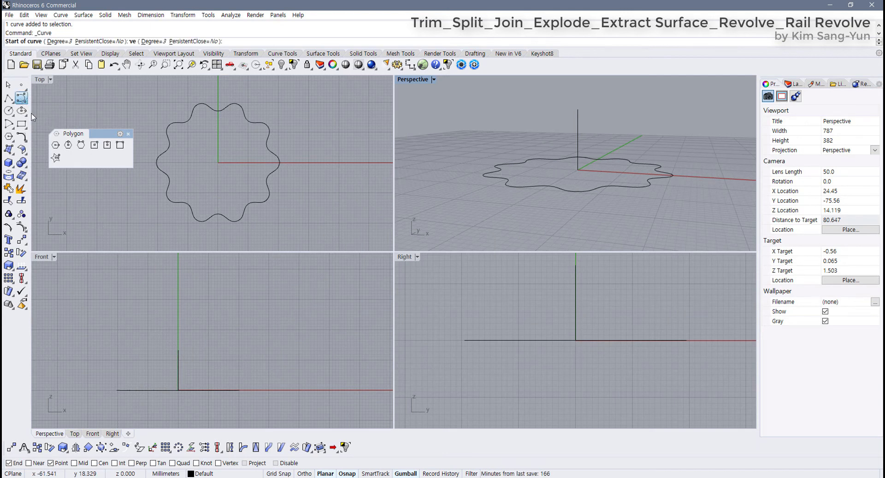
scroll(191, 354, up, 3)
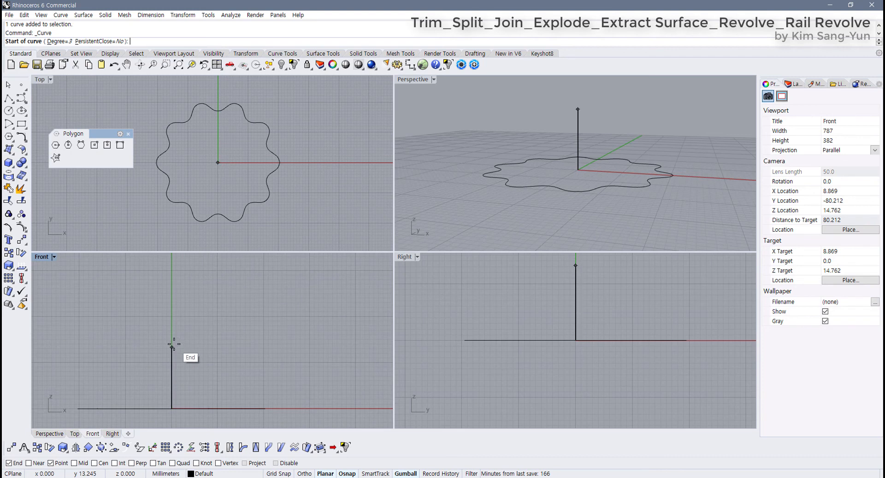
click(172, 344)
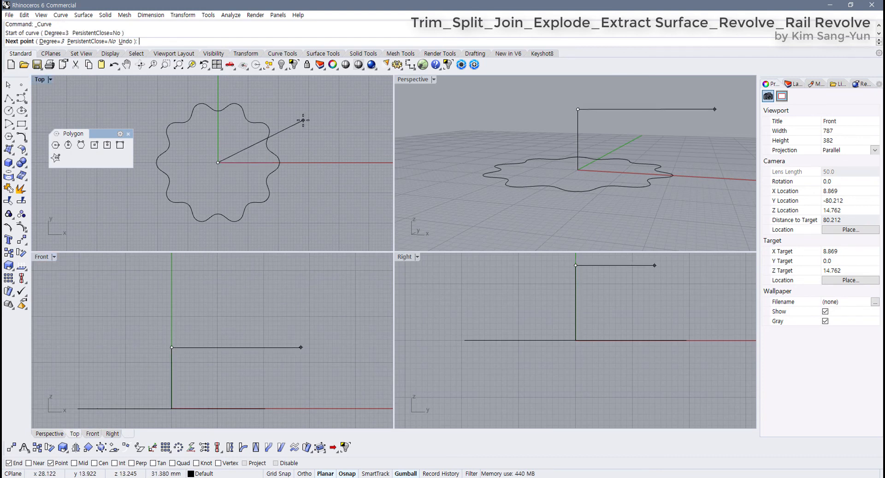
scroll(278, 168, up, 2)
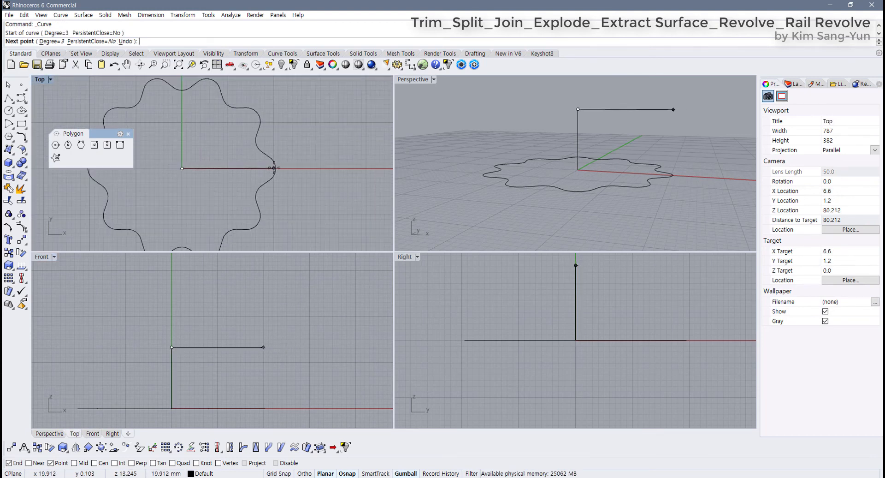
scroll(276, 170, up, 2)
scroll(275, 170, up, 2)
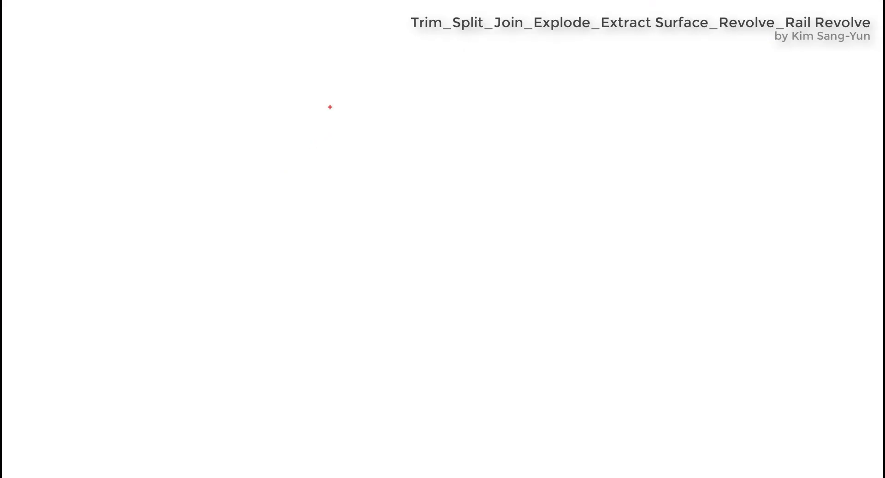
mouse_move(306, 105)
mouse_down()
mouse_move(336, 289)
mouse_move(281, 98)
mouse_up()
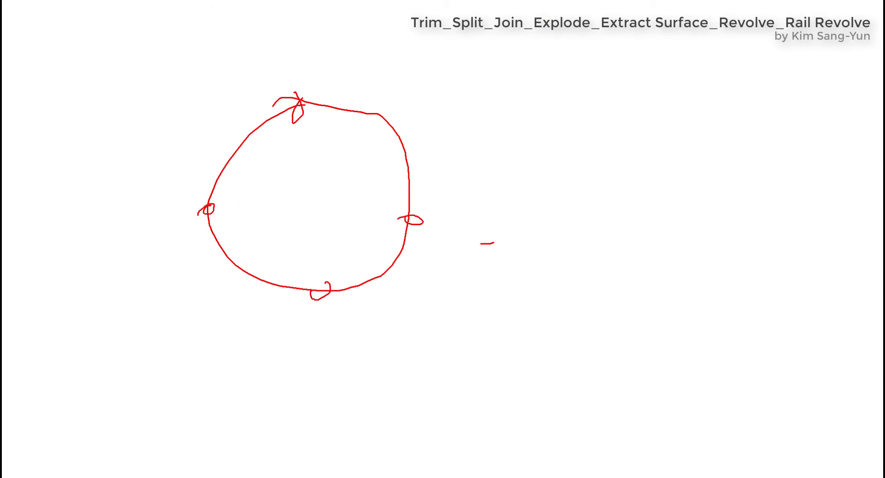
drag(481, 243, 502, 215)
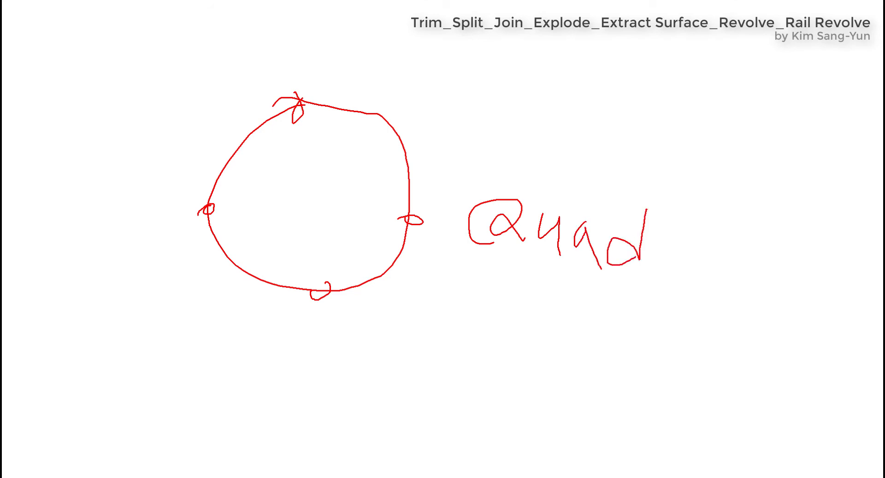
mouse_move(644, 308)
mouse_down()
mouse_move(441, 281)
mouse_move(455, 171)
mouse_move(628, 298)
mouse_up()
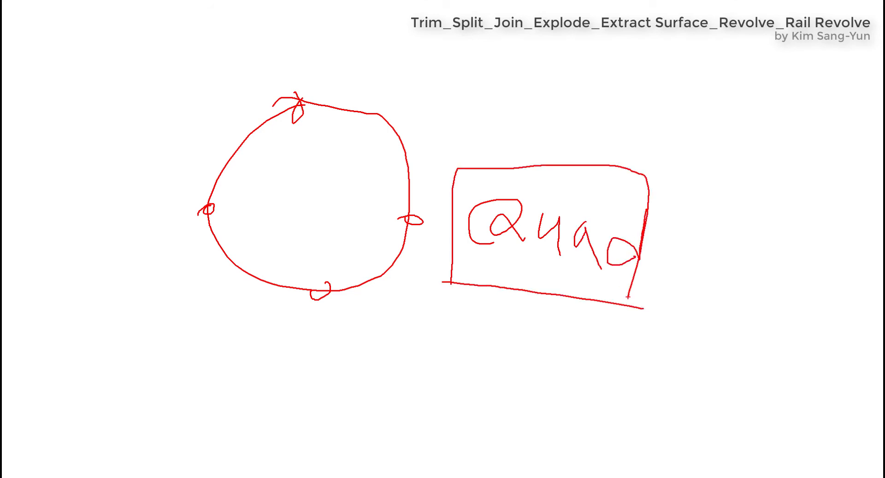
drag(359, 285, 417, 336)
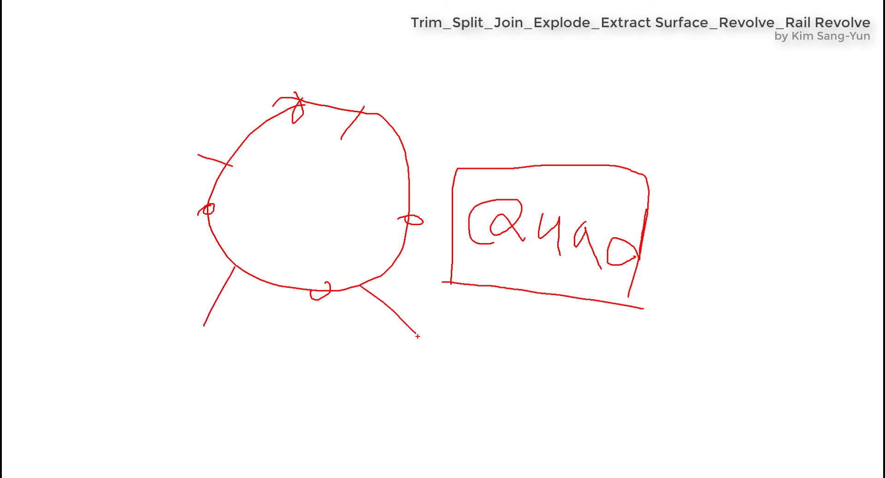
key(Escape)
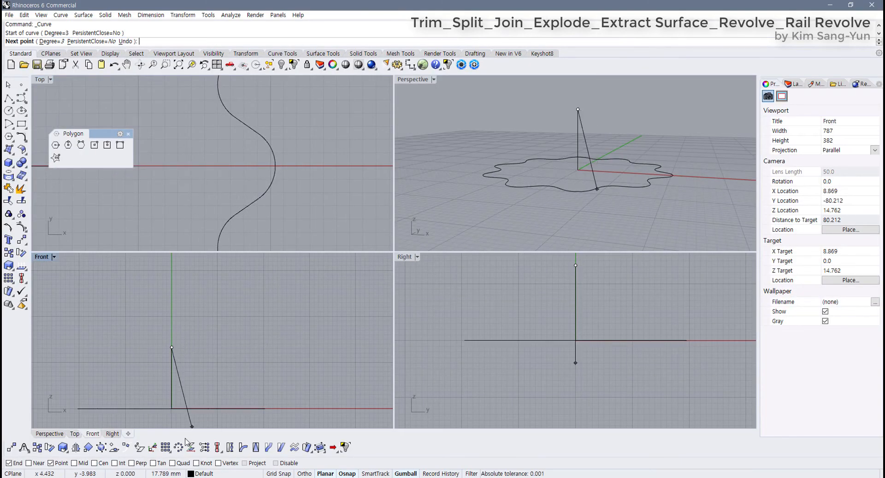
Enable the Quad snap and finish the curve through three points about 5 mm apart along X, ending at the wavy curve's rightmost quadrant
click(172, 463)
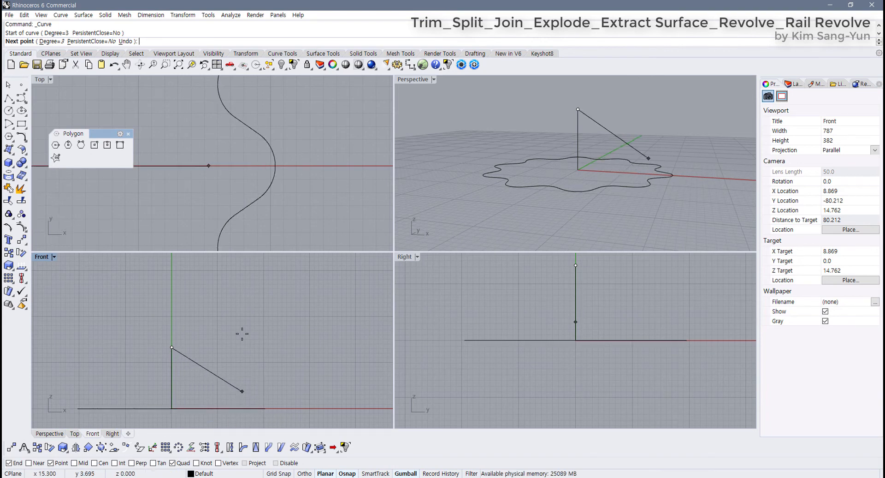
scroll(201, 233, down, 6)
right_drag(202, 230, 255, 223)
scroll(228, 212, up, 4)
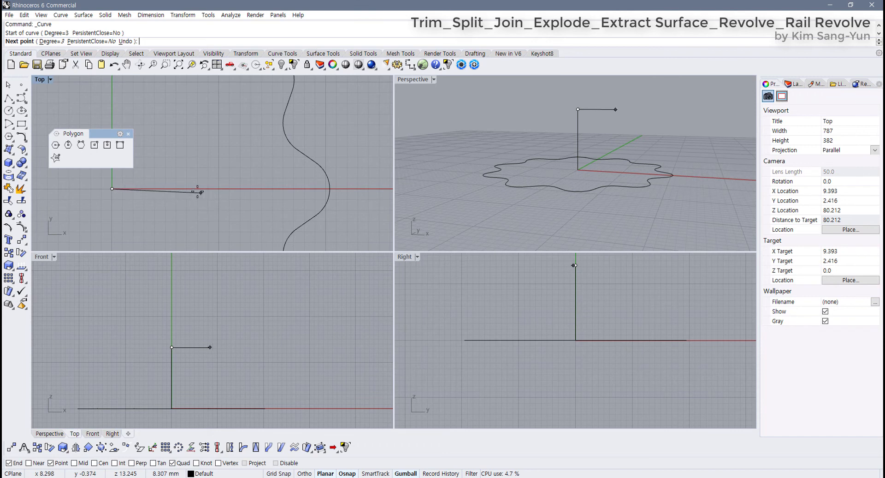
key(F8)
click(161, 189)
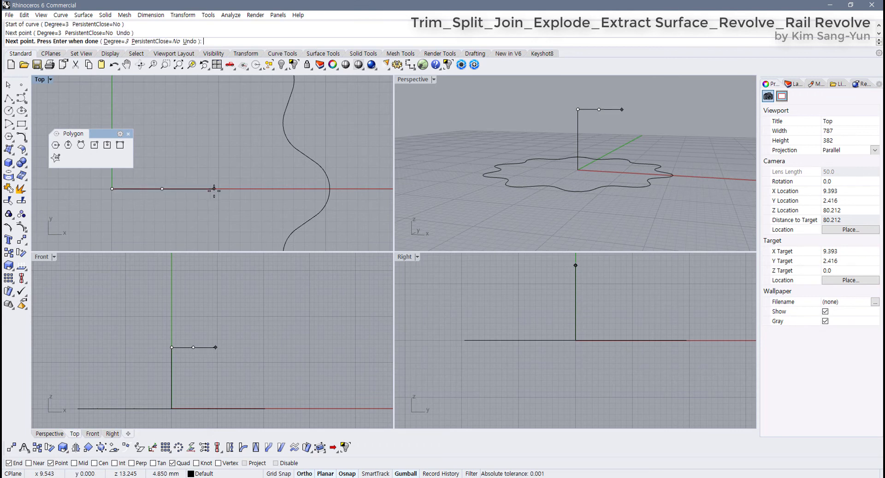
click(214, 188)
click(267, 189)
key(F8)
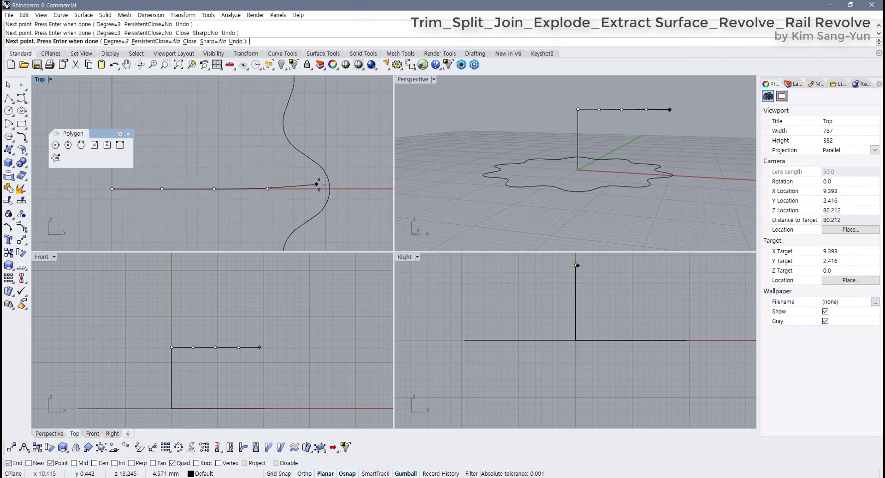
click(329, 189)
key(Return)
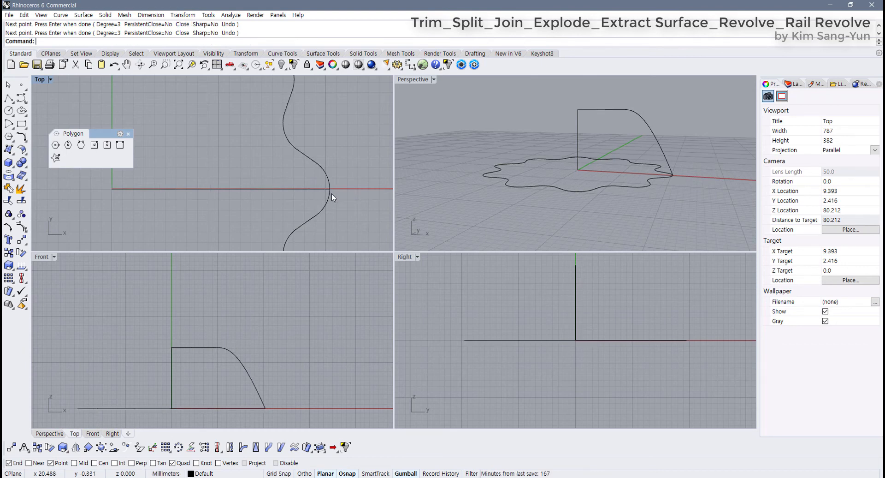
Show the profile curve's control points and check the two points that start it at the axis line's upper end
click(231, 357)
key(F10)
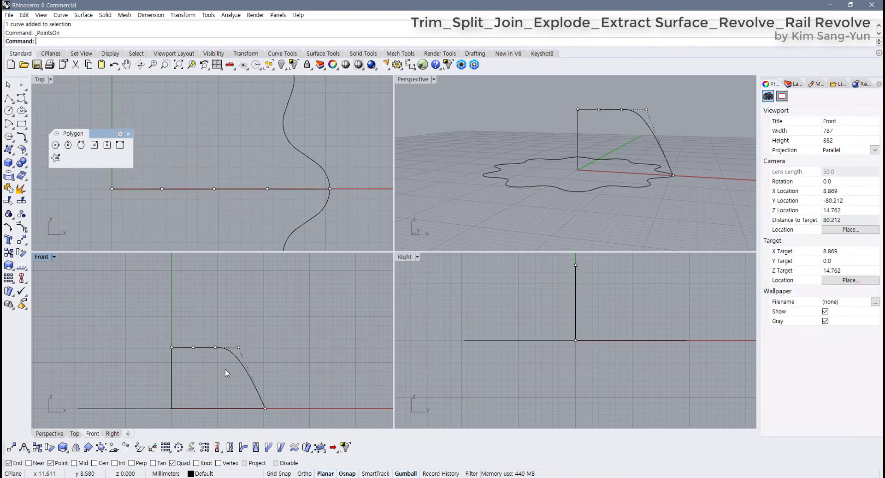
scroll(209, 366, up, 2)
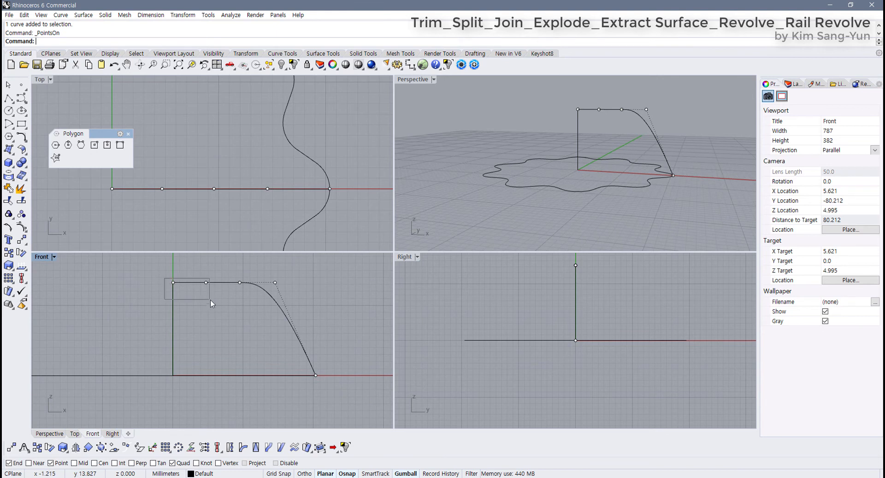
drag(210, 300, 218, 303)
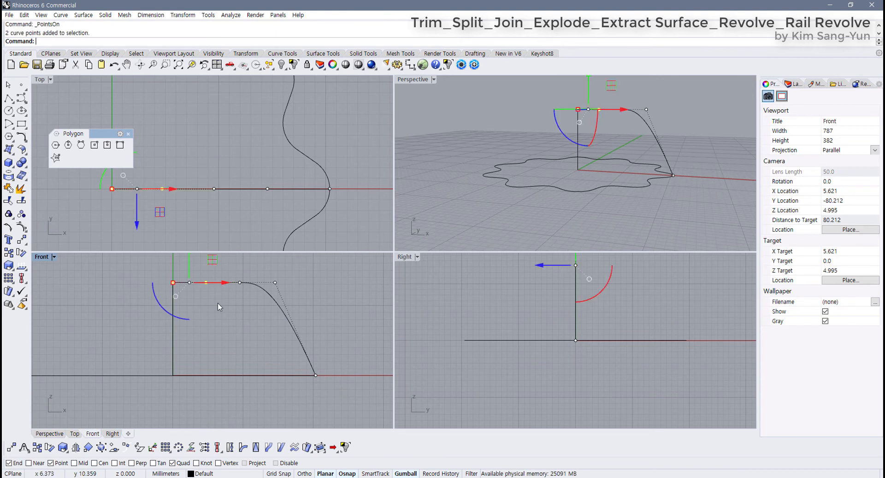
right_drag(217, 302, 201, 314)
key(Escape)
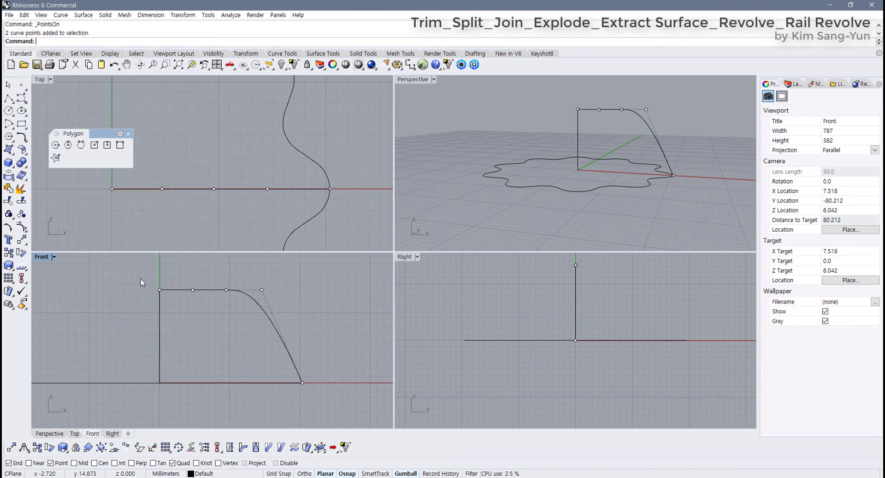
drag(197, 306, 197, 308)
key(Escape)
drag(147, 283, 209, 304)
key(Escape)
Move the profile curve's fourth control point down near its outer end and lower the third point to form an S-shape
drag(263, 281, 287, 318)
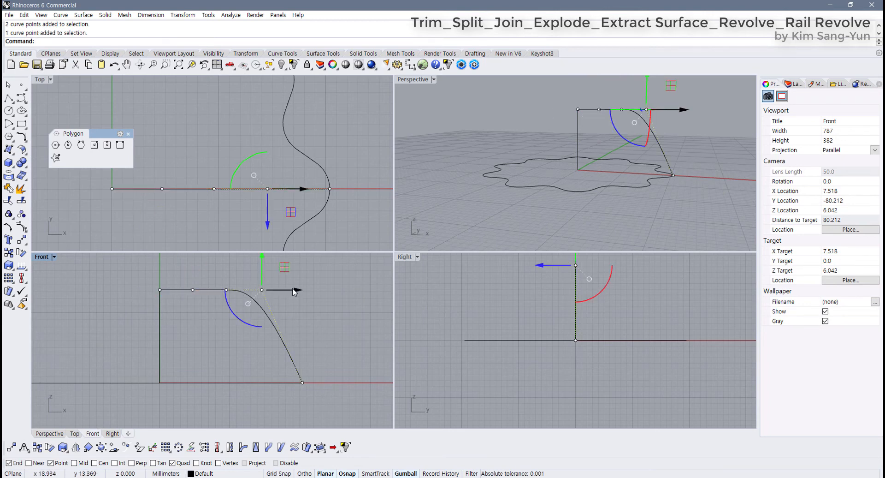
drag(285, 268, 319, 330)
drag(216, 317, 241, 336)
scroll(178, 289, up, 3)
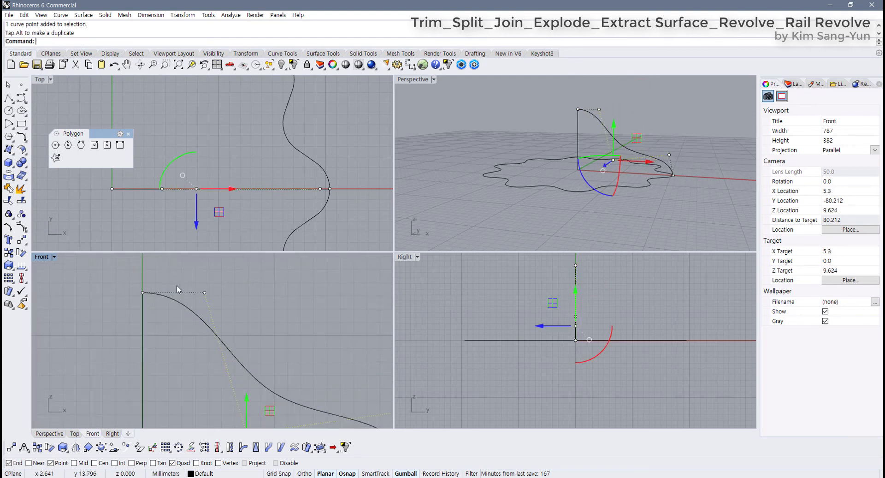
Move the second control point horizontally closer to the axis, keeping it level with the curve's upper end point
mouse_move(183, 277)
mouse_down()
mouse_move(222, 297)
mouse_move(179, 293)
mouse_move(295, 294)
mouse_move(186, 292)
mouse_up()
drag(88, 282, 184, 308)
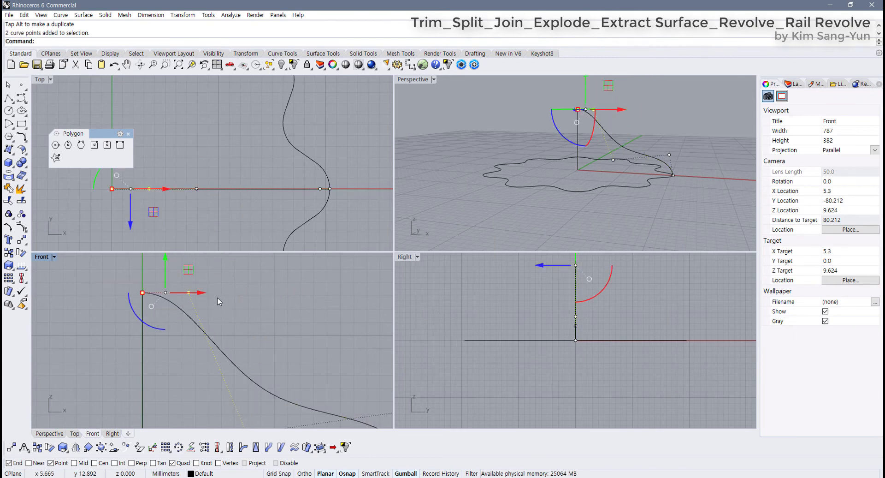
scroll(217, 297, down, 3)
Align the fourth control point vertically above the profile curve's outer end point in the Front view
scroll(253, 317, up, 4)
right_drag(269, 333, 248, 317)
drag(273, 300, 311, 352)
right_drag(317, 356, 274, 316)
scroll(271, 314, up, 6)
click(275, 319)
drag(240, 290, 261, 281)
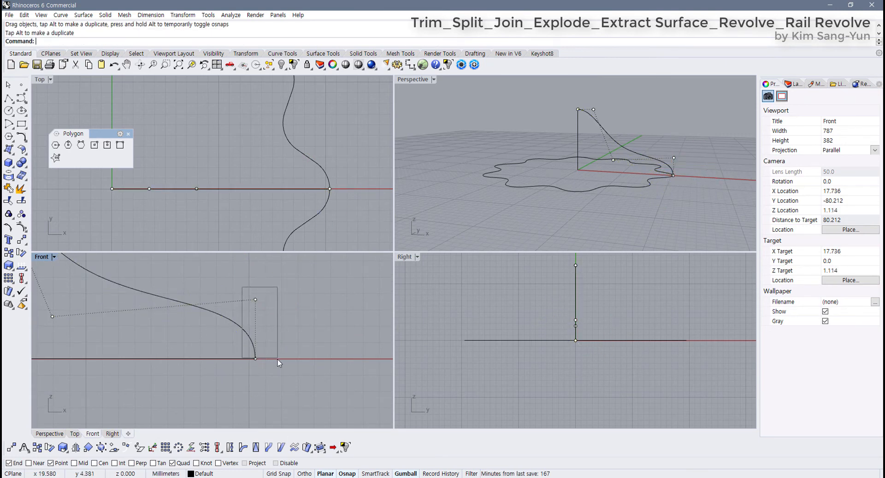
drag(277, 358, 278, 379)
Try another position for the profile curve's third control point and undo the last move
scroll(298, 325, down, 8)
click(233, 284)
right_drag(202, 318, 200, 363)
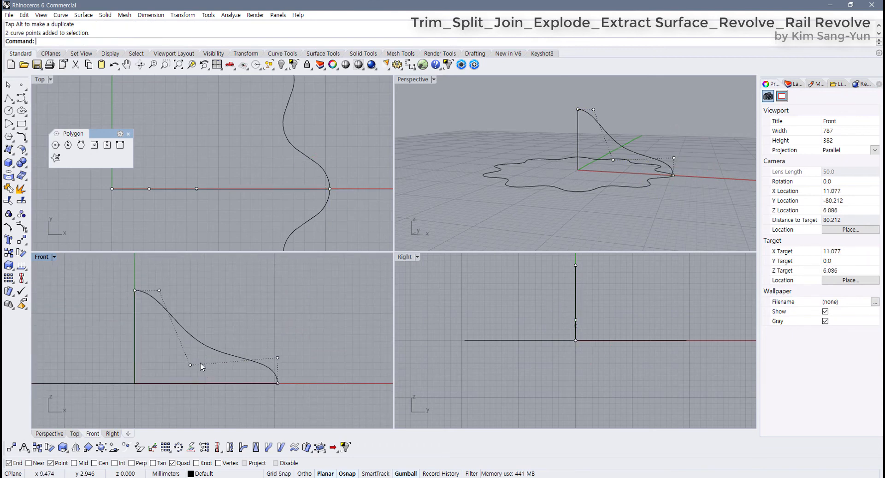
drag(192, 366, 245, 284)
click(322, 290)
scroll(286, 309, down, 3)
click(204, 345)
key(ctrl+z)
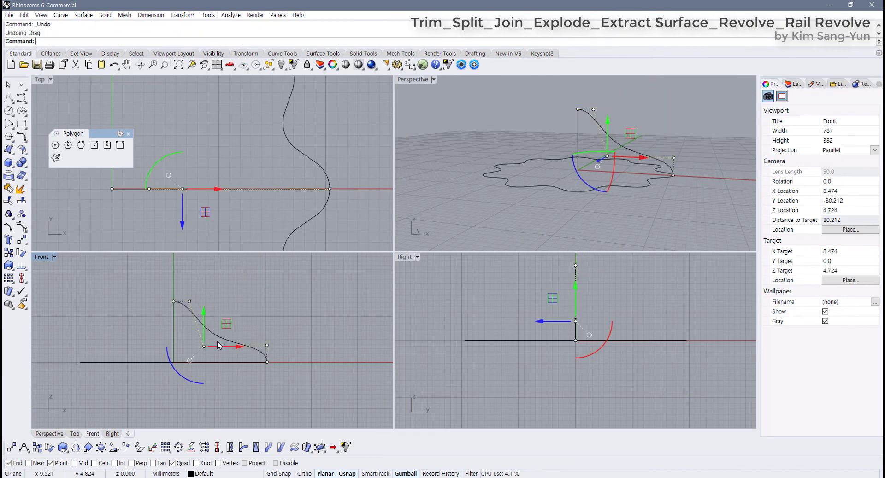
Move the third control point outward toward the curve's outer end and turn the control points off
drag(229, 327, 252, 328)
key(Escape)
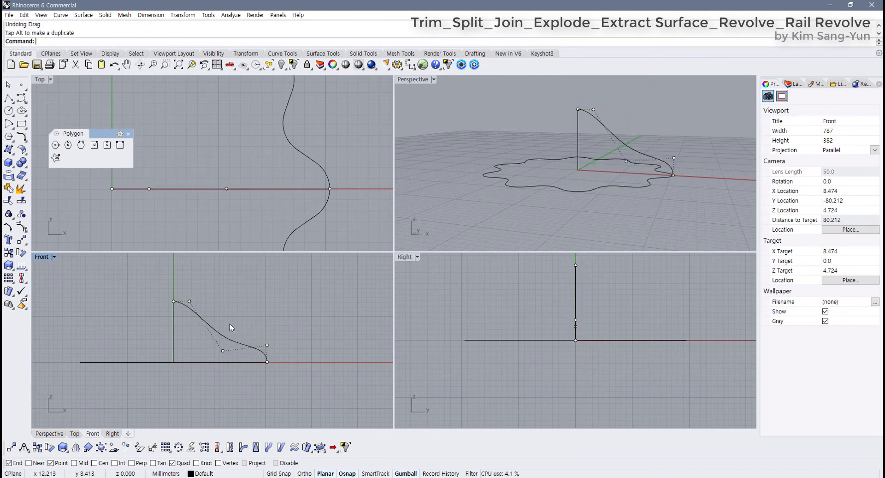
key(F11)
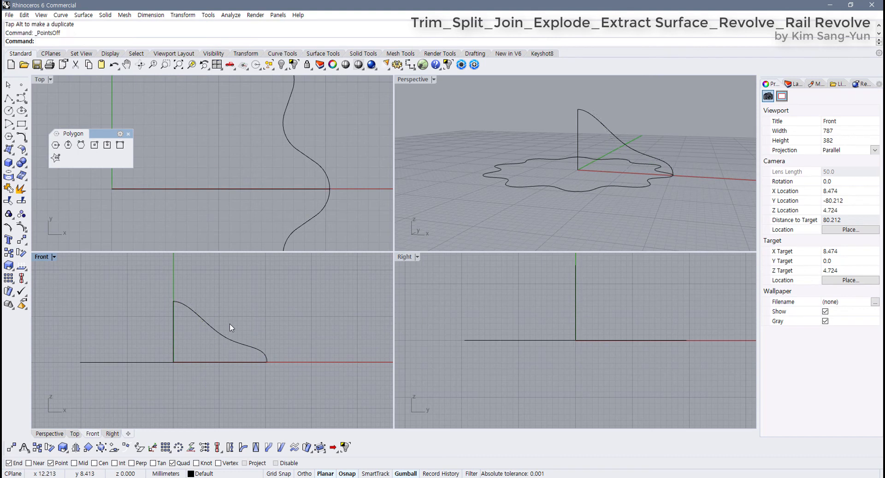
Try a full Revolve of the profile curve around an axis starting at the vertical line's upper end, and undo it
click(223, 337)
right_drag(588, 171, 566, 168)
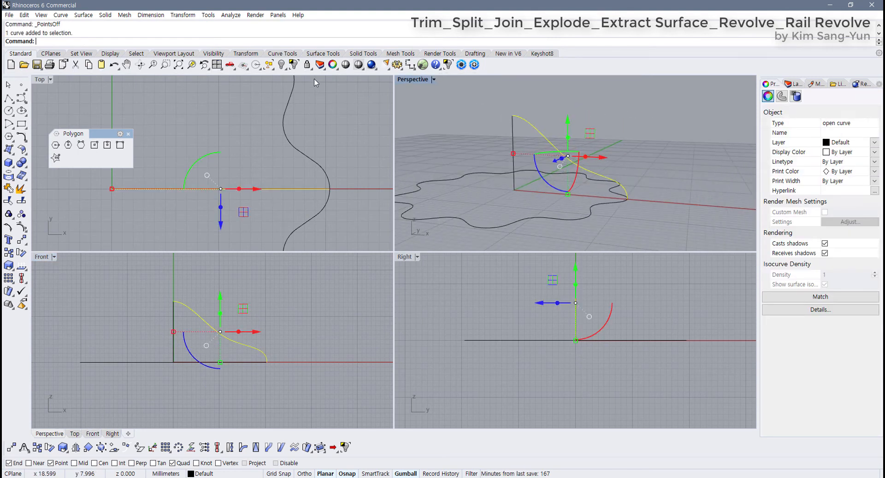
click(321, 54)
click(19, 241)
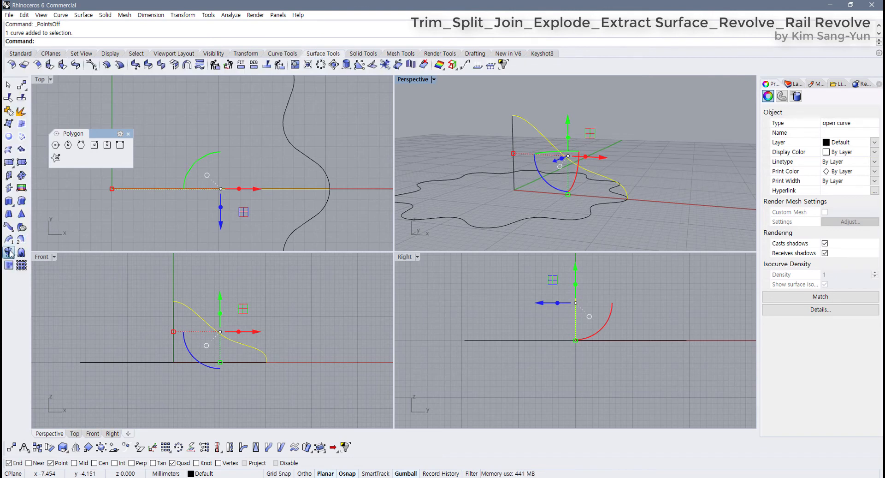
click(173, 302)
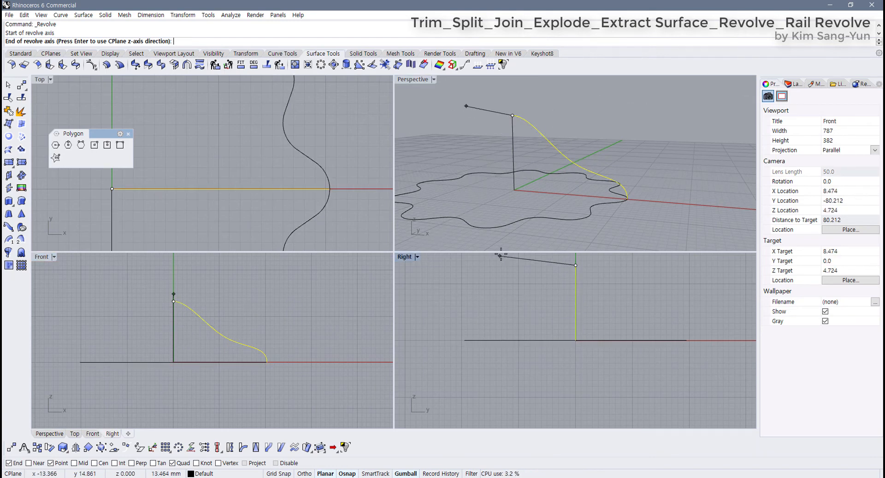
click(174, 362)
key(Return)
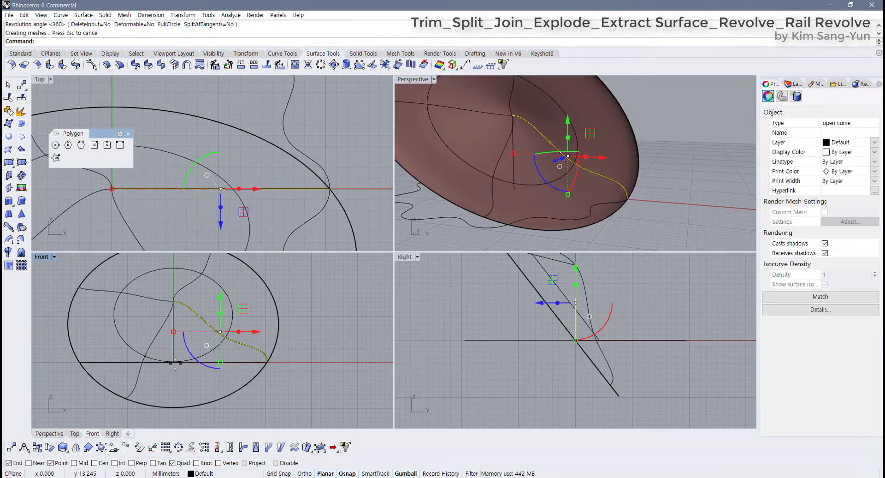
key(ctrl+z)
Revolve the profile curve fully around the vertical axis with Ortho, inspect the round surface in Perspective, and undo the revolve
key(Return)
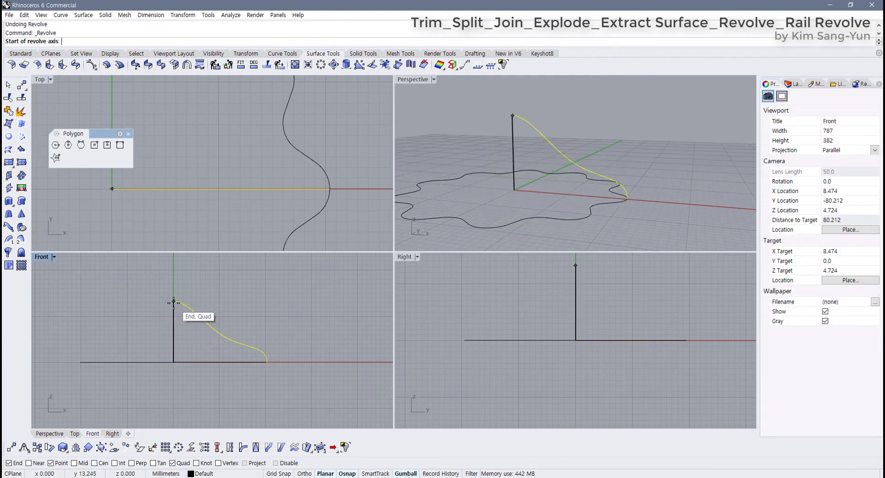
click(173, 301)
right_drag(177, 329, 181, 355)
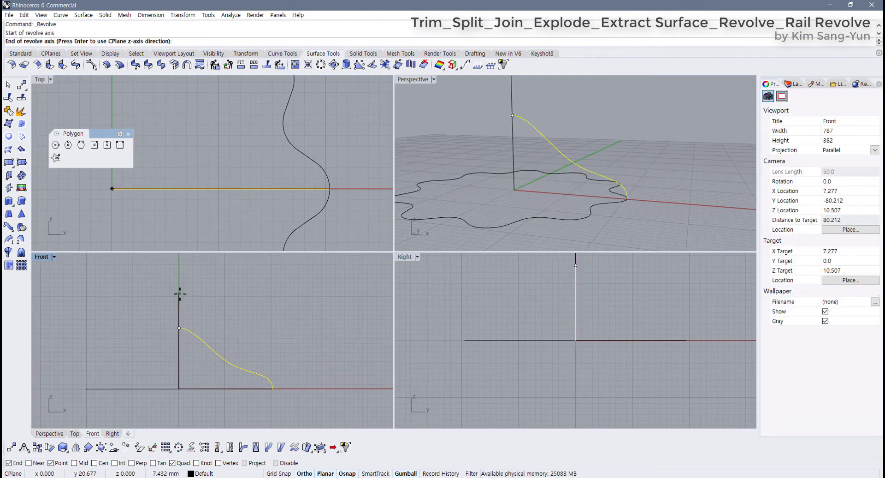
scroll(179, 298, down, 2)
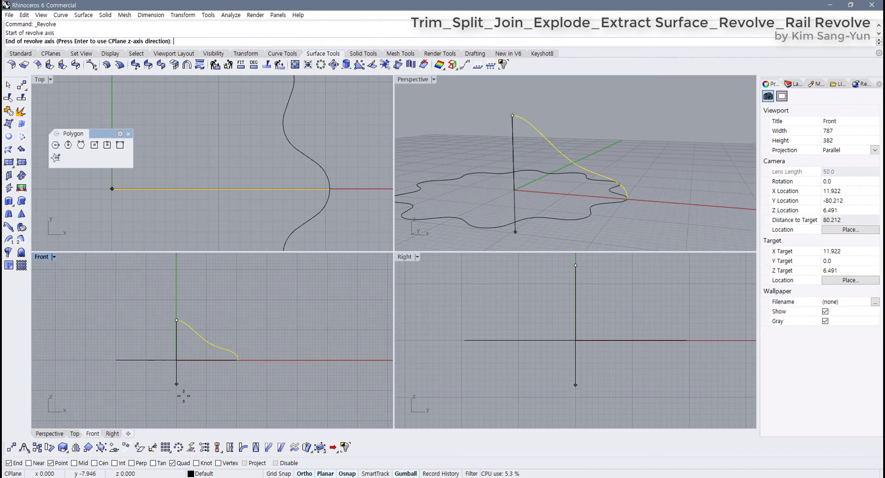
click(180, 286)
key(Return)
right_drag(498, 157, 618, 206)
key(ctrl+z)
key(Escape)
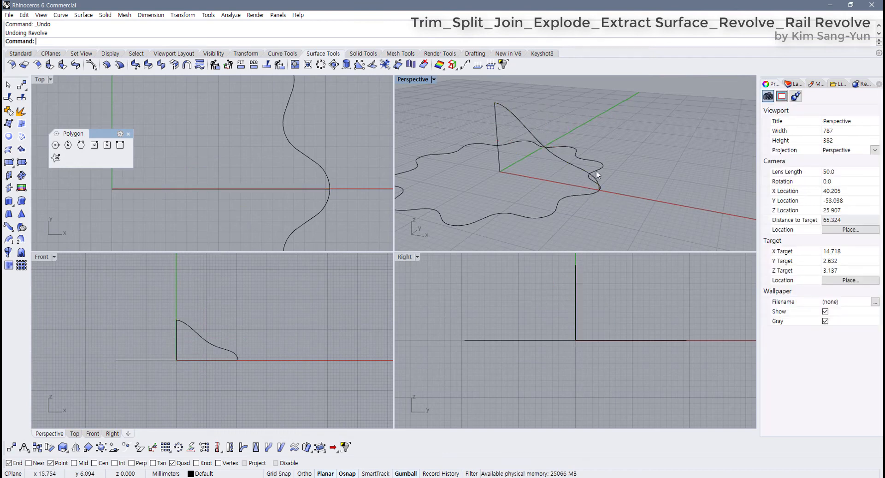
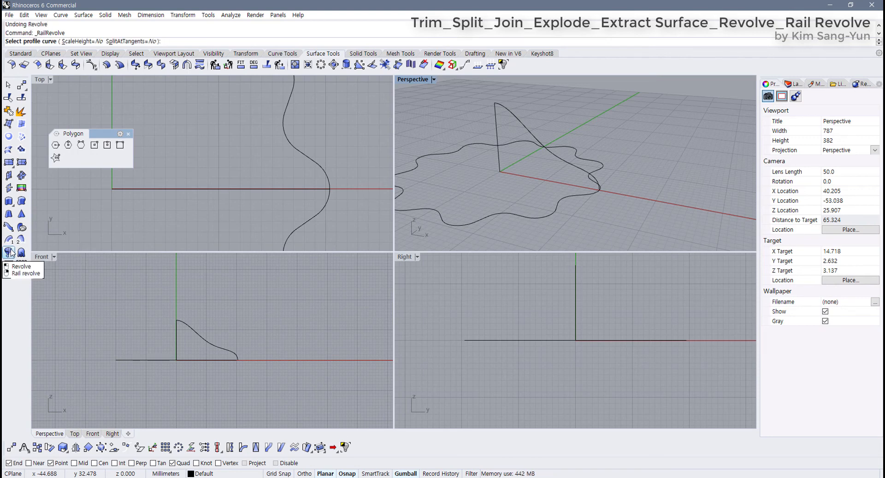
Rail Revolve the profile curve along the wavy rail curve around the vertical axis through the line's upper end
right_click(8, 251)
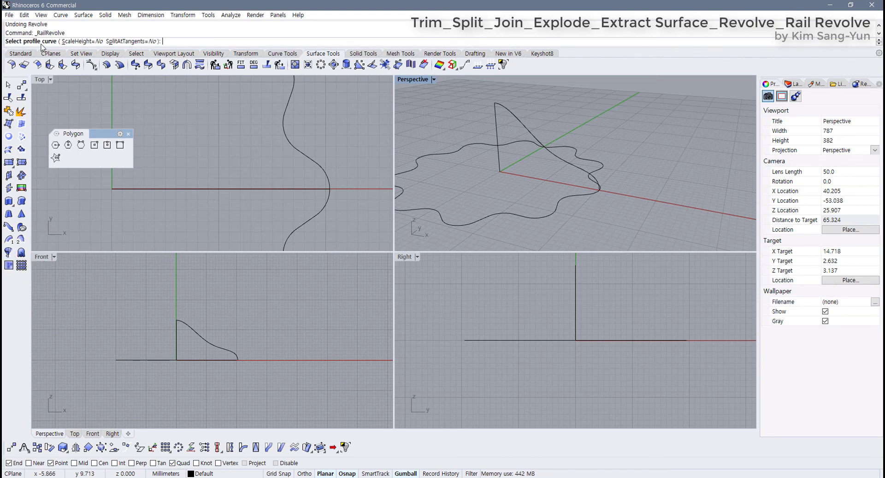
click(213, 347)
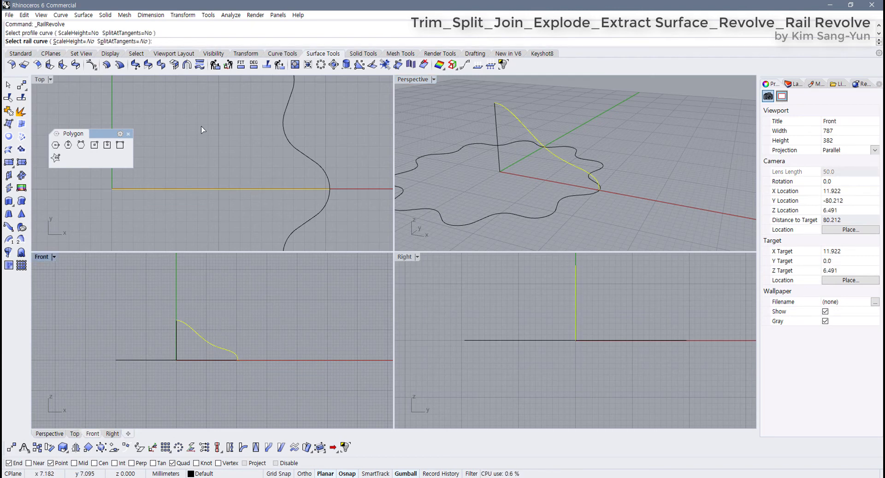
click(310, 222)
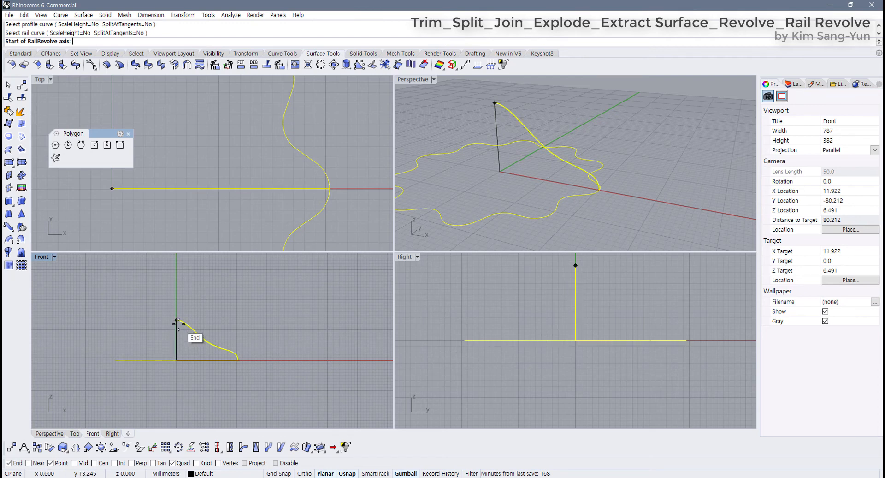
key(shift)
shift+click(177, 279)
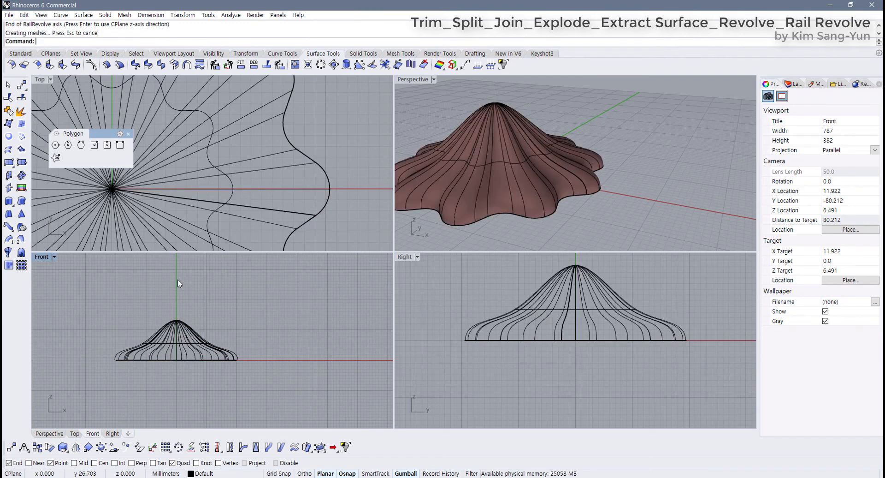
Examine the rail-revolved surface from several angles in the maximized Perspective view, and restore the four-viewport layout
double_click(413, 80)
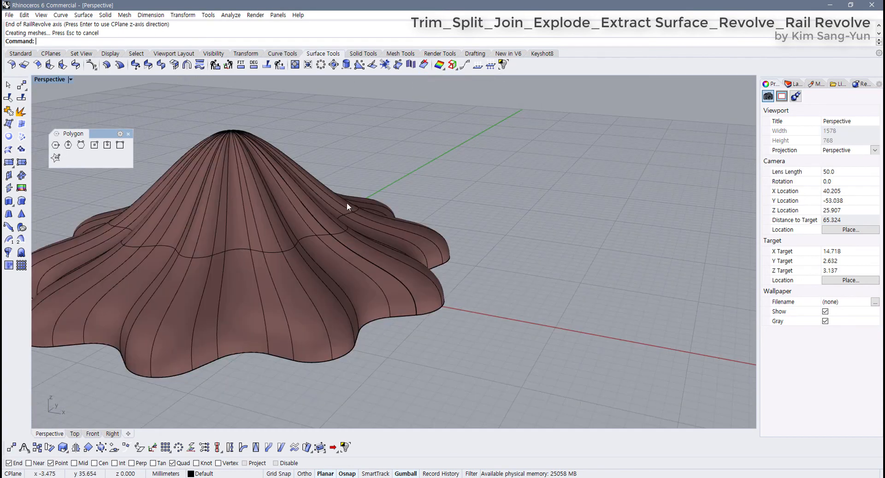
right_drag(348, 206, 370, 251)
click(370, 252)
click(512, 282)
right_drag(512, 282, 449, 247)
scroll(435, 308, down, 4)
right_drag(356, 265, 349, 297)
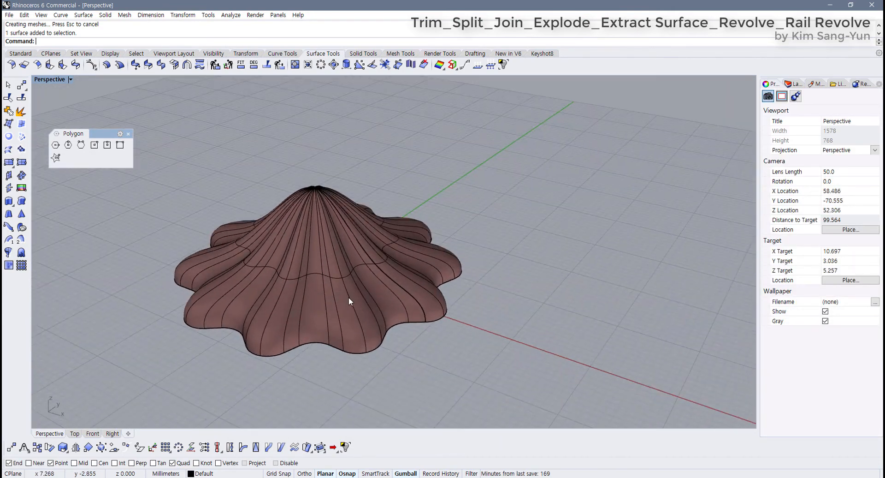
click(349, 298)
click(454, 306)
scroll(322, 285, up, 4)
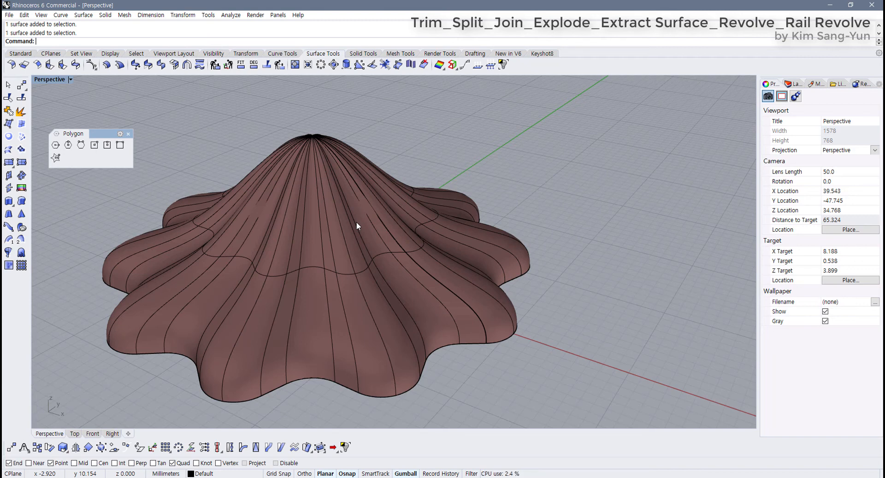
click(294, 238)
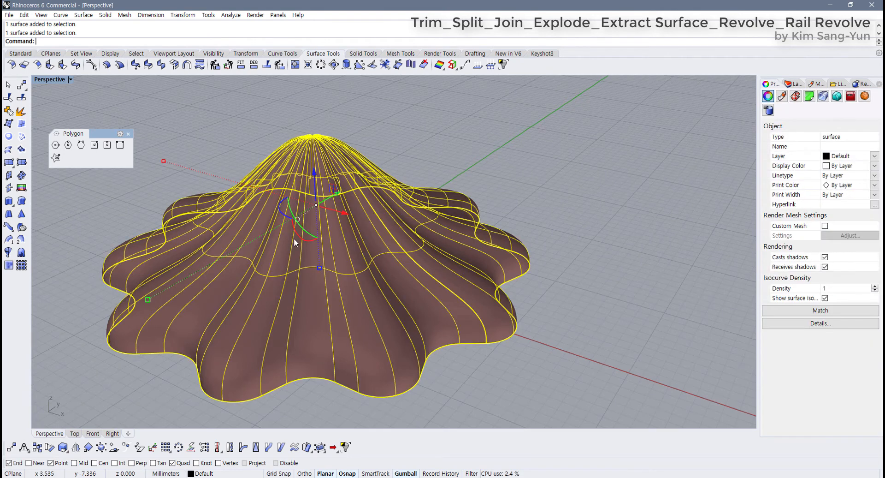
click(579, 300)
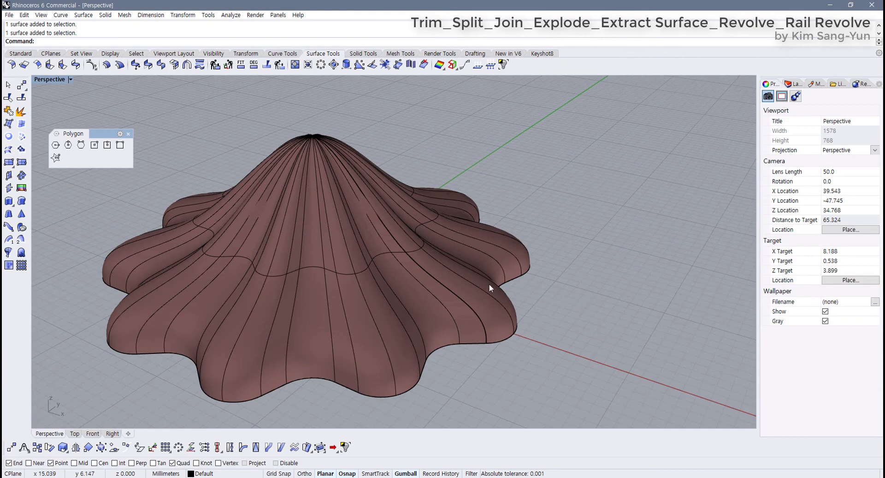
scroll(490, 285, down, 2)
right_drag(423, 333, 437, 300)
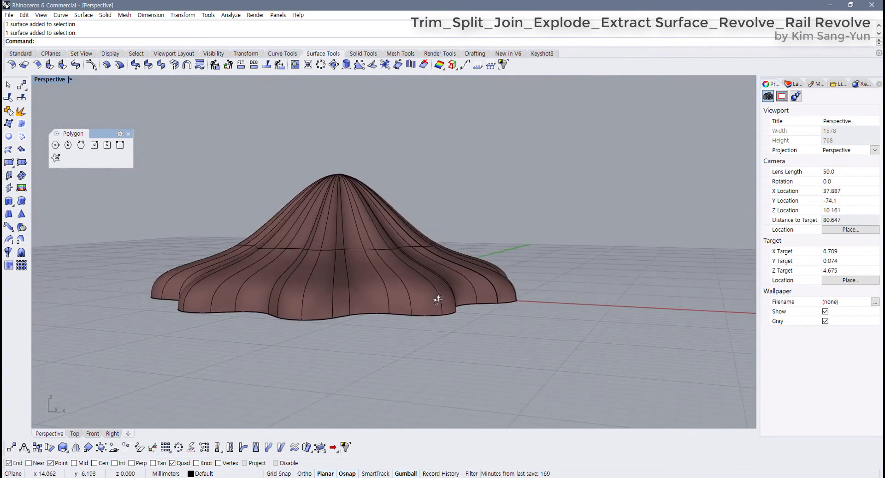
double_click(59, 80)
Draw a corner-to-corner rectangular plane surface beside the rail-revolved surface in the Top view
click(28, 54)
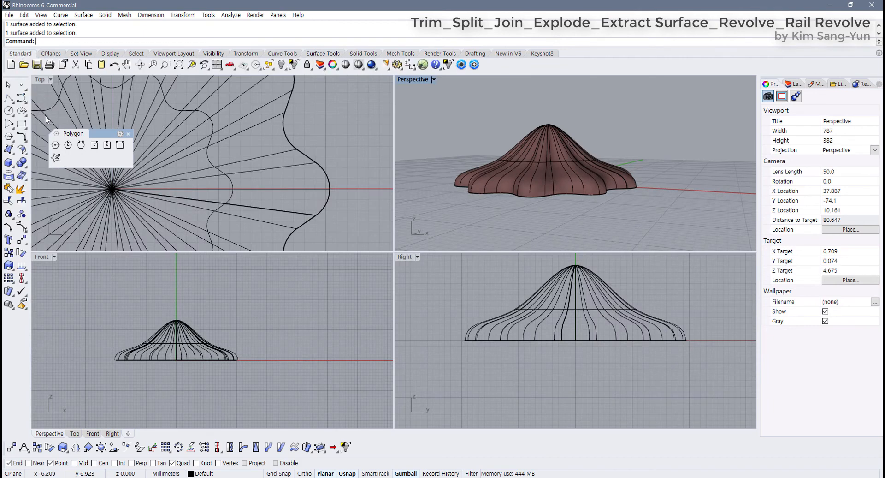
click(248, 54)
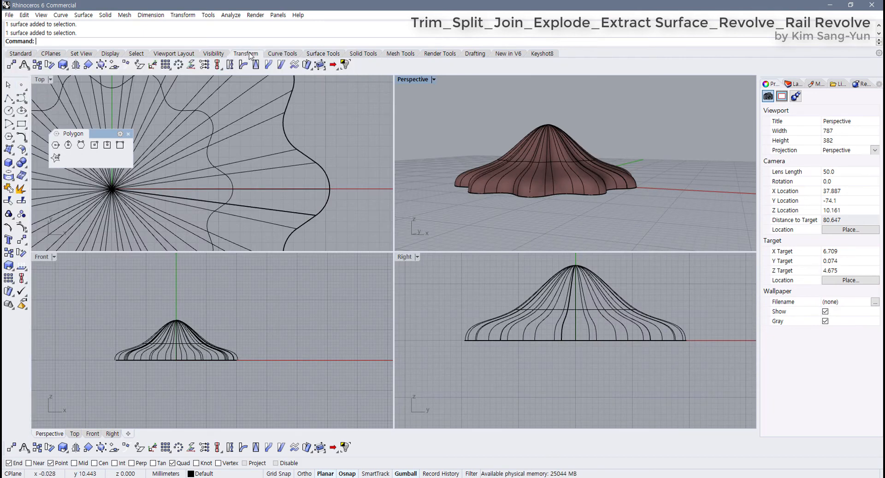
click(323, 54)
click(8, 162)
scroll(269, 189, down, 5)
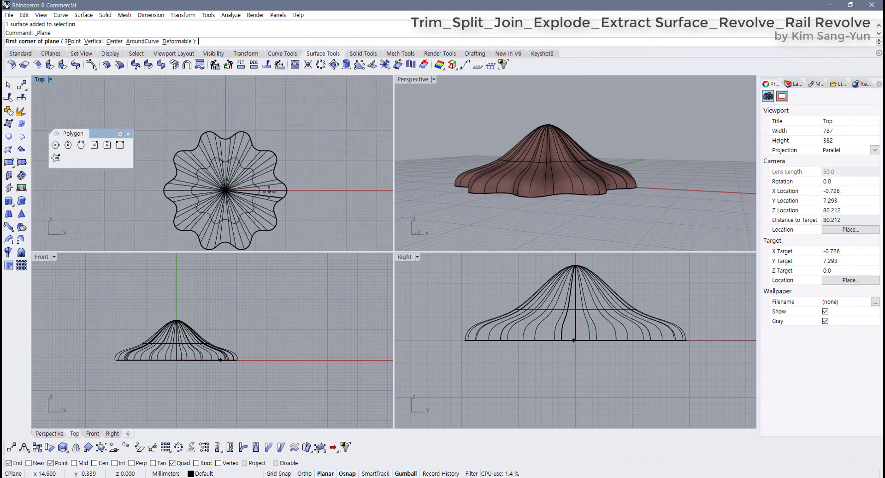
click(178, 151)
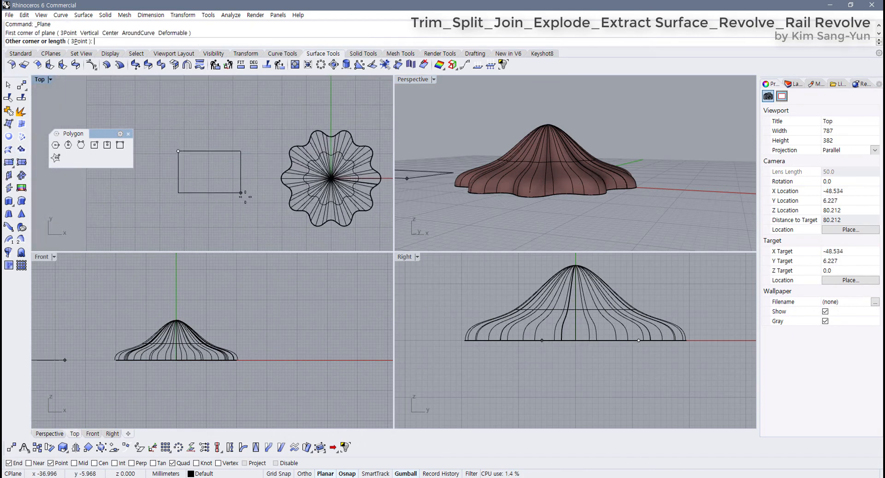
click(269, 224)
Examine the plane and the revolved surface from below in the maximized Perspective view to compare their face colors
double_click(413, 80)
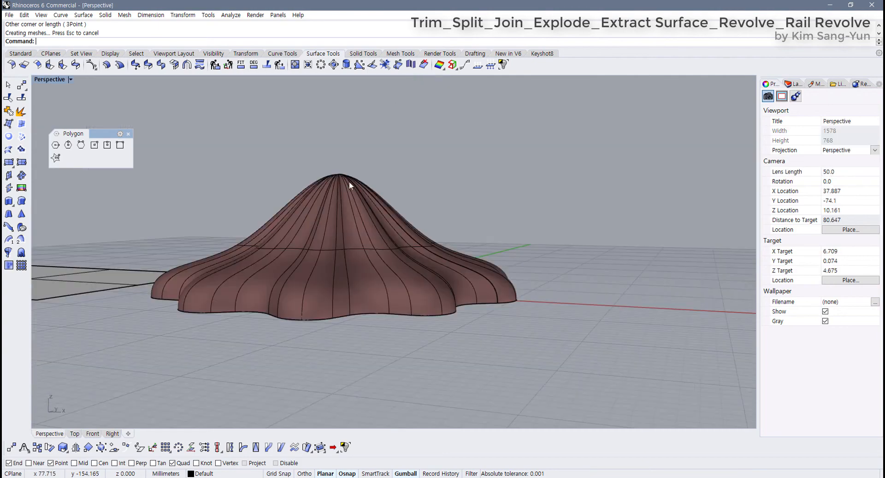
right_drag(350, 184, 433, 350)
click(283, 304)
key(Escape)
right_drag(350, 328, 380, 132)
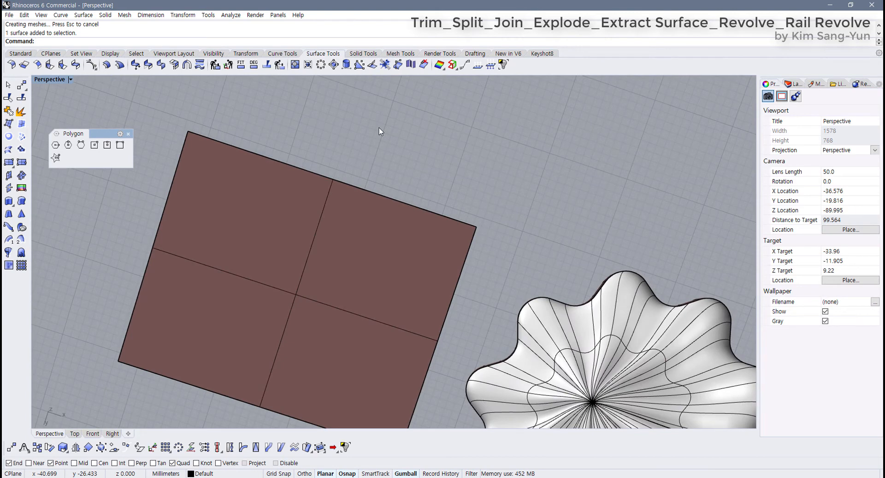
right_drag(338, 190, 320, 235)
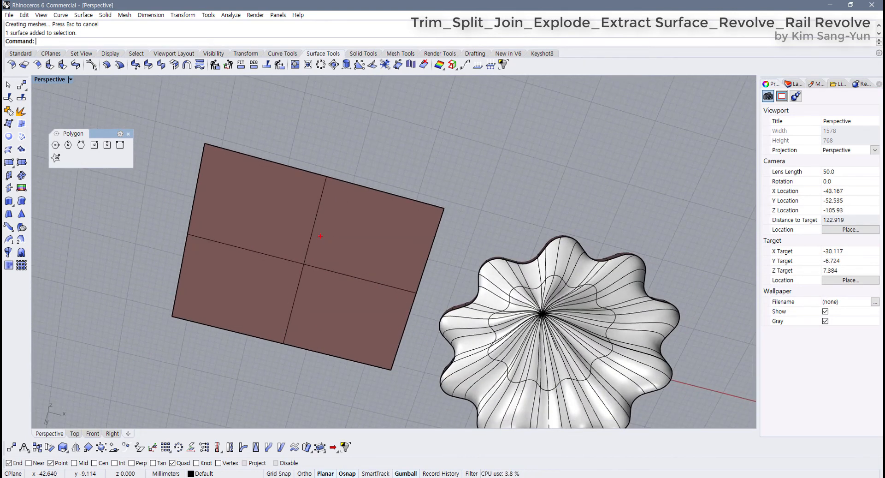
text(Back Face)
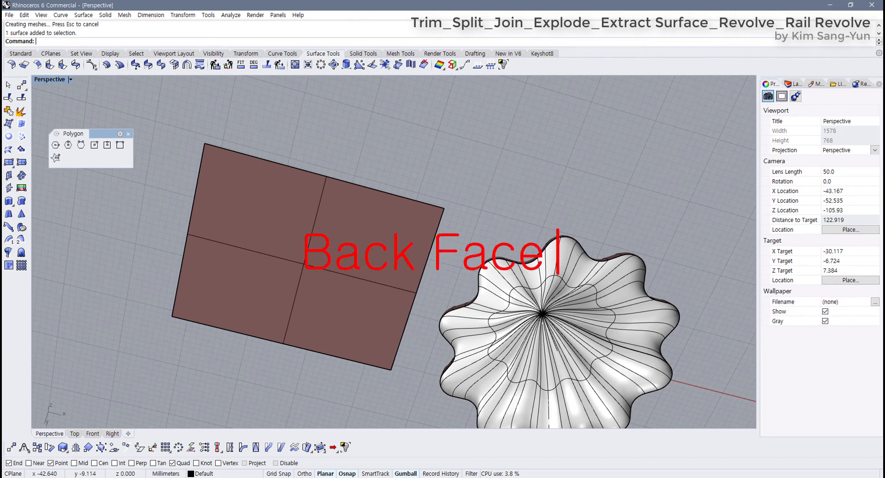
key(Escape)
text(t)
text(Fra)
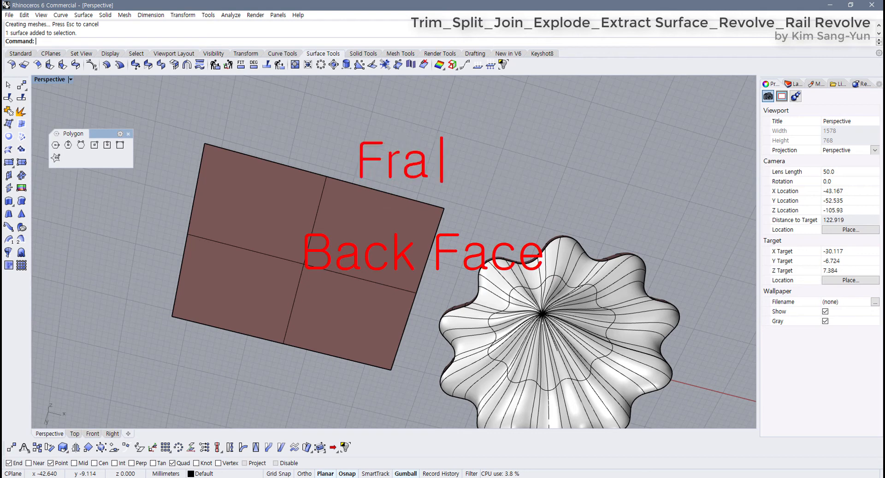
text(o)
key(BackSpace)
key(BackSpace)
text(ont)
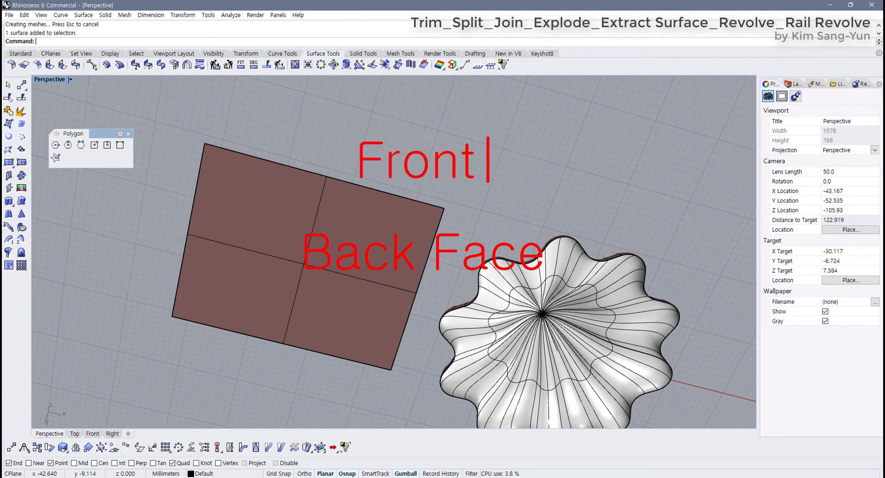
text( FAce)
key(BackSpace)
key(BackSpace)
key(BackSpace)
text(a)
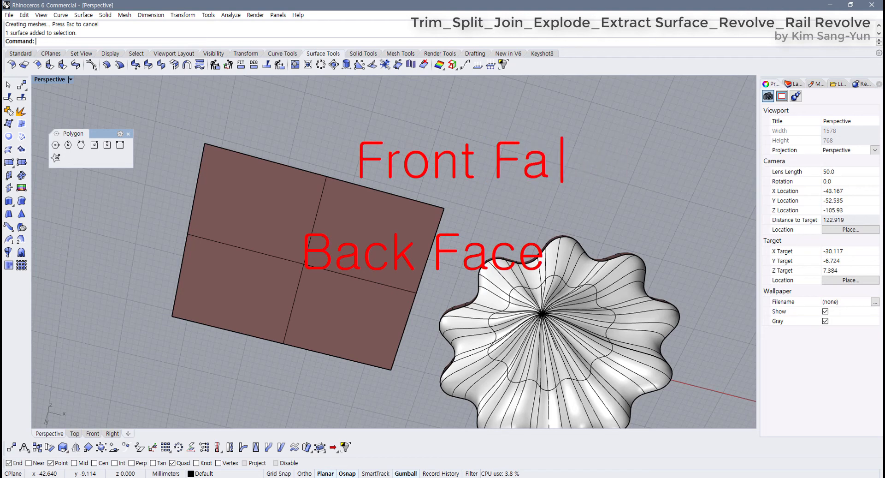
text(ce)
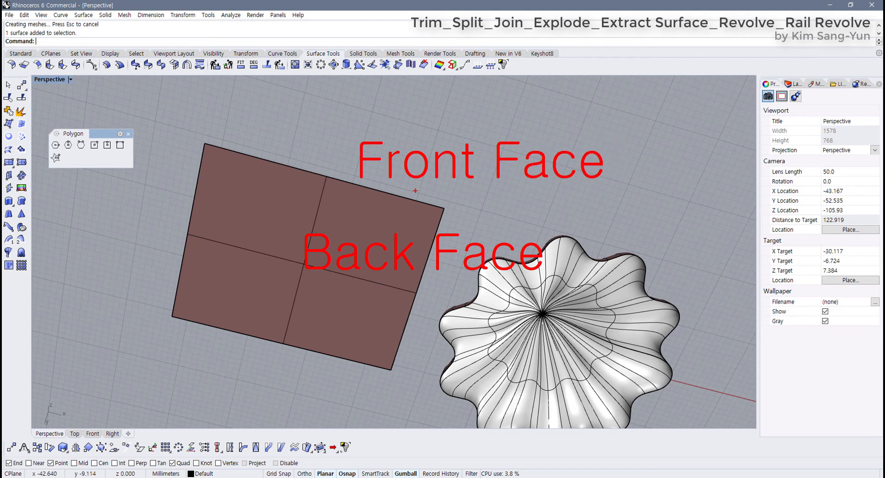
drag(335, 194, 562, 194)
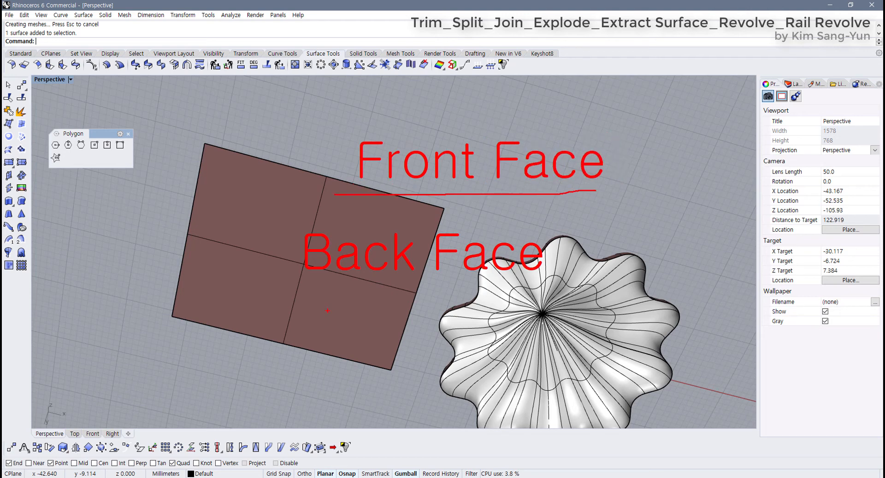
drag(238, 291, 563, 261)
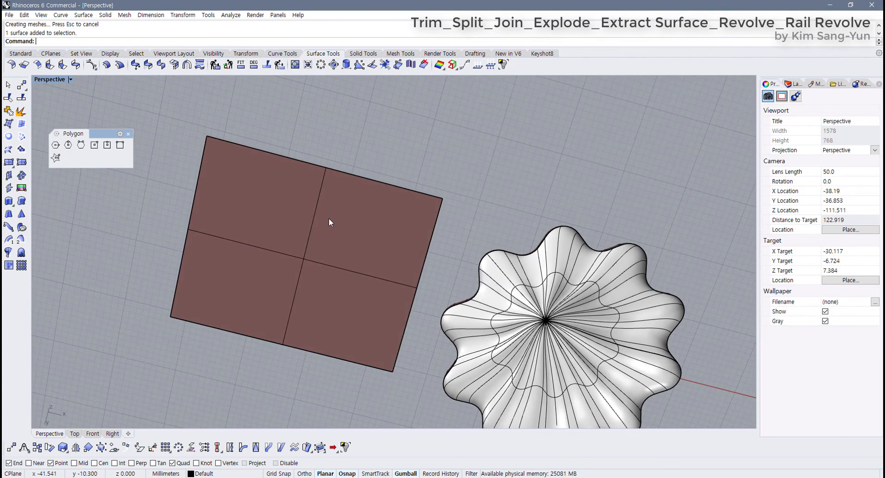
Inspect the plane and the revolved surface from above, selecting each to compare its front and back faces
click(330, 217)
right_drag(318, 207, 315, 309)
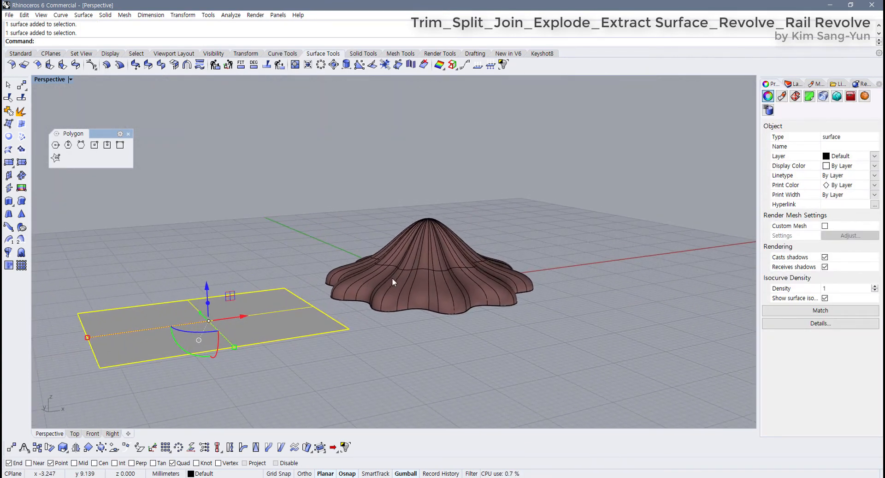
right_drag(392, 278, 436, 308)
click(436, 308)
click(433, 286)
key(Escape)
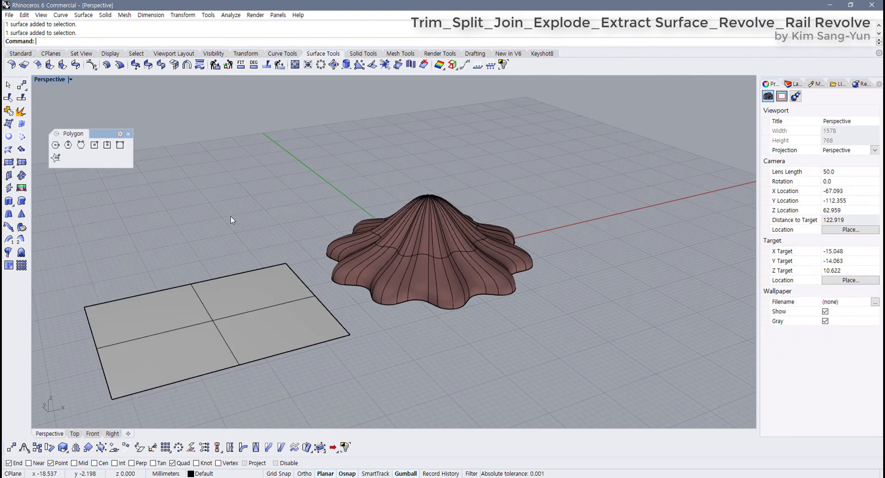
Preview both surfaces in Rendered display mode, return to Shaded mode, and inspect the revolved surface up close
click(70, 80)
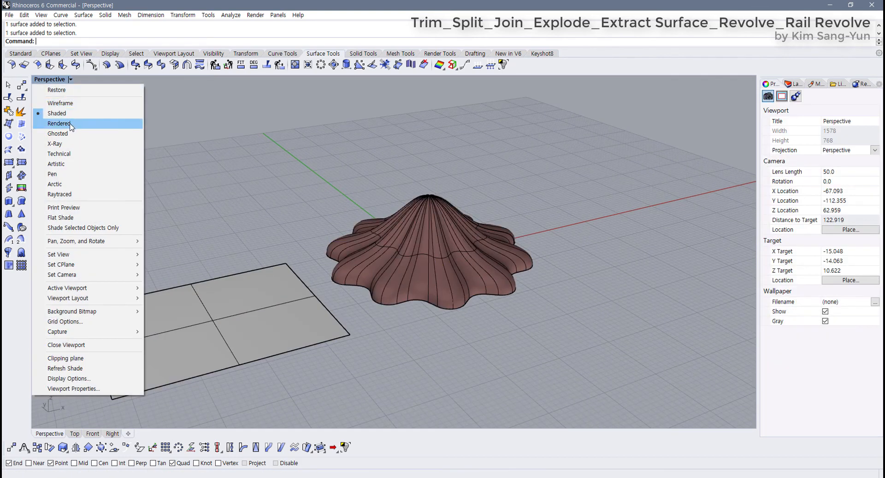
click(71, 124)
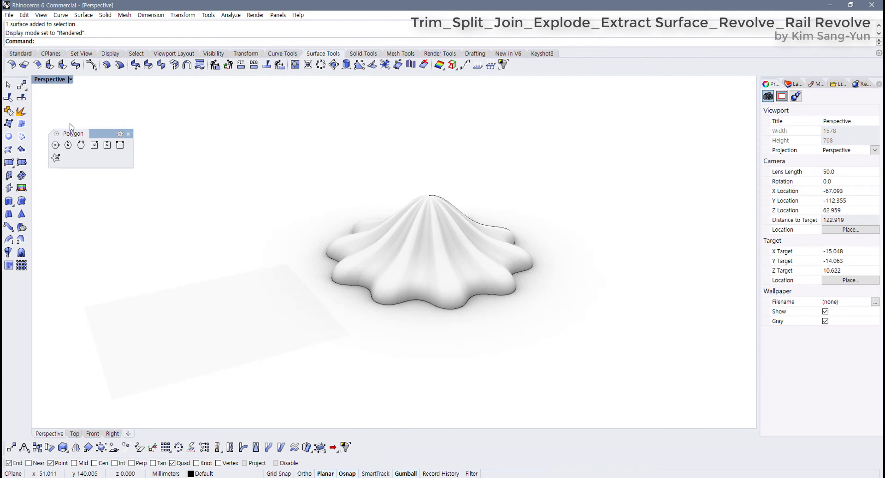
click(70, 79)
click(56, 113)
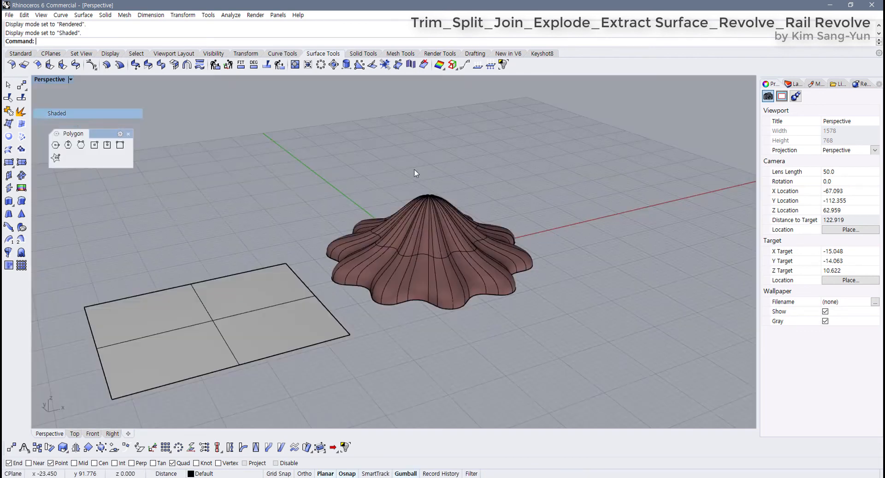
scroll(464, 237, up, 4)
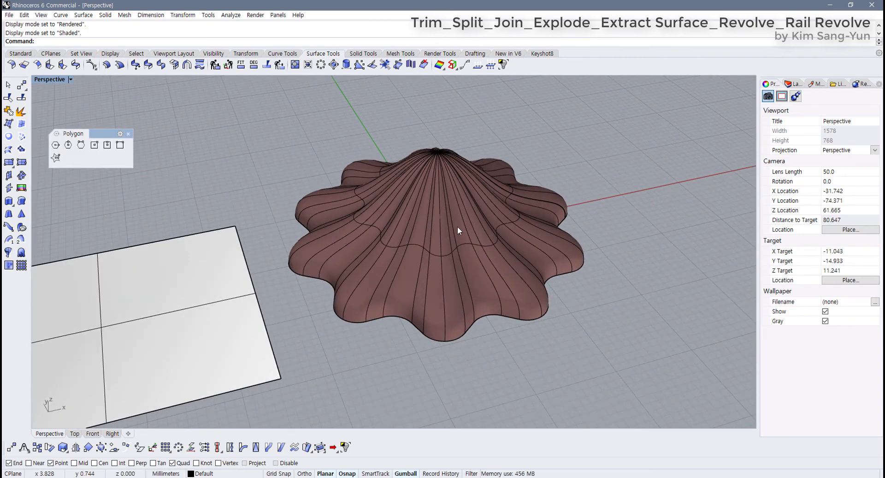
scroll(326, 254, up, 2)
scroll(325, 249, down, 6)
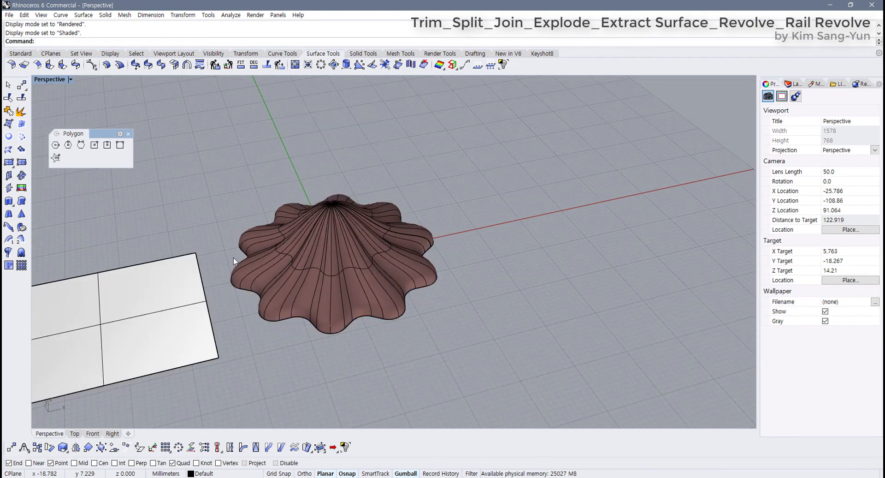
Delete the plane surface and restore the four-viewport layout with the revolved surface selected
click(199, 270)
key(Delete)
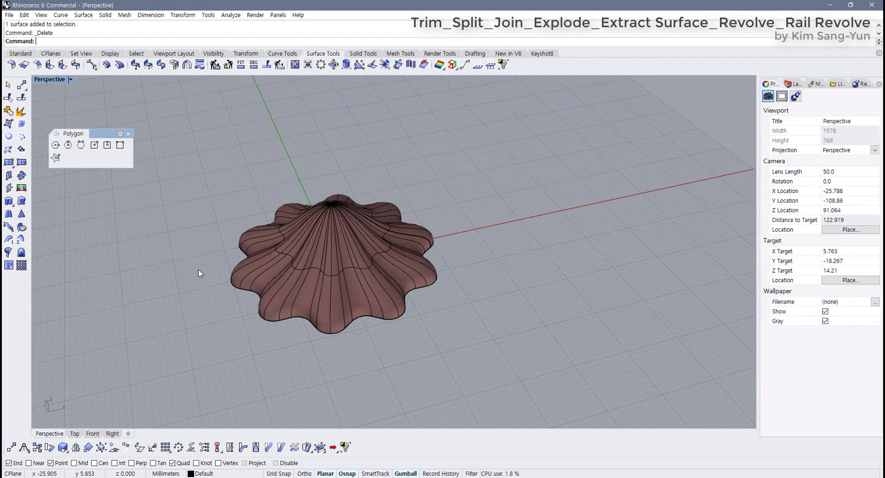
shift+right_drag(326, 247, 287, 275)
click(287, 275)
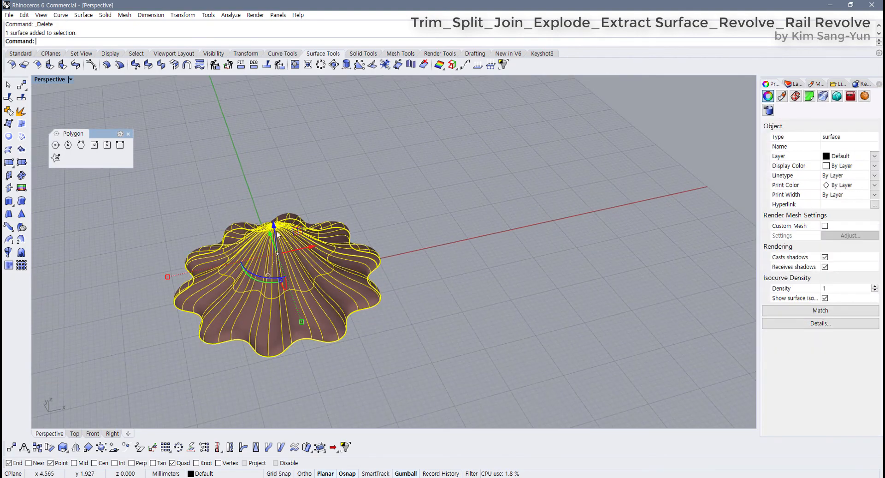
double_click(58, 82)
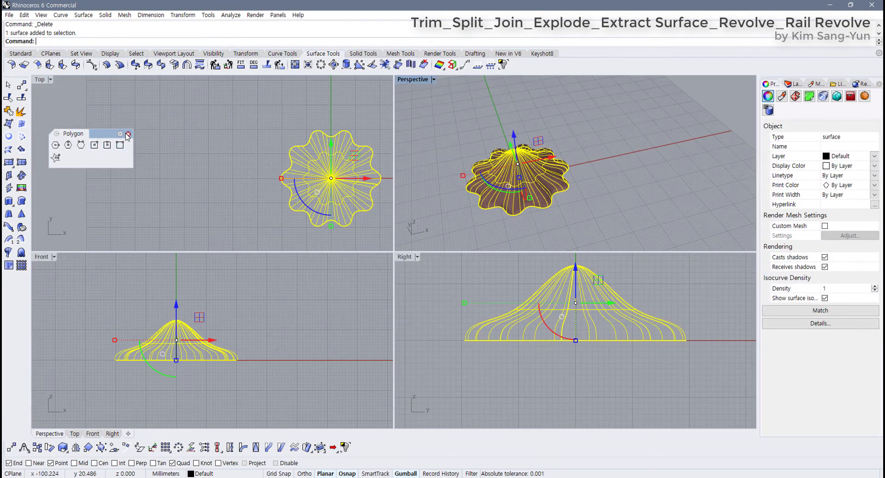
Try to shift a duplicate of the revolved surface along the X axis in the Top view, and undo the move
right_drag(360, 178, 168, 177)
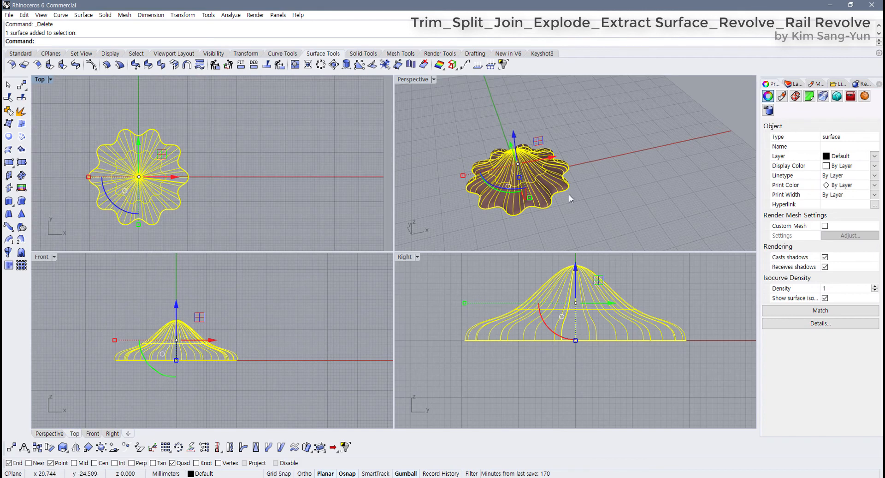
key(alt)
drag(173, 177, 303, 177)
key(ctrl+z)
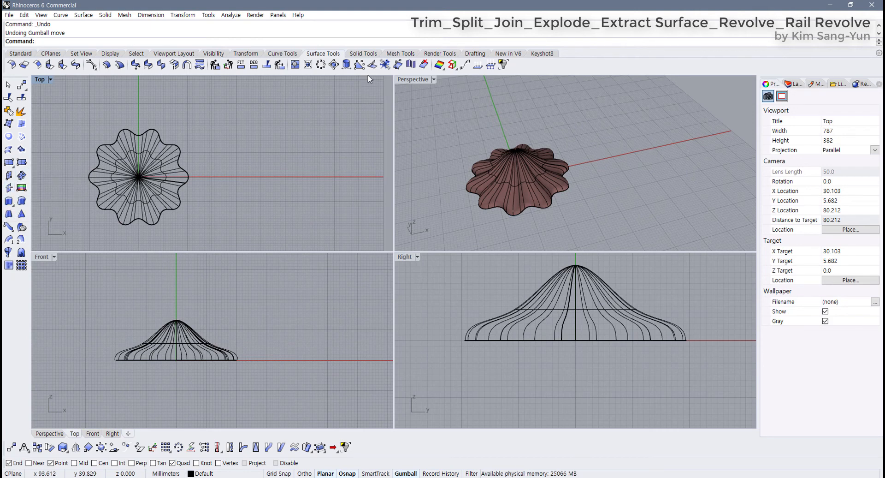
Create a solid vertical cylinder with its base centered on the revolved surface's apex, extending upward in the Front view
click(358, 55)
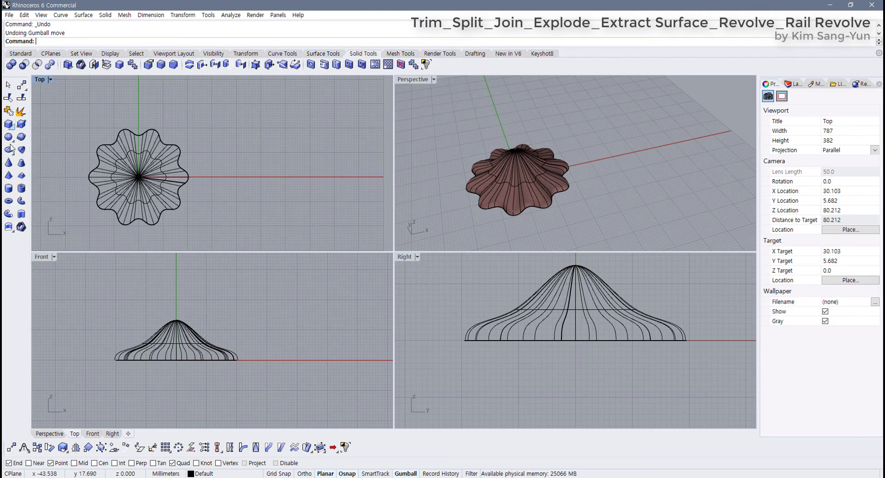
click(8, 188)
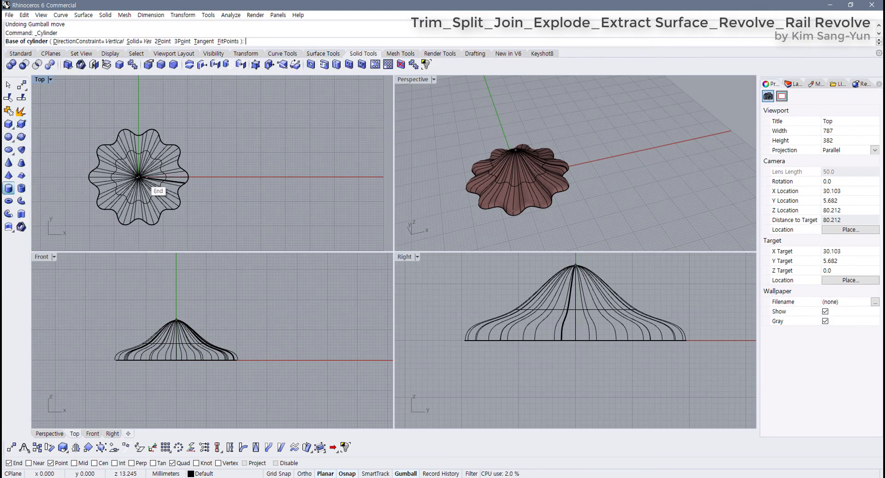
click(138, 177)
click(156, 160)
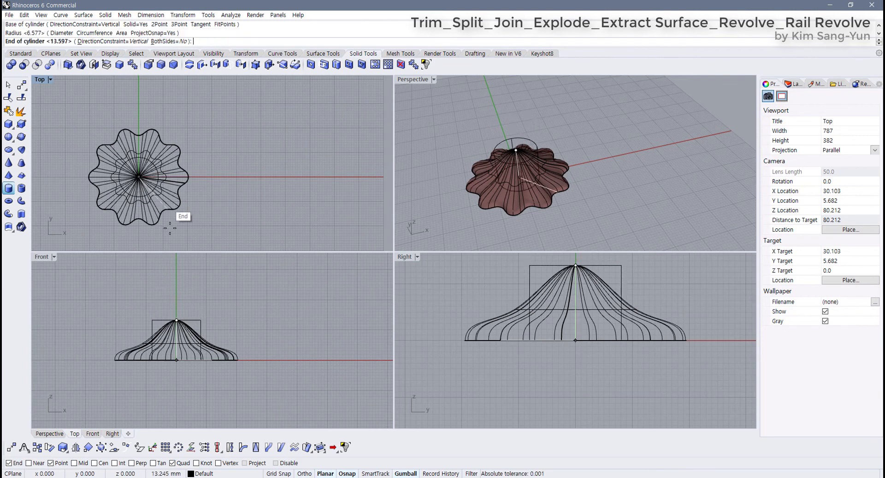
scroll(190, 311, down, 2)
right_drag(191, 306, 189, 345)
click(194, 296)
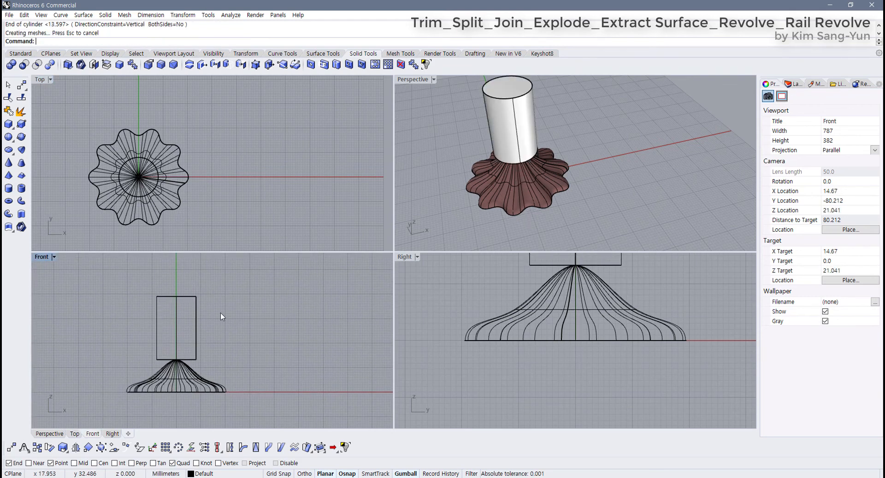
Move the cylinder straight down in the Front view so its lower part intersects the revolved surface
right_drag(220, 314, 227, 306)
click(183, 313)
right_drag(174, 314, 175, 313)
drag(183, 291, 183, 312)
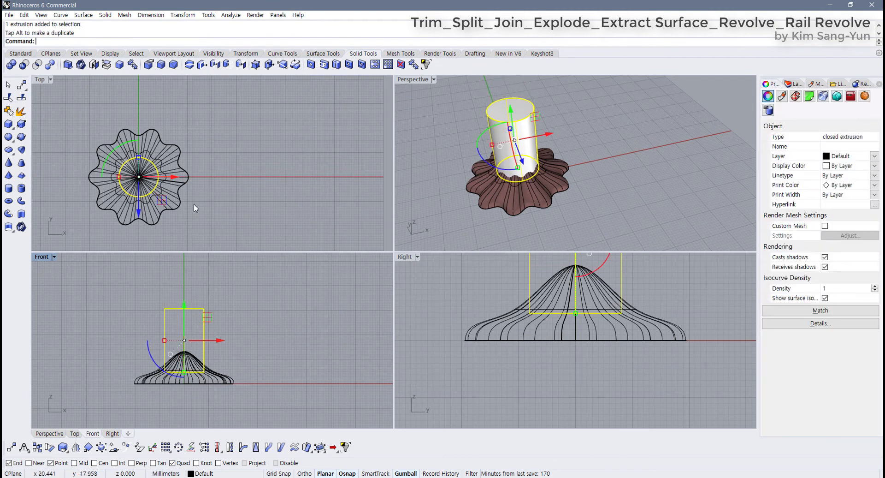
Copy the cylinder and revolved surface together with their curves about 49 mm along the X axis, and maximize the Perspective view
mouse_move(211, 202)
mouse_down()
mouse_move(178, 191)
mouse_move(134, 154)
mouse_move(141, 176)
mouse_move(288, 181)
mouse_up()
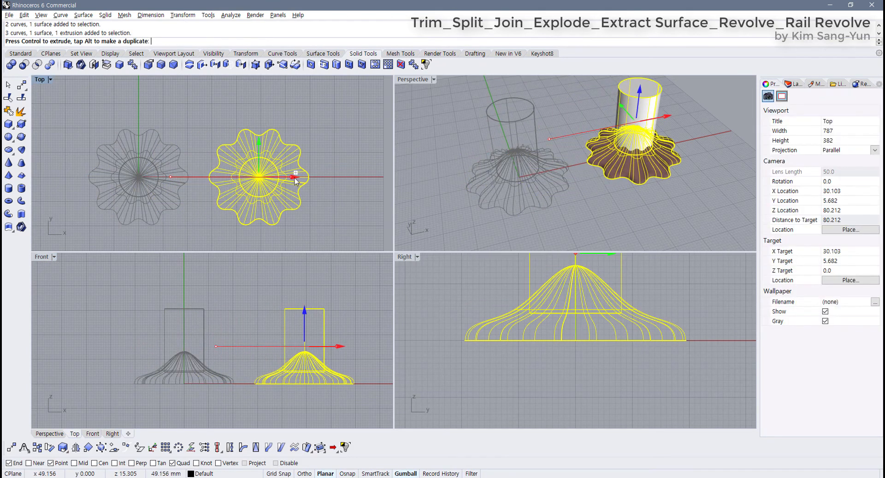
key(ctrl+alt+s)
double_click(416, 83)
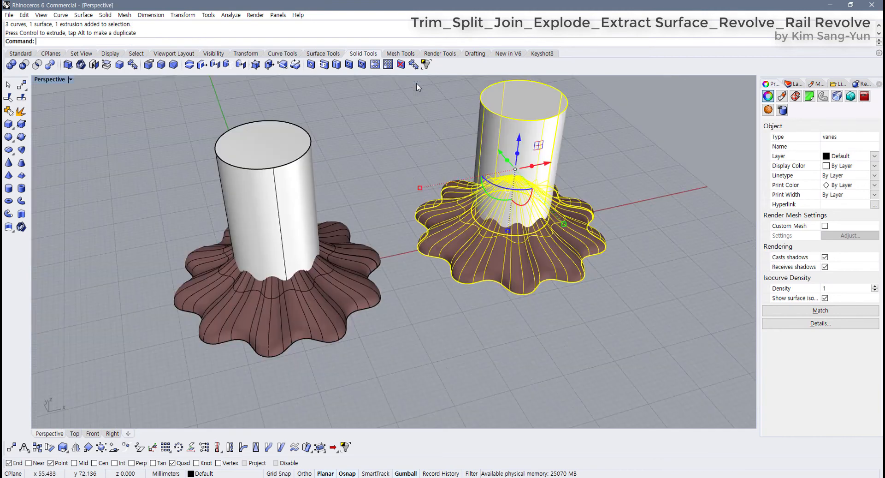
click(455, 301)
Analyze the direction of the original revolved surface and inspect its direction arrows from above and underneath
right_drag(455, 301, 376, 284)
click(354, 295)
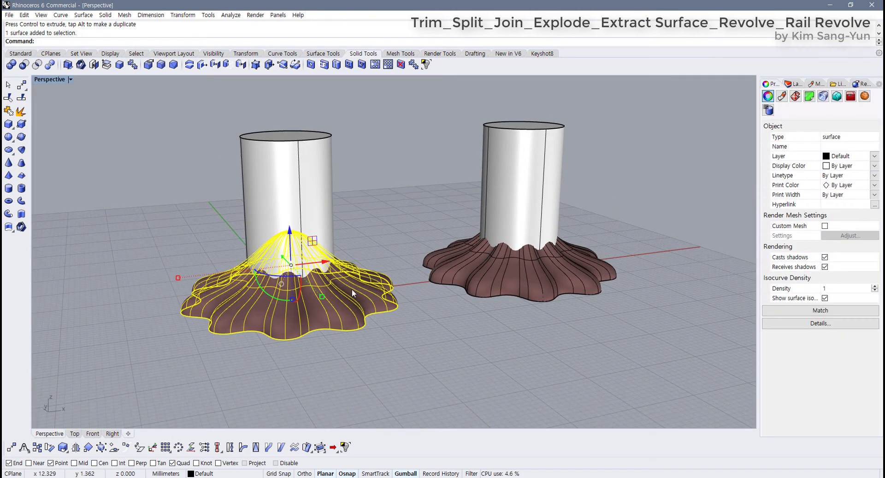
click(24, 55)
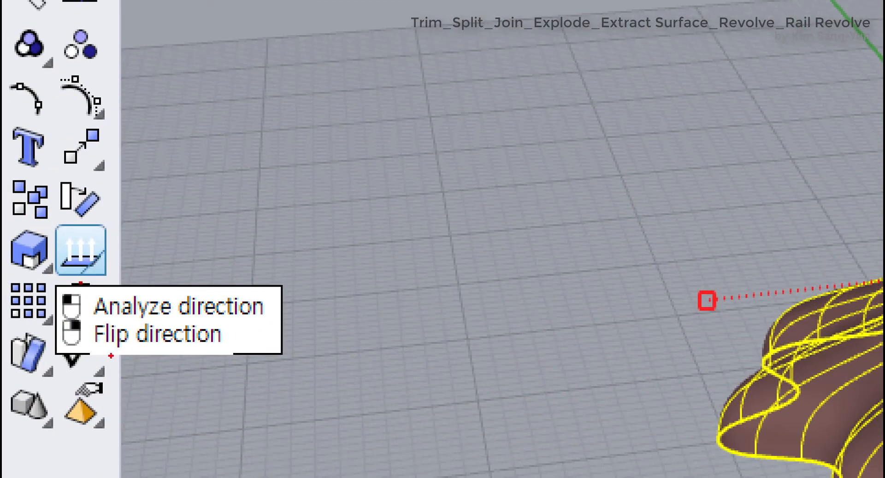
mouse_move(81, 373)
mouse_down()
mouse_move(102, 315)
mouse_move(226, 335)
mouse_move(27, 377)
mouse_up()
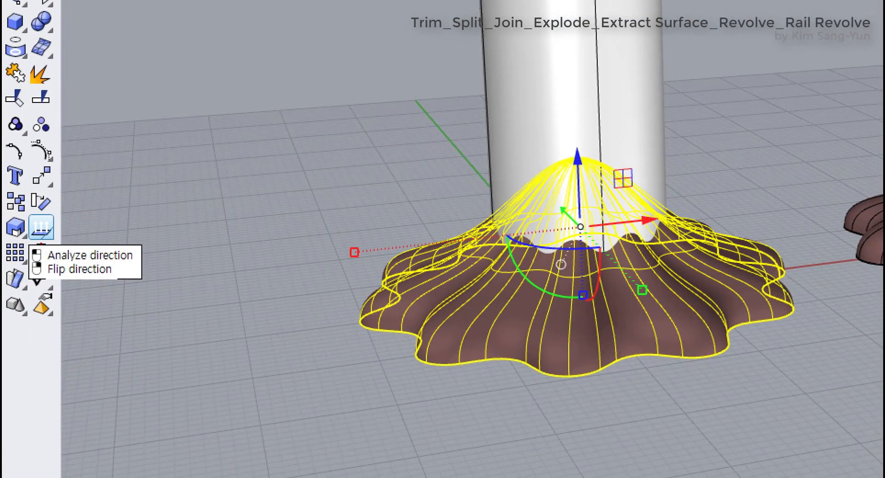
mouse_move(17, 252)
mouse_down()
mouse_move(75, 265)
mouse_move(140, 260)
mouse_move(54, 237)
mouse_up()
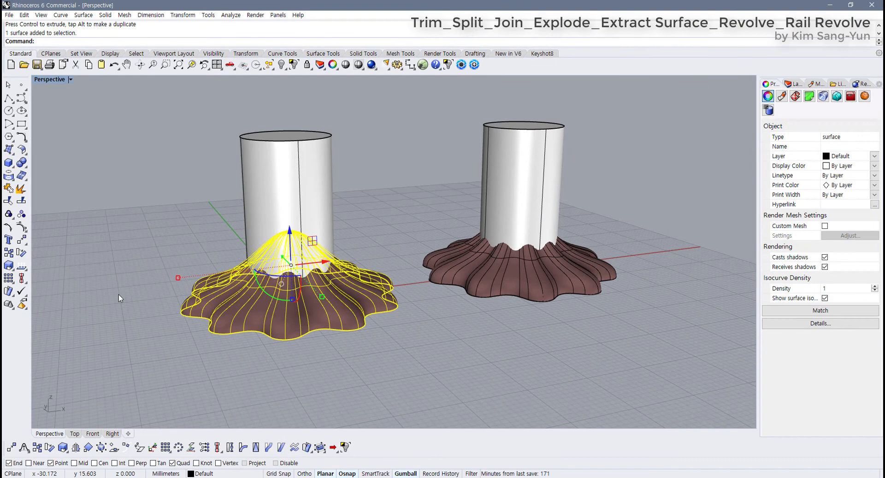
click(134, 304)
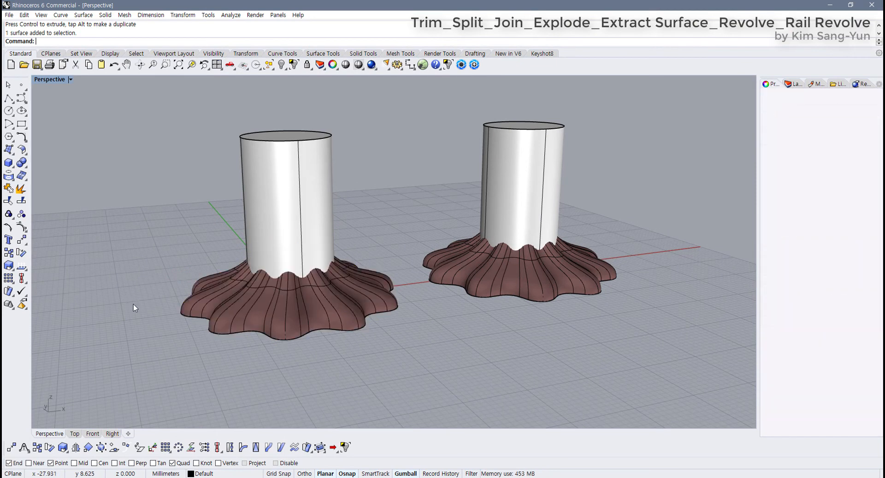
click(196, 311)
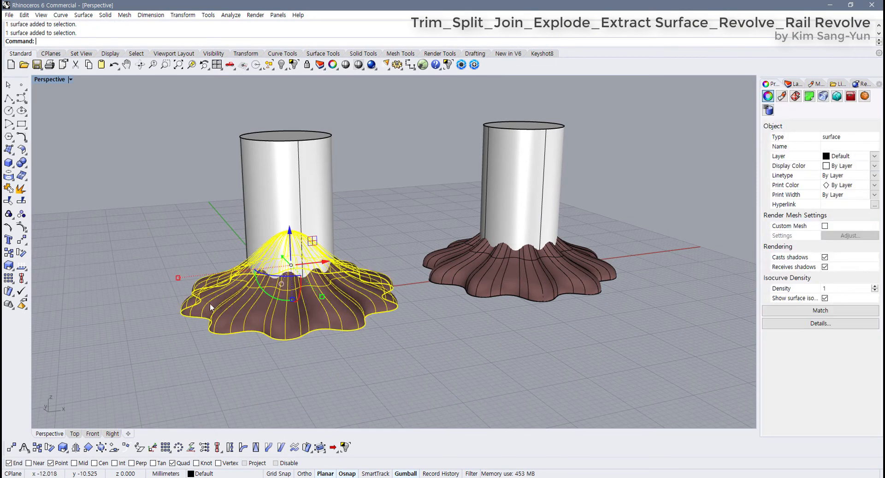
click(22, 266)
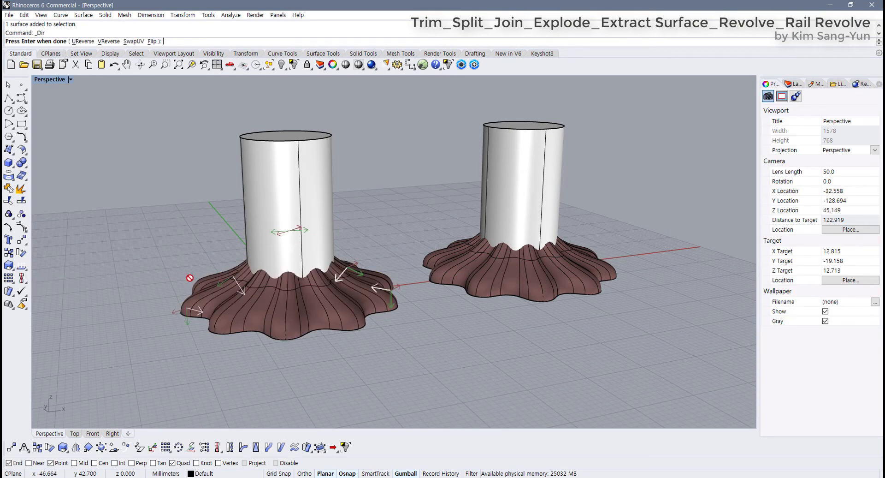
right_drag(248, 345, 227, 232)
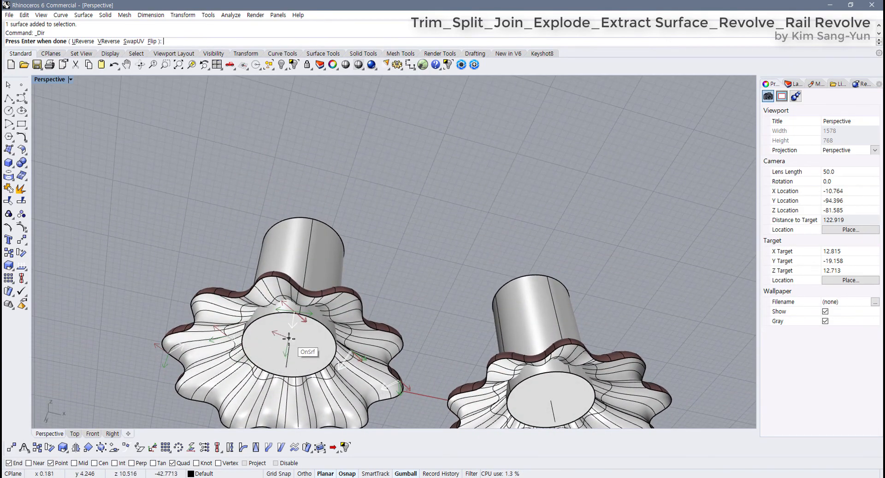
right_drag(288, 338, 251, 358)
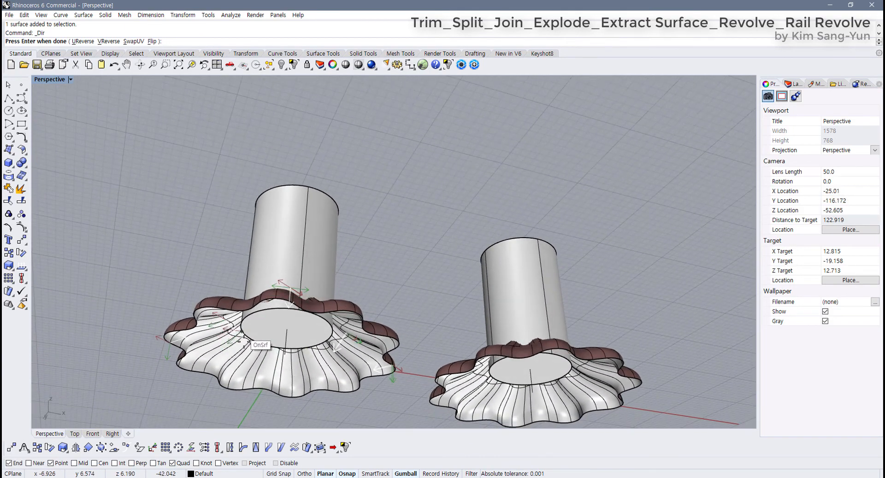
right_click(275, 337)
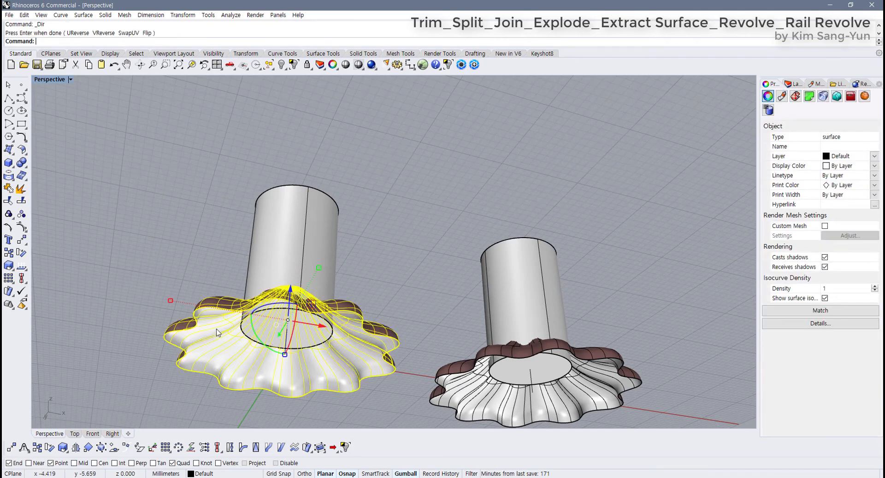
right_drag(275, 337, 226, 369)
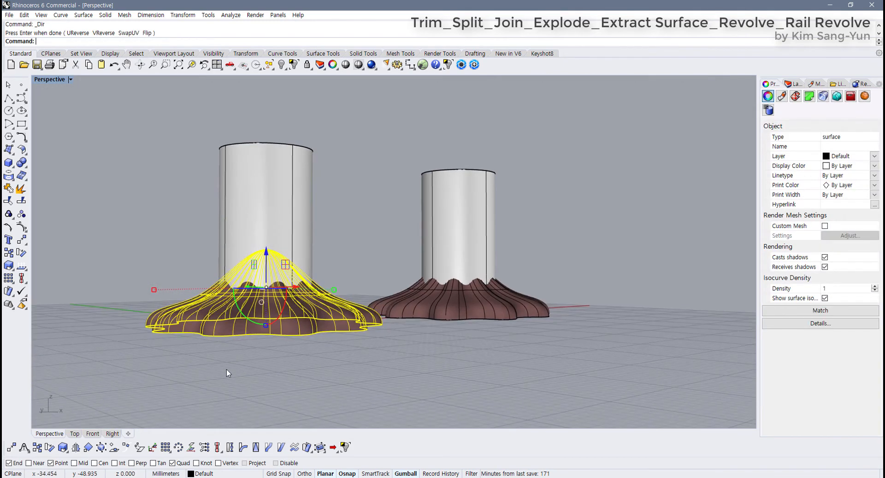
Flip the original revolved surface's direction back and forth, ending with its white front face pointing outward
right_click(21, 267)
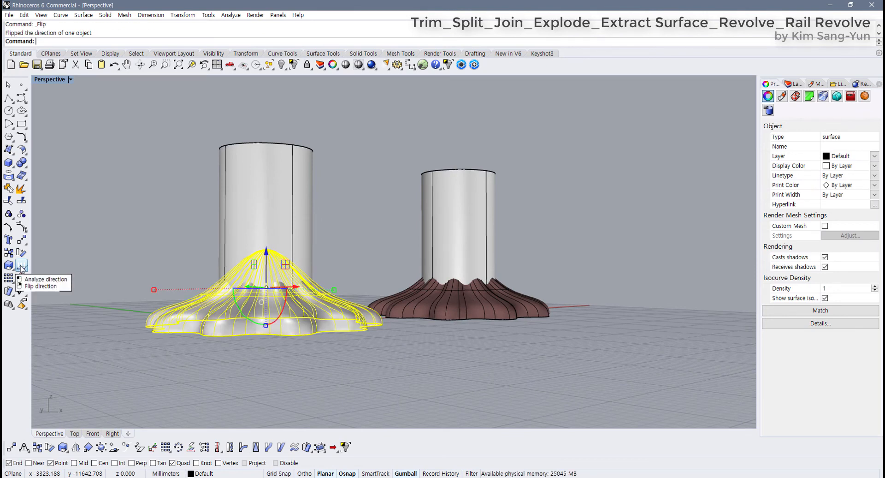
right_click(21, 267)
right_click(22, 266)
right_click(21, 266)
right_click(21, 266)
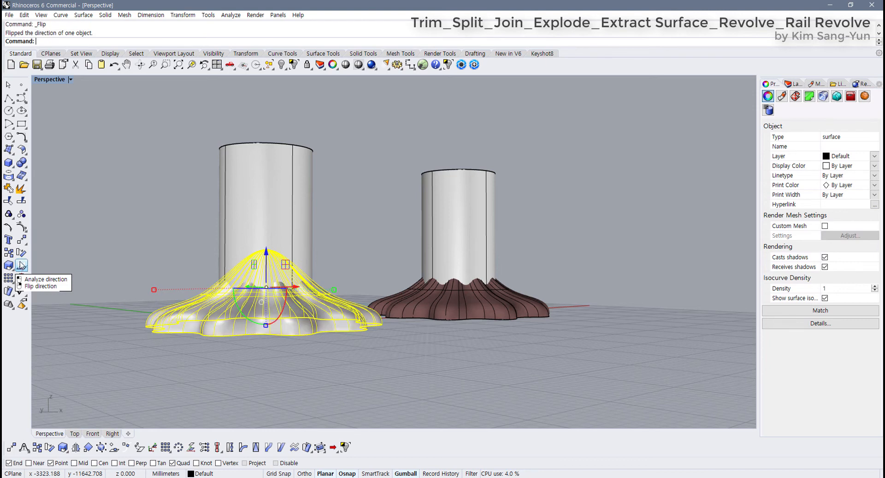
right_click(21, 265)
right_click(21, 265)
right_click(22, 267)
right_click(21, 267)
Compare the face colors of the flipped original surface and the unflipped duplicate in the Perspective view
click(368, 384)
click(433, 323)
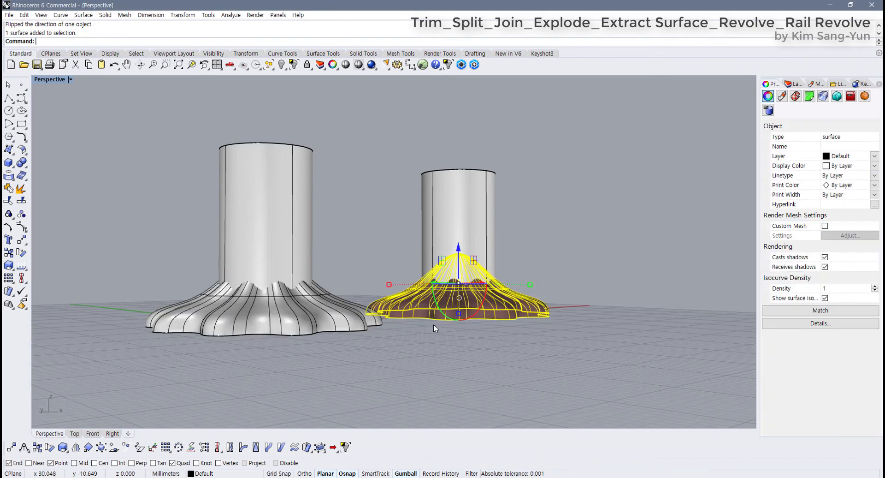
click(461, 333)
right_drag(463, 337, 321, 329)
click(338, 326)
click(373, 347)
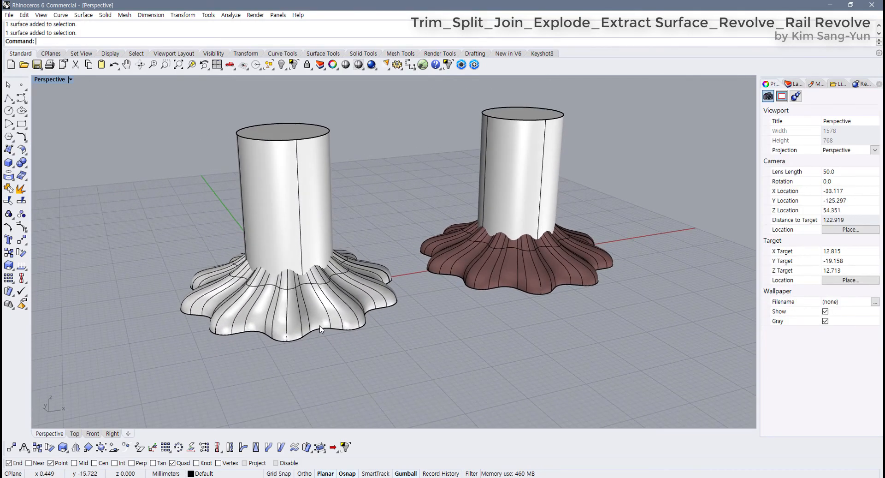
Boolean union the original cylinder with its flipped revolved surface
scroll(321, 329, up, 2)
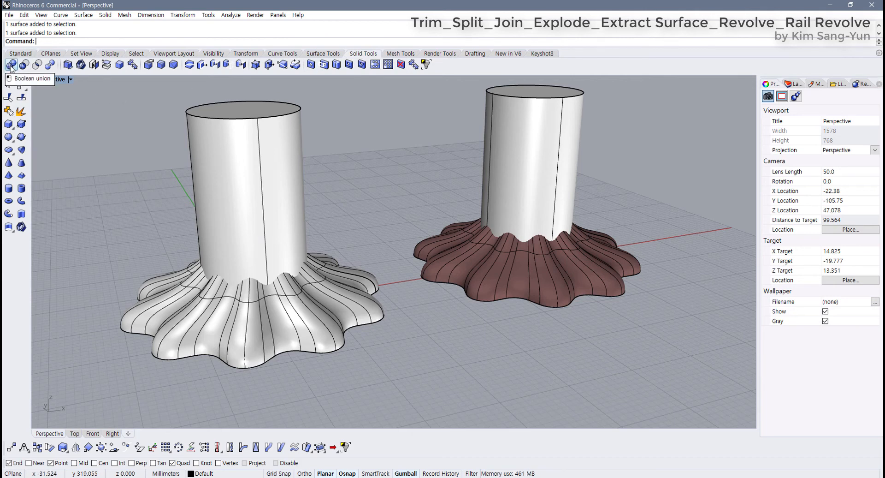
drag(301, 270, 297, 274)
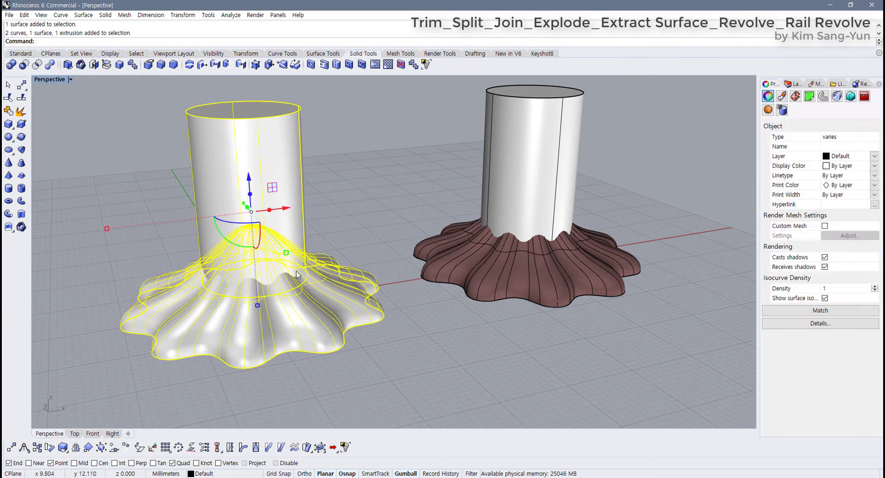
click(17, 66)
click(294, 230)
click(348, 218)
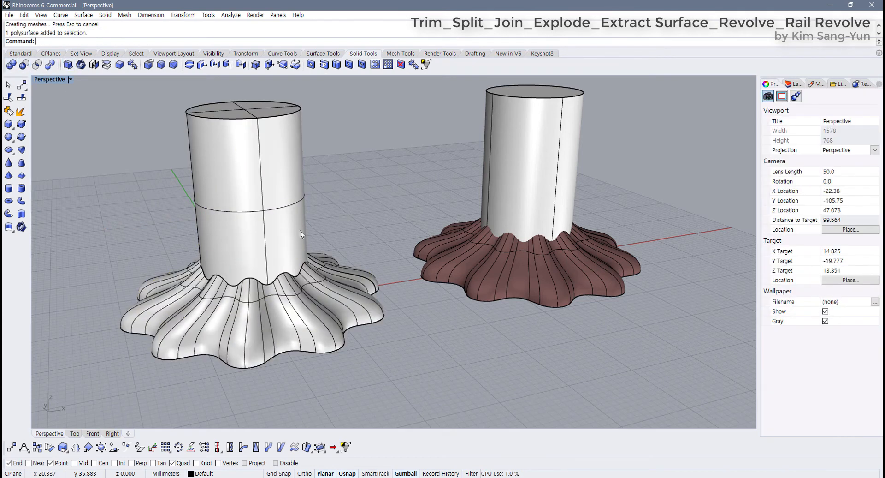
click(295, 226)
click(349, 216)
Try a Boolean union of the duplicate cylinder and its unflipped revolved surface, and inspect the opening from above
drag(560, 239, 558, 240)
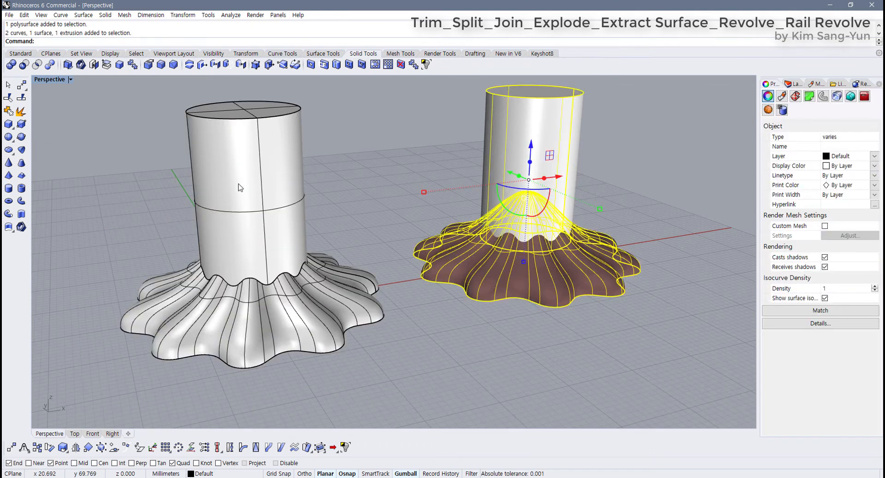
click(11, 64)
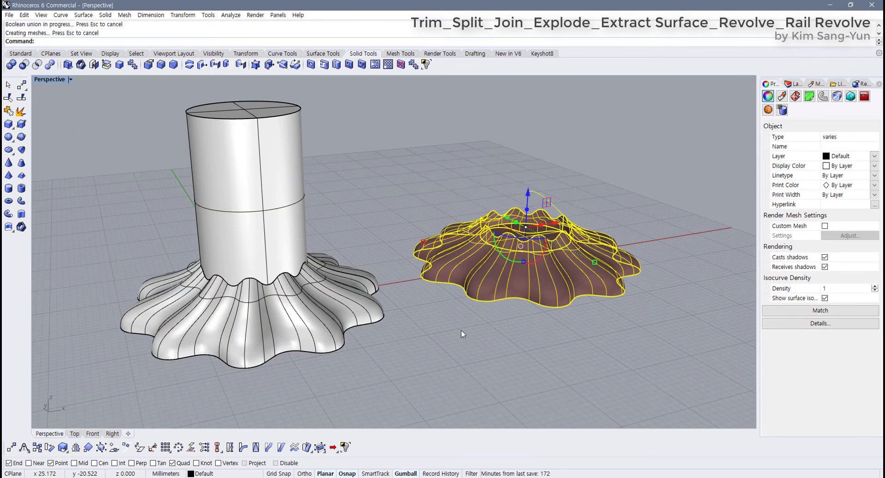
mouse_move(461, 330)
right_down()
mouse_move(491, 279)
mouse_move(473, 323)
right_up()
scroll(597, 90, up, 5)
scroll(570, 160, down, 4)
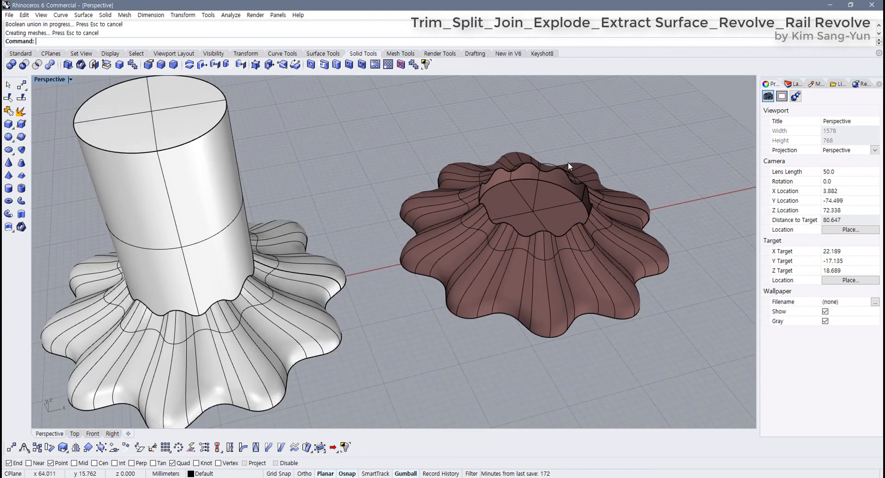
scroll(568, 162, down, 6)
scroll(504, 252, up, 3)
scroll(500, 247, down, 4)
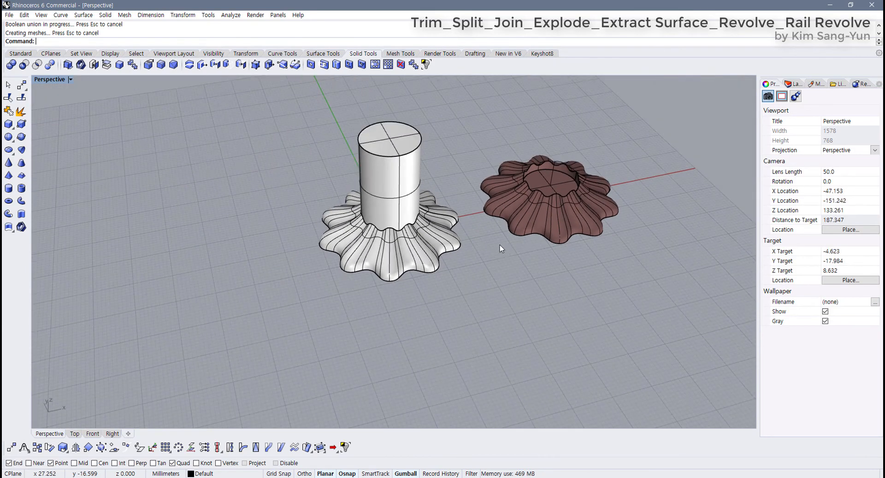
Undo the Boolean unions of both cylinder and revolved surface pairs
shift+right_drag(500, 247, 425, 361)
right_drag(453, 302, 406, 260)
scroll(423, 261, up, 8)
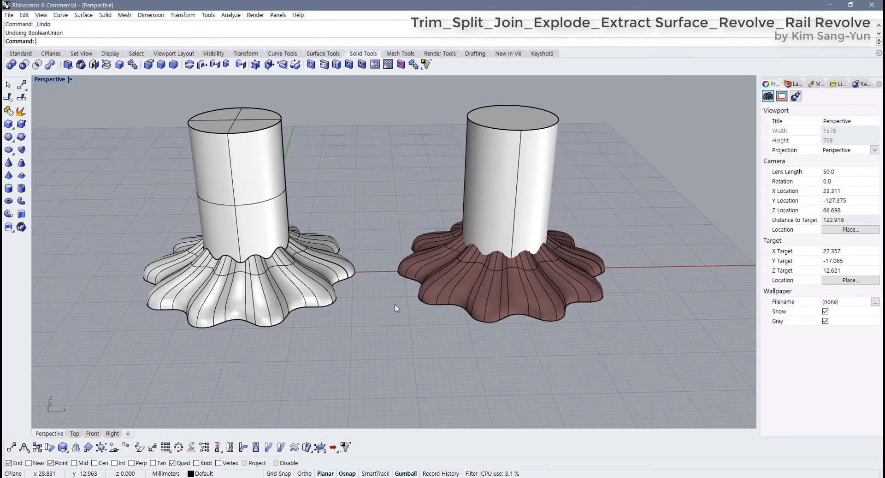
click(351, 282)
click(351, 283)
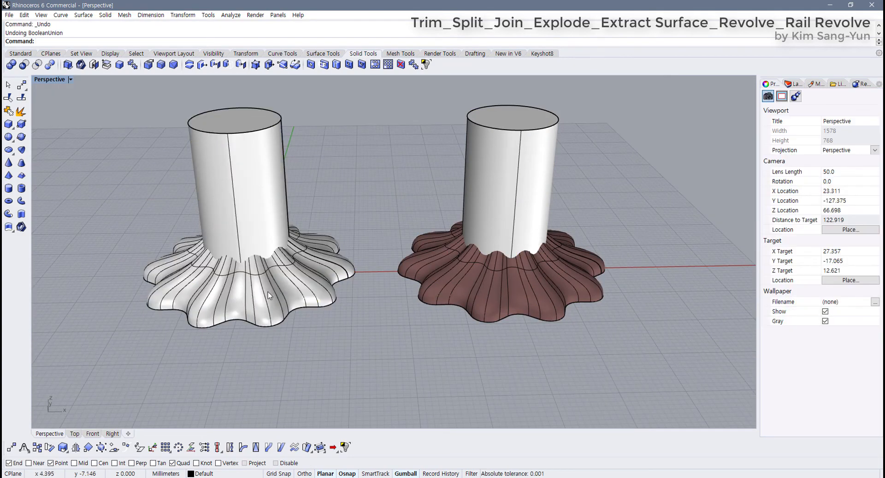
right_drag(267, 292, 284, 297)
drag(352, 349, 241, 252)
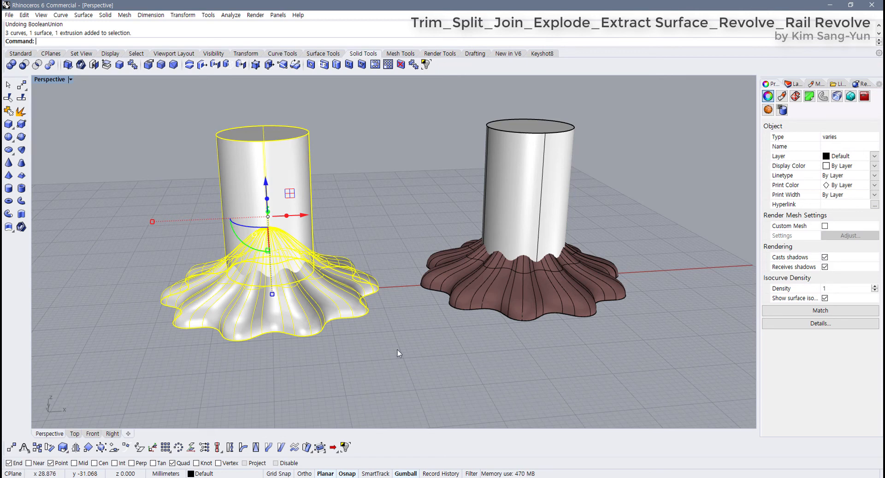
drag(366, 349, 279, 252)
drag(591, 363, 482, 206)
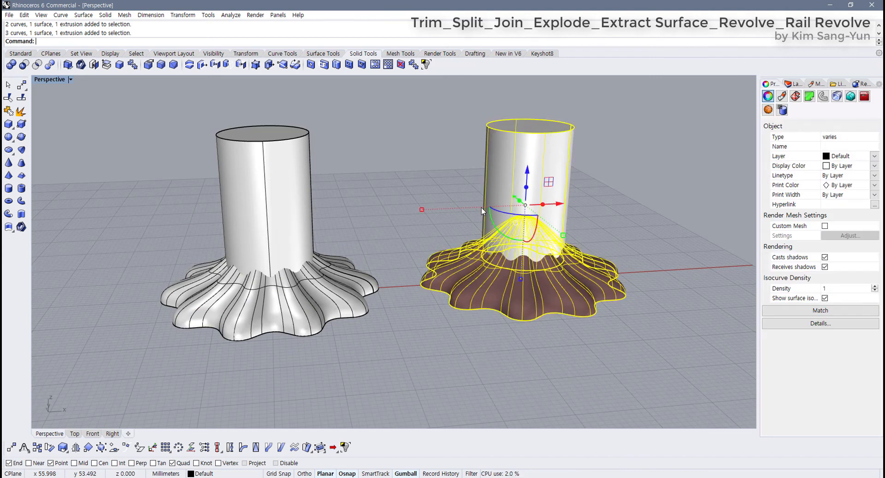
click(454, 328)
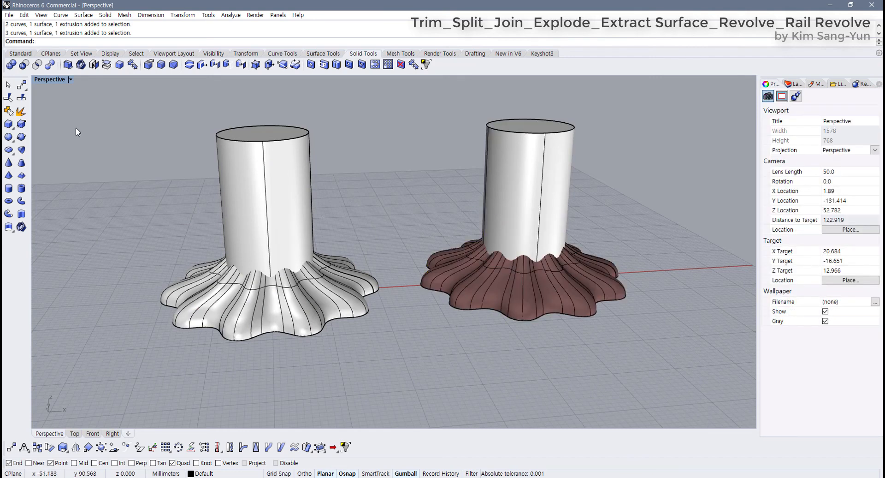
Analyze the direction of the duplicate brown revolved surface and examine where its normal arrows point
click(20, 53)
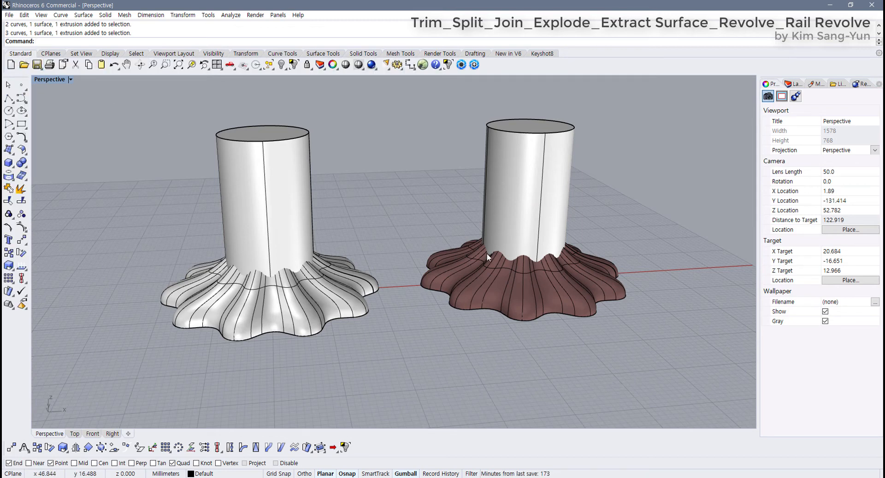
click(488, 278)
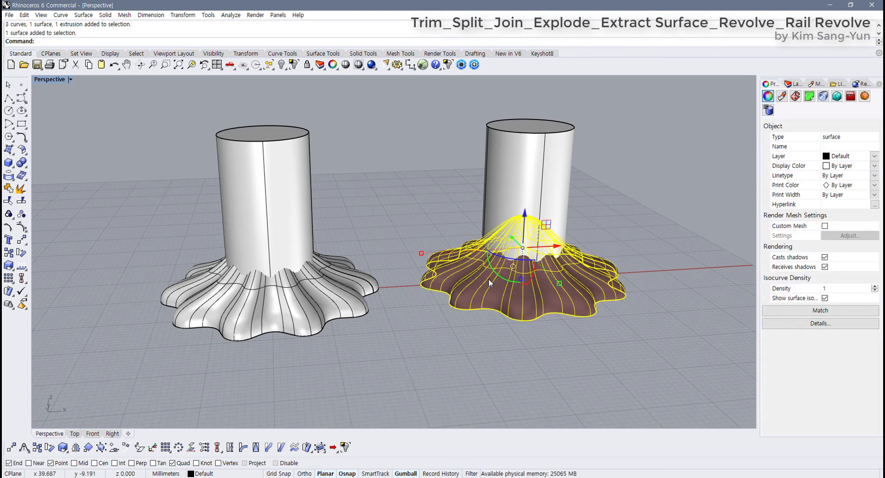
click(469, 333)
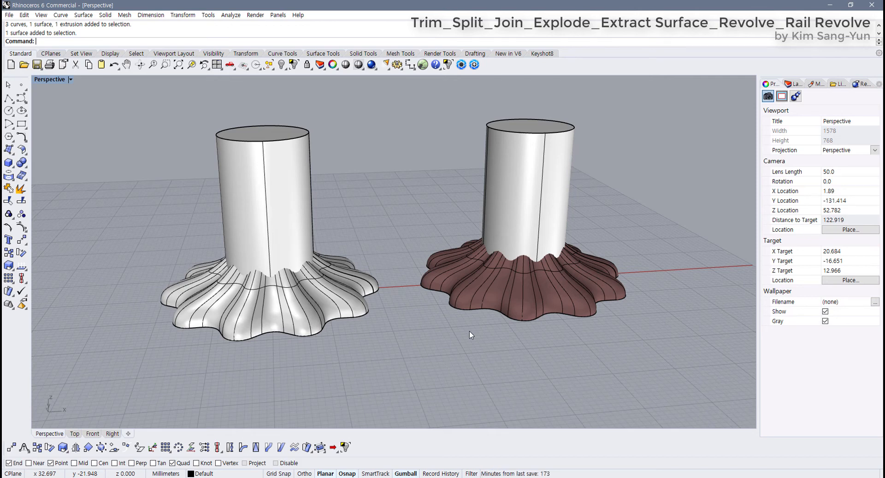
click(488, 295)
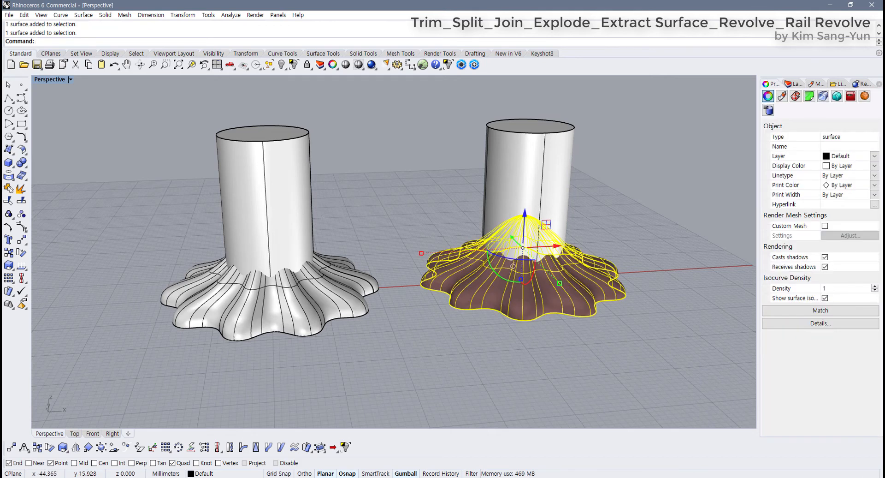
click(21, 267)
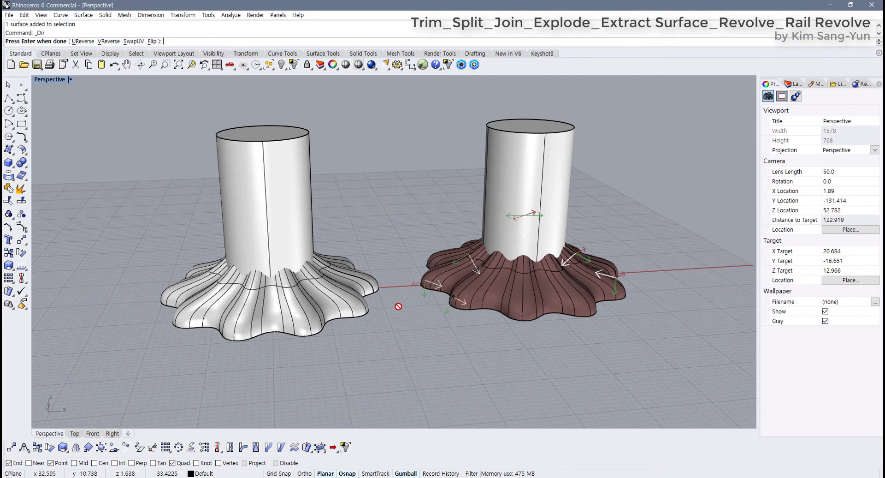
key(Return)
Analyze the direction of the original white revolved surface and flip its normals inward
click(252, 314)
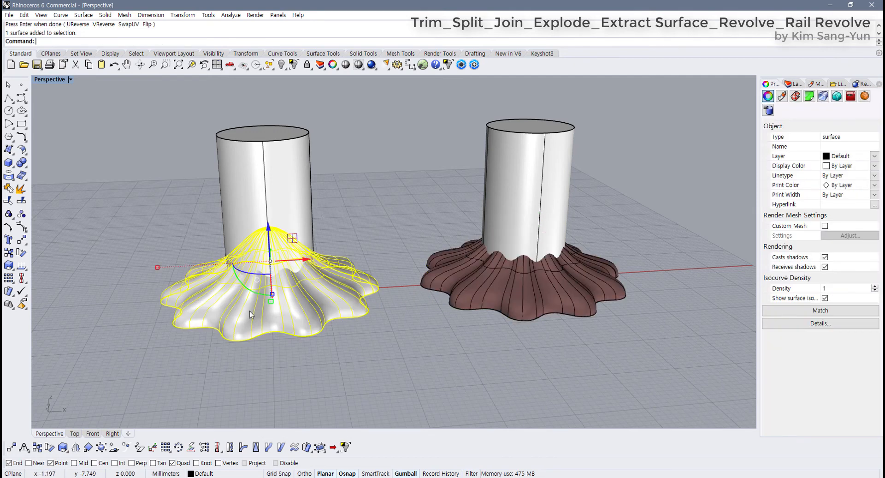
click(21, 265)
right_drag(184, 328, 213, 246)
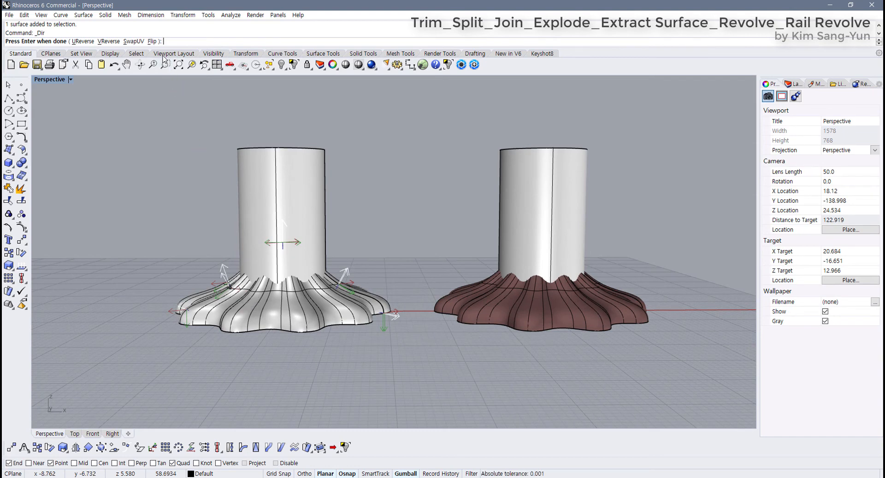
click(152, 41)
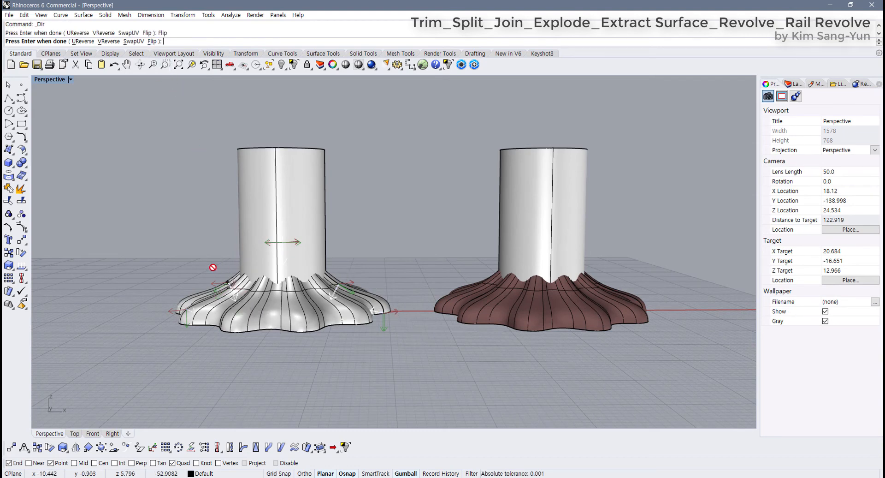
key(Return)
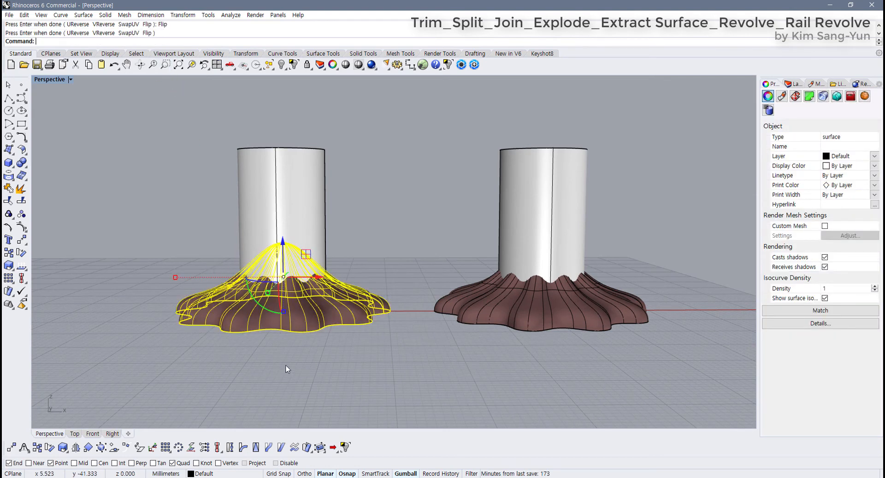
Analyze the original revolved surface's direction again and flip its normals back outward
click(27, 267)
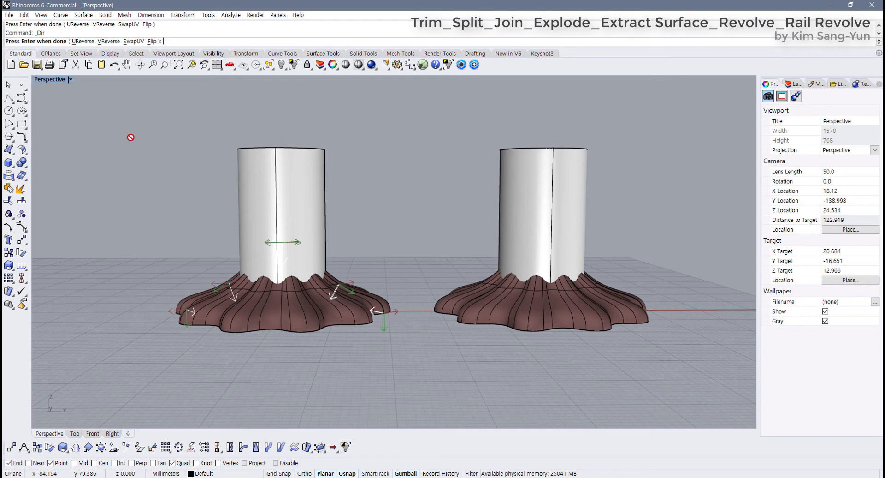
click(153, 41)
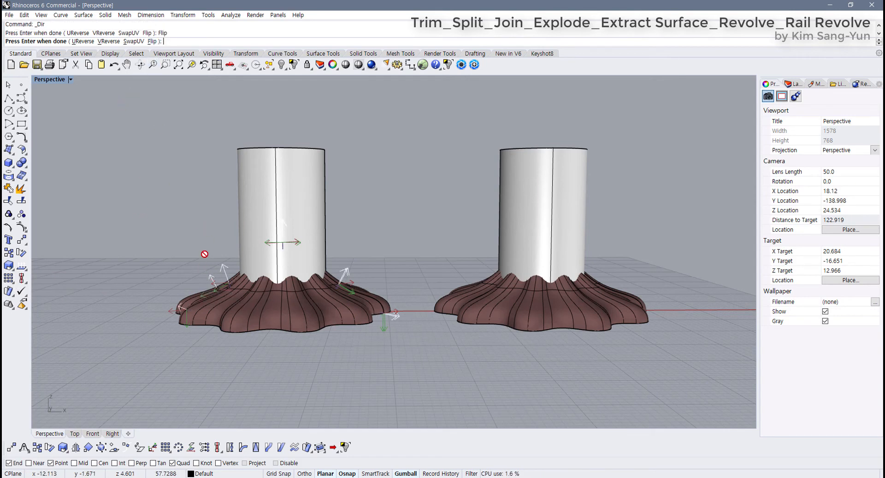
key(Return)
key(Escape)
key(Left)
key(Down)
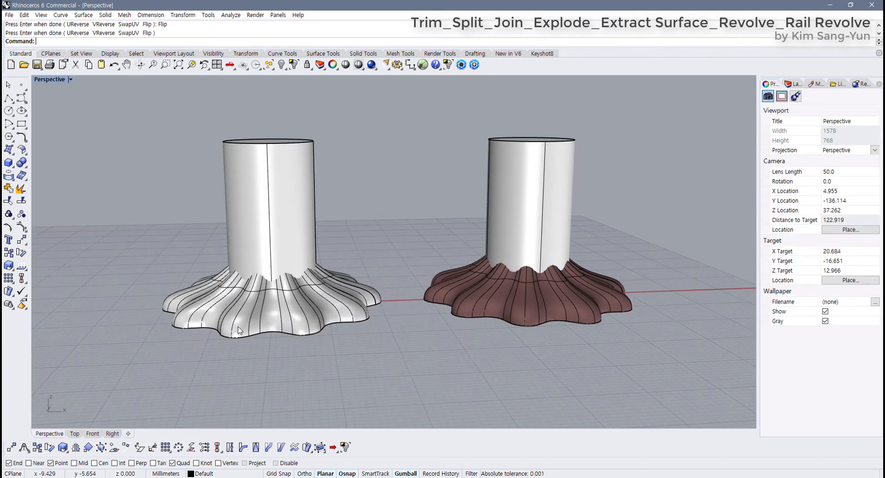
Flip the original revolved surface's direction repeatedly with Flip Direction to compare its front and back face colors
click(239, 327)
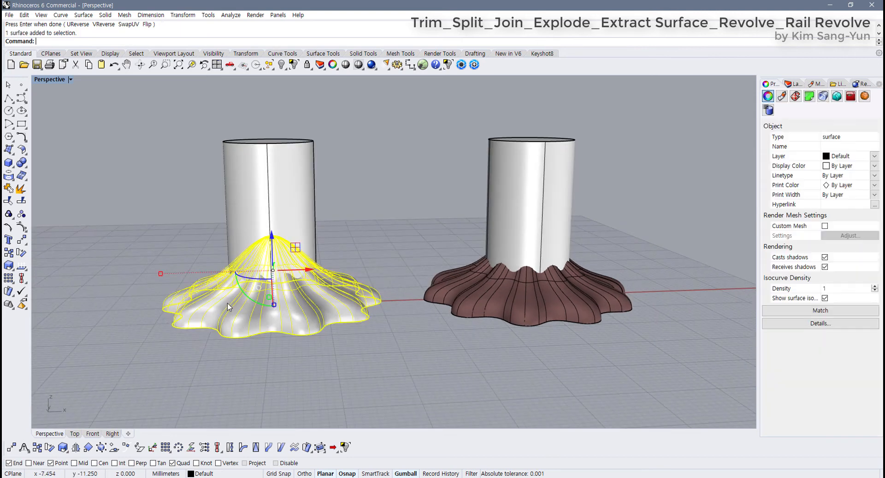
right_click(21, 267)
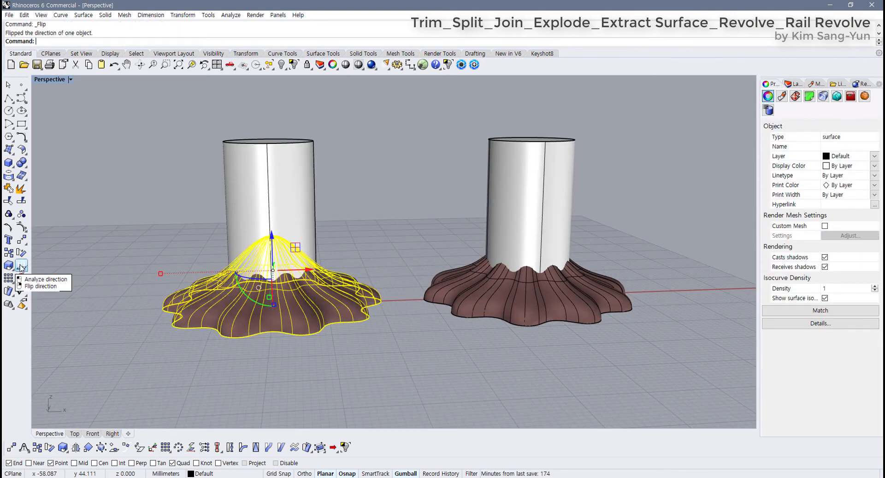
right_click(20, 266)
right_click(21, 265)
right_click(20, 264)
right_click(19, 264)
right_click(18, 257)
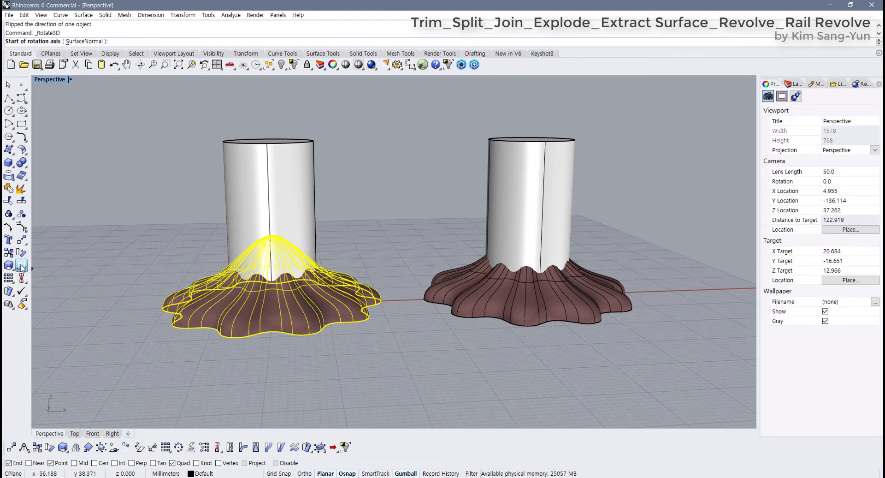
right_click(20, 265)
Delete the duplicate cylinder together with its brown revolved surface
click(115, 310)
click(431, 301)
drag(662, 407, 509, 213)
key(Delete)
Move the remaining cylinder off the revolved surface to an empty area beside it
click(305, 186)
right_drag(314, 185, 316, 237)
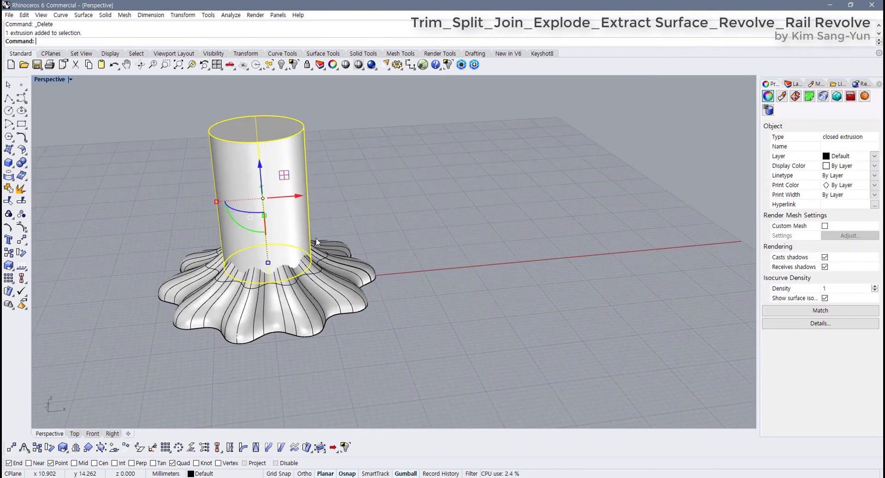
drag(295, 201, 484, 210)
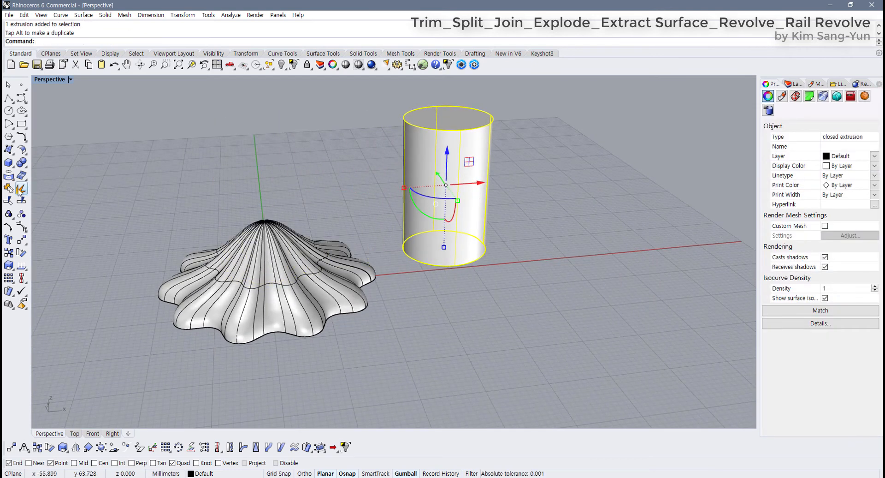
Explode the cylinder and move its side wall away from the two circular caps
click(21, 188)
click(437, 175)
click(400, 160)
drag(405, 168, 564, 185)
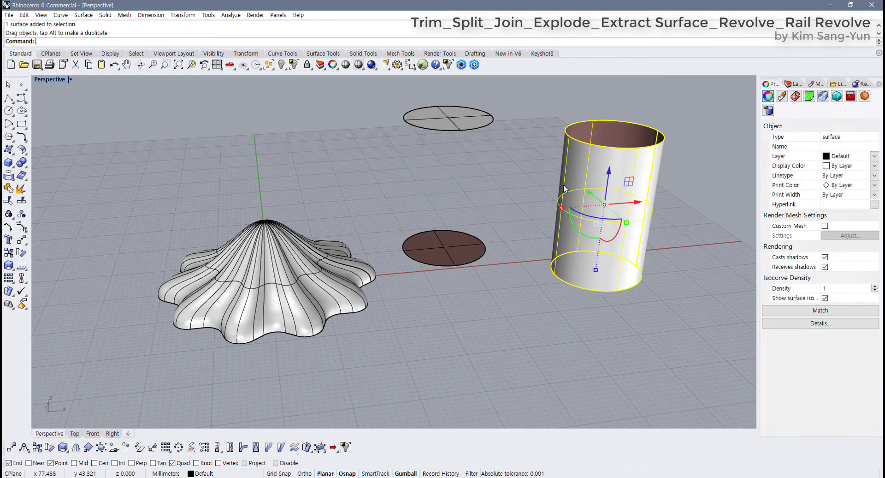
Examine the separated cylinder wall from above and compare the colors of its inner and outer faces
click(528, 224)
shift+right_drag(585, 177, 465, 313)
scroll(532, 167, up, 6)
scroll(477, 231, up, 6)
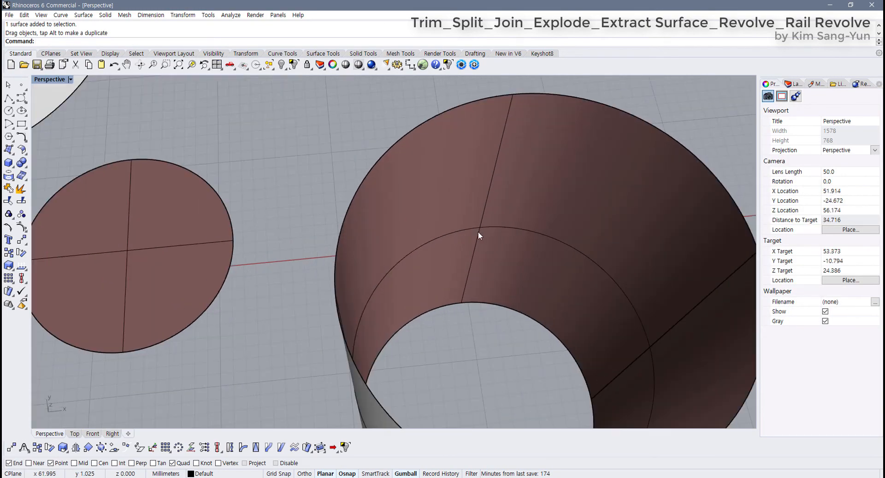
shift+right_drag(501, 196, 424, 169)
scroll(429, 237, down, 5)
scroll(428, 236, down, 4)
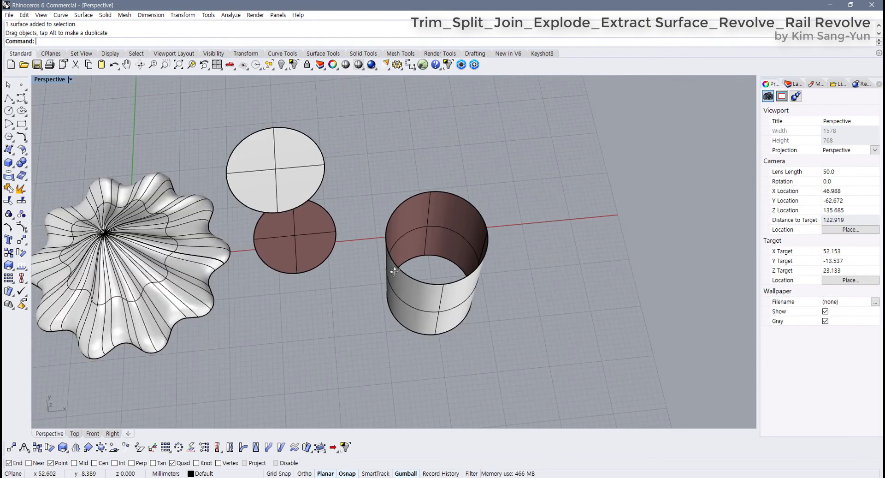
right_drag(410, 291, 394, 235)
Delete the exploded cylinder's side wall and both circular caps
drag(514, 361, 308, 257)
shift+right_drag(307, 255, 410, 267)
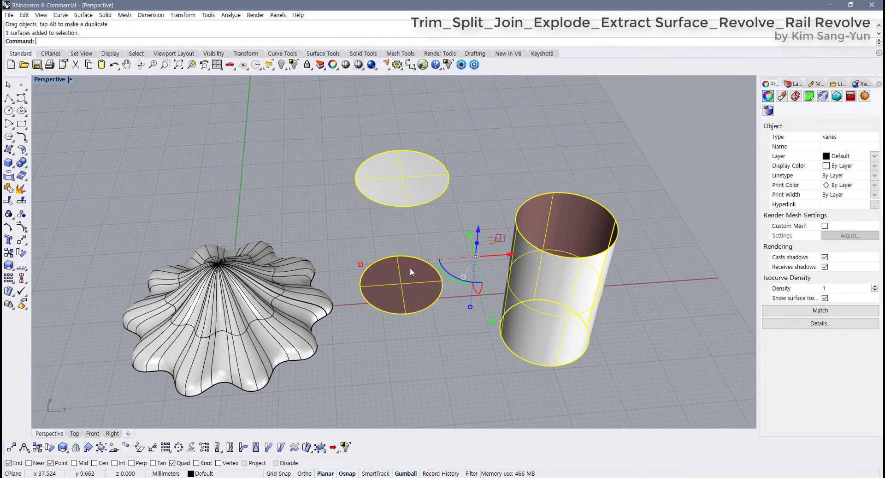
click(405, 344)
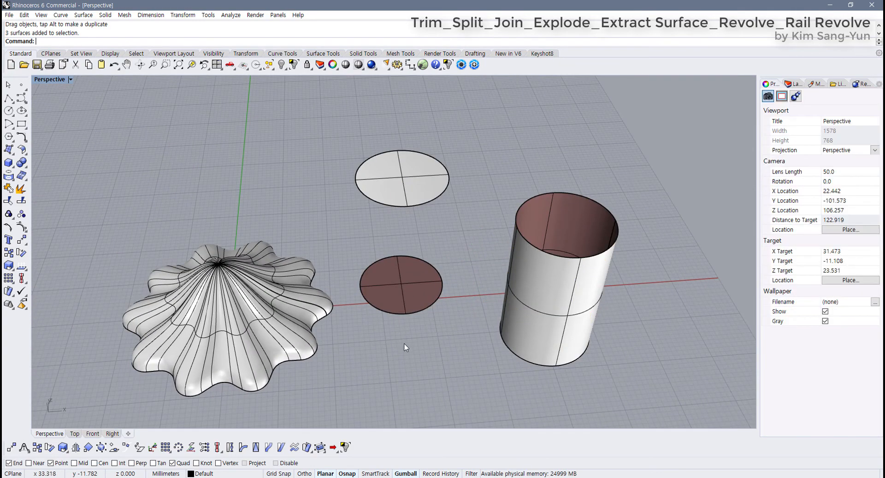
mouse_move(405, 344)
right_down()
mouse_move(409, 165)
mouse_move(397, 264)
mouse_move(397, 239)
mouse_move(407, 217)
mouse_move(410, 349)
right_up()
drag(611, 137, 392, 353)
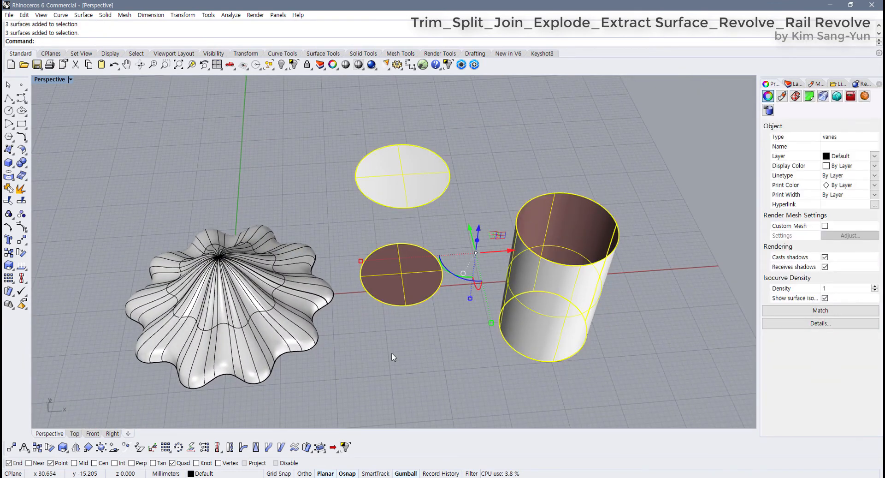
key(Delete)
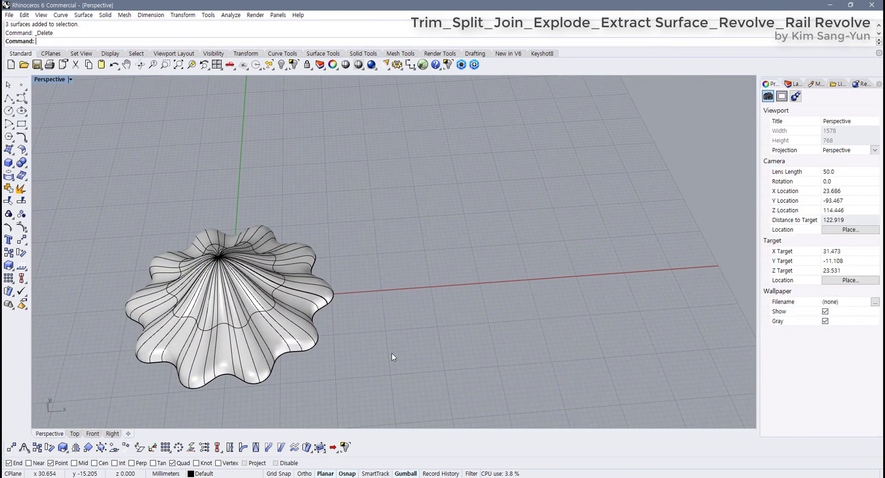
Open the Rhino Options for the Shaded display mode at its backface settings
click(397, 65)
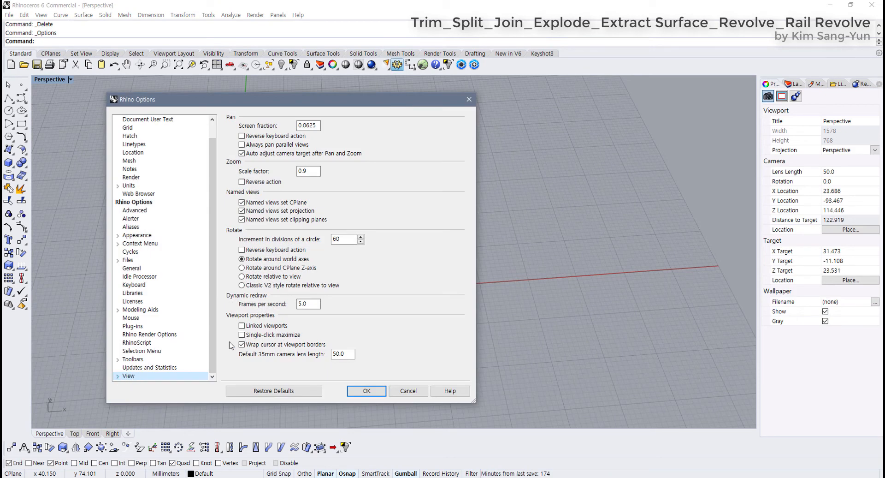
double_click(122, 375)
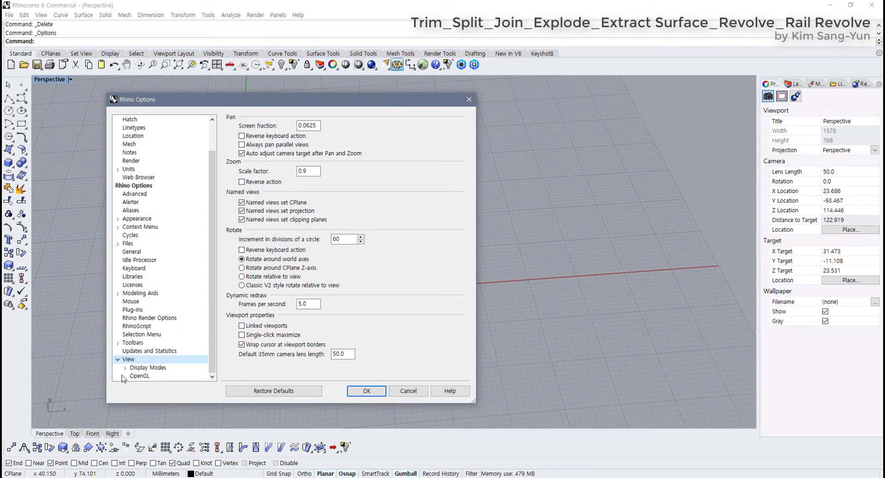
click(148, 371)
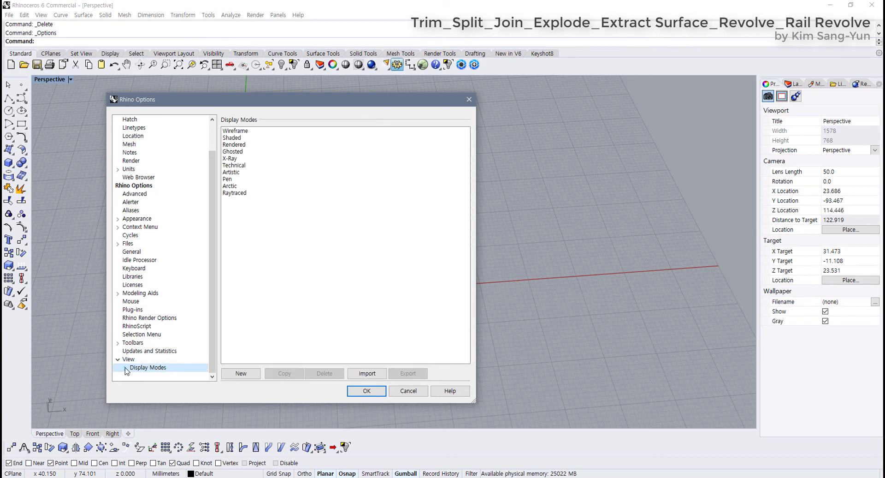
double_click(148, 368)
click(147, 310)
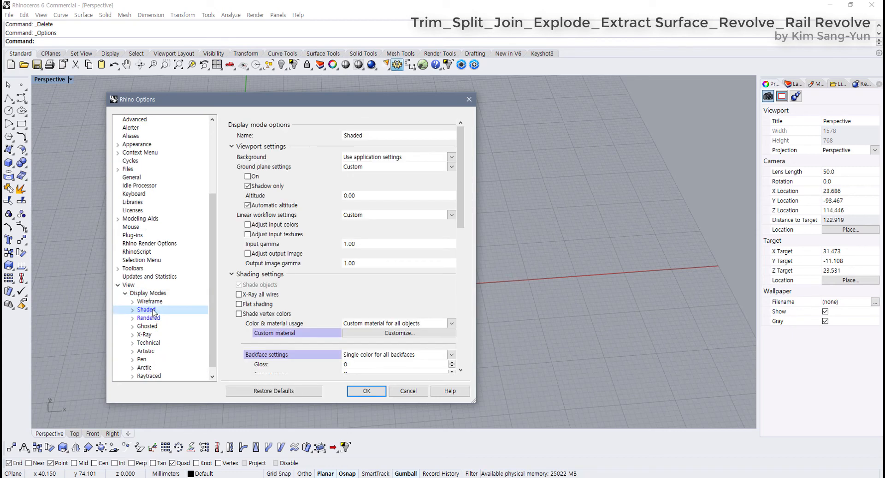
scroll(400, 339, down, 3)
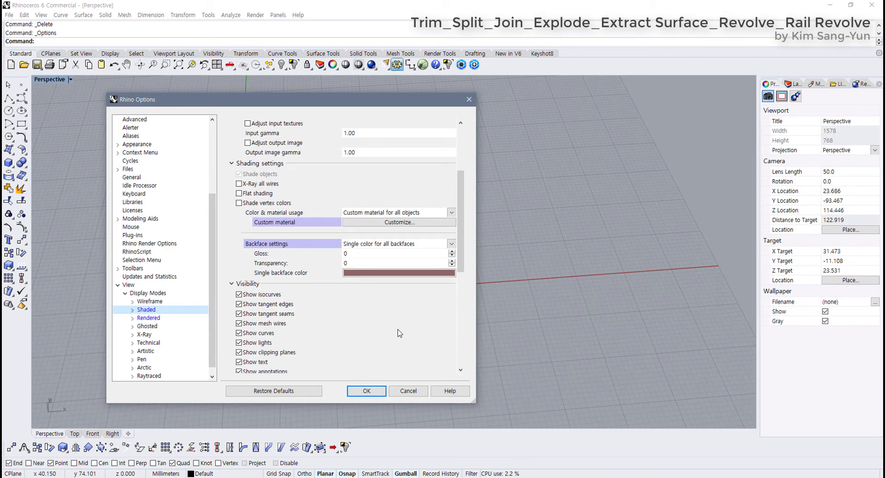
scroll(398, 331, down, 1)
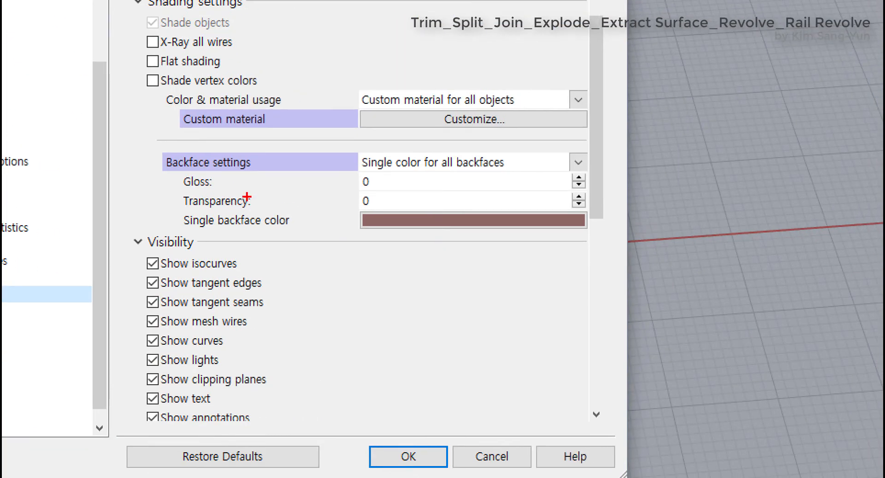
mouse_move(176, 173)
mouse_down()
mouse_move(154, 153)
mouse_move(252, 147)
mouse_move(326, 160)
mouse_move(180, 182)
mouse_up()
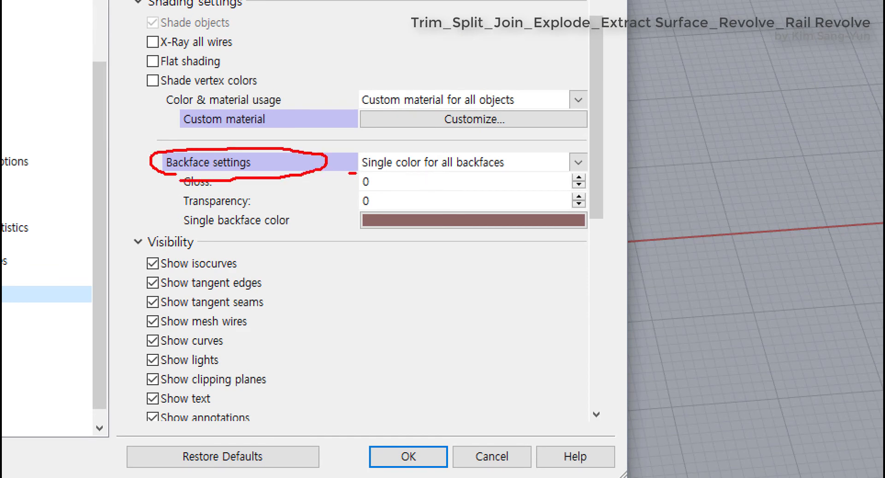
mouse_move(356, 173)
mouse_down()
mouse_move(505, 175)
mouse_move(521, 138)
mouse_move(377, 138)
mouse_move(358, 183)
mouse_move(470, 176)
mouse_up()
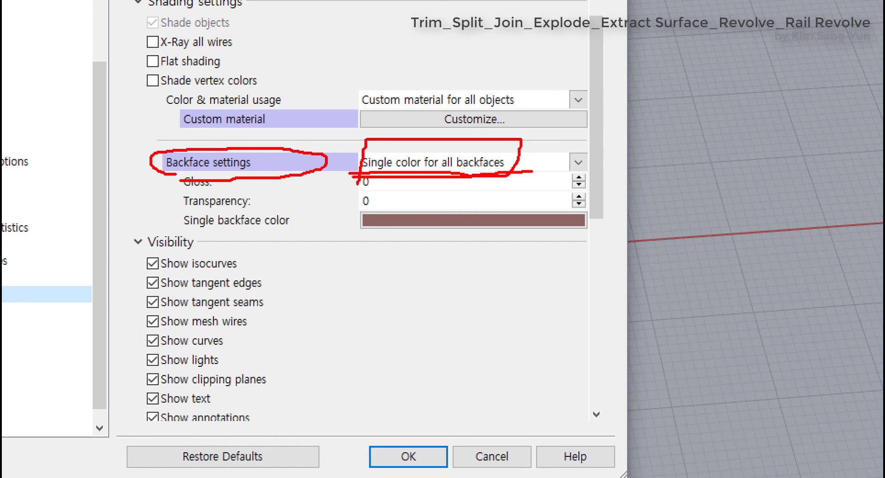
key(Escape)
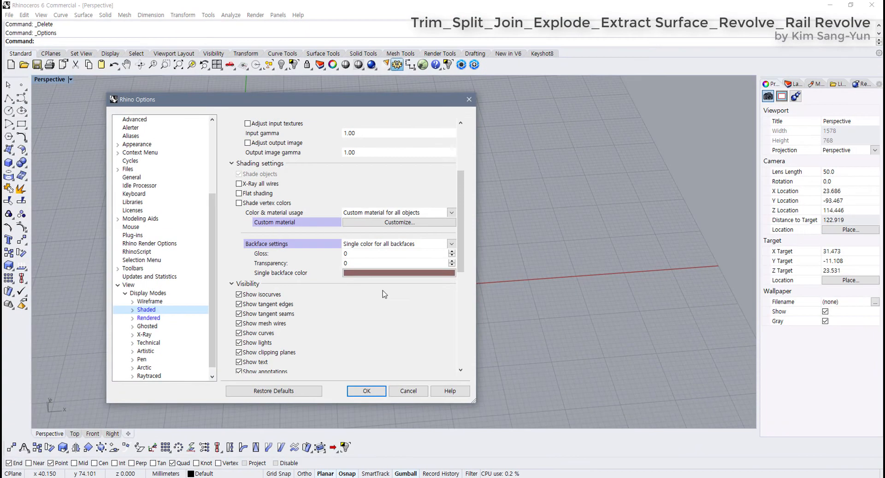
Set the Shaded mode backfaces to Single color for all backfaces and open the color selection for the single backface color
click(450, 246)
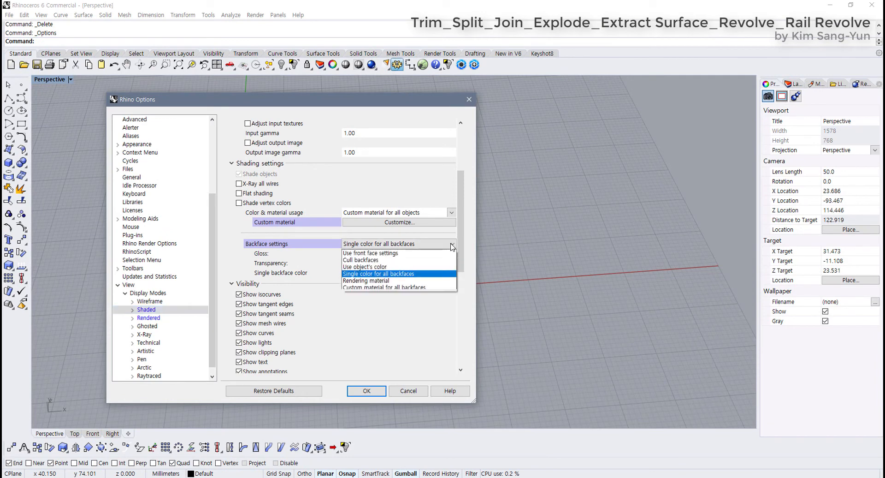
click(406, 275)
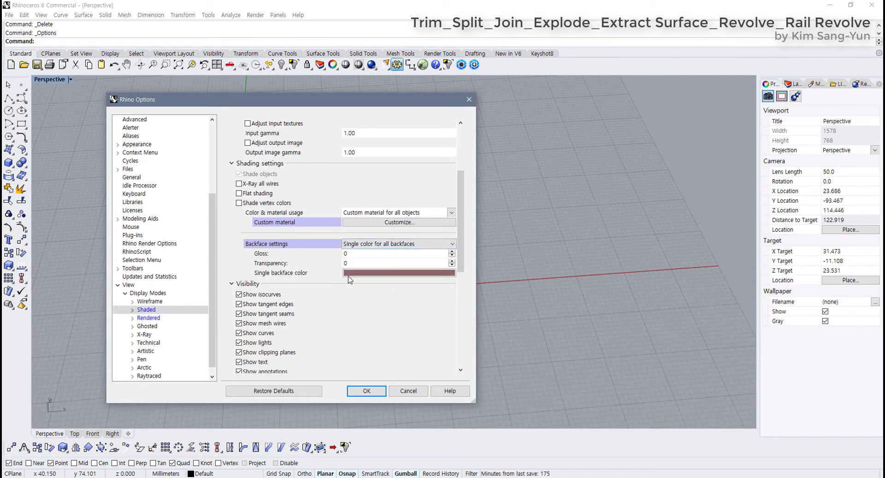
click(379, 273)
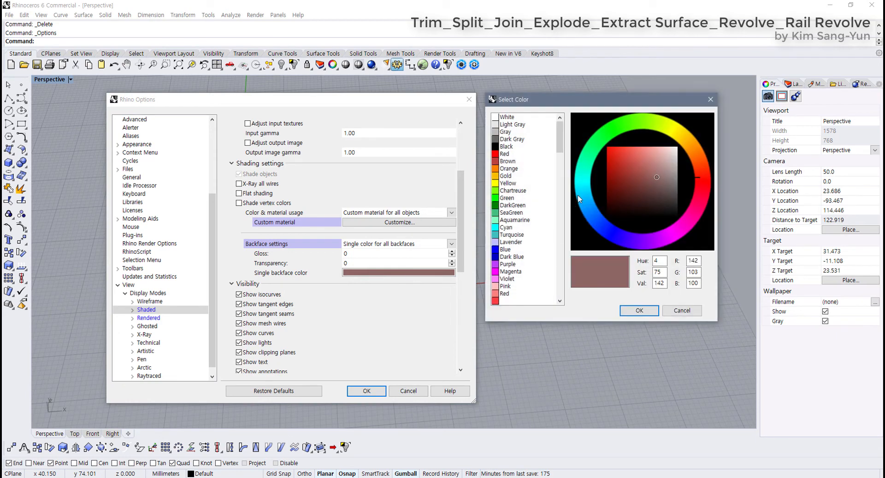
drag(613, 105, 516, 140)
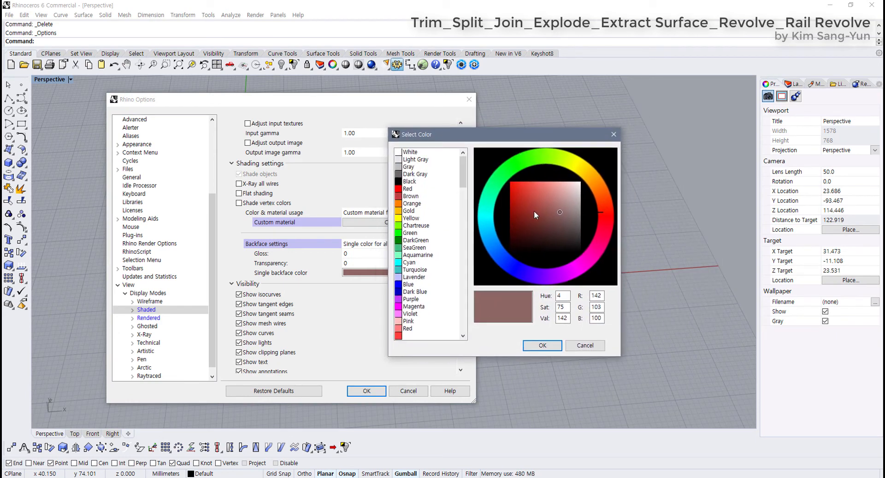
Try dark red, teal, bright yellow and gray-green tones for the single backface color
drag(549, 215, 556, 216)
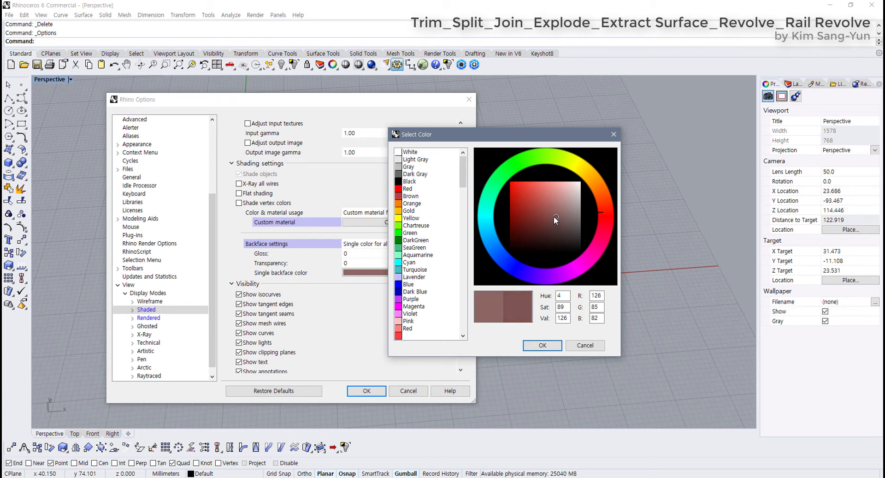
click(488, 206)
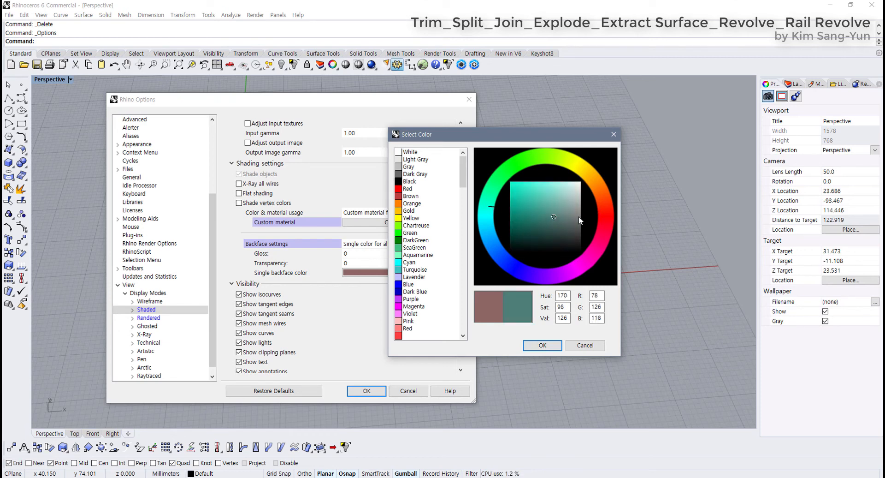
click(606, 211)
click(513, 193)
drag(514, 192, 510, 182)
click(577, 169)
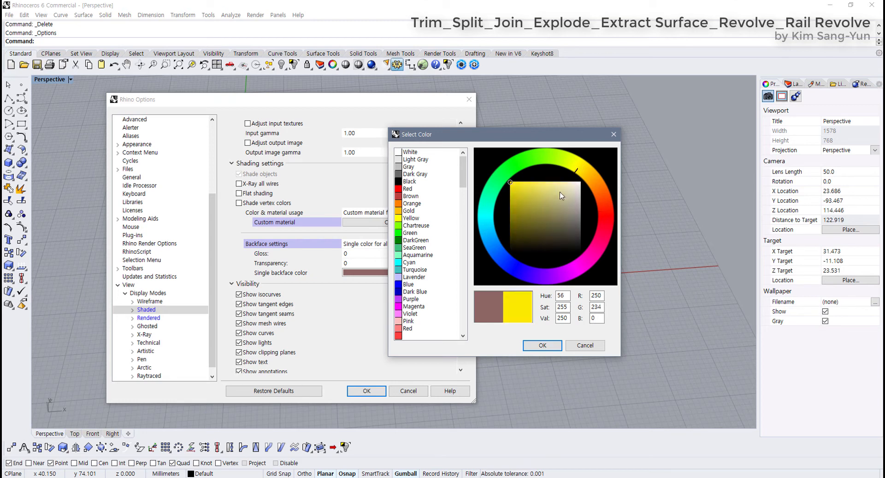
click(556, 159)
click(557, 187)
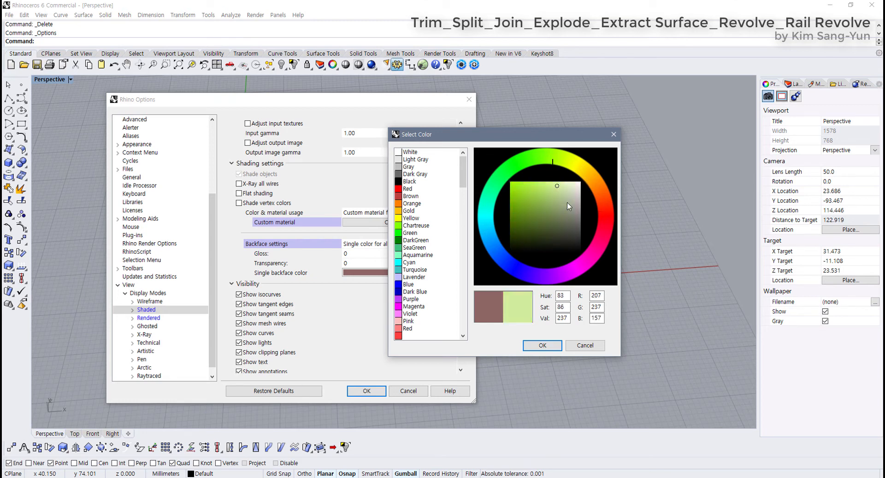
click(568, 204)
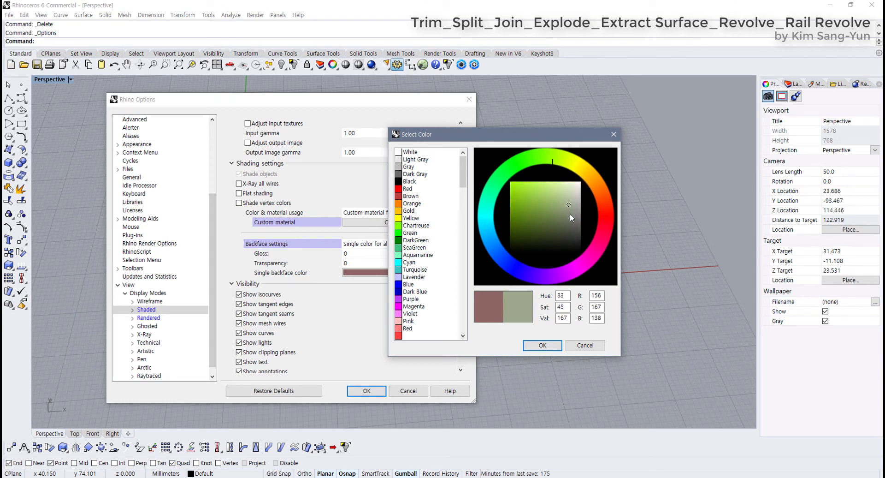
Choose a dark reddish brown as the single backface color and apply the display options
mouse_move(612, 237)
mouse_down()
mouse_move(606, 217)
mouse_move(599, 243)
mouse_move(602, 195)
mouse_move(599, 205)
mouse_move(563, 220)
mouse_up()
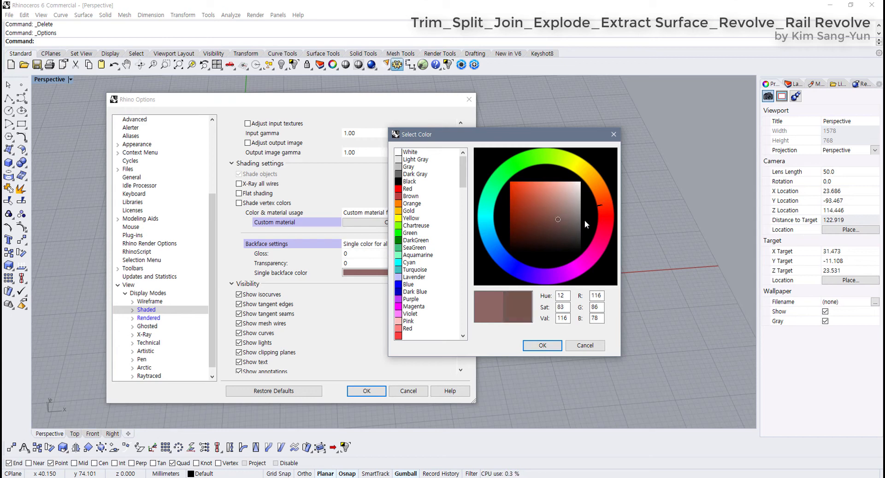
click(601, 207)
click(548, 347)
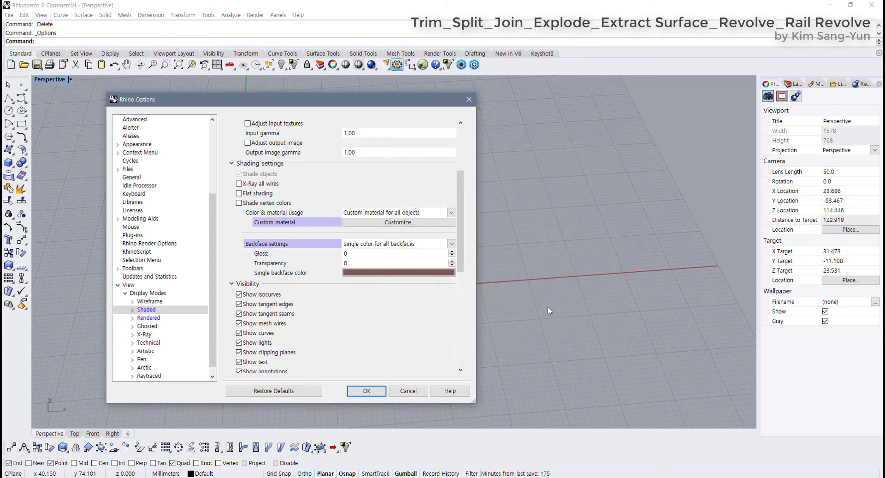
click(368, 390)
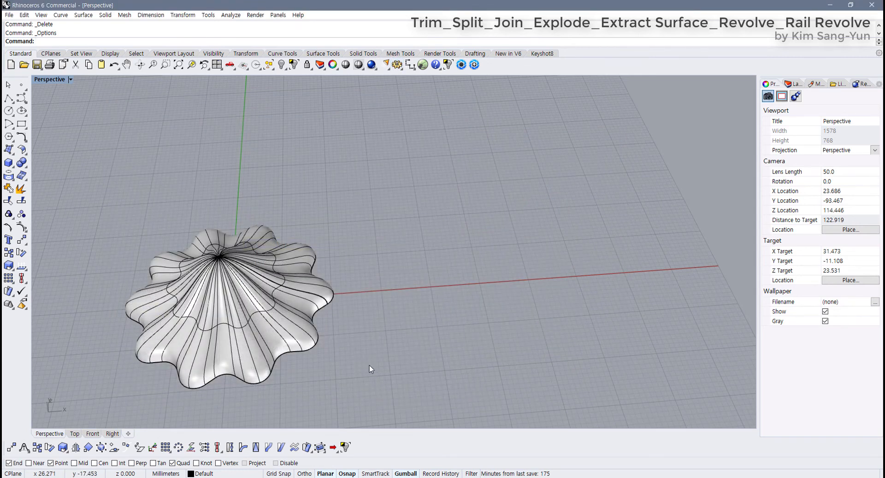
Mirror a copy of the scalloped dome surface downward across its base line in the Front view
right_drag(369, 364, 353, 330)
scroll(323, 321, down, 2)
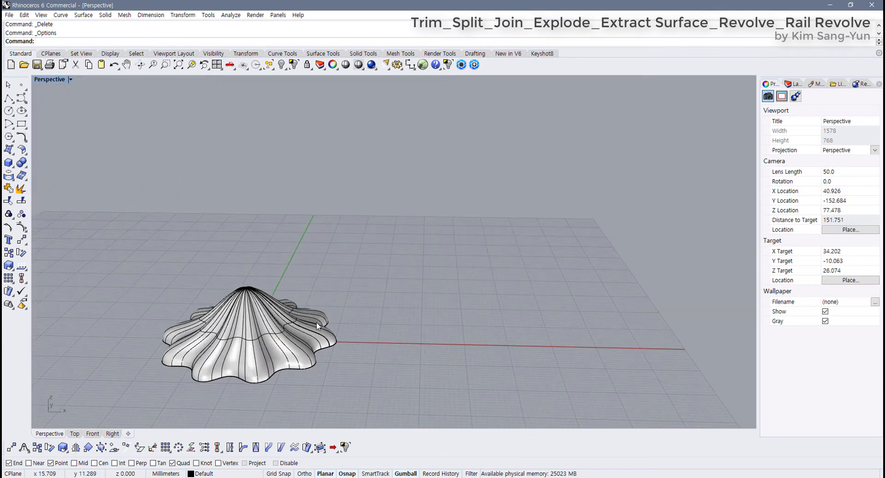
shift+right_drag(333, 321, 398, 294)
click(310, 331)
scroll(424, 286, up, 5)
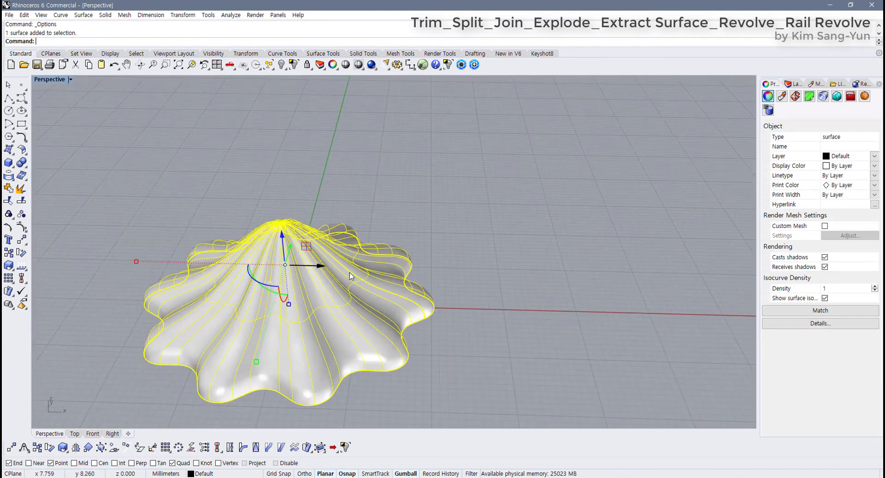
right_drag(367, 263, 388, 265)
scroll(389, 267, down, 2)
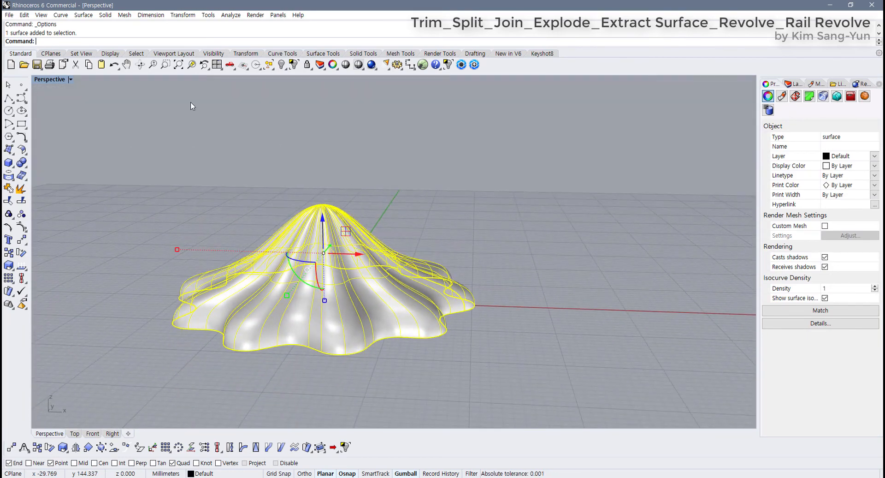
double_click(50, 79)
right_drag(243, 361, 265, 327)
scroll(265, 326, up, 2)
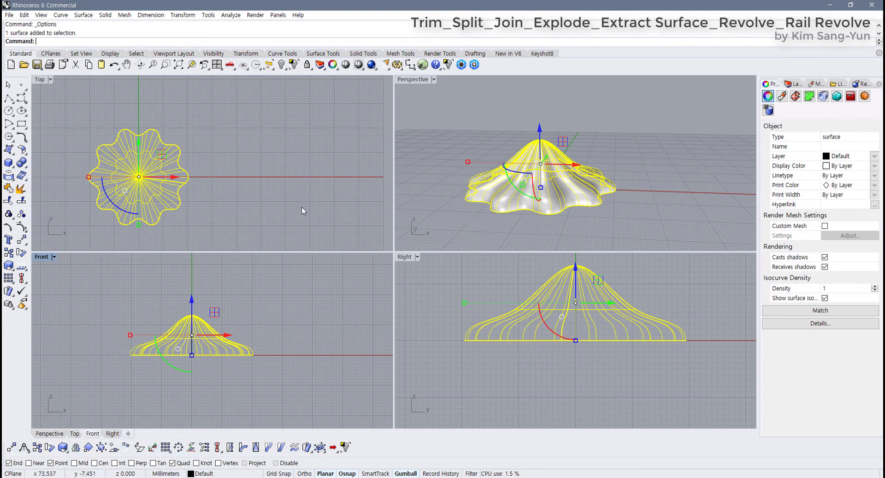
click(245, 53)
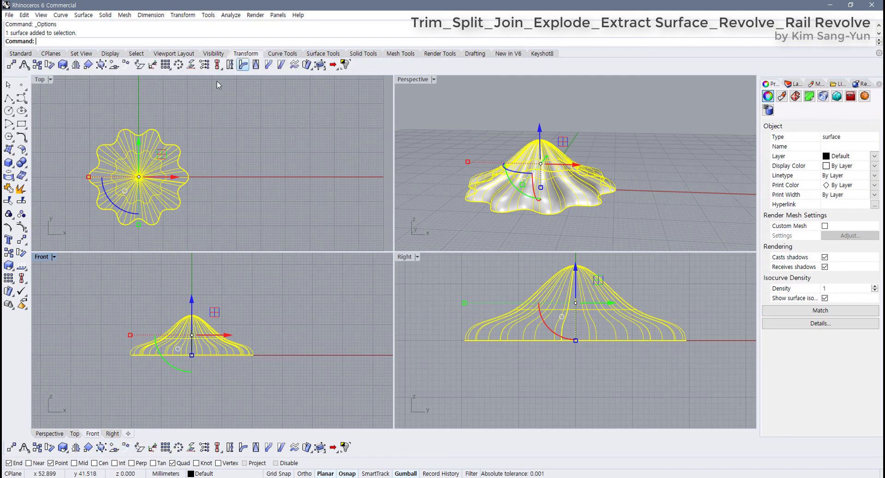
click(76, 65)
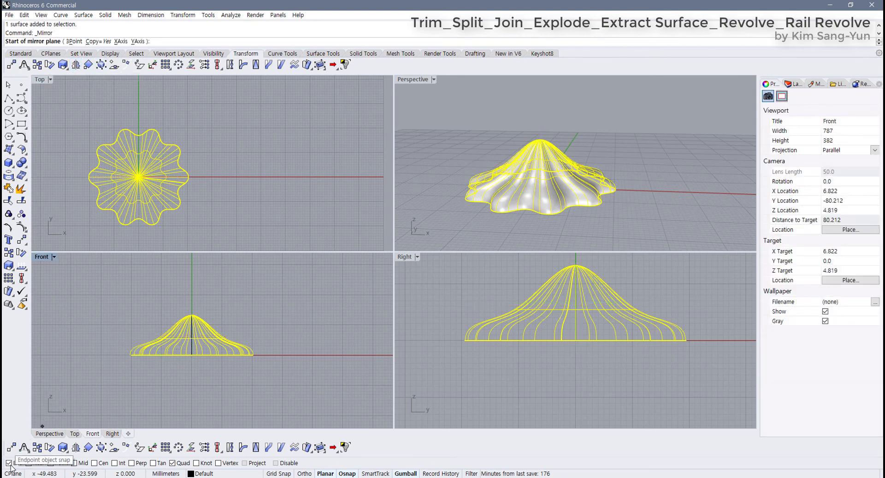
click(254, 354)
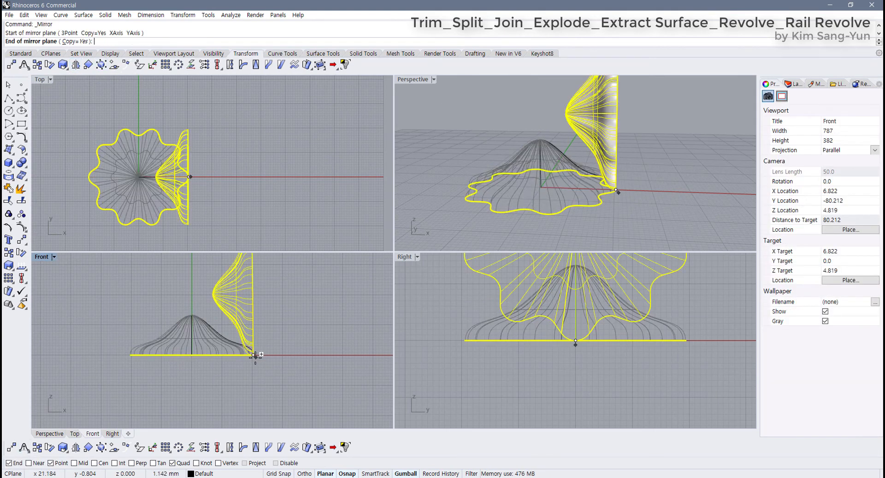
click(200, 363)
click(449, 215)
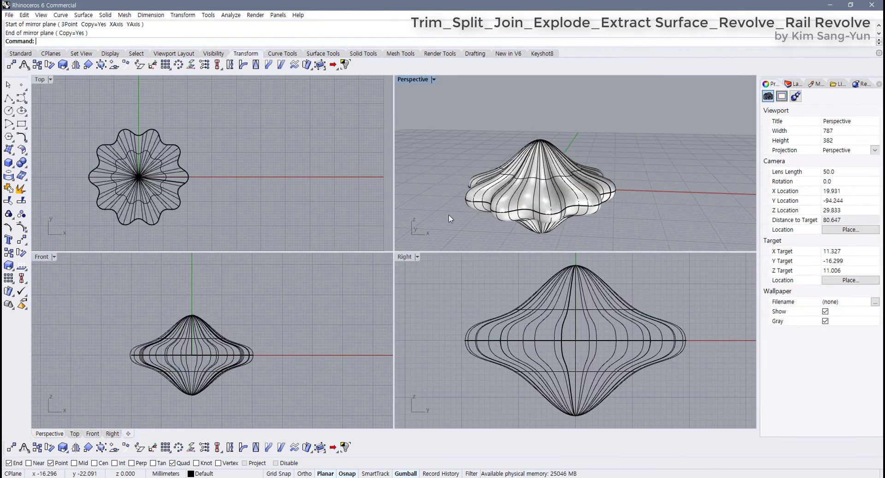
Join the original scalloped dome and its mirrored copy into one polysurface
right_drag(449, 214, 486, 196)
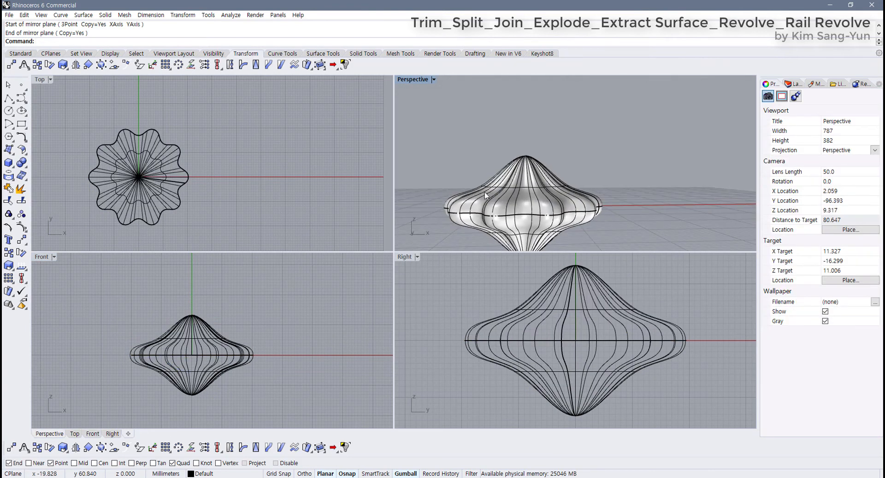
double_click(415, 82)
scroll(352, 241, up, 5)
click(196, 310)
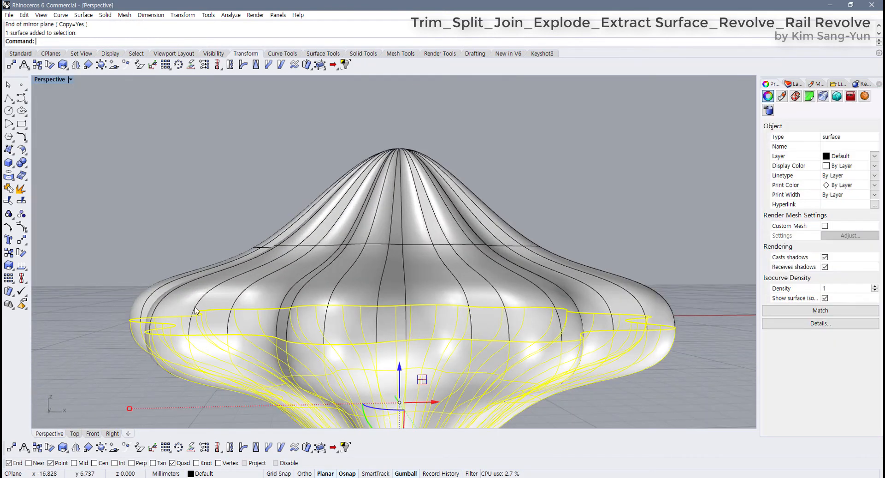
shift+click(164, 300)
click(8, 213)
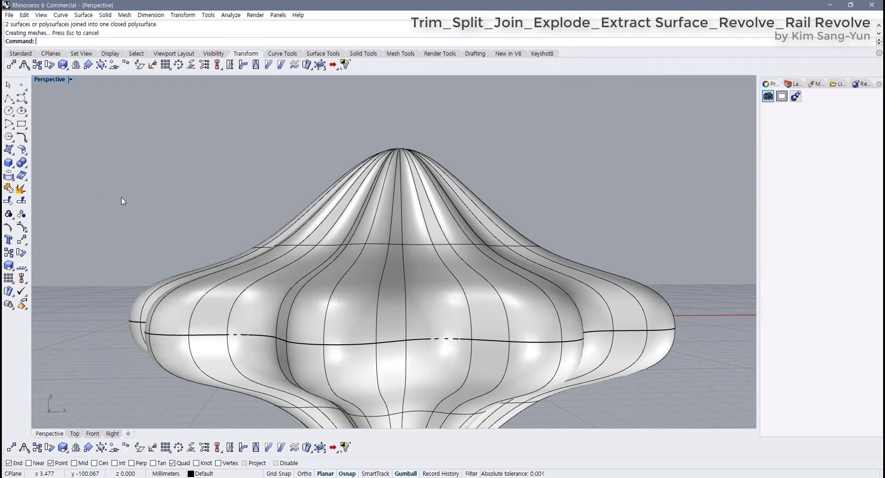
Switch the Perspective viewport to Rendered mode and examine the seam around the joined scalloped form
click(70, 79)
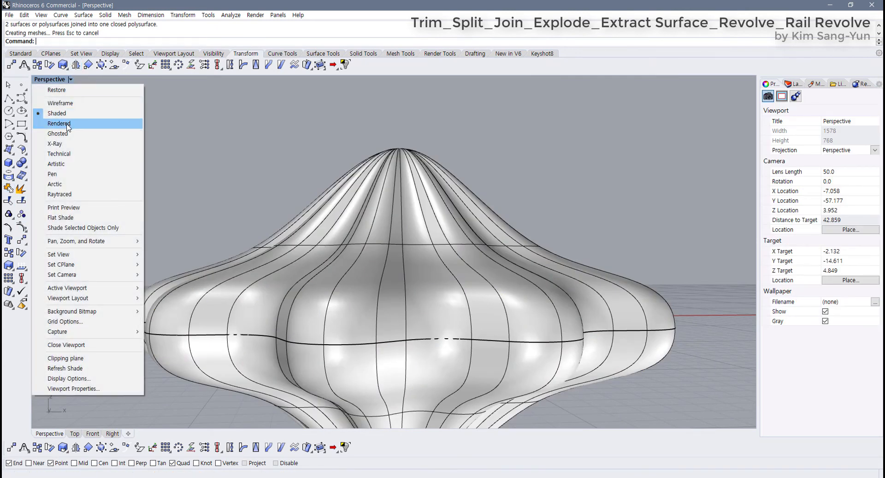
click(60, 124)
scroll(180, 314, up, 3)
right_drag(180, 313, 157, 402)
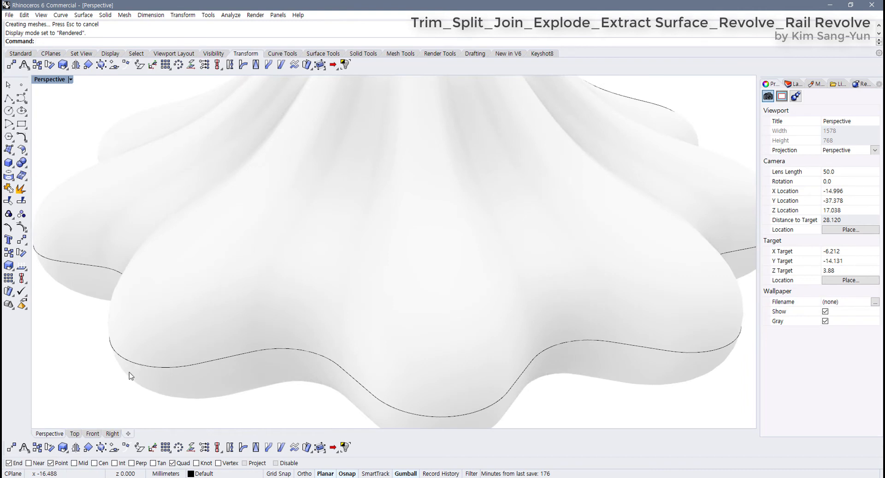
right_drag(129, 376, 246, 322)
scroll(145, 318, down, 6)
scroll(269, 292, down, 10)
scroll(255, 303, up, 4)
Undo the join, the mirrored copy and the deletion of the cylinder parts
key(ctrl+z)
key(ctrl+z)
key(ctrl+z)
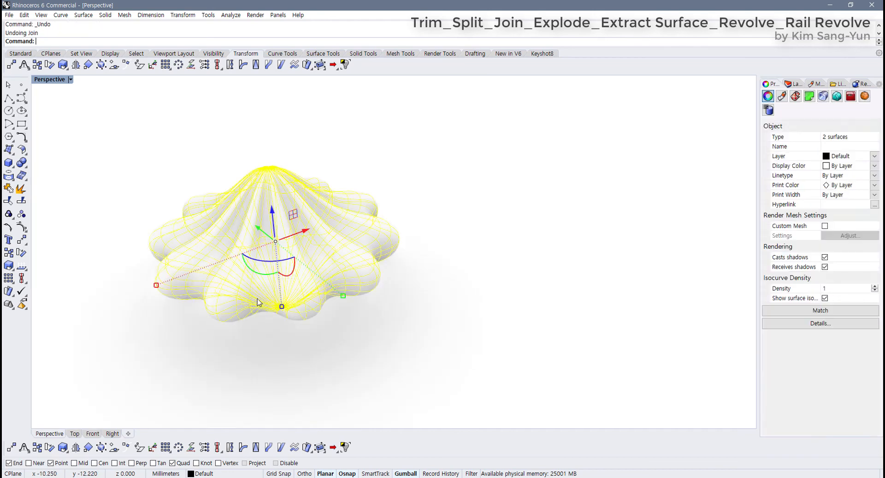
scroll(391, 292, down, 5)
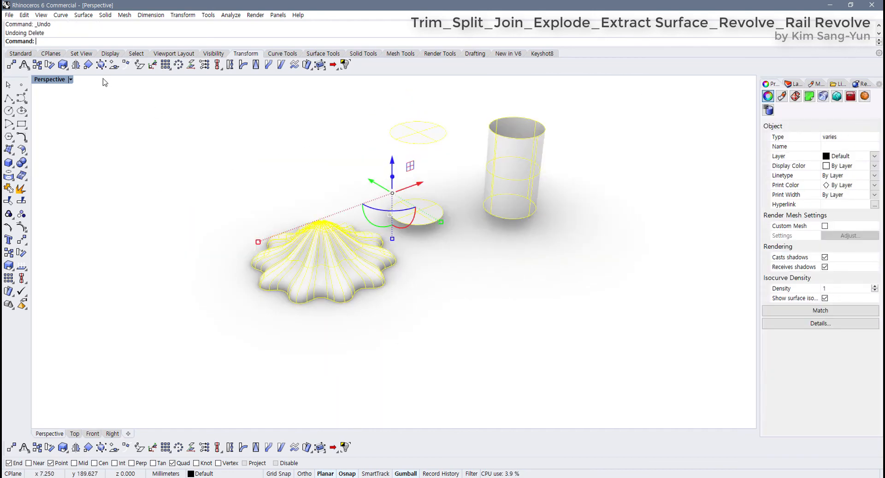
Return to the four-viewport layout and set the Top viewport to Shaded display mode
double_click(46, 81)
click(50, 79)
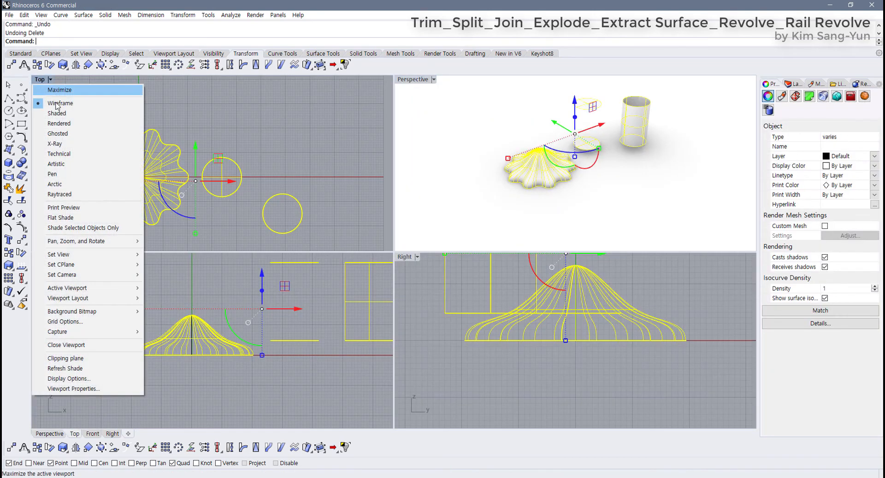
click(58, 113)
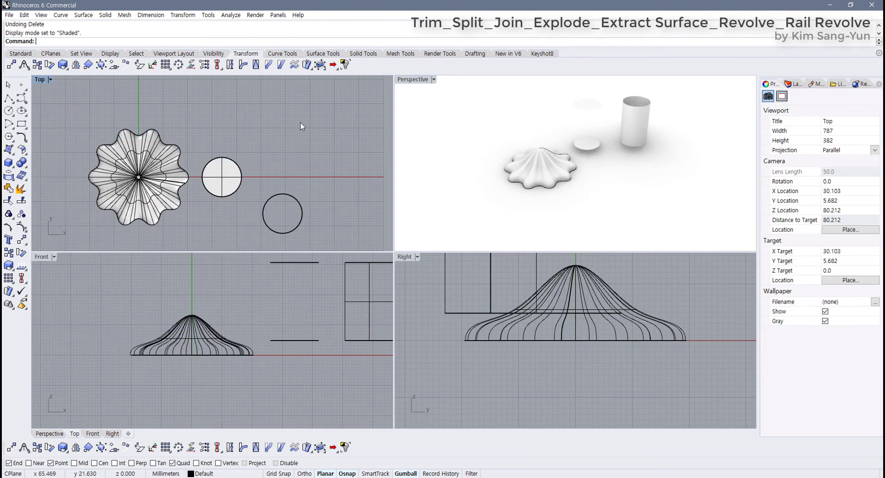
Delete all remaining curves and surfaces, including the scalloped dome and the cylinder parts
drag(100, 239, 96, 235)
key(Delete)
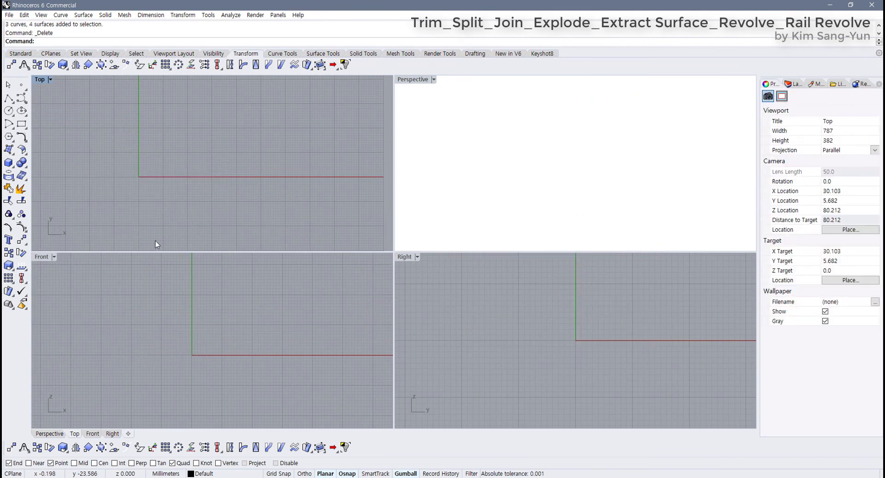
scroll(156, 241, down, 3)
Set the Perspective viewport's display mode back to Shaded
click(433, 79)
click(424, 112)
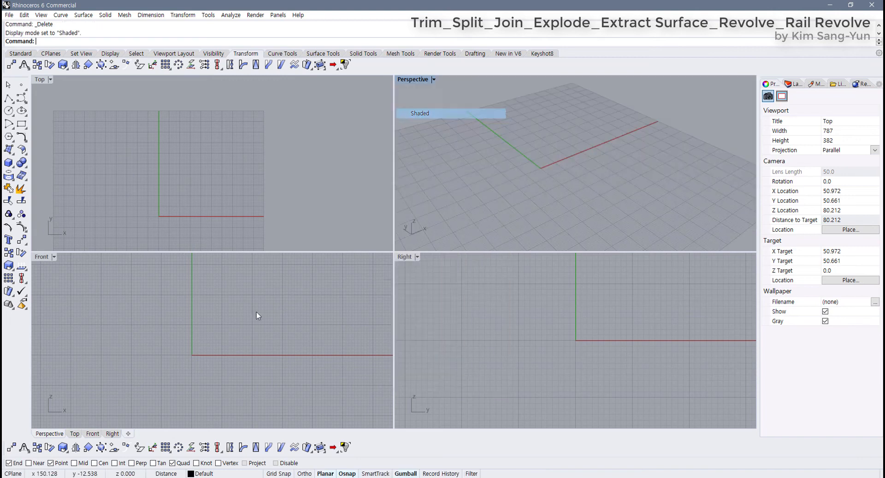
right_drag(257, 316, 185, 334)
scroll(178, 158, up, 5)
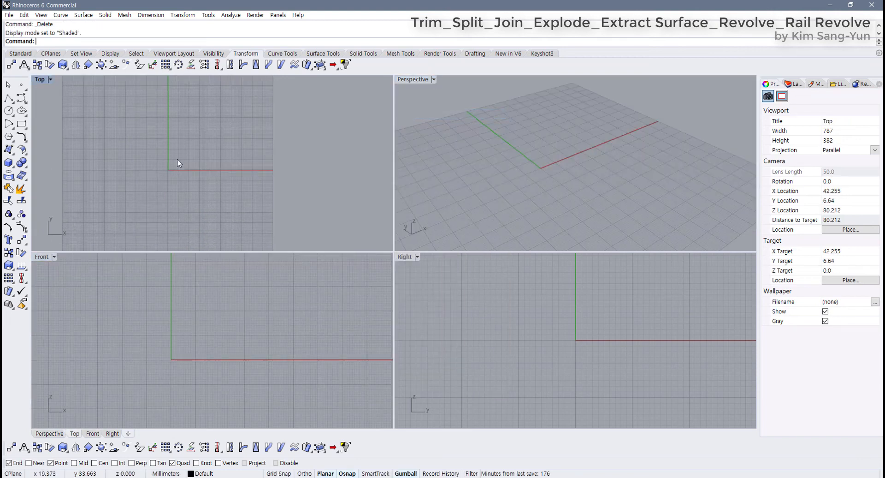
scroll(170, 187, up, 2)
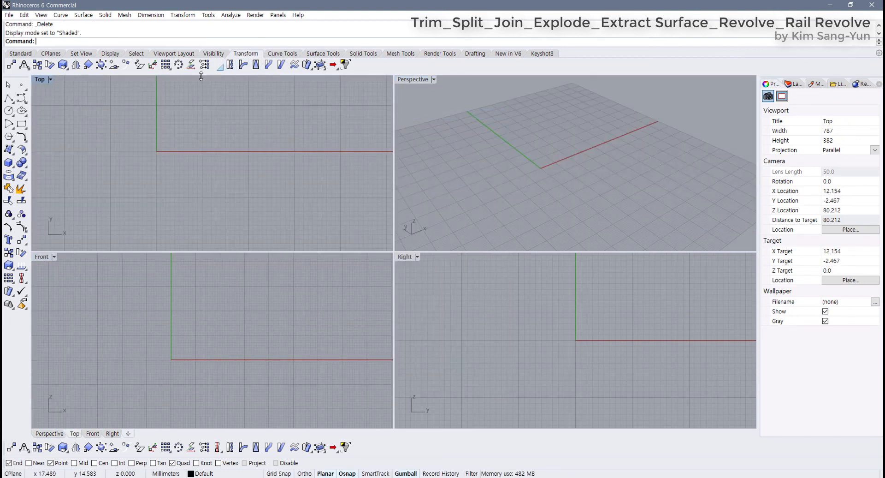
click(282, 54)
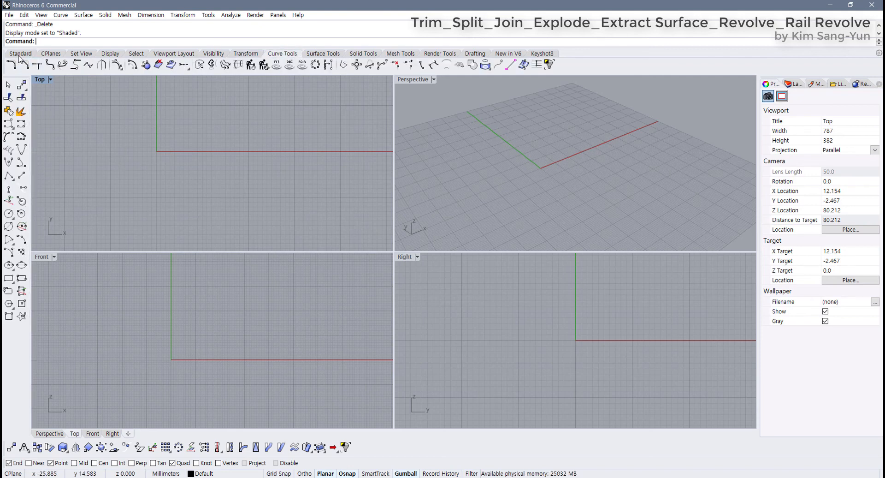
click(20, 54)
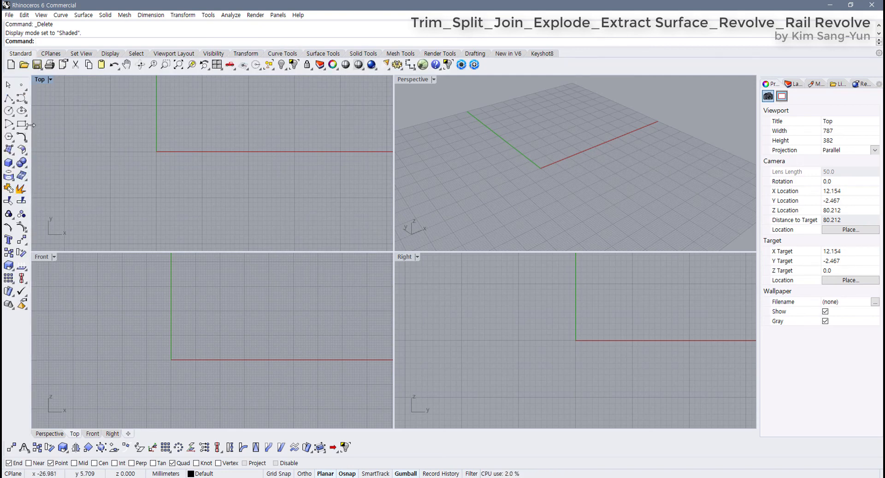
click(22, 124)
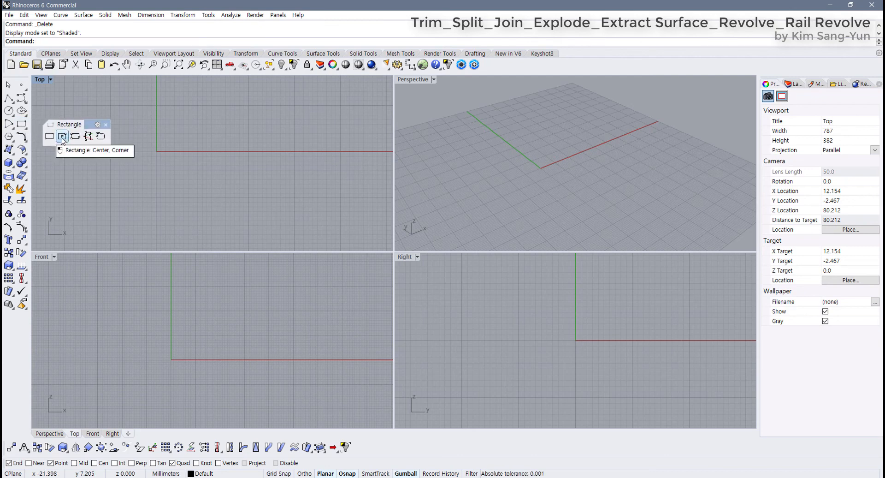
click(61, 136)
right_drag(101, 154, 187, 199)
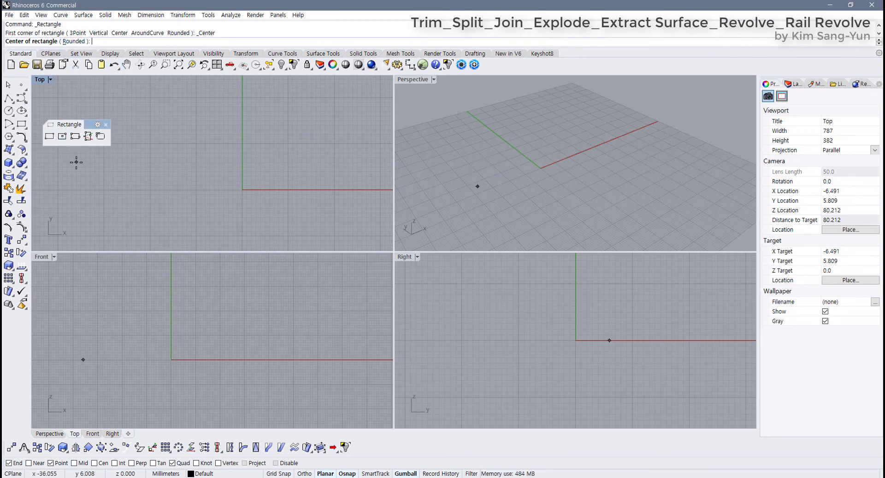
key(Escape)
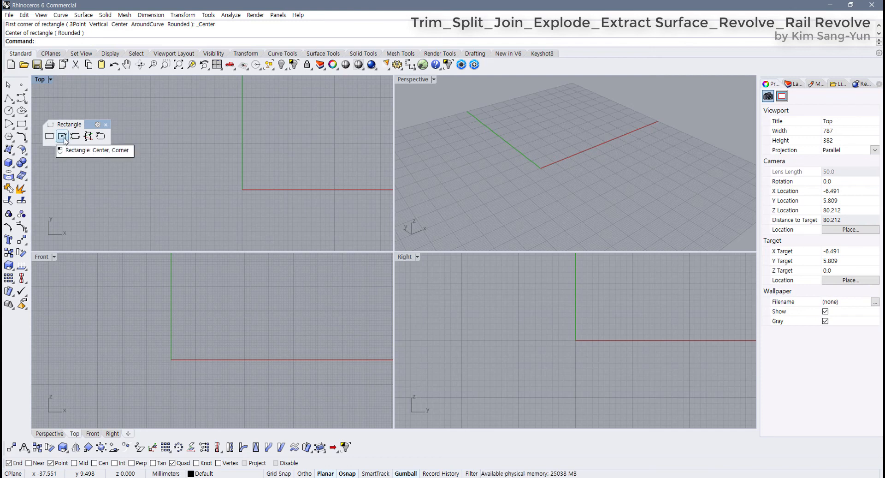
Draw a 40 × 40 mm rounded rectangle with arc corners, centered on the origin in the Top viewport
click(63, 136)
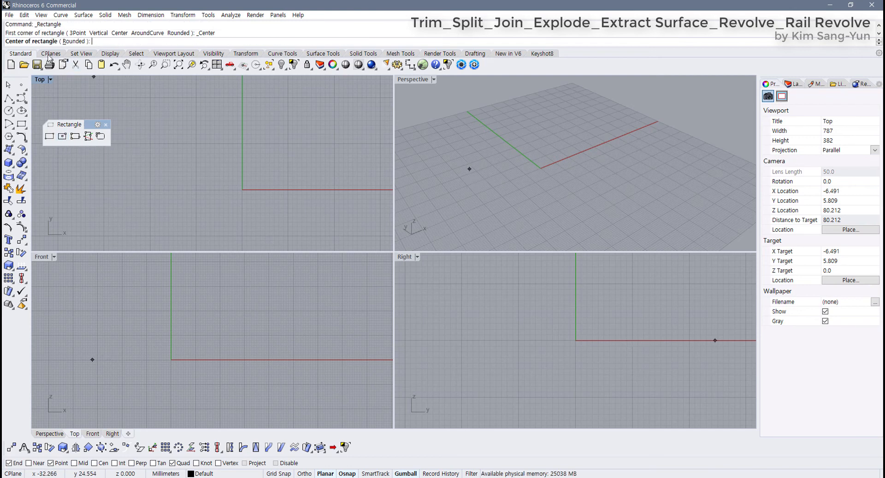
click(74, 42)
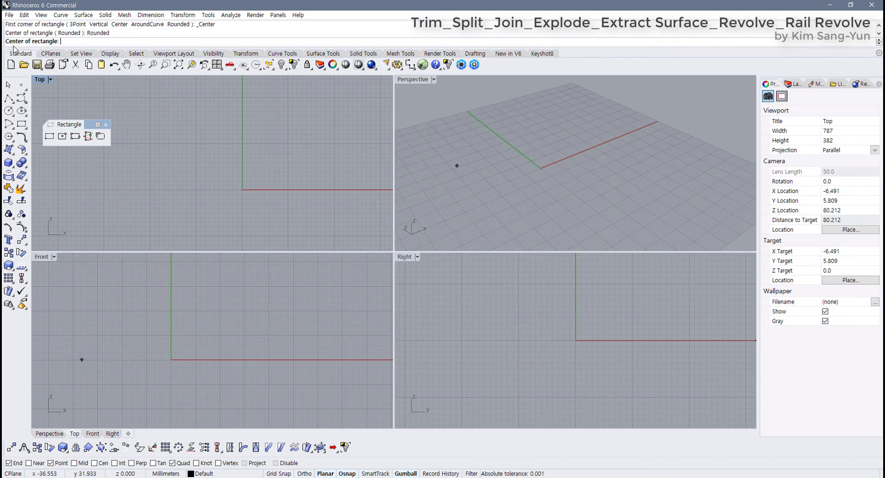
text(0)
key(Return)
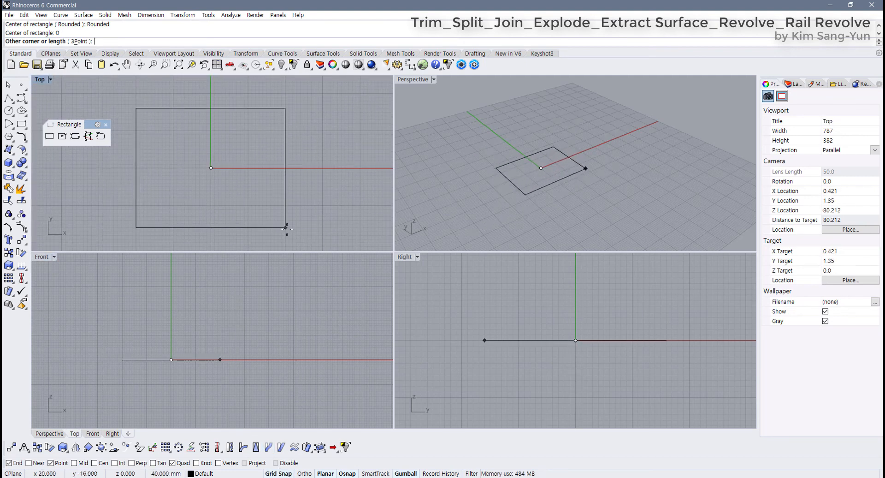
scroll(285, 231, down, 3)
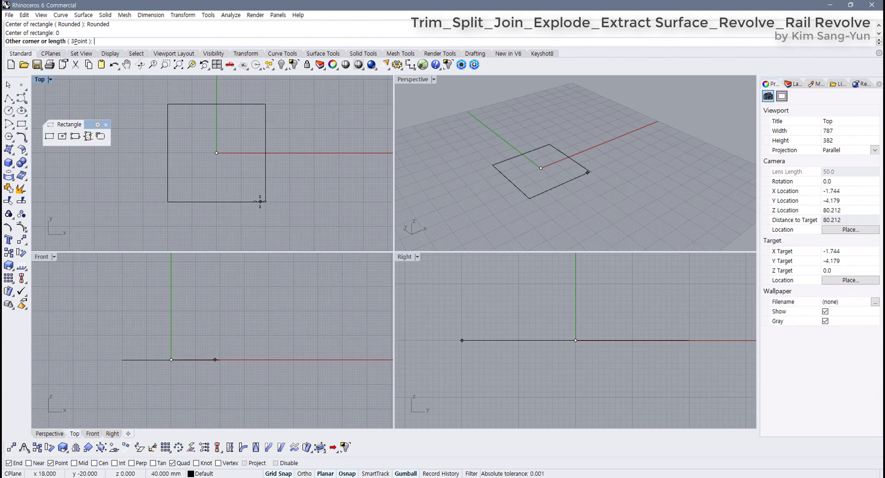
click(261, 201)
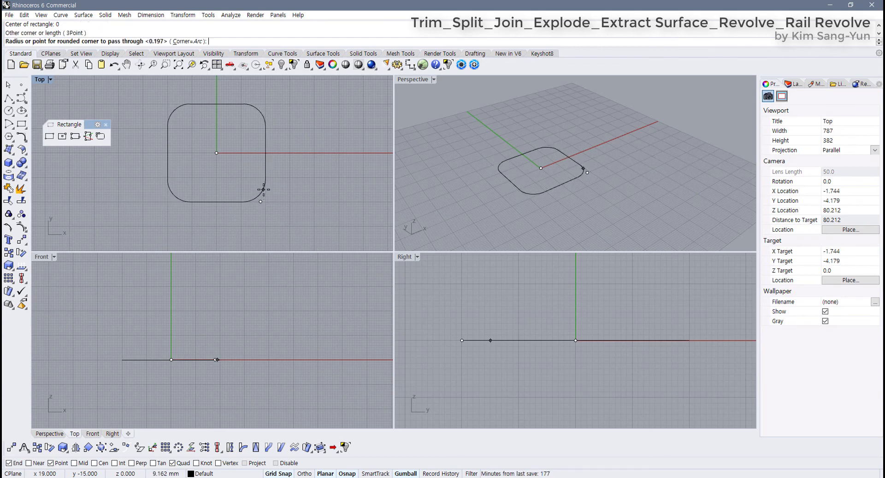
click(264, 187)
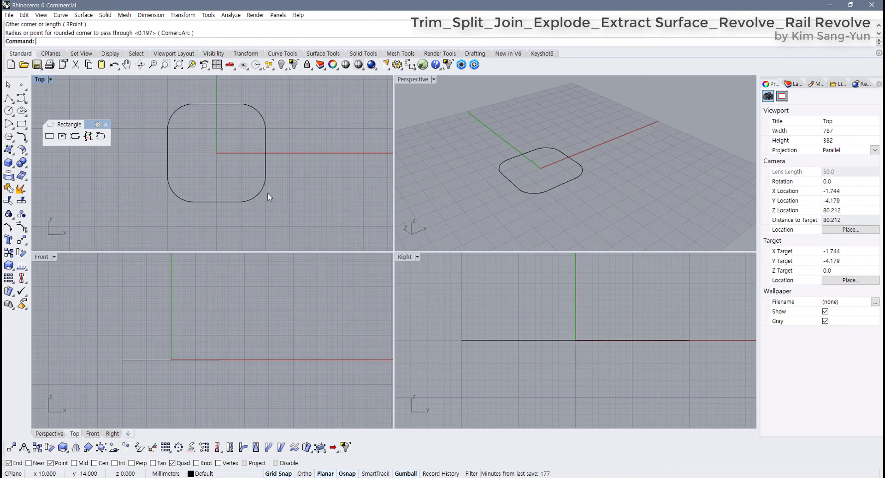
Draw a degree 3 control-point profile curve from the rectangle's right-side midpoint down 10 mm and across to below the origin
scroll(276, 219, up, 2)
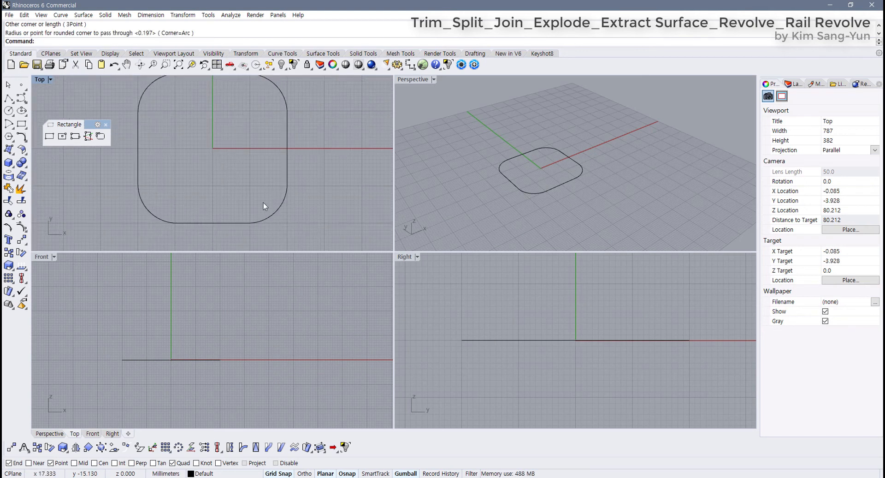
click(21, 98)
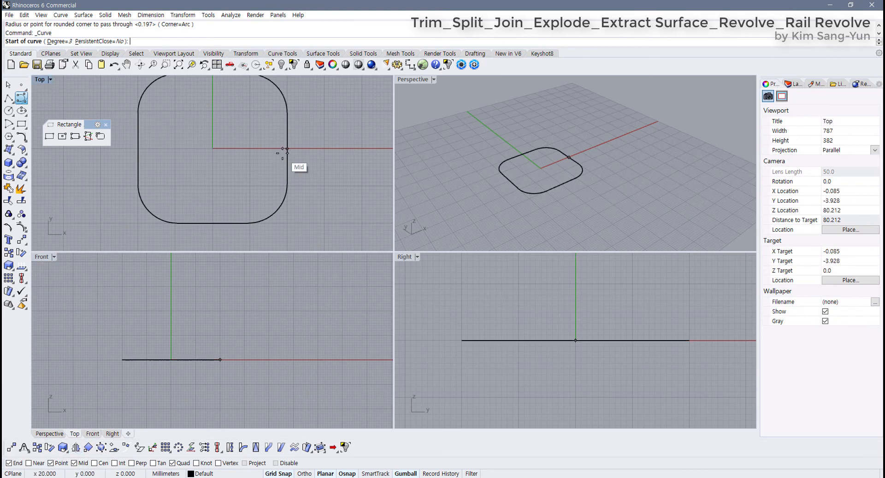
click(287, 149)
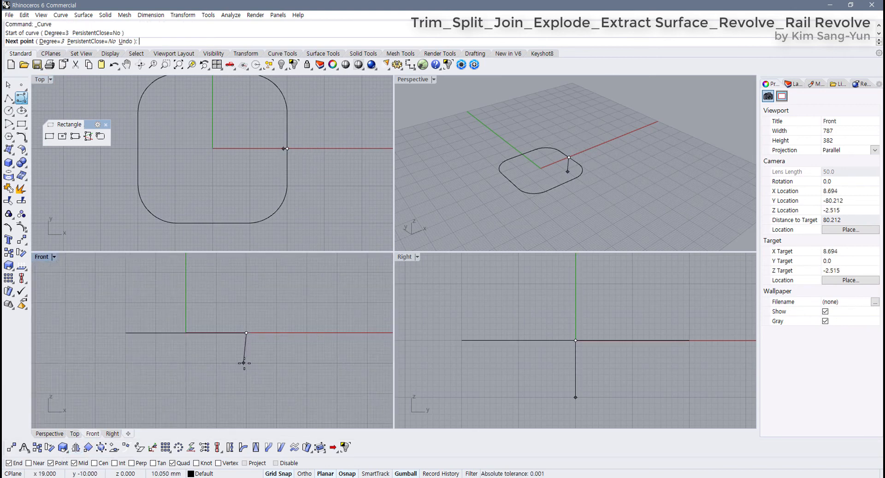
scroll(248, 363, up, 2)
scroll(246, 364, up, 3)
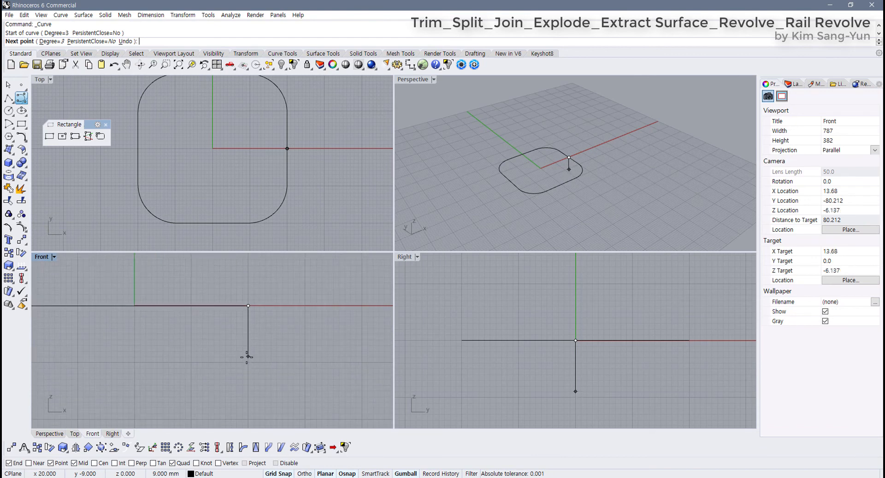
click(249, 348)
click(249, 365)
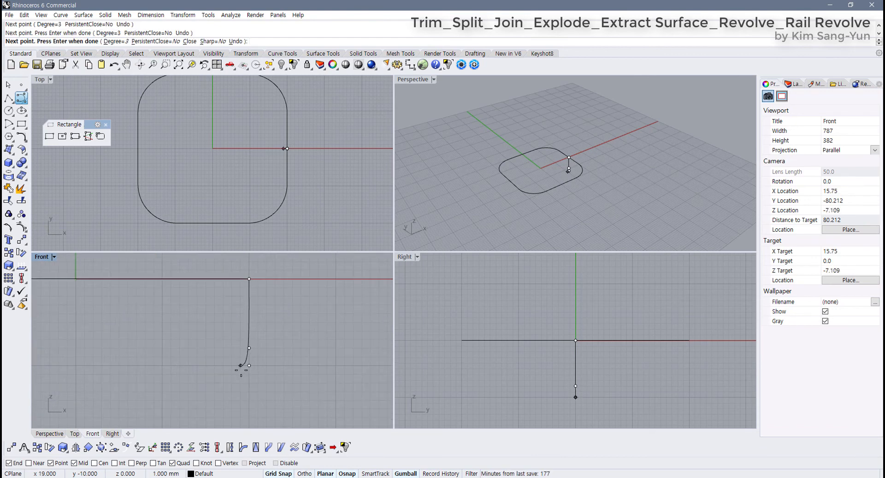
click(224, 366)
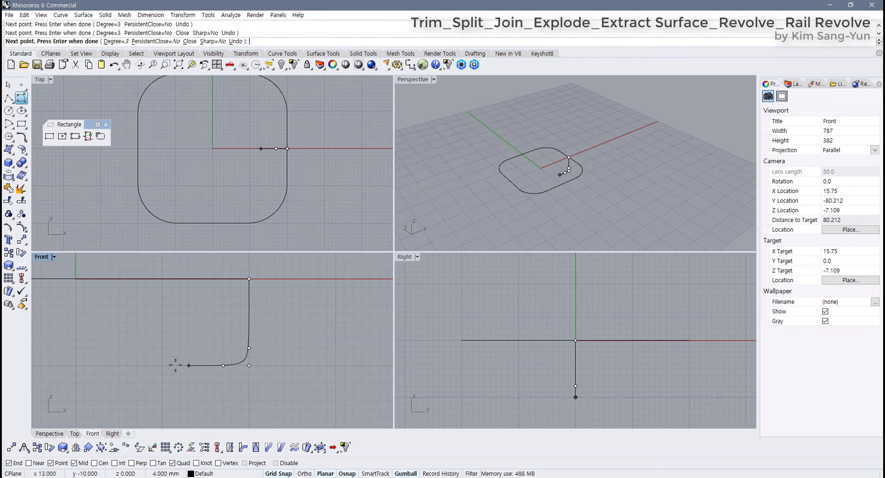
click(75, 365)
key(Return)
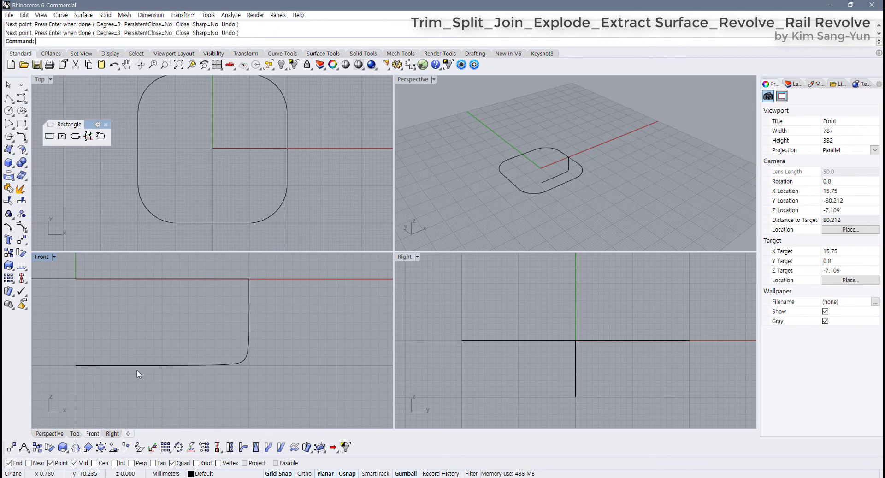
Maximize the Front viewport and turn on the profile curve's control points
scroll(204, 369, up, 2)
click(207, 364)
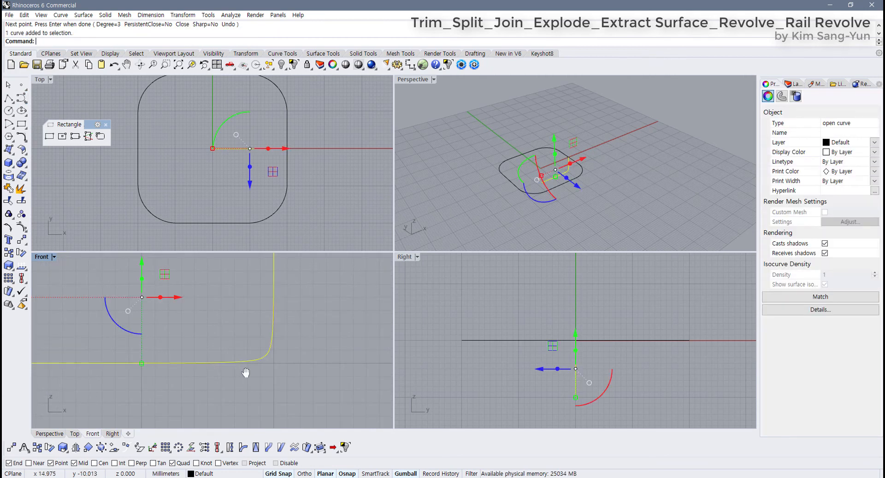
double_click(42, 257)
key(Escape)
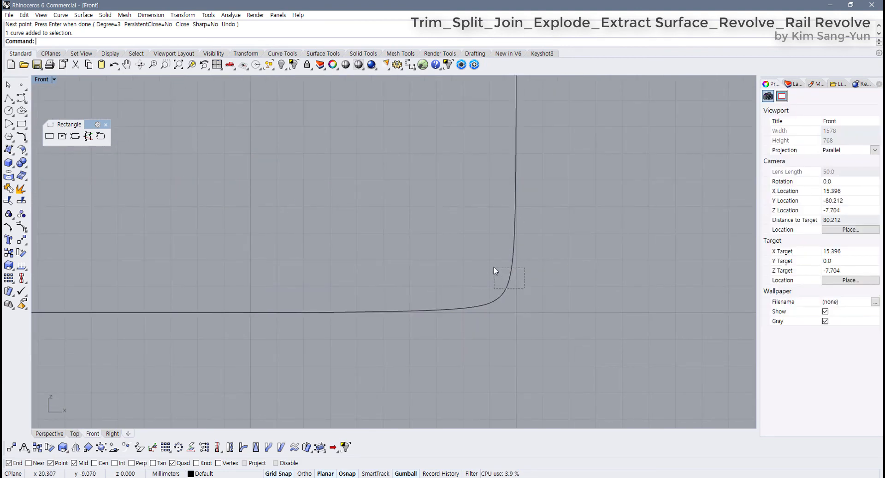
drag(494, 266, 493, 266)
key(F10)
scroll(473, 276, down, 3)
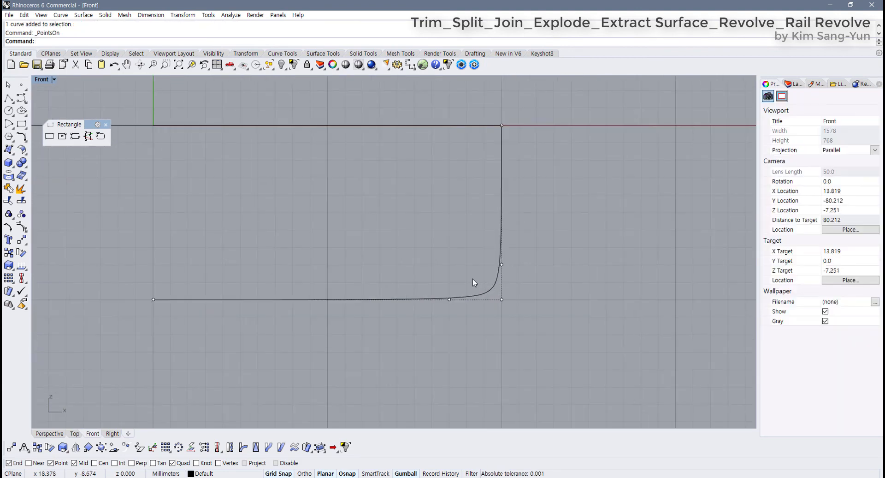
scroll(472, 282, up, 2)
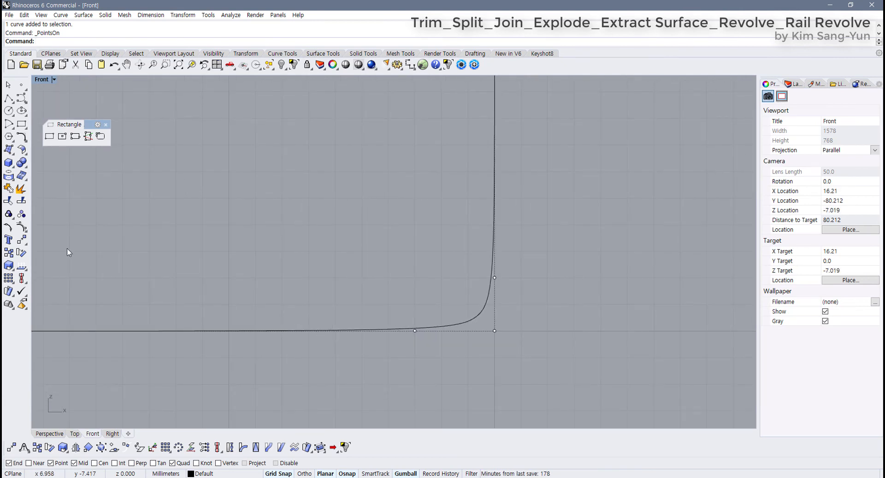
Insert two knots in the profile curve, one on the bottom stretch and one on the vertical stretch near the corner
click(20, 228)
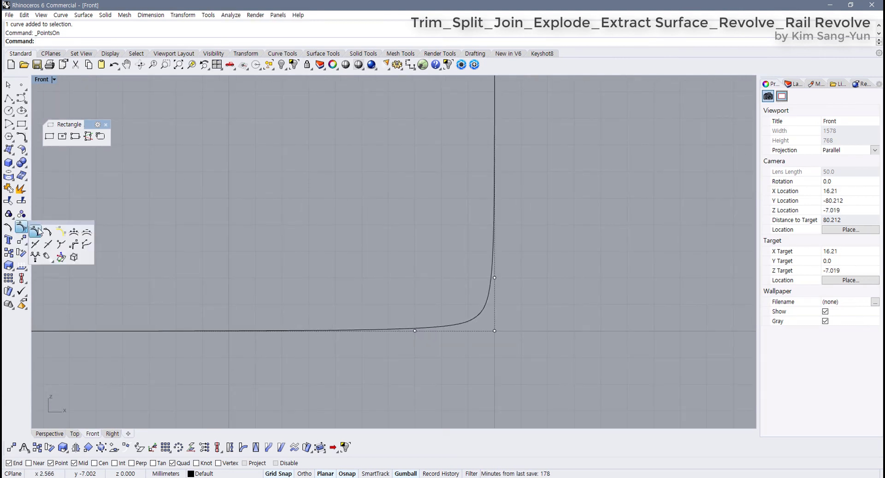
drag(36, 226, 101, 231)
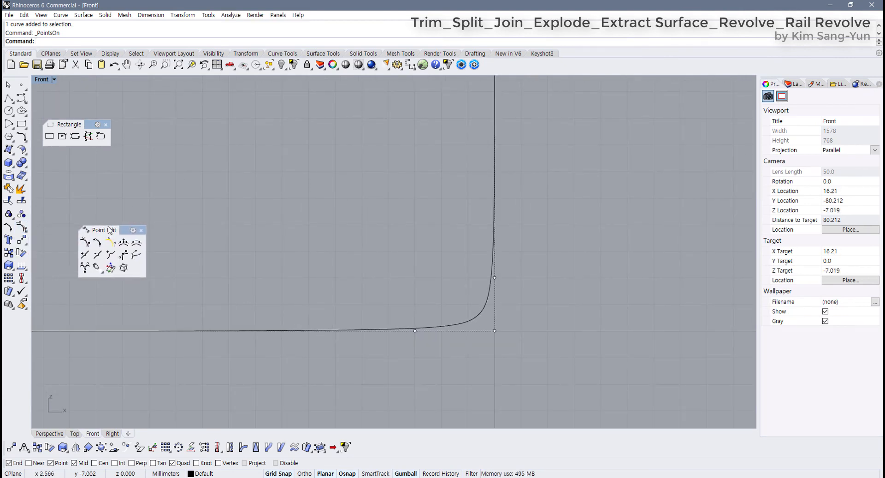
click(92, 257)
click(361, 329)
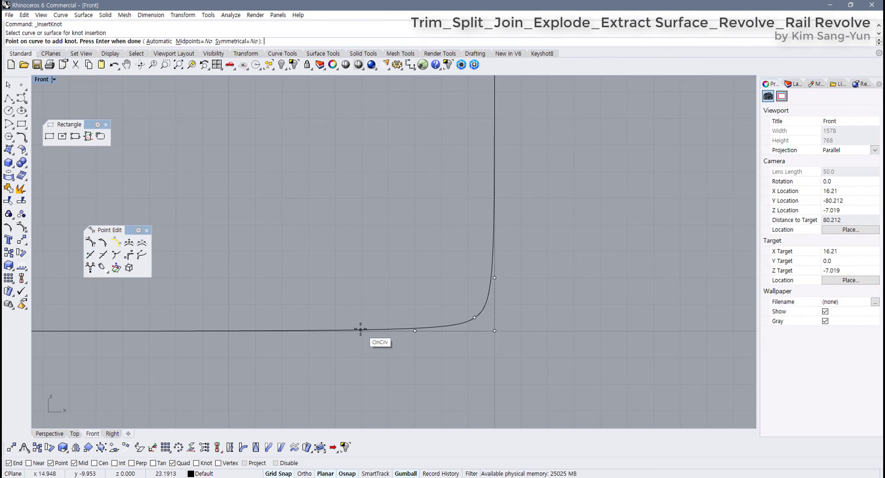
click(494, 185)
key(Return)
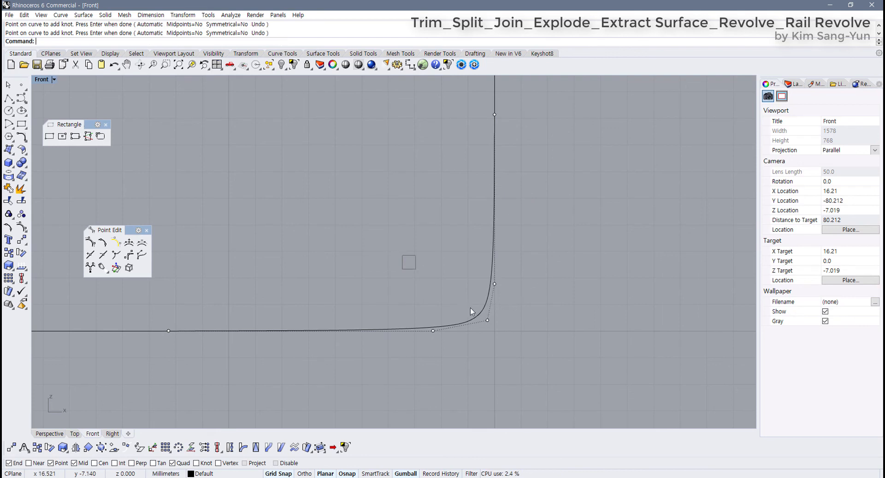
Move the two inner control points on the profile's bottom stretch horizontally toward the corner to tighten the bend
drag(502, 277, 415, 347)
drag(152, 316, 246, 387)
scroll(313, 375, down, 6)
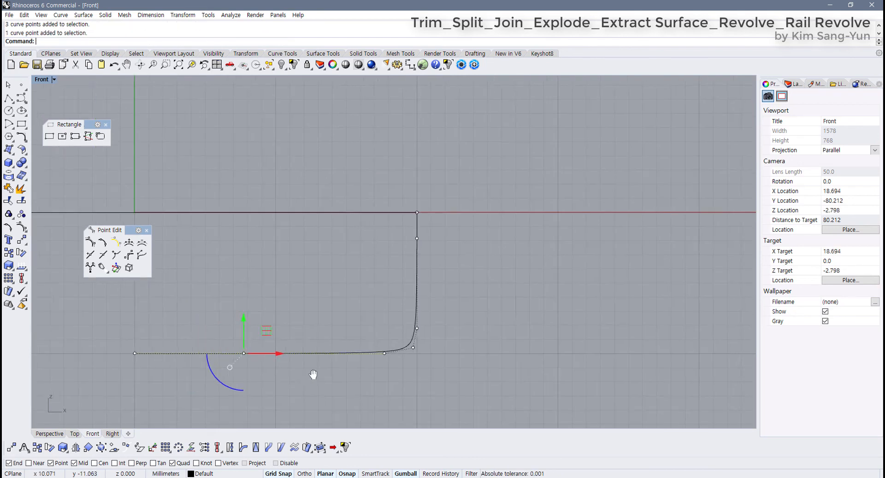
drag(325, 352, 438, 354)
scroll(438, 354, up, 4)
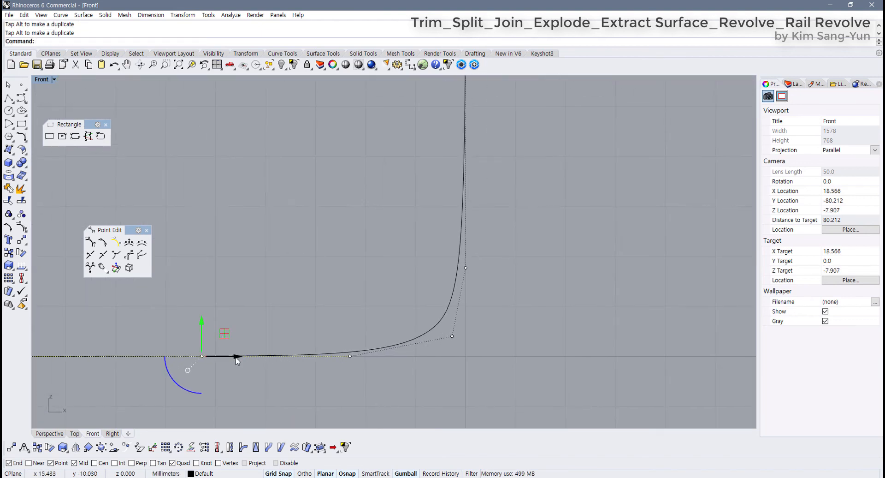
drag(237, 358, 371, 385)
click(352, 326)
drag(362, 356, 392, 360)
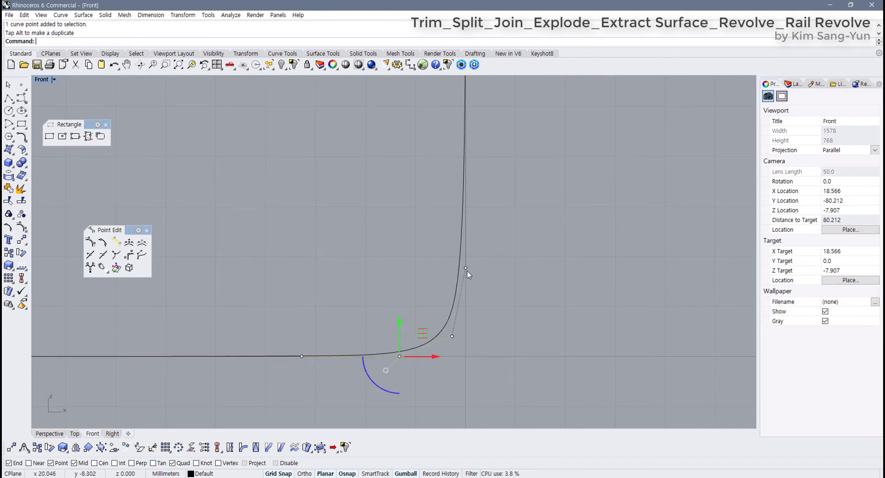
Lower the inserted upper control point on the profile's vertical stretch toward the rounded corner
drag(463, 243, 502, 306)
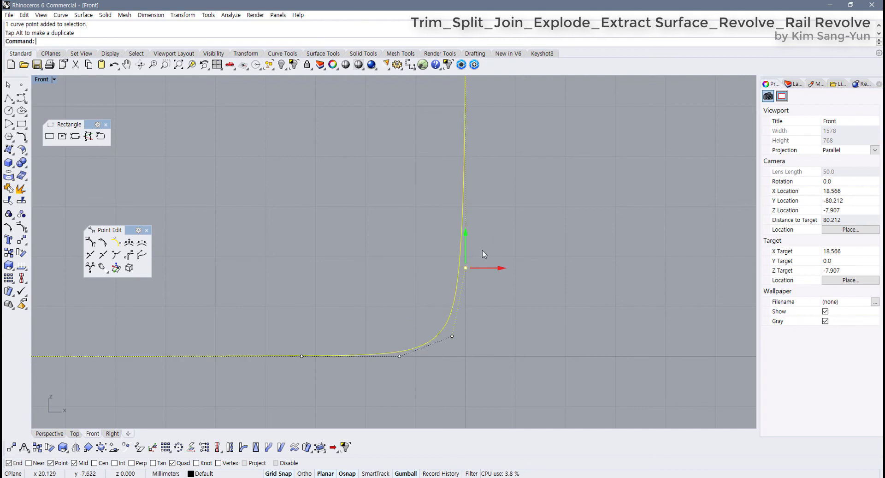
scroll(389, 324, down, 5)
click(422, 163)
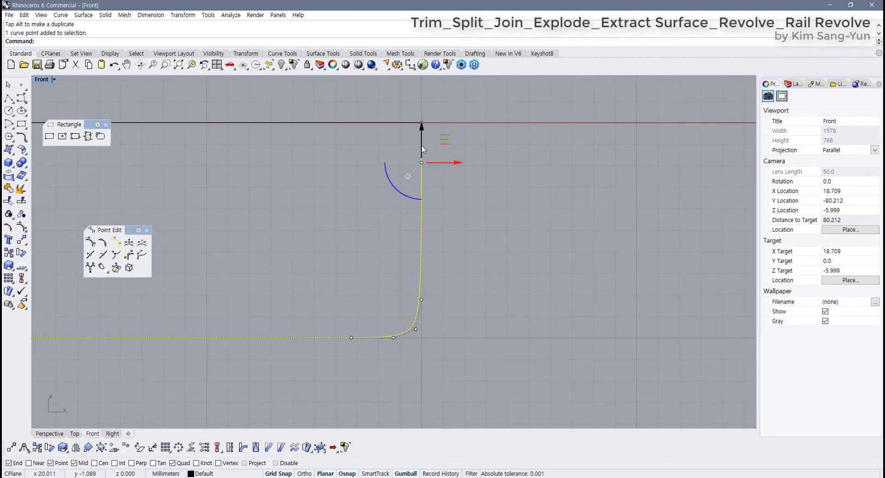
drag(423, 148, 423, 257)
scroll(389, 349, up, 5)
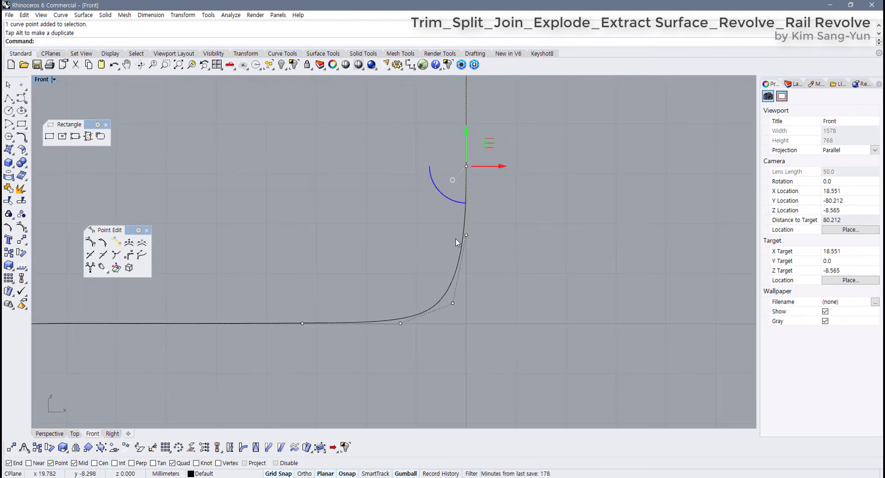
scroll(455, 239, up, 3)
Turn off Grid Snap, lower the control point just above the corner, and move the bottom stretch's farther inner point closer to the corner
key(Escape)
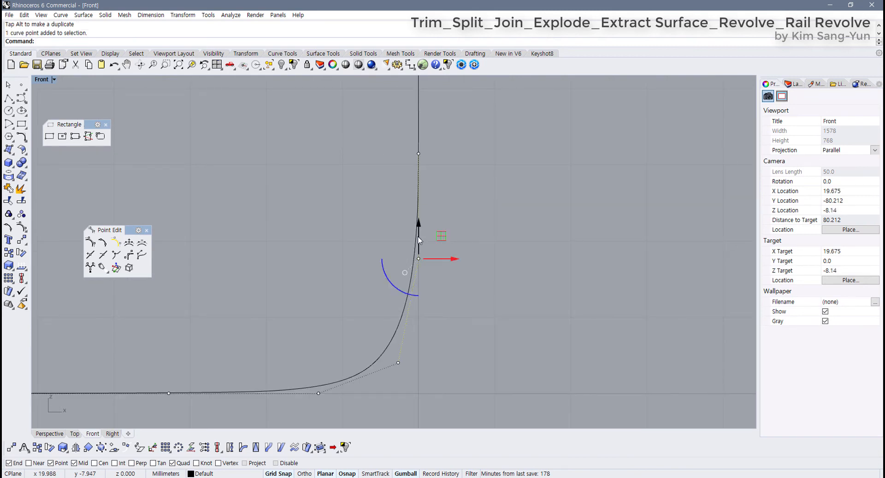
key(alt+Down)
key(alt+Down)
key(alt+Down)
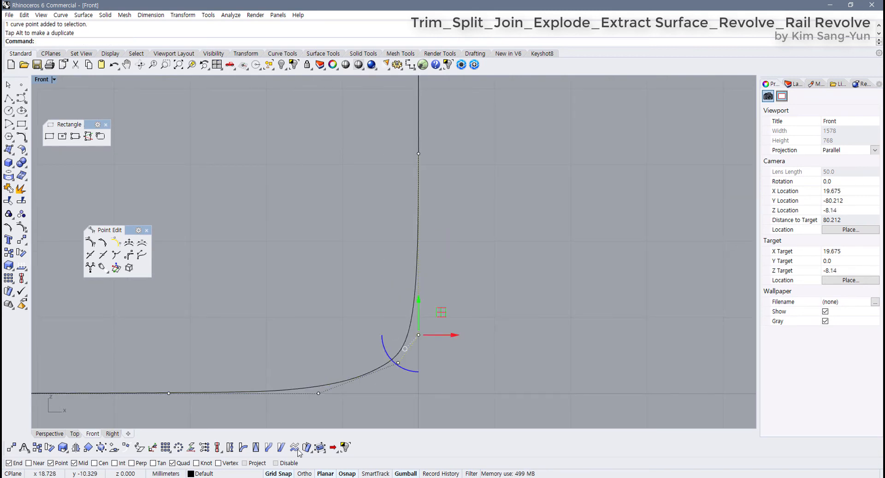
drag(419, 318, 420, 275)
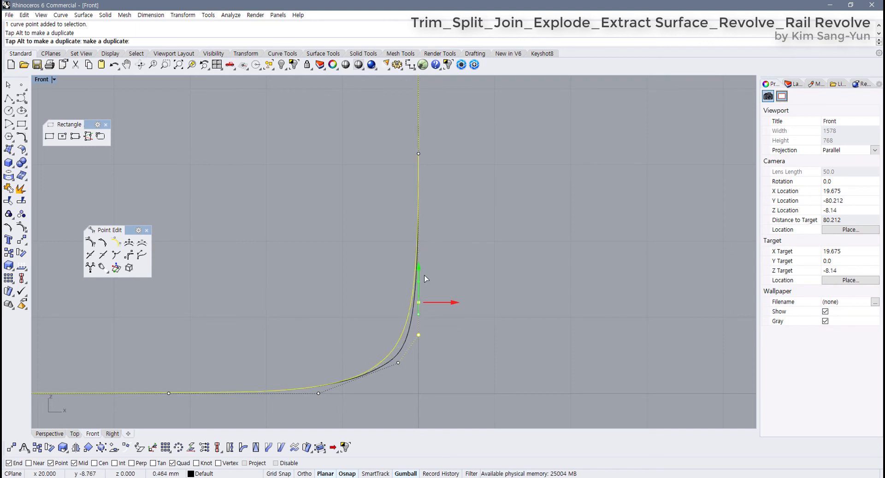
click(169, 393)
drag(199, 393, 425, 319)
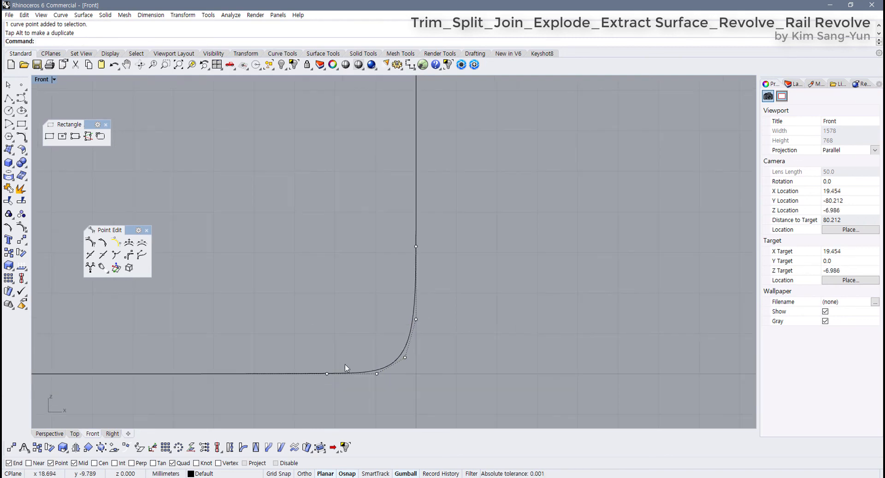
scroll(429, 301, down, 5)
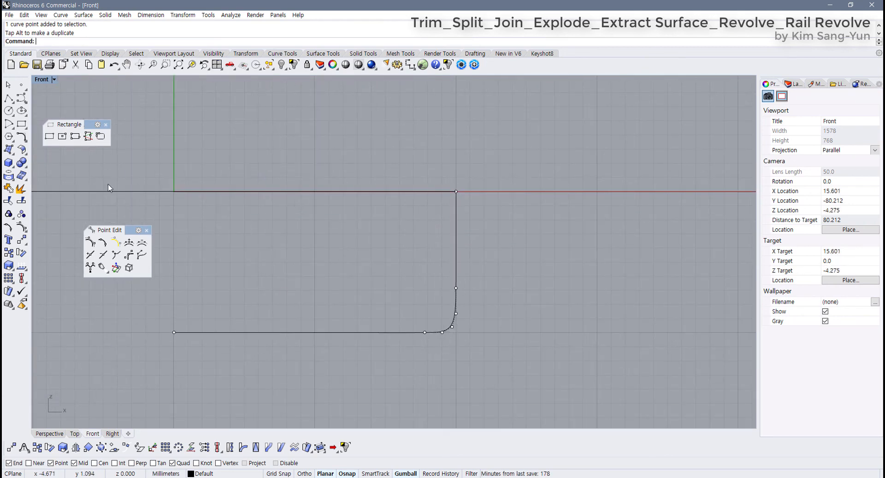
Hide the profile curve's control points, copy the curve to the clipboard and delete it
key(F11)
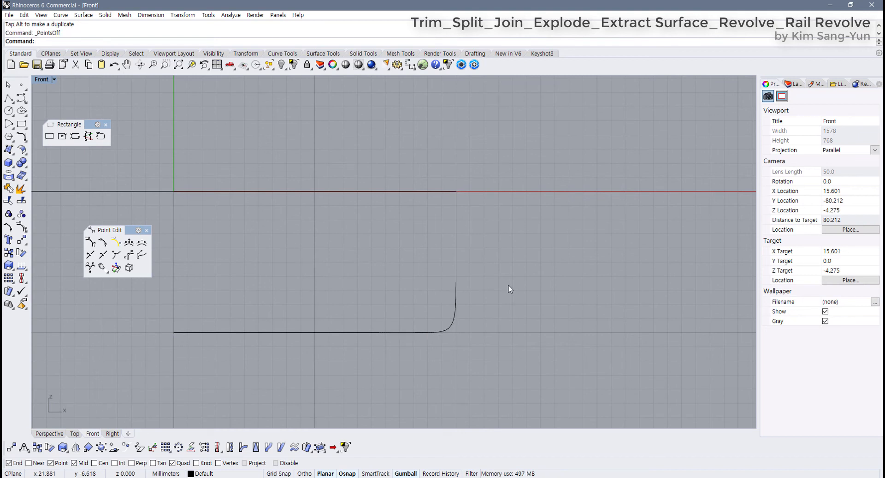
drag(511, 288, 426, 315)
key(ctrl+c)
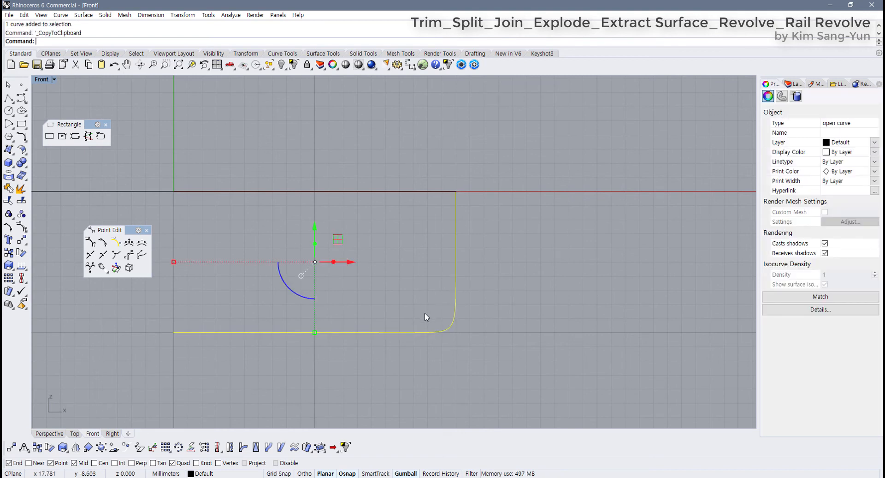
key(Delete)
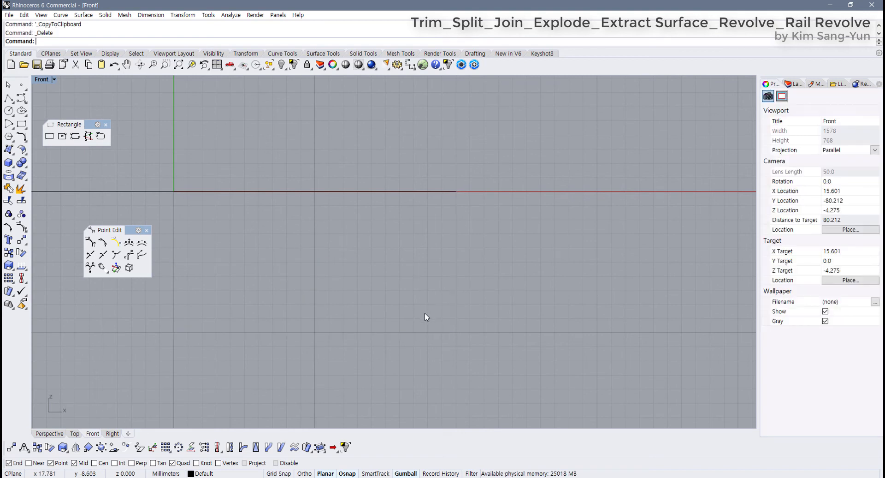
With Grid Snap on, draw a polyline from the rail's midpoint on the X axis, 13 mm down and 20 mm horizontally to the central axis
click(8, 98)
double_click(41, 79)
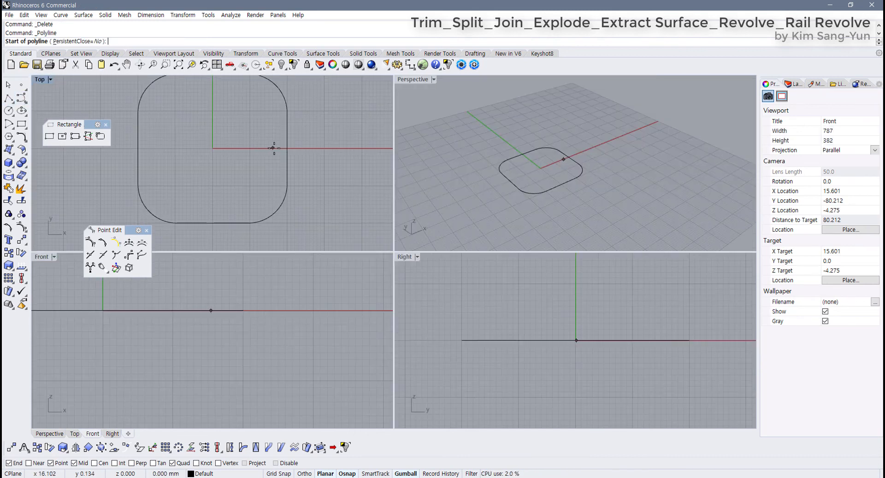
click(286, 149)
right_drag(260, 347, 304, 346)
scroll(297, 369, up, 3)
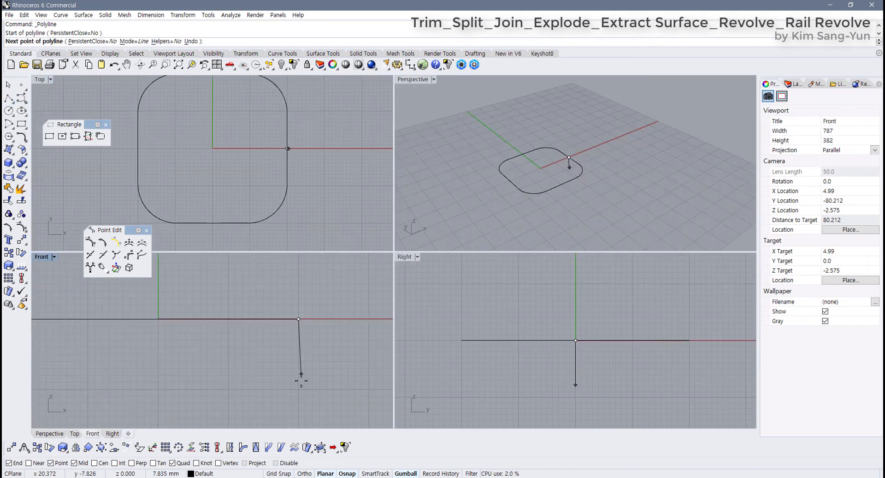
click(285, 472)
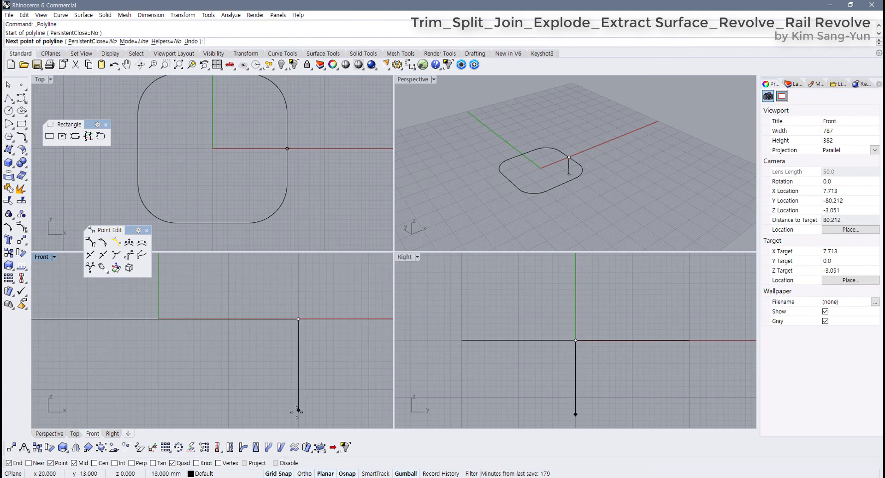
scroll(305, 360, down, 3)
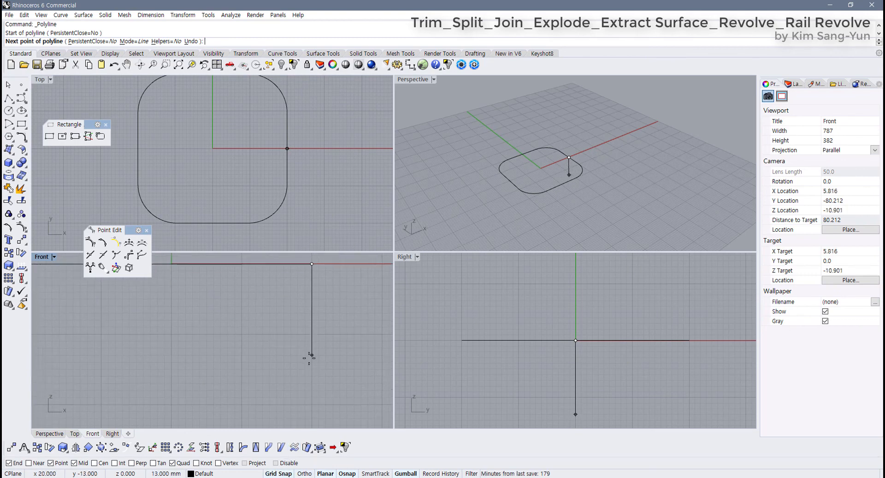
click(311, 386)
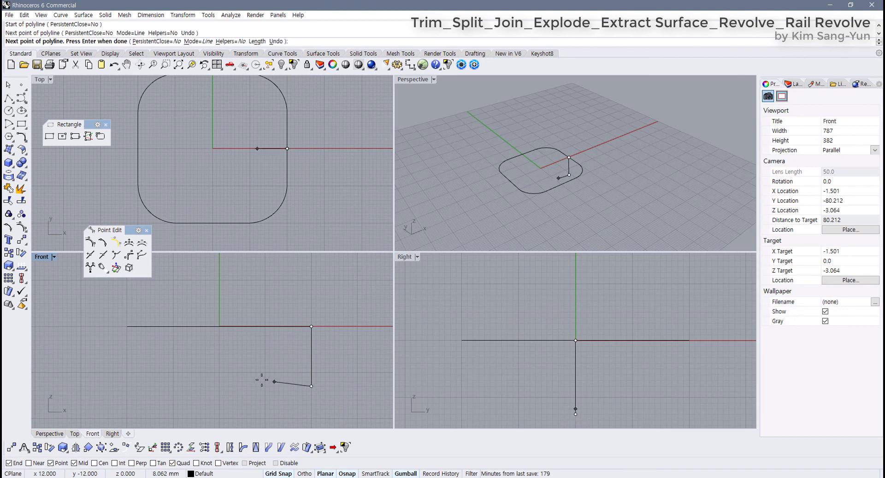
click(220, 386)
key(Return)
Fillet the polyline's lower corner with a radius of 3 mm
right_drag(310, 386, 234, 372)
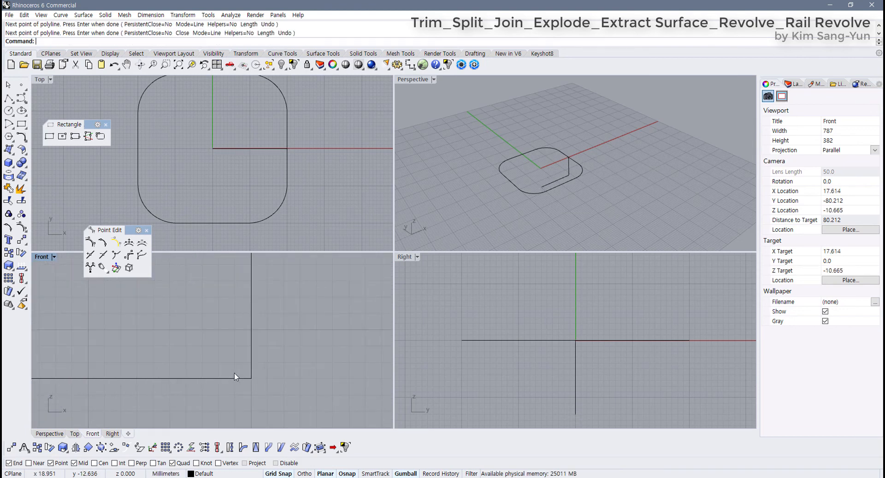
click(283, 54)
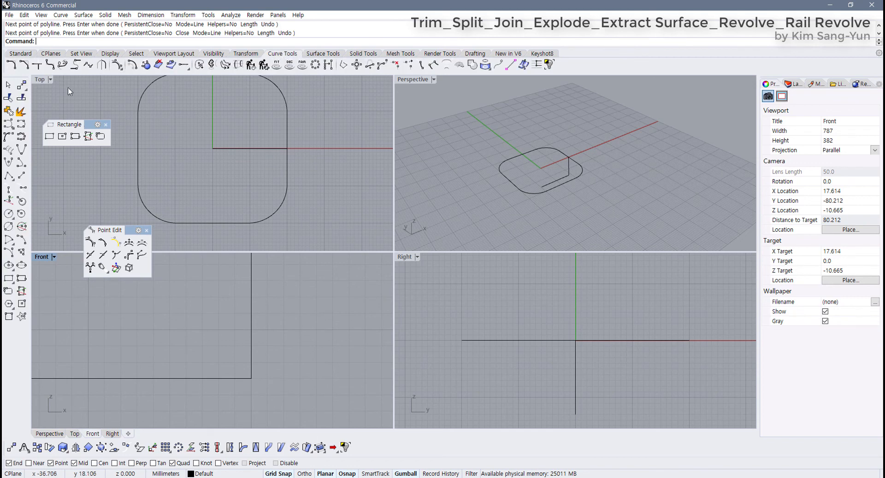
click(11, 64)
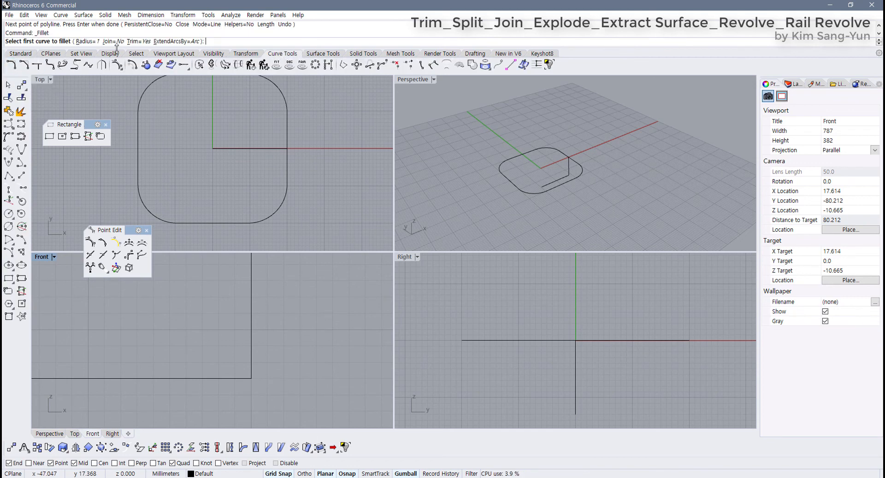
click(87, 41)
text(3)
key(Return)
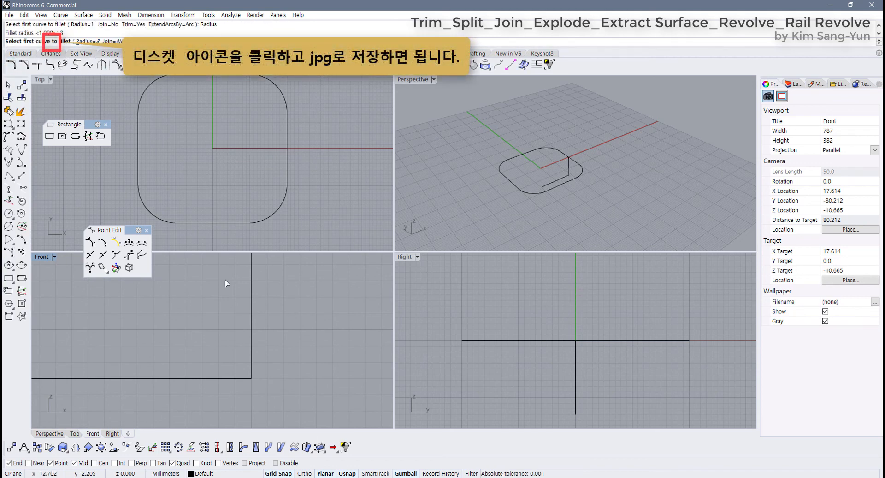
click(251, 359)
click(216, 378)
scroll(252, 369, down, 12)
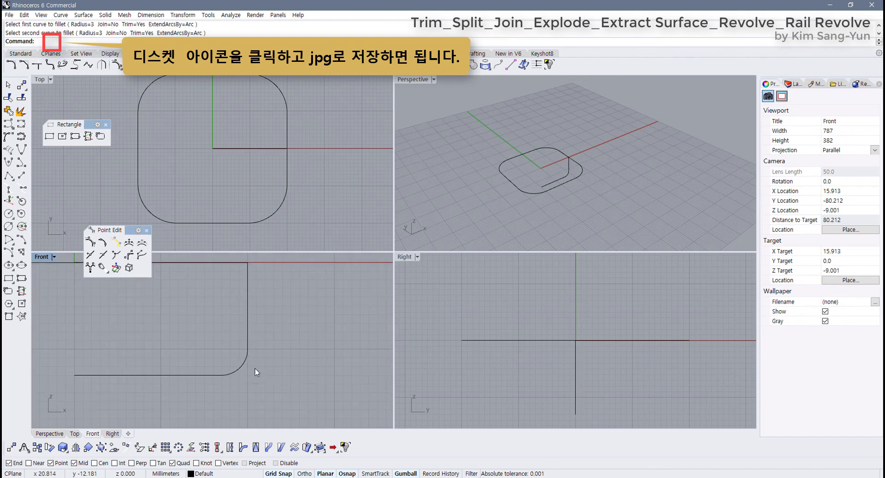
Select the filleted polyline and examine it together with the rail in the Perspective view from a low angle
right_click(276, 376)
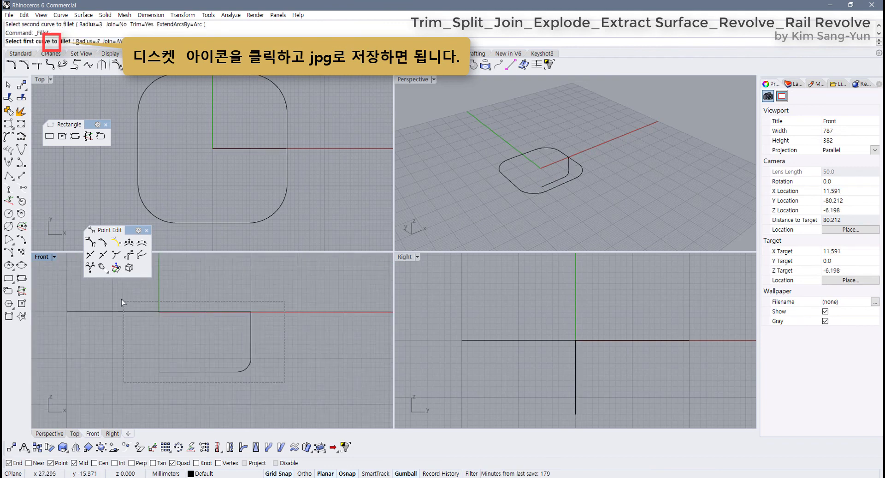
drag(121, 299, 121, 299)
key(Escape)
click(204, 371)
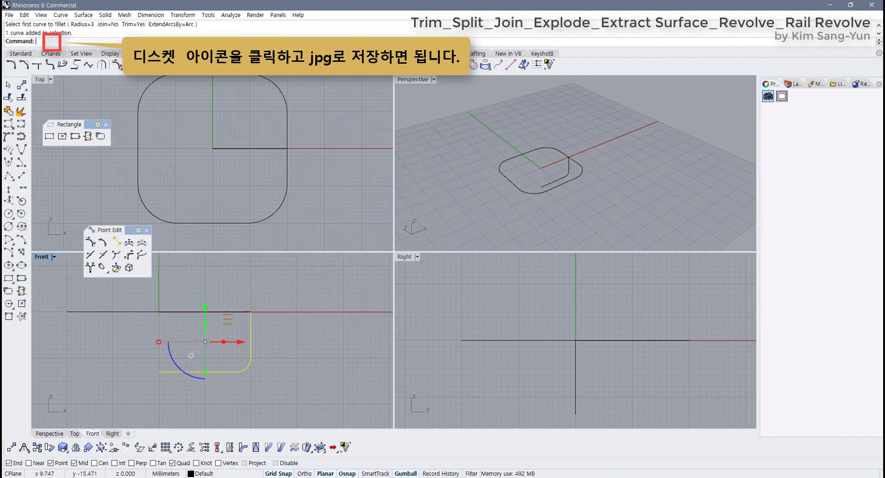
click(614, 163)
right_drag(614, 162, 516, 113)
right_drag(521, 213, 539, 221)
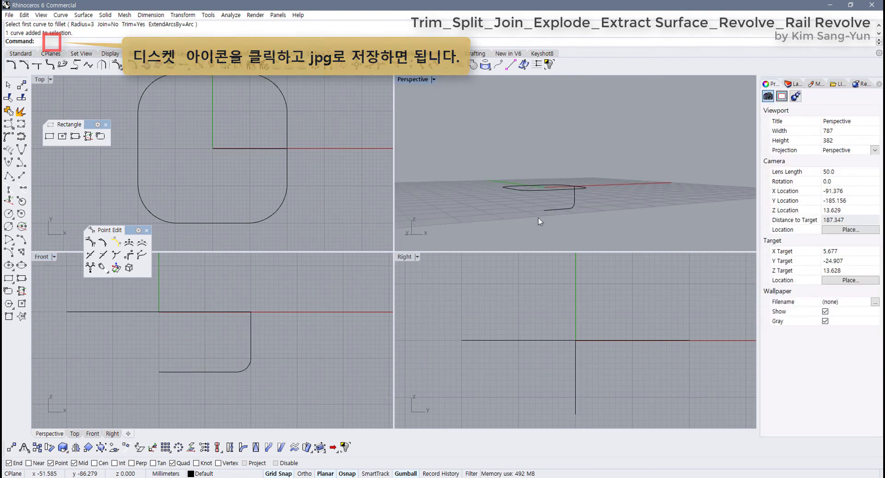
scroll(539, 221, up, 5)
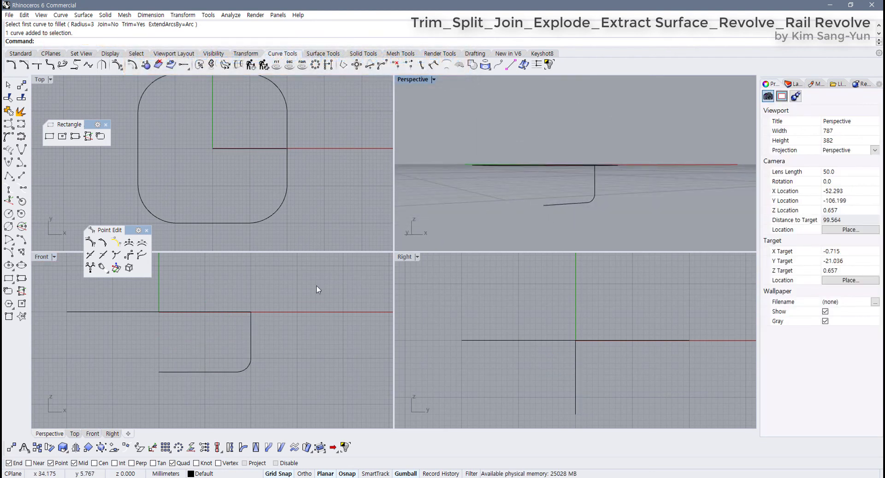
Delete the filleted polyline and paste the copied profile curve back in its place
click(186, 371)
key(Delete)
key(ctrl+v)
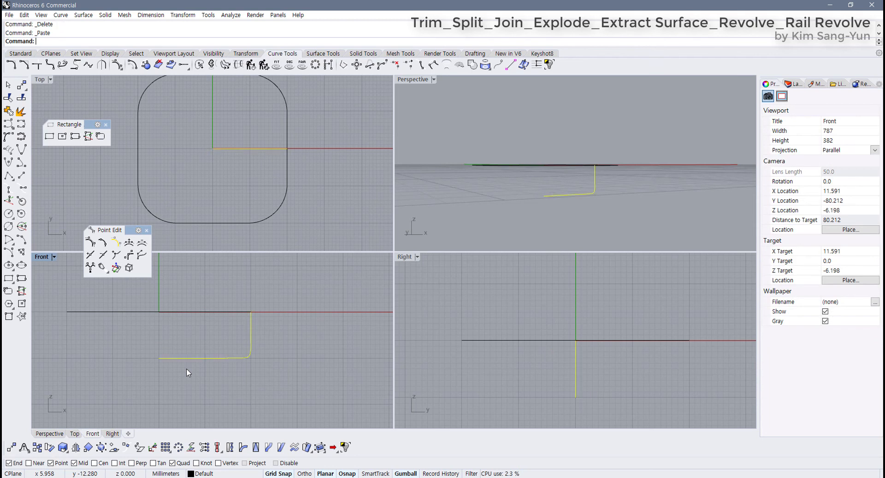
Inspect the pasted profile's rounded corner up close, showing its control points briefly and hiding them again
click(271, 370)
scroll(257, 360, up, 10)
drag(259, 362, 231, 337)
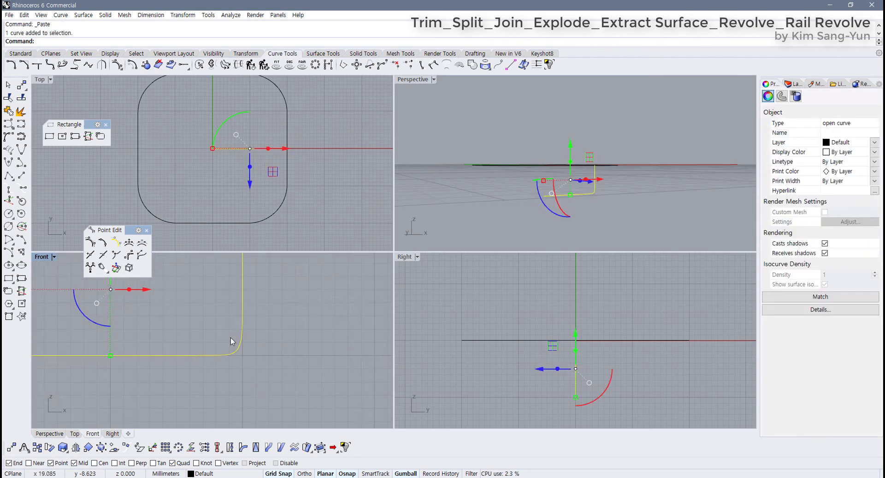
key(F10)
key(F11)
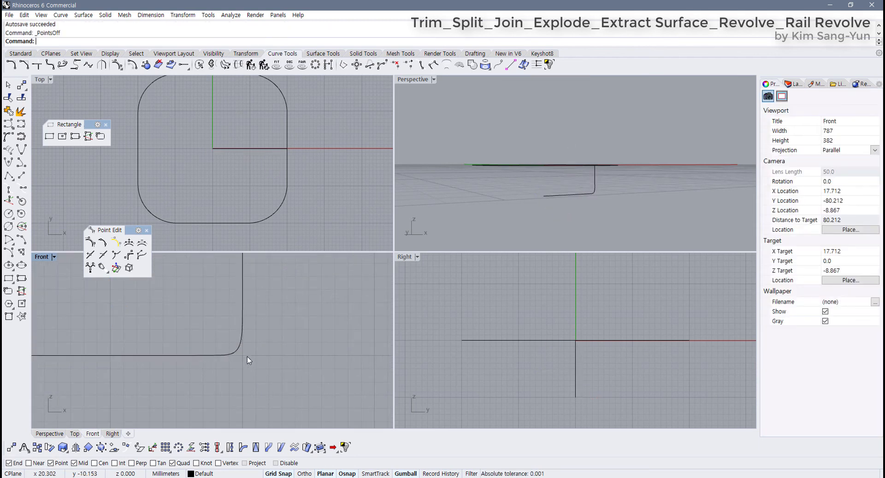
scroll(248, 358, down, 8)
drag(269, 368, 200, 319)
scroll(240, 361, down, 5)
scroll(248, 360, up, 3)
right_drag(216, 363, 229, 386)
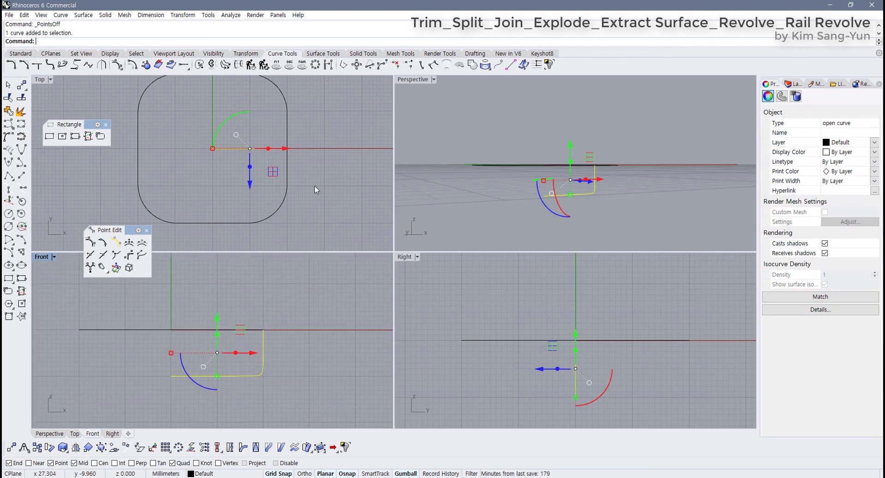
Rail Revolve the profile curve along the rounded rectangle rail, using a vertical axis through the profile's inner bottom end
click(322, 53)
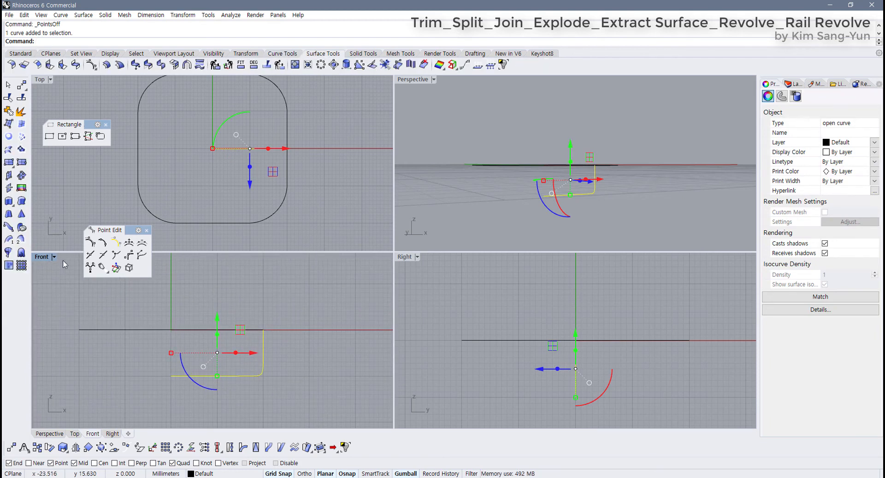
right_click(8, 252)
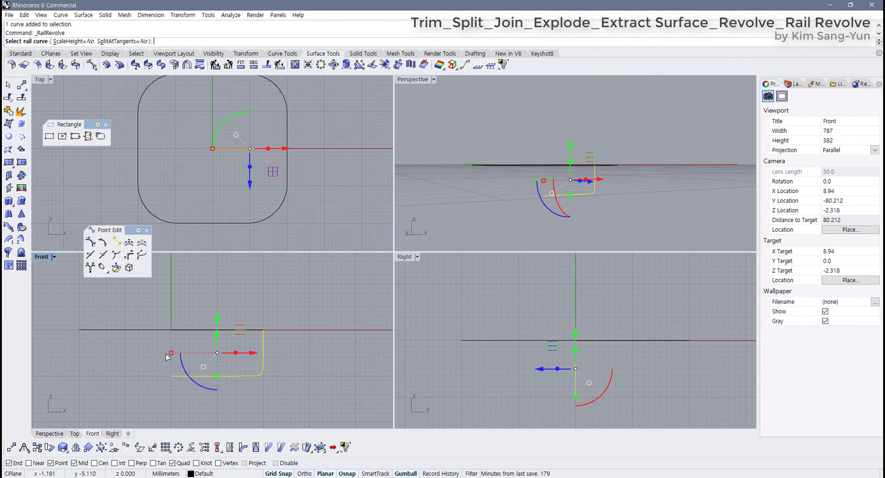
key(Escape)
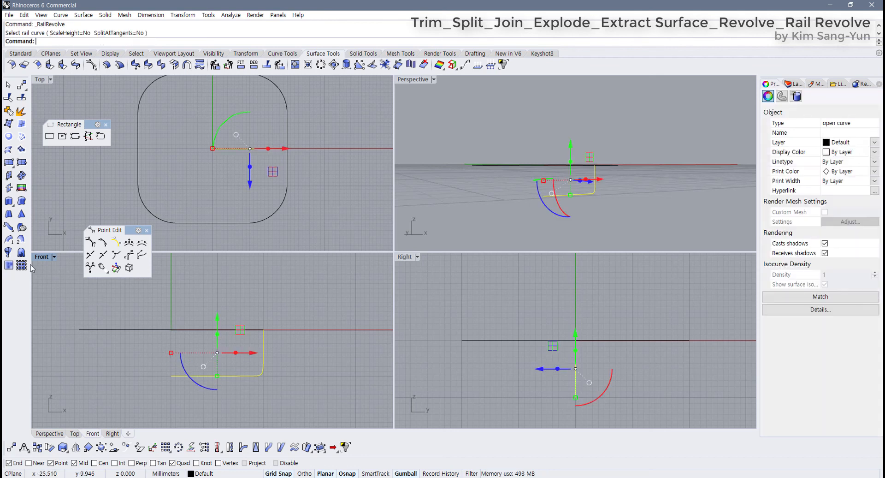
click(85, 317)
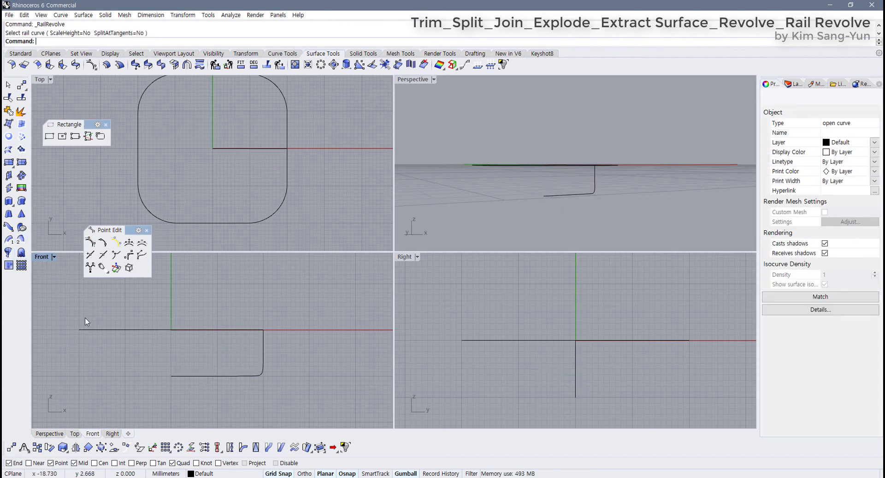
right_click(9, 253)
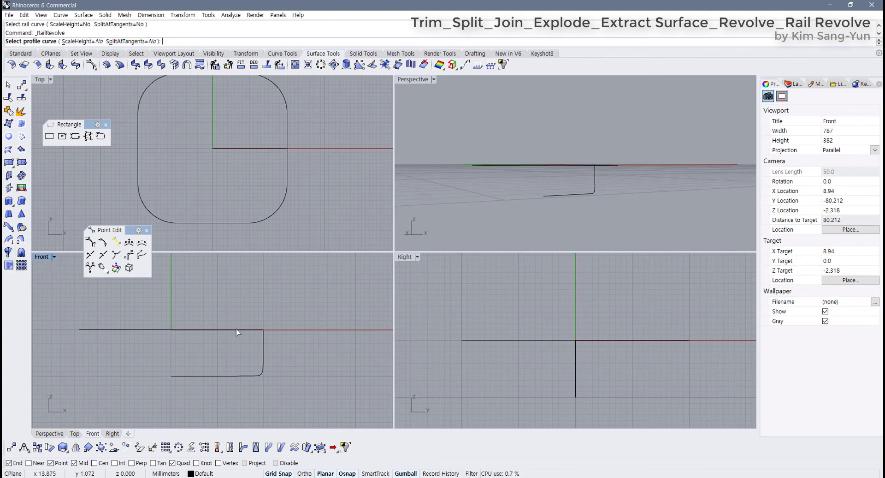
click(238, 376)
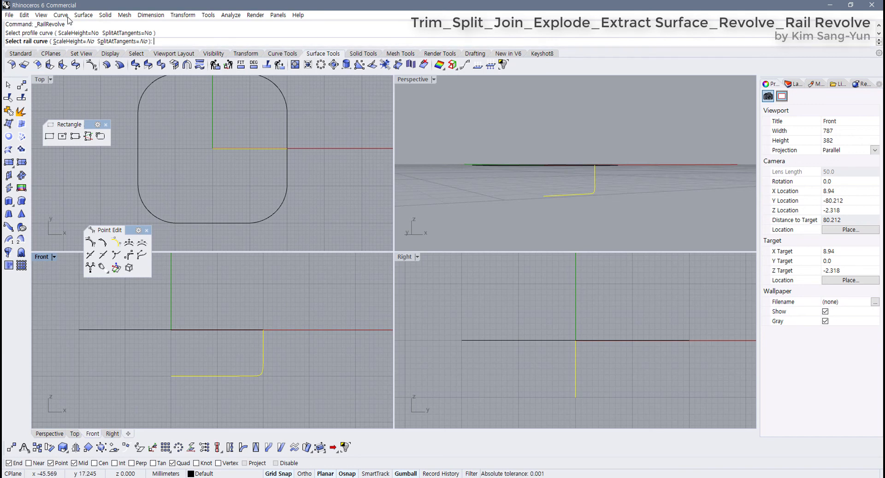
click(277, 209)
click(278, 212)
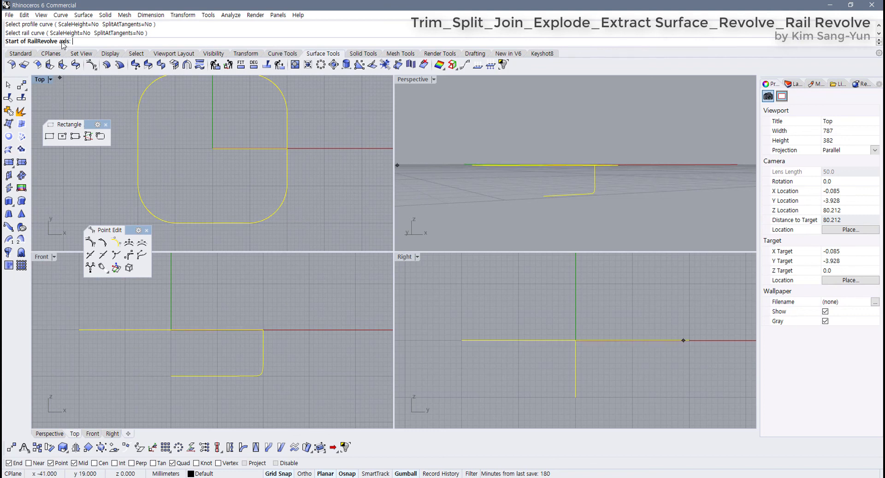
click(171, 375)
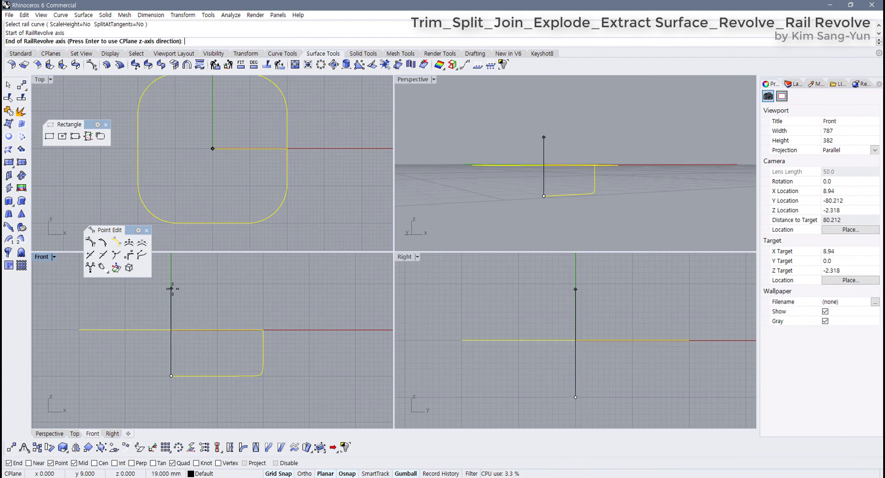
click(171, 397)
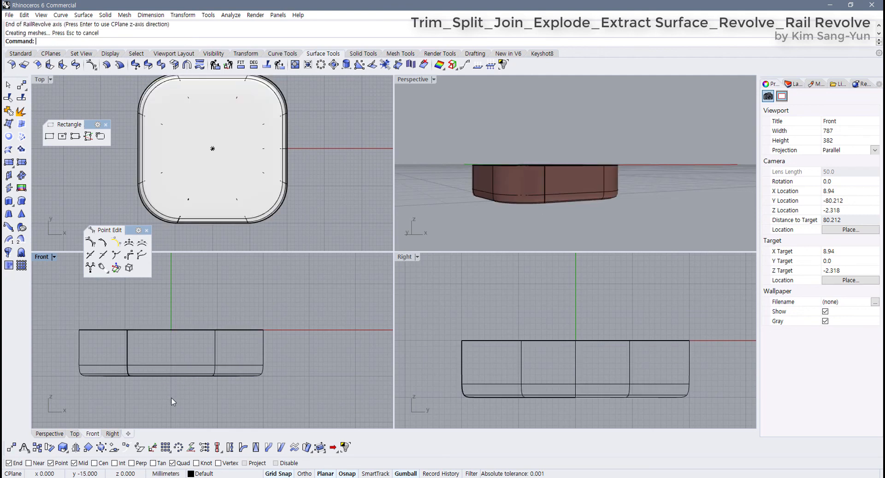
Examine the revolved surface from above in the maximized Perspective view, select it and bring up the solid tools
click(464, 195)
right_drag(464, 195, 452, 159)
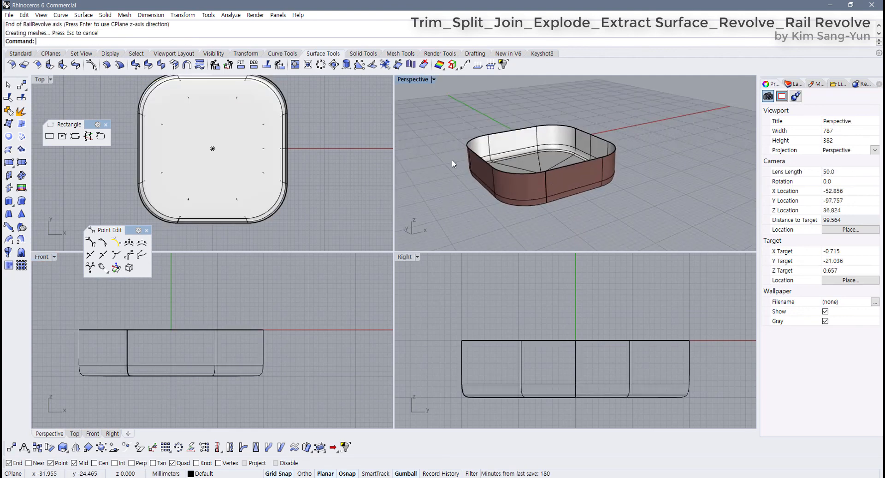
double_click(409, 79)
click(340, 315)
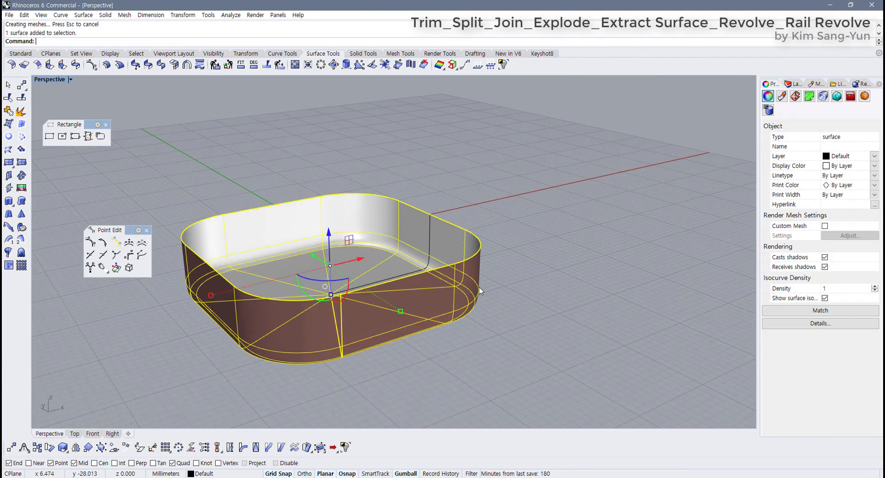
key(Escape)
mouse_move(440, 298)
right_down()
mouse_move(462, 345)
mouse_move(434, 303)
right_up()
click(433, 302)
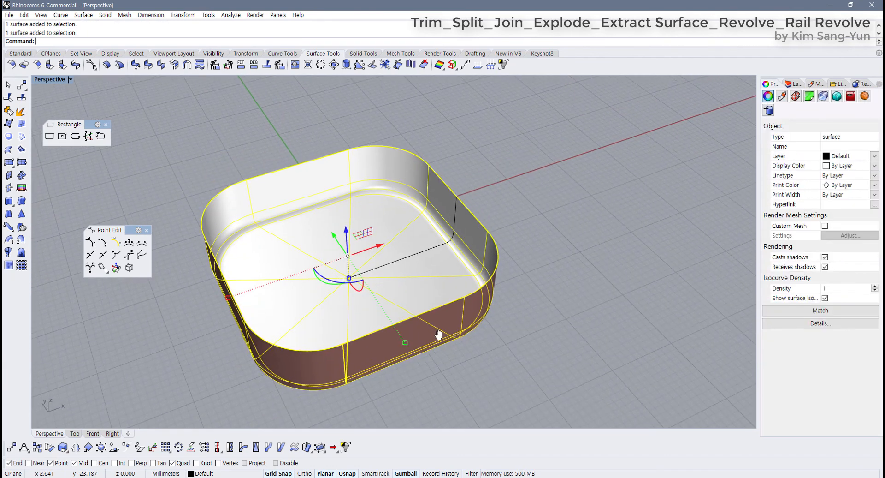
right_drag(438, 335, 427, 229)
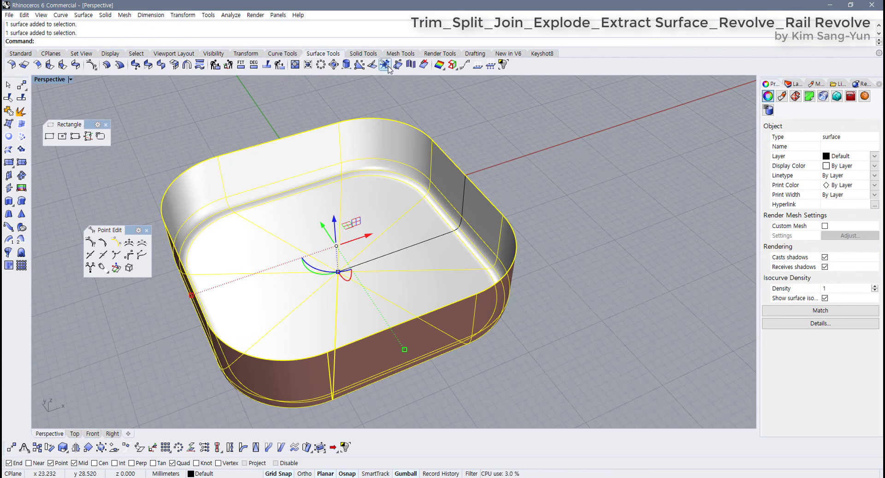
click(362, 55)
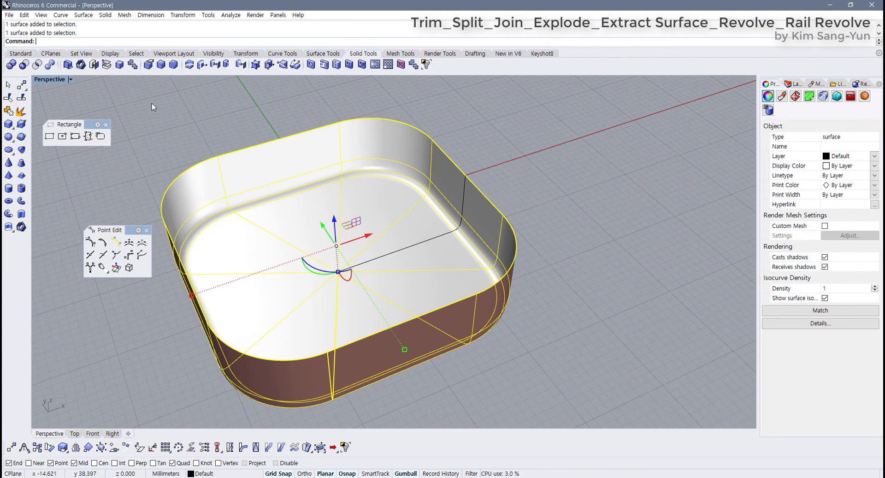
Cap the open top of the revolved tray surface to make it a closed solid
click(96, 67)
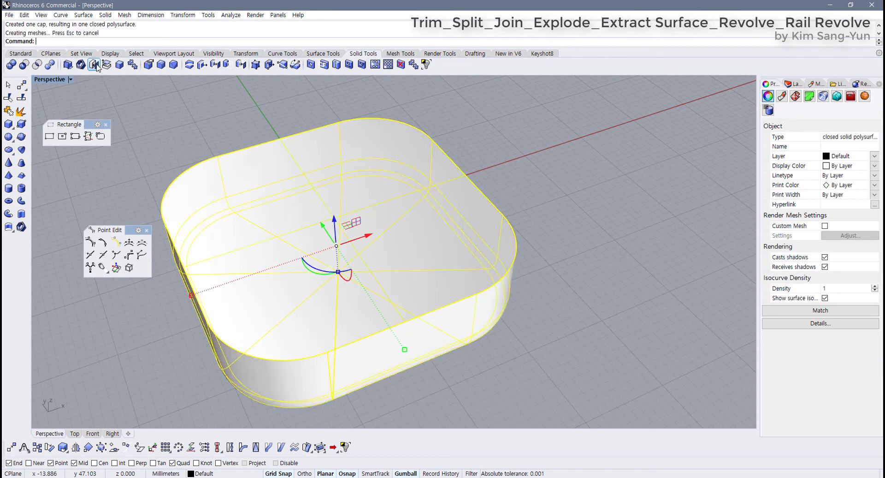
click(176, 116)
right_drag(176, 116, 287, 131)
click(301, 244)
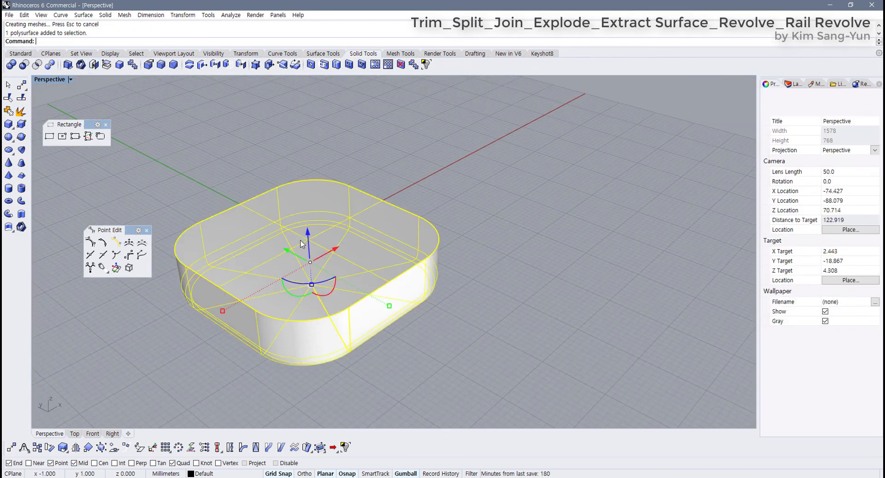
click(303, 159)
Try a 2 mm edge fillet around the capped solid's top rim
click(161, 65)
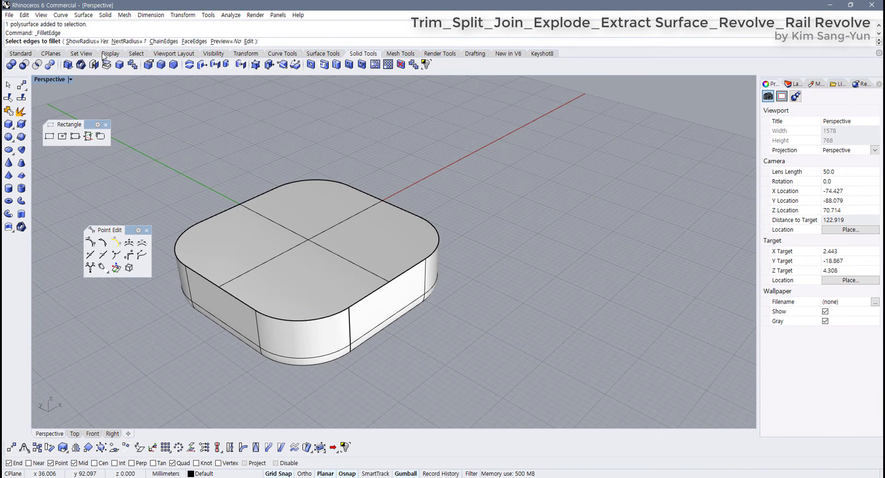
text(2)
key(Return)
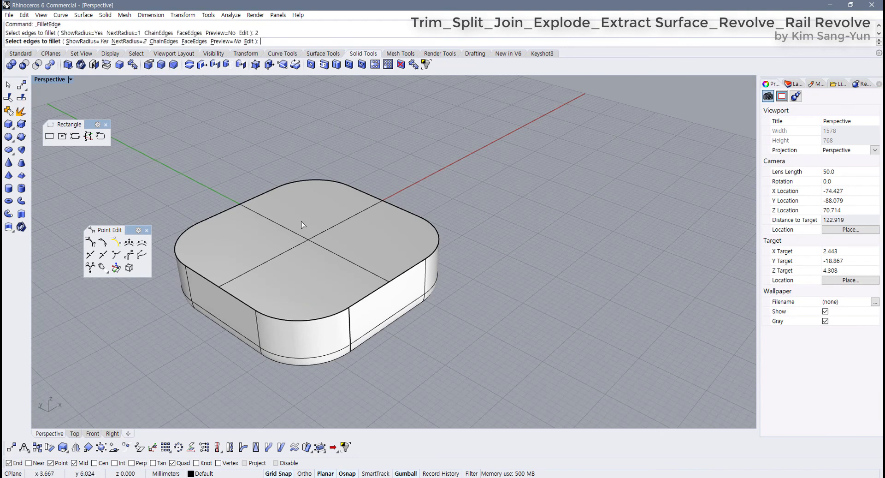
click(321, 320)
key(Return)
key(Return)
mouse_move(322, 322)
right_down()
mouse_move(325, 295)
mouse_move(327, 313)
right_up()
key(ctrl+z)
Fillet the capped solid's top rim edge with a 1 mm radius
key(Return)
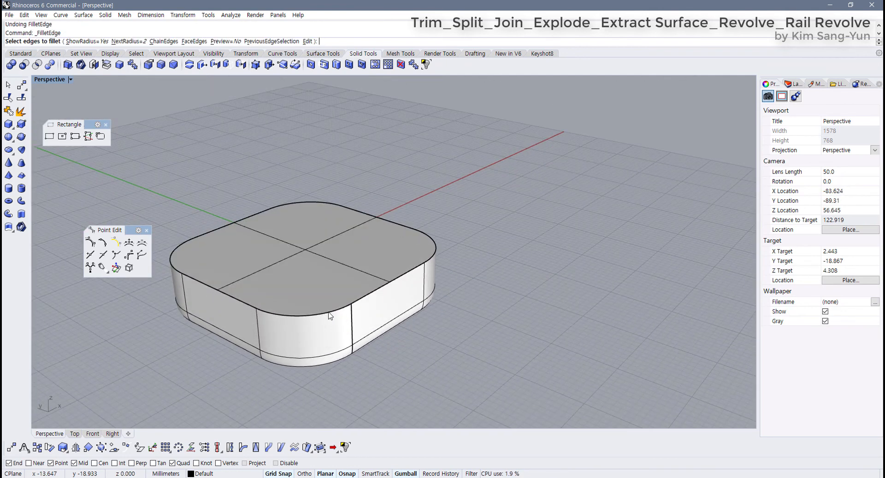
text(1)
key(Return)
text(1)
click(330, 316)
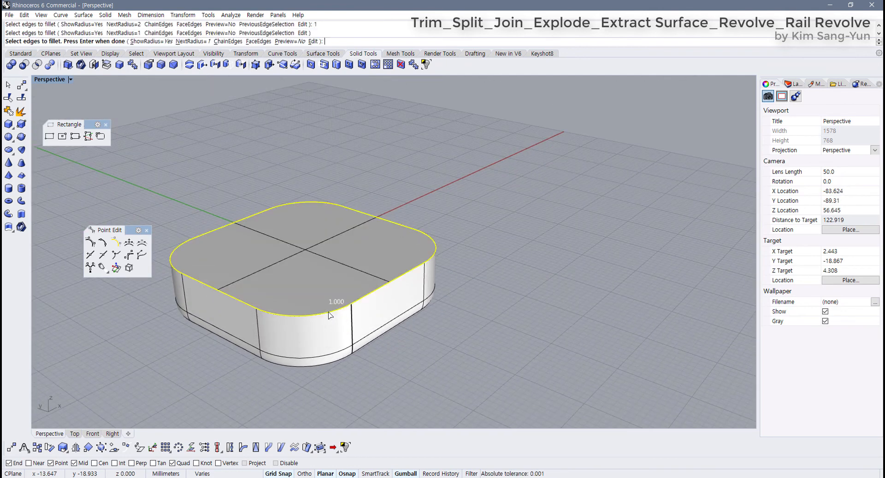
key(Return)
key(Return)
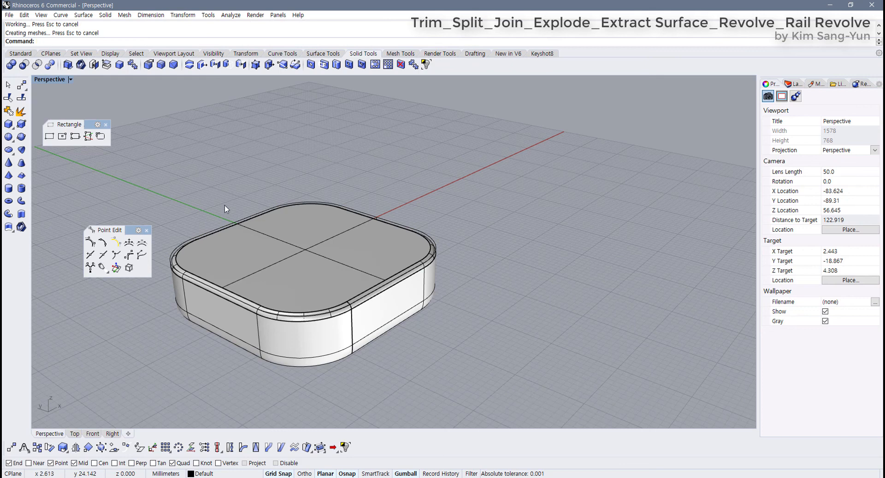
Set the Perspective view to Rendered display mode and examine the filleted solid from several angles
click(70, 80)
click(65, 122)
right_drag(387, 301, 291, 241)
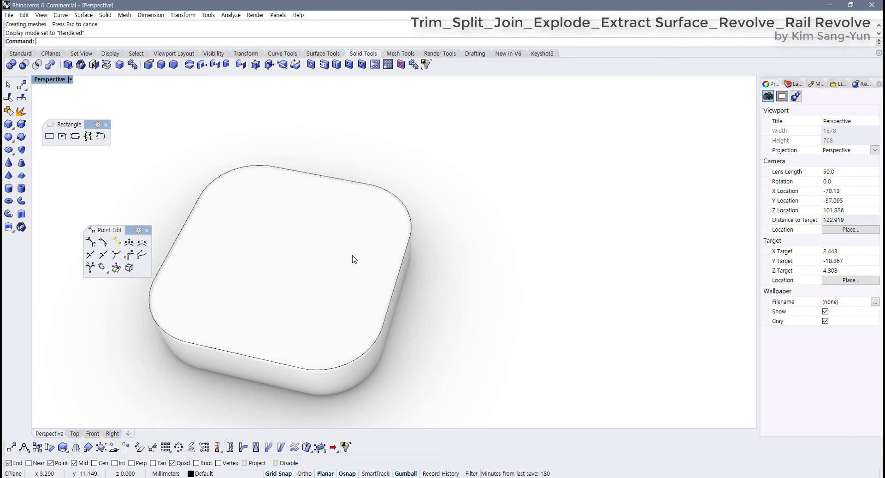
right_drag(362, 285, 445, 267)
click(70, 79)
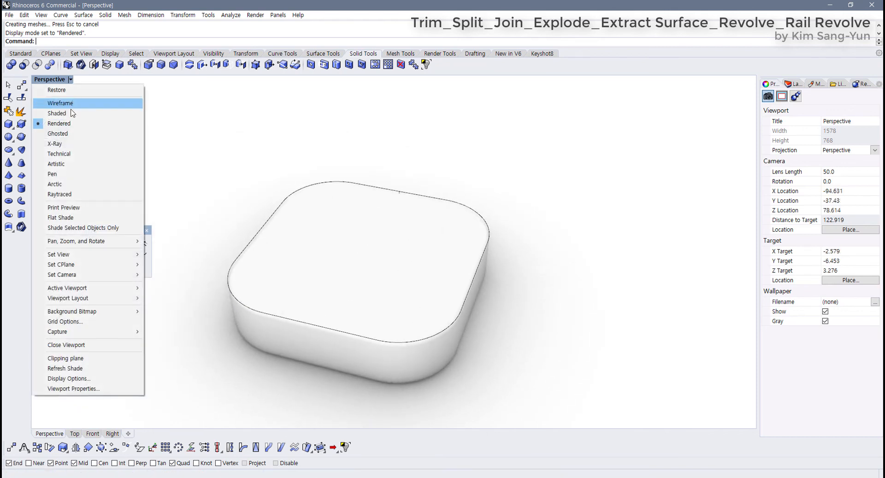
click(67, 123)
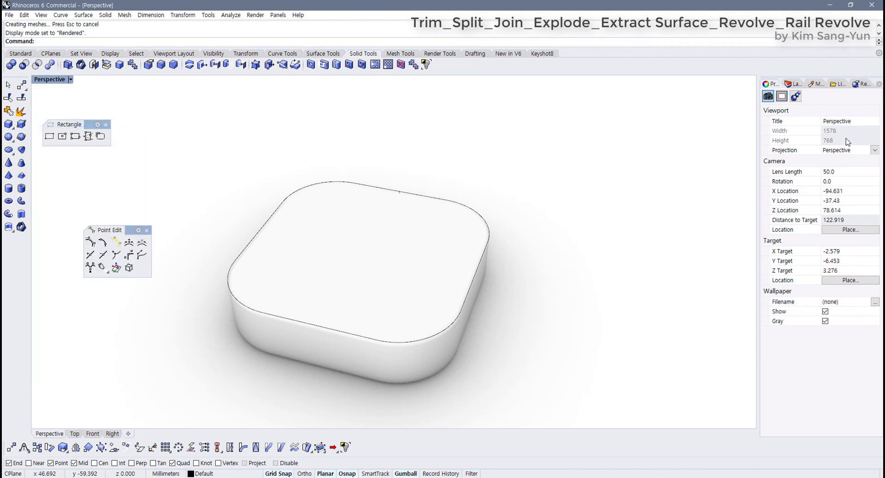
Bring up the Rendering settings in a widened side panel, removing them from the panel set and restoring them
click(861, 84)
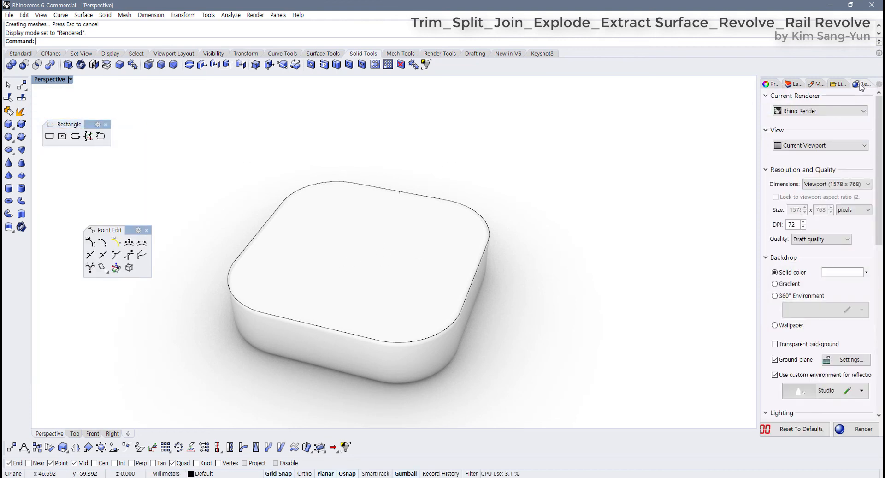
mouse_move(755, 132)
mouse_down()
mouse_move(762, 128)
mouse_move(738, 130)
mouse_up()
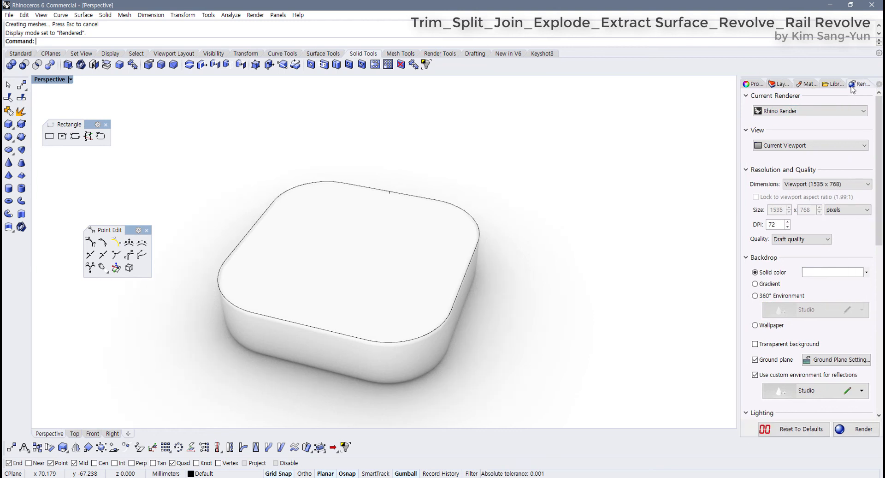
click(879, 86)
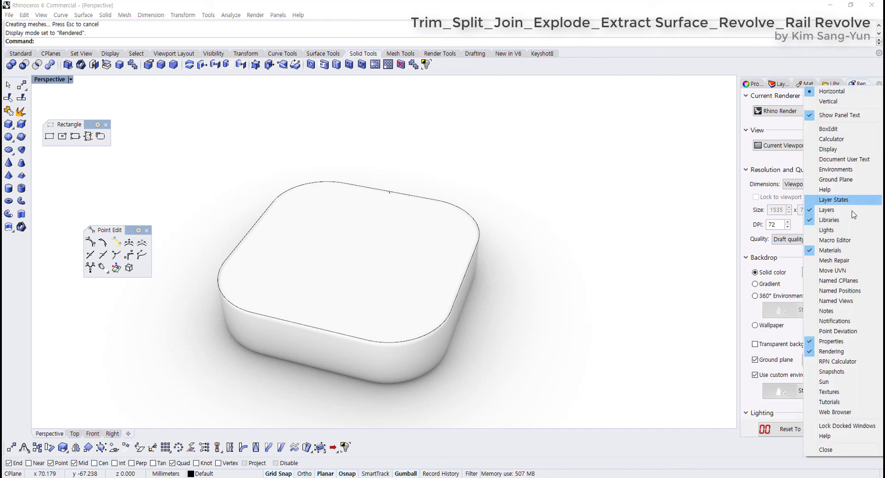
click(831, 351)
click(878, 86)
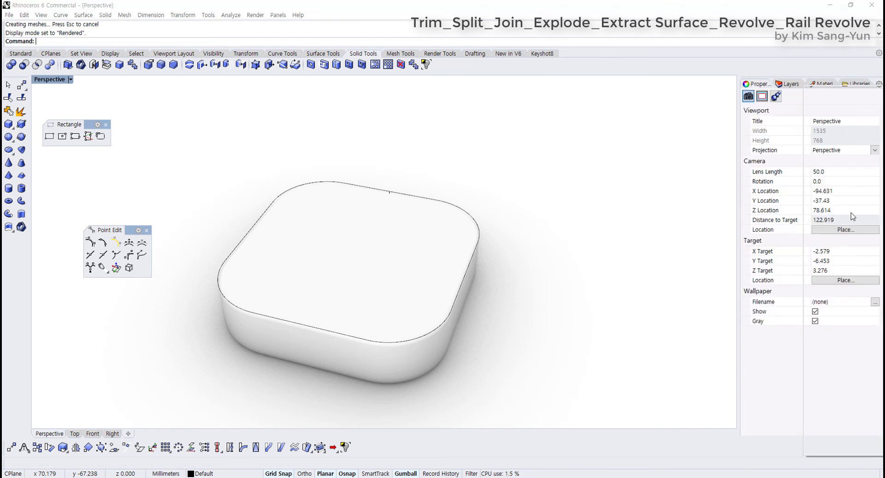
click(835, 351)
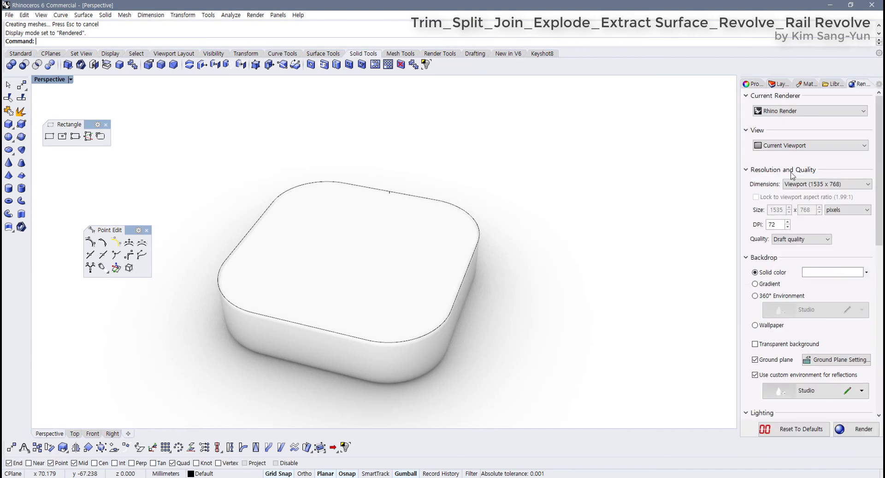
Set the render backdrop's solid color to a medium gray with RGB 134, 132, 132
click(842, 272)
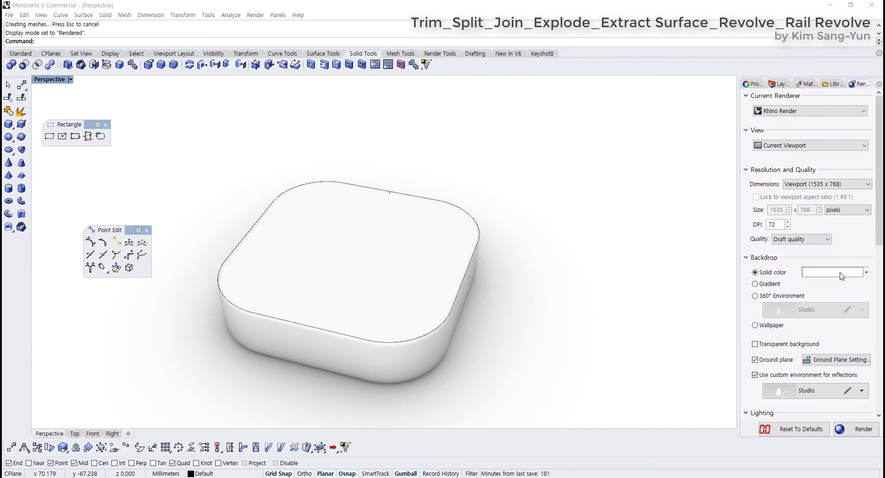
click(510, 221)
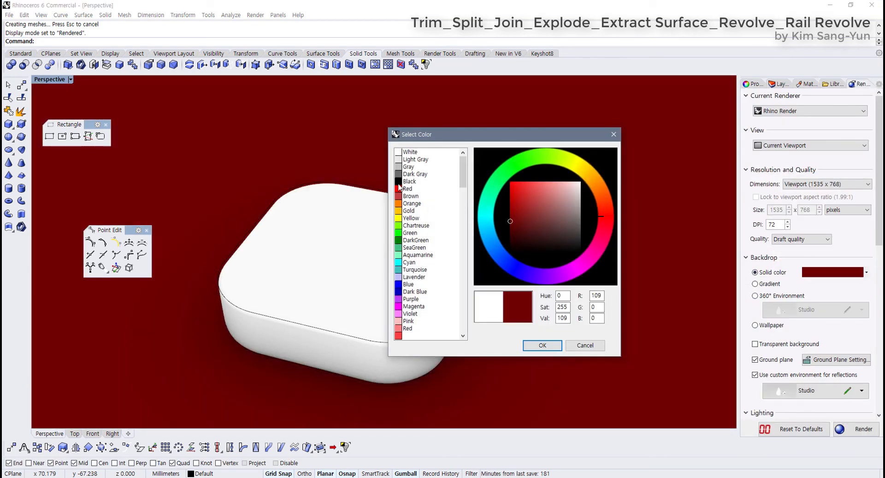
click(408, 181)
click(415, 173)
click(581, 212)
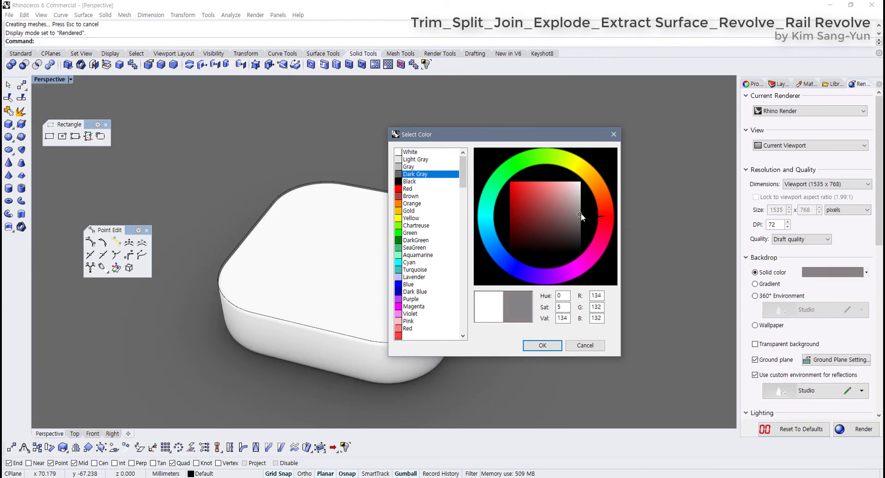
click(542, 344)
Select the filleted solid and add a new Plastic material to the model
right_drag(554, 337, 395, 278)
click(395, 278)
scroll(475, 281, up, 3)
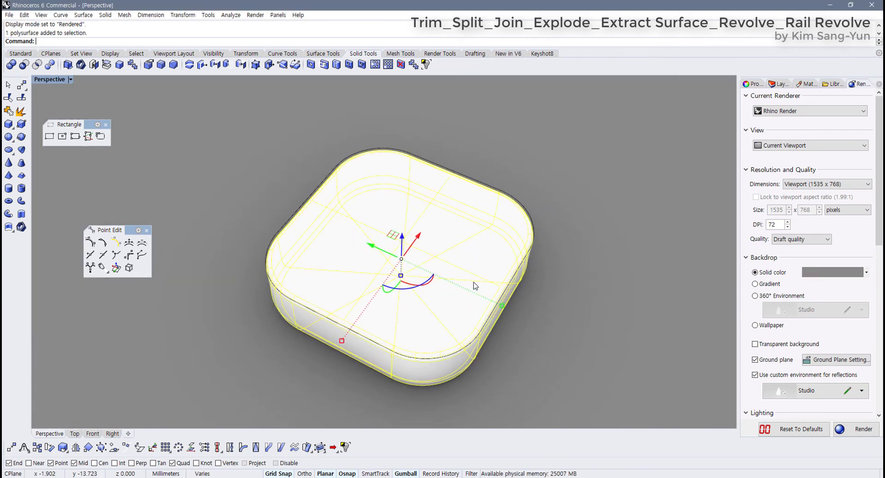
scroll(613, 255, up, 2)
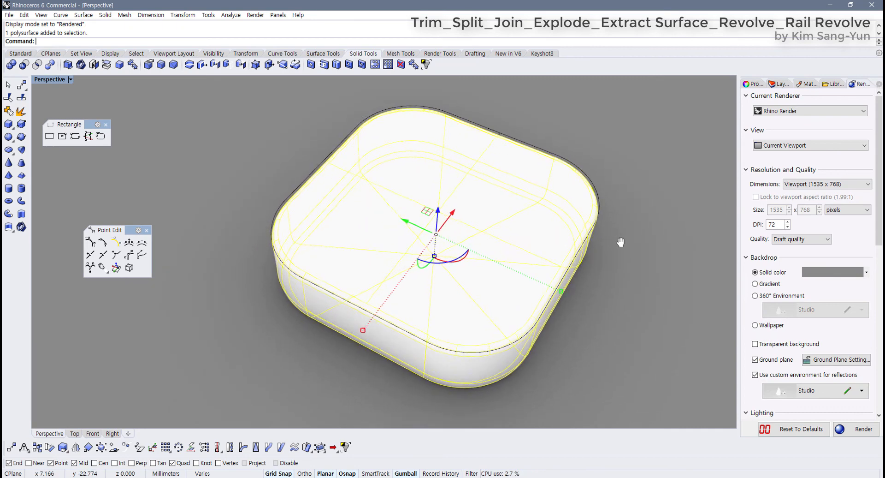
click(807, 86)
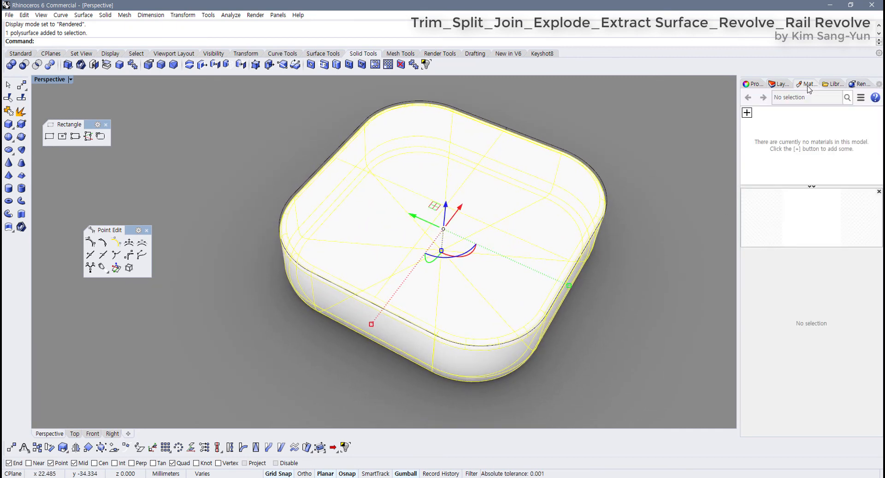
click(749, 113)
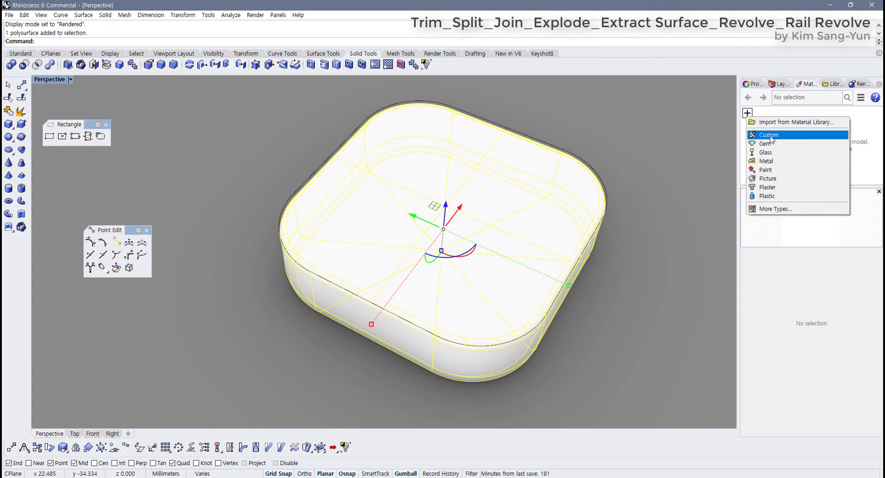
click(770, 196)
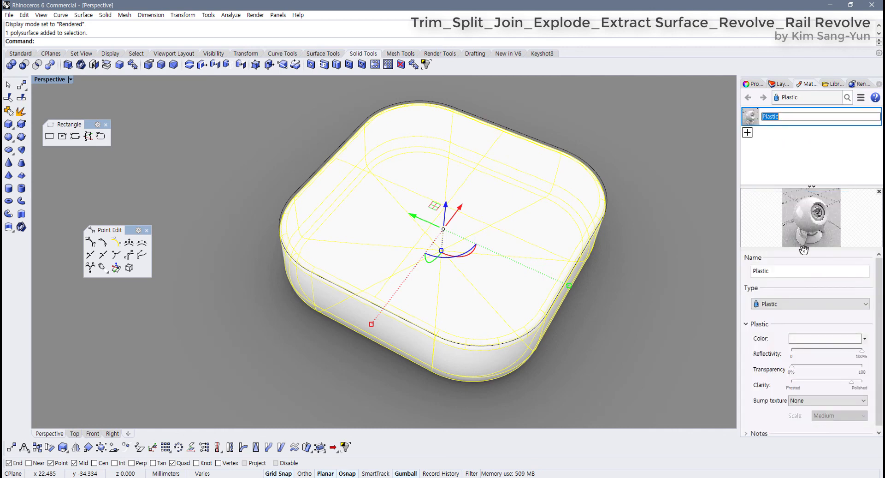
Set the Plastic material's color to the predefined Gray, after trying tan and red swatches
click(825, 339)
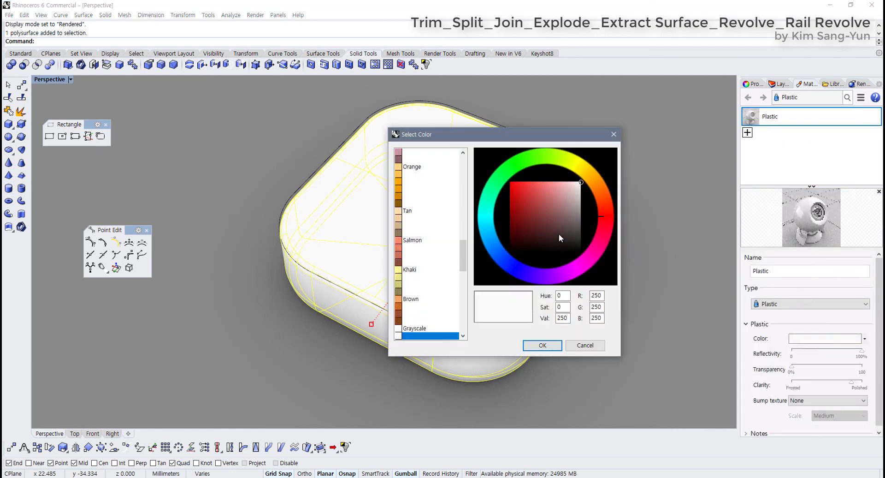
click(399, 218)
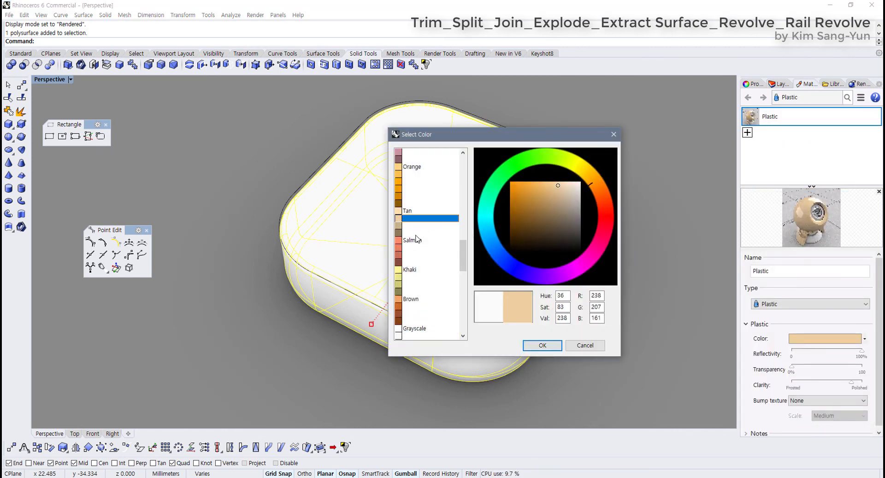
scroll(406, 249, up, 1)
scroll(406, 253, up, 8)
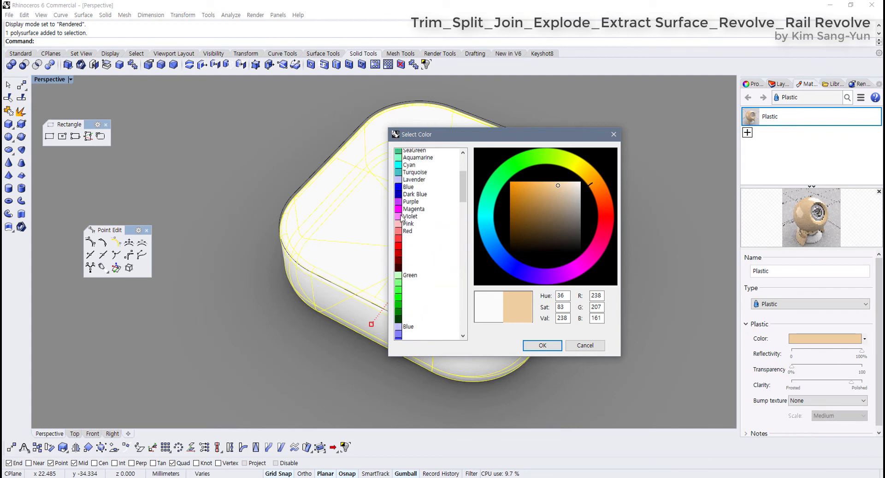
click(401, 249)
scroll(403, 249, up, 4)
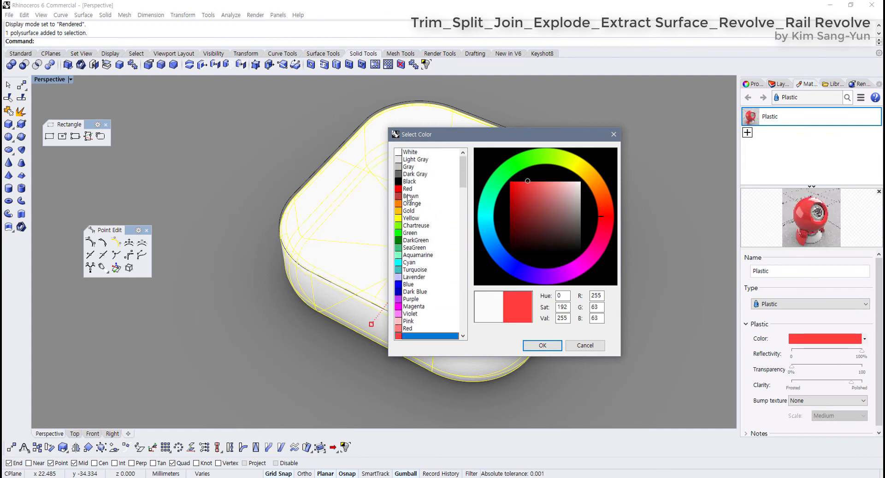
click(408, 166)
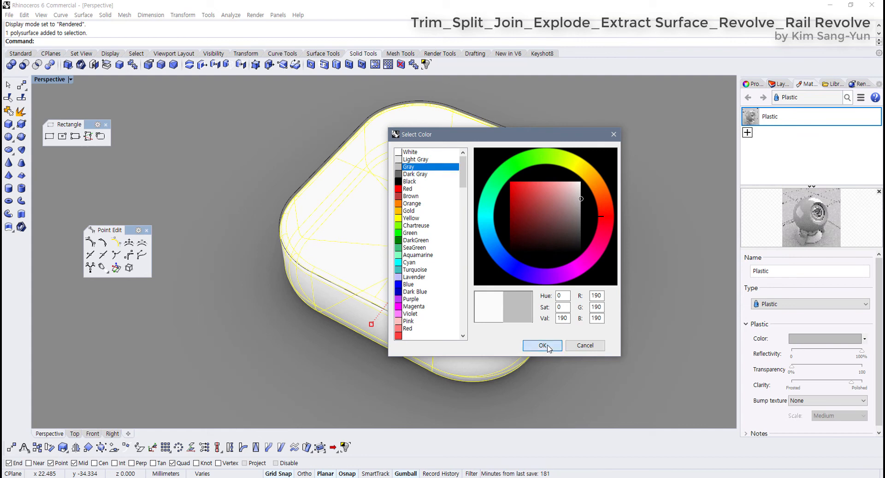
click(543, 345)
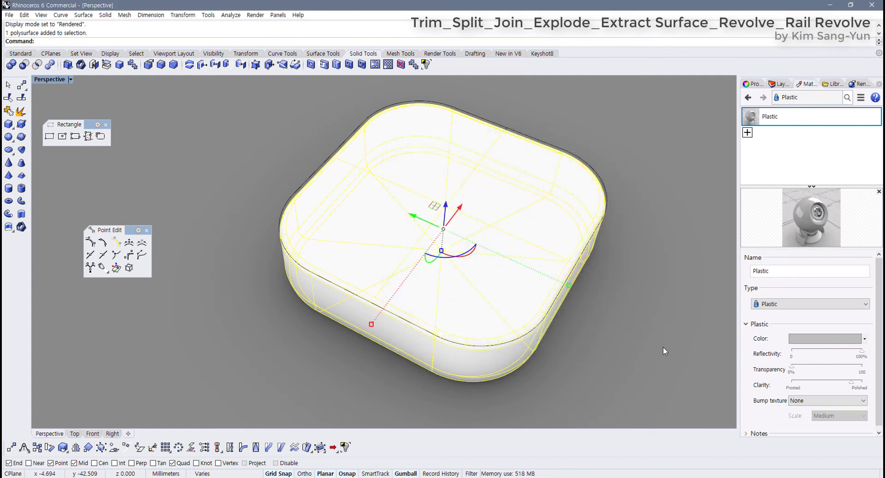
Assign the gray Plastic material to the filleted solid
click(647, 344)
right_drag(540, 340, 530, 287)
click(529, 287)
right_drag(617, 316, 600, 383)
double_click(787, 119)
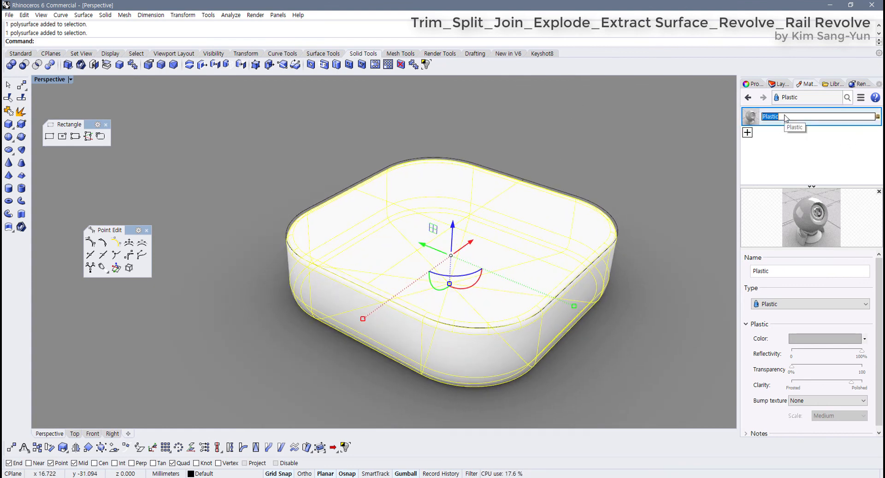
right_click(771, 125)
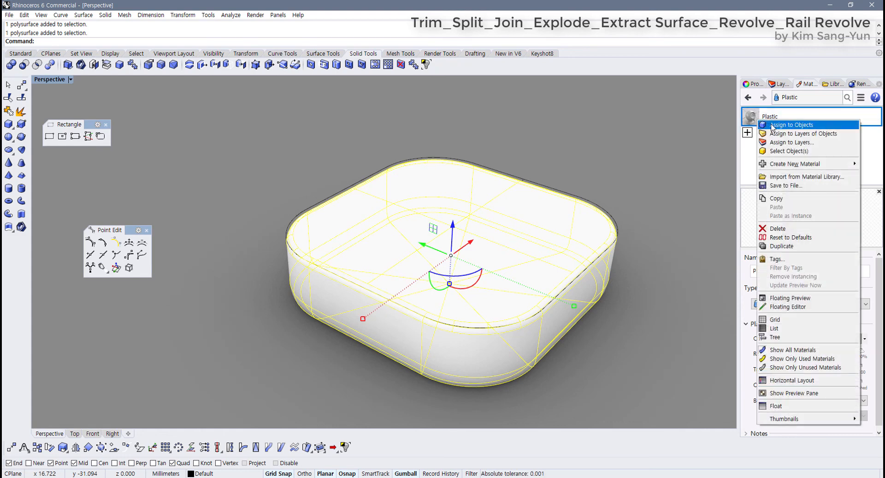
click(784, 125)
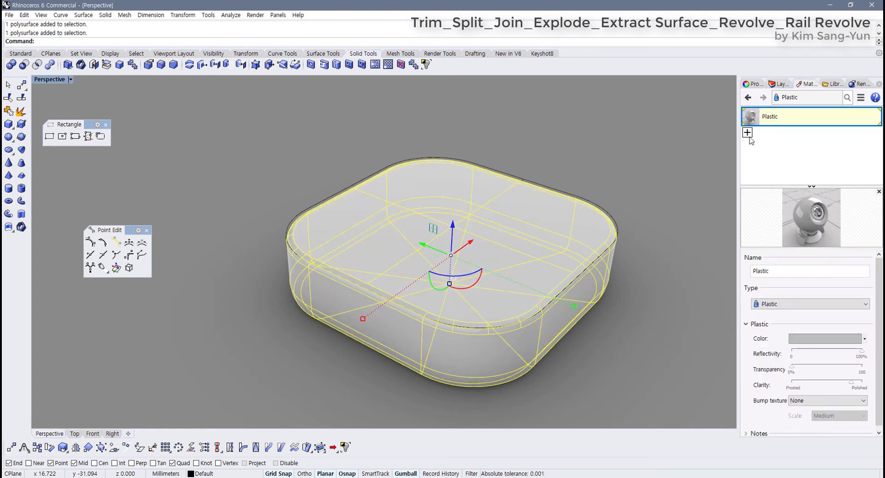
Select the rounded-rectangle rail curve around the solid's top edge and switch the Top viewport to Wireframe display in the four-view layout
click(652, 156)
right_drag(610, 212, 616, 192)
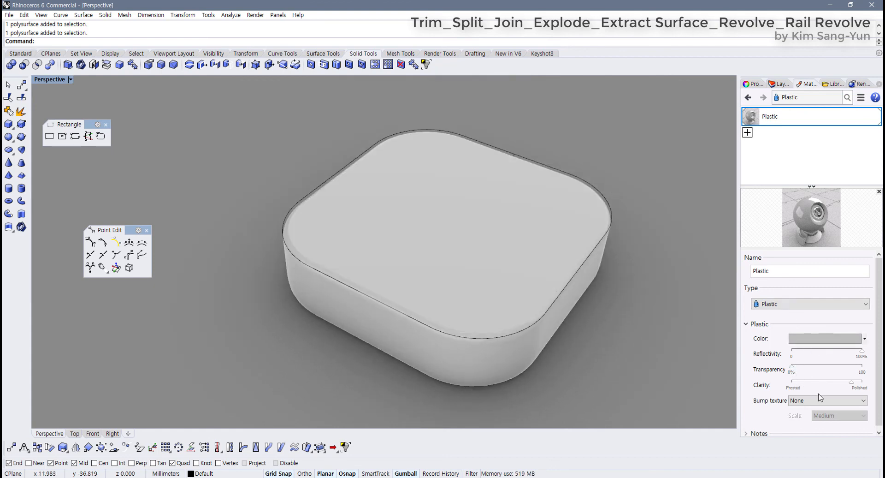
scroll(641, 338, down, 2)
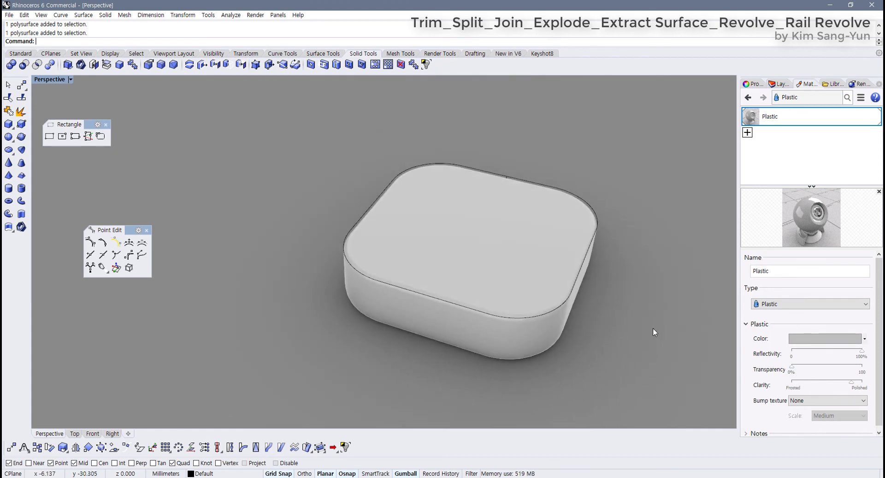
click(580, 300)
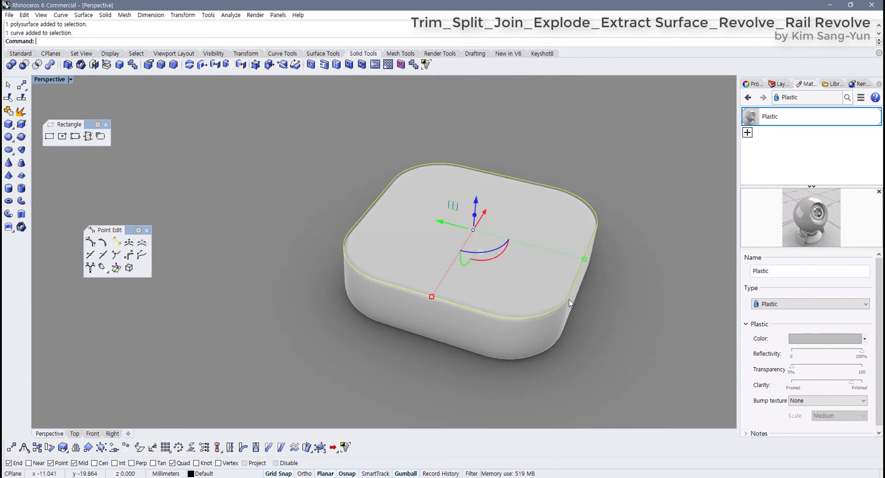
double_click(49, 79)
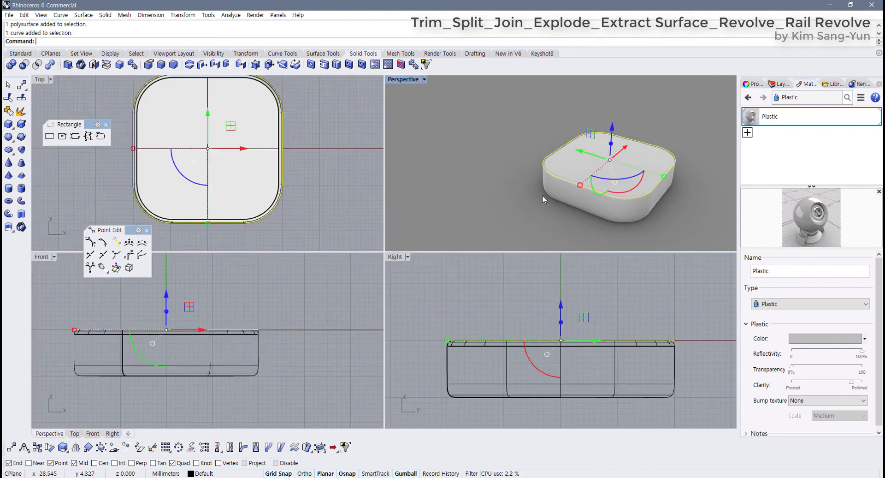
scroll(525, 202, up, 2)
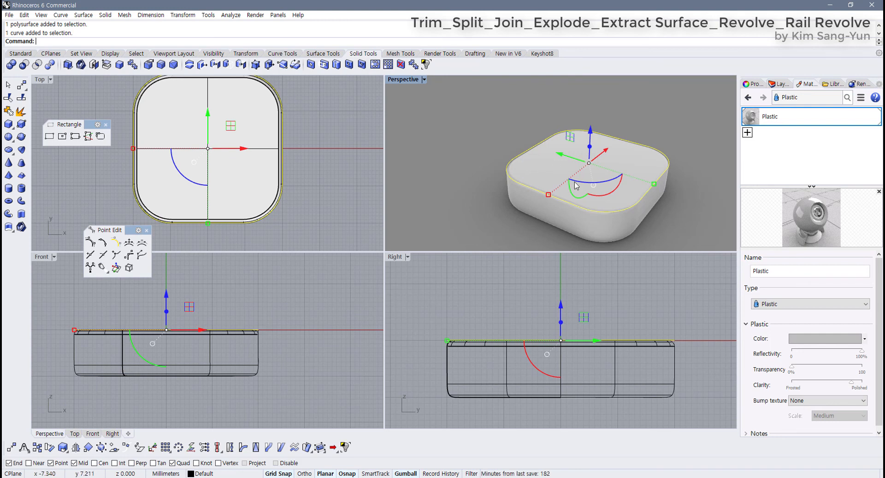
click(51, 79)
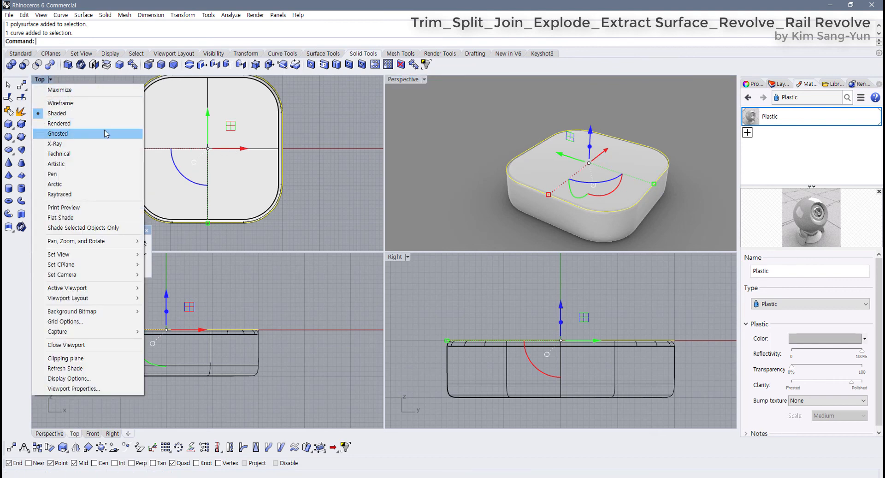
click(79, 106)
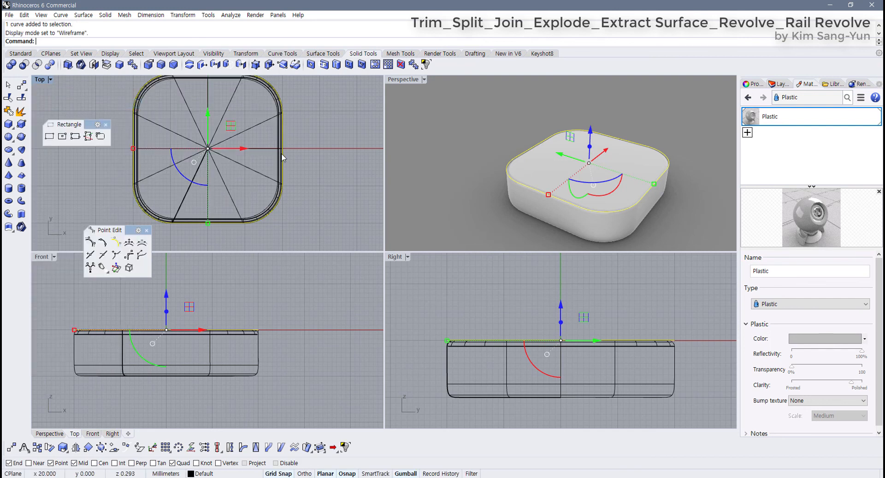
click(302, 164)
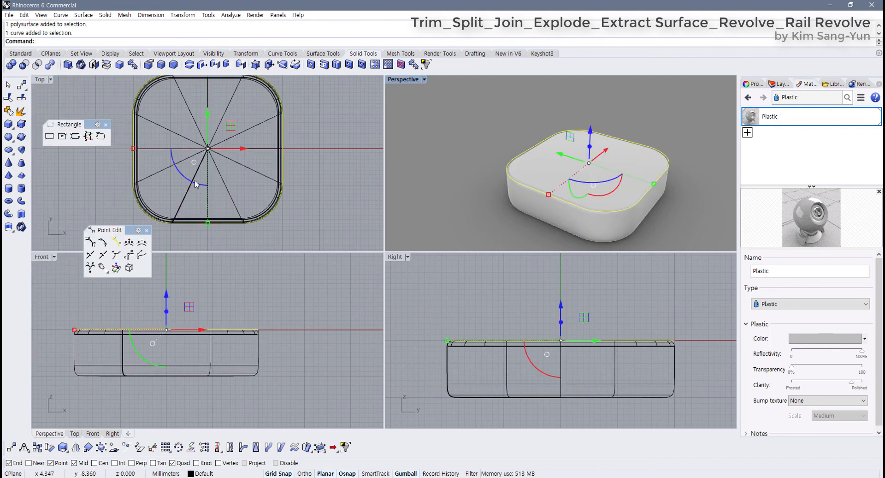
Offset the selected rounded-rectangle curve inward by 4 mm in the Top viewport
click(288, 54)
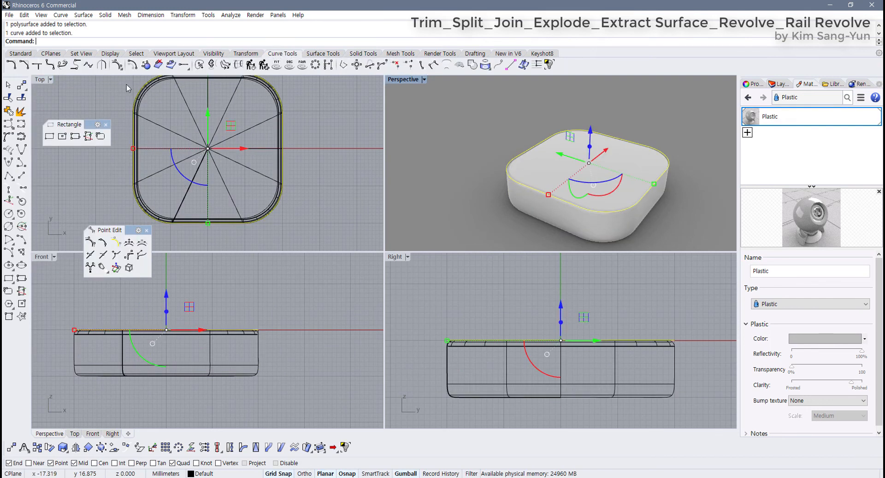
right_click(155, 102)
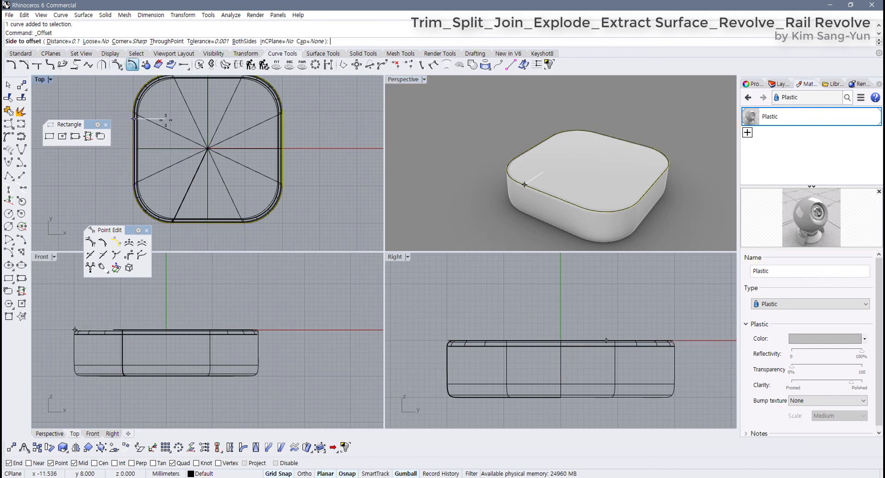
text(1)
key(Return)
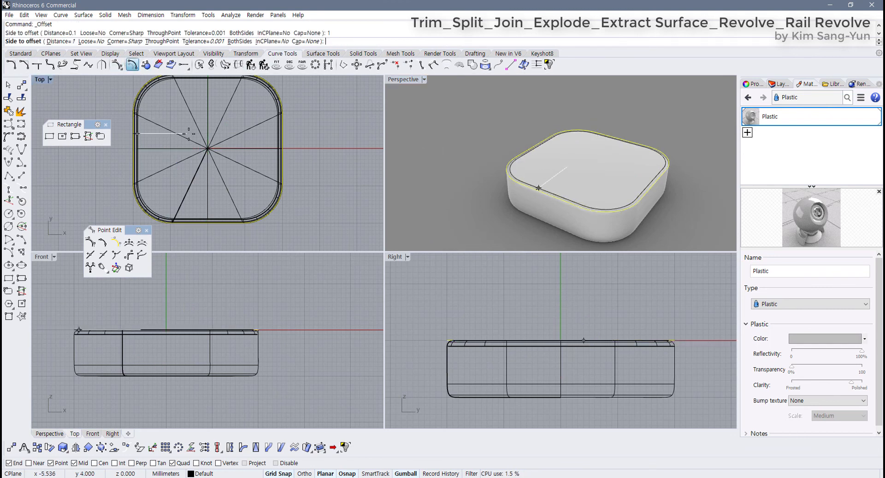
text(2)
key(Return)
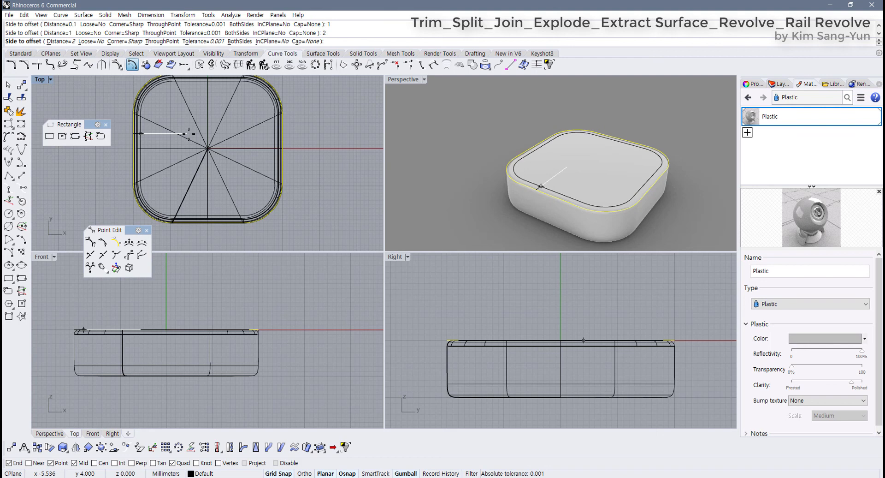
text(5)
key(Return)
text(5)
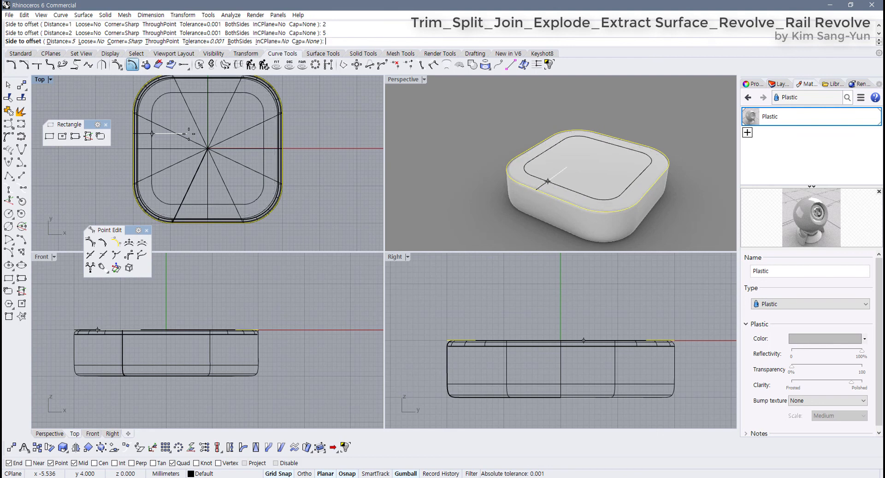
text(4)
key(Return)
click(189, 134)
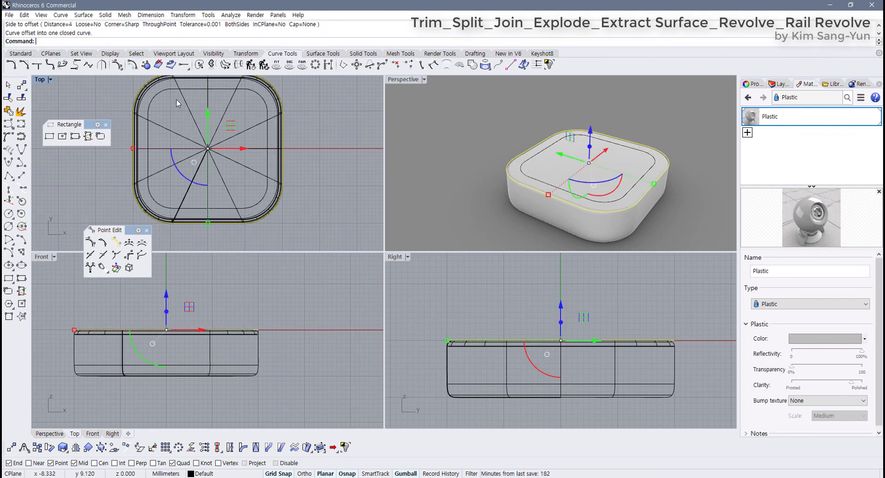
Extrude the offset curve upward in the Front viewport and lower the resulting wall by half its height through the solid's top face
mouse_move(475, 152)
right_down()
mouse_move(488, 151)
mouse_move(481, 162)
right_up()
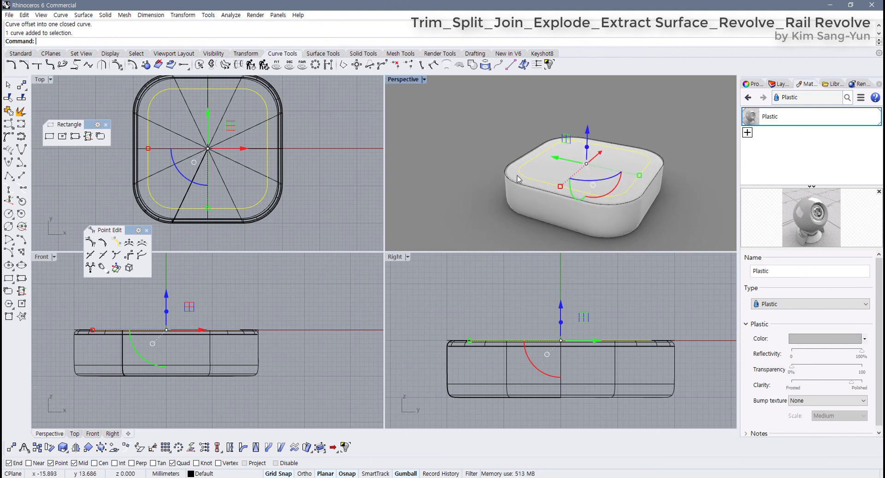
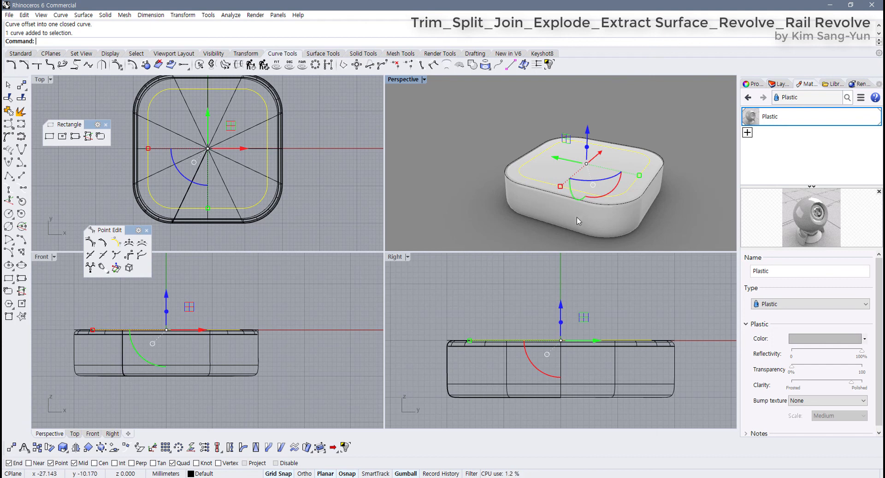
scroll(194, 330, up, 3)
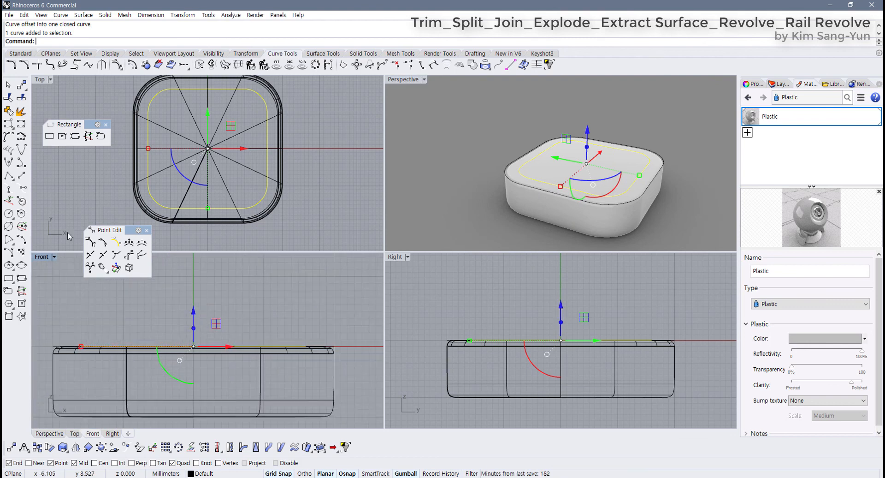
click(20, 54)
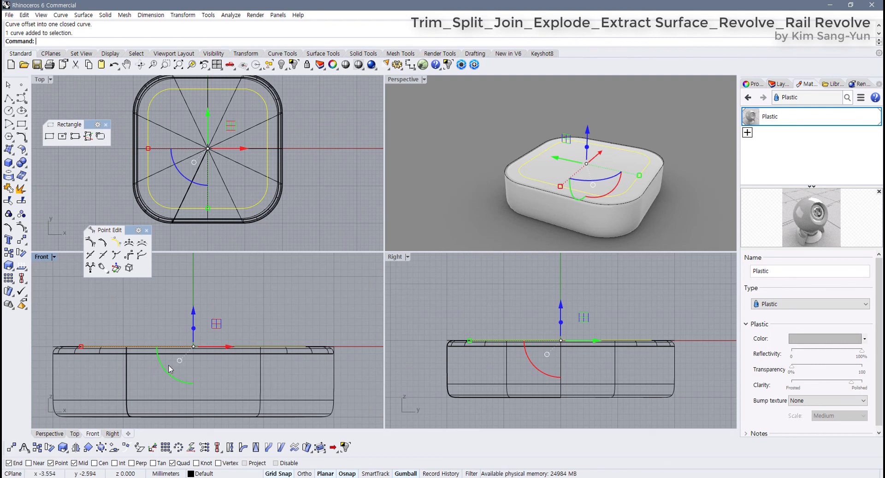
right_drag(169, 369, 227, 365)
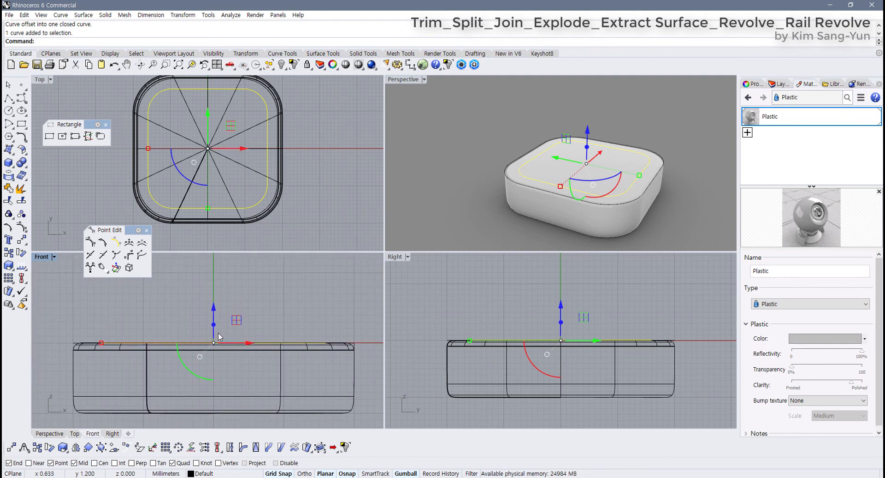
drag(214, 325, 219, 277)
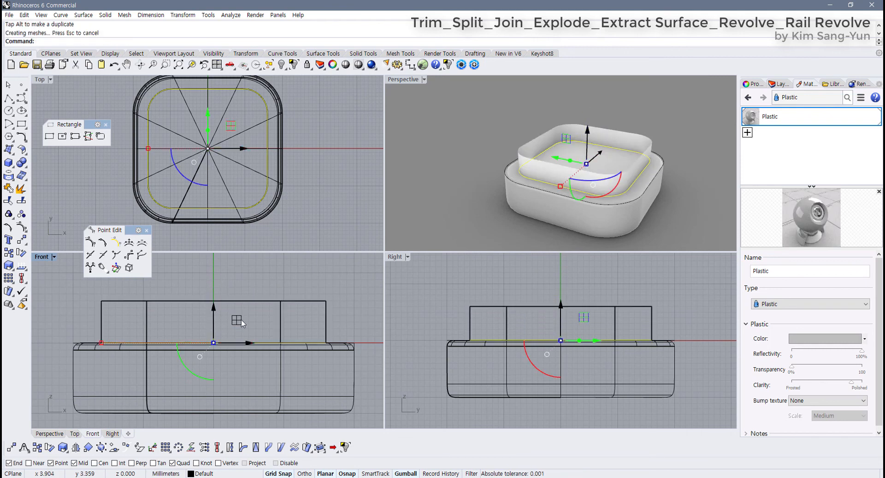
click(206, 302)
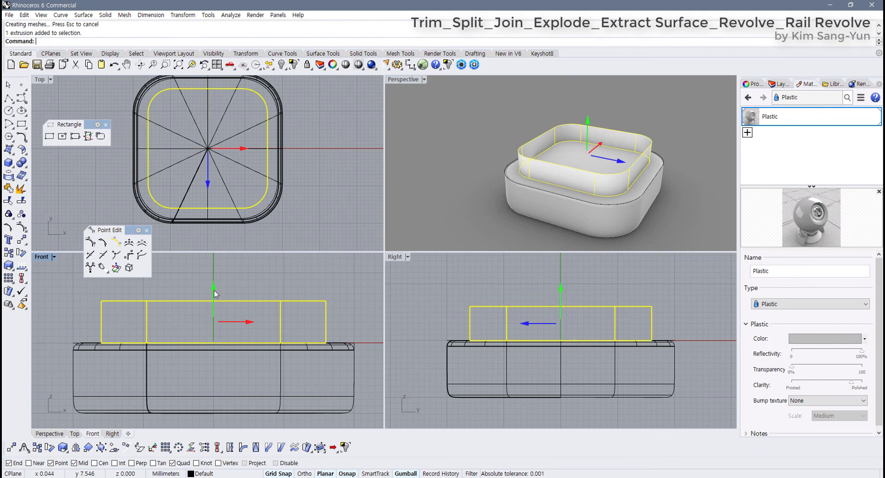
drag(213, 290, 214, 311)
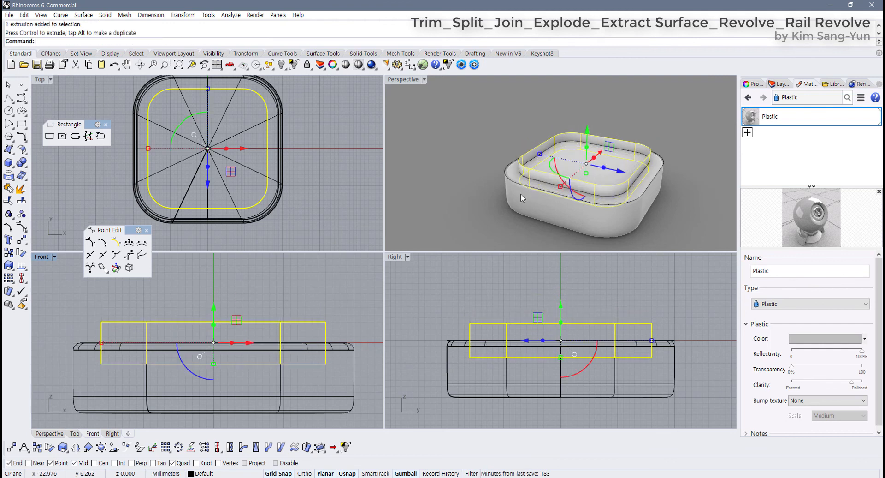
Split the filleted solid with the extruded wall as the cutting object, using Shaded display in the Perspective viewport
double_click(405, 80)
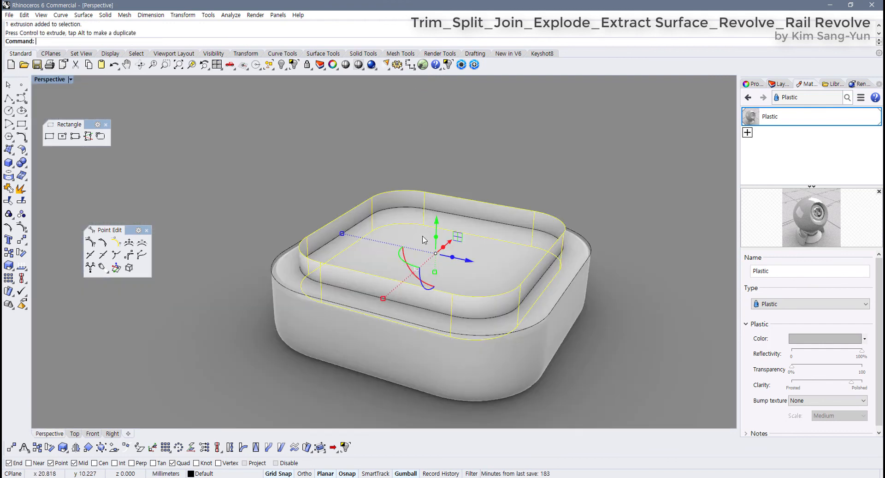
click(344, 339)
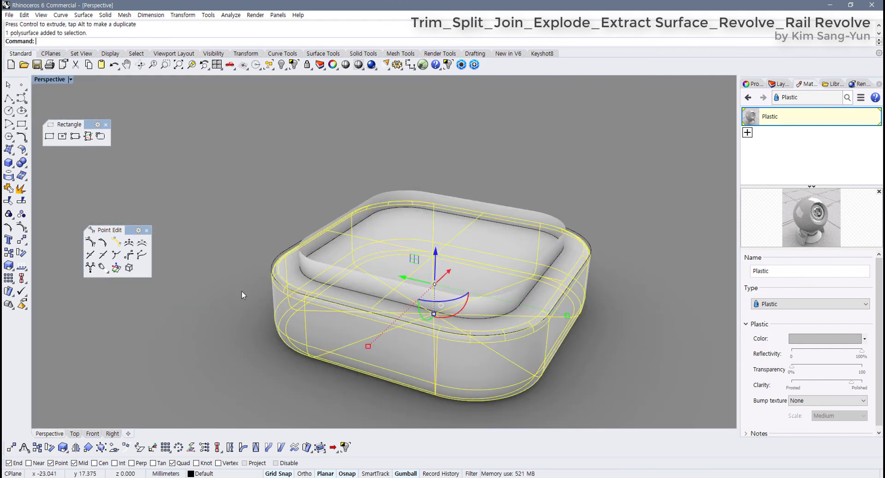
click(22, 200)
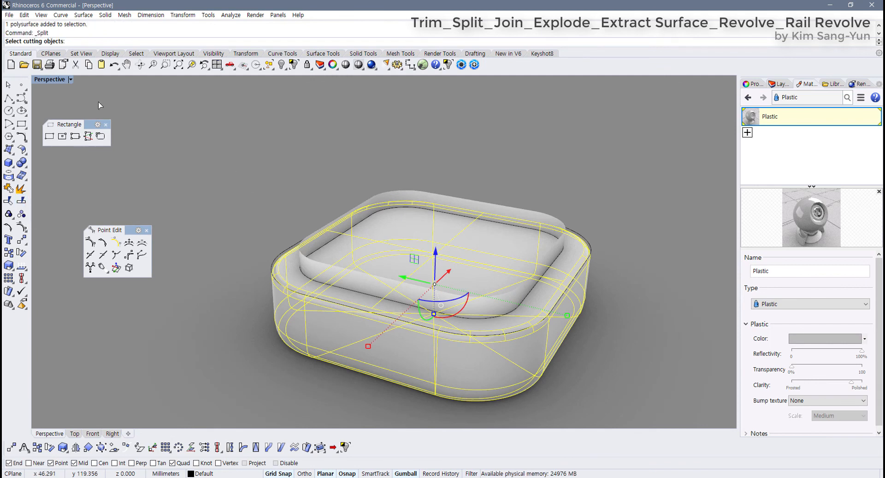
click(70, 79)
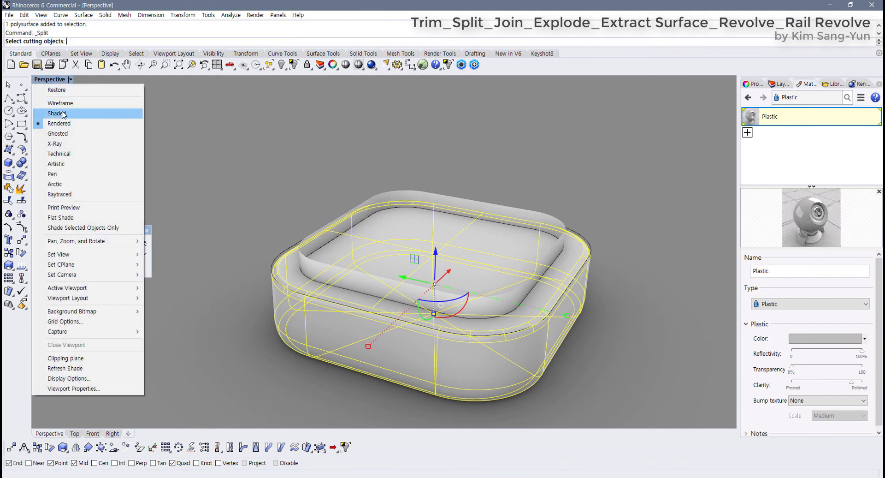
click(58, 112)
click(315, 266)
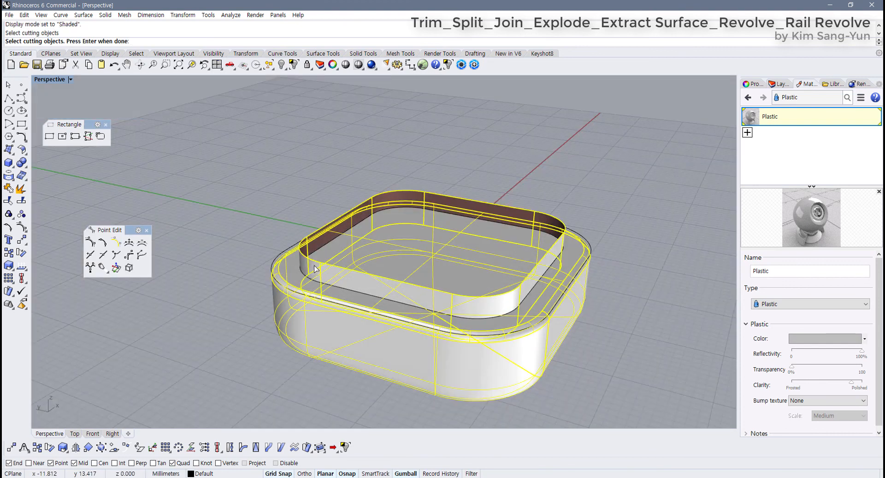
key(Return)
Delete the extruded wall that served as the cutting object
click(326, 218)
click(350, 218)
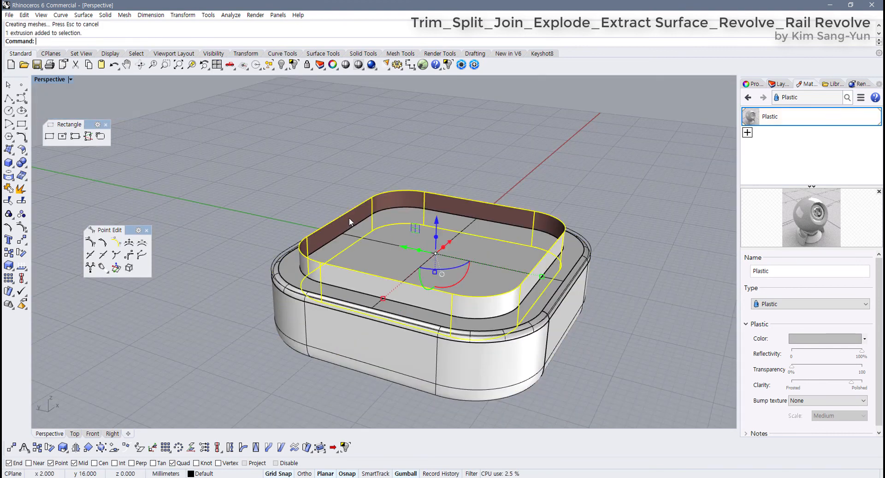
key(Delete)
Select the inner rounded-rectangle surface split from the top face and duplicate the Plastic material
click(378, 265)
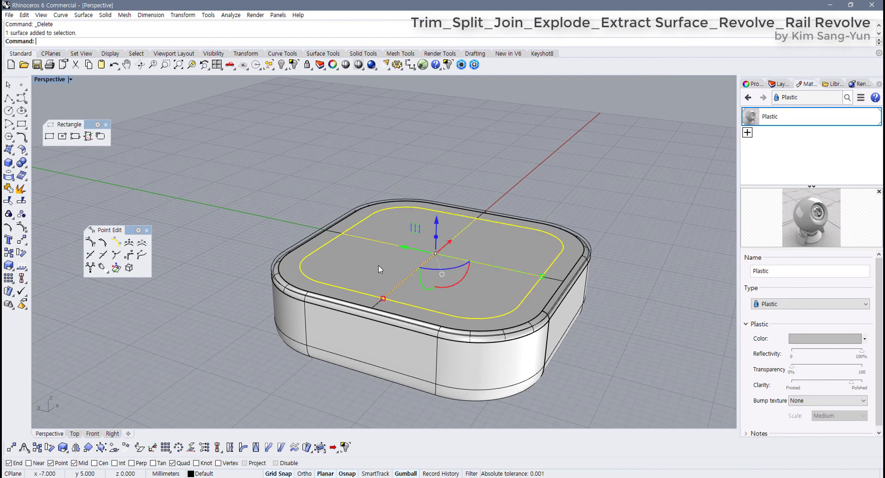
right_drag(385, 237, 392, 217)
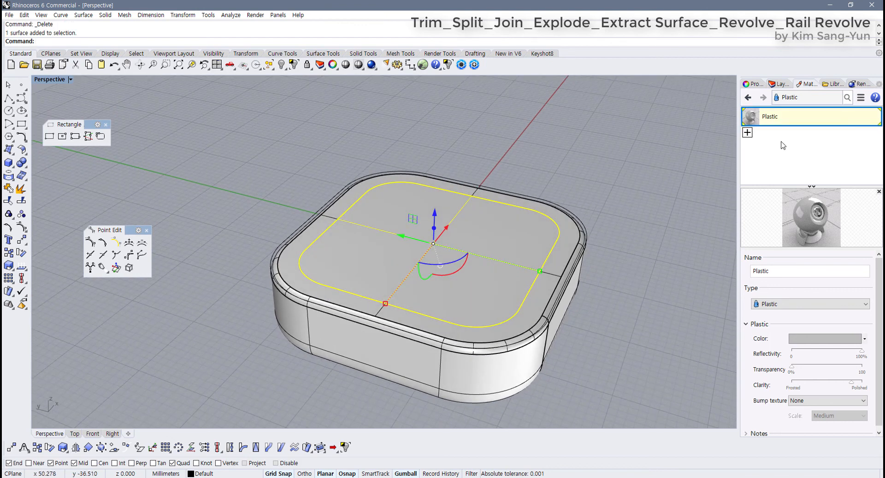
click(751, 121)
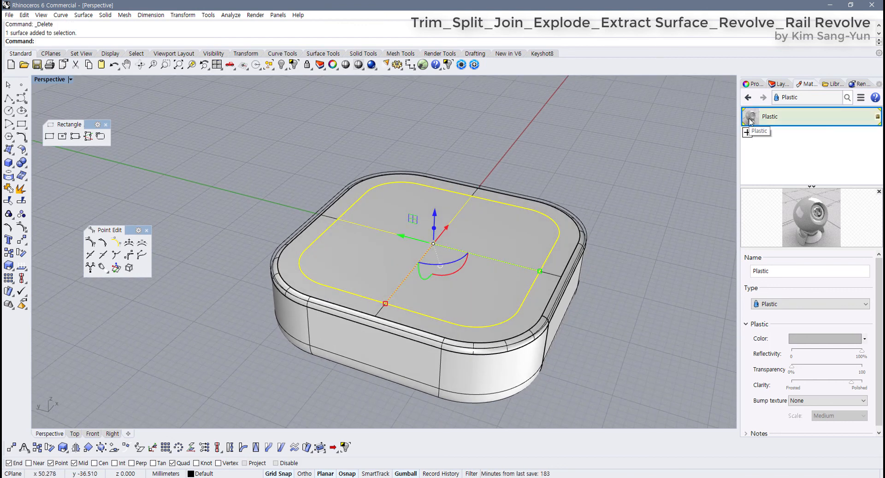
right_click(750, 121)
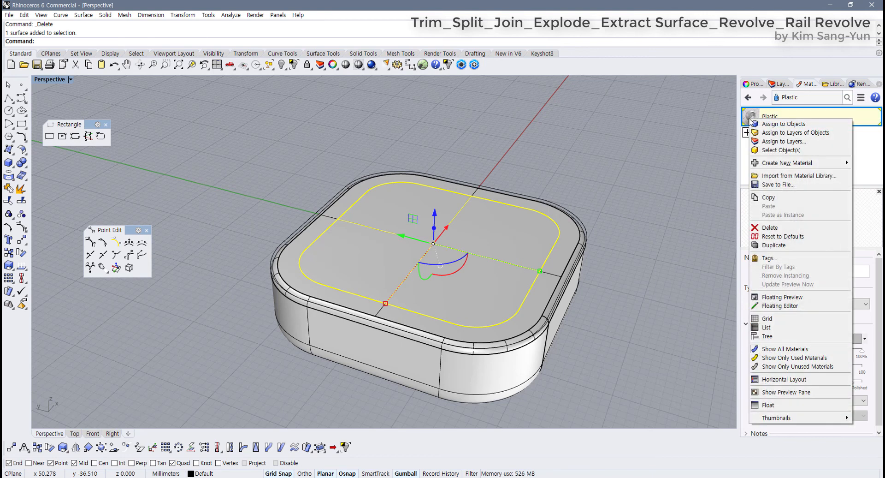
click(784, 245)
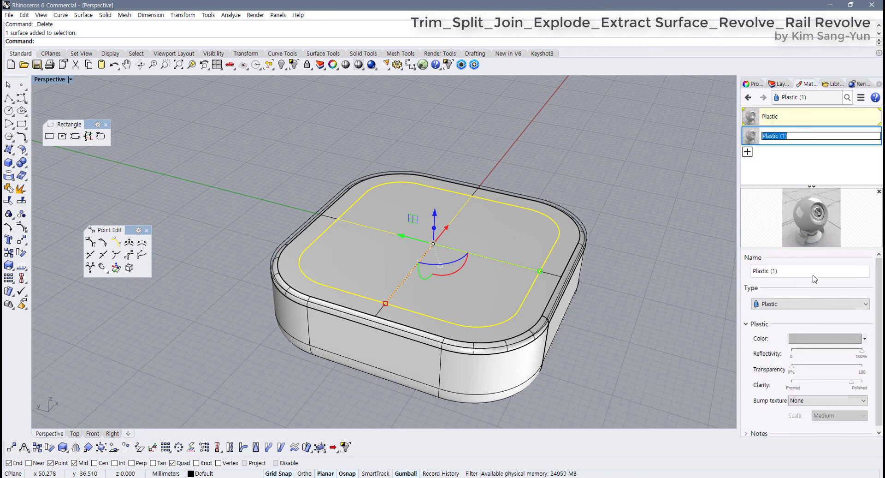
Set the duplicated Plastic material's color to a dark gray with RGB 43, 43, 43
click(828, 341)
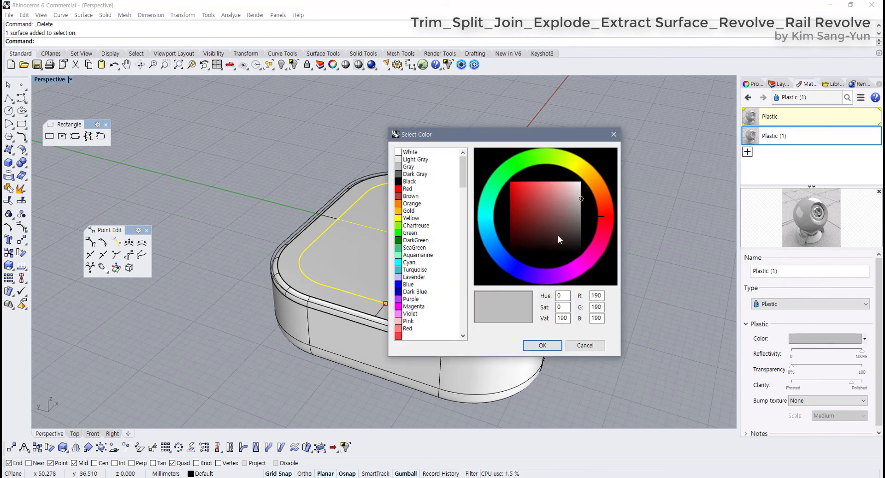
drag(559, 239, 588, 239)
click(553, 347)
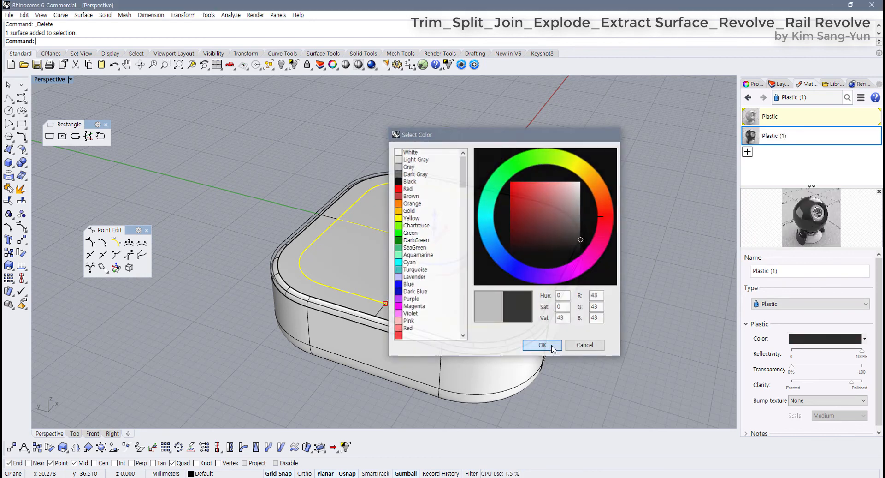
Switch the Perspective viewport to Rendered display
click(70, 79)
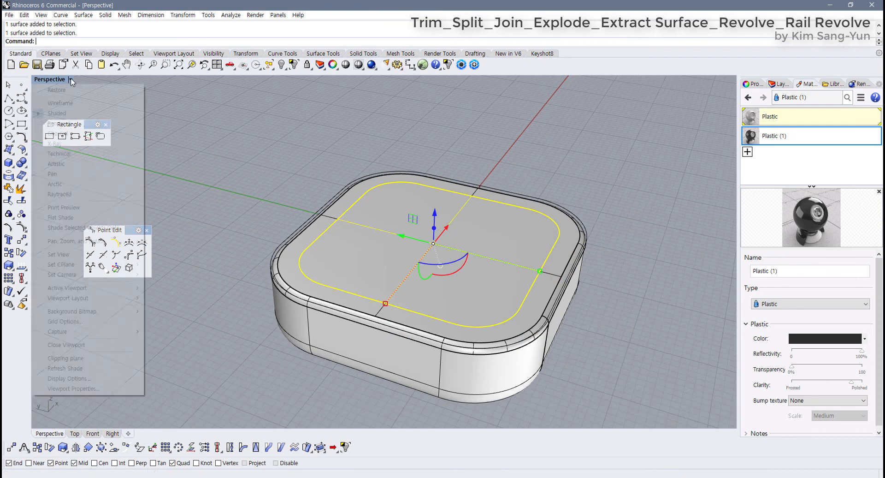
click(57, 123)
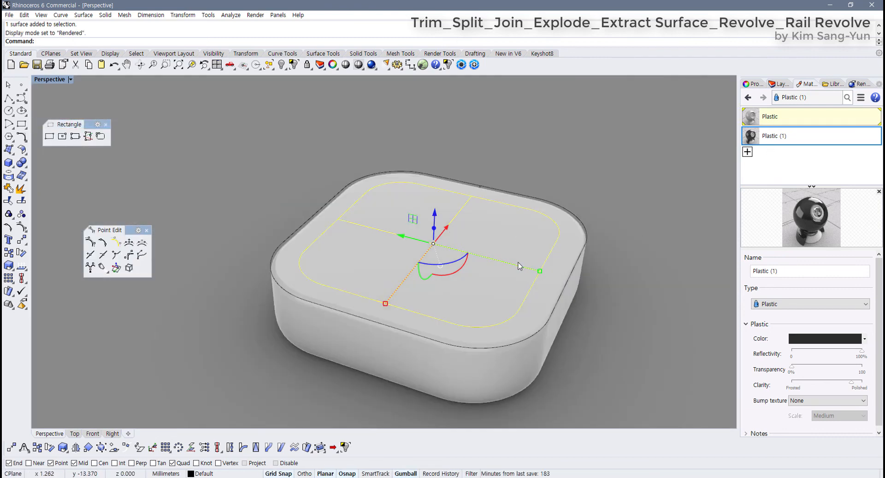
click(520, 266)
Assign the dark Plastic (1) material to the selected inner panel of the top face
right_click(780, 139)
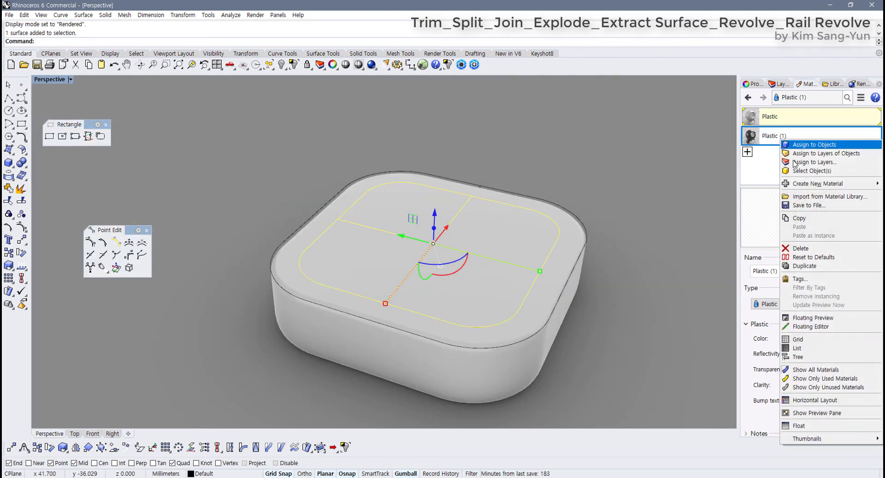
click(814, 145)
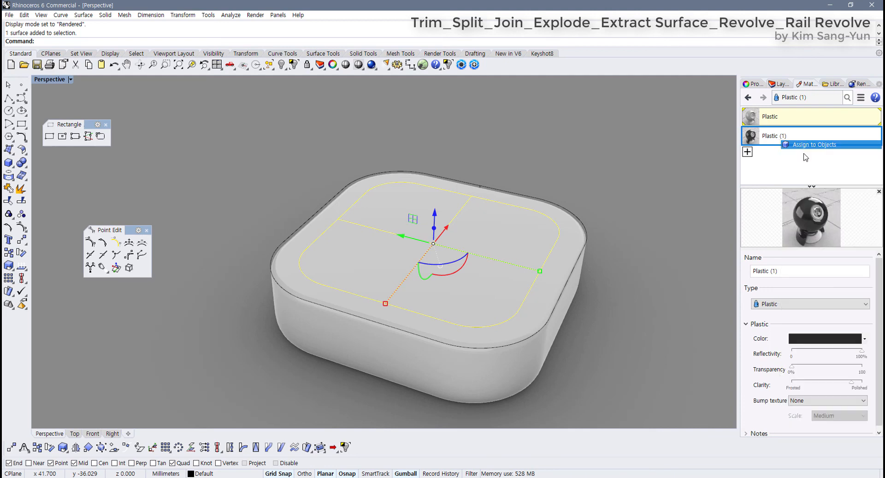
click(652, 150)
right_drag(577, 195, 517, 238)
Create a new Metal material and assign it to the inner rounded-rectangle panel
click(473, 229)
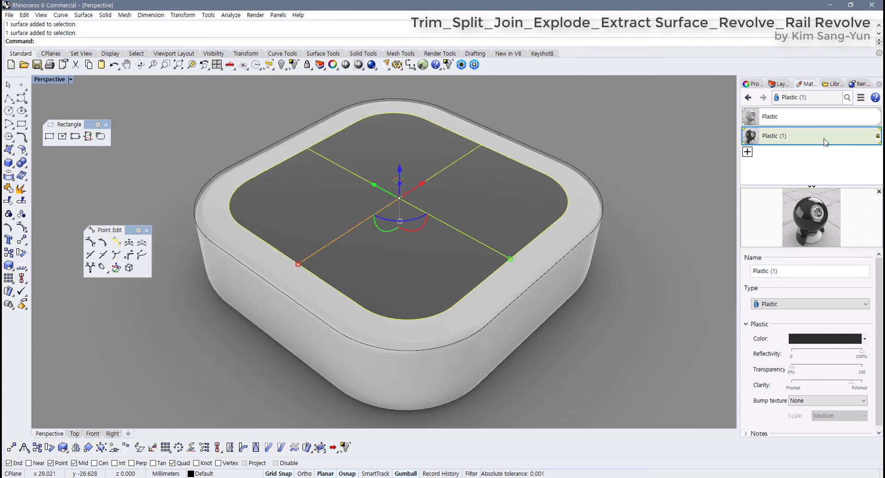
click(747, 152)
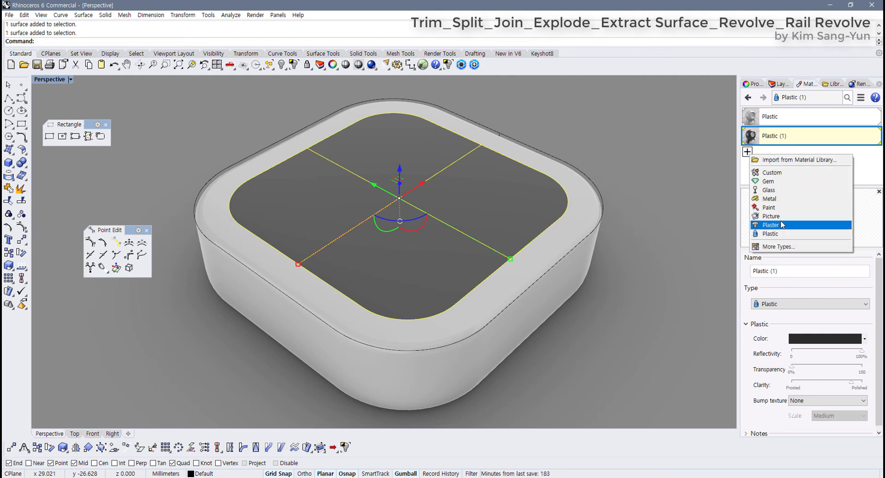
click(782, 199)
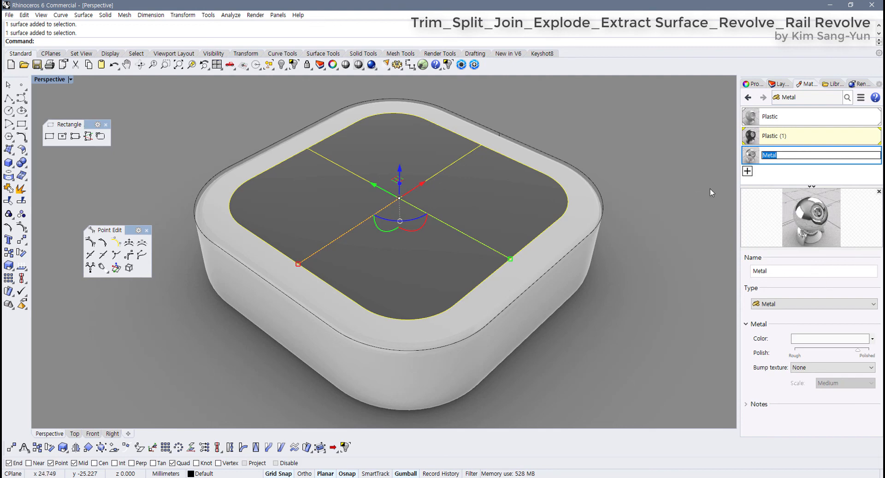
right_click(757, 158)
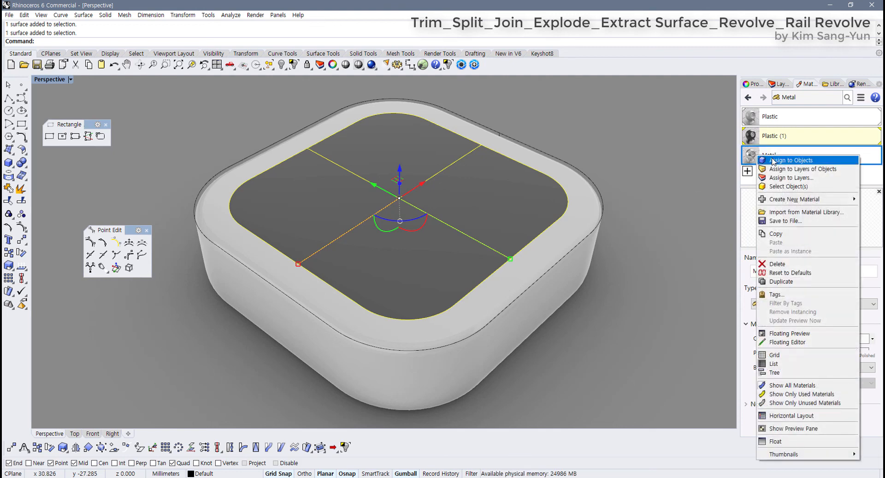
click(791, 160)
right_drag(639, 215, 633, 272)
scroll(624, 317, down, 5)
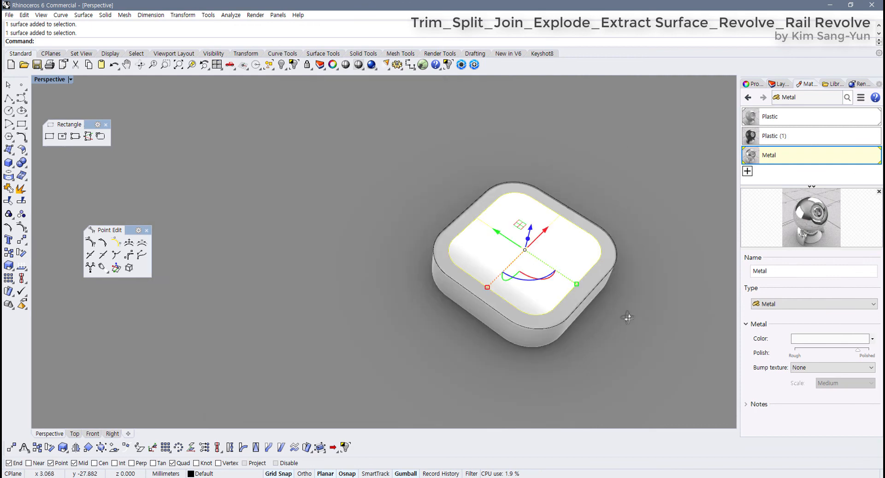
Lower the Metal material's polish toward Rough and set its color to a medium gray
drag(857, 353, 821, 350)
click(823, 341)
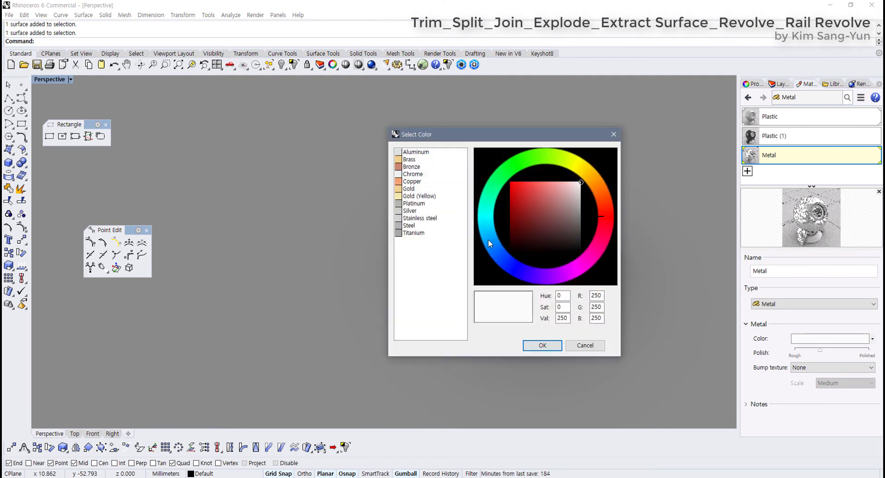
drag(580, 230, 596, 229)
drag(515, 142, 368, 161)
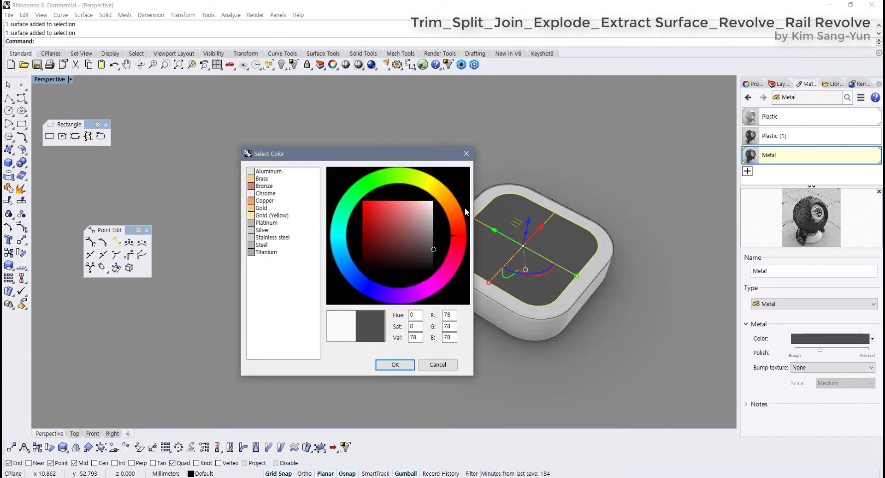
mouse_move(422, 236)
mouse_down()
mouse_move(446, 242)
mouse_move(437, 227)
mouse_up()
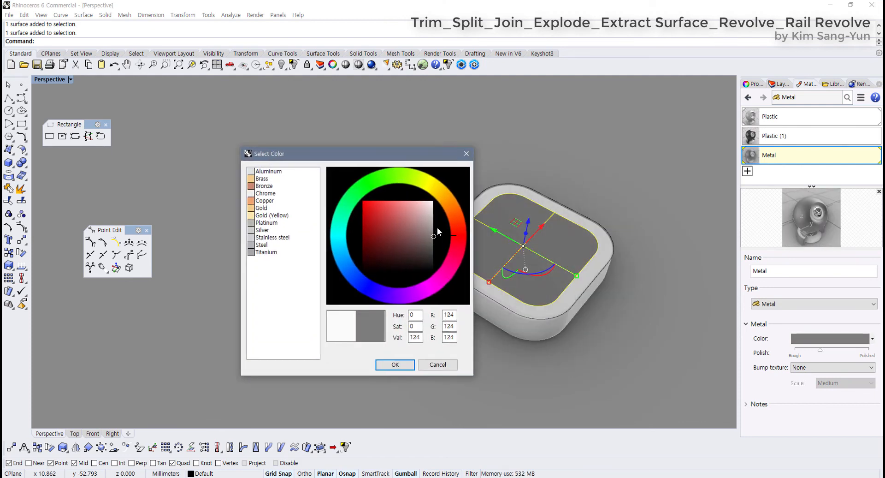
click(395, 364)
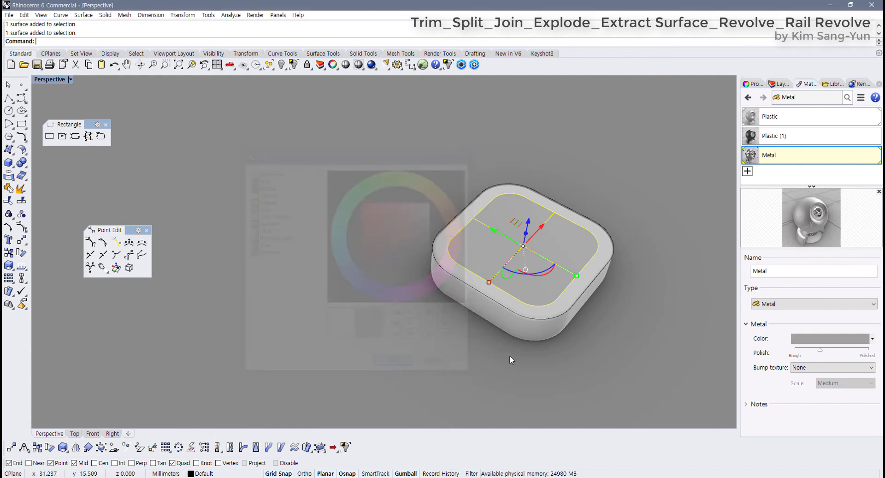
click(510, 357)
Raise the Metal material's polish close to the Polished end of its range
right_drag(510, 357, 594, 286)
scroll(557, 296, up, 5)
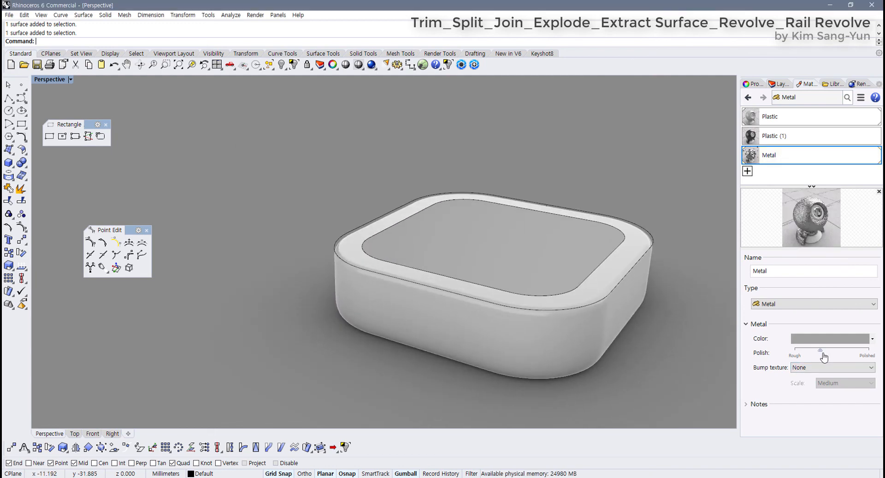
drag(821, 350, 862, 354)
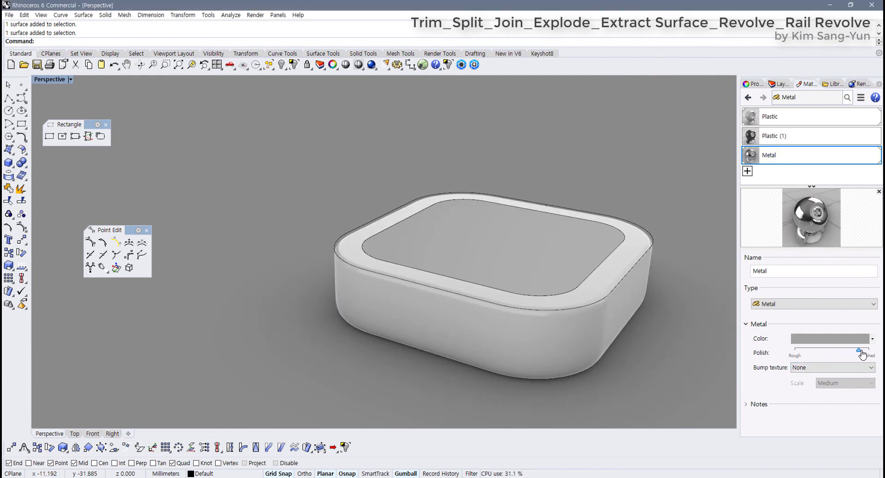
right_drag(547, 291, 475, 300)
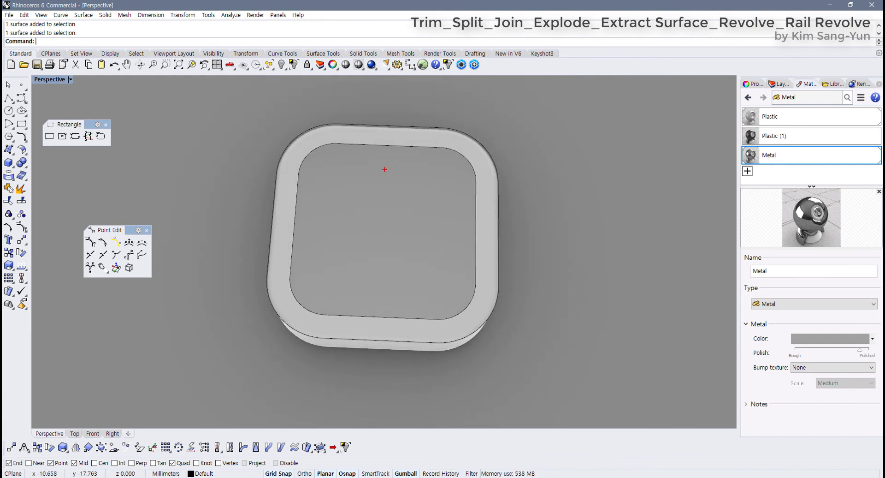
drag(331, 176, 331, 248)
mouse_move(333, 181)
mouse_down()
mouse_move(431, 182)
mouse_move(455, 267)
mouse_move(336, 282)
mouse_up()
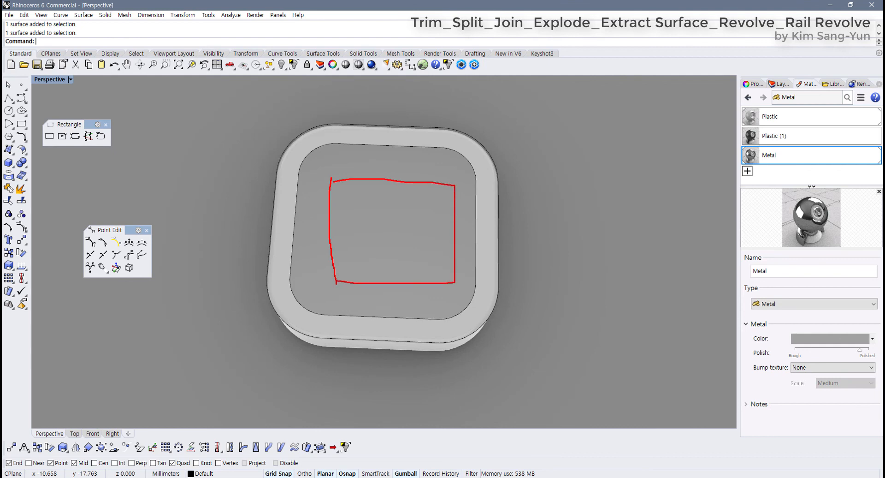
mouse_move(348, 189)
mouse_down()
mouse_move(442, 171)
mouse_move(460, 304)
mouse_move(328, 291)
mouse_move(339, 185)
mouse_move(449, 189)
mouse_up()
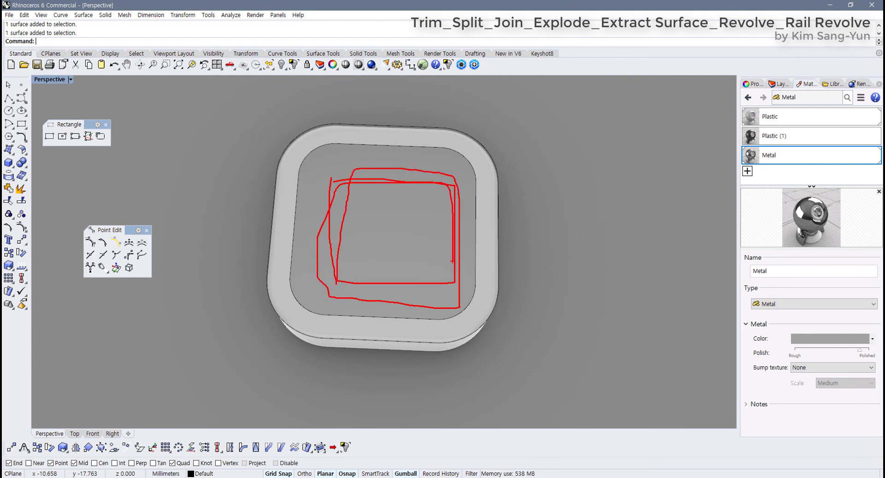
key(Escape)
Restore the four-viewport layout and switch to the Rhino3D lesson outline in Notepad
mouse_move(492, 289)
right_down()
mouse_move(498, 229)
mouse_move(490, 206)
mouse_move(463, 327)
mouse_move(474, 223)
mouse_move(454, 290)
mouse_move(441, 367)
right_up()
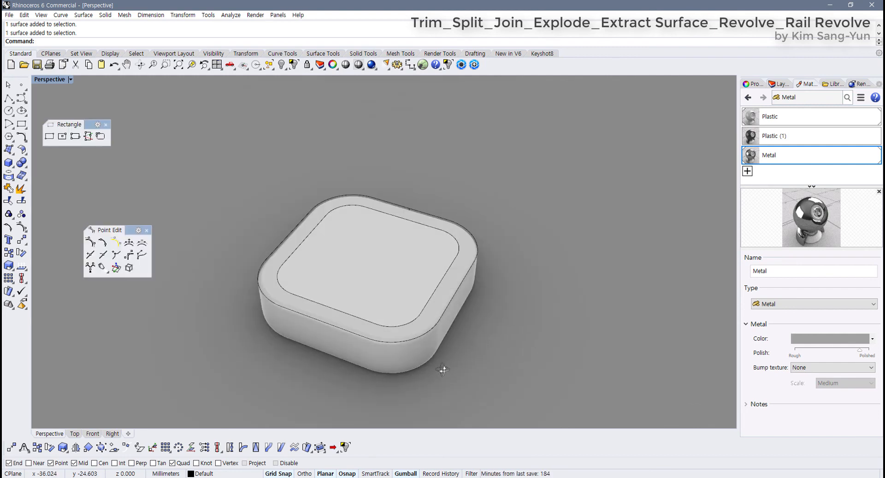
double_click(60, 82)
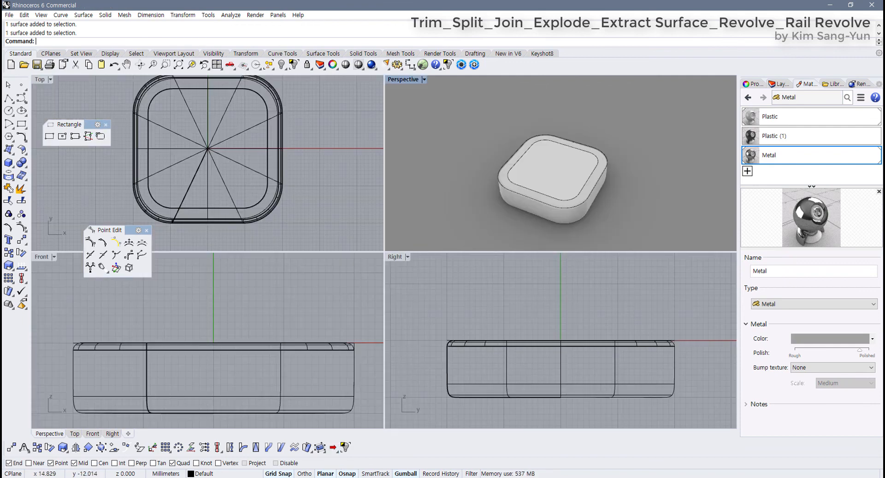
key(alt+Tab)
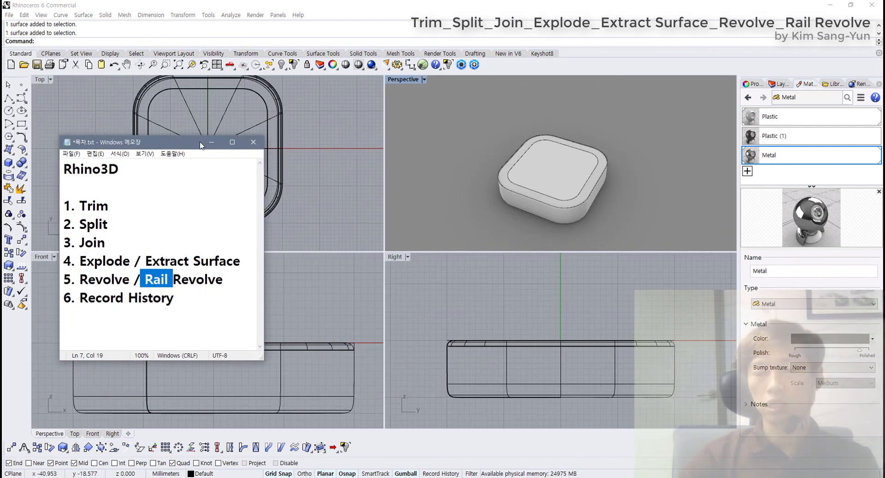
drag(165, 141, 227, 144)
click(118, 186)
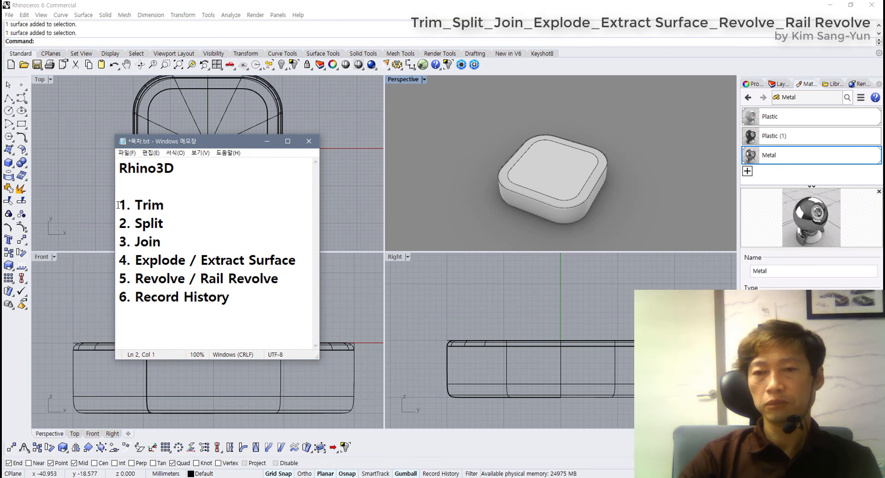
Review the outline's six topics one by one, from Trim through Record History
drag(120, 203, 164, 205)
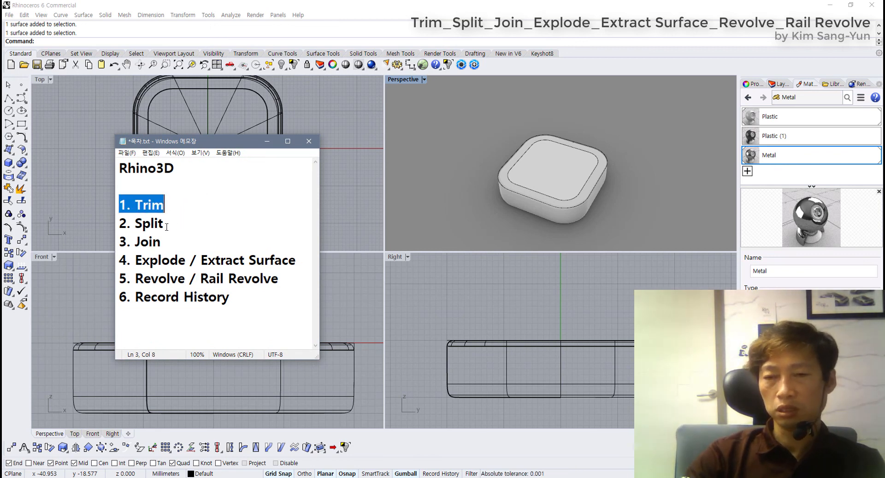
drag(164, 223, 112, 230)
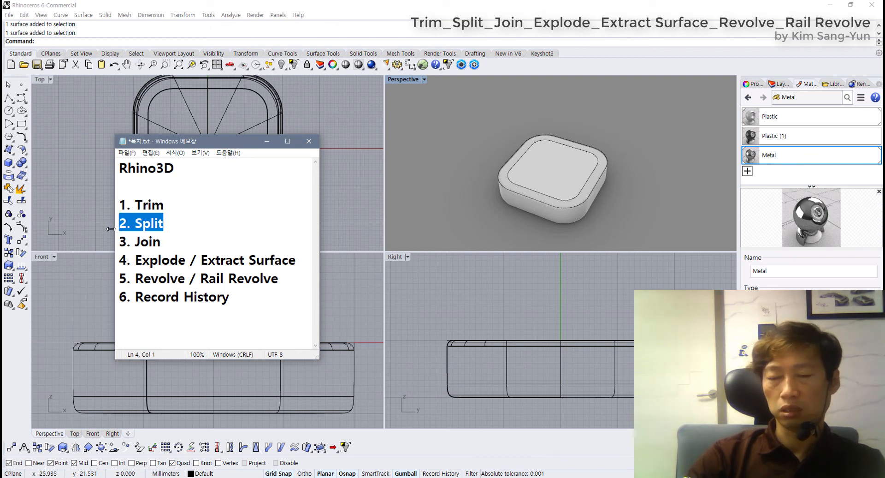
drag(161, 243, 111, 242)
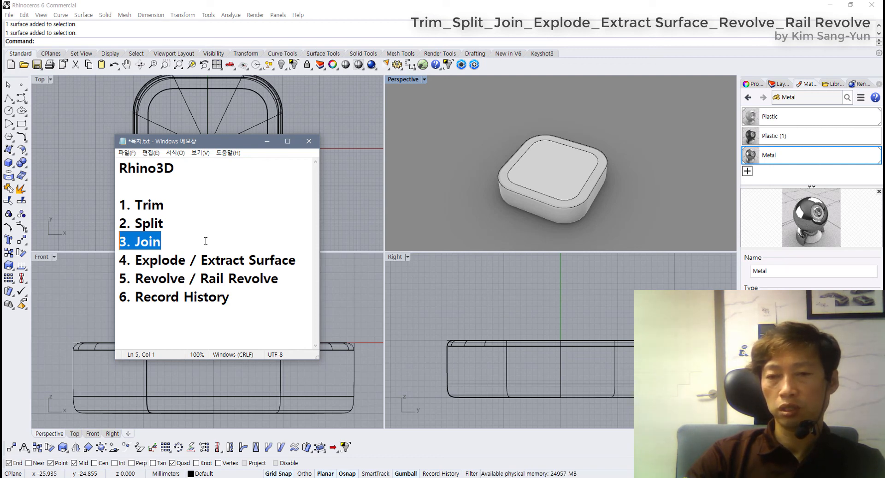
drag(132, 261, 140, 242)
click(184, 243)
drag(186, 261, 130, 269)
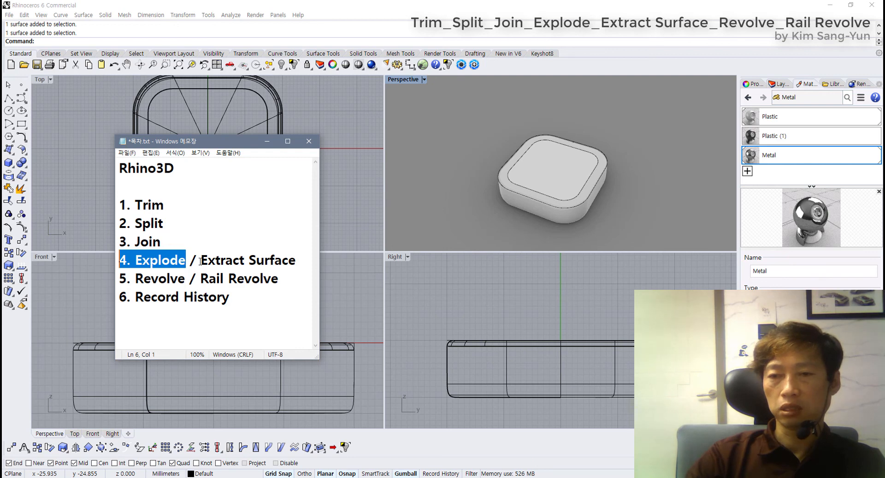
drag(200, 261, 307, 262)
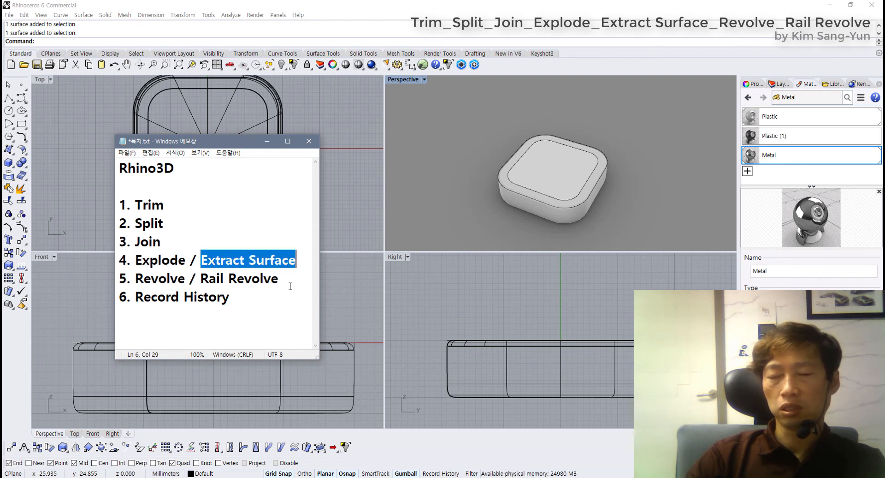
click(289, 287)
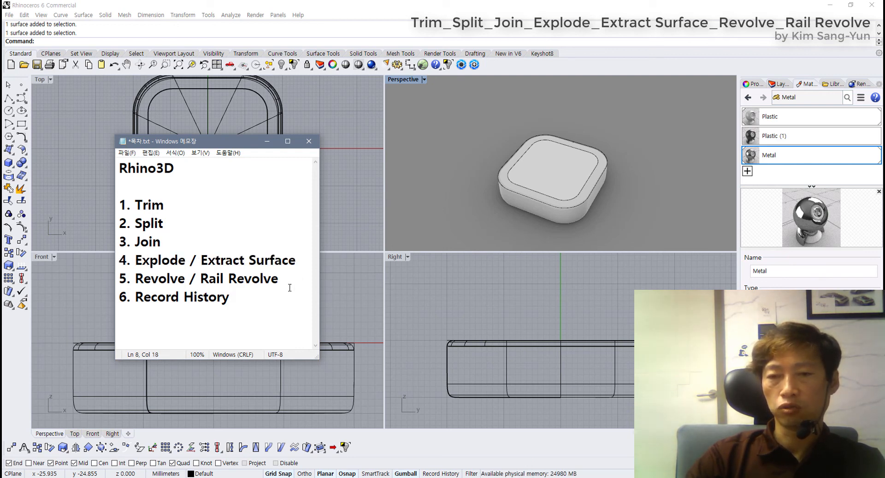
drag(189, 279, 136, 280)
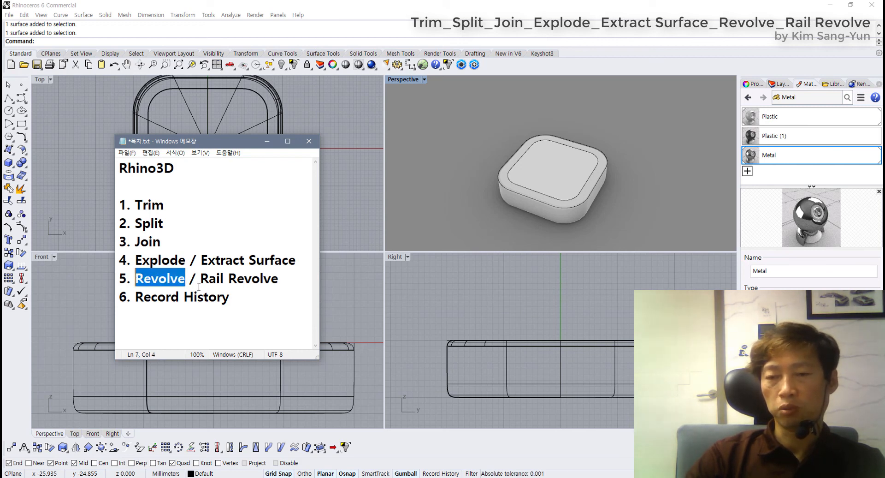
drag(201, 280, 279, 280)
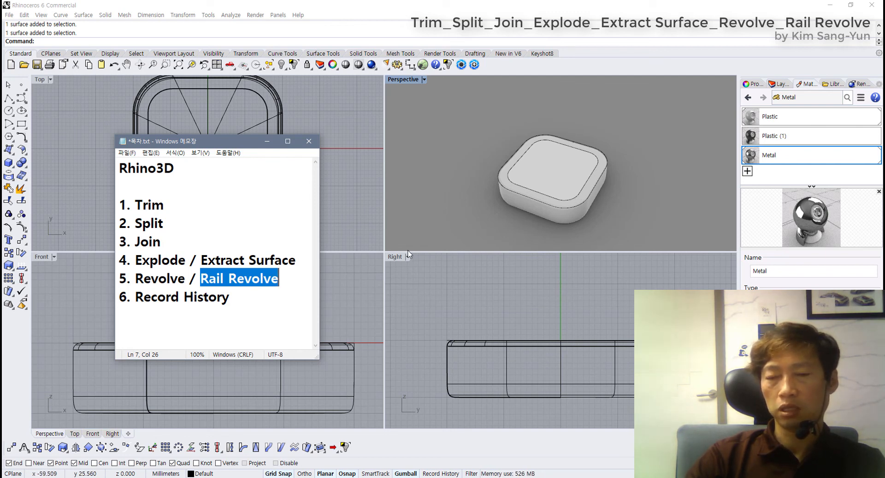
drag(236, 296, 119, 296)
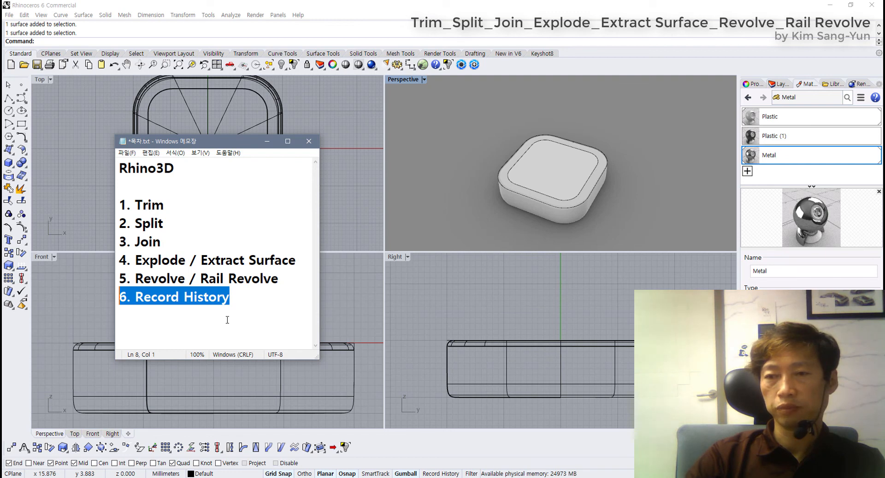
click(274, 327)
Save the outline text file in Notepad and return to the Rhino model in the Perspective viewport
drag(220, 144, 310, 143)
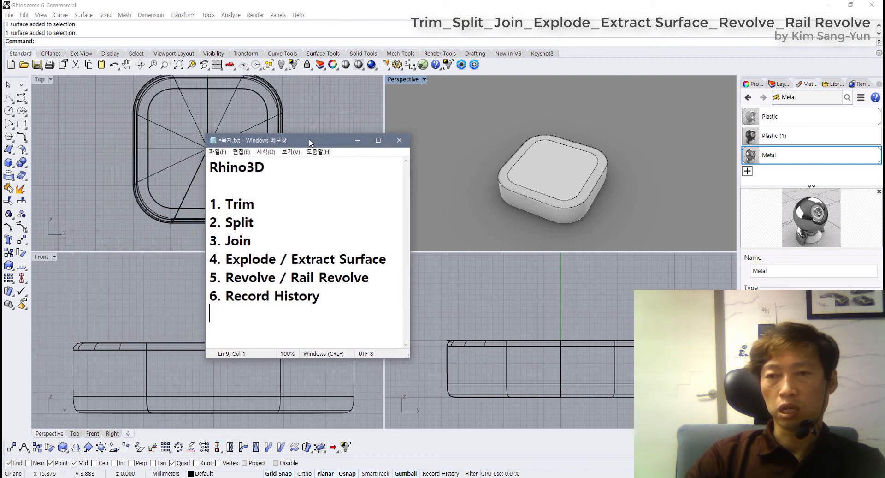
click(216, 151)
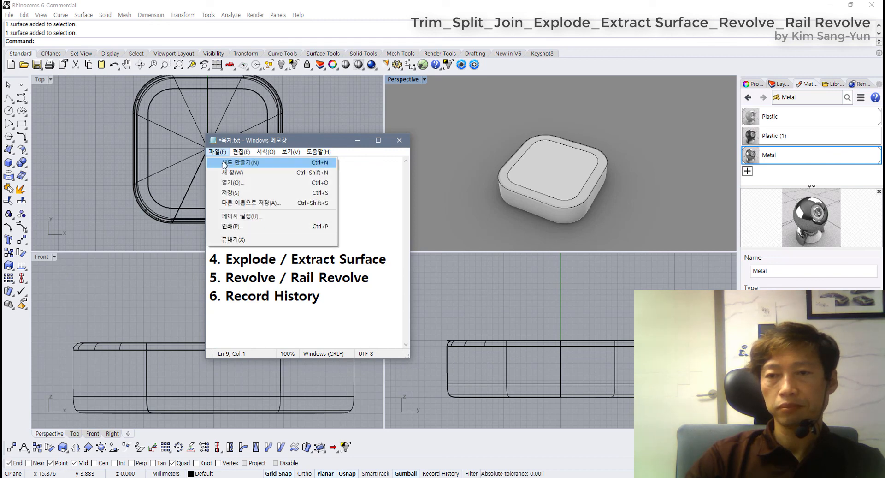
click(226, 194)
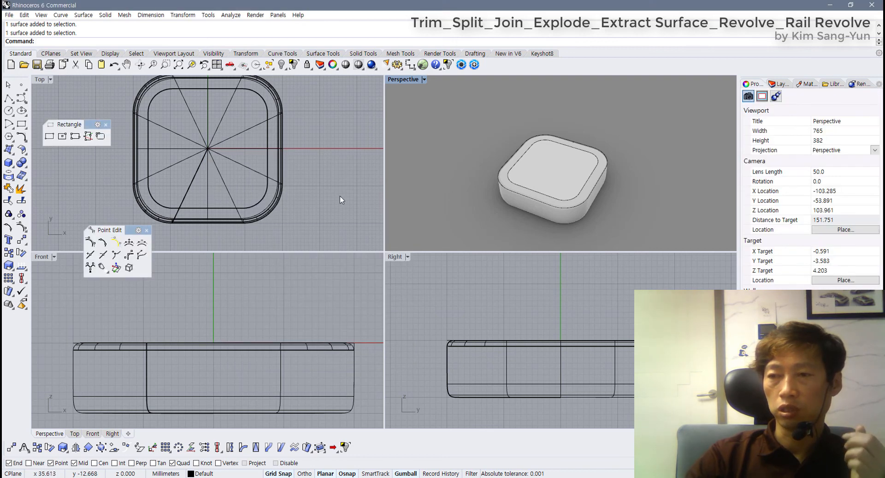
right_drag(507, 201, 536, 191)
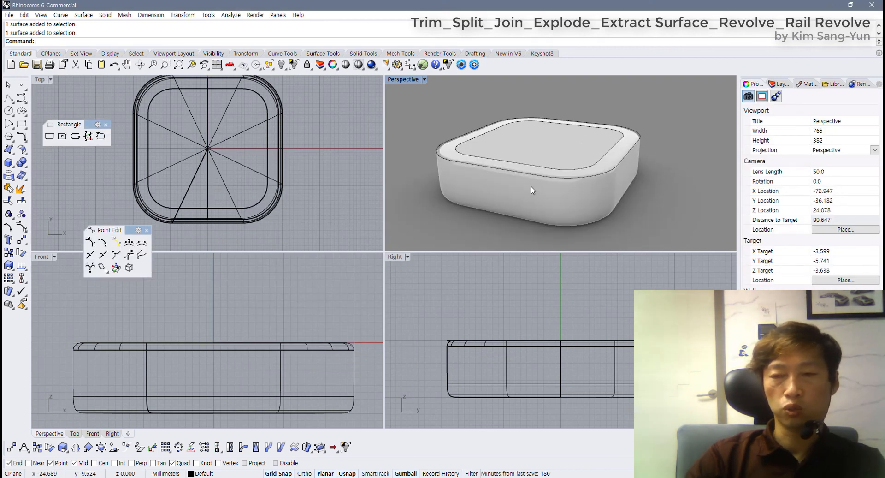